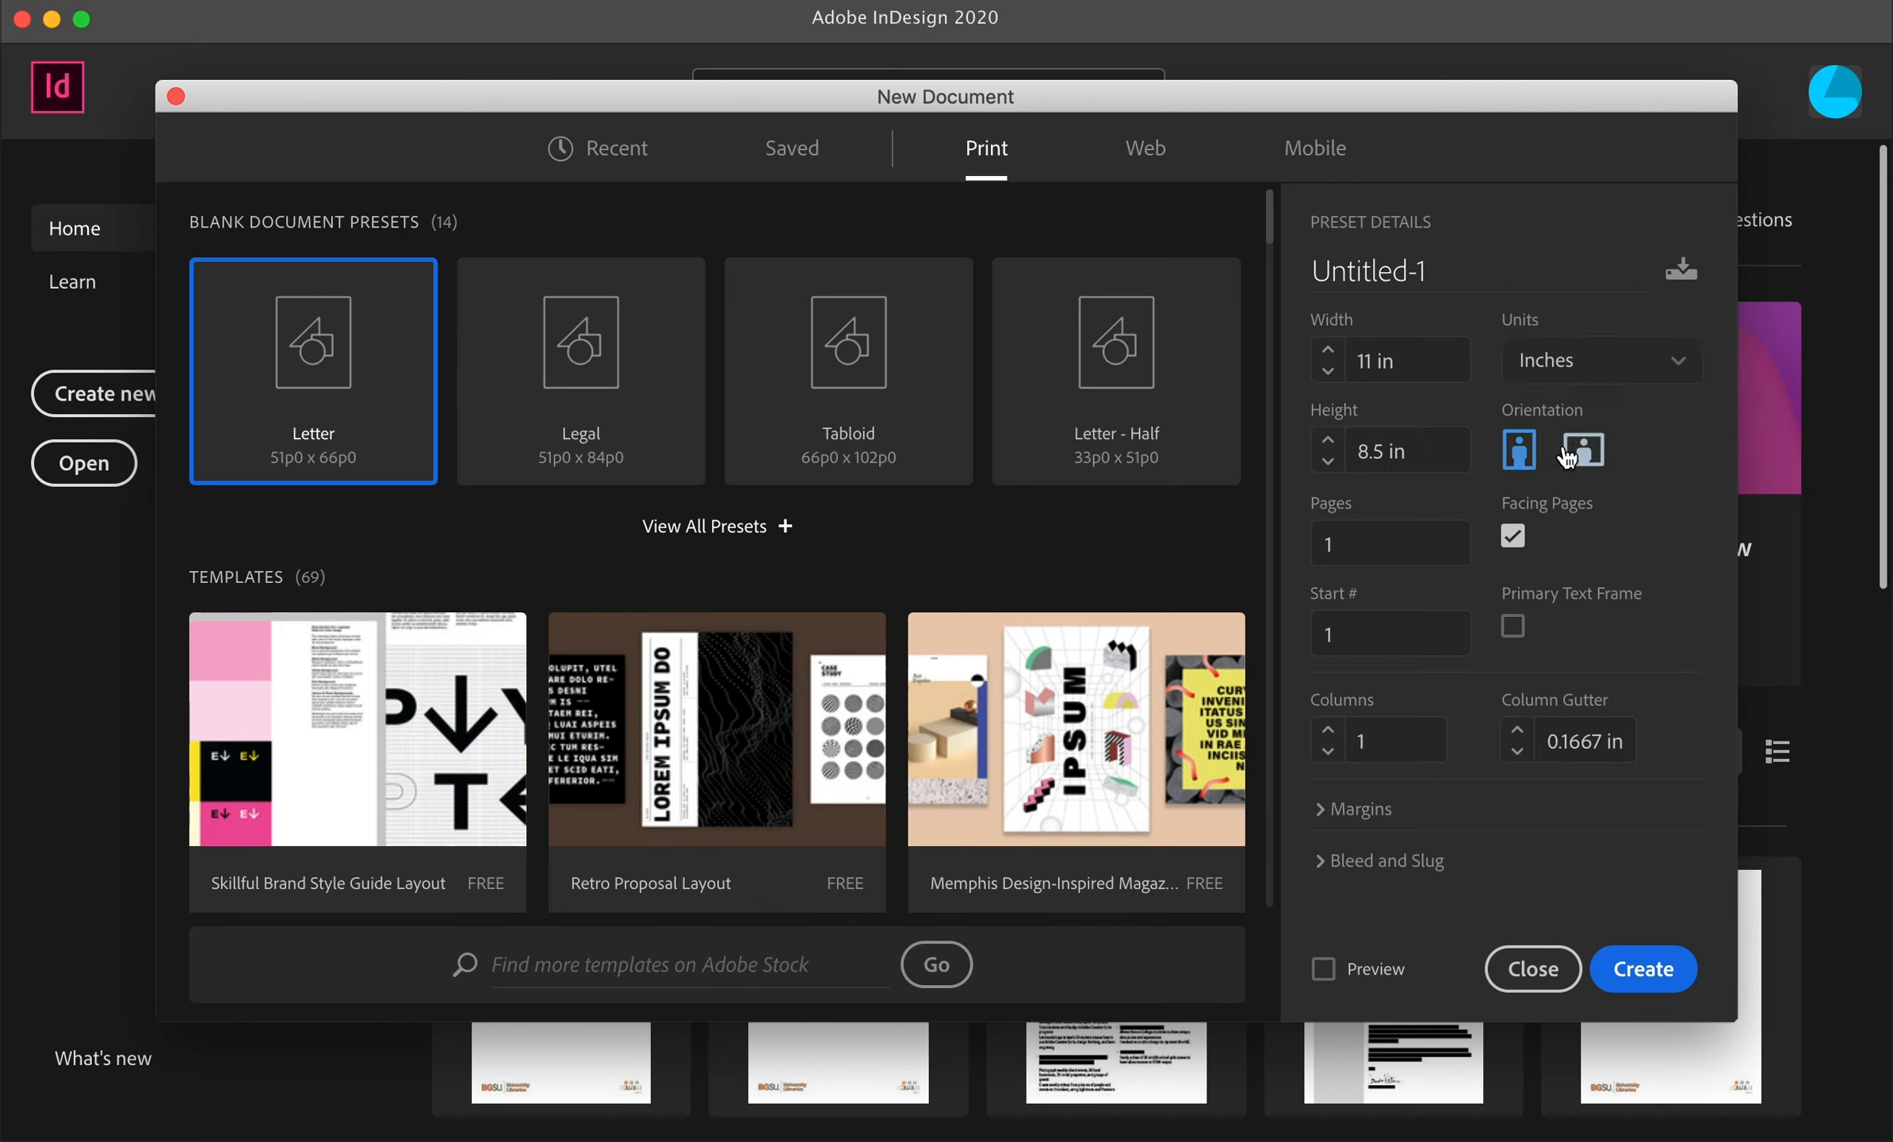
Switch the new document preset to portrait orientation, keeping it at 1 page
left_click(1510, 458)
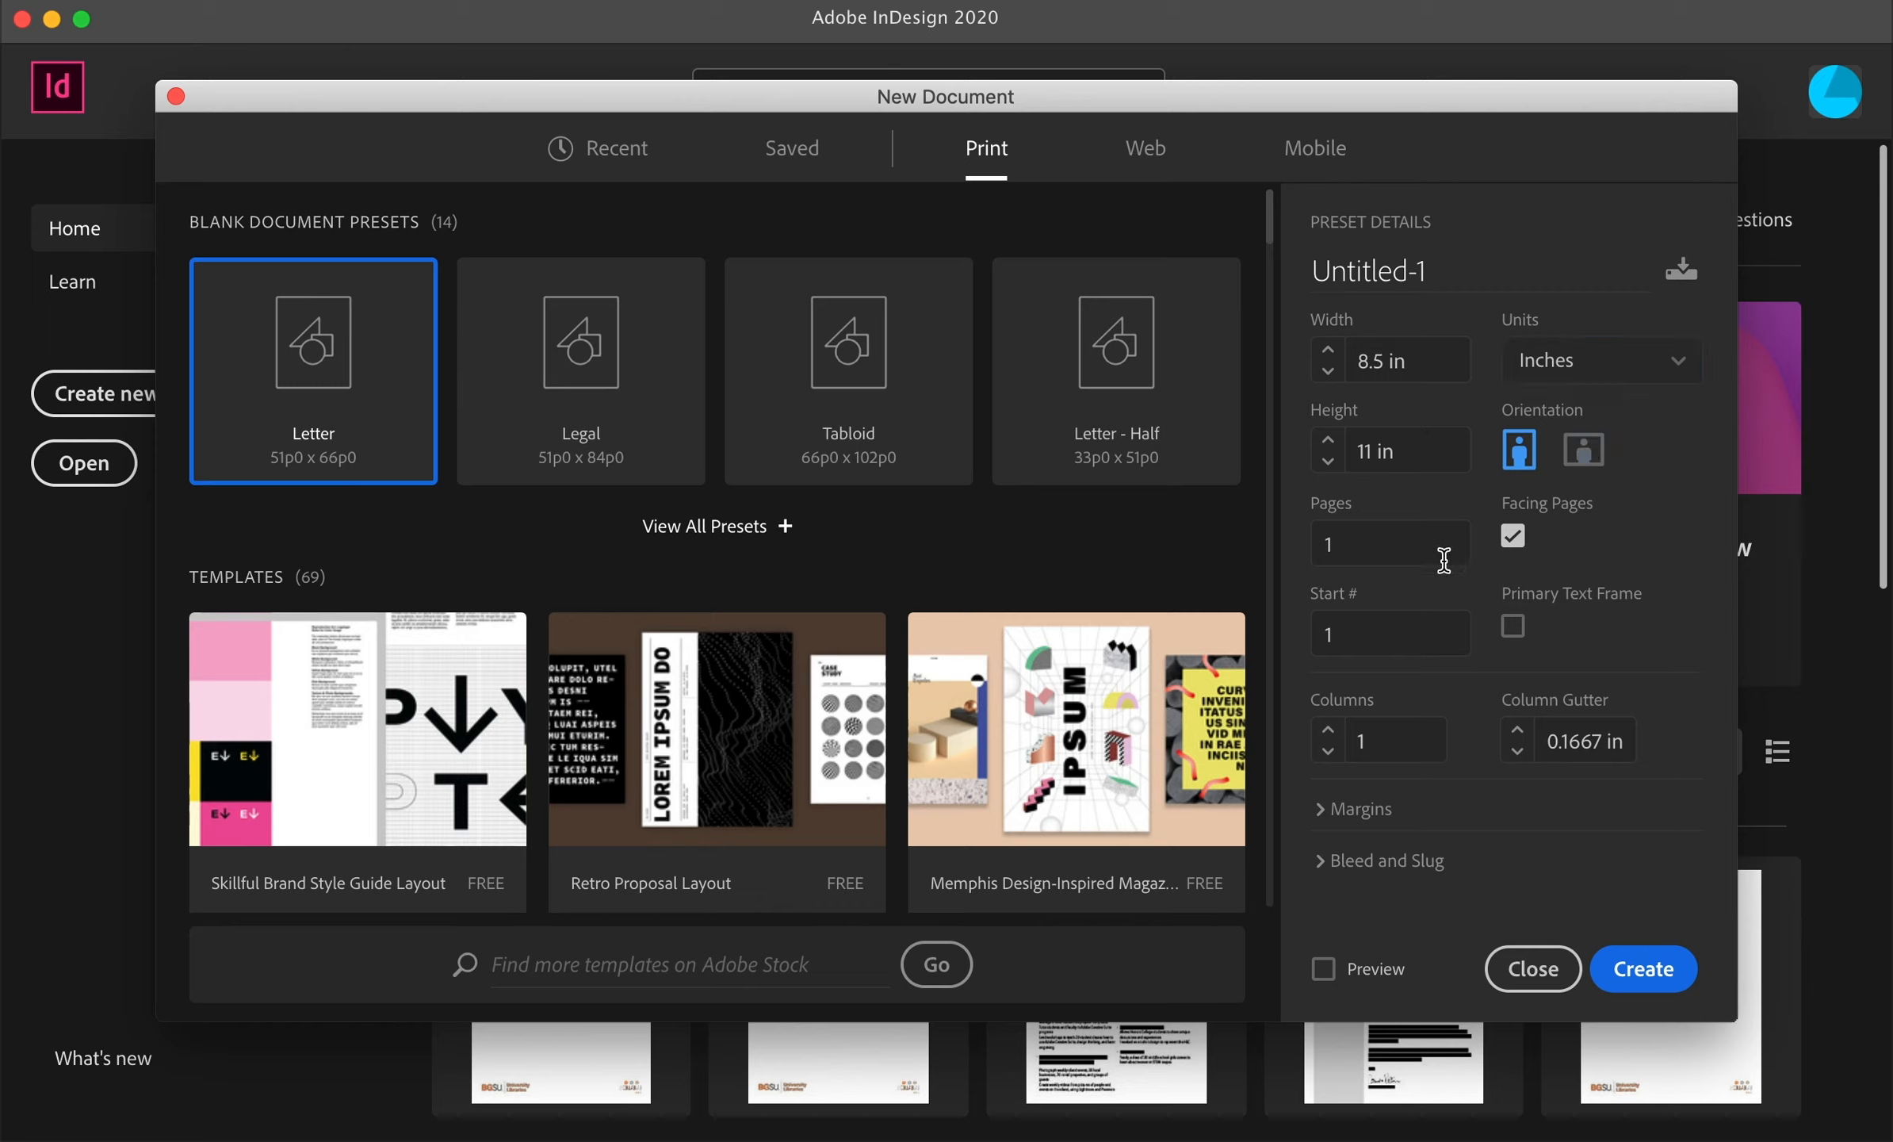
left_click(1370, 544)
double_click(1335, 542)
Try a page width of 17 in and toggle the page between portrait and landscape orientation
double_click(1420, 359)
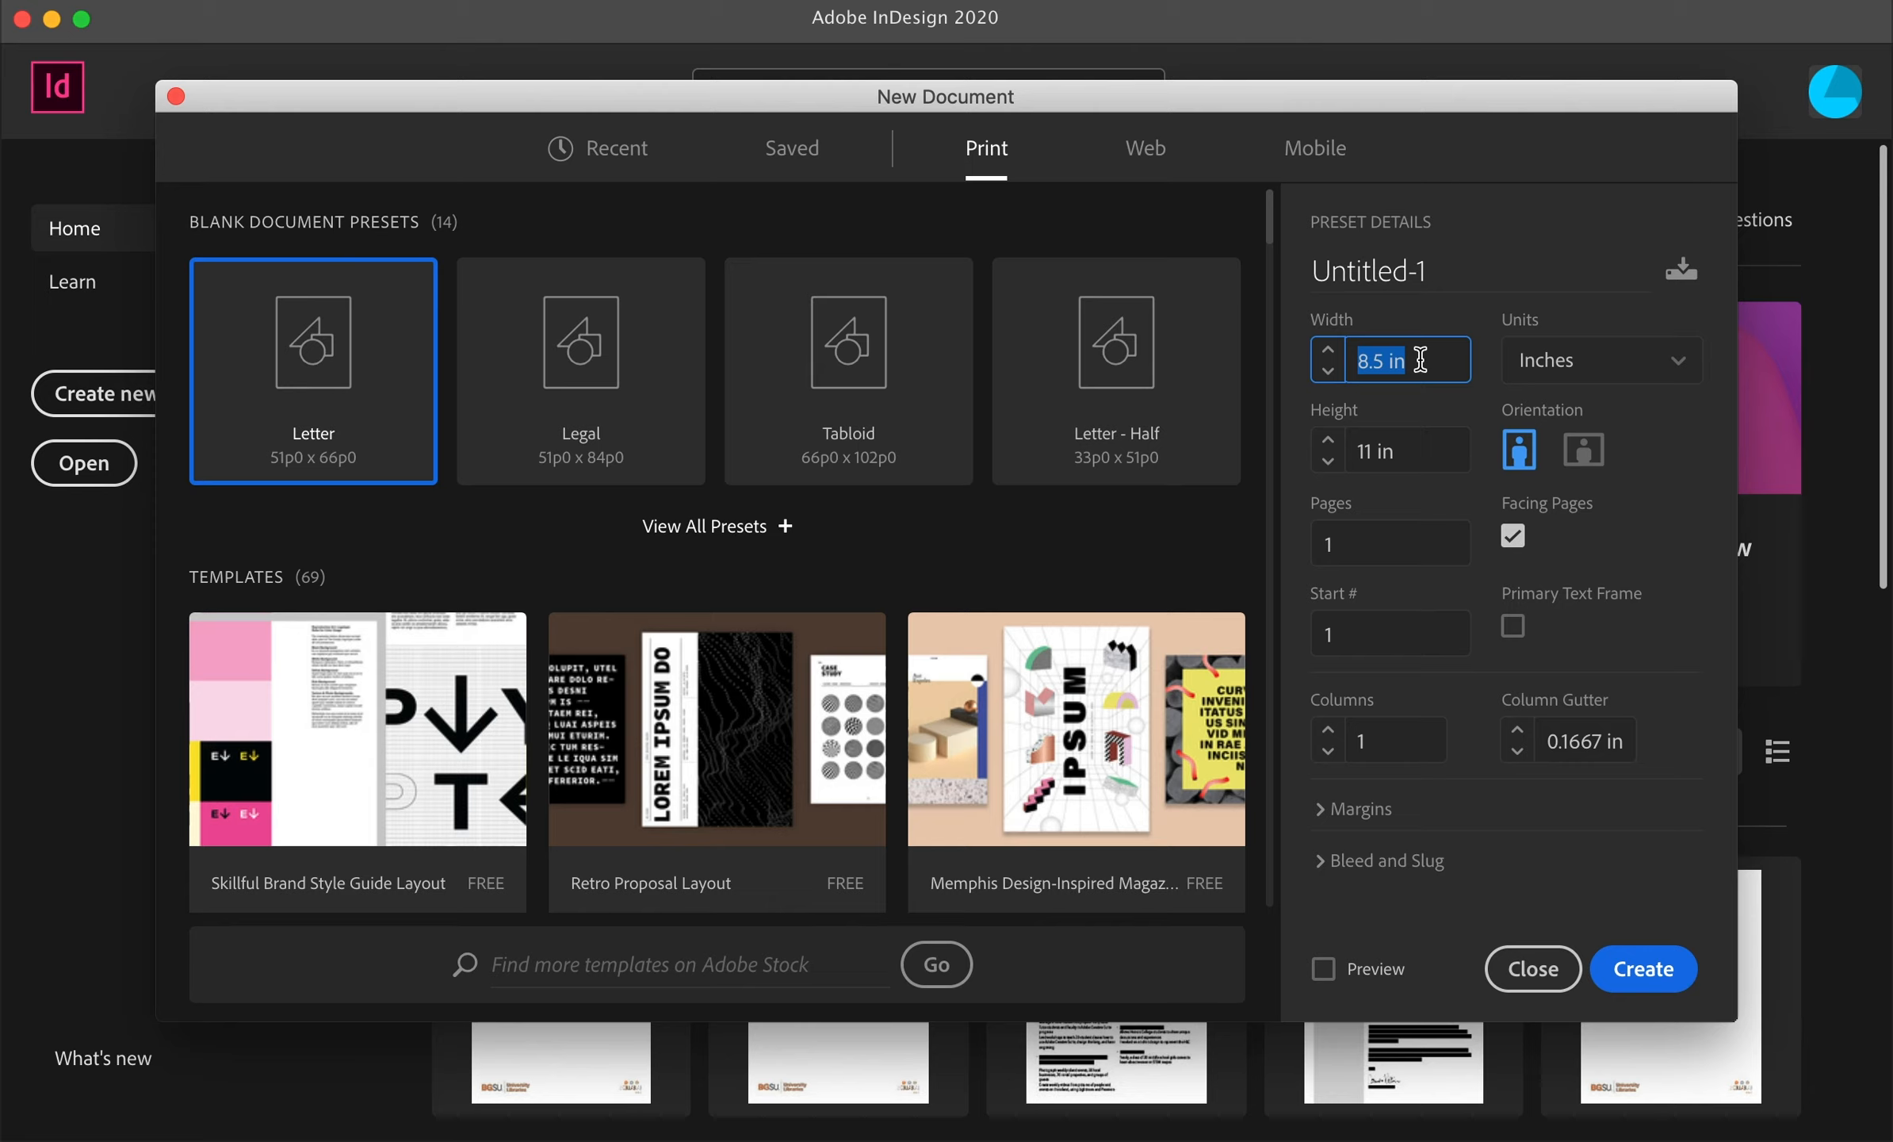
type("17")
key("Return")
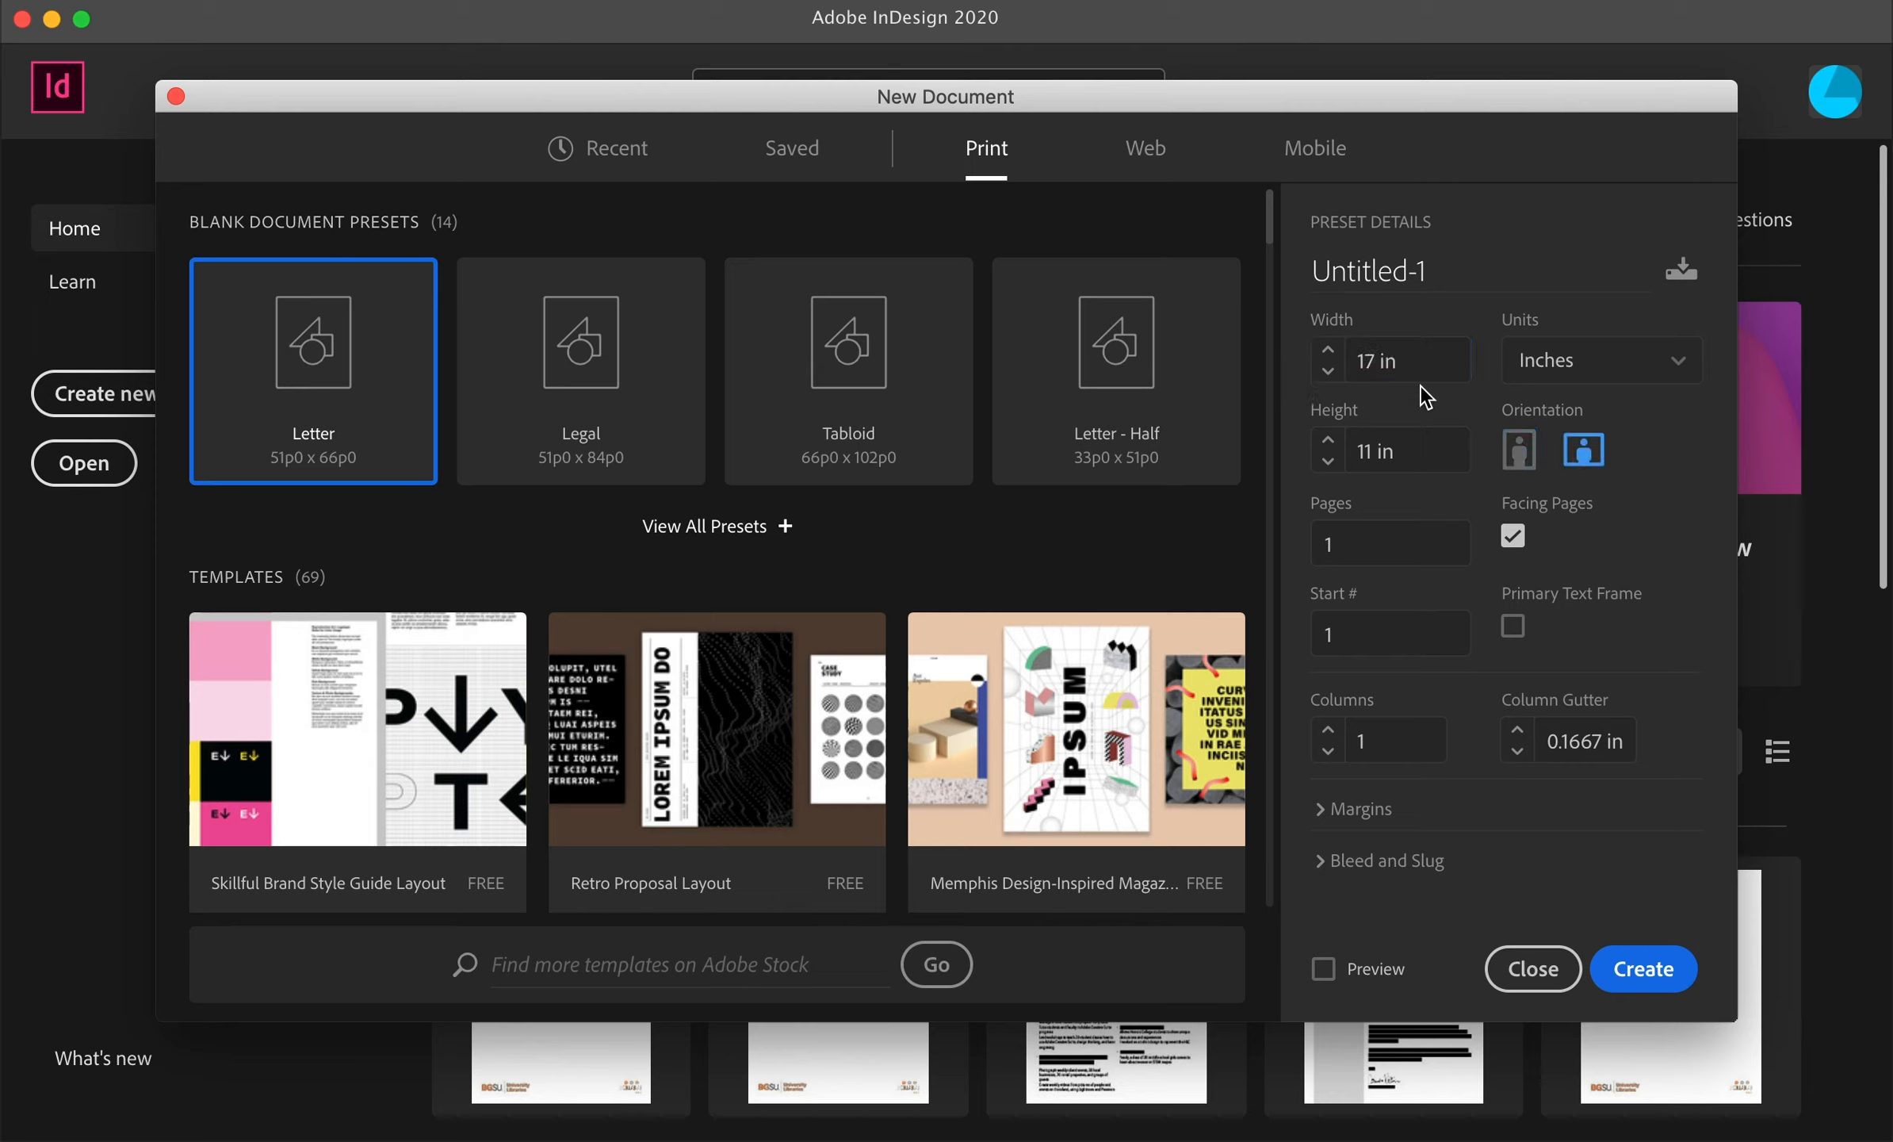
left_click(1519, 451)
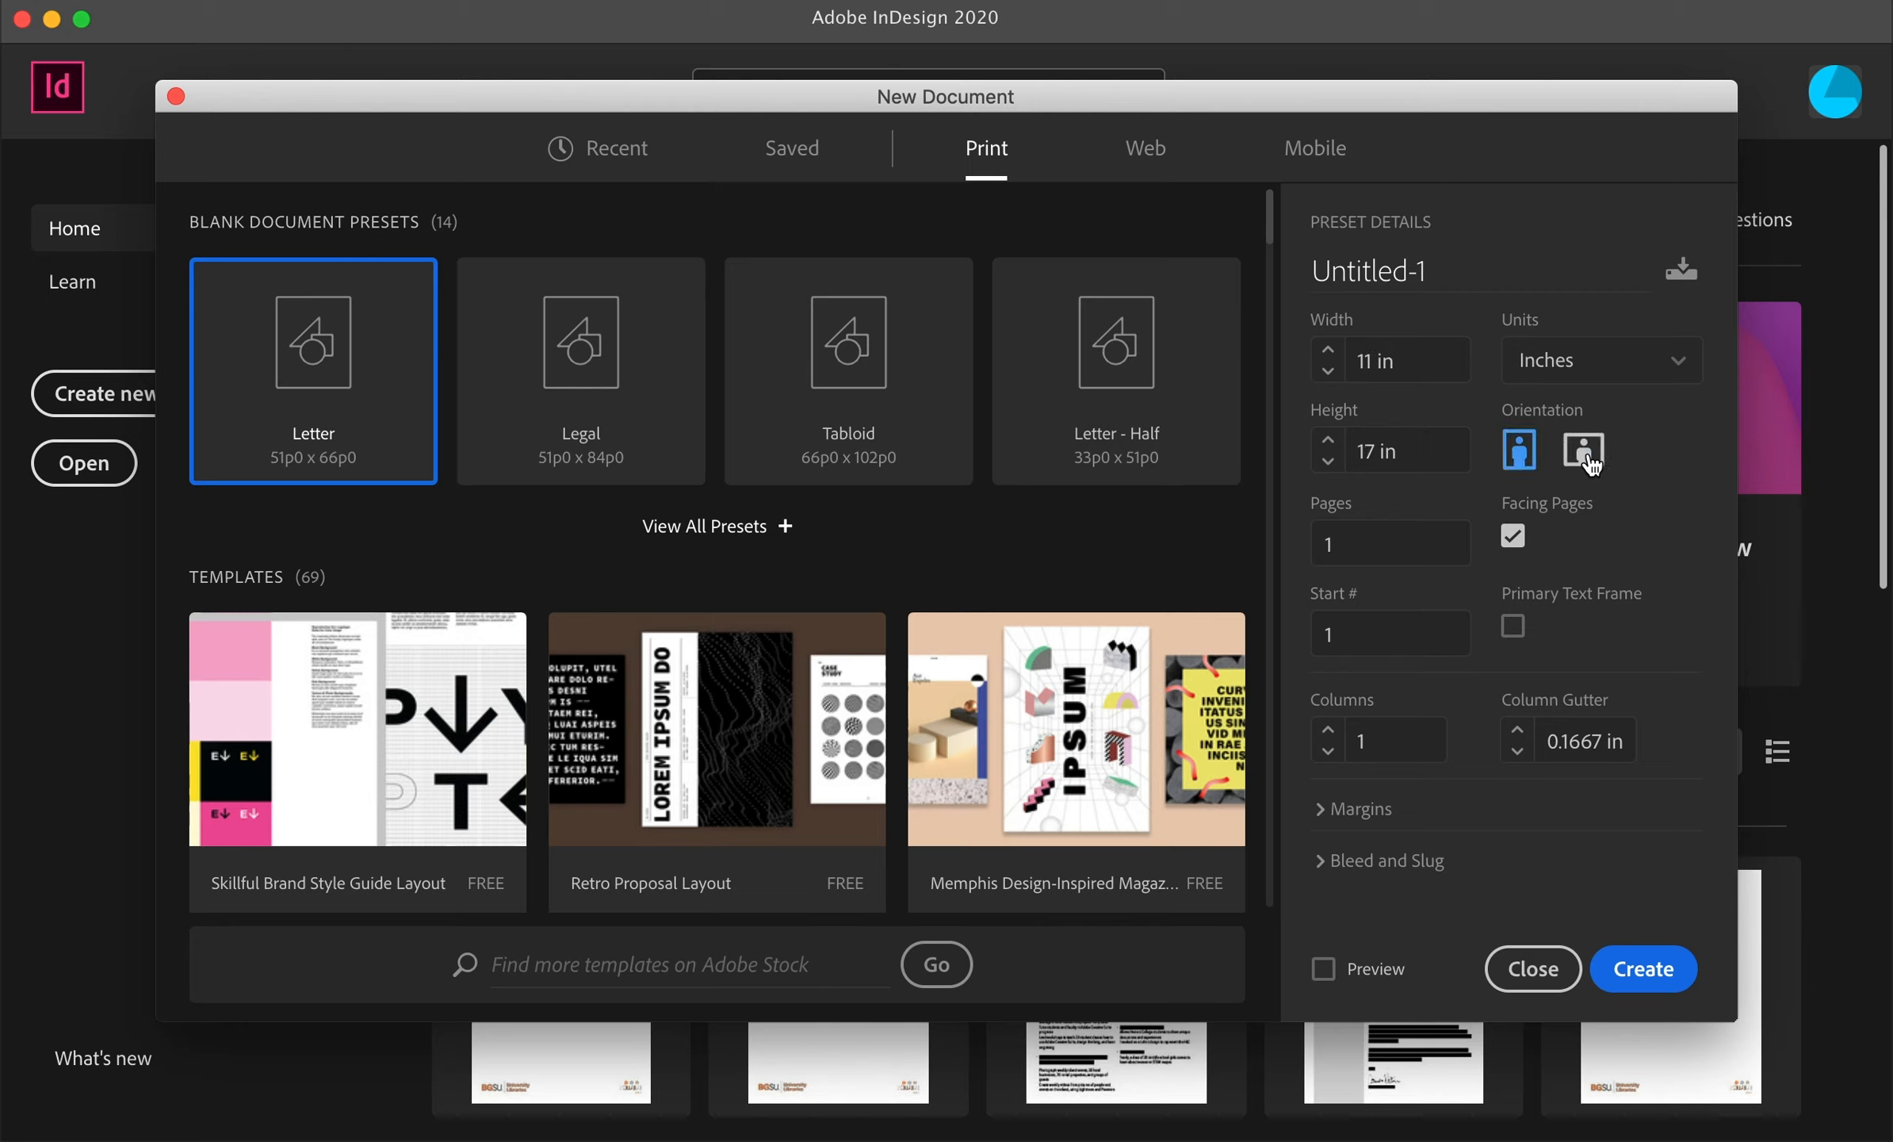
left_click(1590, 462)
left_click(1517, 453)
Set the page width to 8.5 in and the height to 11 in, and create the document
left_click(1372, 361)
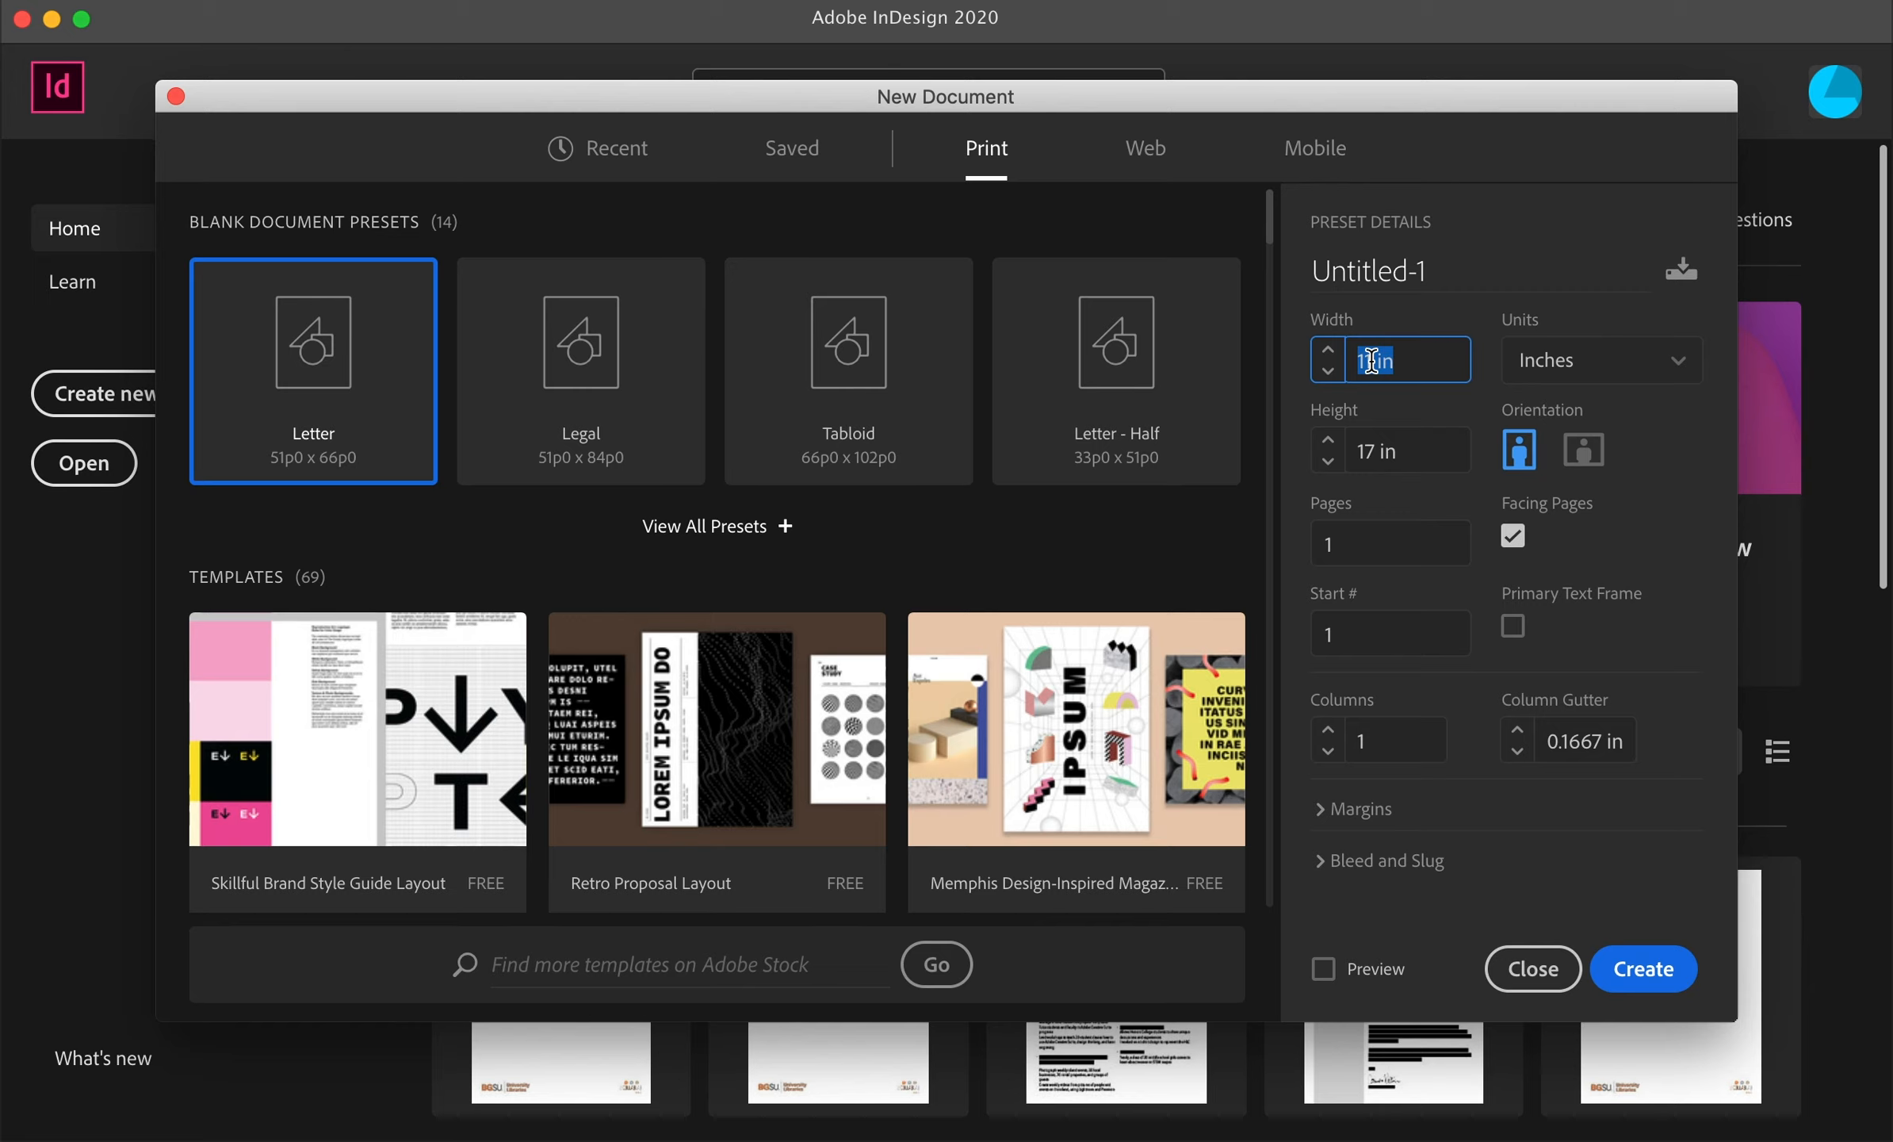
type("8.5")
key("Return")
left_click(1400, 450)
type("11")
key("Return")
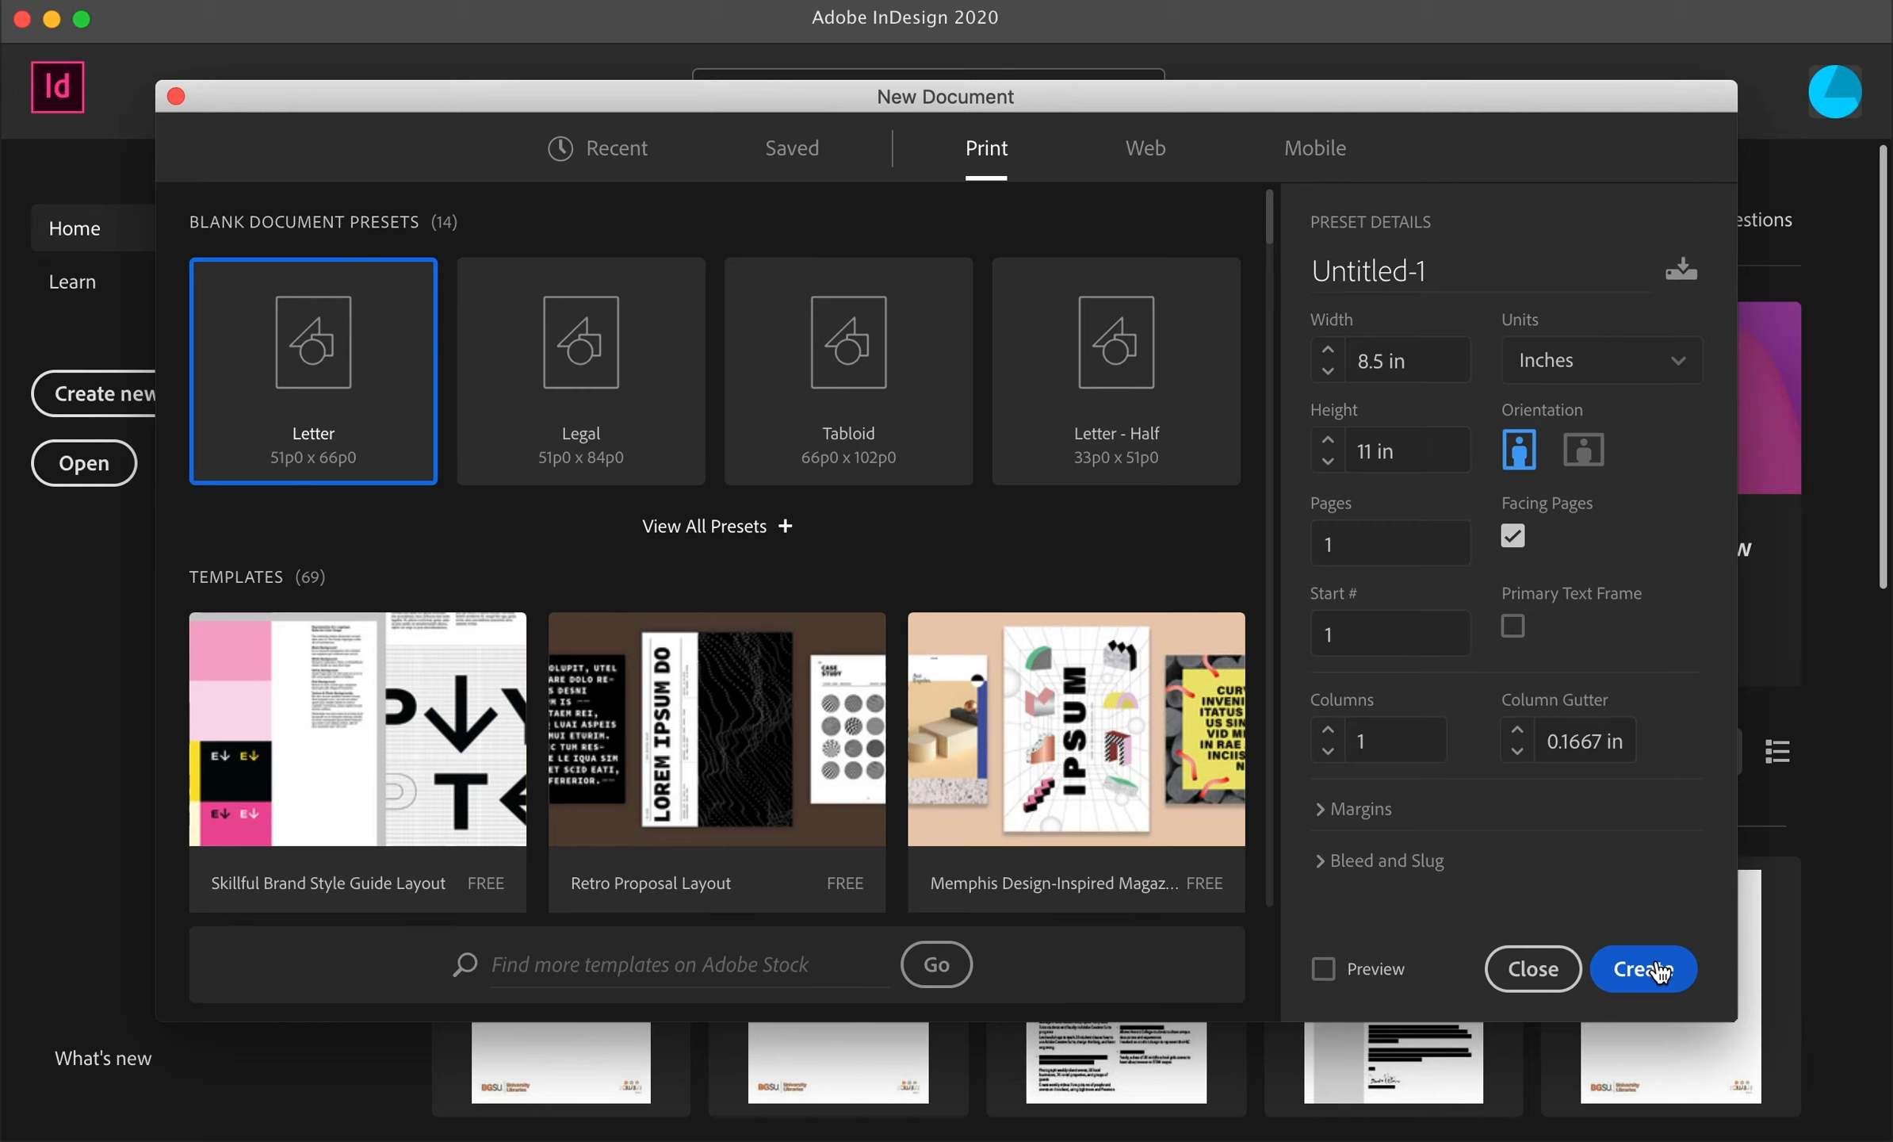
left_click(1657, 968)
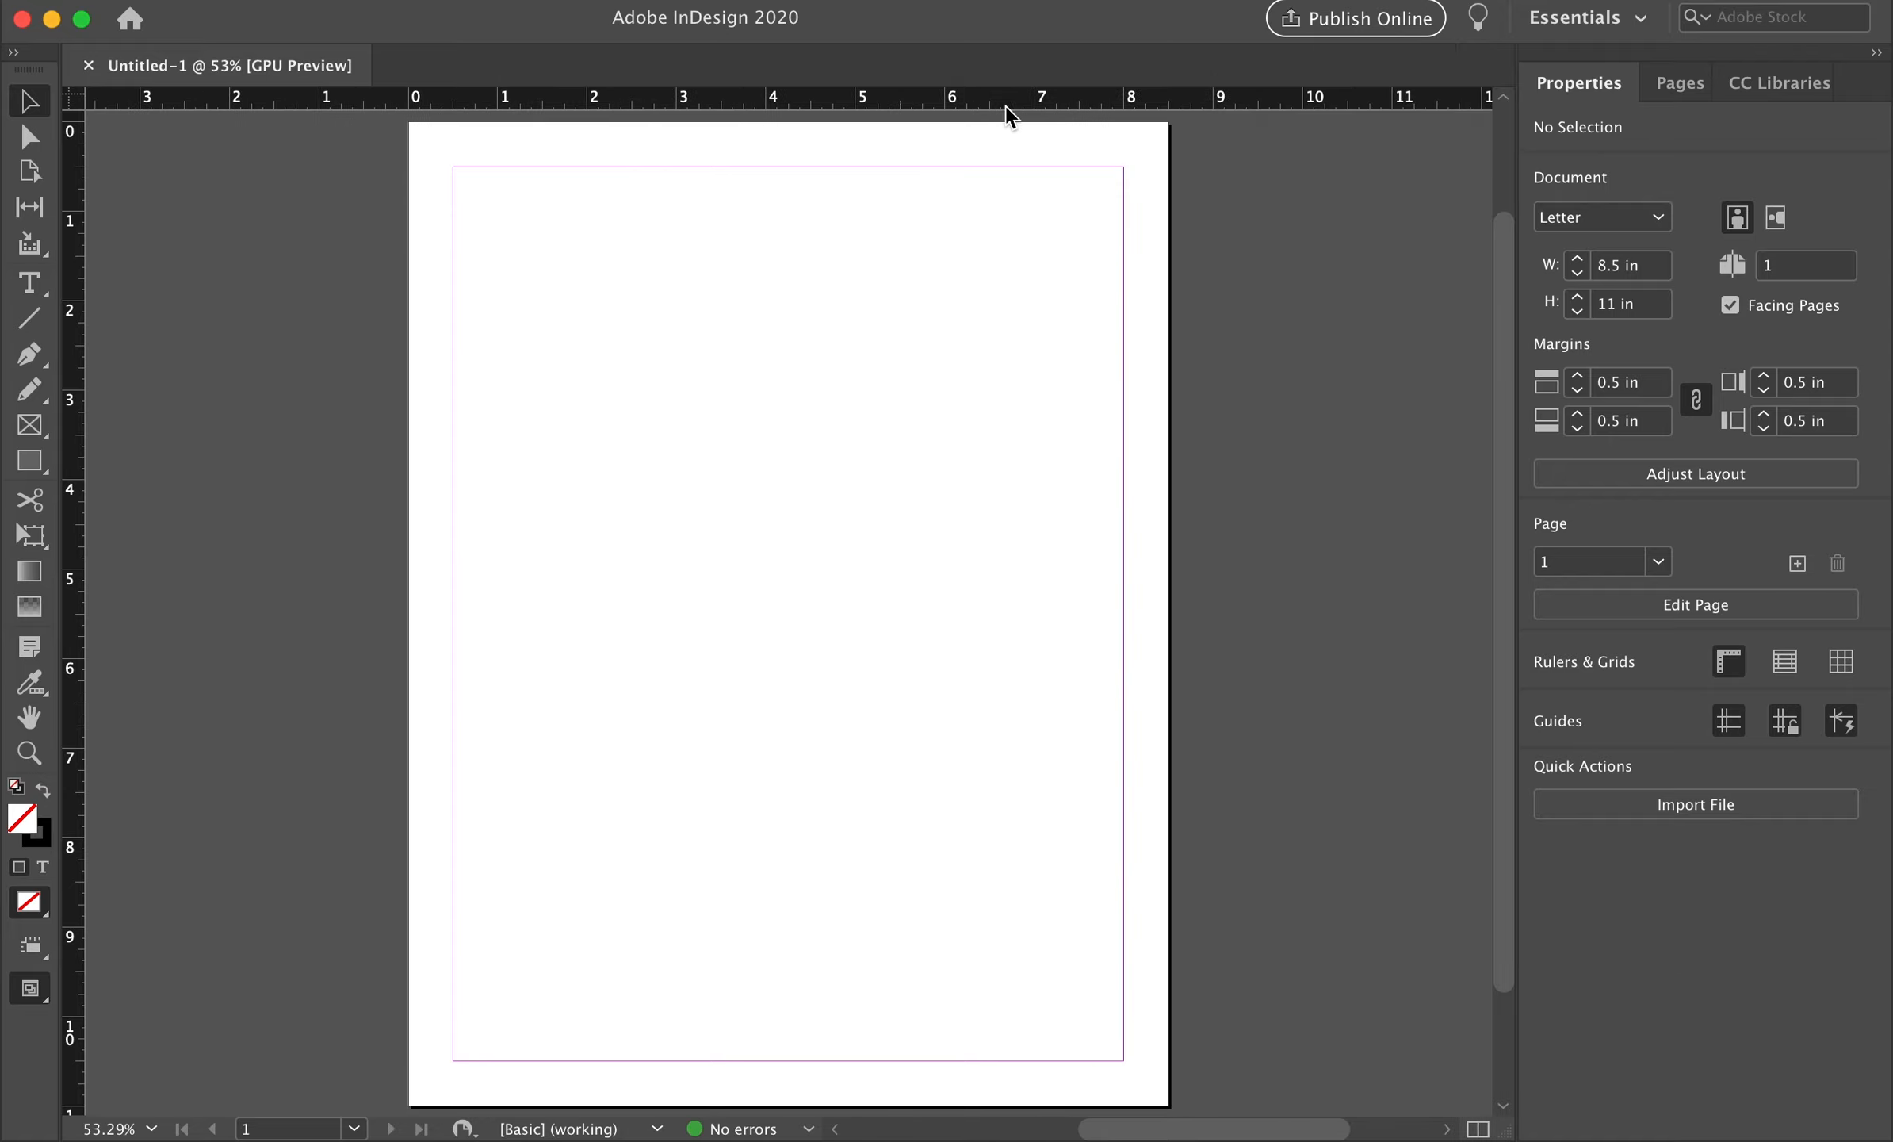
Hide the document rulers and show them again
right_click(1304, 268)
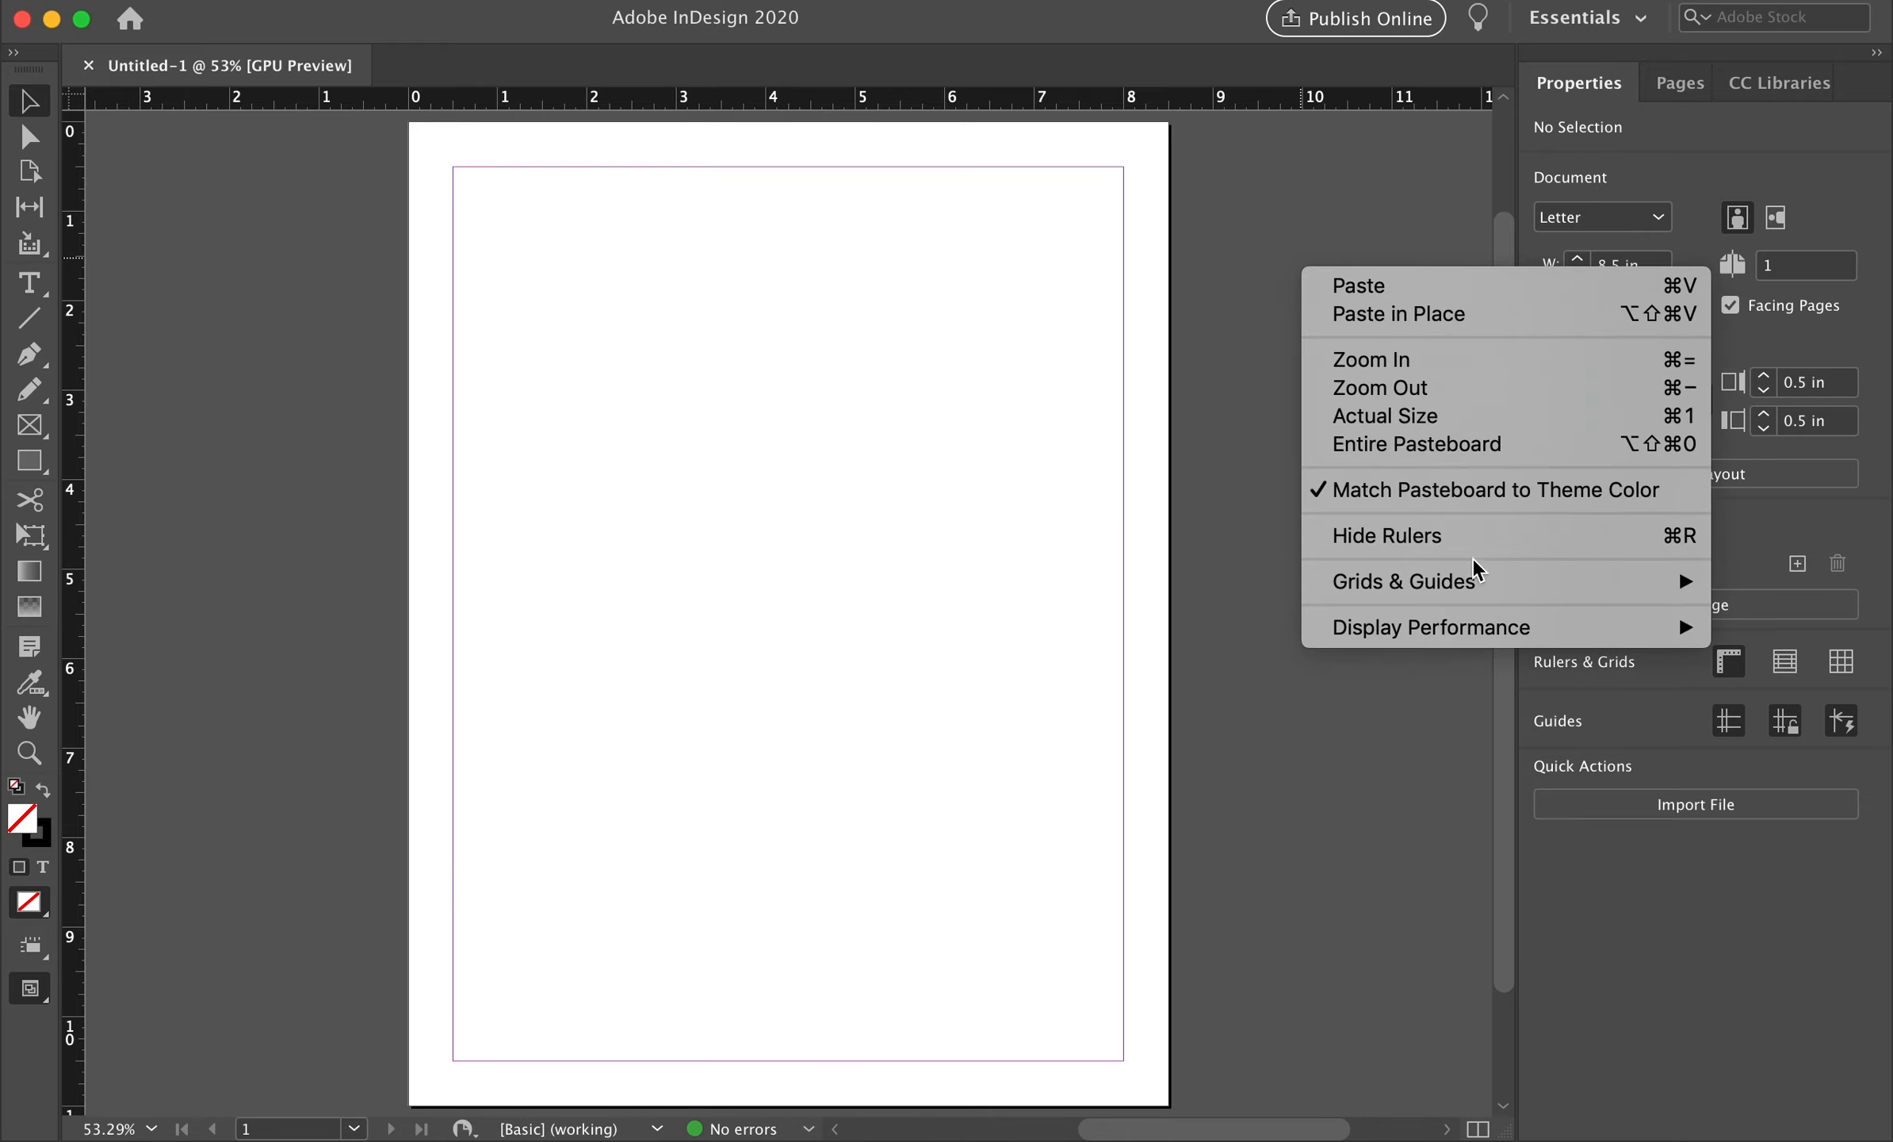
left_click(1427, 537)
right_click(1297, 479)
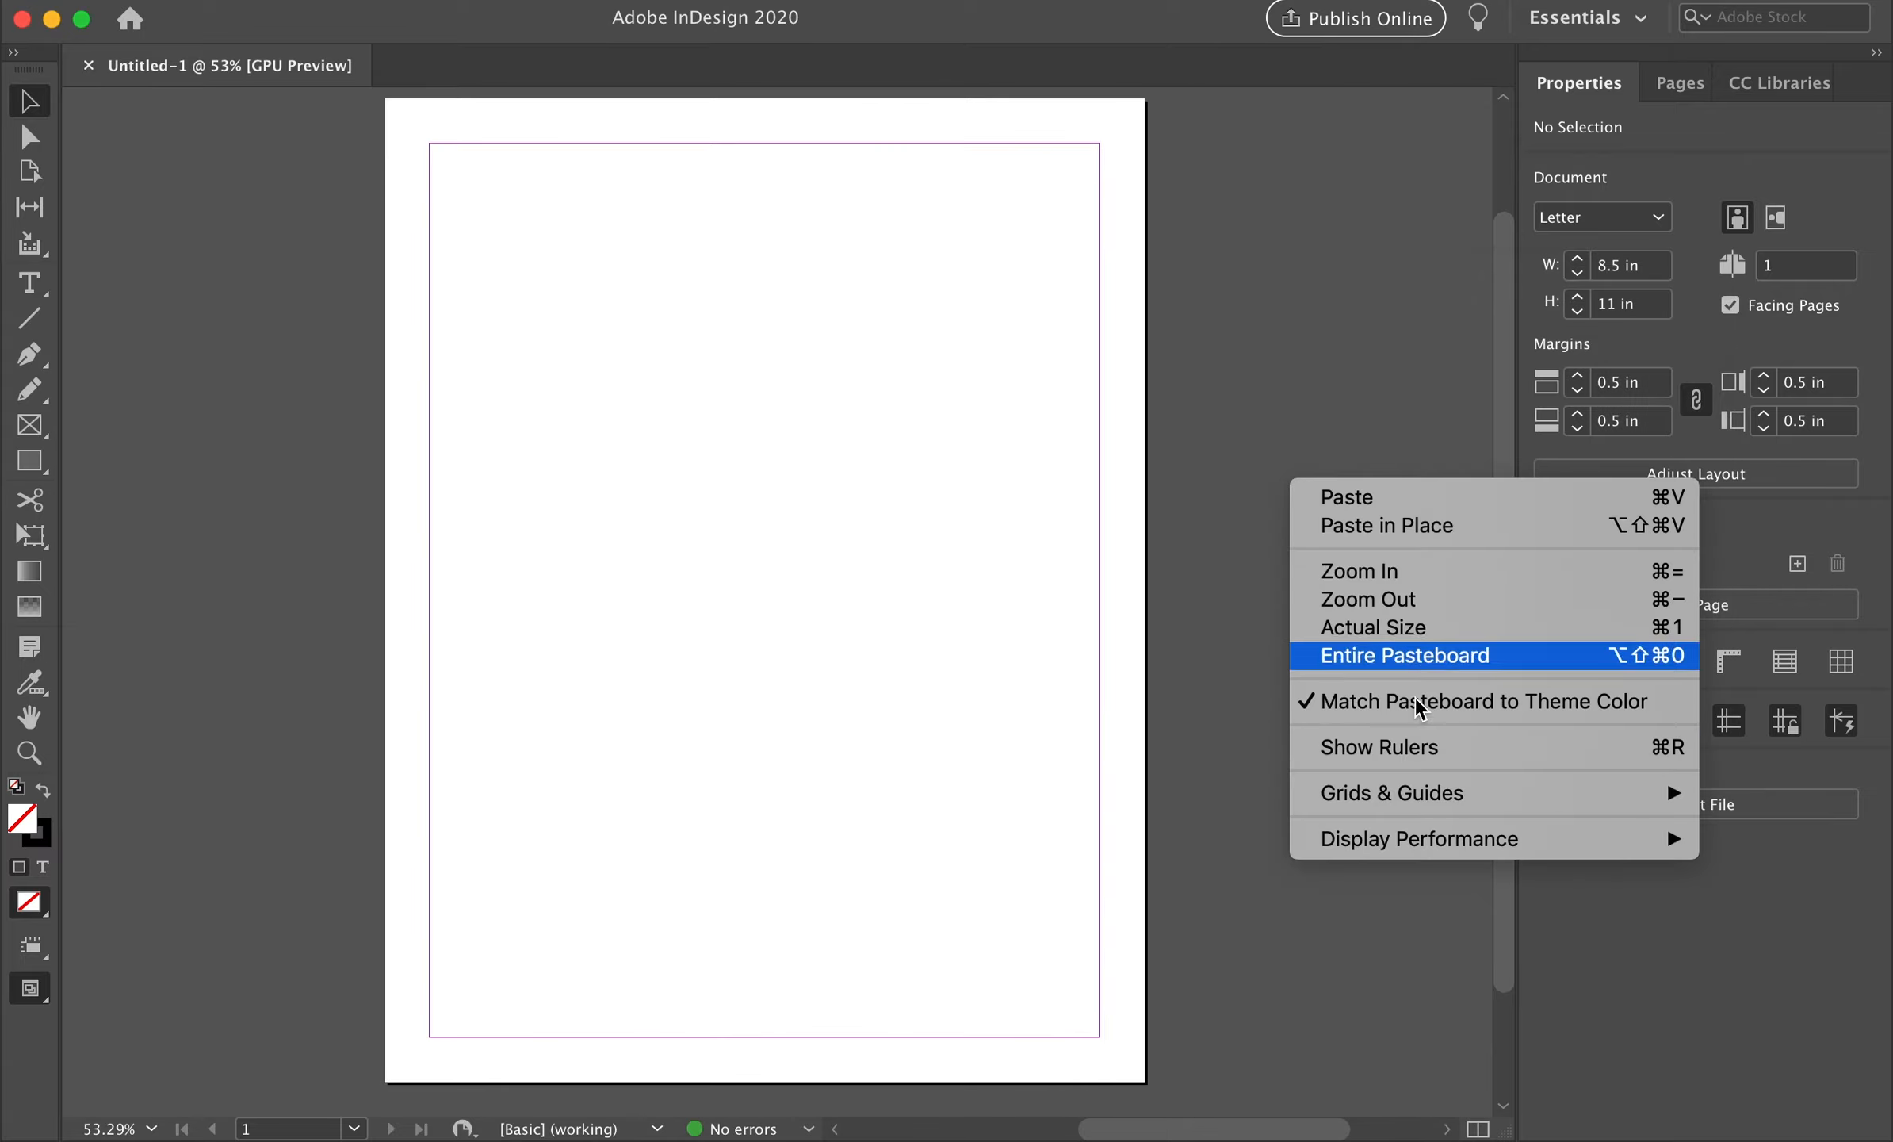
left_click(1428, 749)
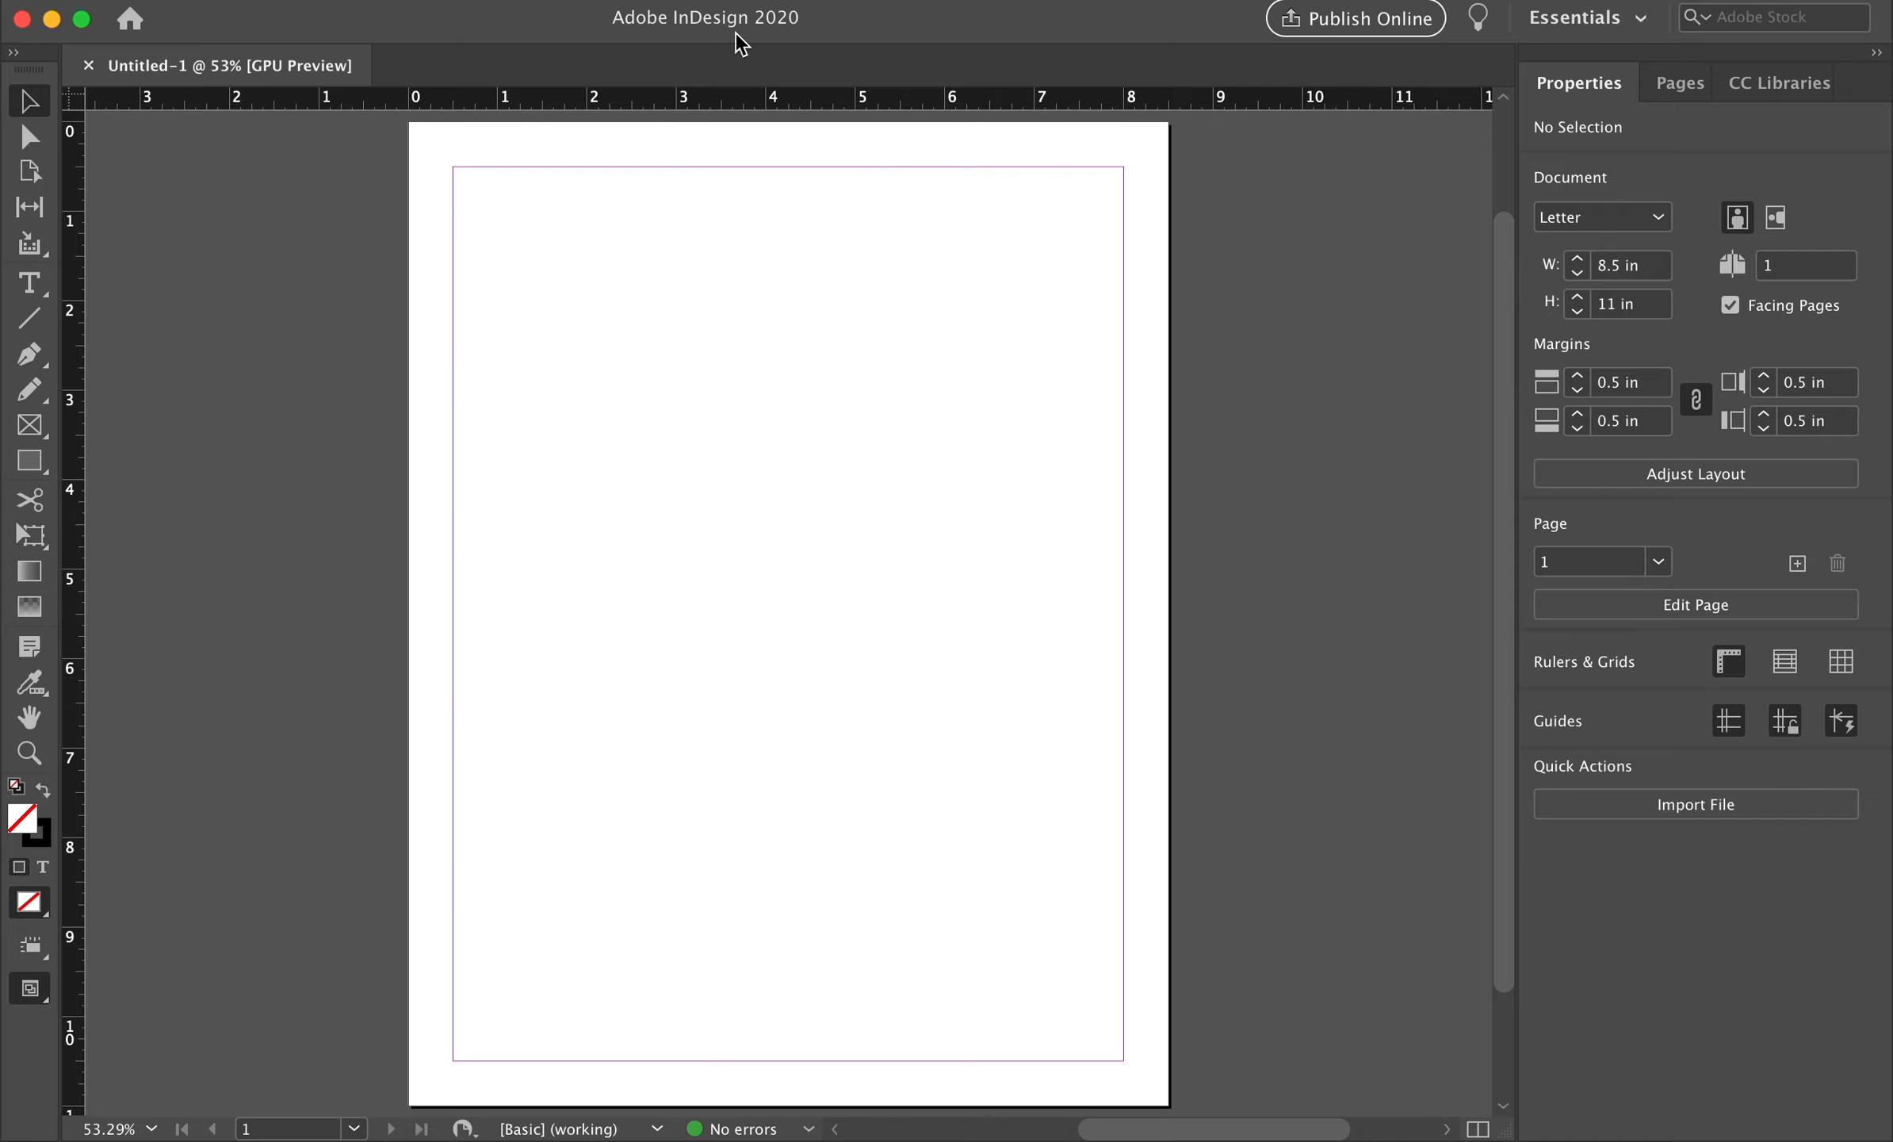
Set the document's display performance to High Quality Display
left_click(683, 1)
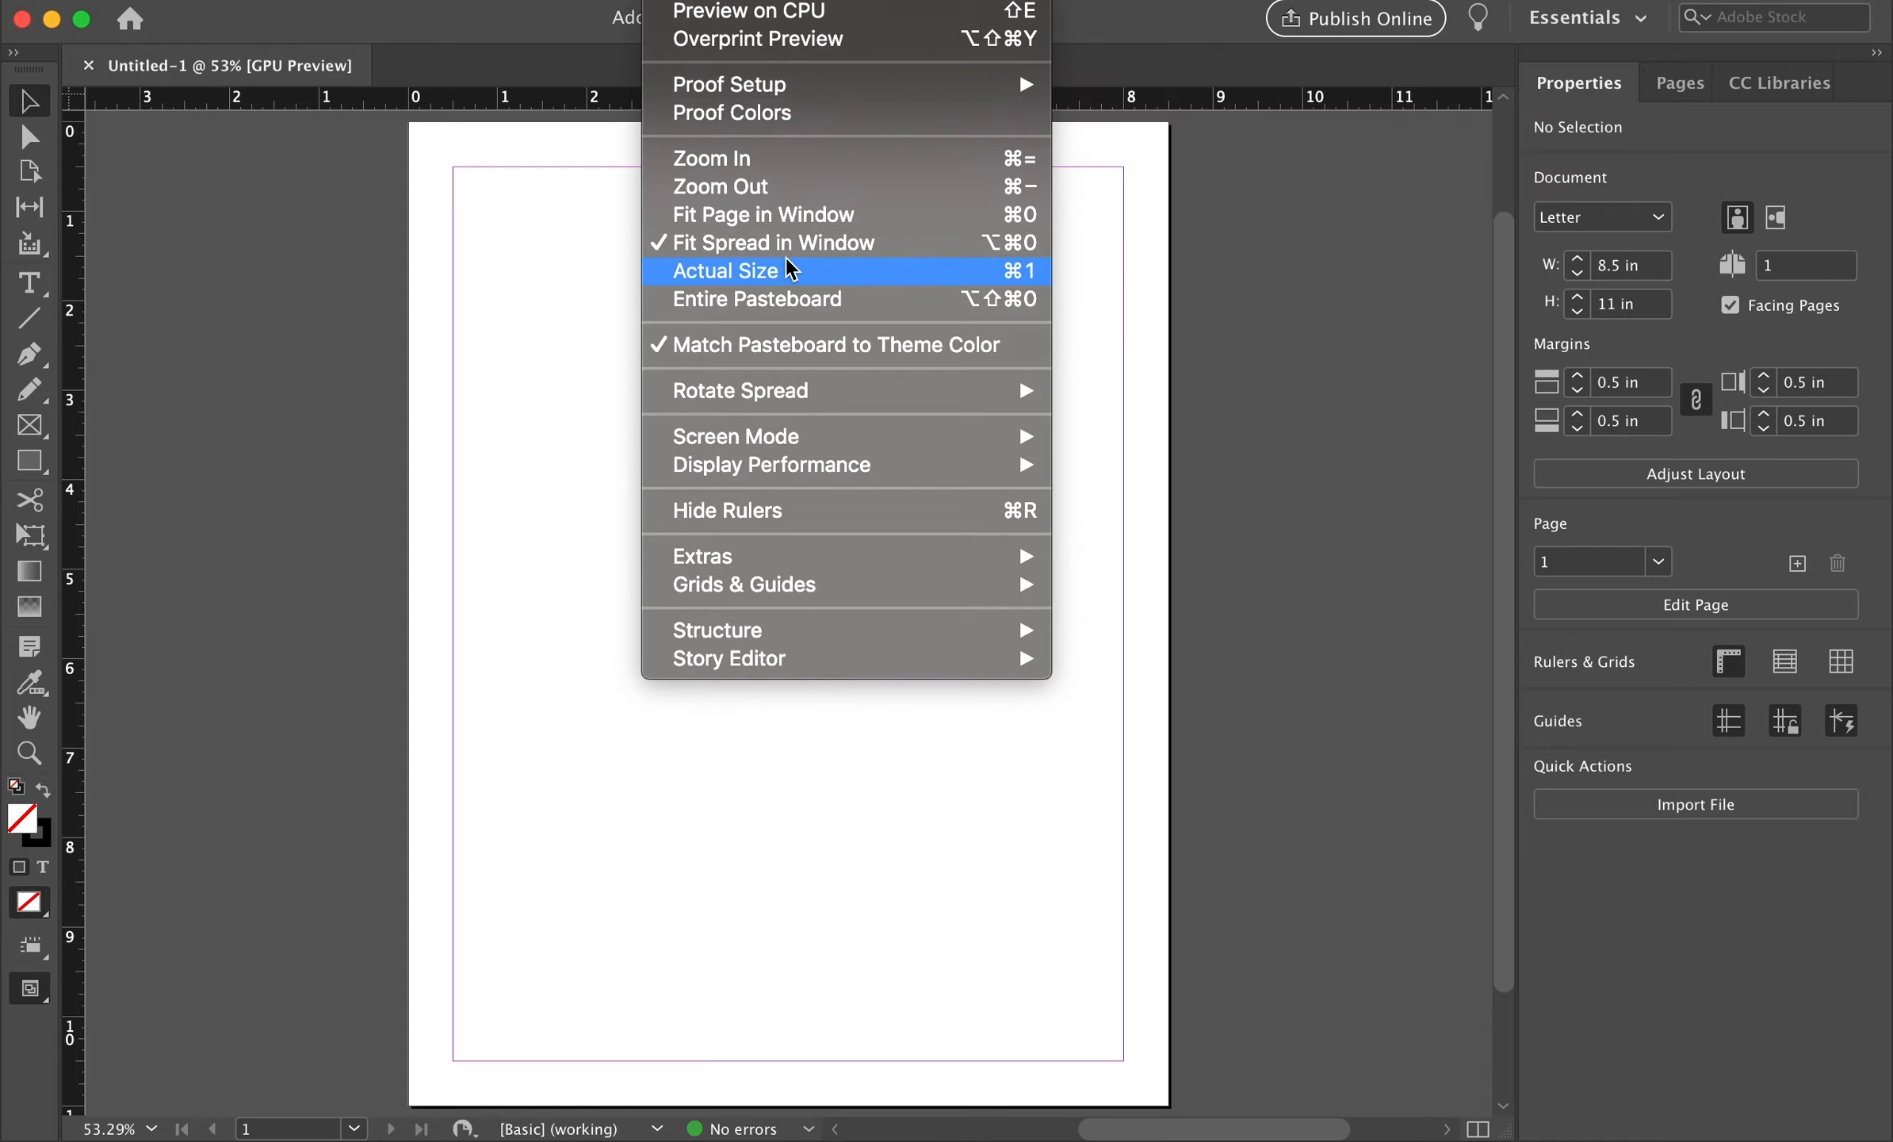
mouse_move(833, 473)
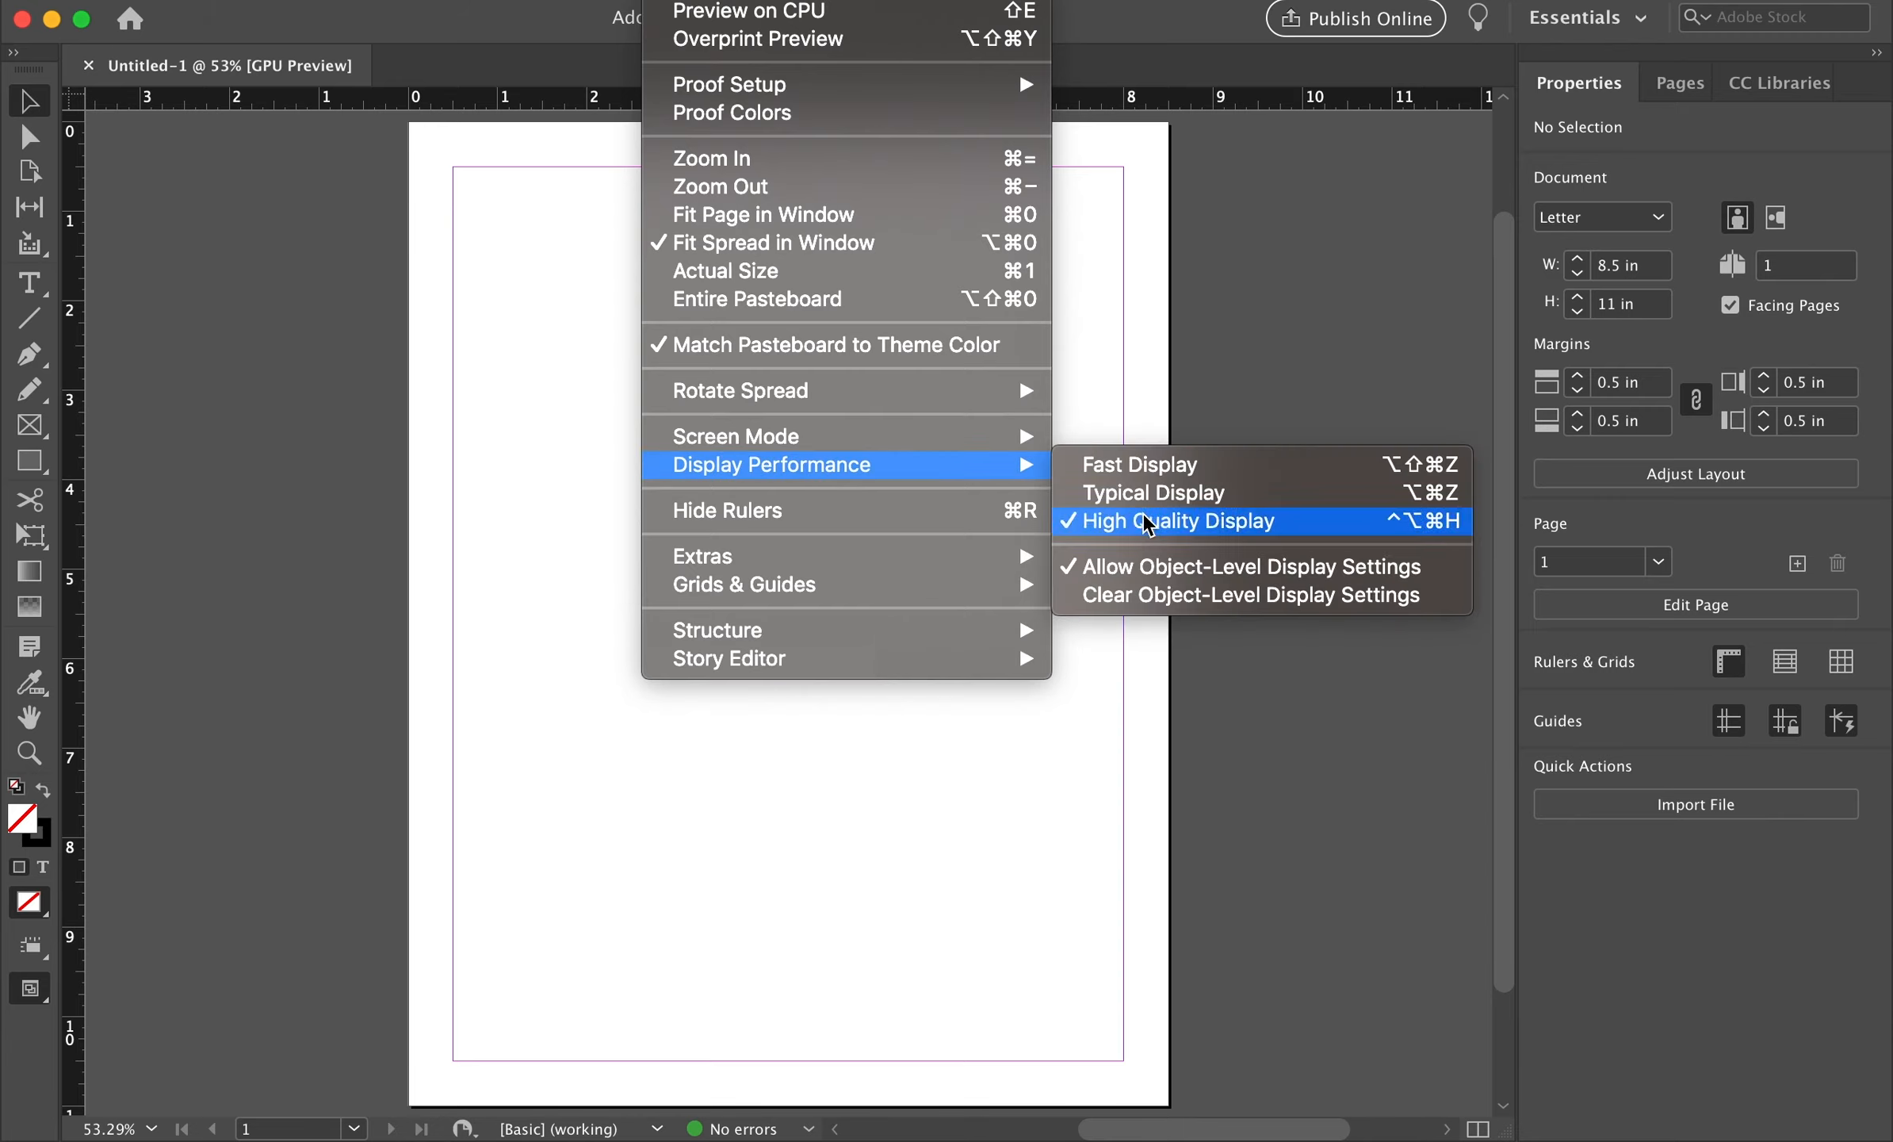
left_click(1143, 527)
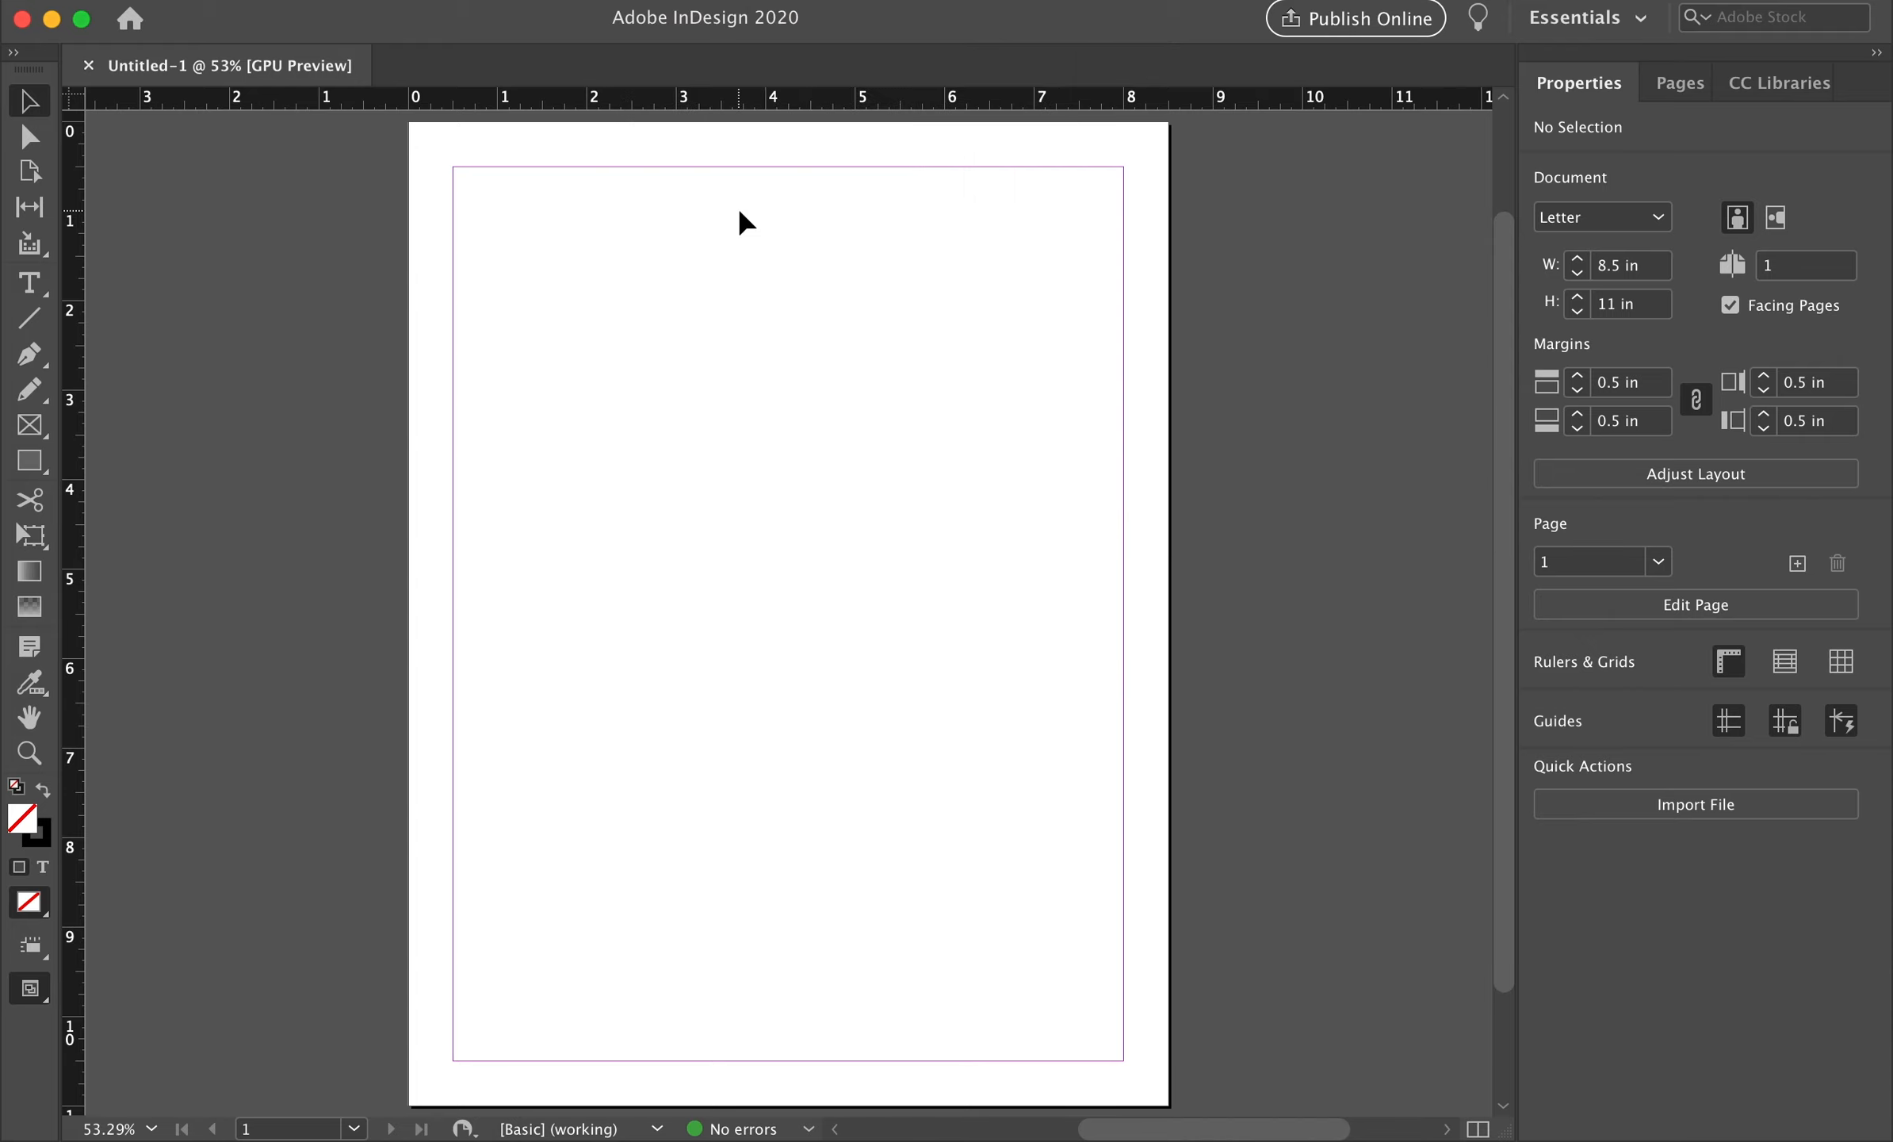
Place the BGSU-Logo-RGB JPG.jpg image from the Desktop at the page's top margin, about 6.13 in wide
left_click(229, 1)
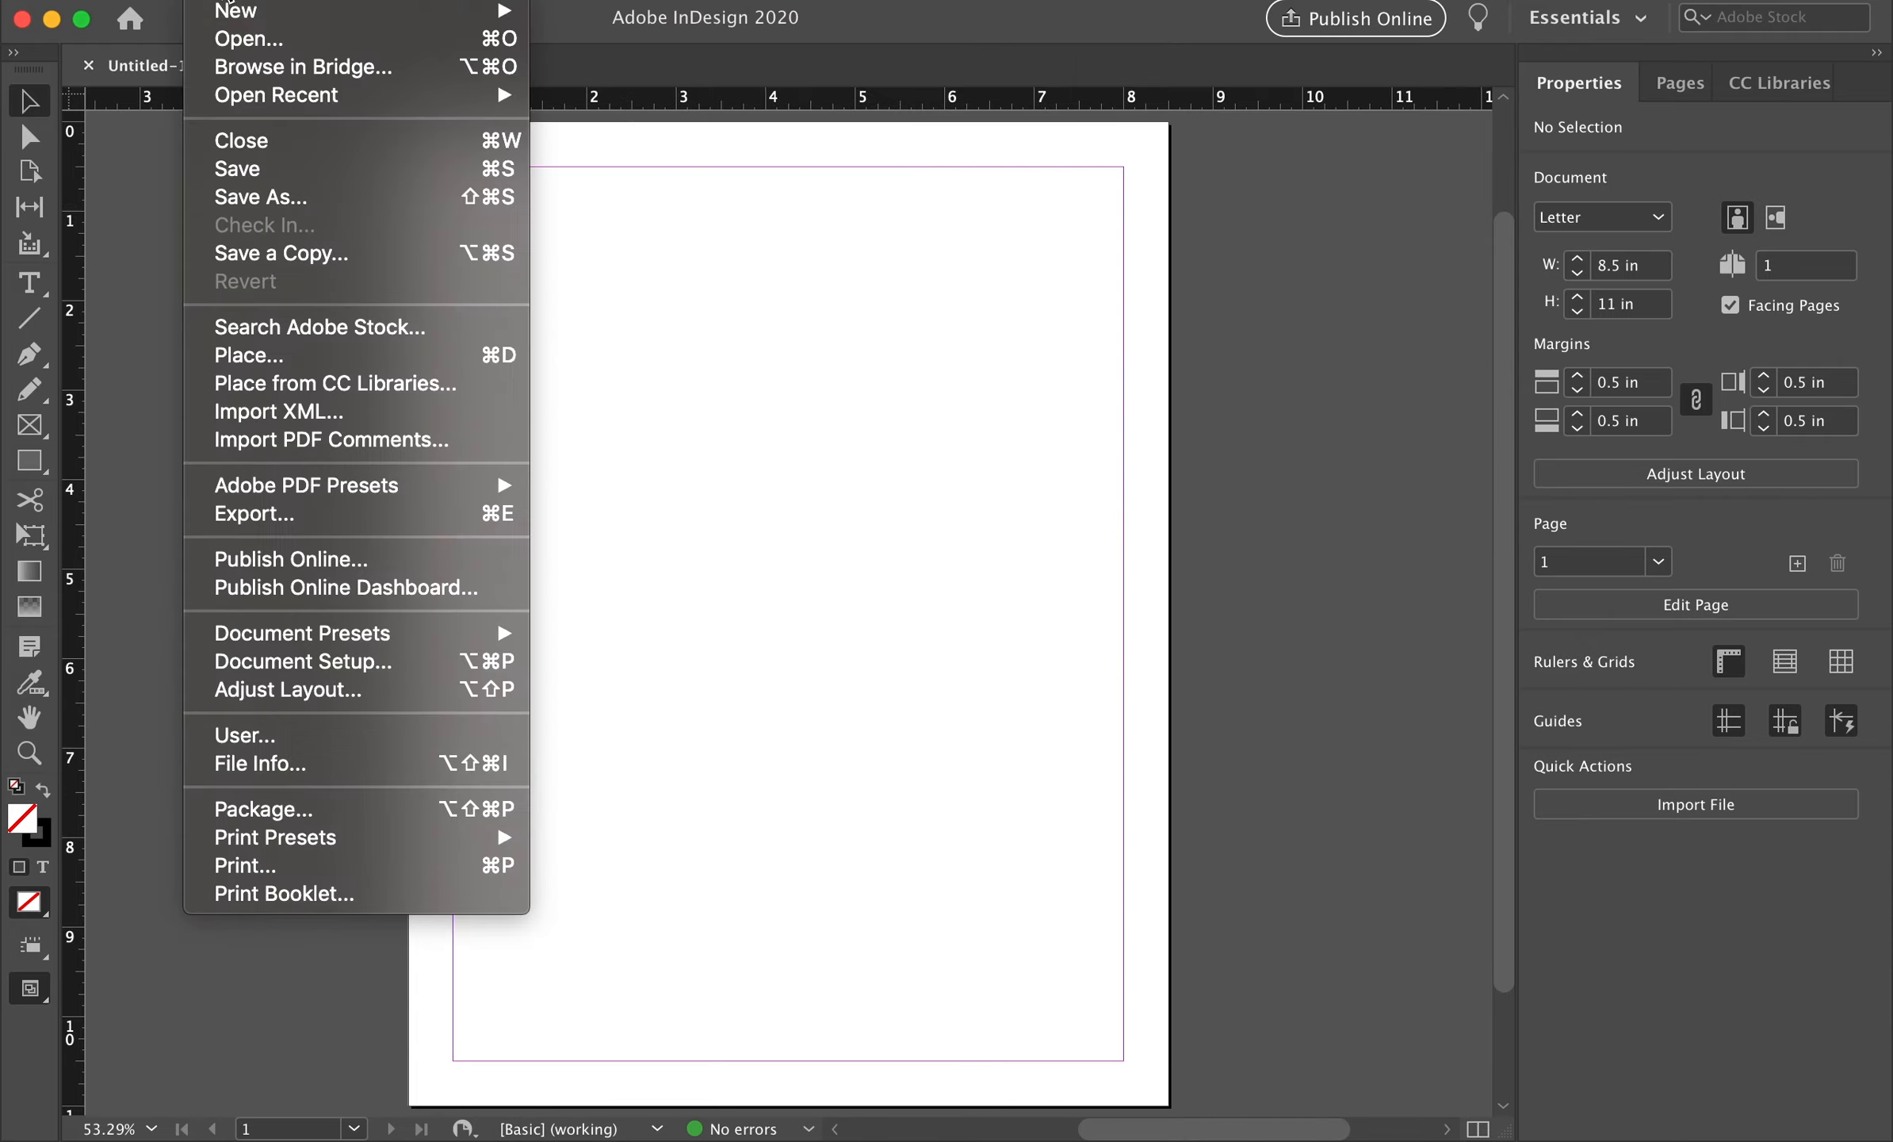
left_click(370, 355)
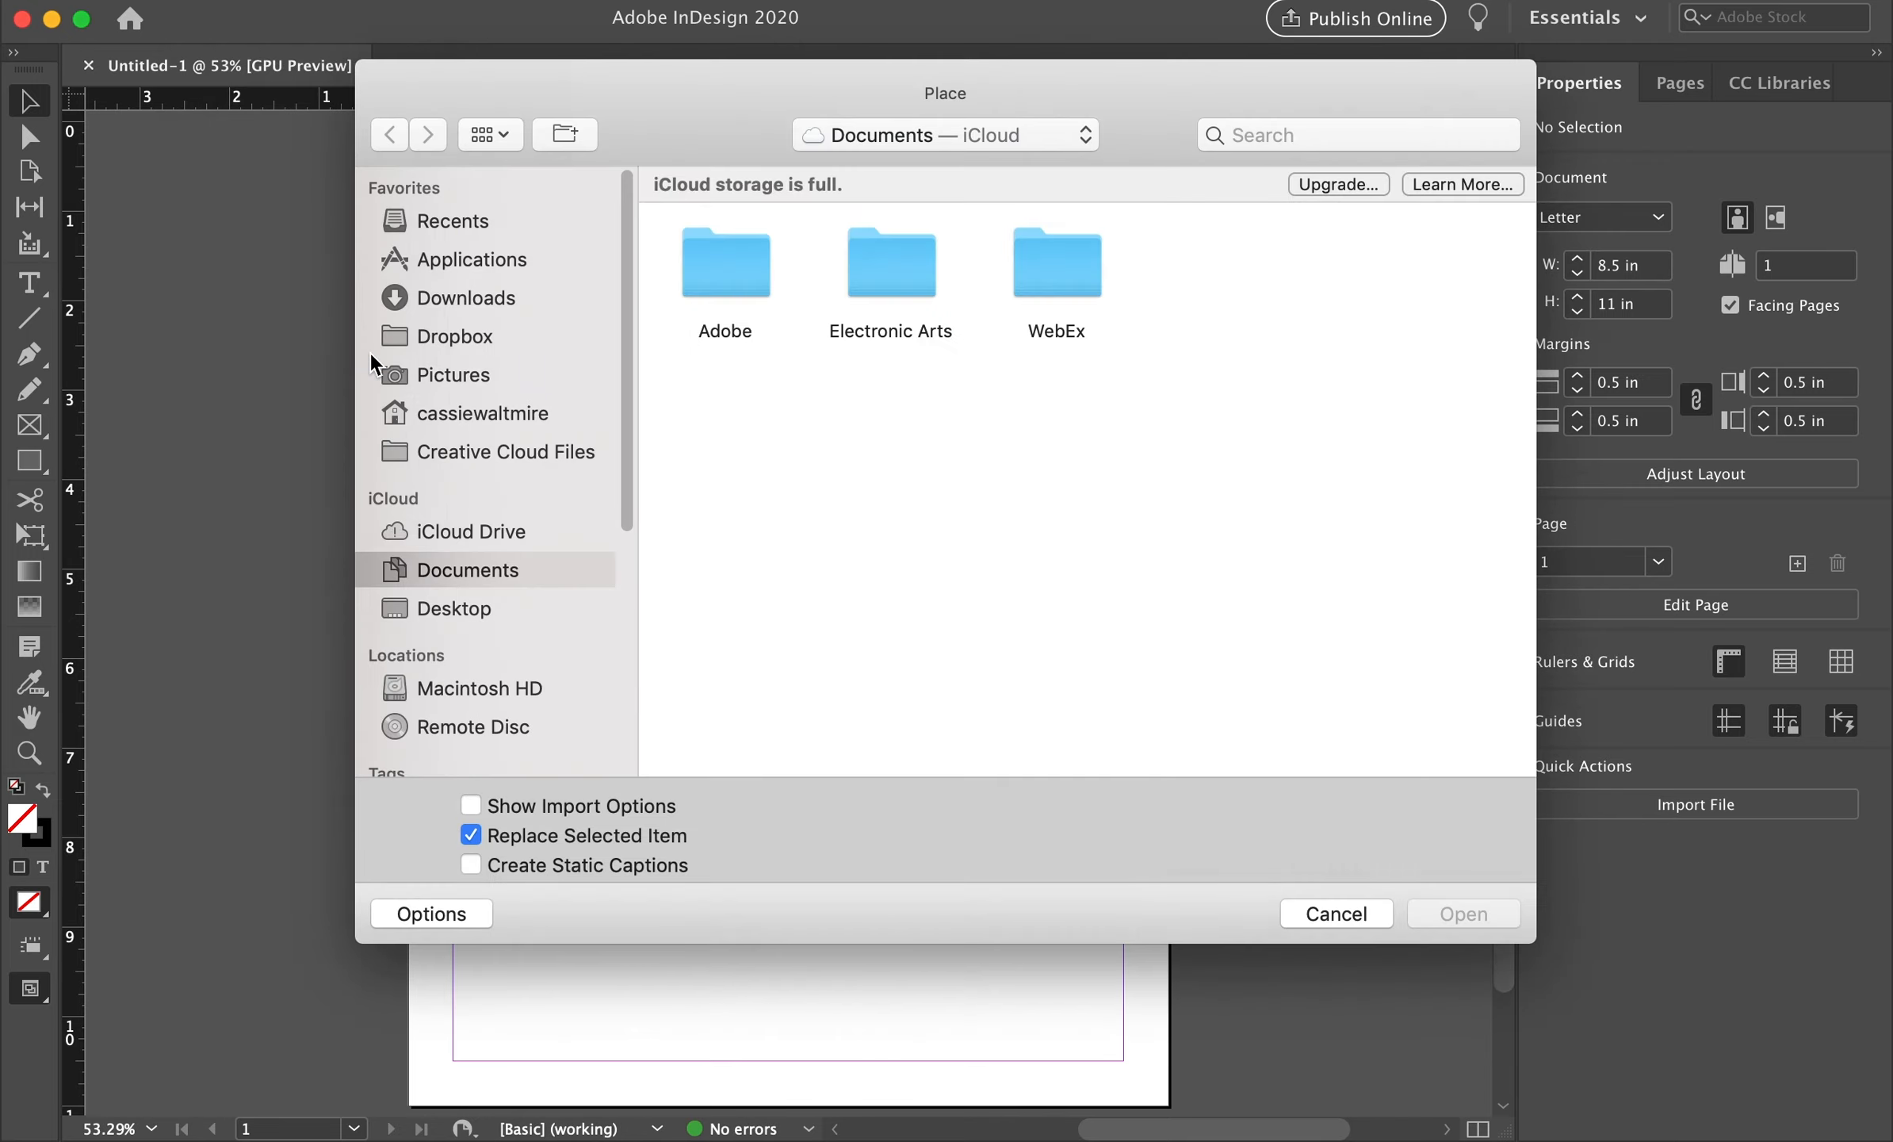
left_click(478, 610)
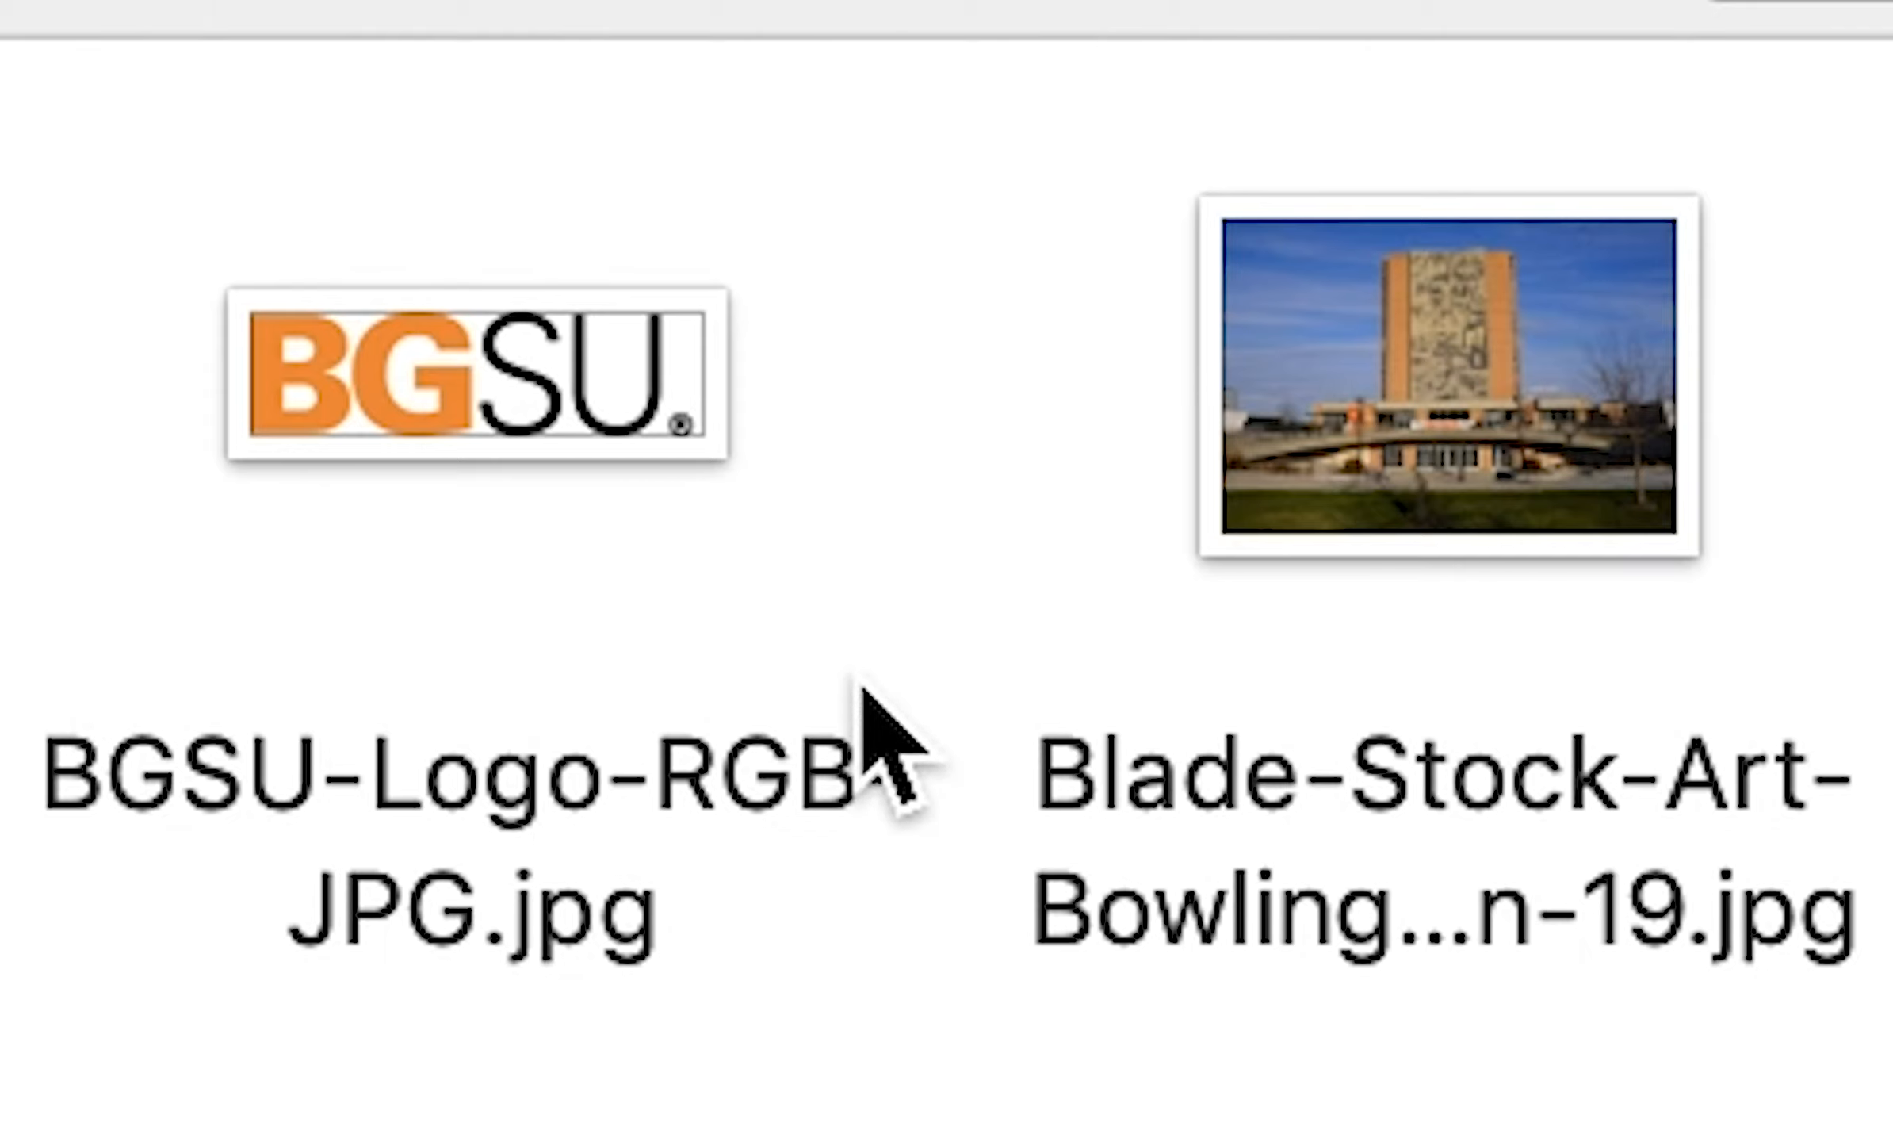
left_click(664, 742)
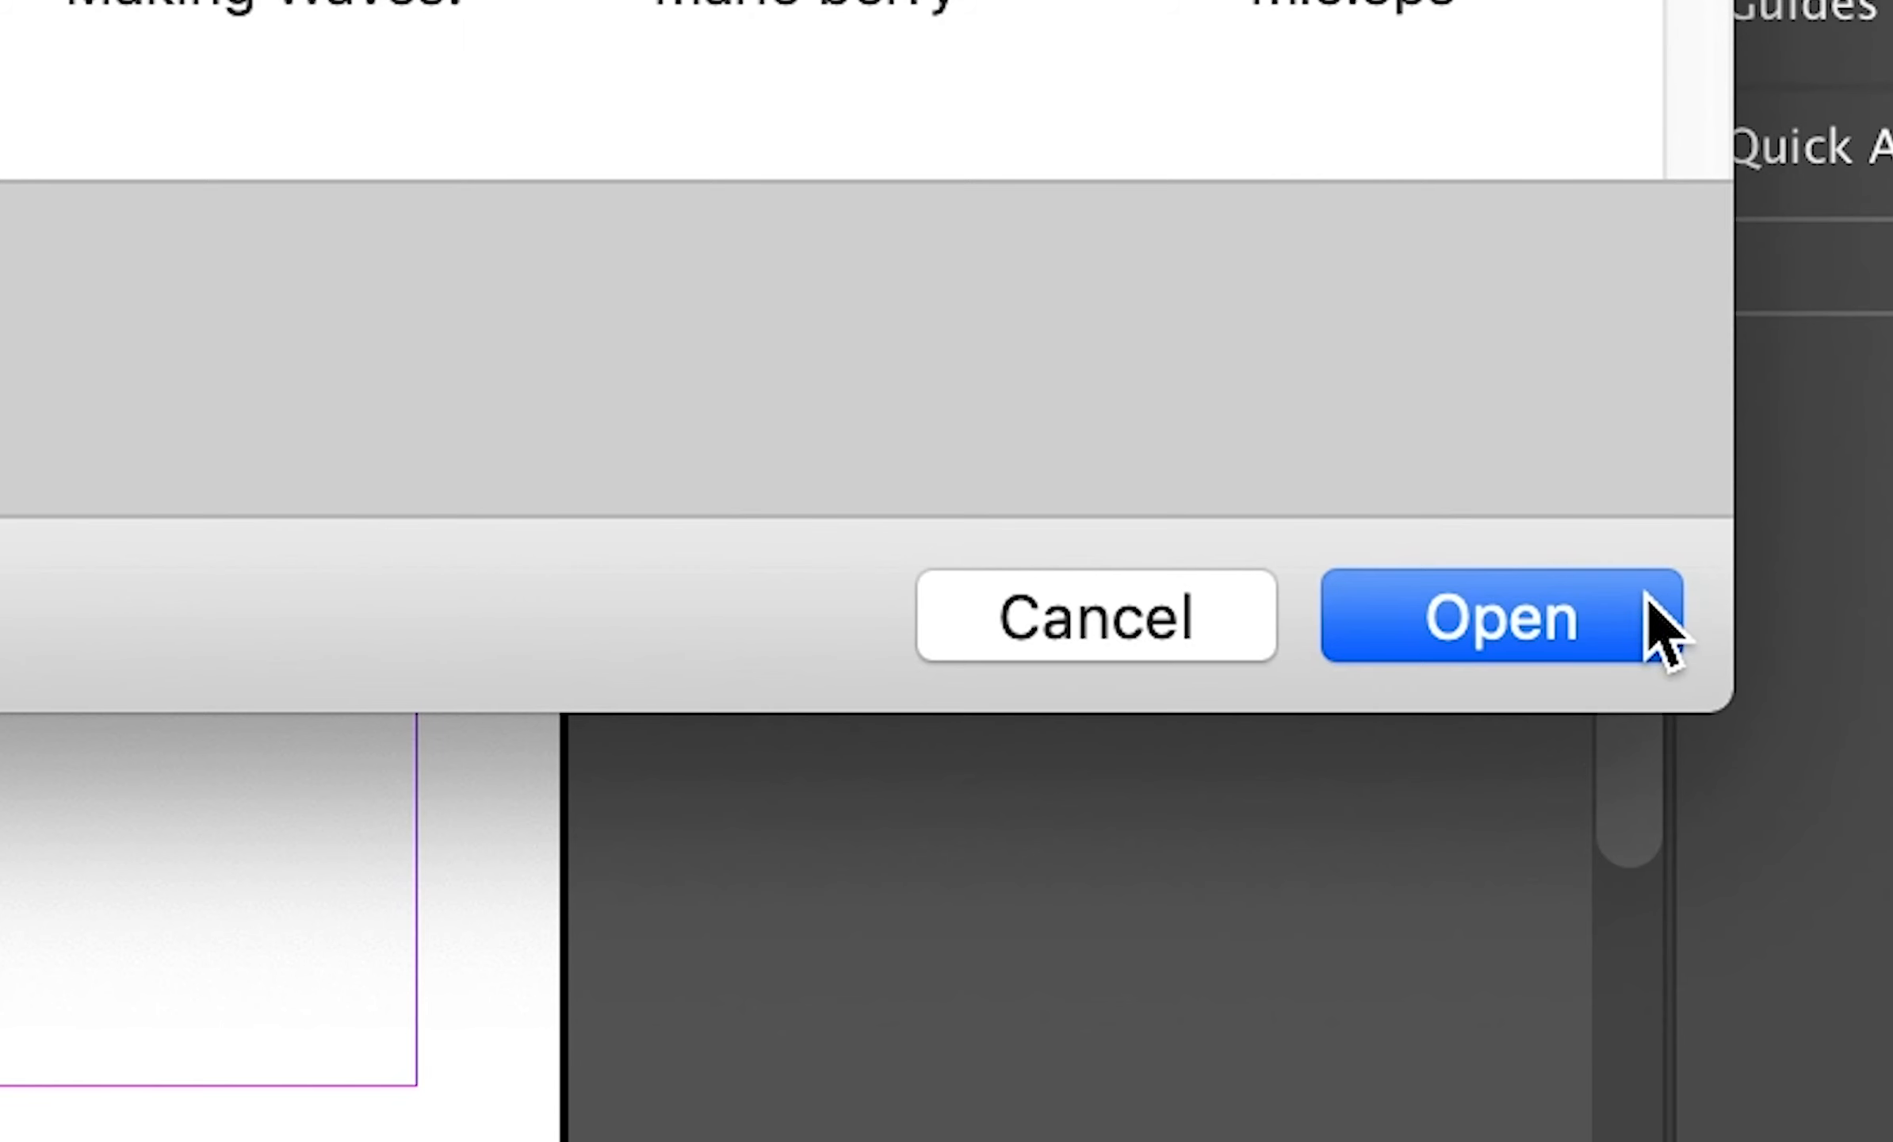
left_click(1664, 626)
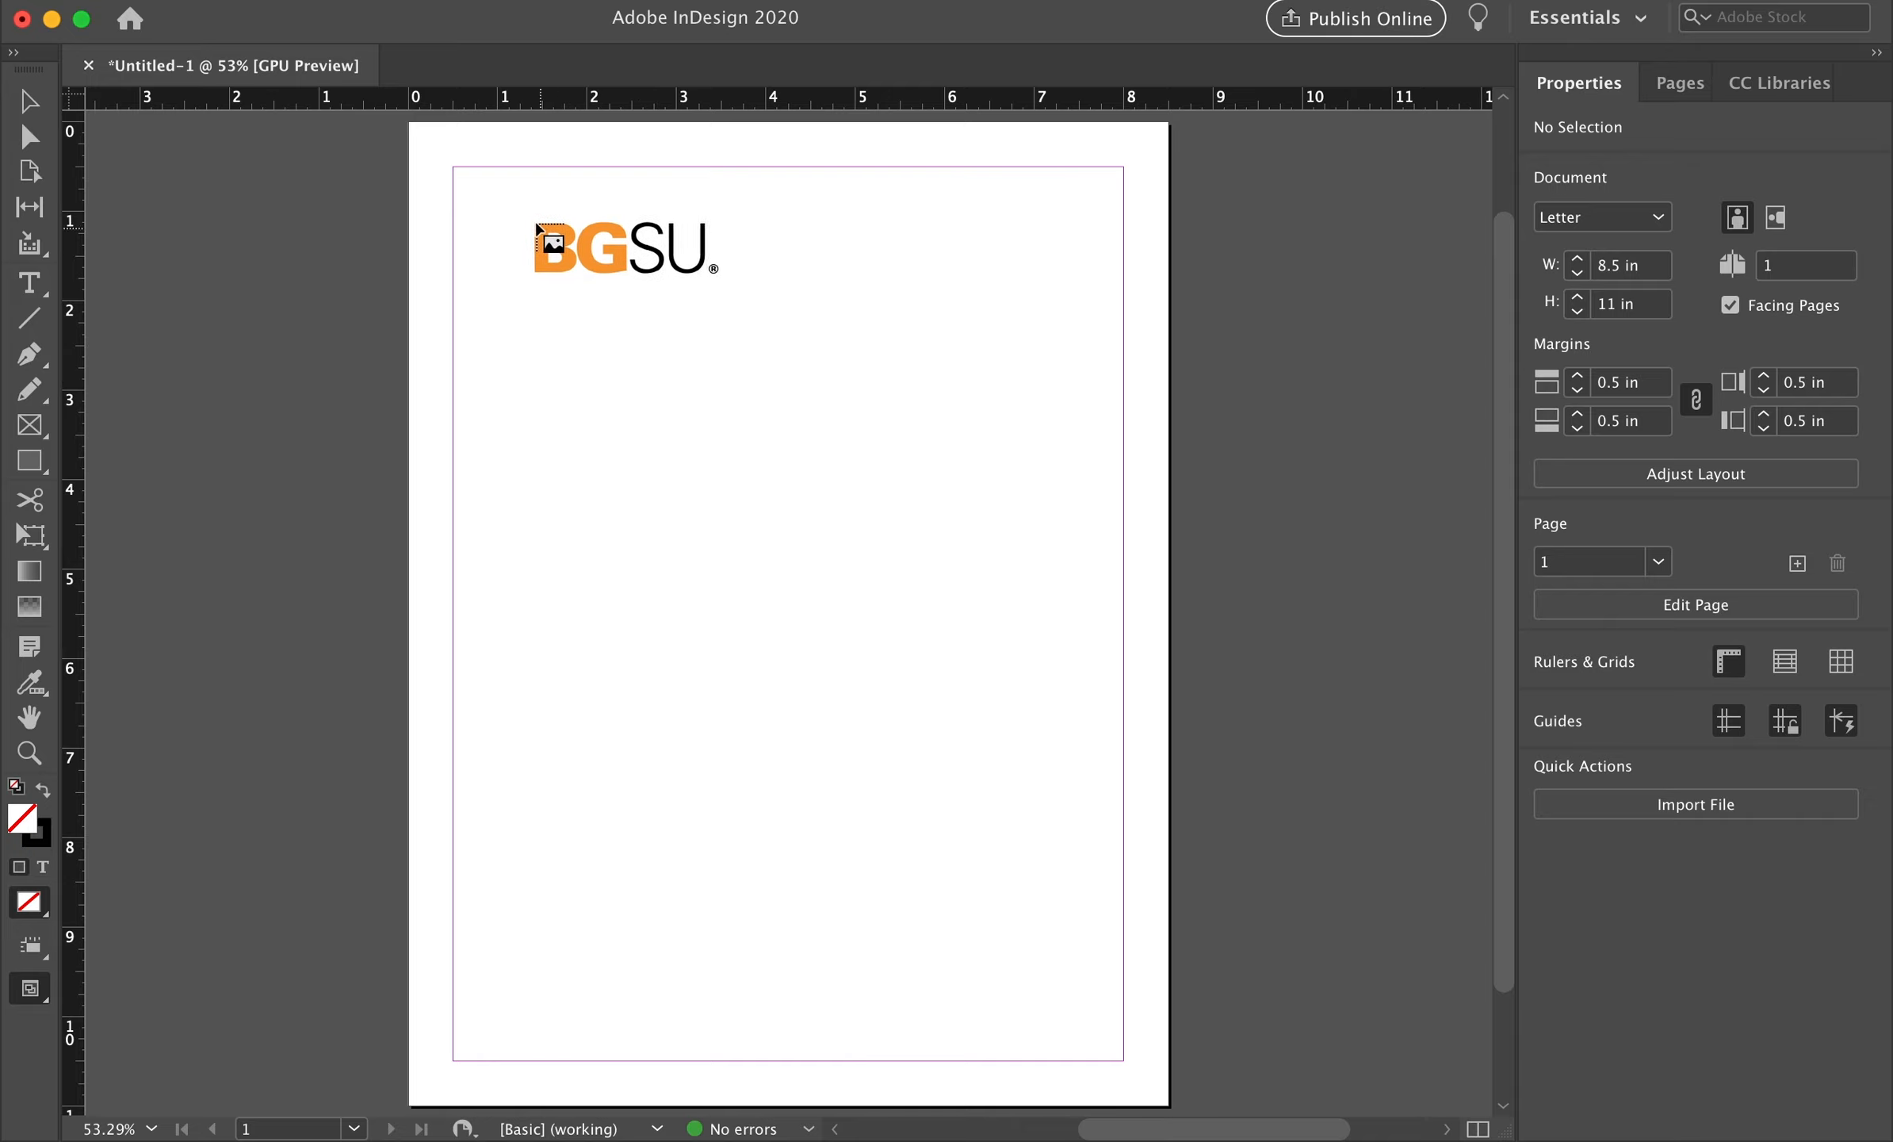
left_click_drag(506, 167, 1058, 506)
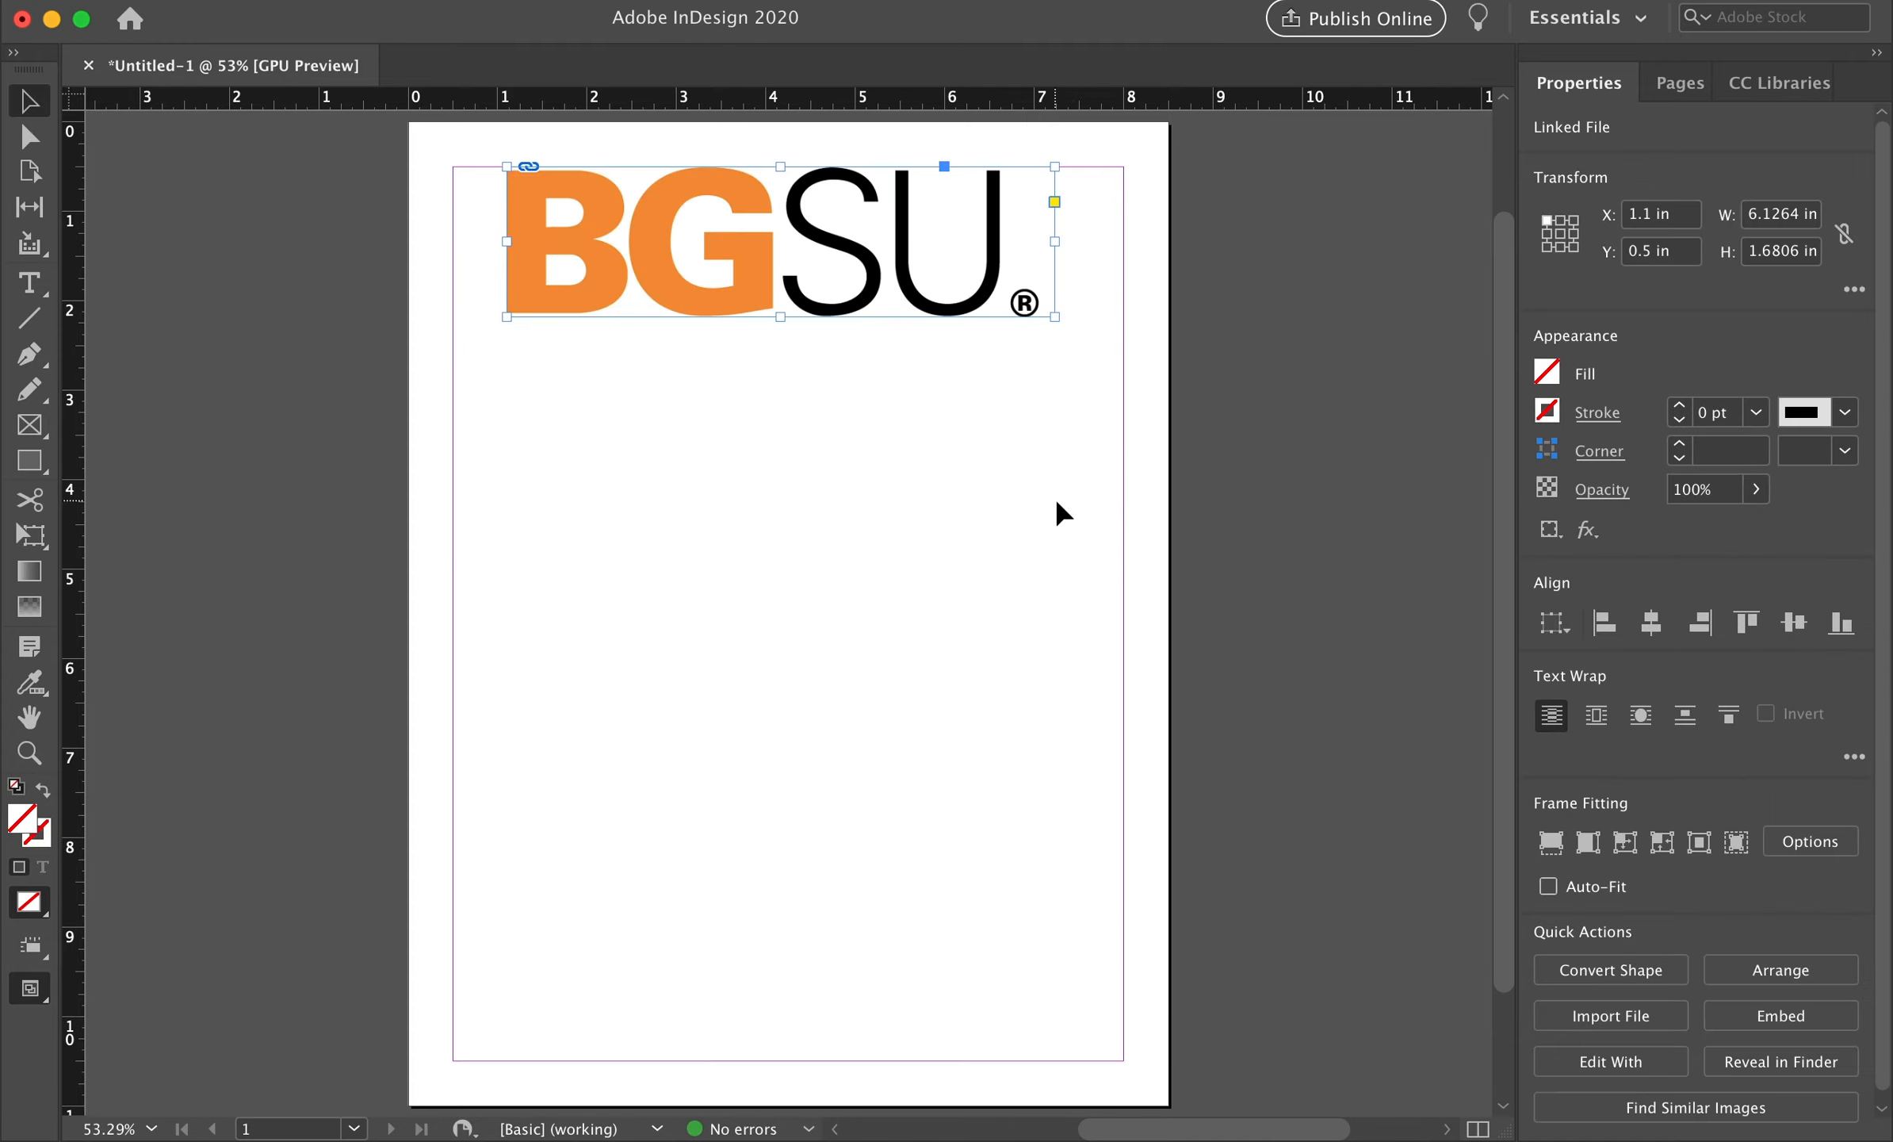
Move the logo slightly down so it sits horizontally centered just below the top margin, and deselect it
left_click_drag(943, 270, 900, 226)
left_click(867, 571)
left_click(892, 479)
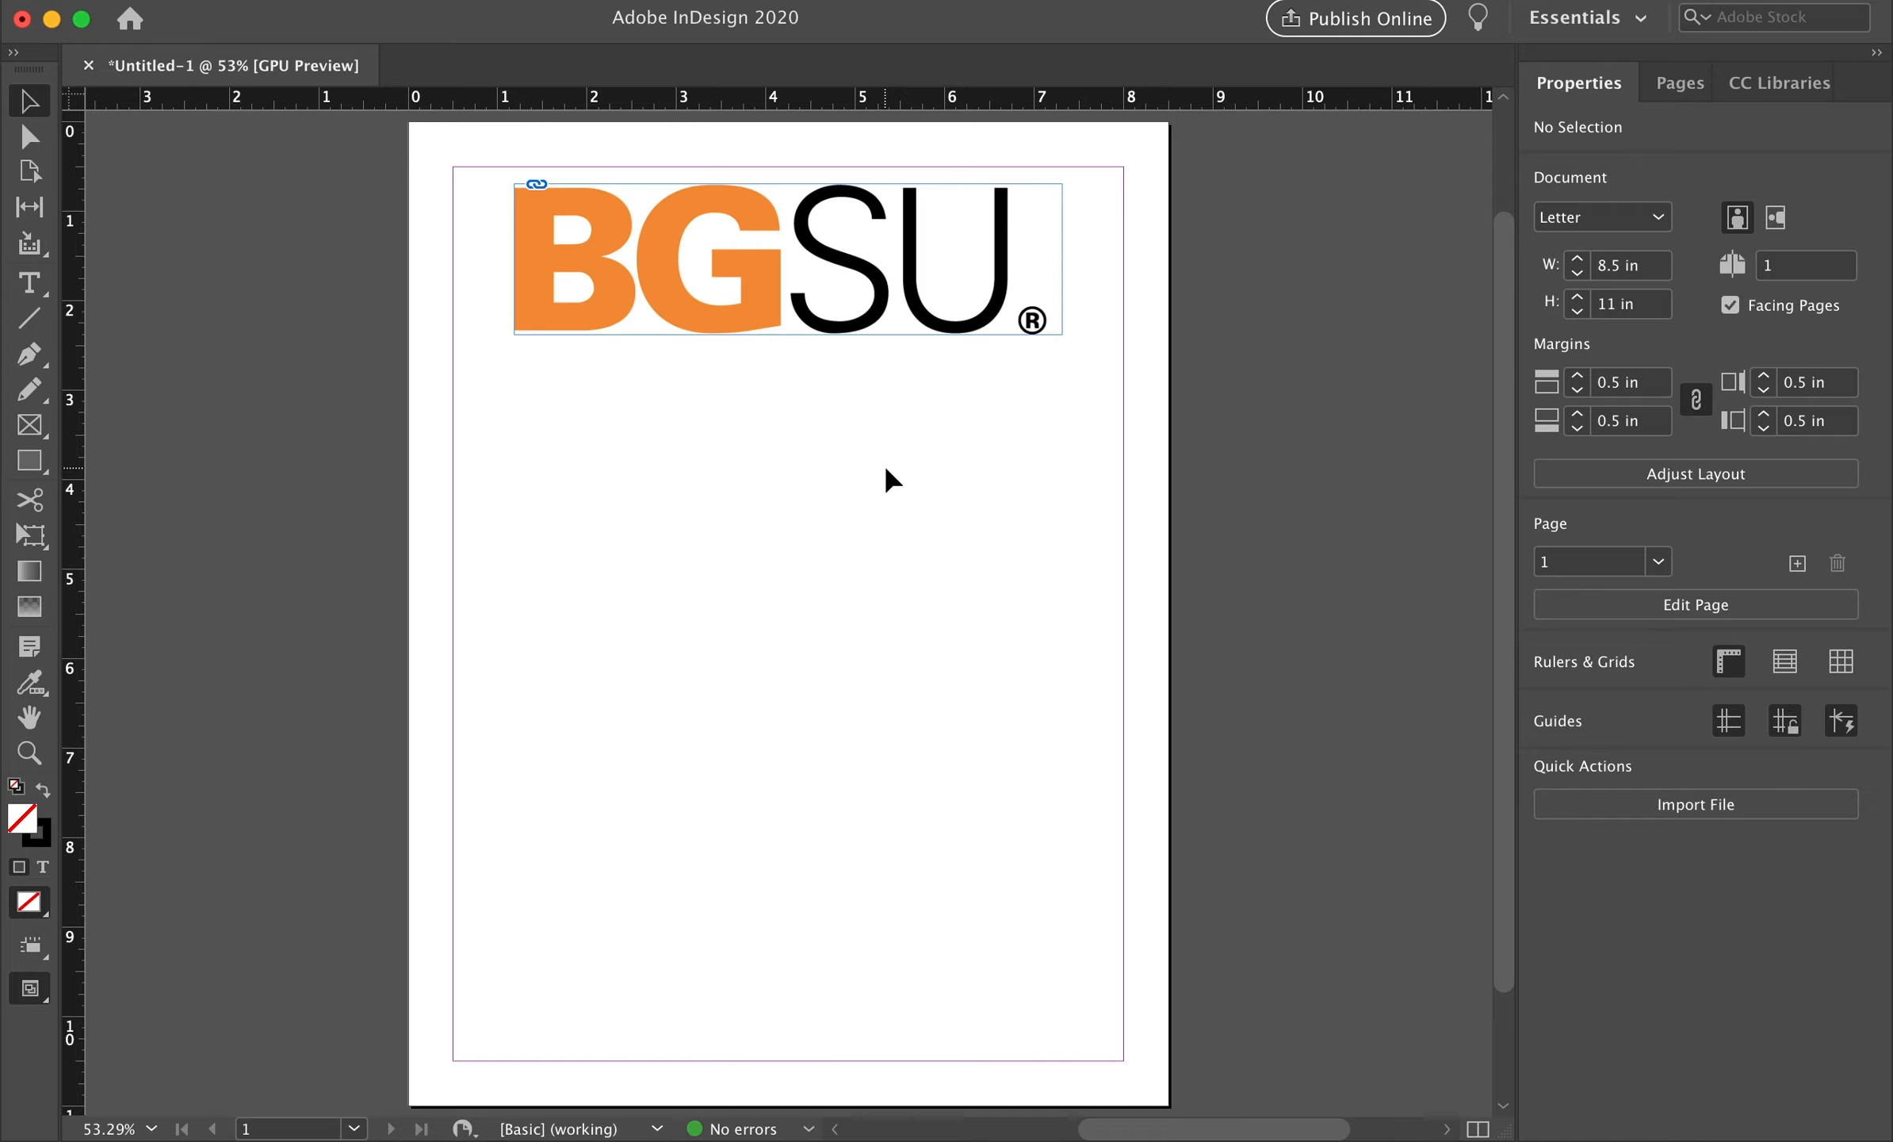
Draw a text frame directly below the logo, about as wide as it, and enter "you can type anything that you want"
left_click(32, 299)
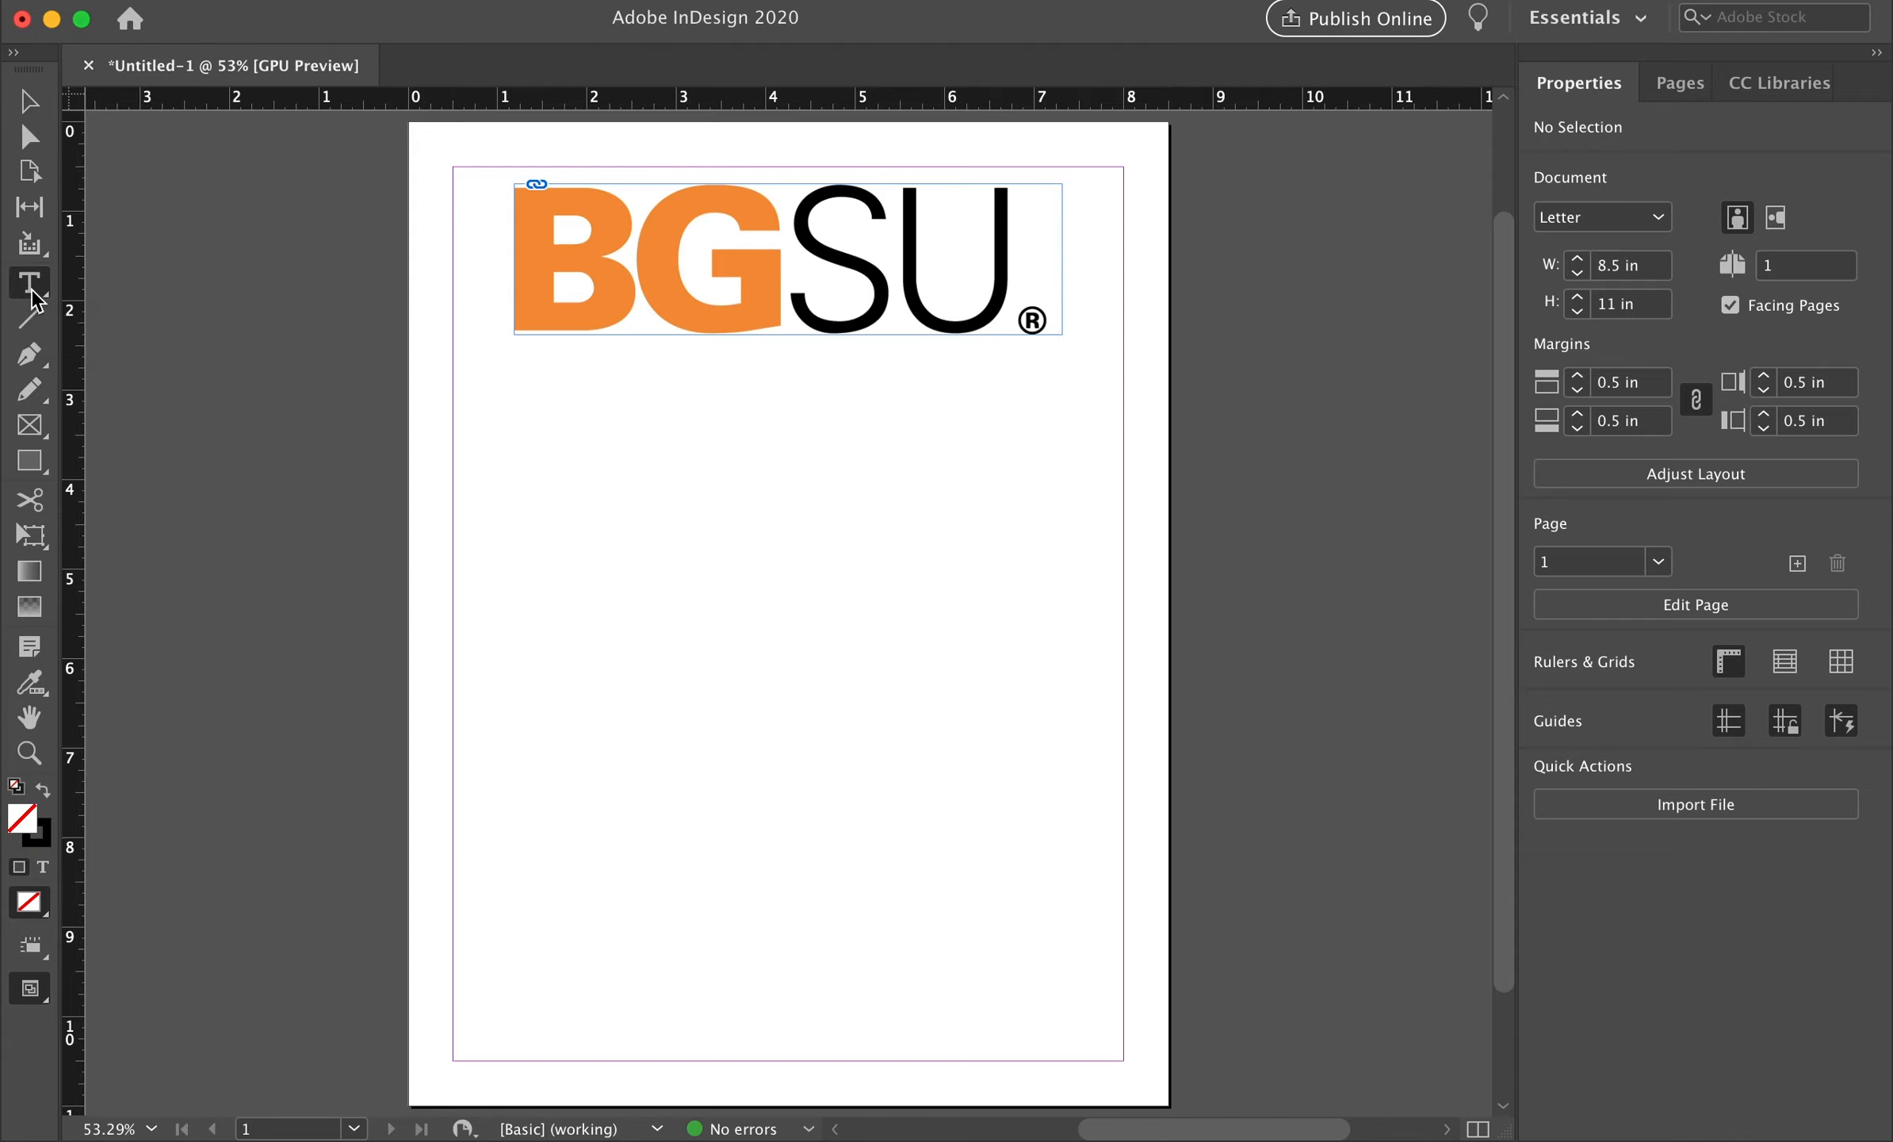
left_click_drag(504, 352, 1051, 470)
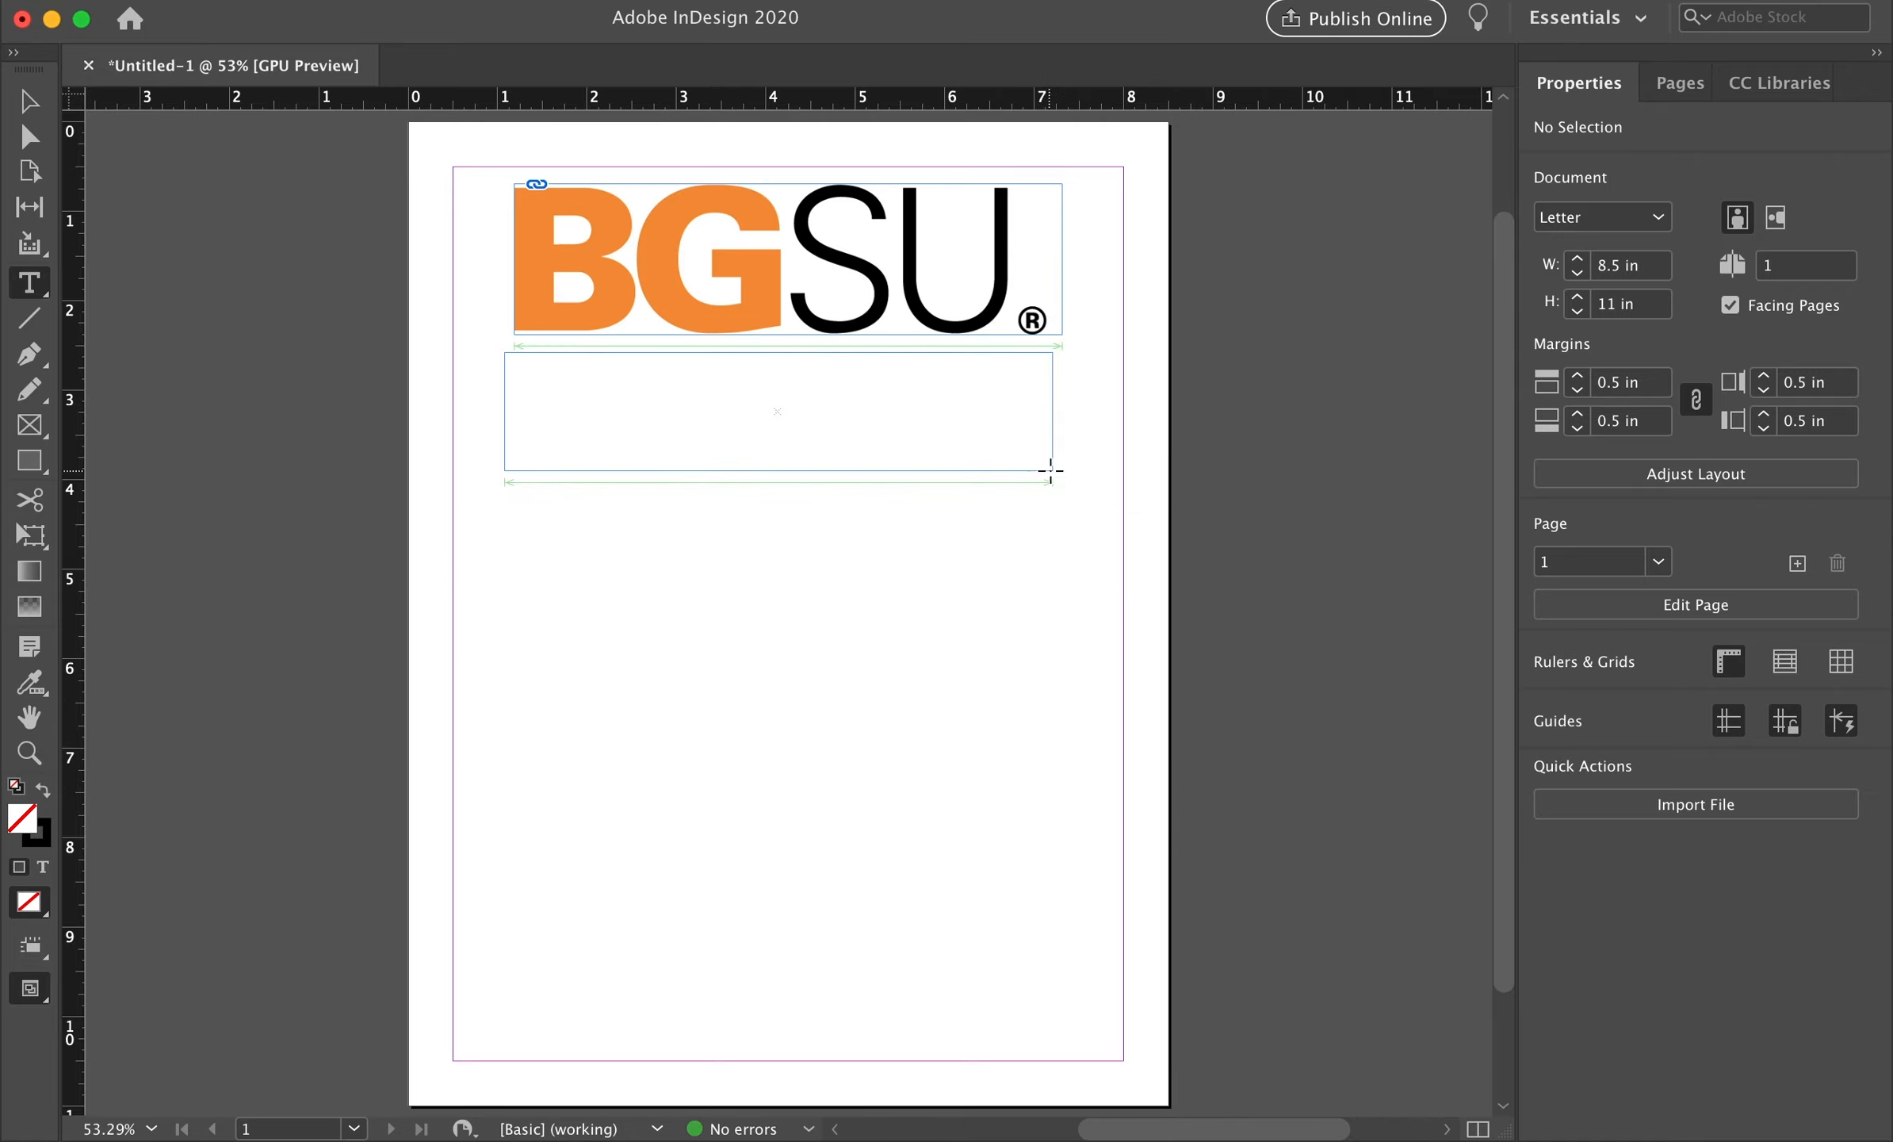
left_click_drag(1050, 470, 1062, 488)
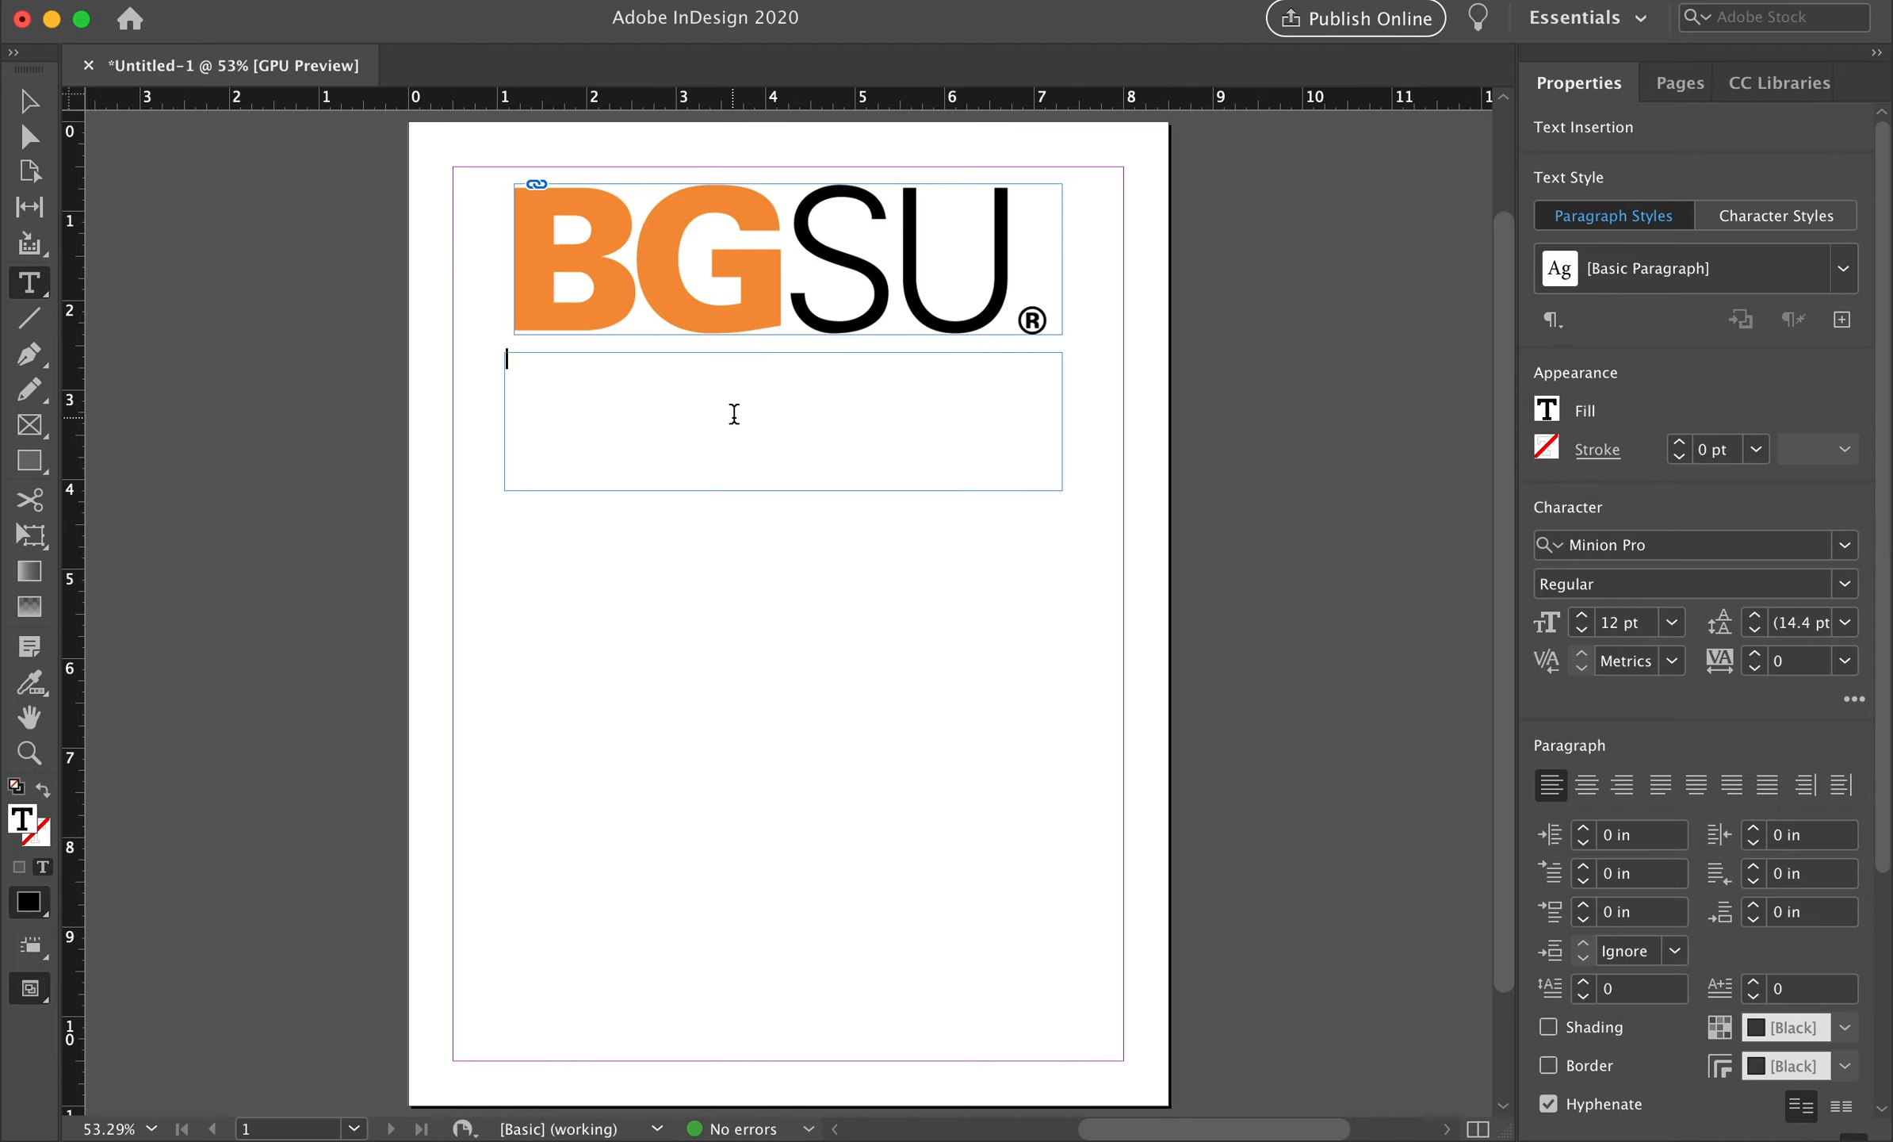
type("yo")
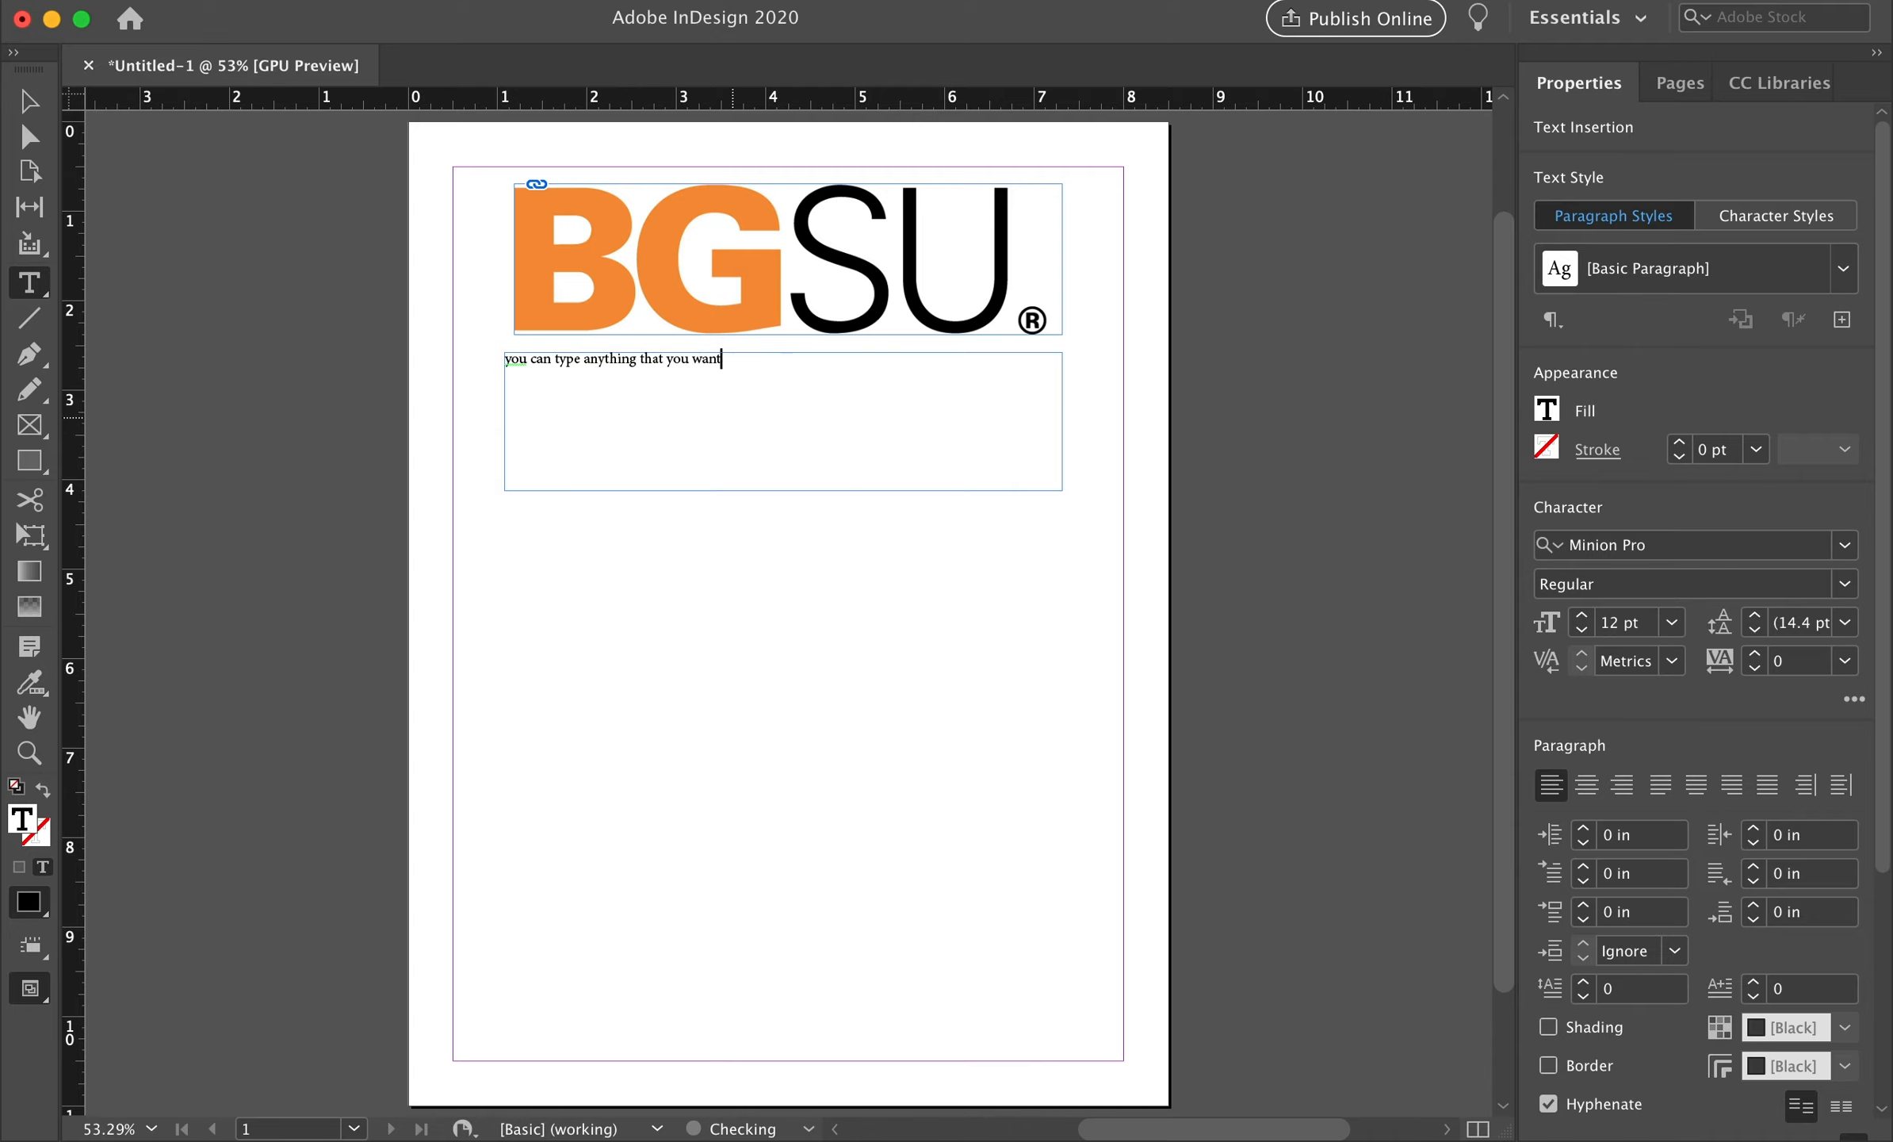
Select all the text in the frame and change its font to Arial
key("super+a")
left_click(1845, 547)
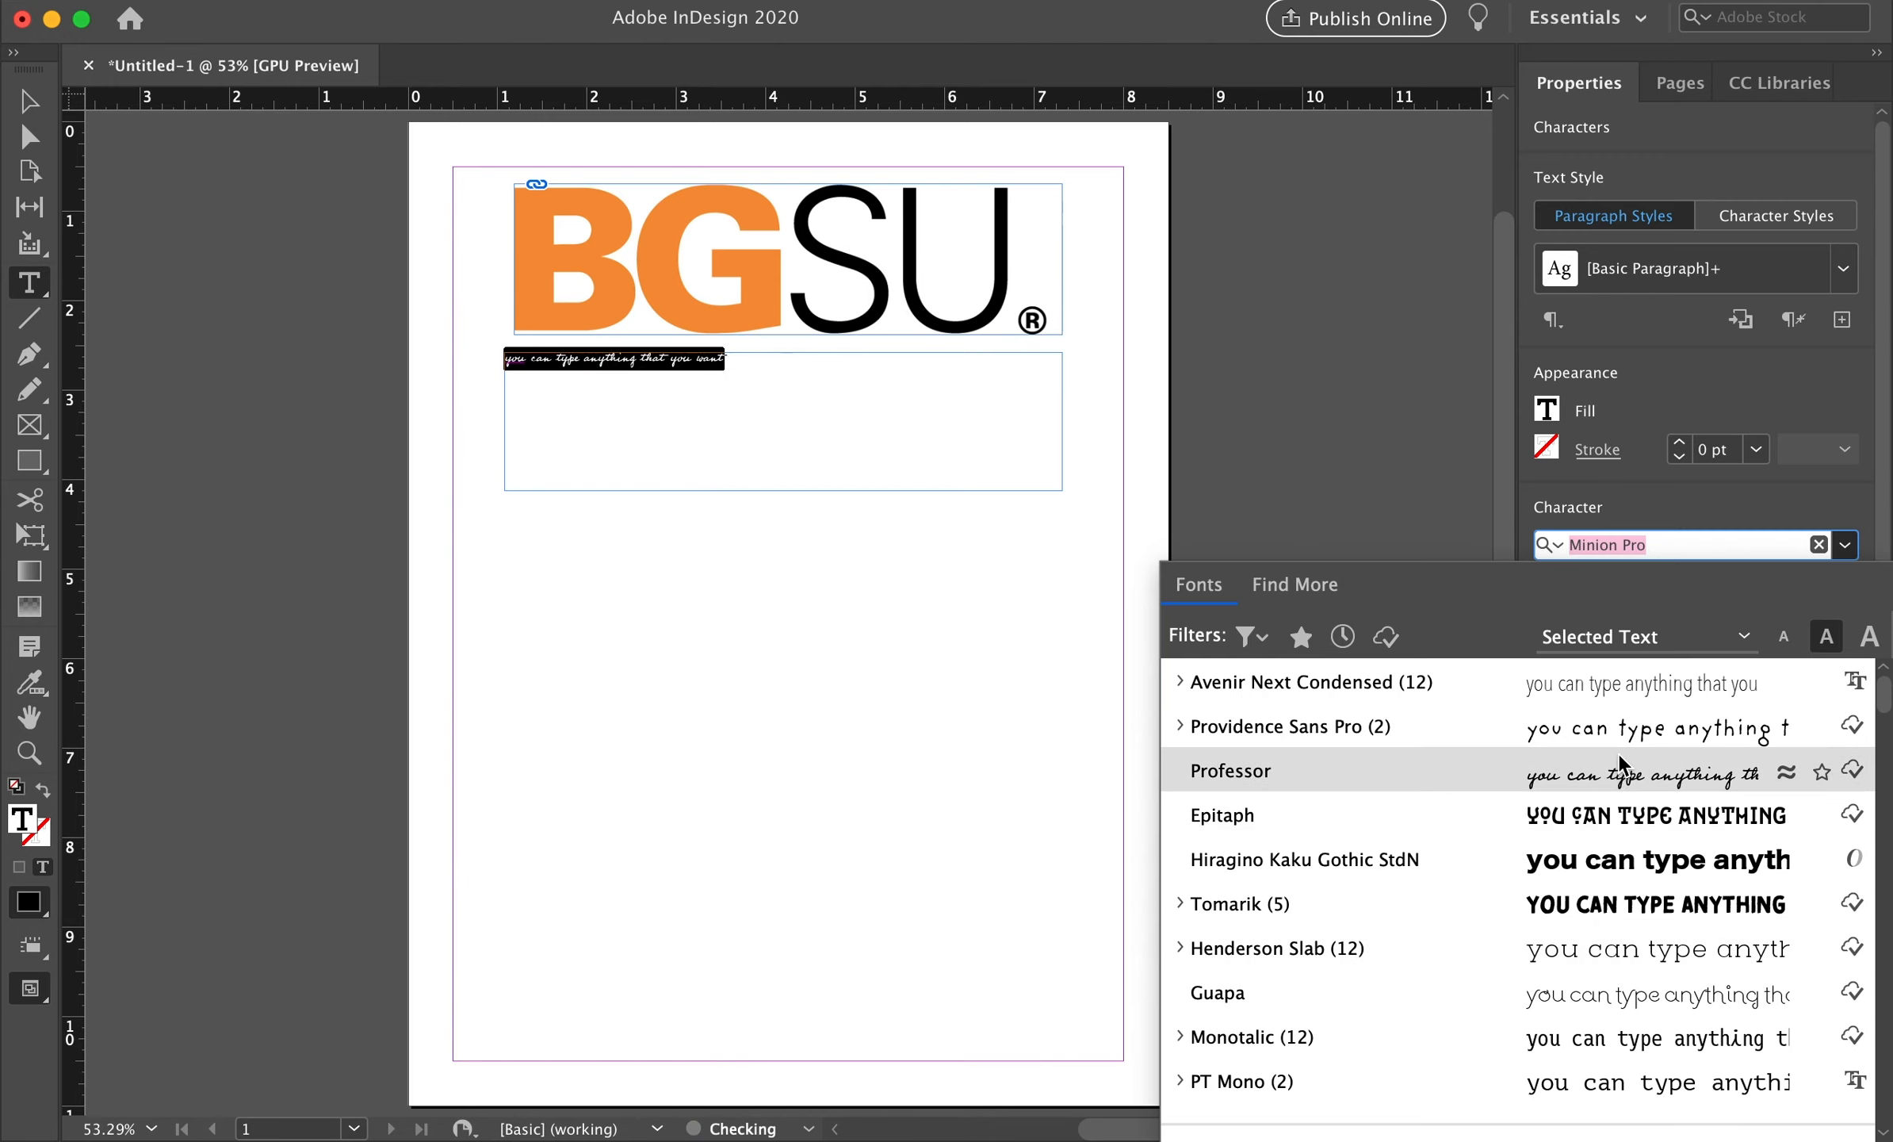
scroll(1617, 955, "down", 3)
scroll(1617, 955, "up", 3)
scroll(1617, 955, "down", 5)
scroll(1616, 955, "down", 6)
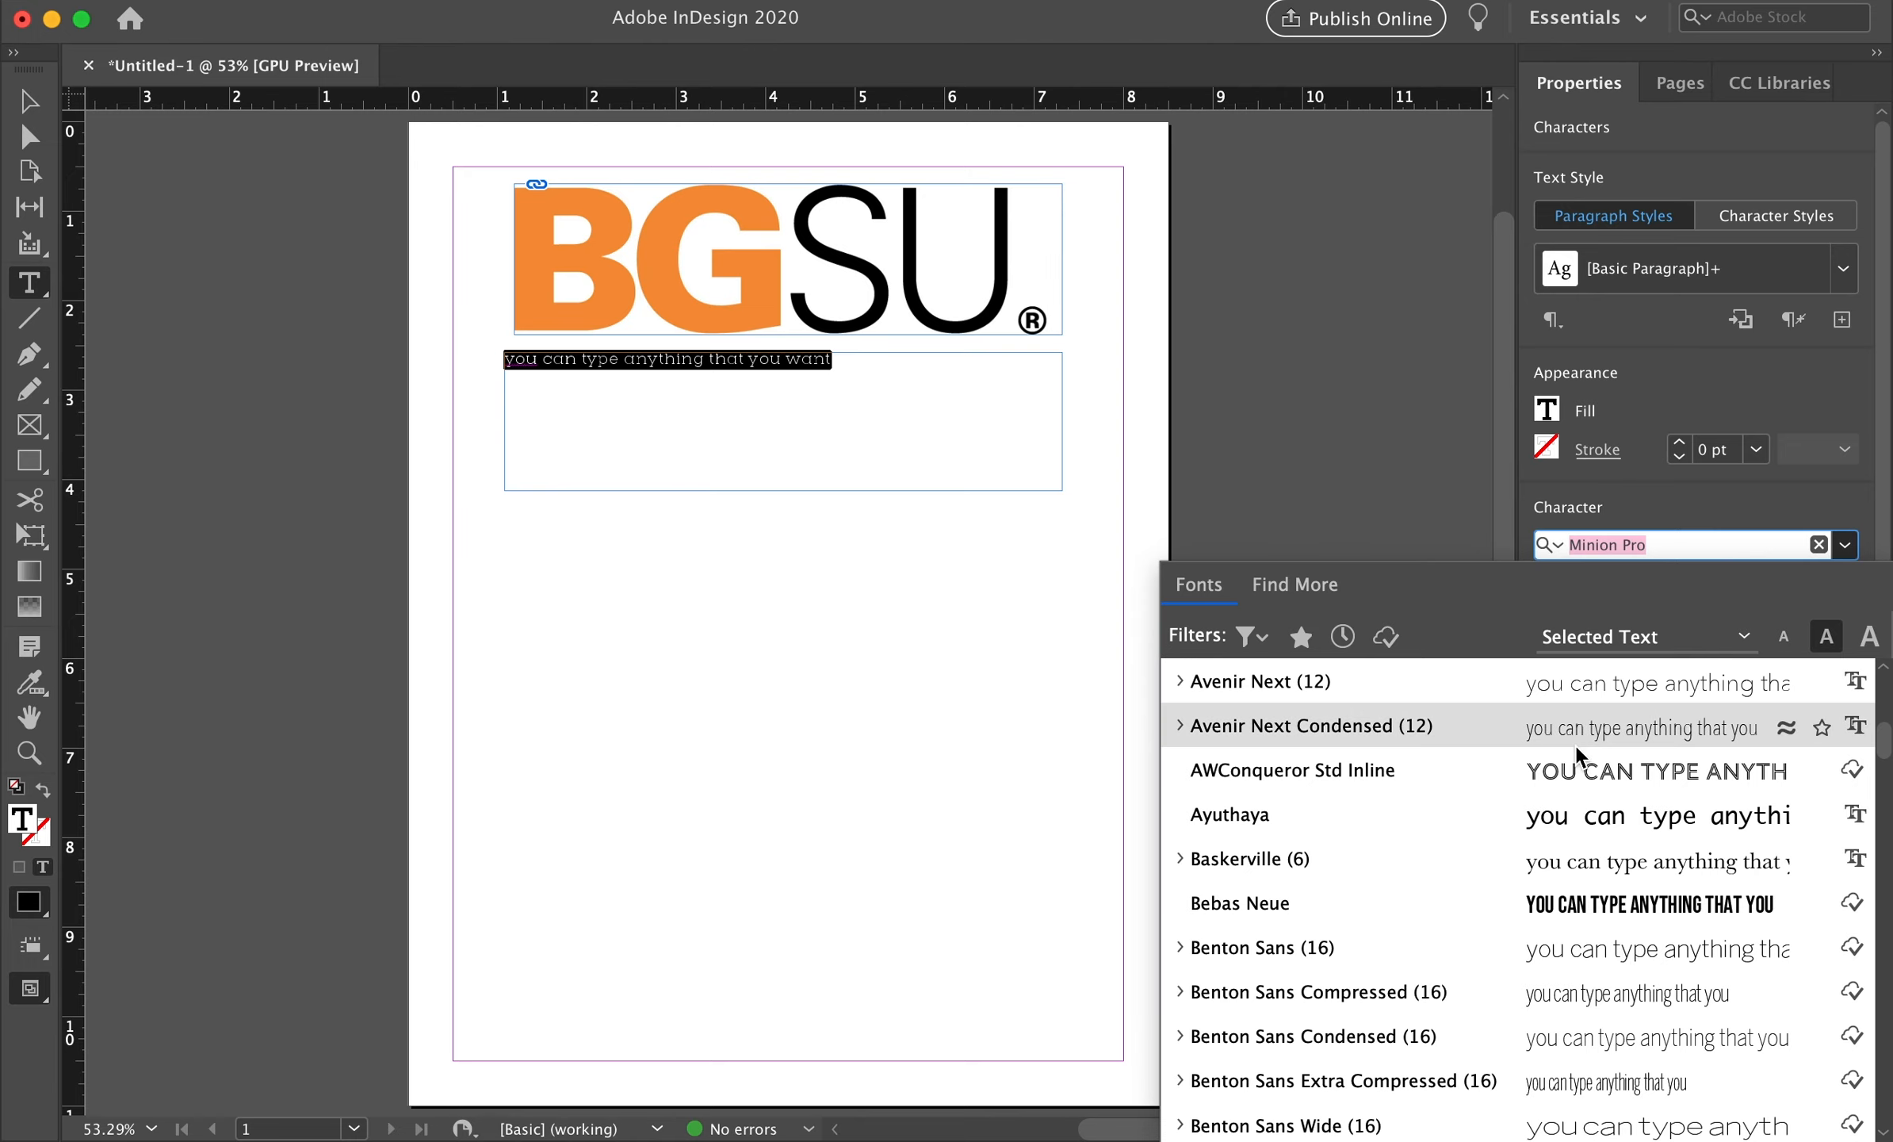
scroll(1615, 757, "up", 4)
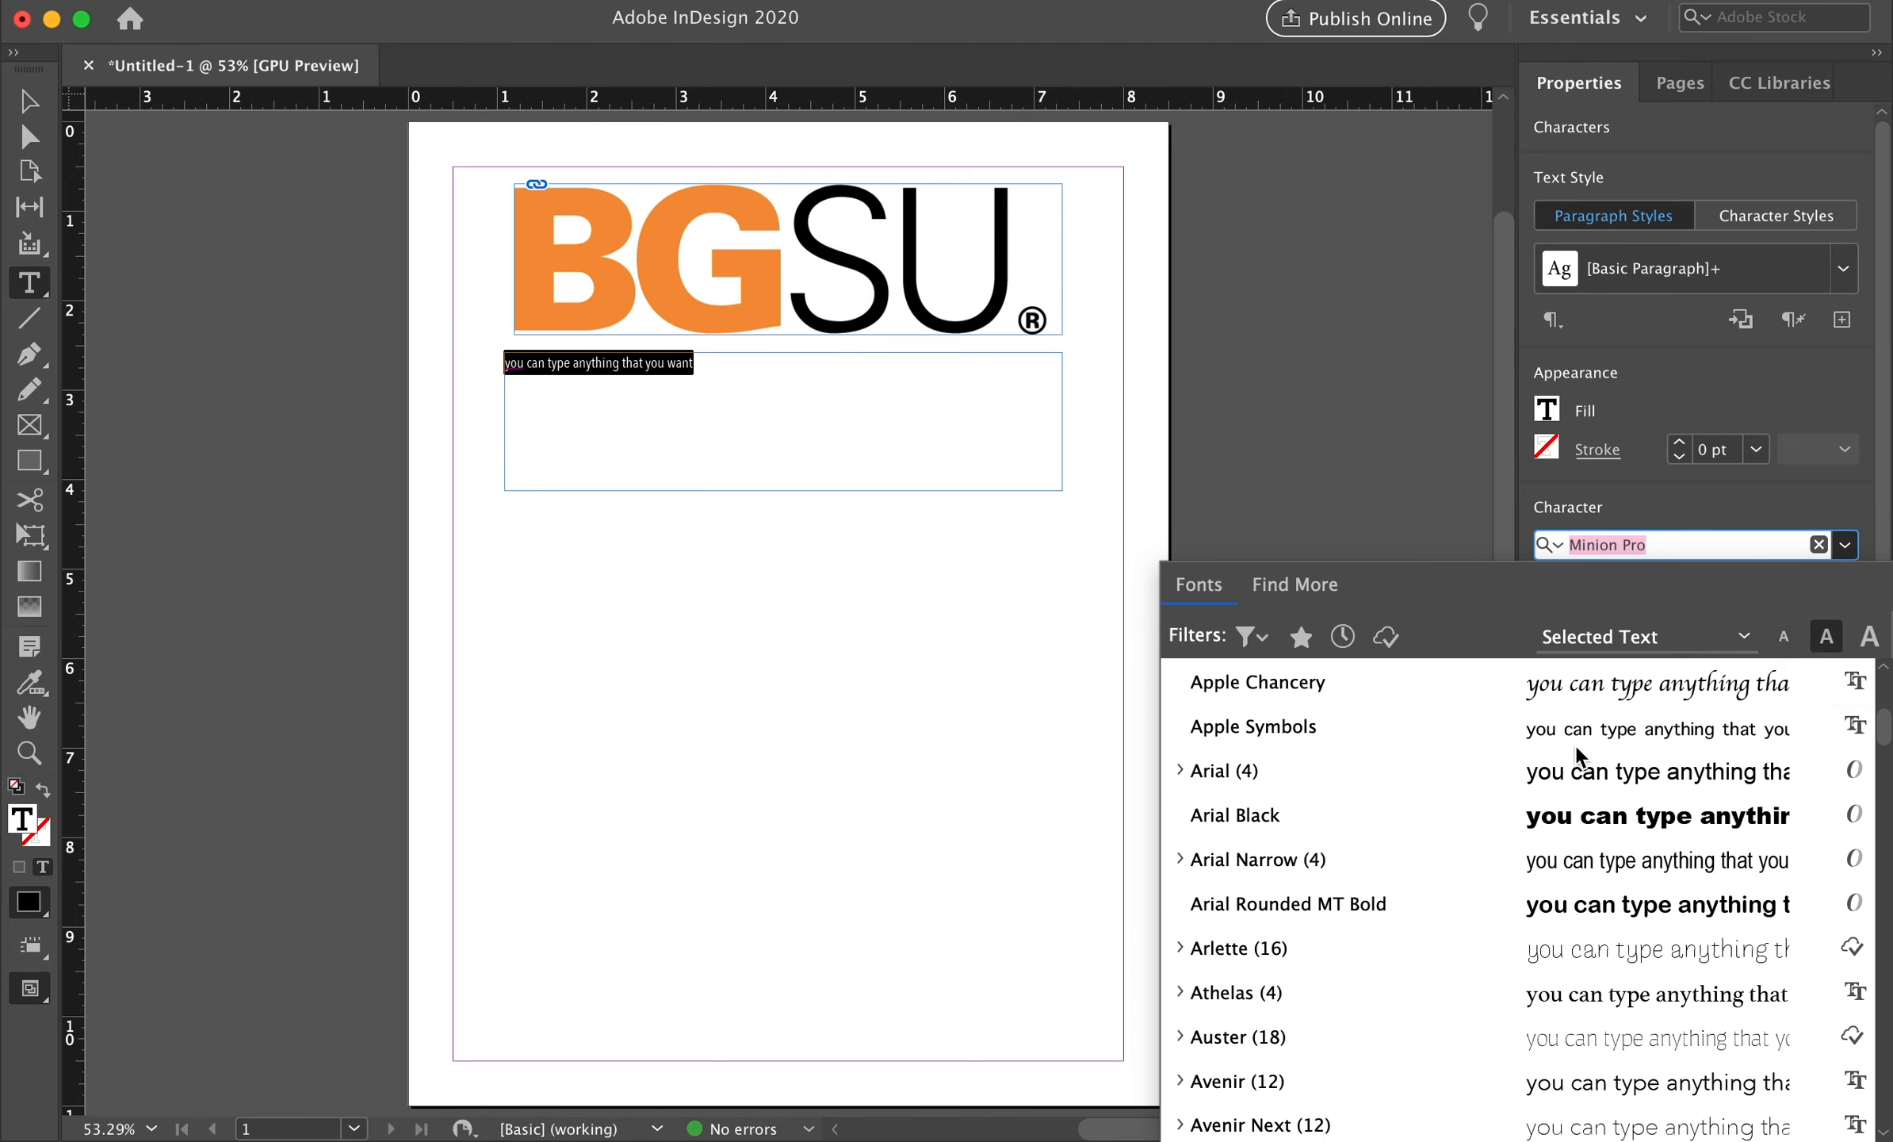
left_click(1416, 785)
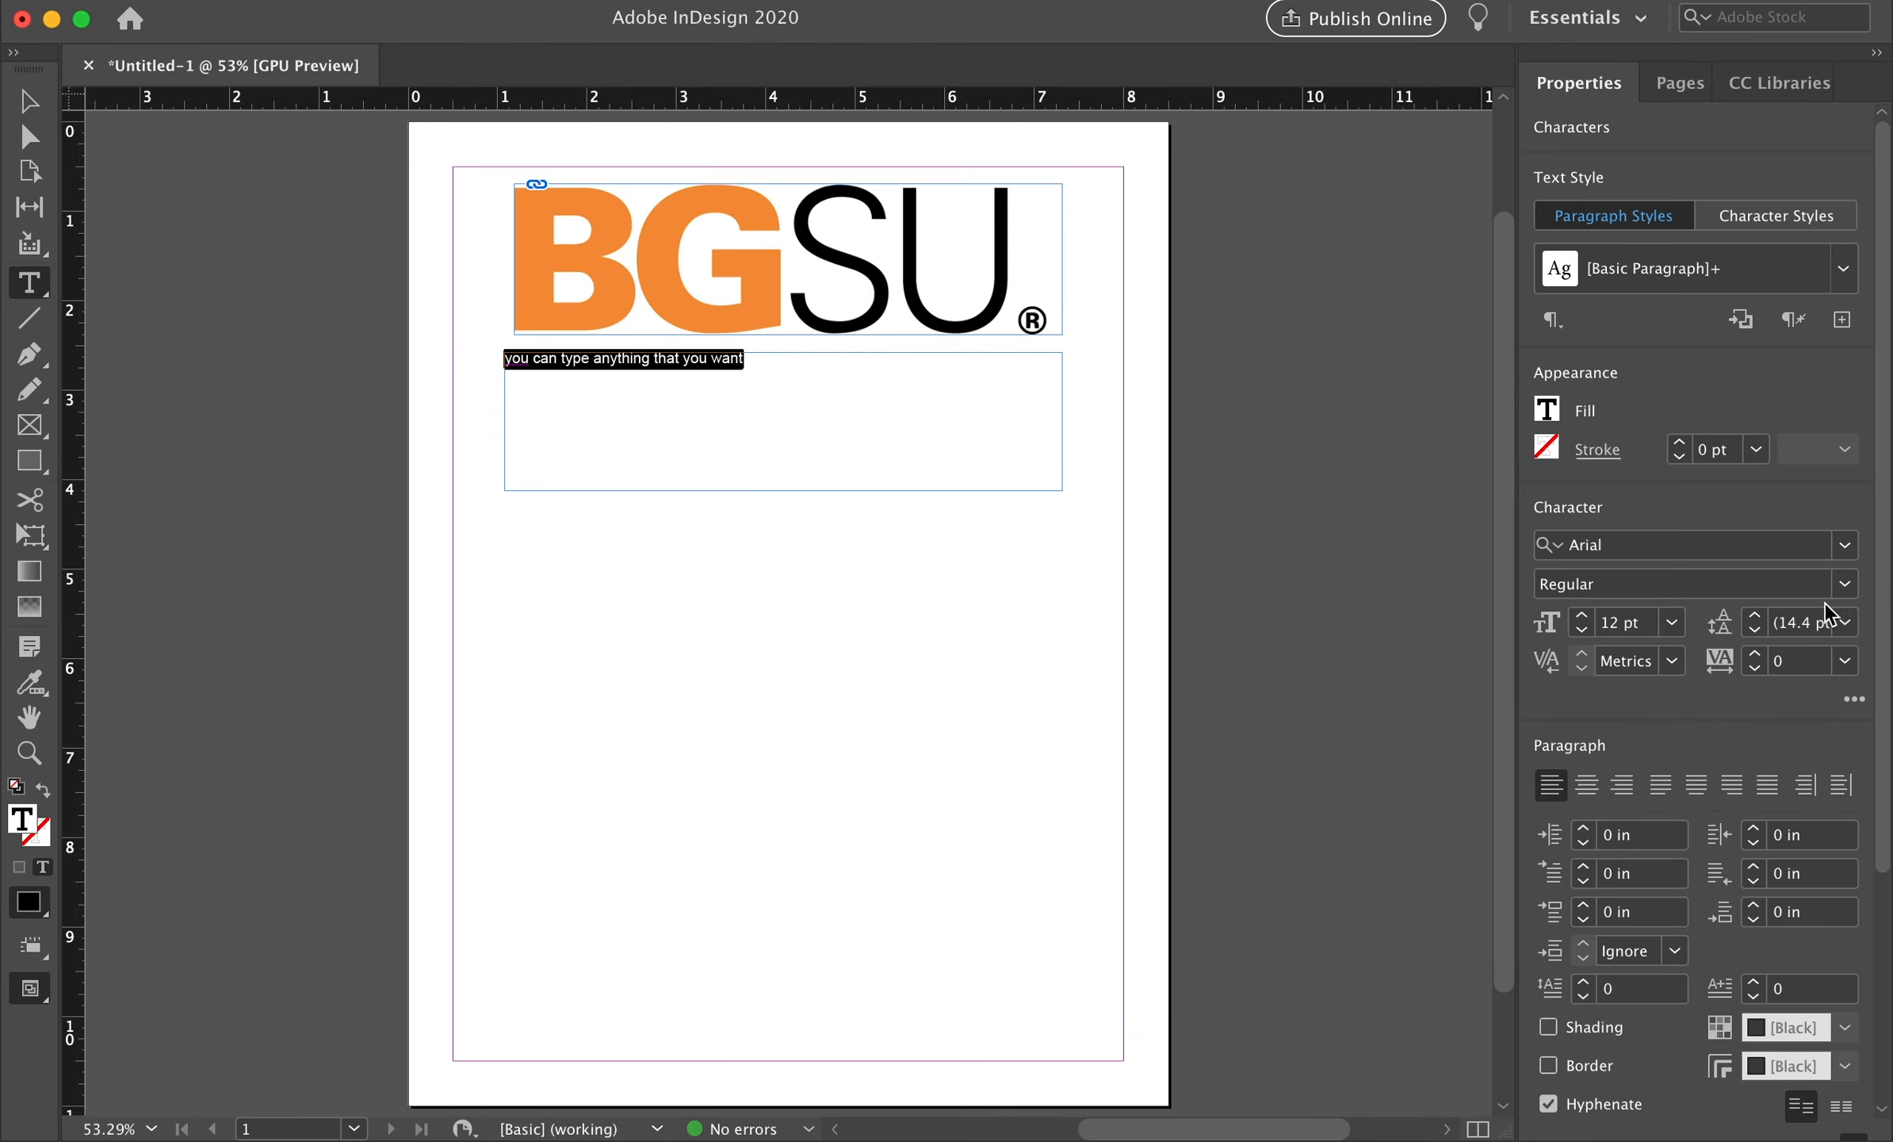
Try the Italic style on the selected text and settle on Bold Italic
left_click(1845, 584)
left_click(1605, 648)
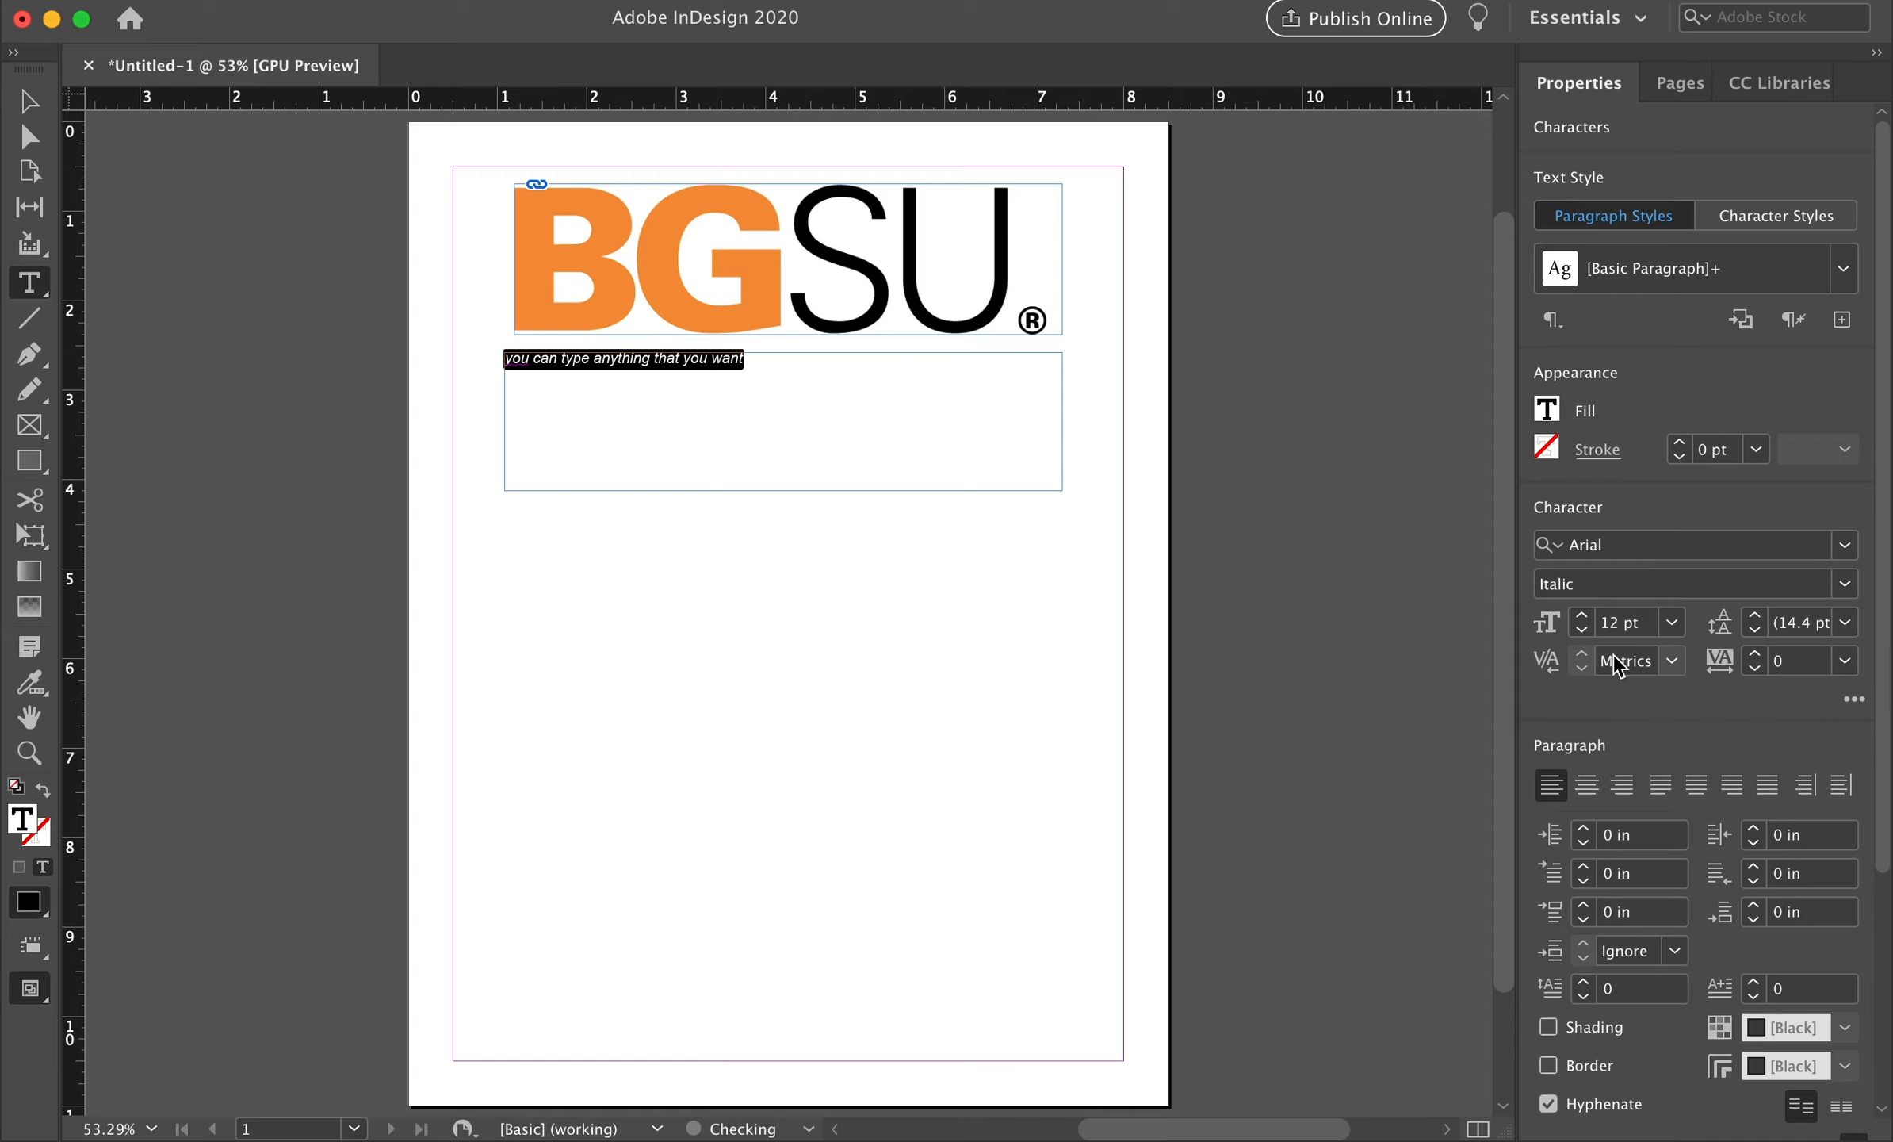
left_click(1846, 584)
left_click(1679, 705)
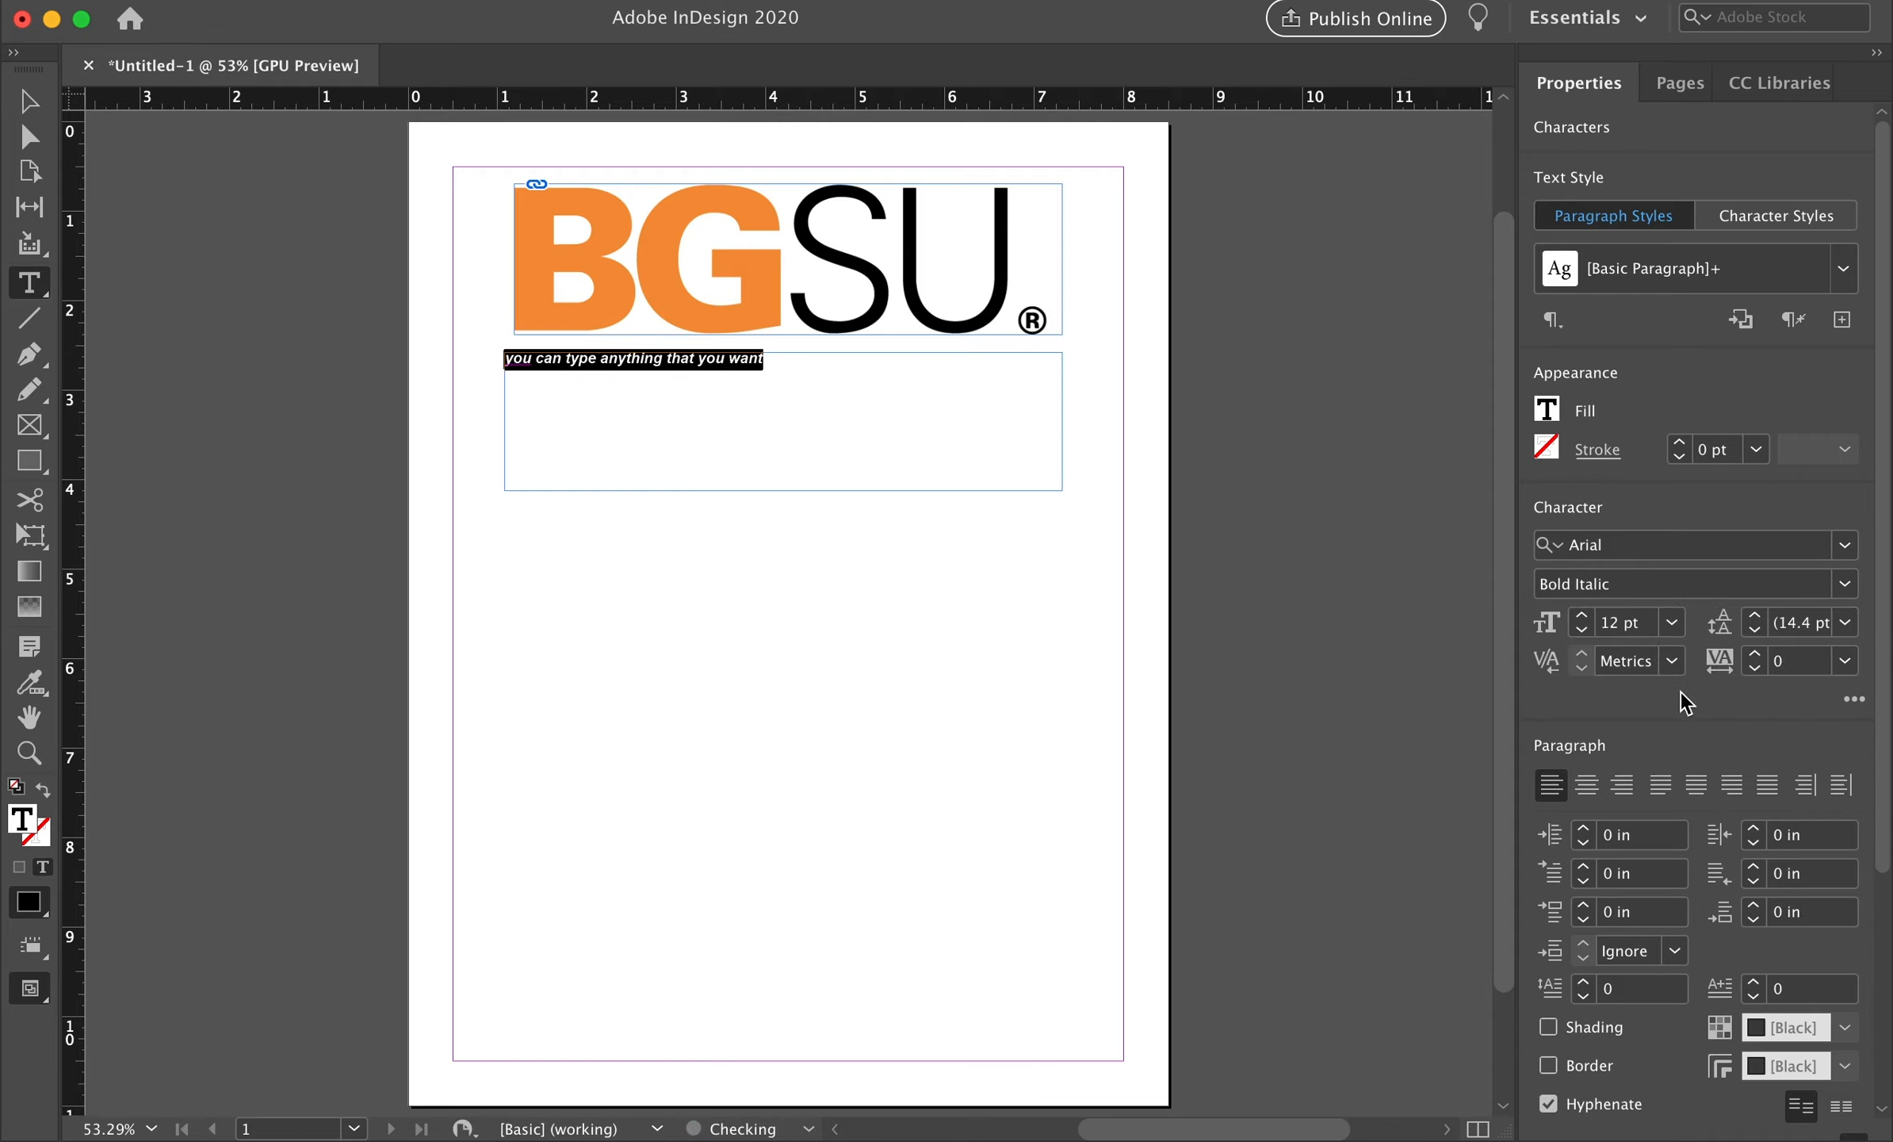
Increase the selected text's font size to 34 pt
left_click(1583, 618)
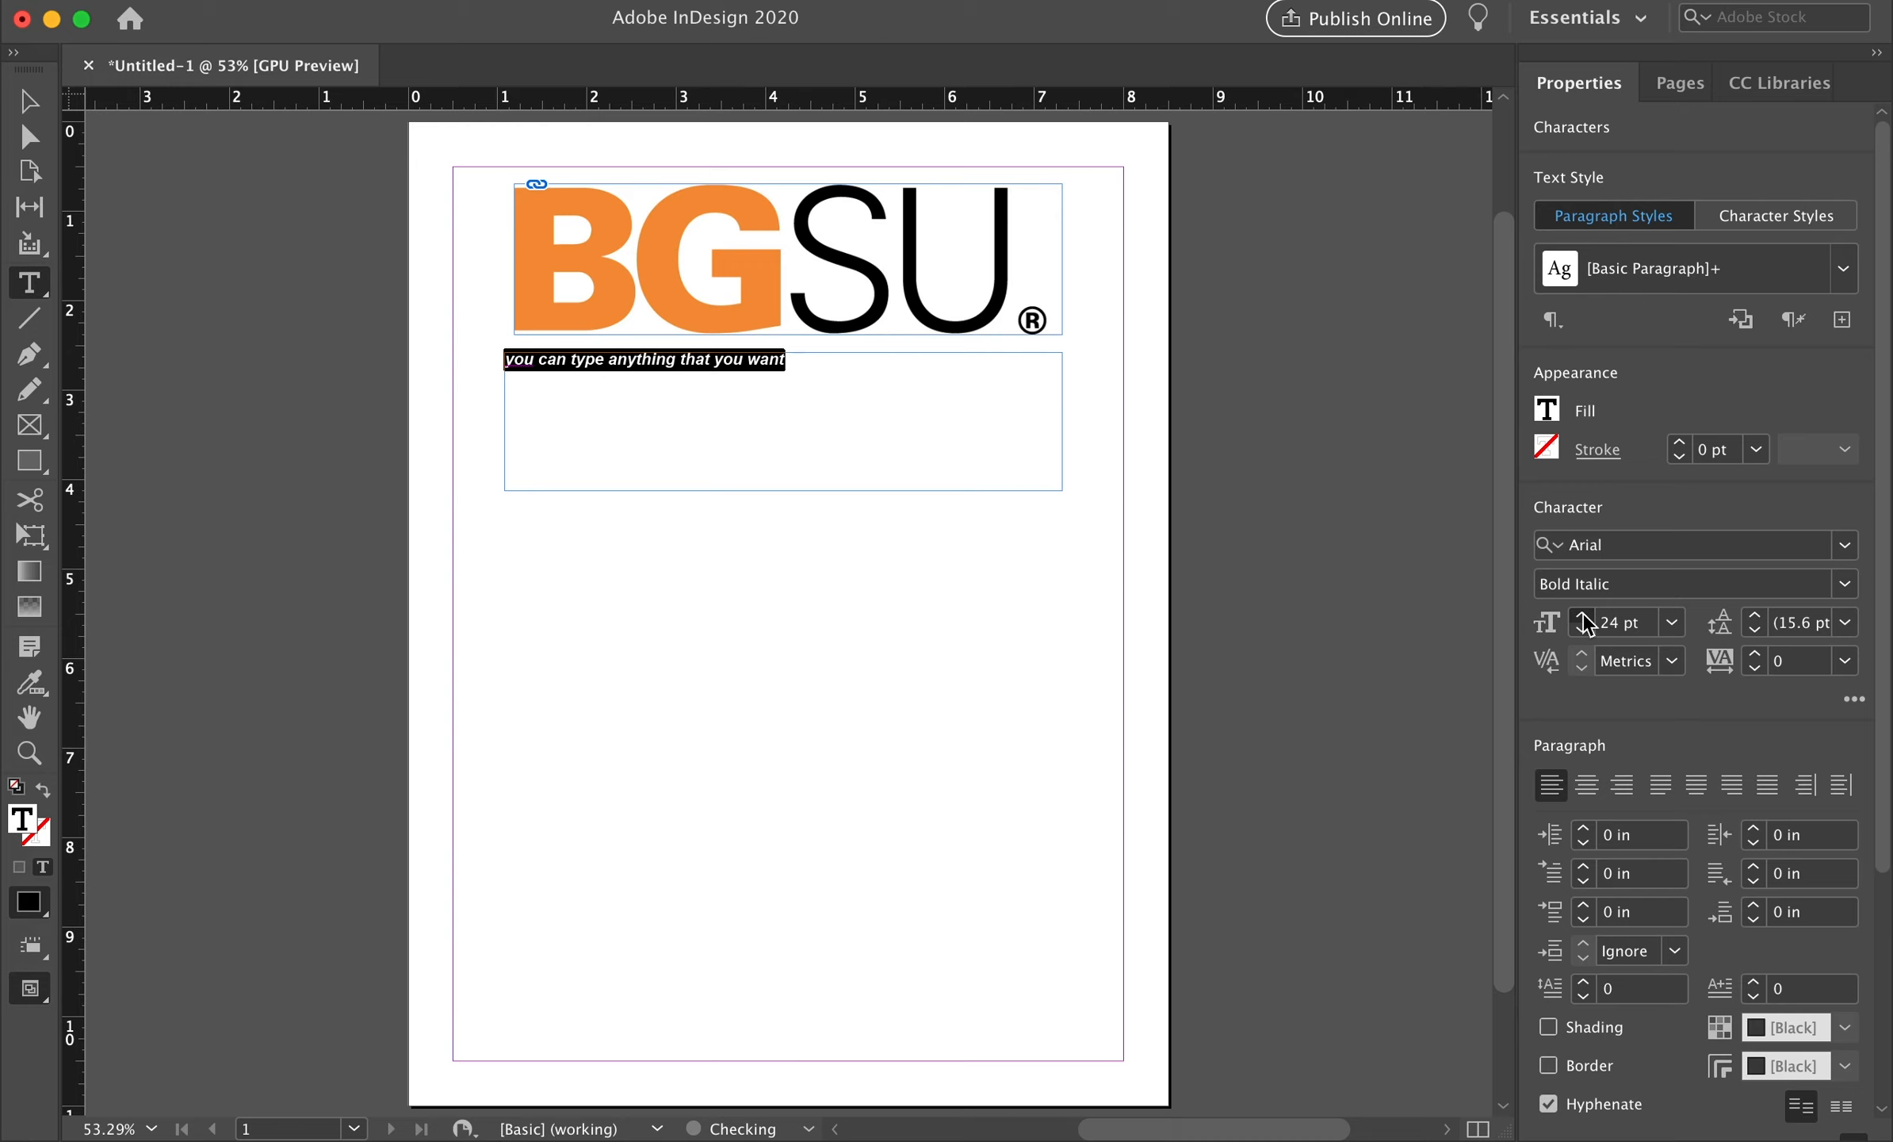
left_click(1583, 618)
left_click(1584, 617)
left_click(1583, 618)
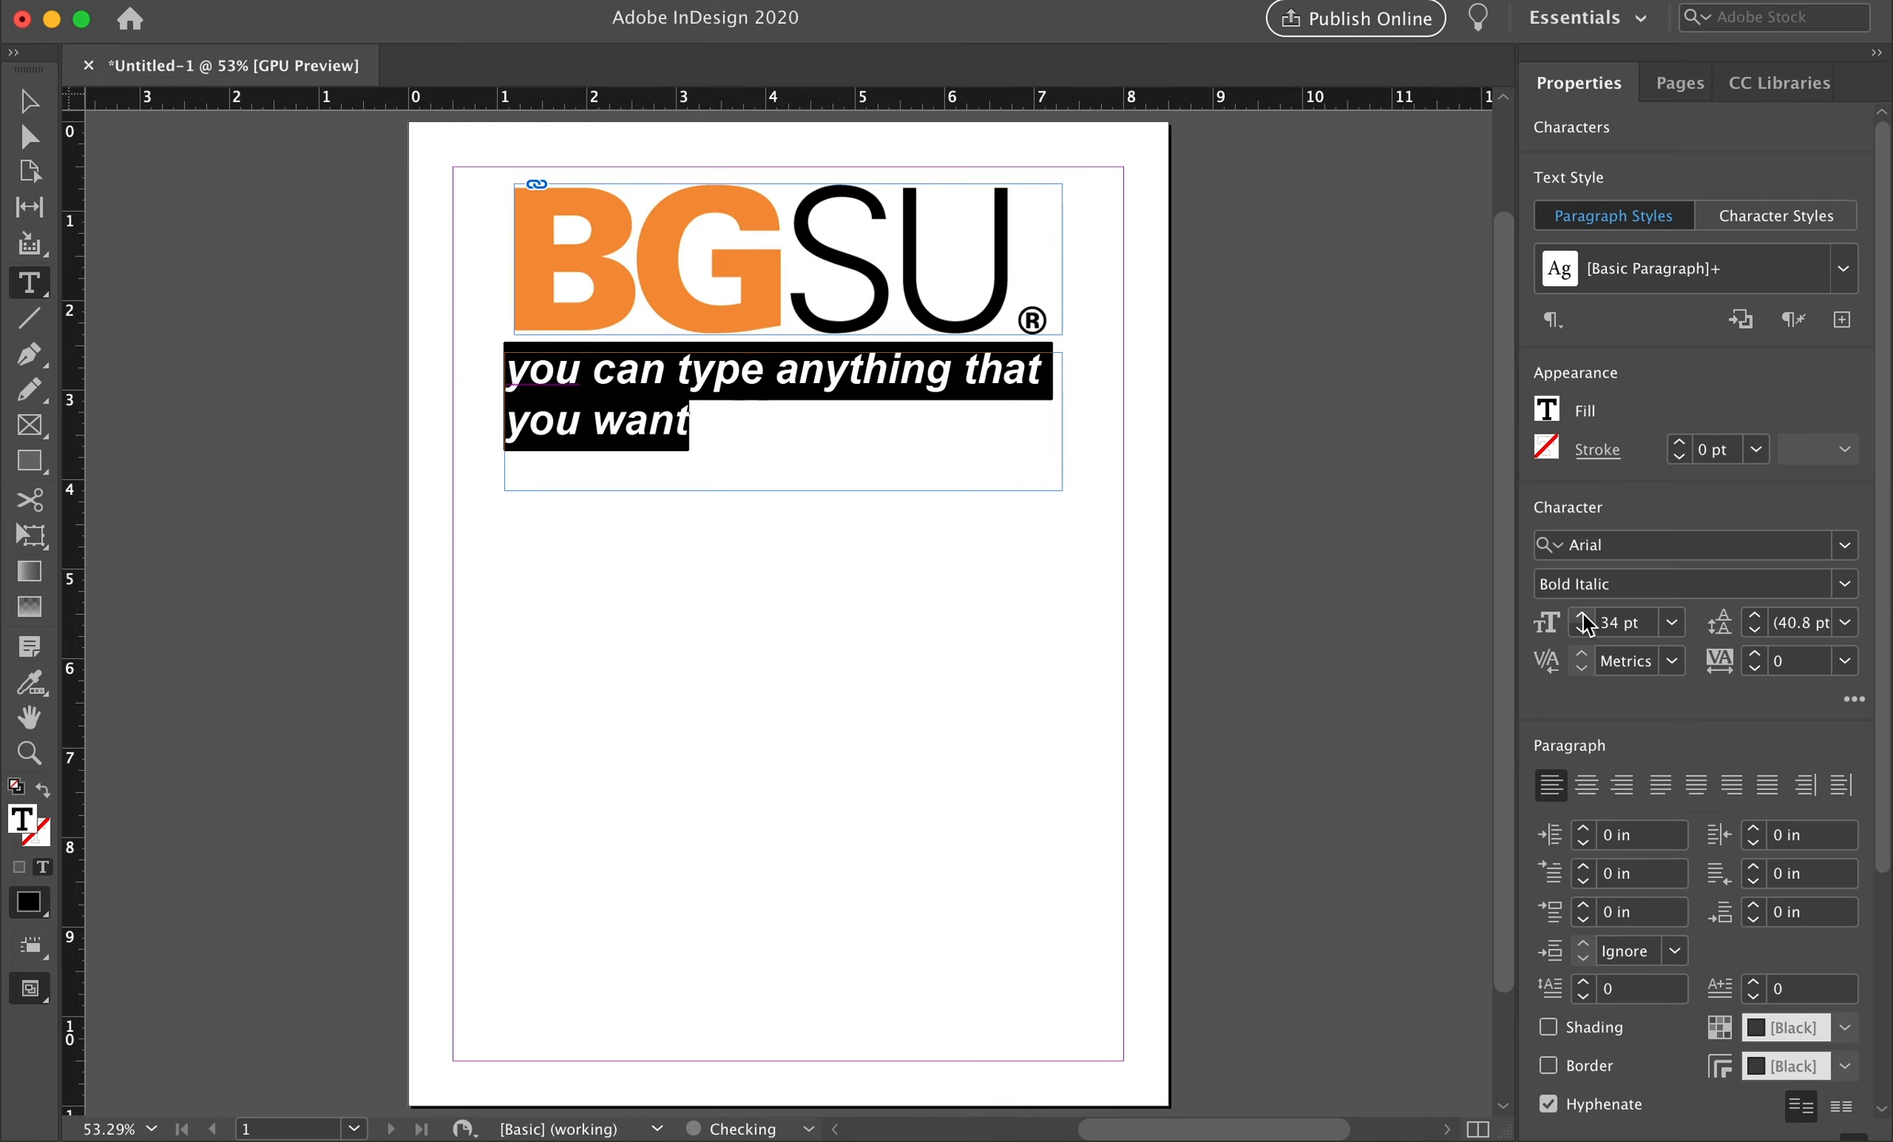
Try center alignment on the selected paragraph and change it to right alignment
scroll(1625, 757, "down", 3)
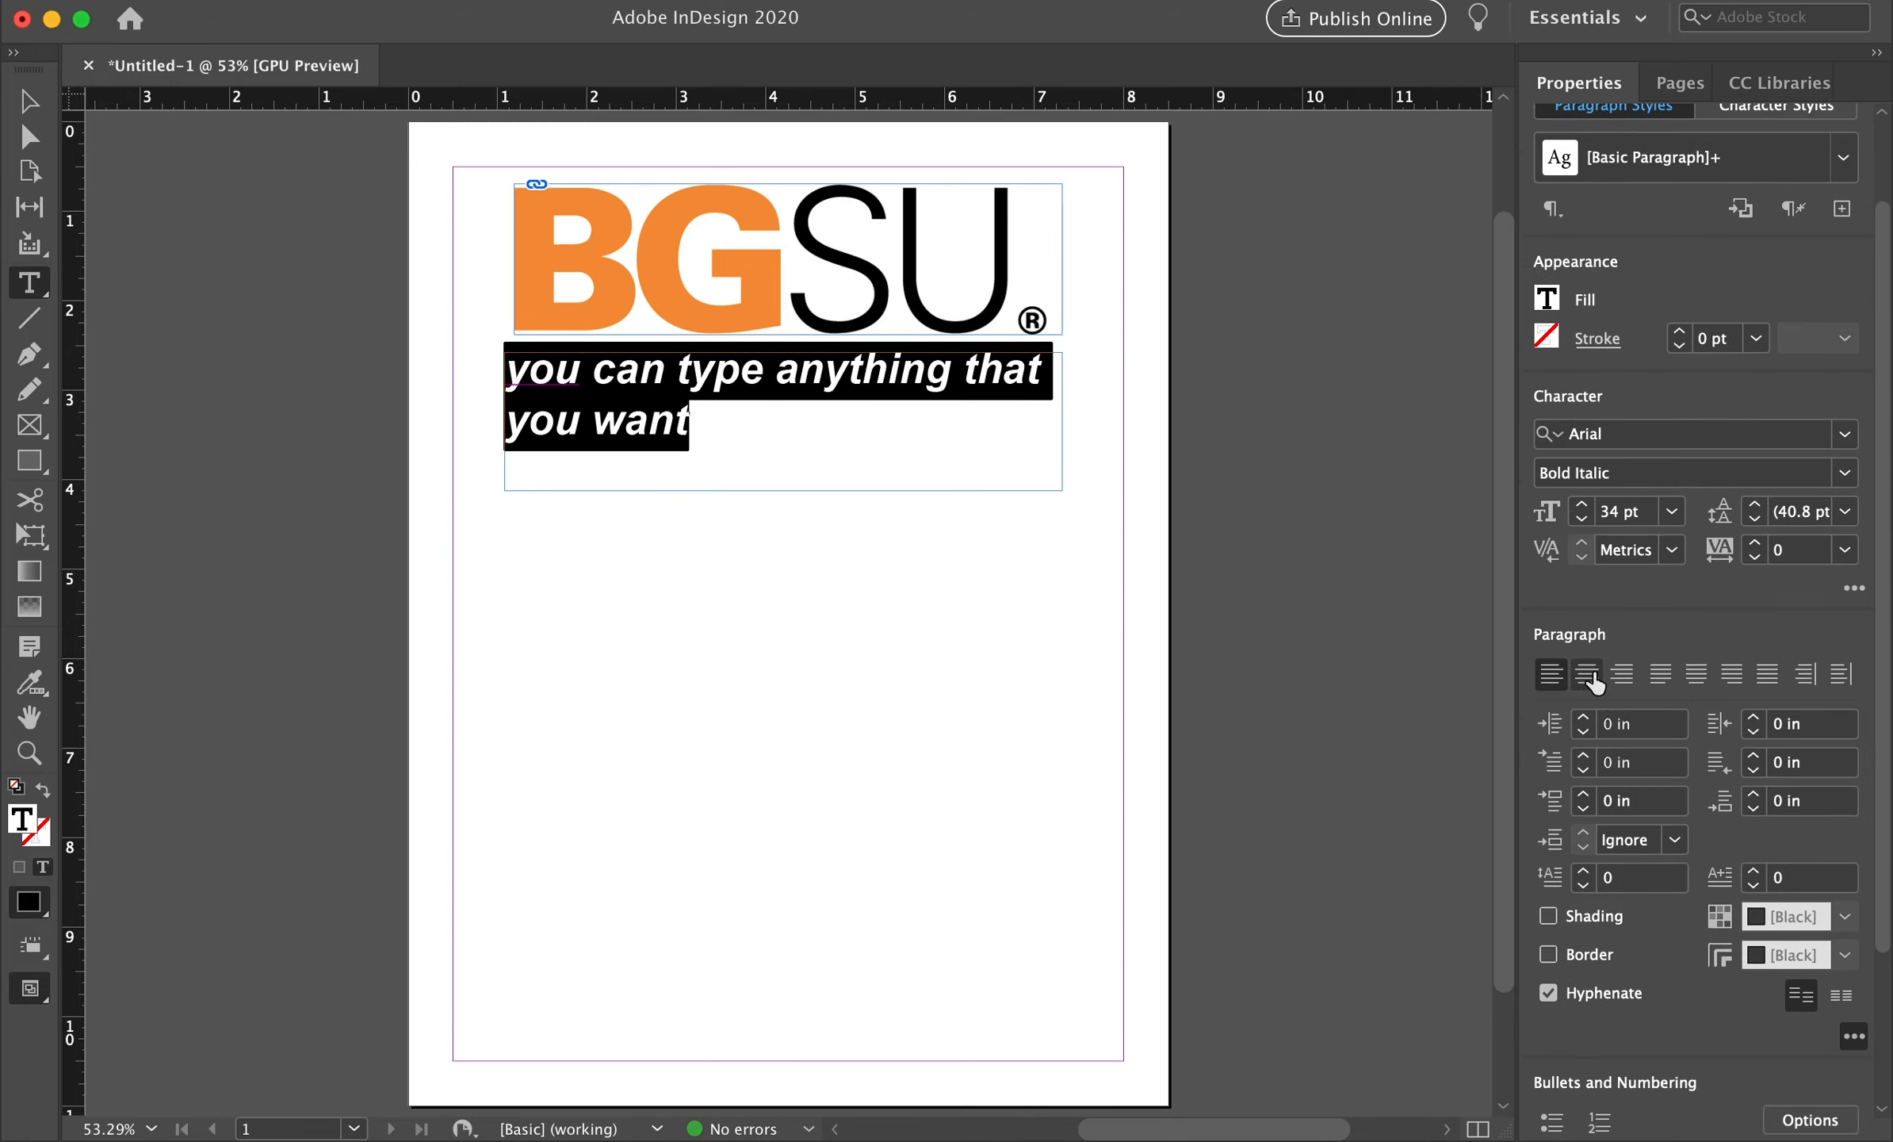
left_click(1588, 674)
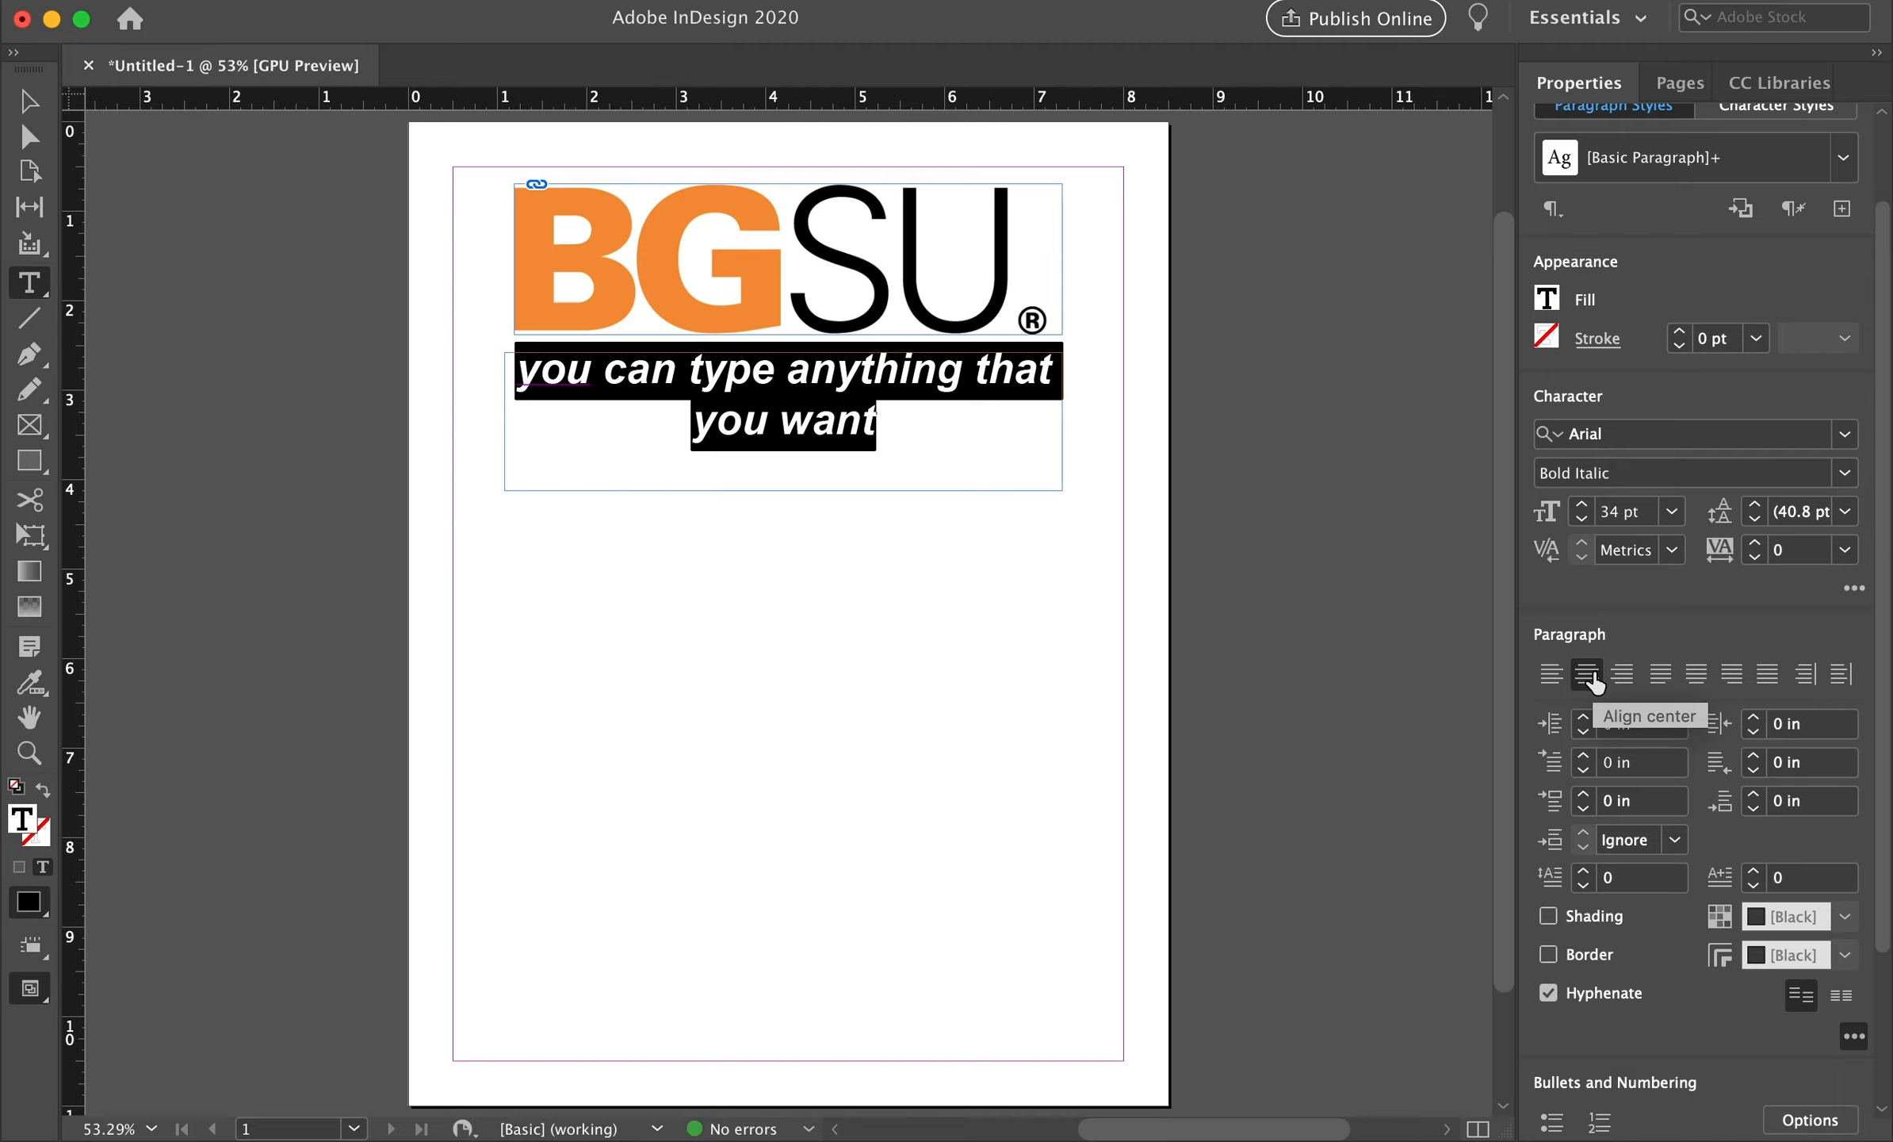
left_click(1622, 675)
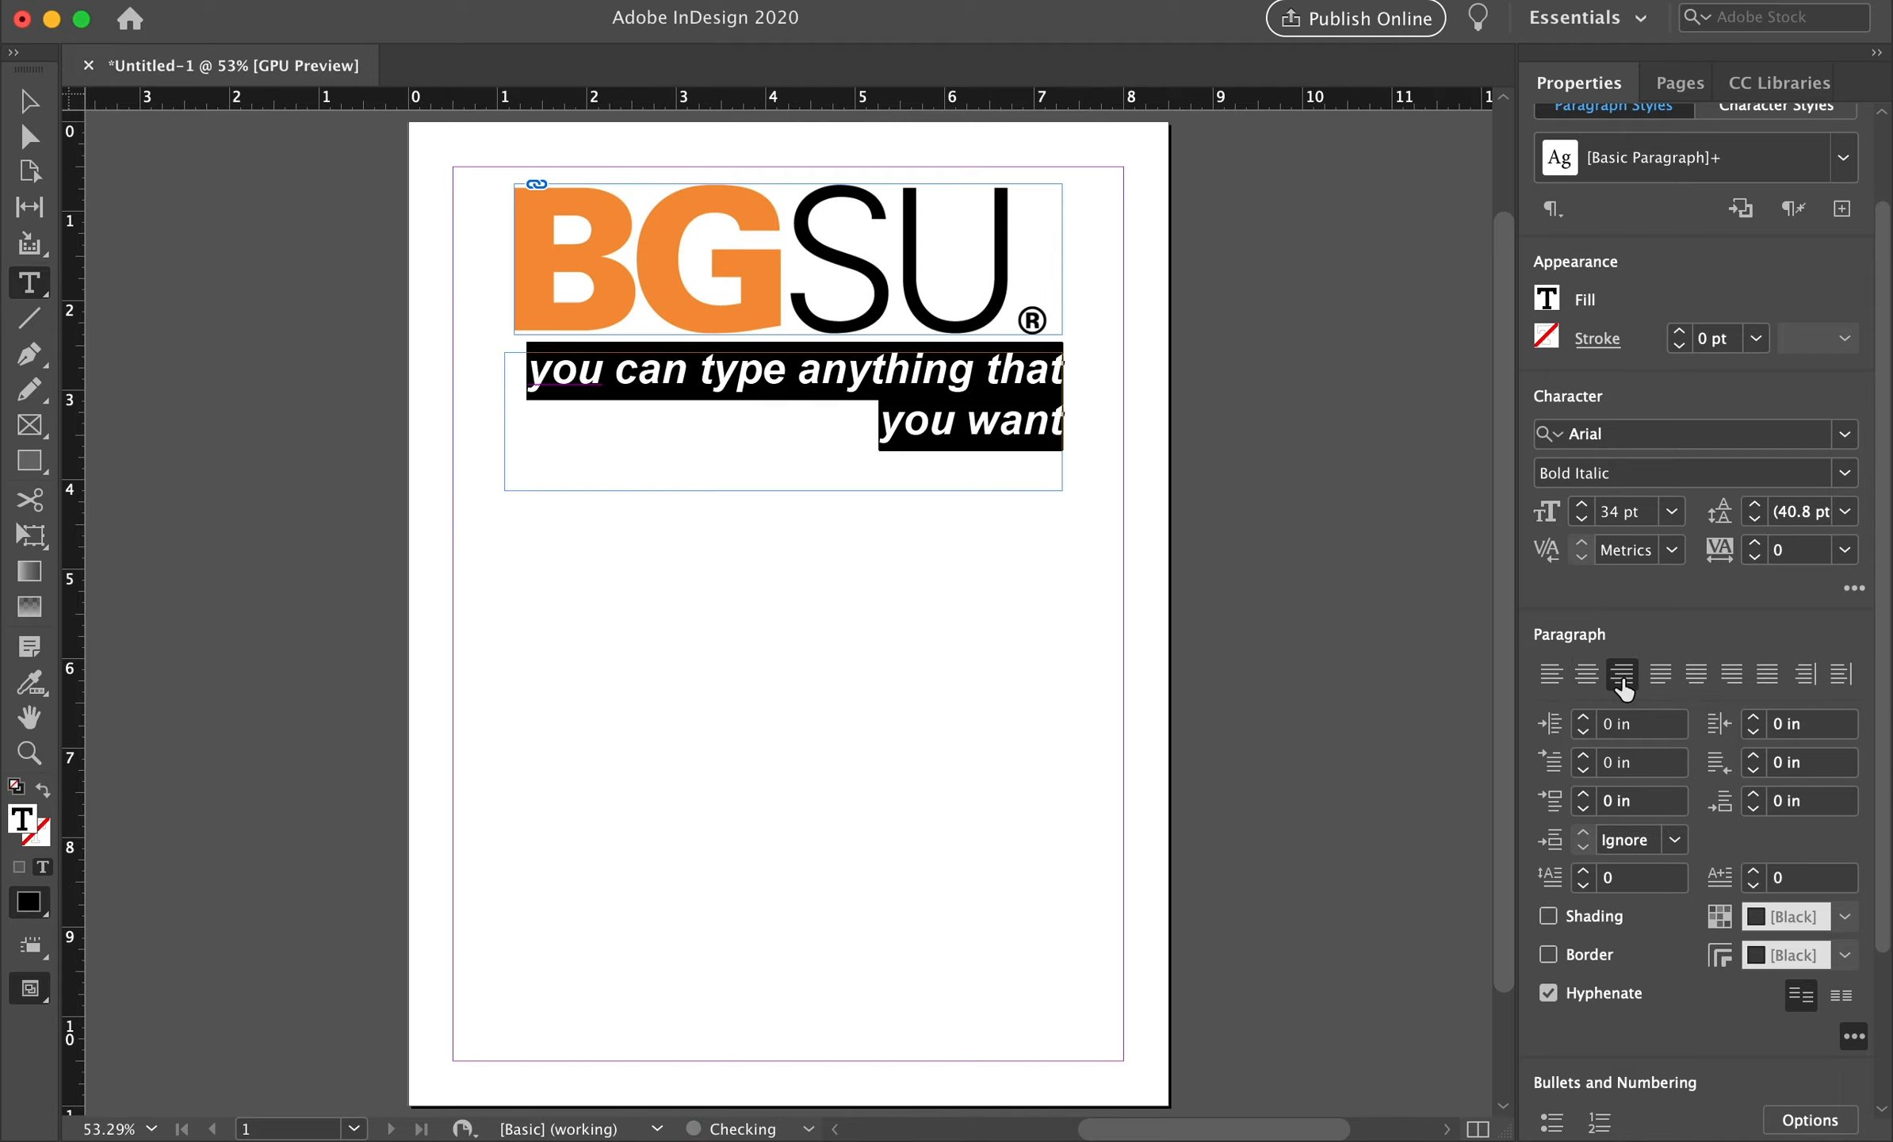
Try left and several justified alignments on the selected paragraph and settle on aligning it towards the spine
left_click(1552, 674)
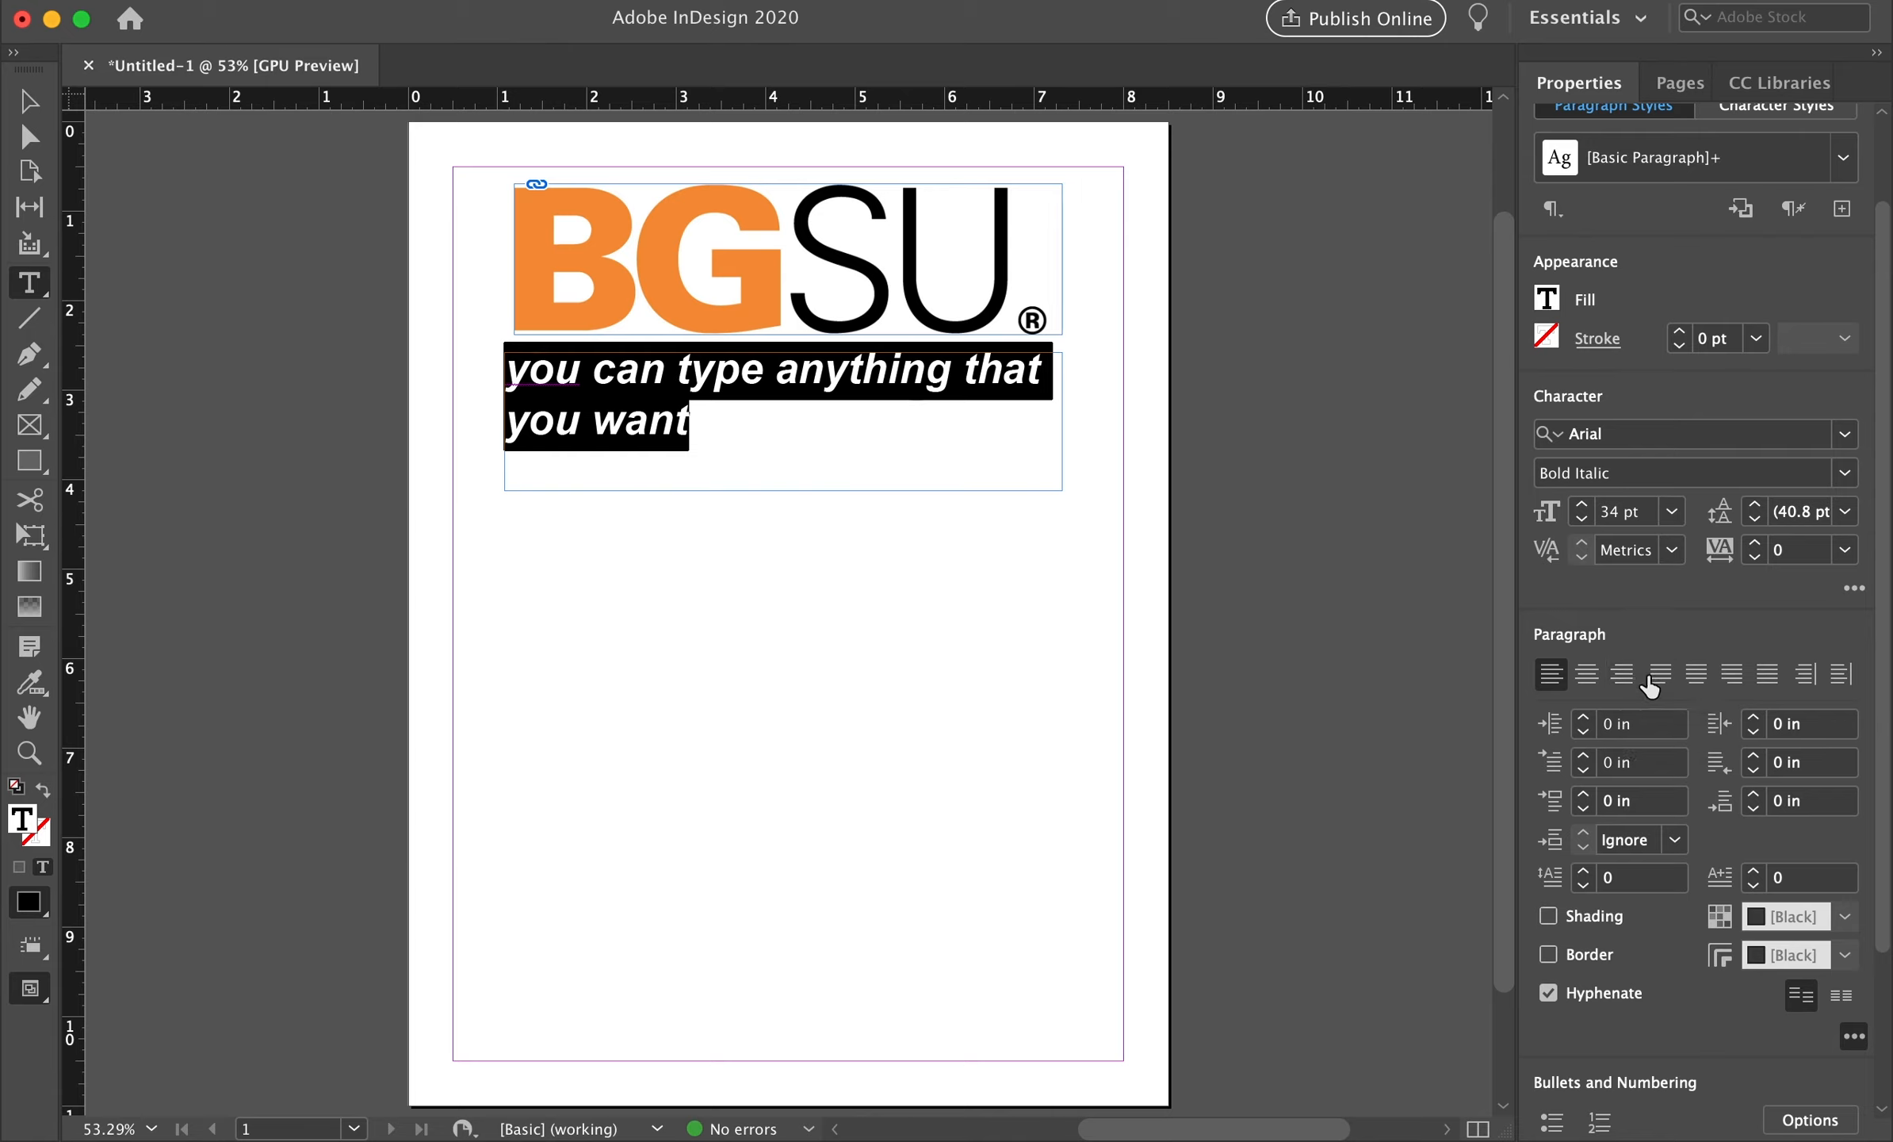
left_click(1698, 675)
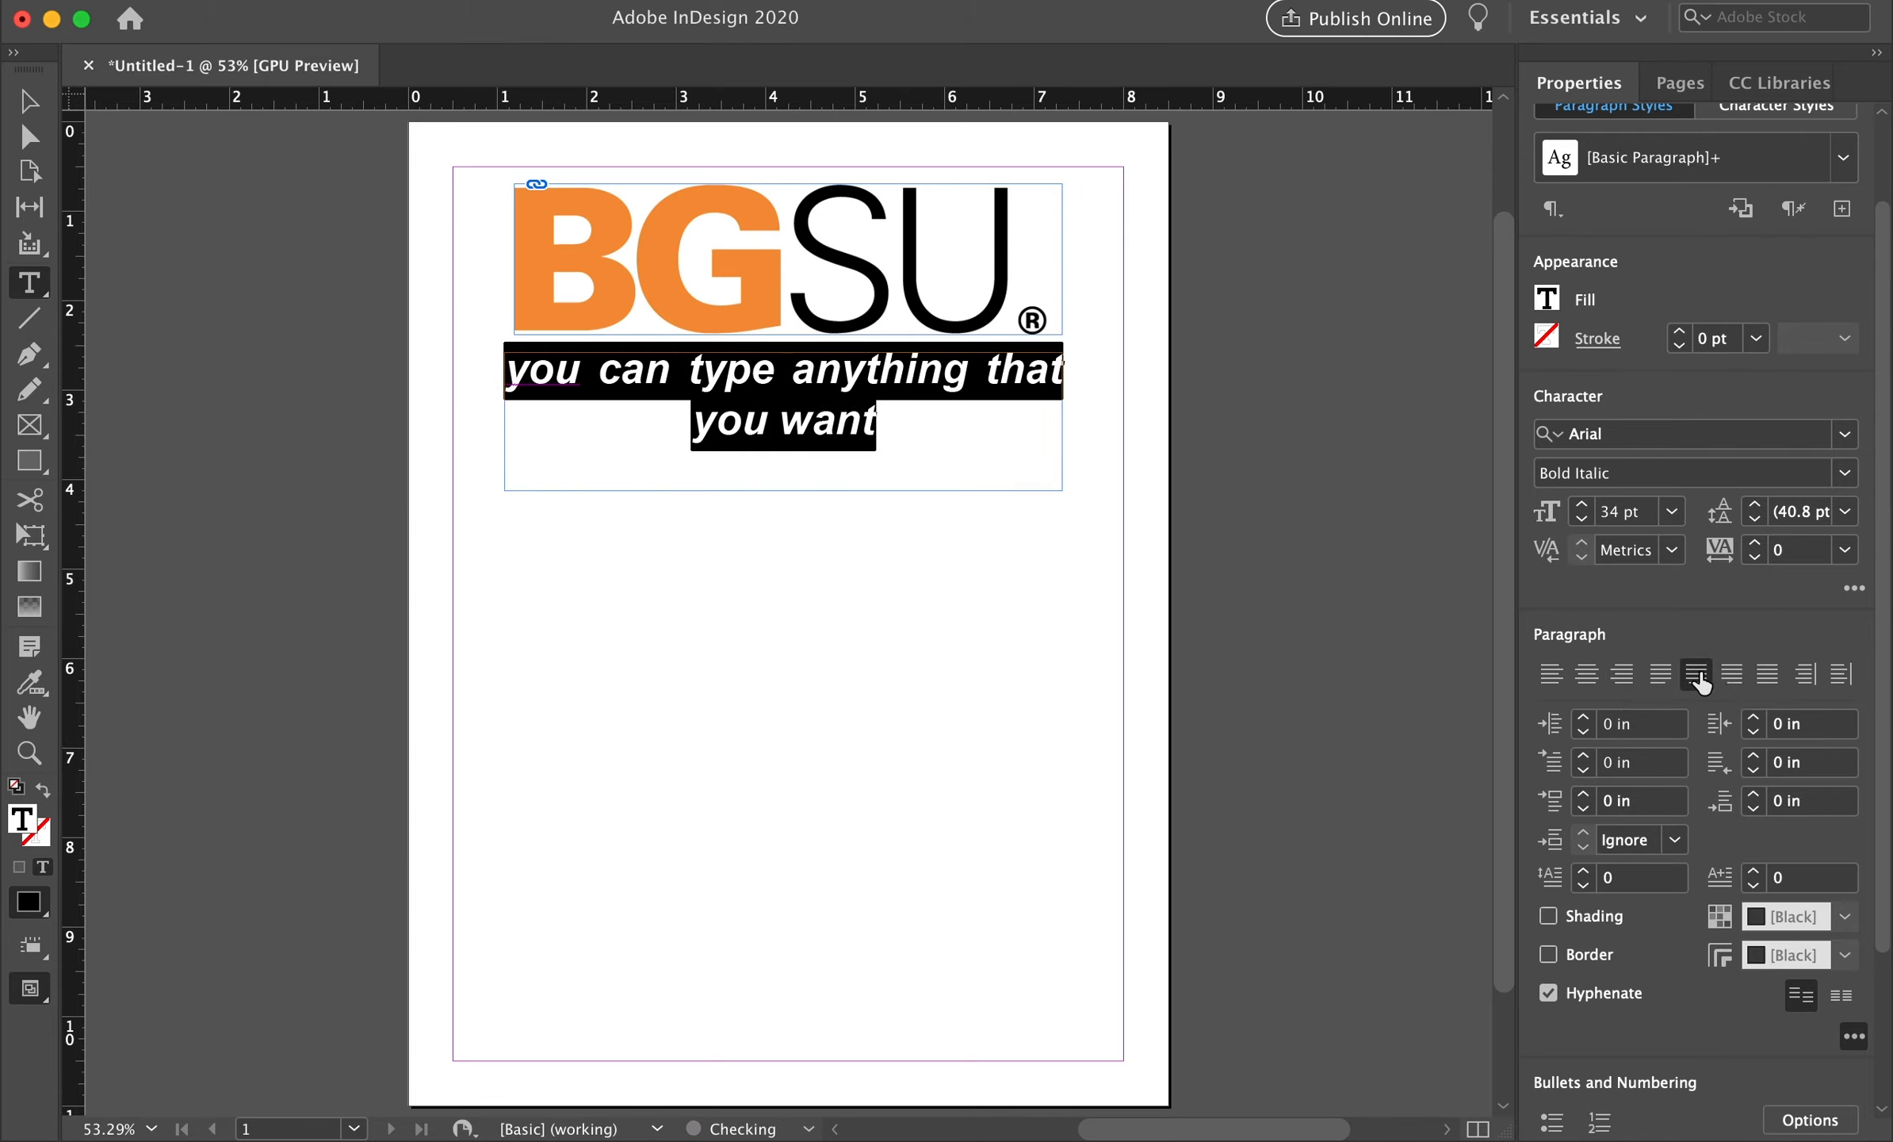
left_click(1733, 678)
left_click(1767, 675)
left_click(1806, 675)
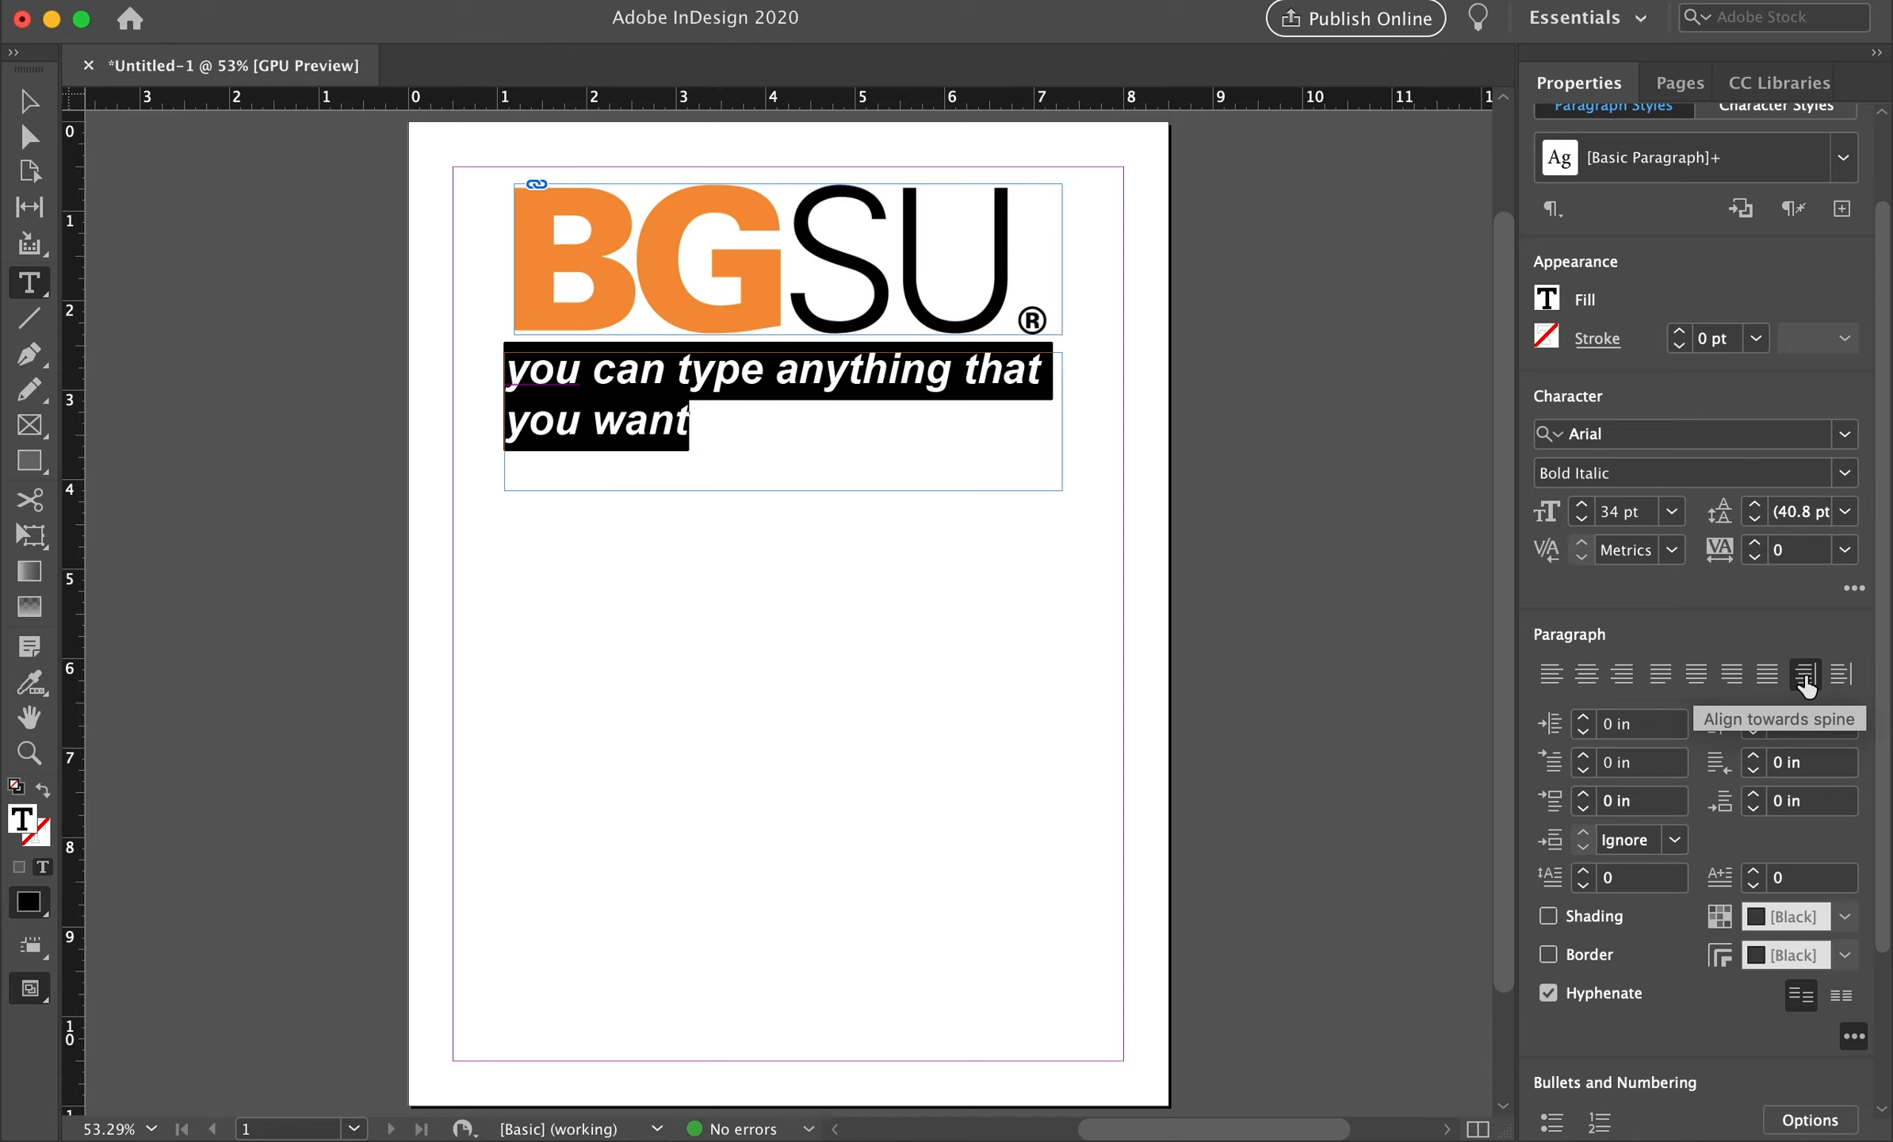
Open the Color Picker for the selected text's fill and move it clear of the text
scroll(1598, 508, "up", 3)
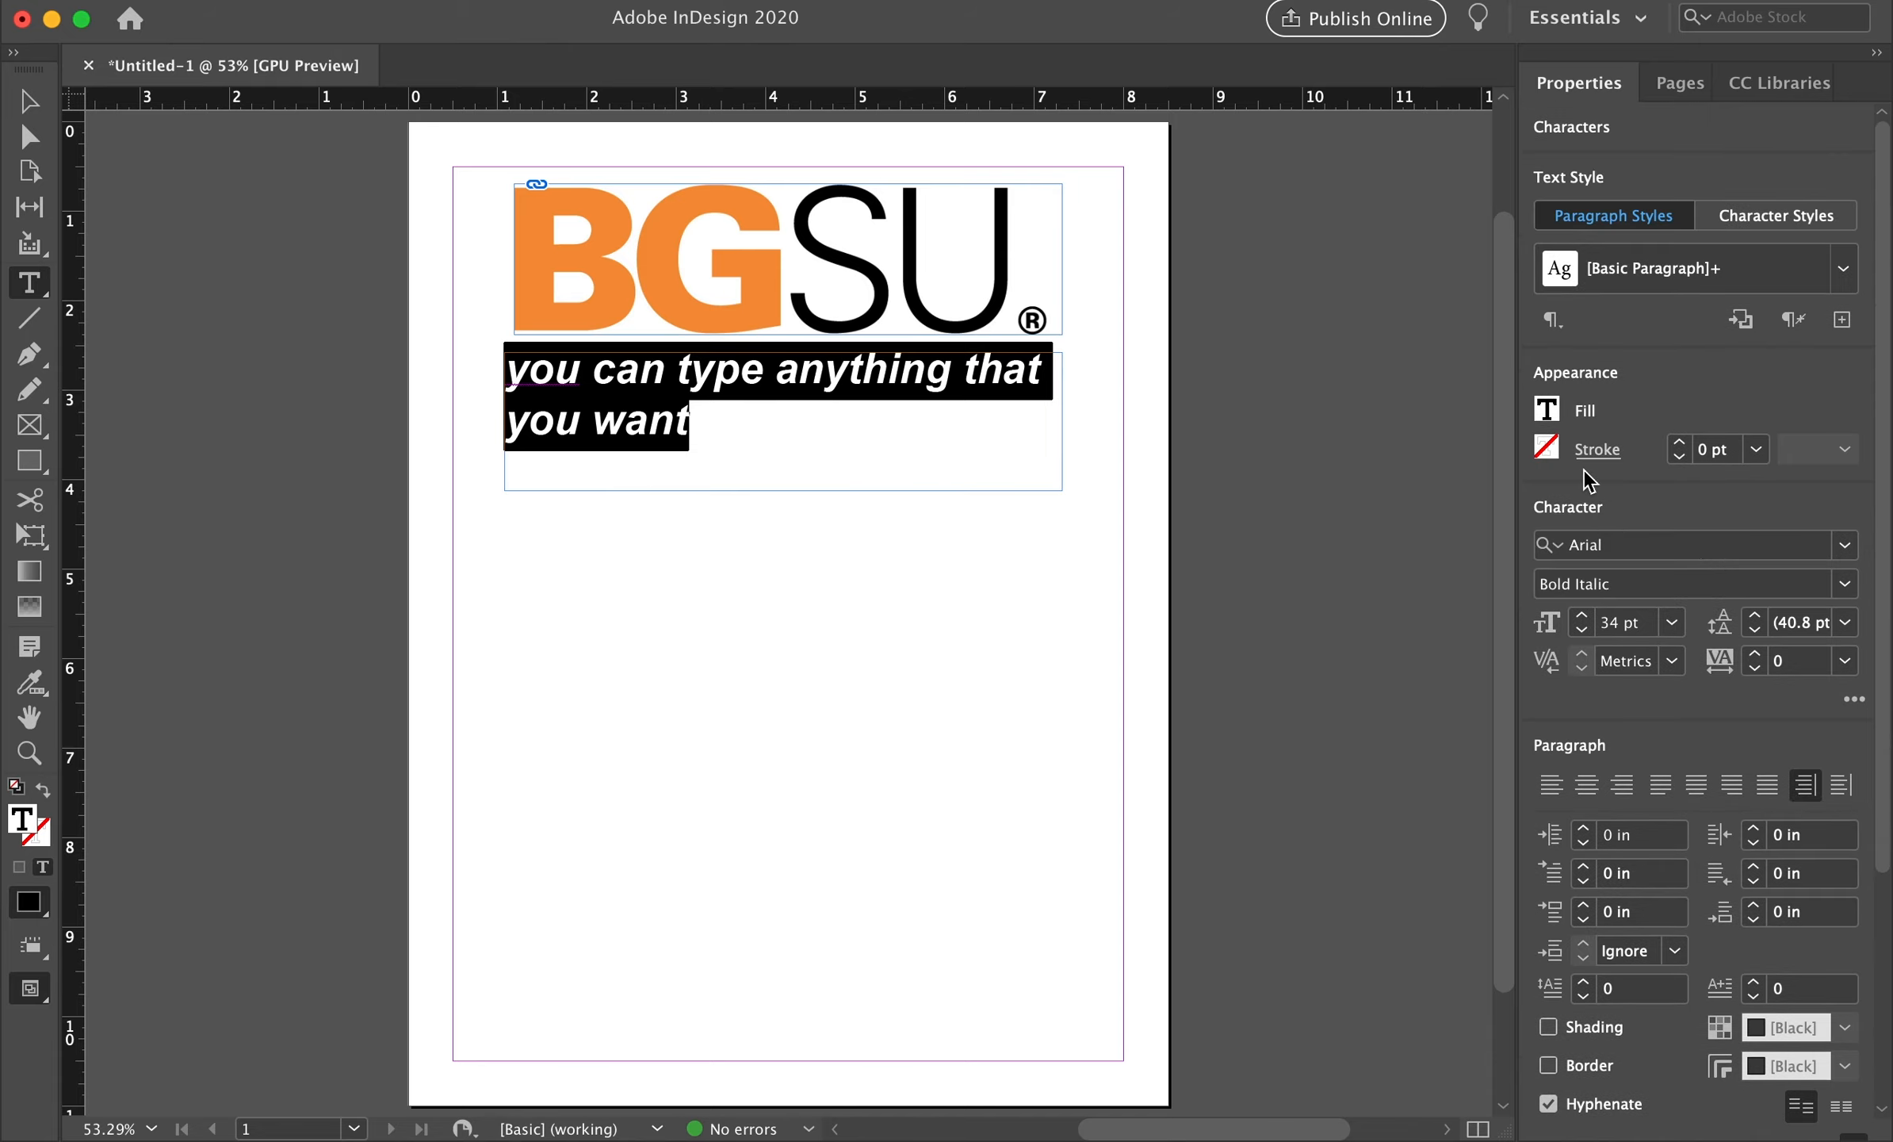
left_click(1549, 410)
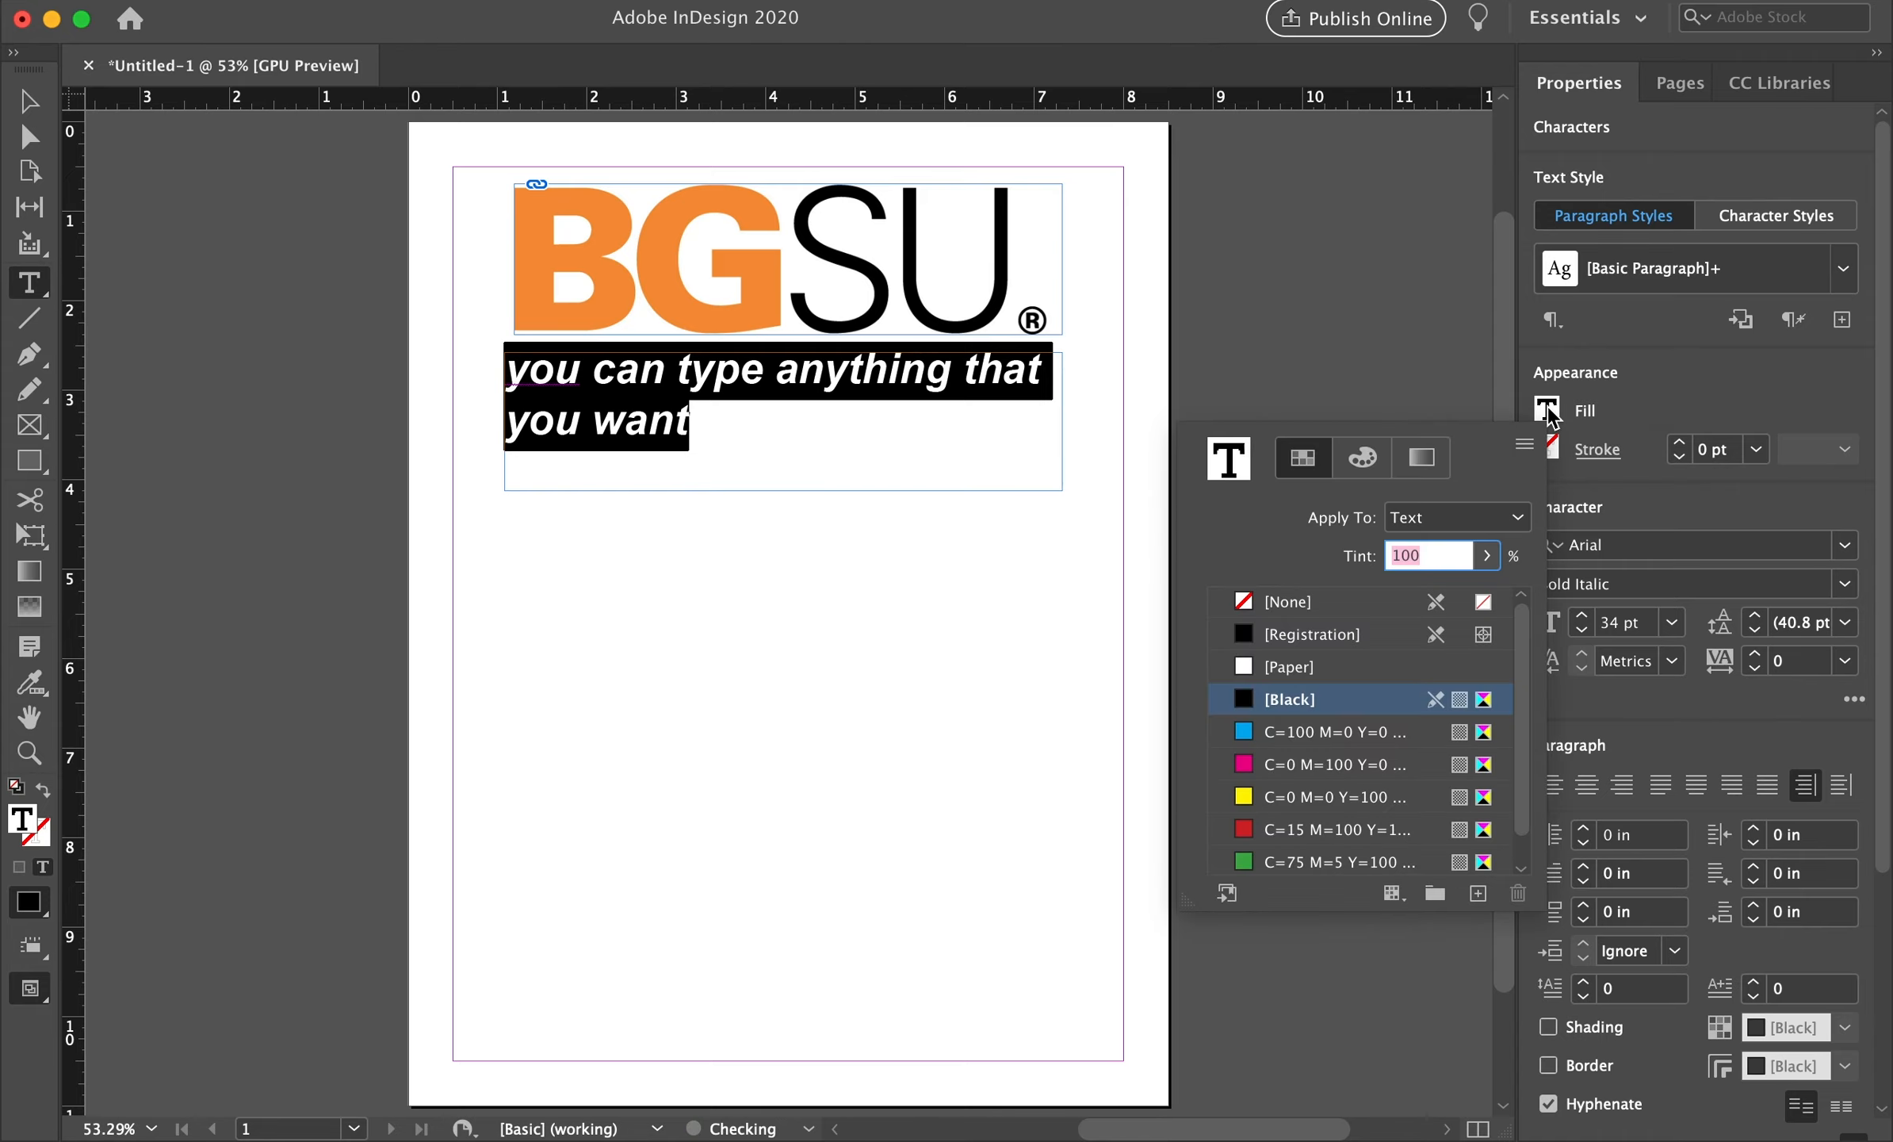
double_click(1234, 469)
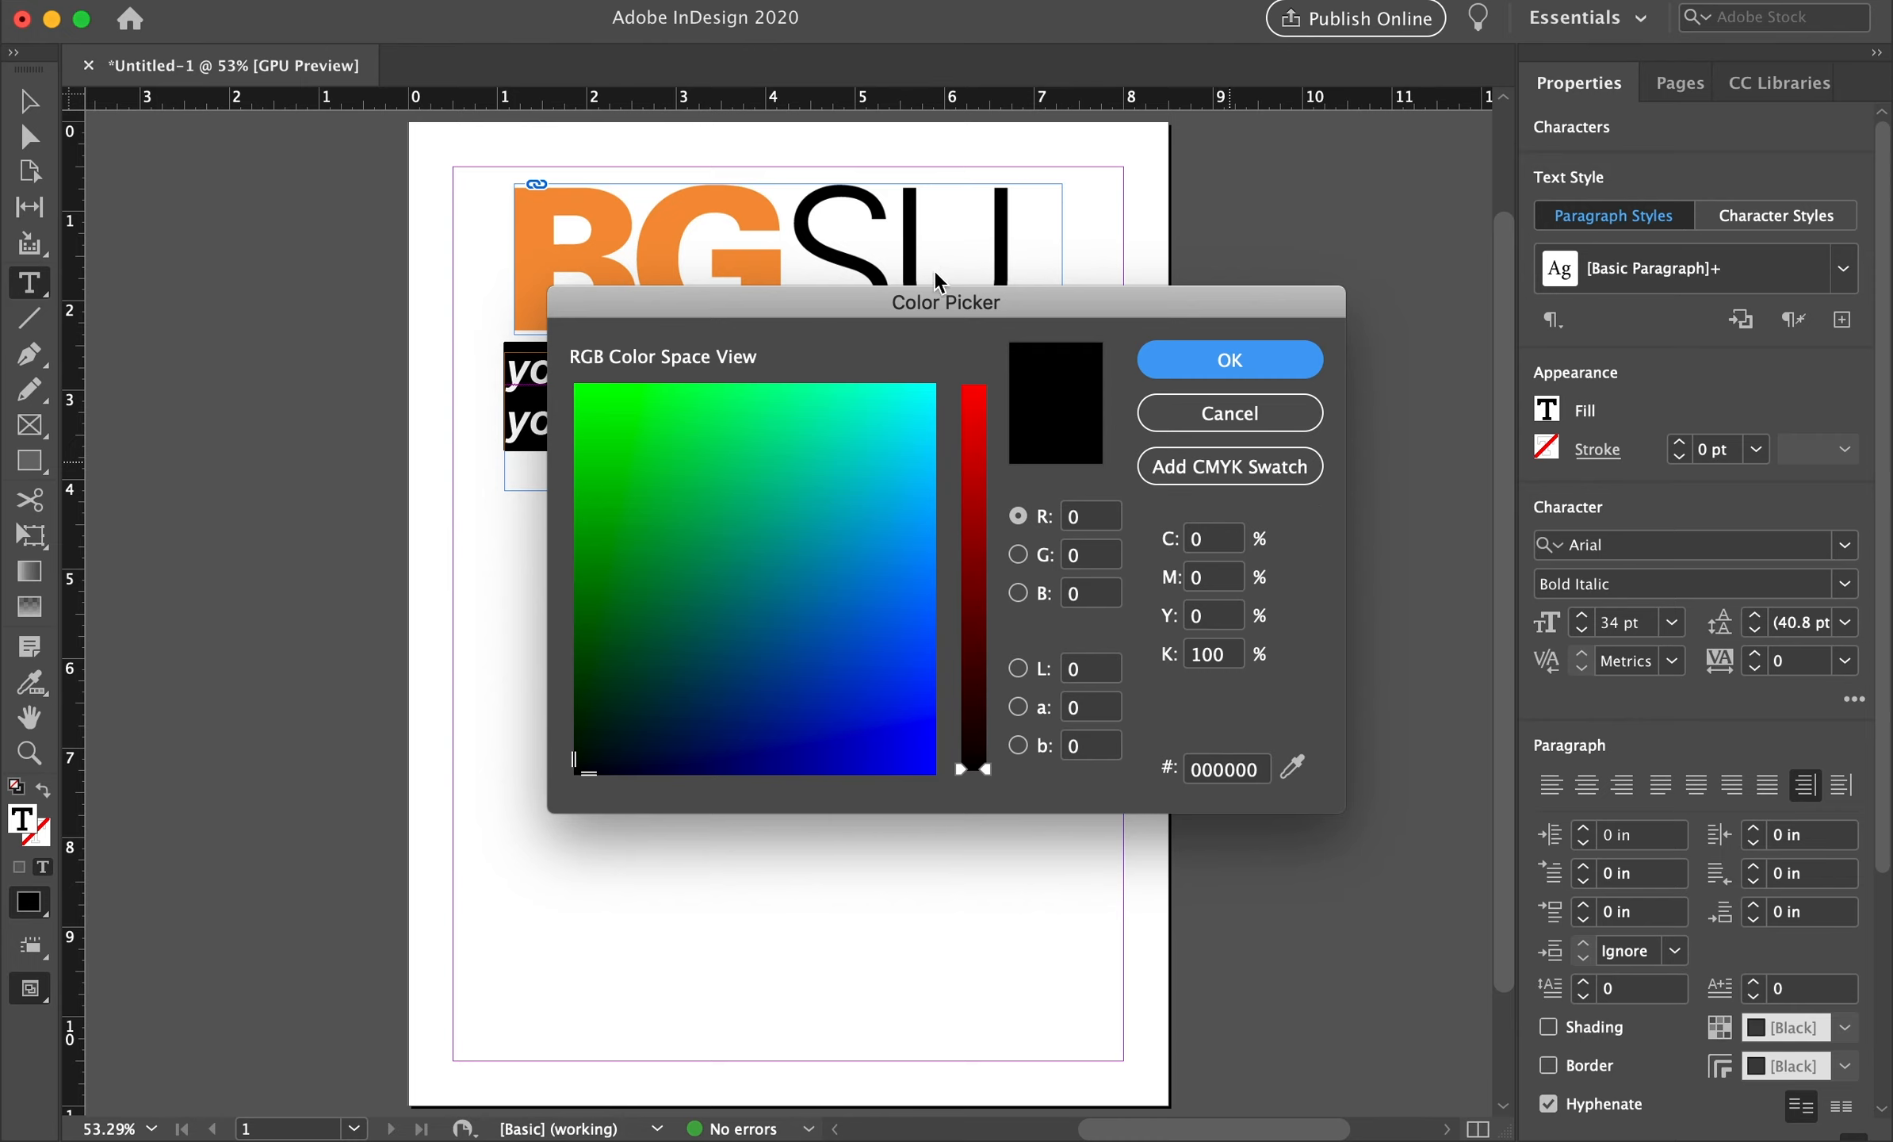
left_click_drag(914, 305, 1104, 543)
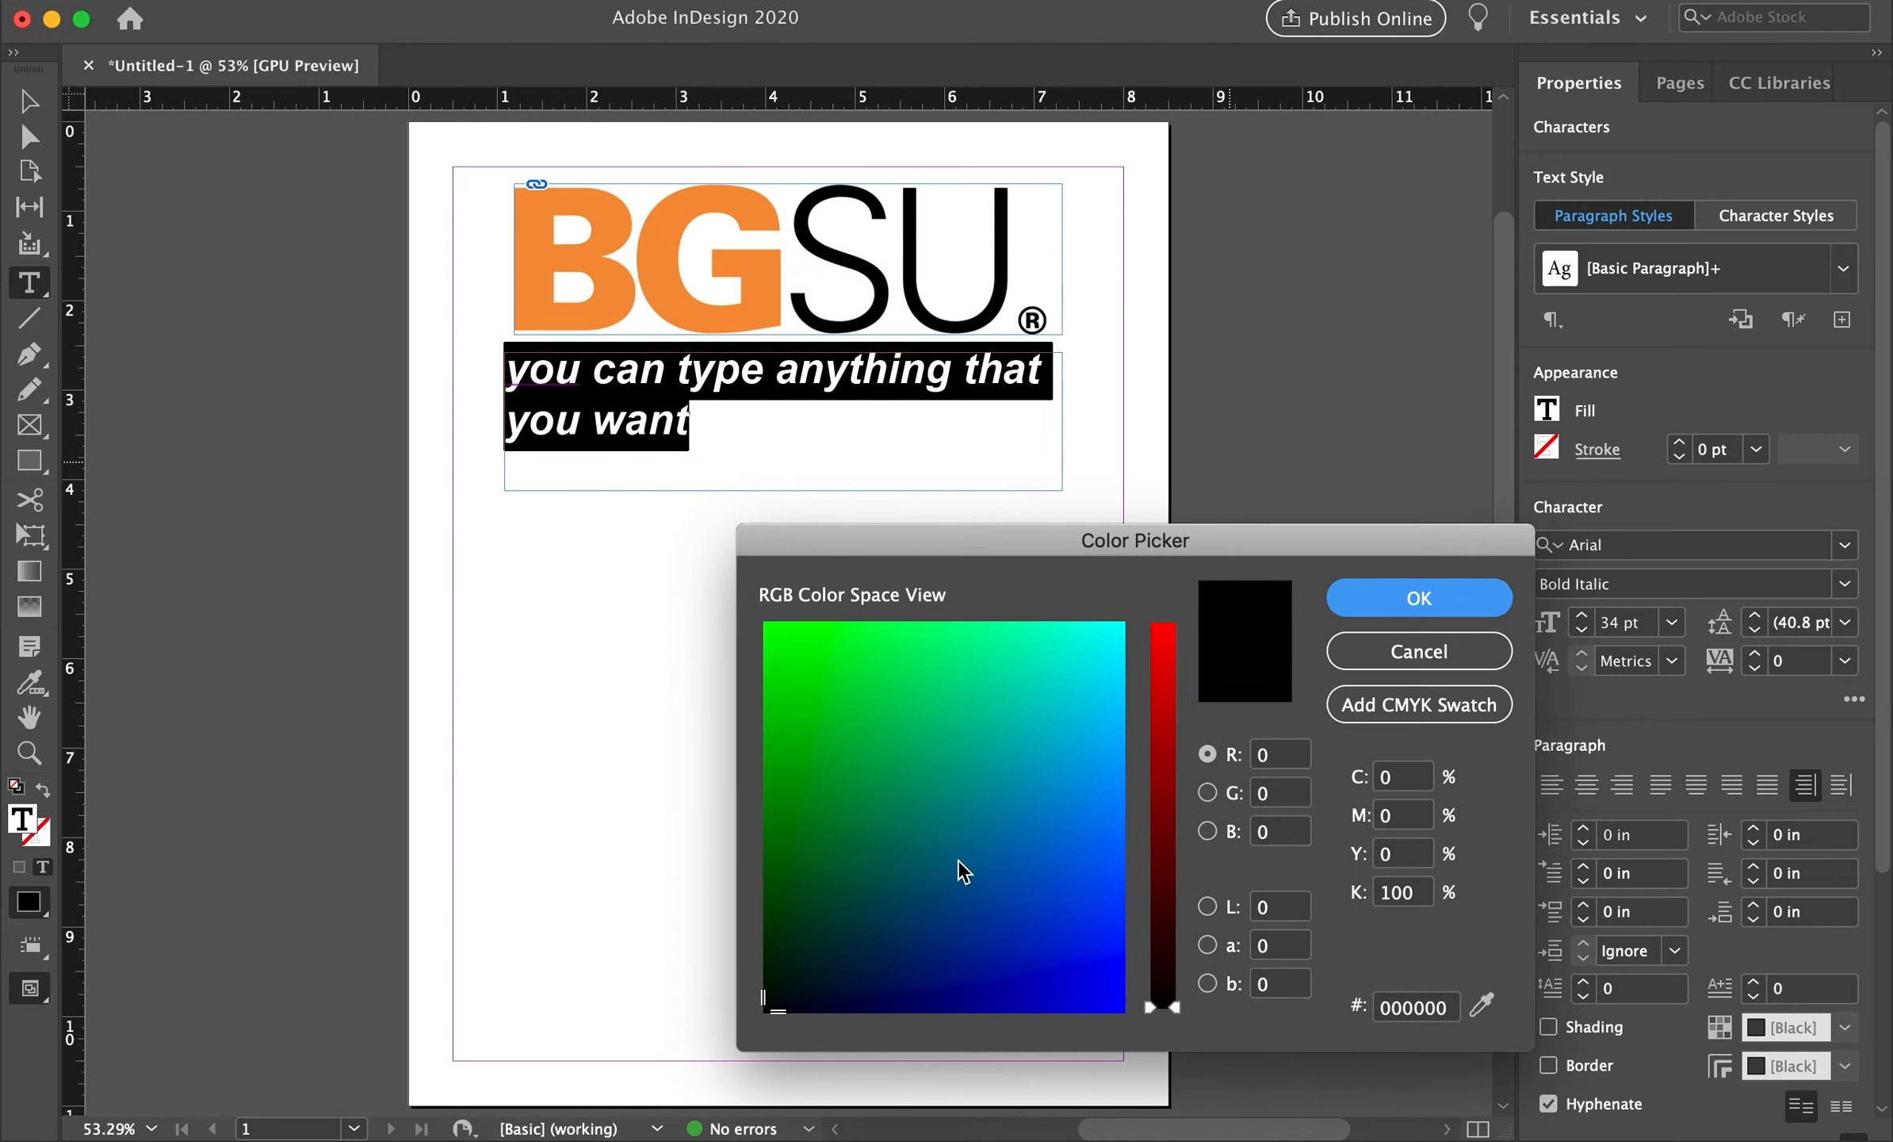
Try custom colors for the text fill in the RGB color space, ending on orange e37918
left_click(1208, 908)
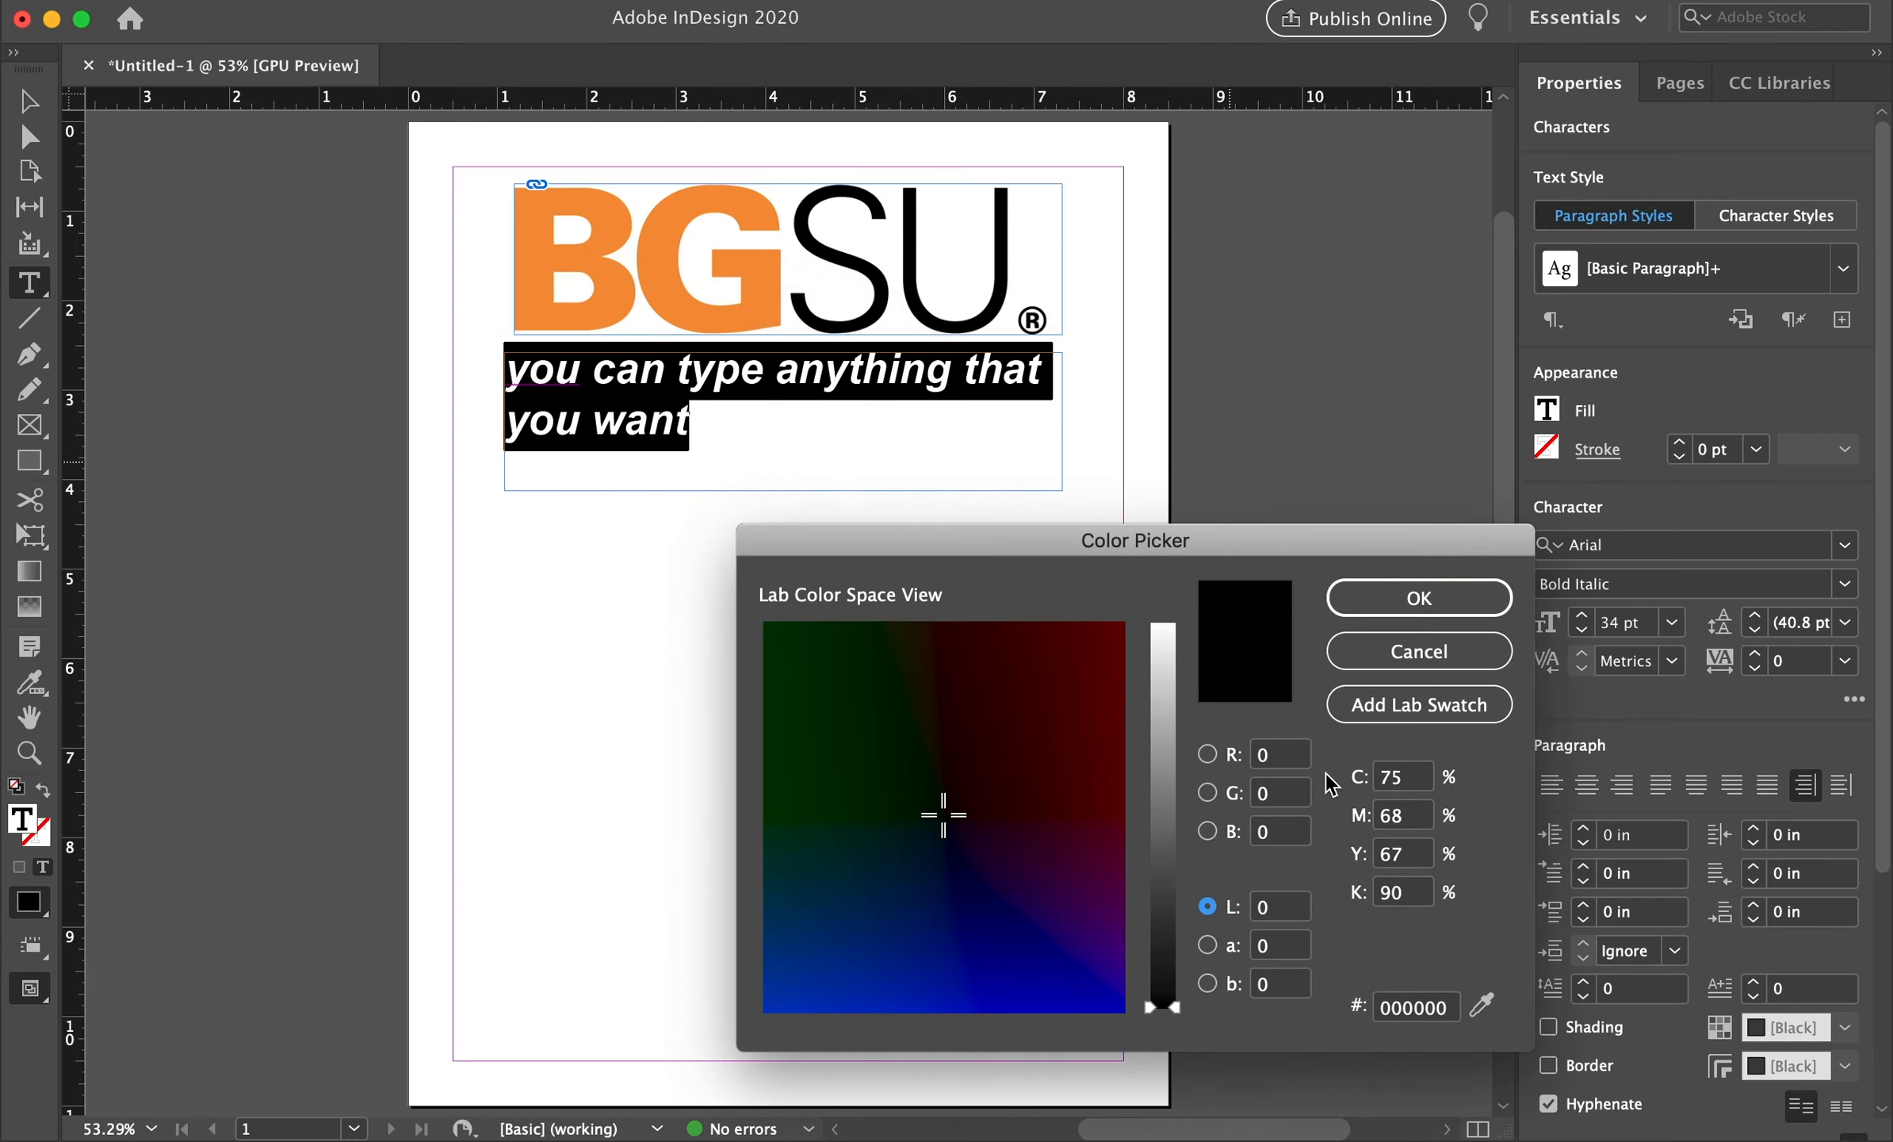
left_click(1213, 753)
left_click_drag(1000, 738, 861, 820)
mouse_move(842, 743)
left_mouse_down()
mouse_move(850, 892)
mouse_move(938, 921)
mouse_move(983, 802)
left_mouse_up()
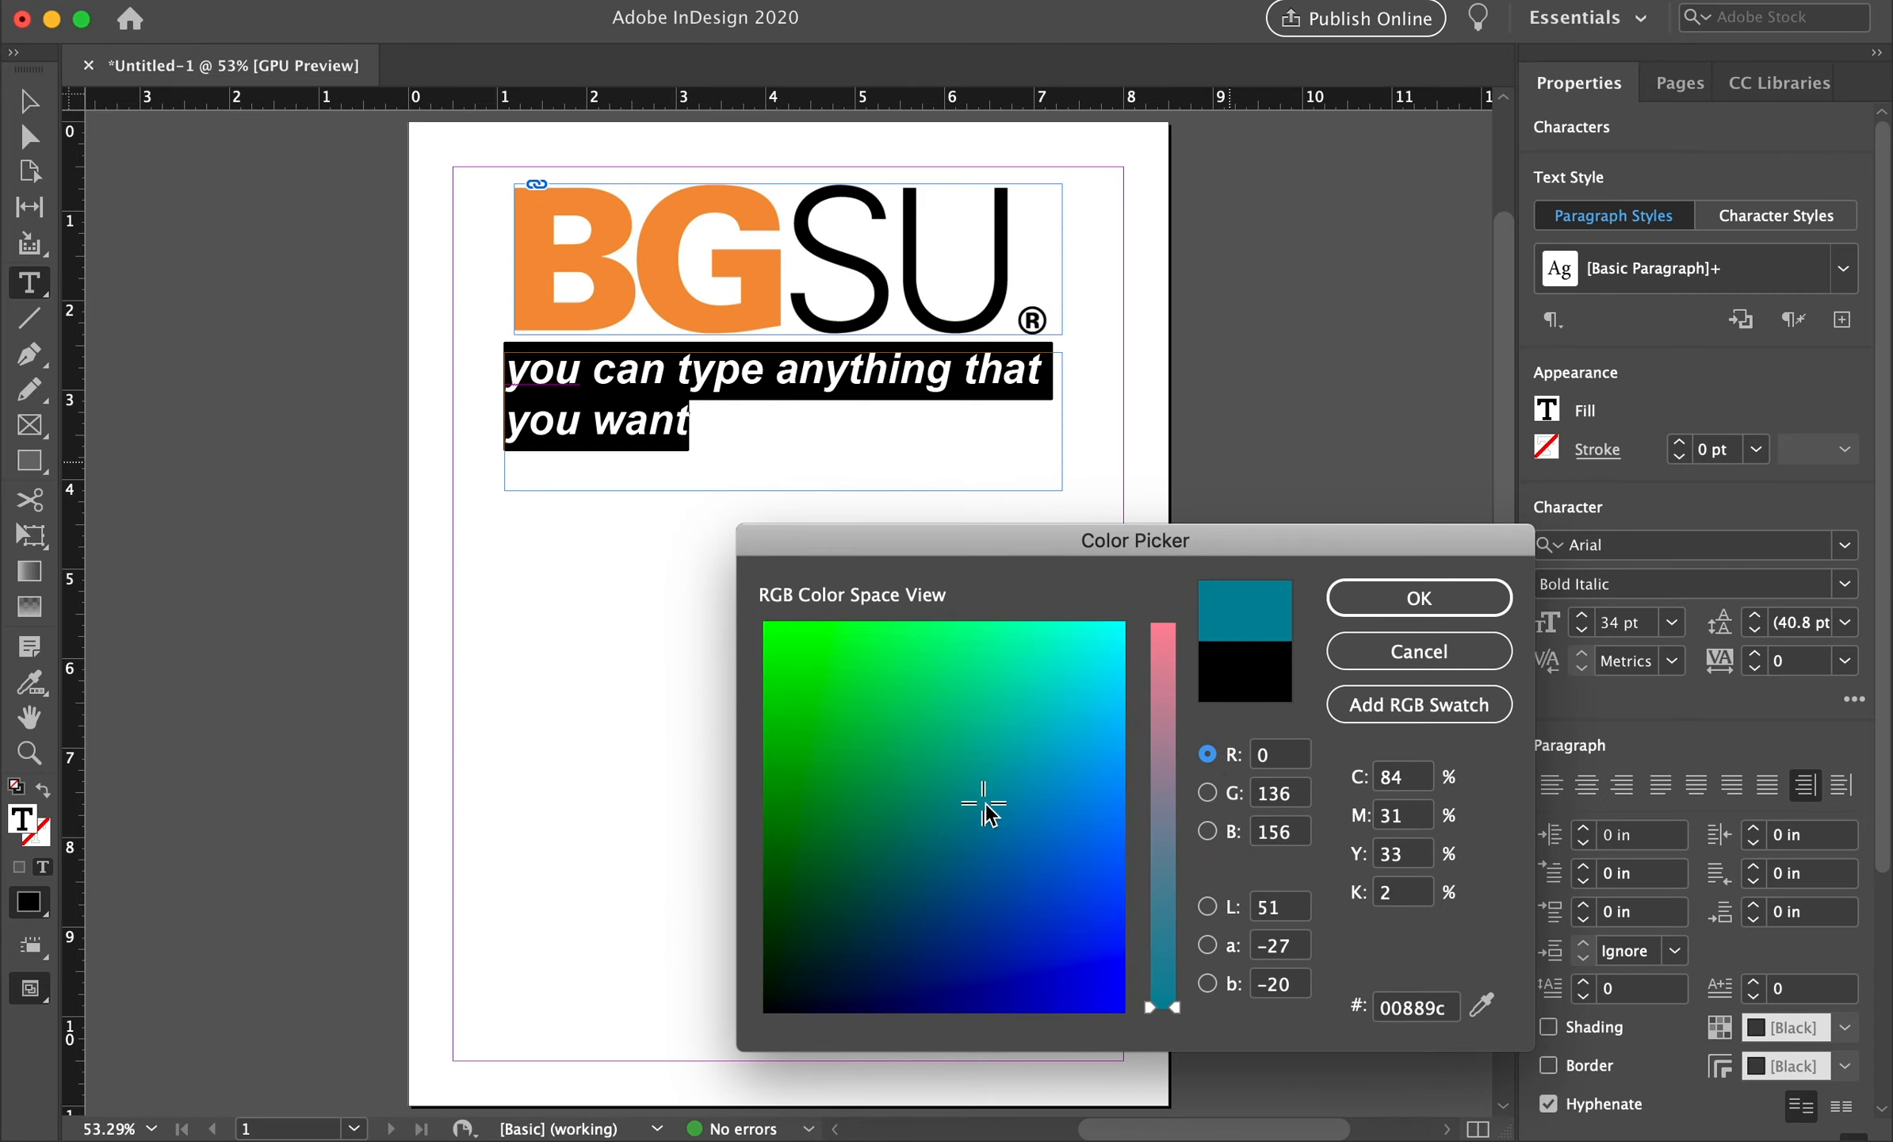
mouse_move(1151, 845)
left_mouse_down()
mouse_move(1158, 643)
mouse_move(1149, 1031)
left_mouse_up()
left_click_drag(1141, 647, 1152, 578)
left_click_drag(984, 800, 1210, 1055)
left_click_drag(1073, 765, 749, 1019)
mouse_move(1175, 692)
left_mouse_down()
mouse_move(1174, 575)
mouse_move(1172, 664)
left_mouse_up()
left_click_drag(961, 844, 795, 824)
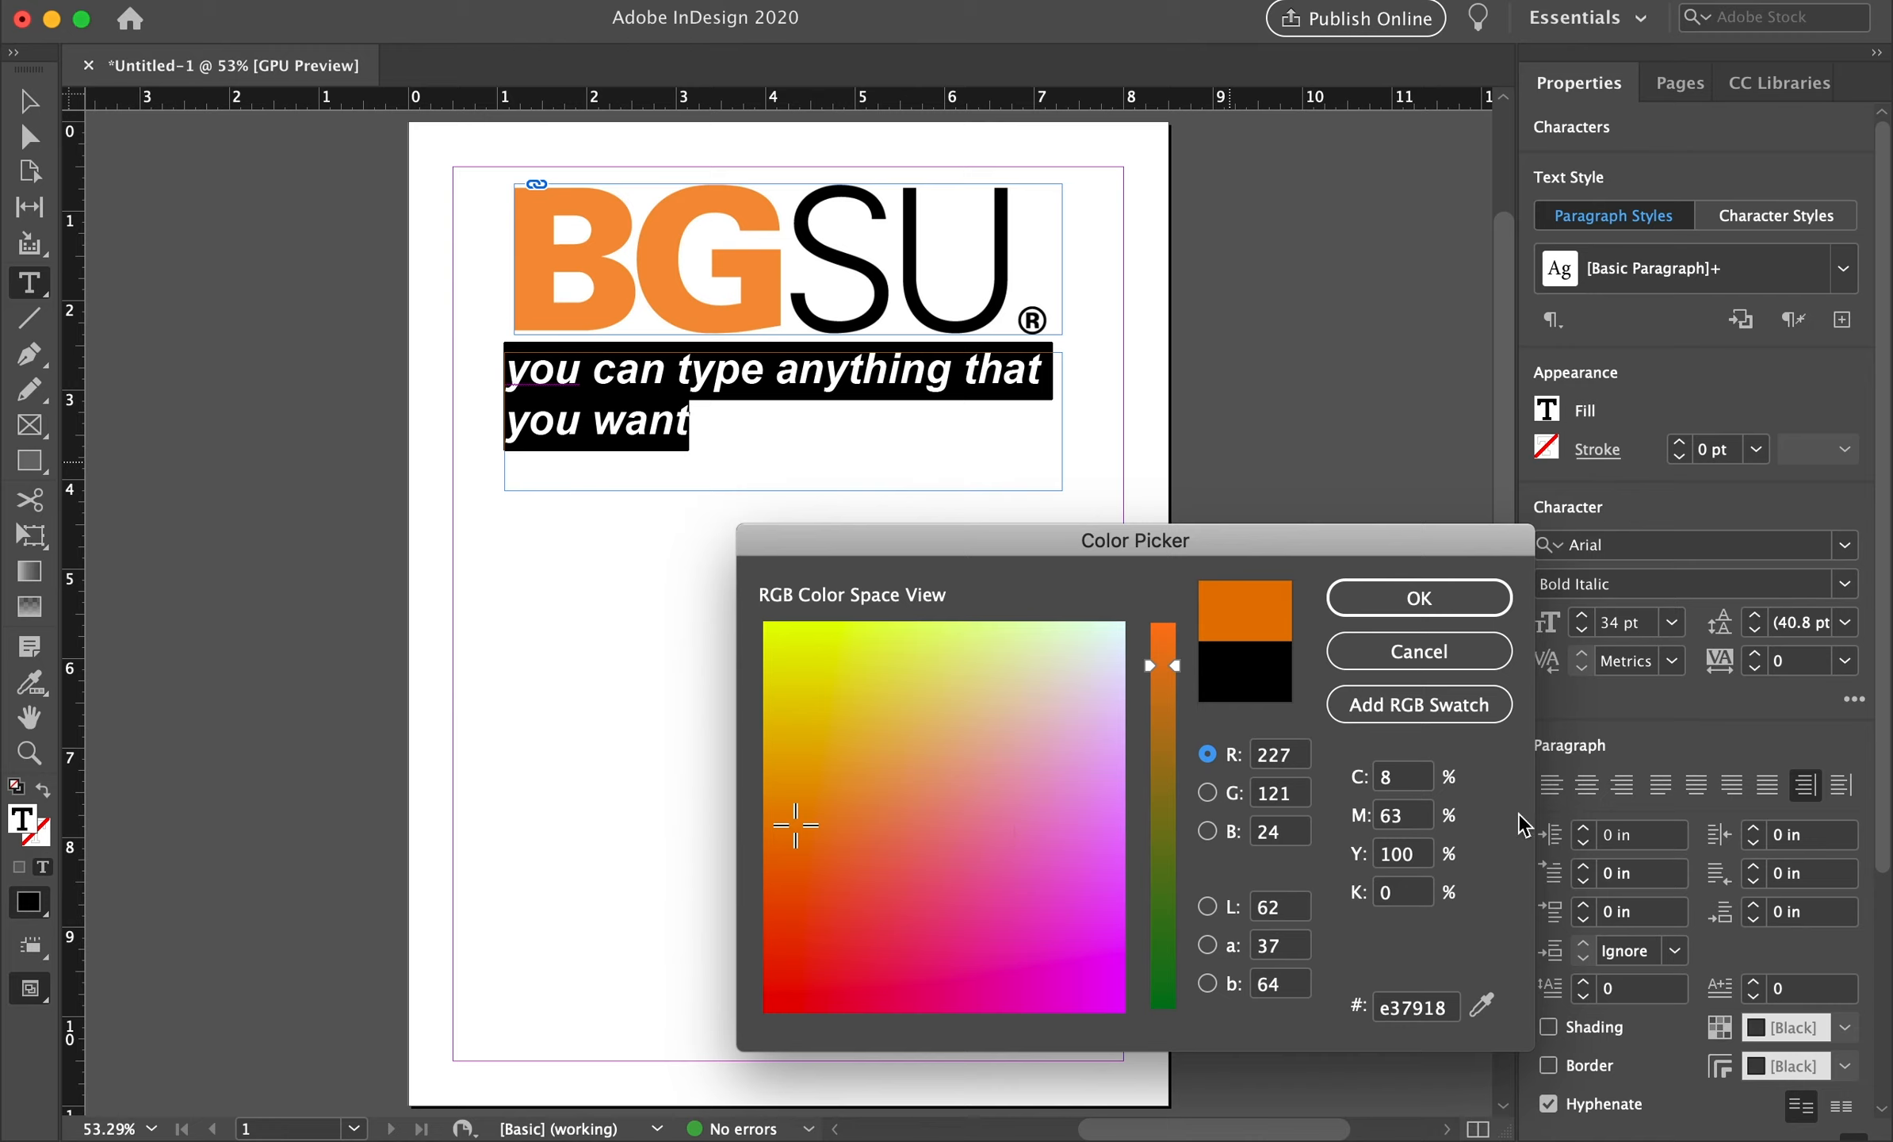
Sample the orange f39345 from the BGSU logo, apply it as the text fill, and deselect the text
left_click(1486, 1011)
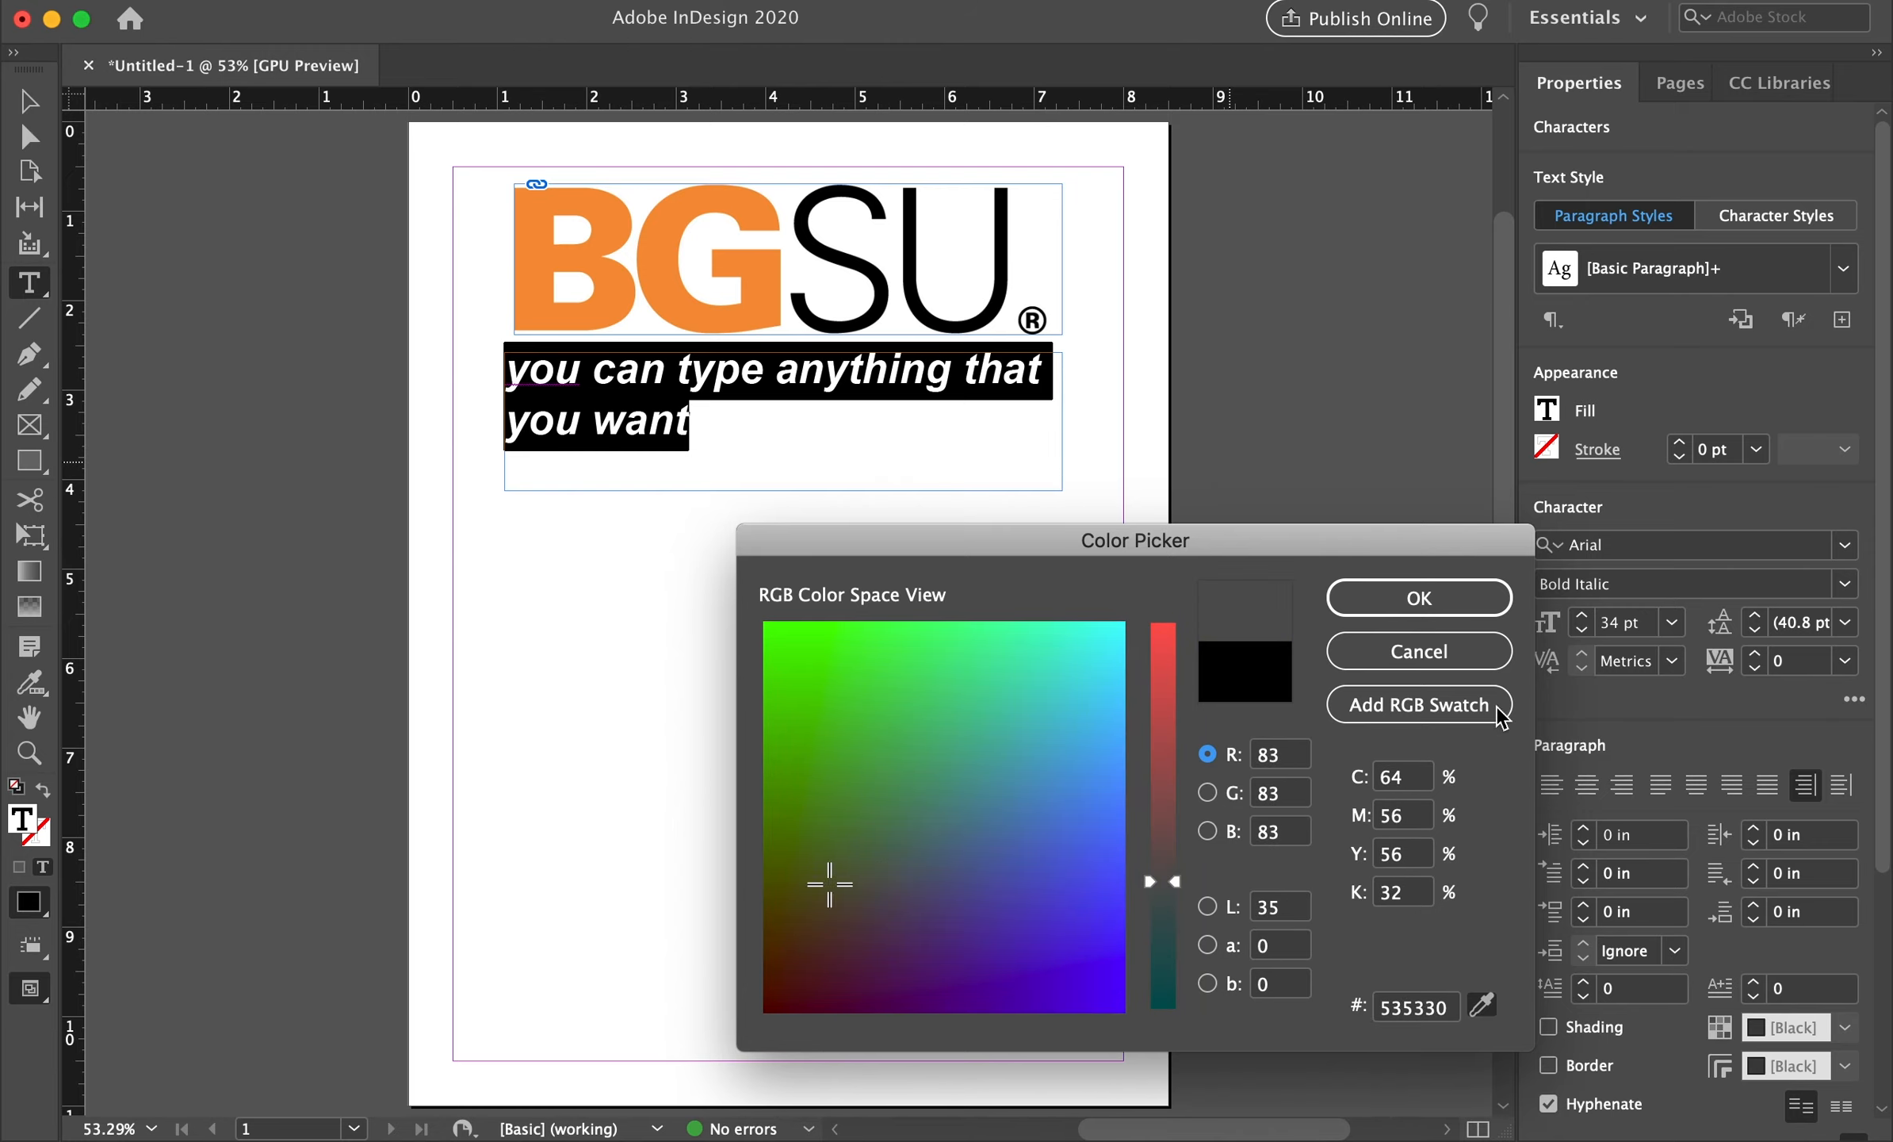
left_click(763, 308)
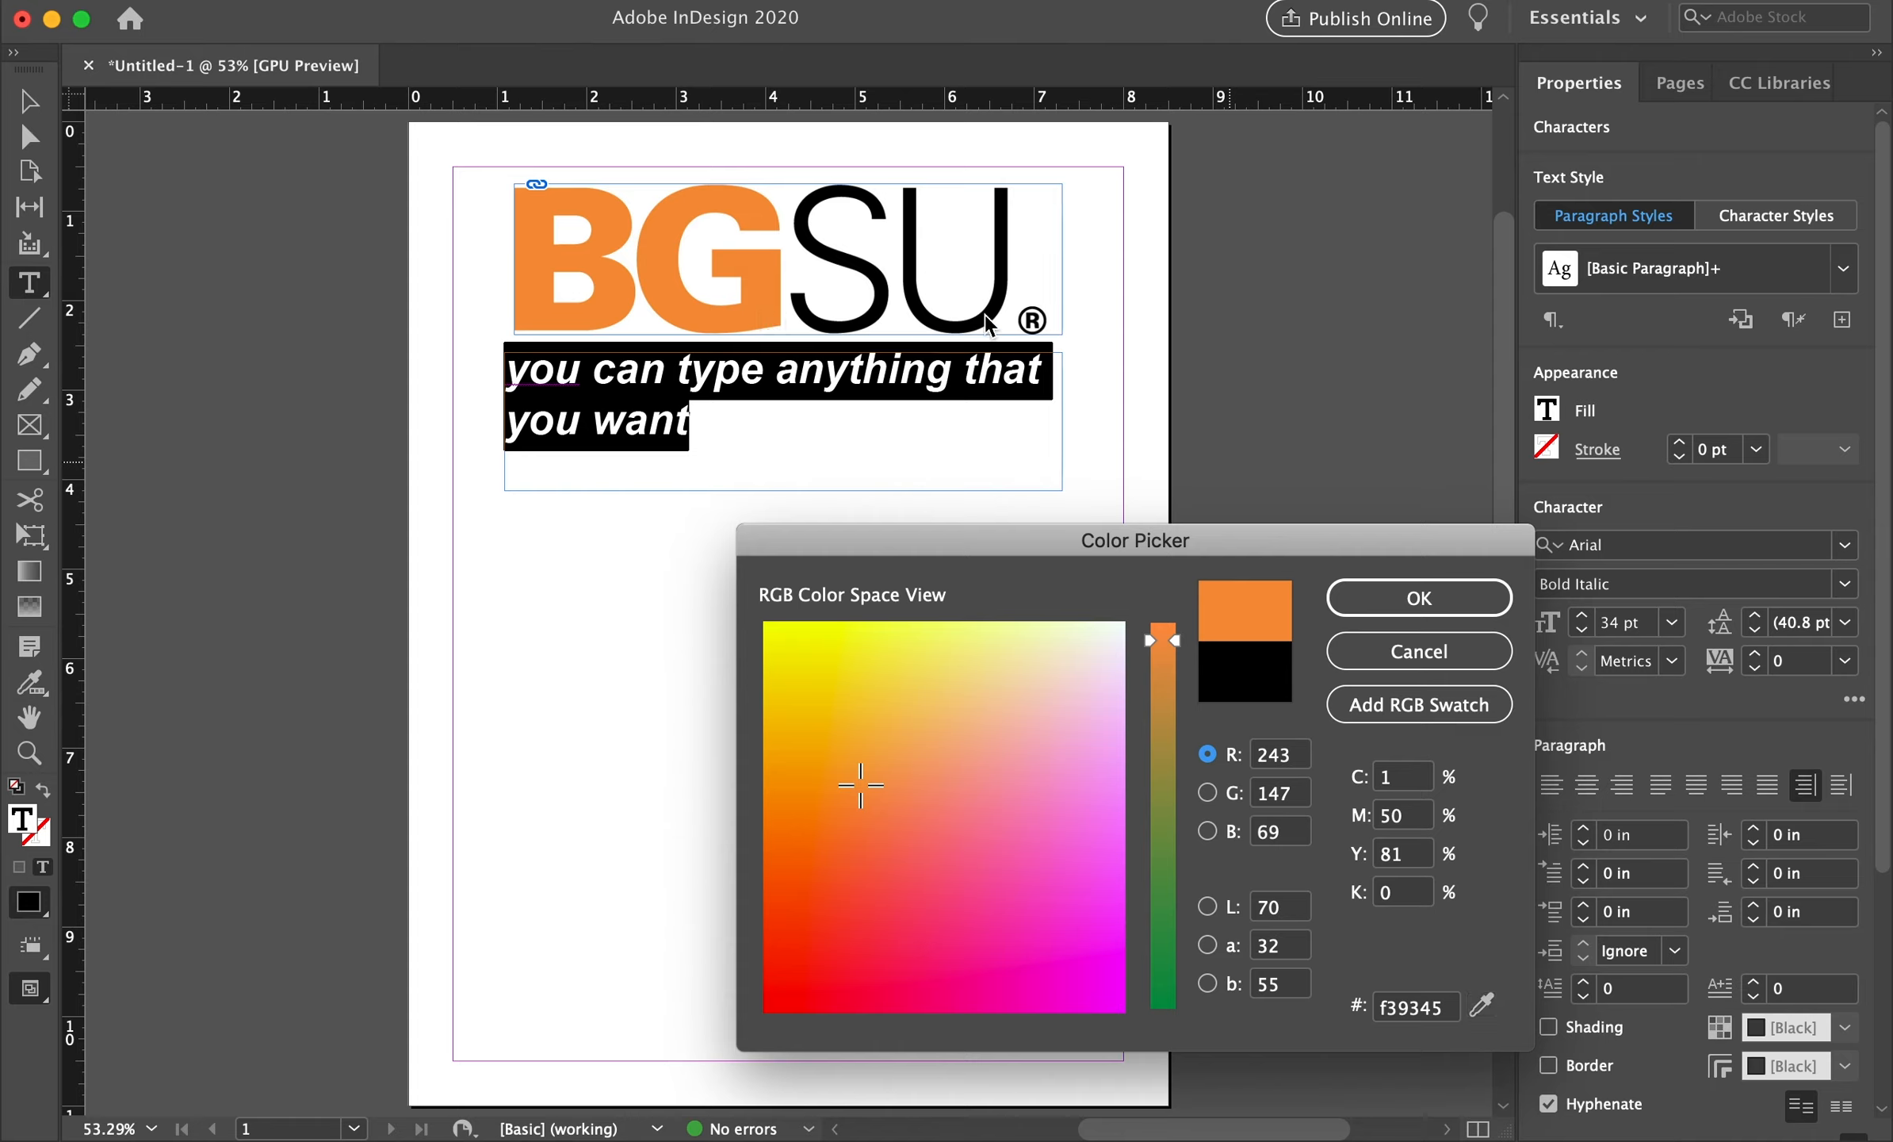
left_click(1473, 614)
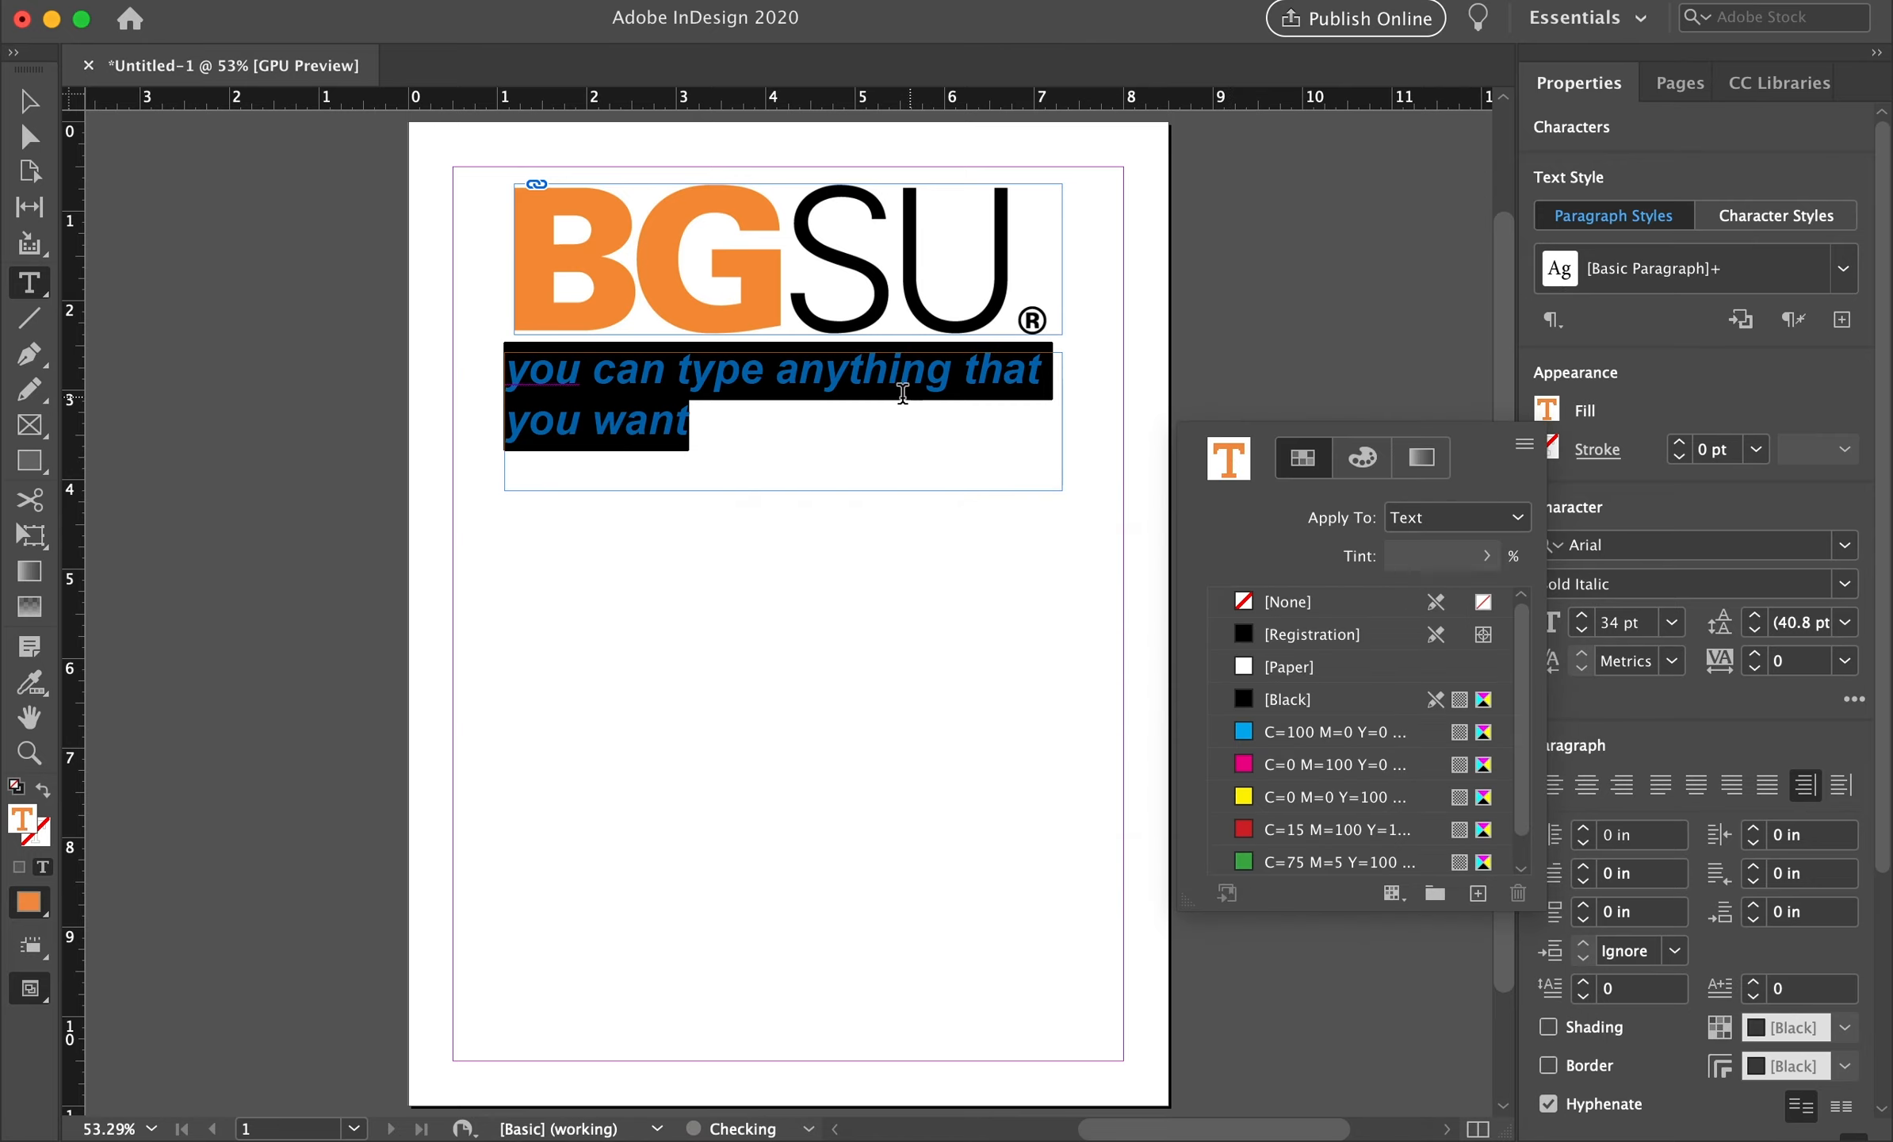
key("Escape")
key("Right")
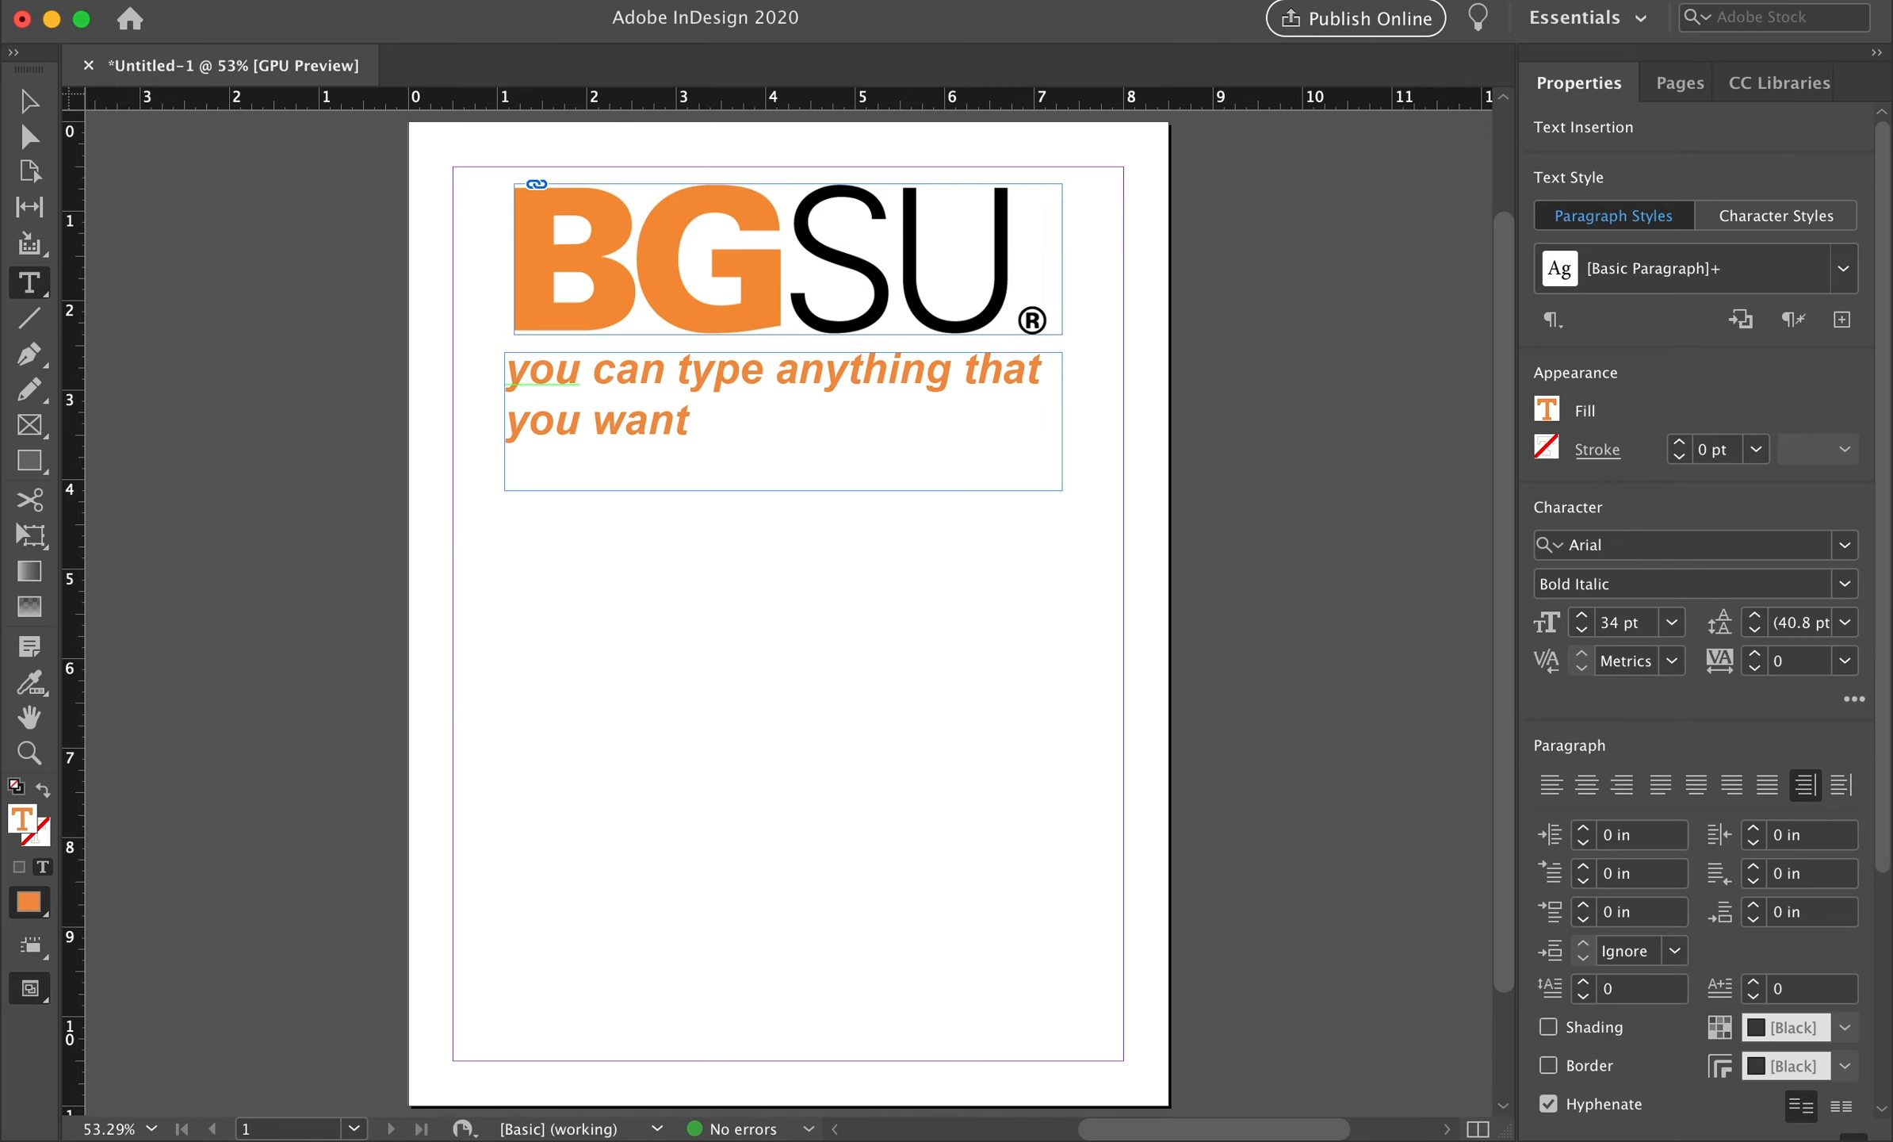
Show the Links panel in the workspace
left_click(670, 0)
mouse_move(763, 3)
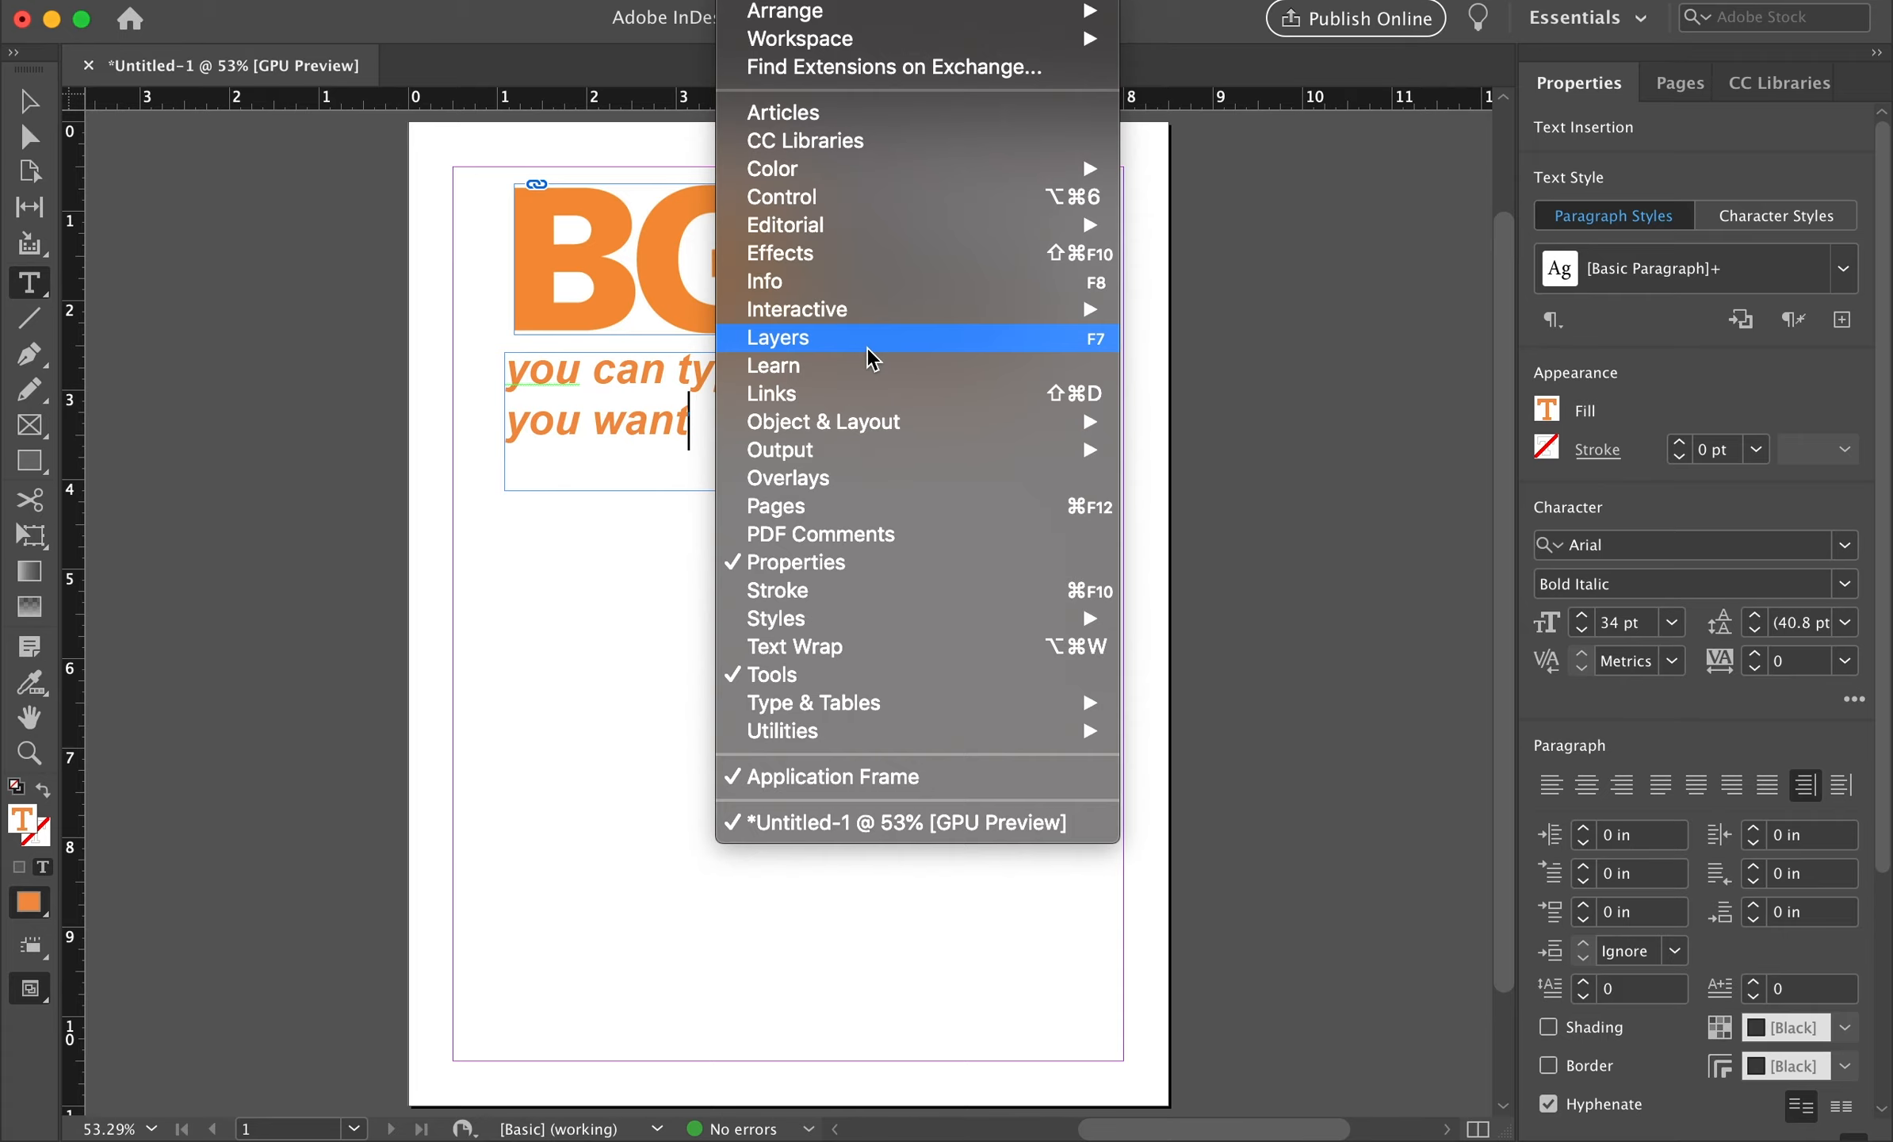
left_click(865, 399)
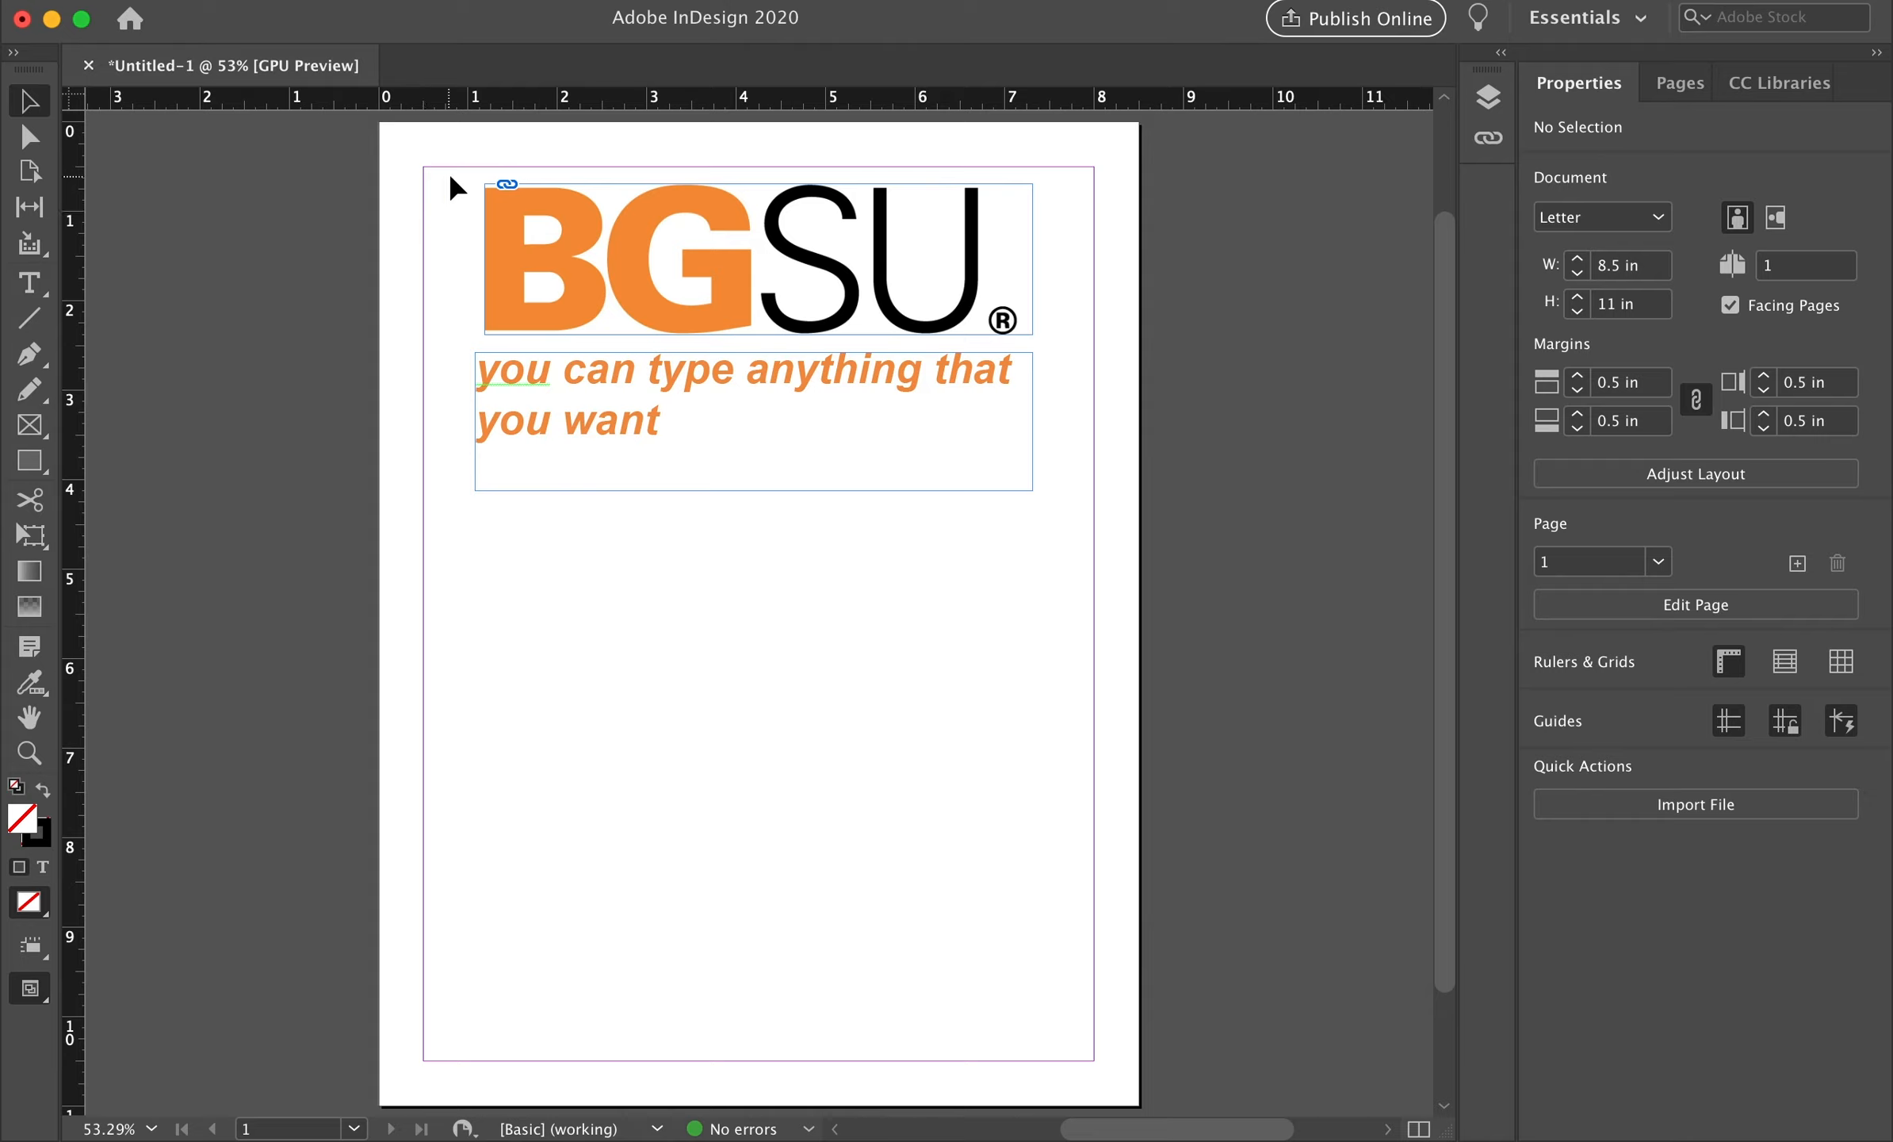
Draw a rectangle about 6.88 by 3.43 in around the logo and text, and set its stroke color to purple 8260c2
left_click(36, 473)
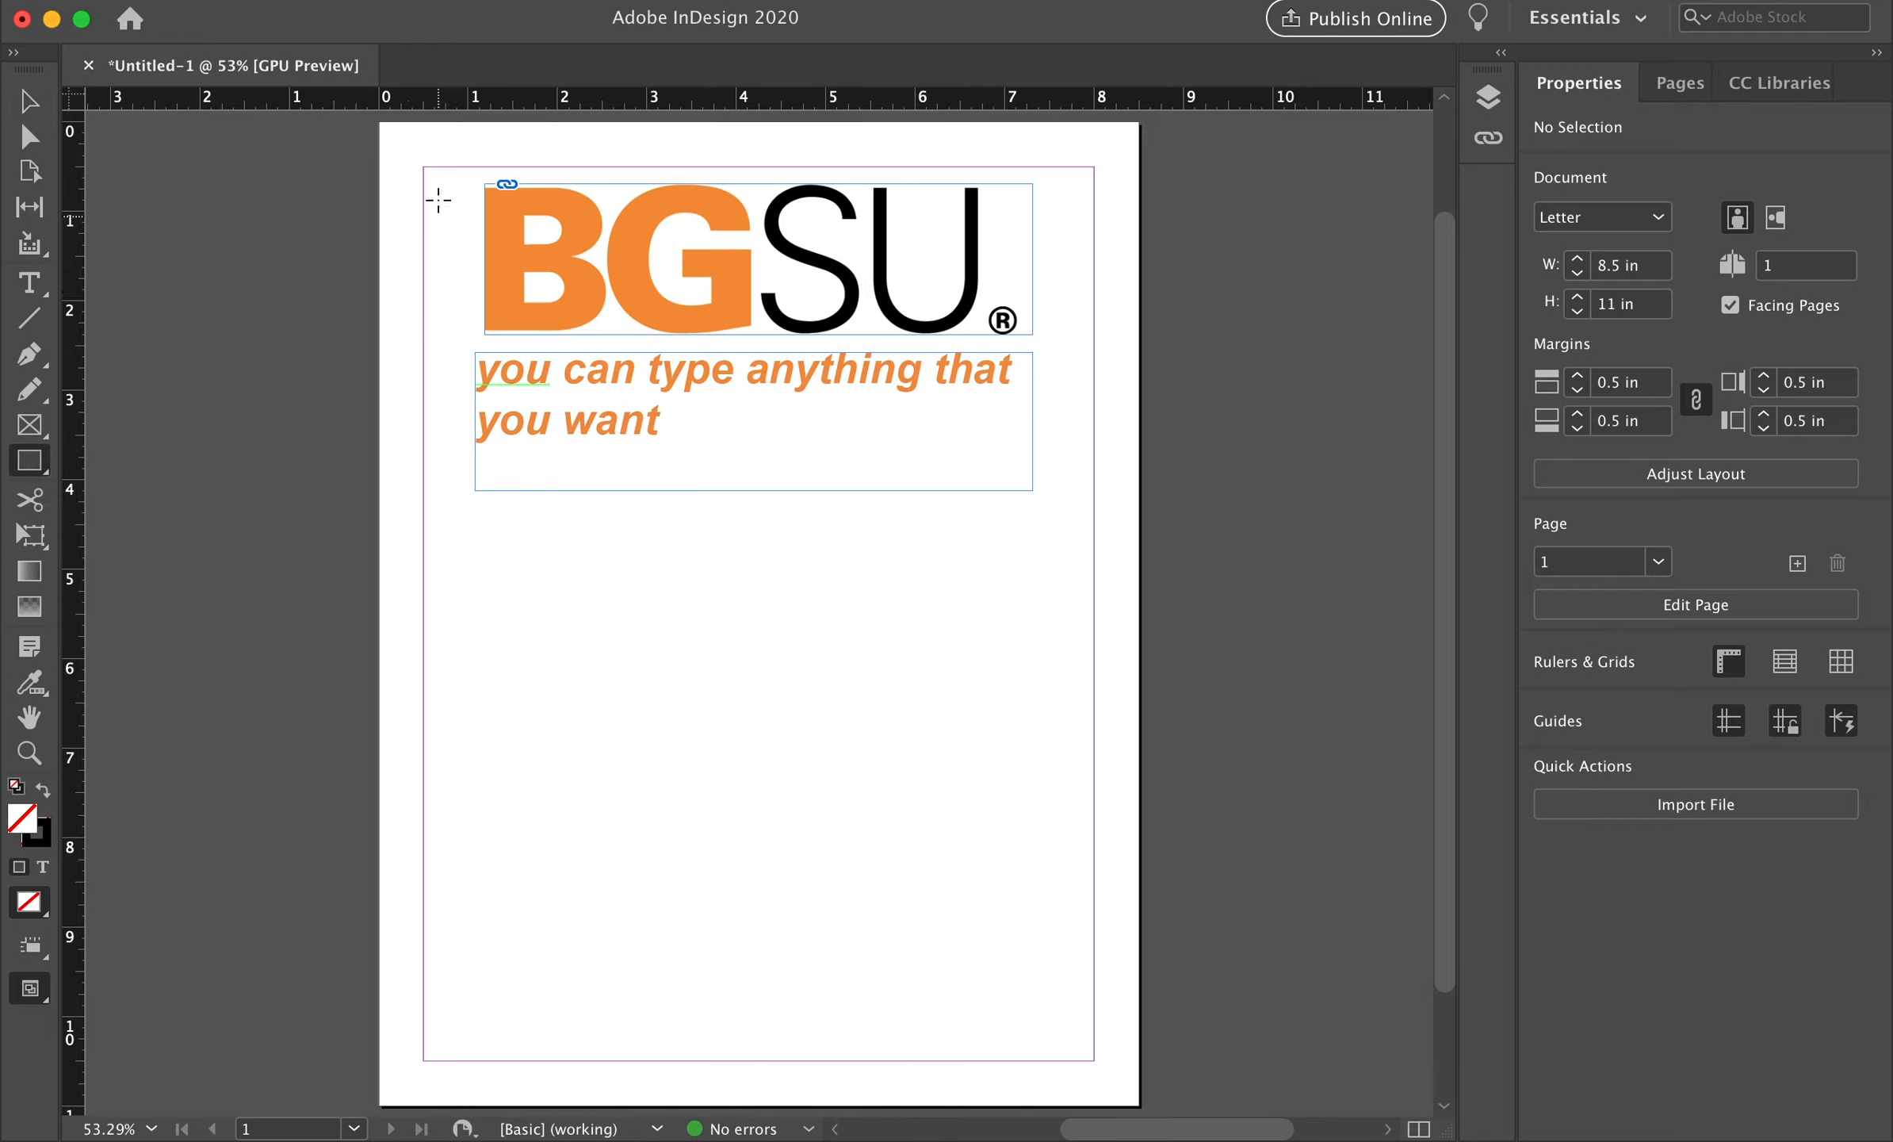
left_click_drag(435, 184, 1053, 492)
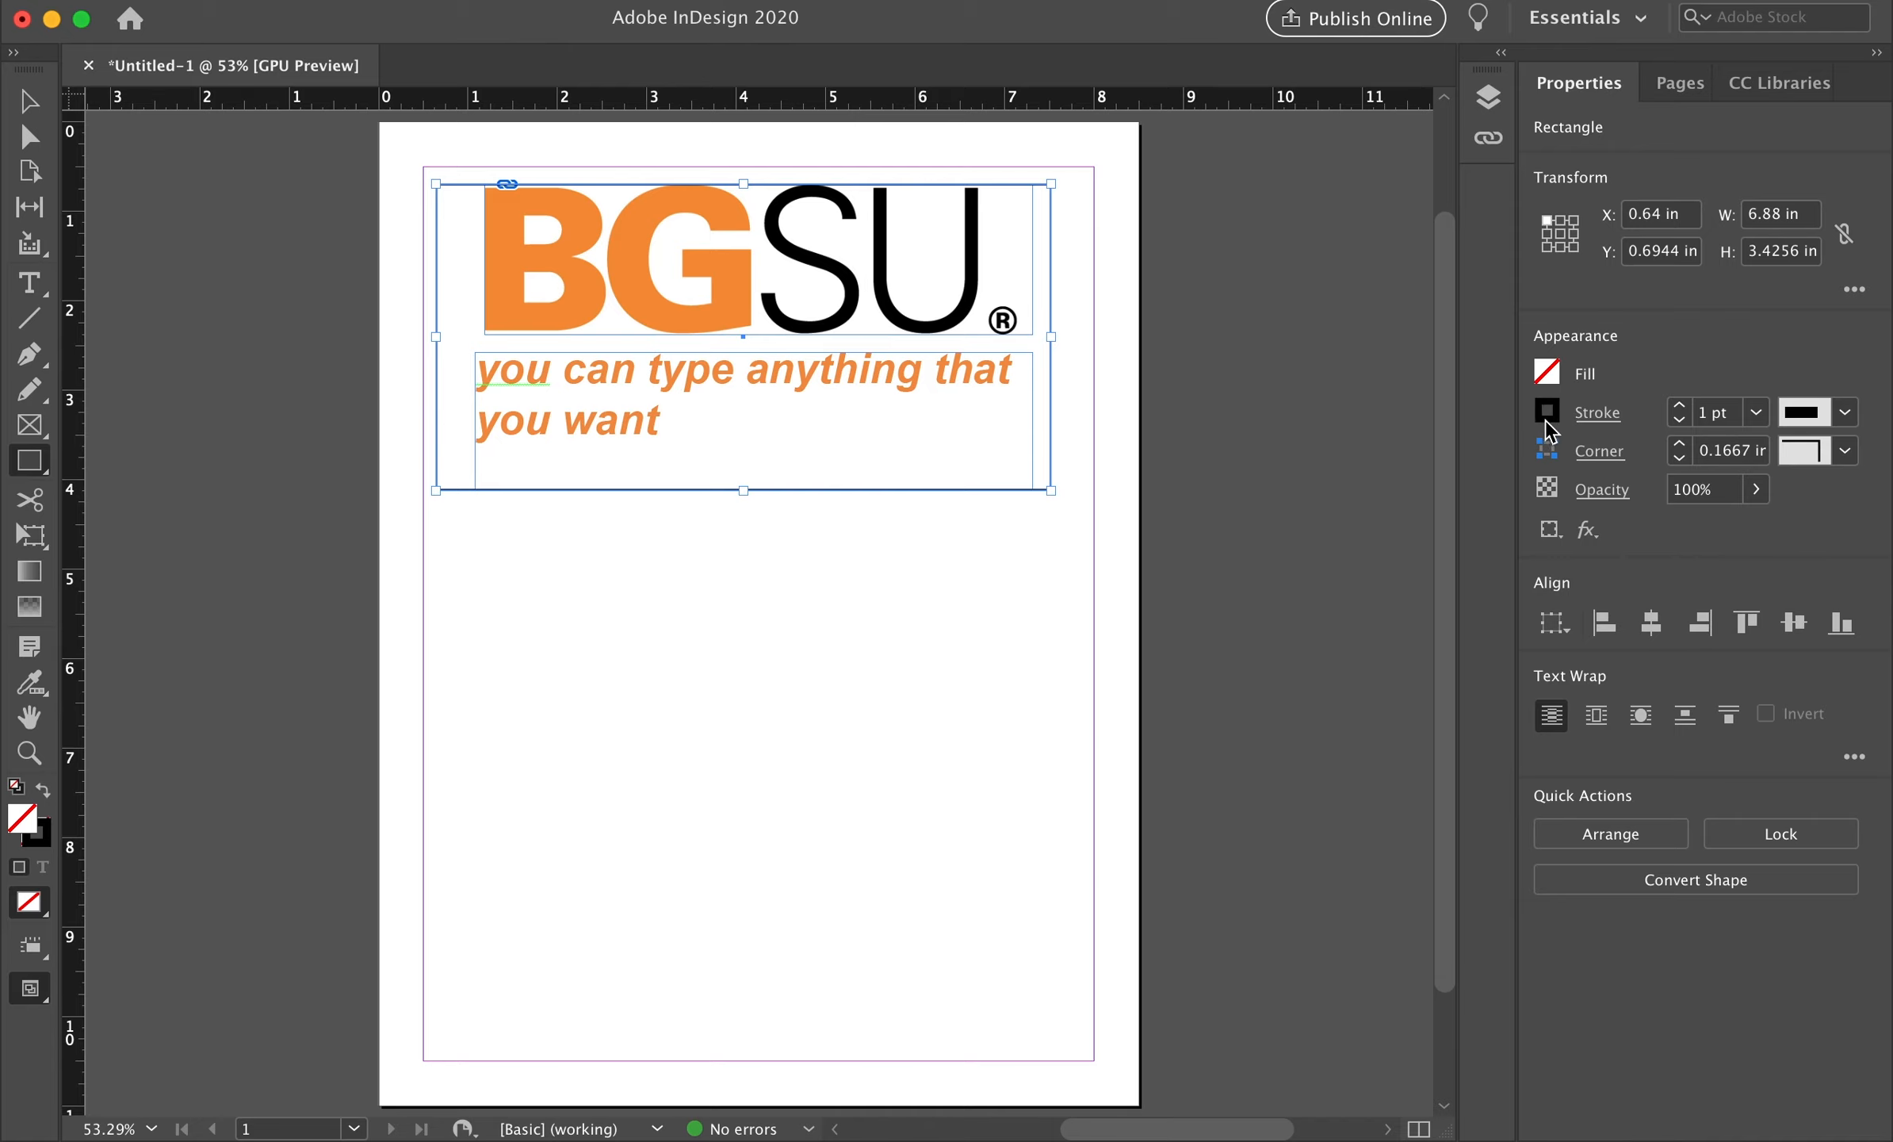
left_click(1546, 413)
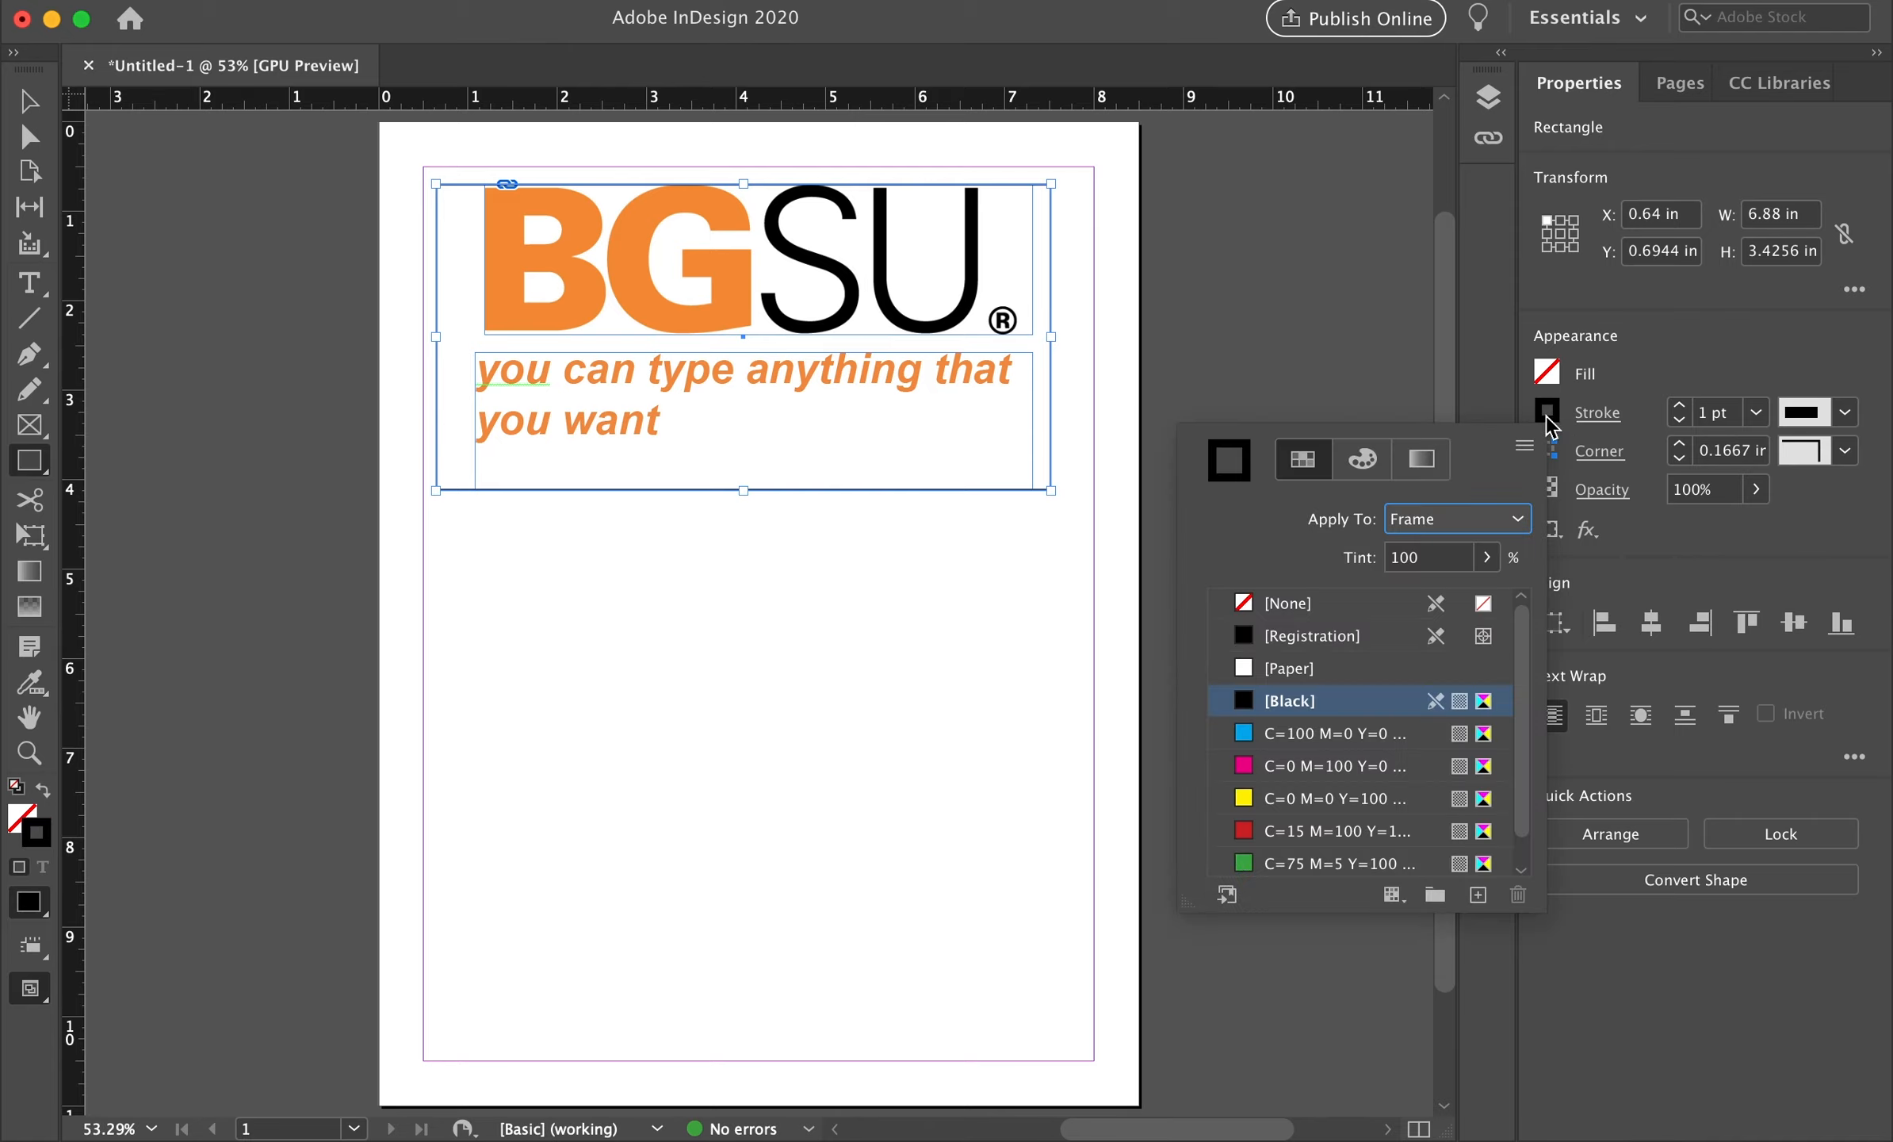
double_click(1221, 470)
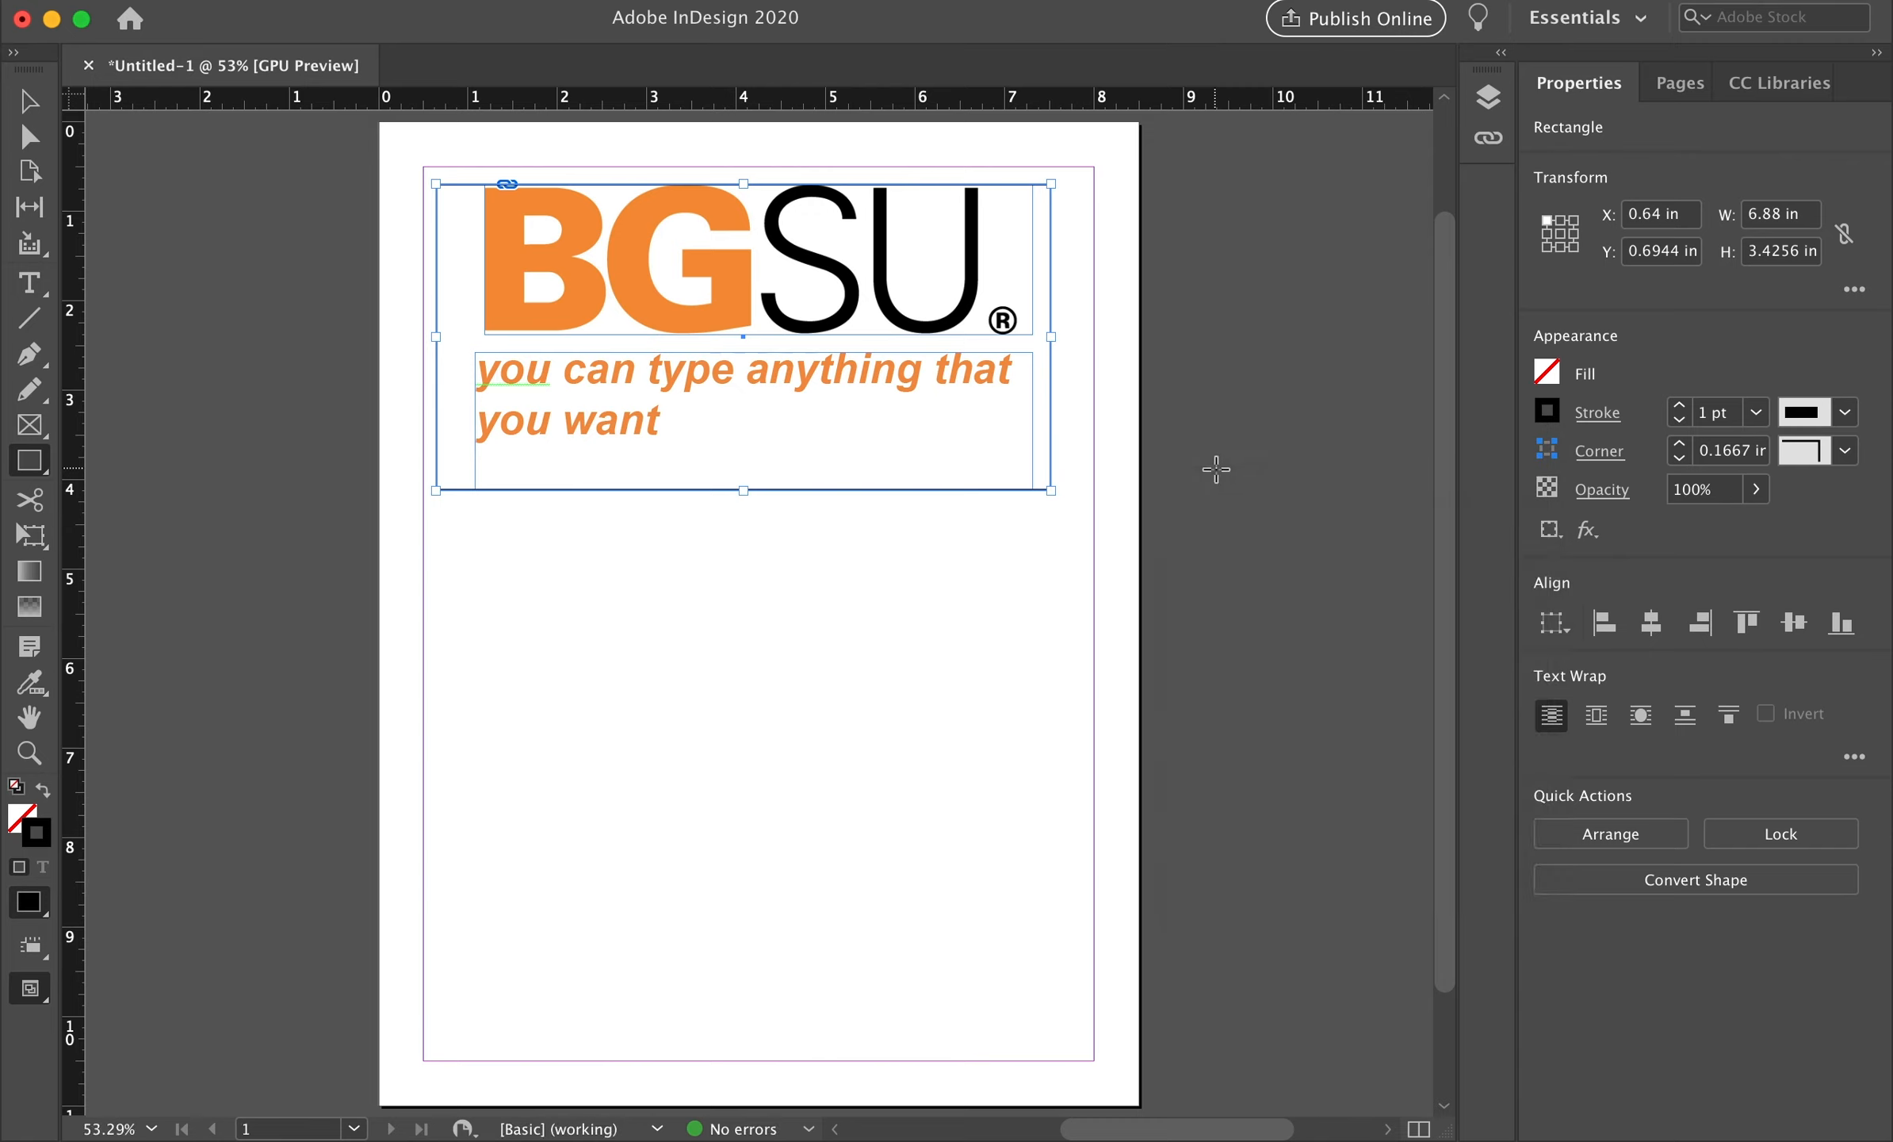
mouse_move(915, 852)
left_mouse_down()
mouse_move(984, 655)
mouse_move(1037, 767)
mouse_move(1036, 863)
left_mouse_up()
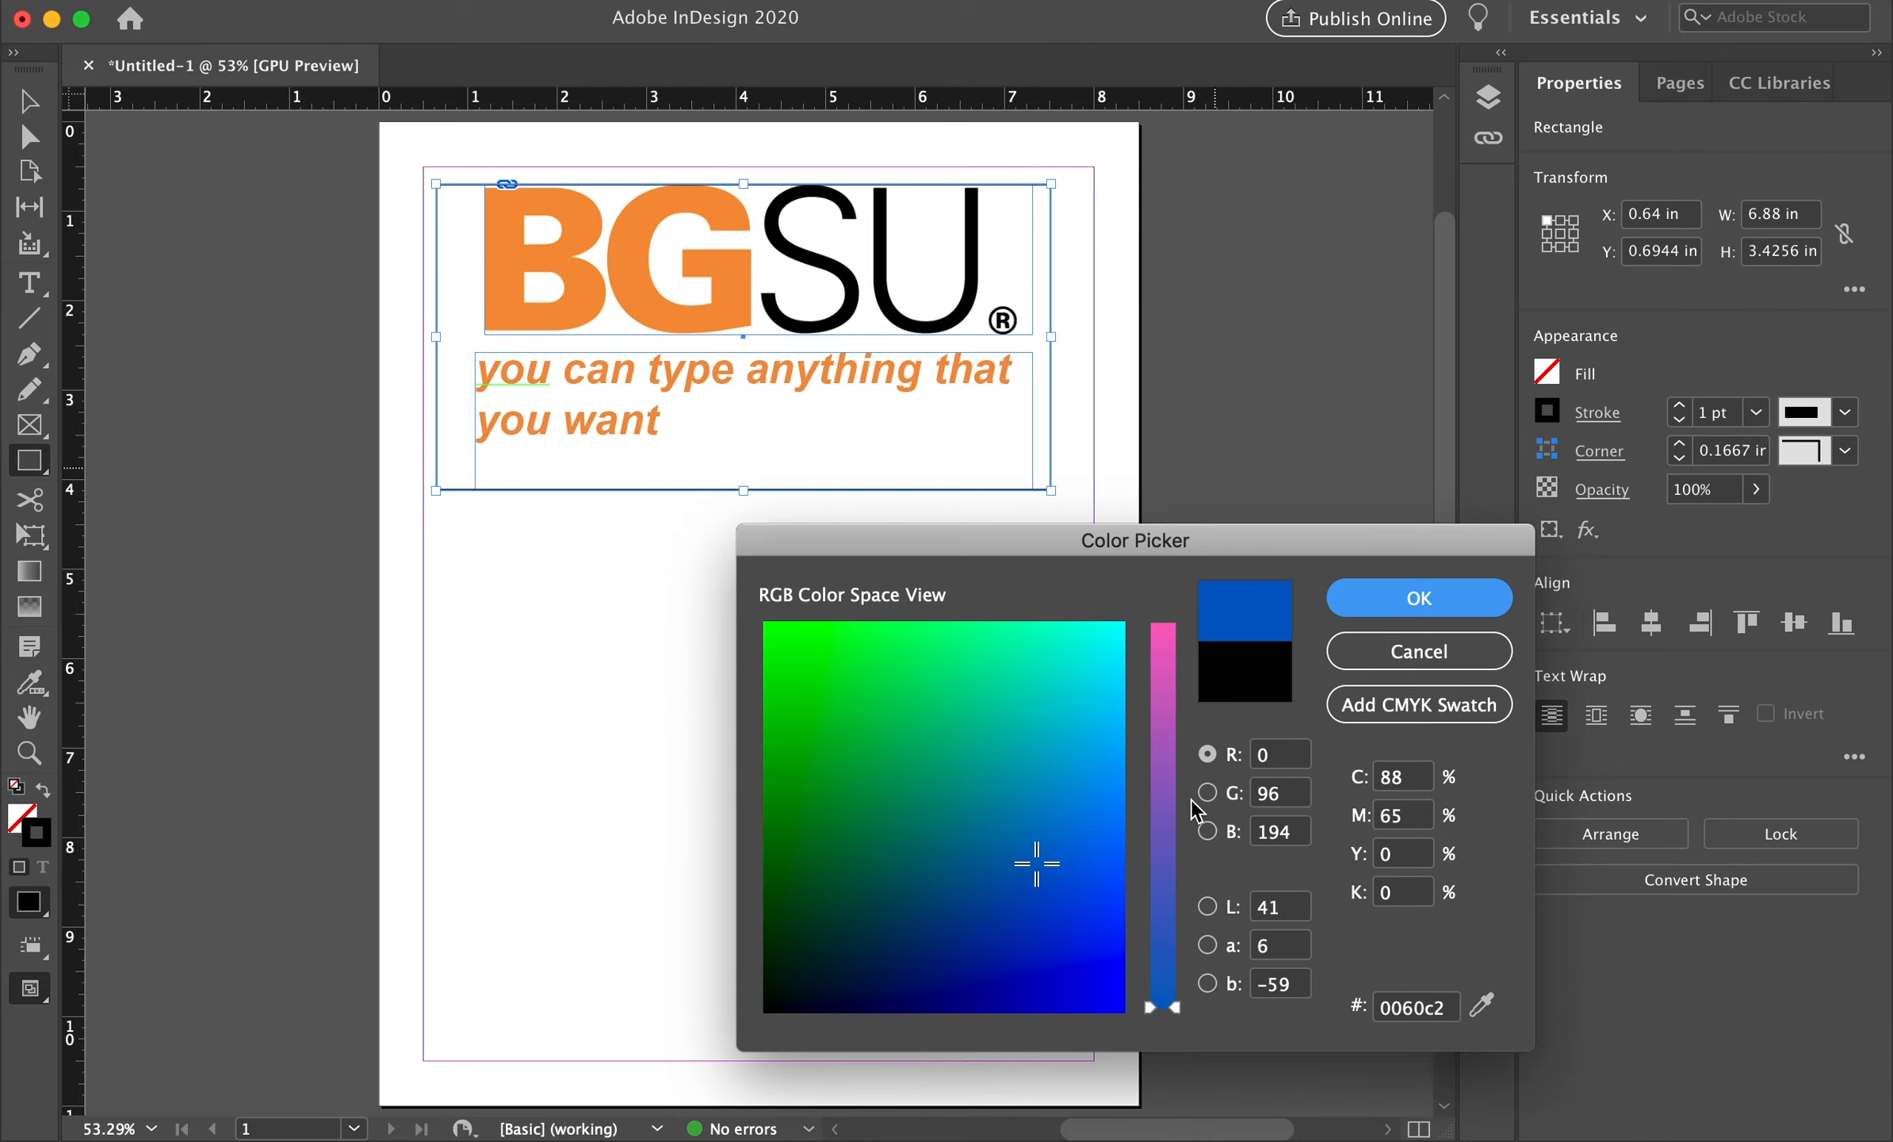
left_click(1151, 812)
left_click(1455, 595)
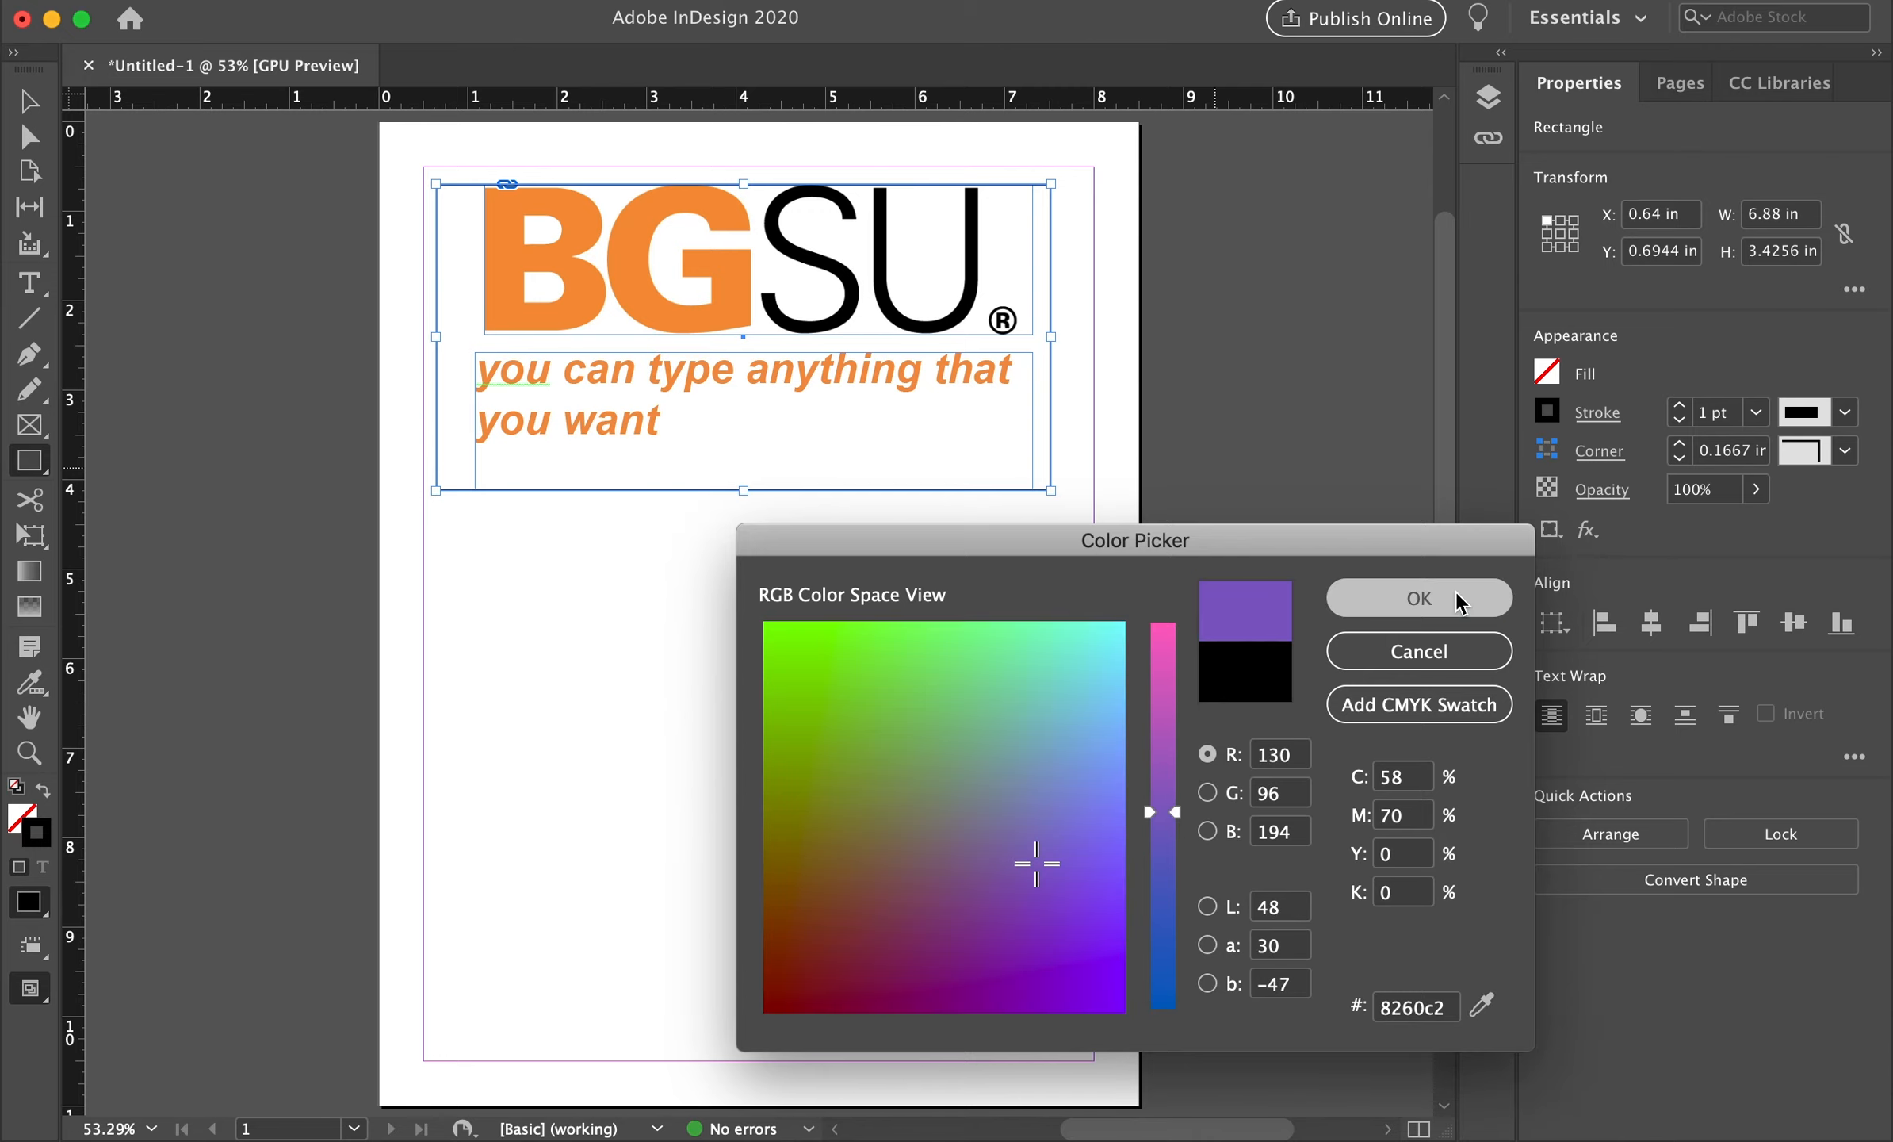
Try thick stroke weights on the rectangle and reduce the weight to 3 pt
left_click(1685, 406)
left_click(1685, 406)
left_click(1685, 406)
left_click(1684, 406)
left_click(1684, 406)
left_click(1685, 406)
left_click(1685, 406)
left_click(1684, 406)
left_click(1685, 406)
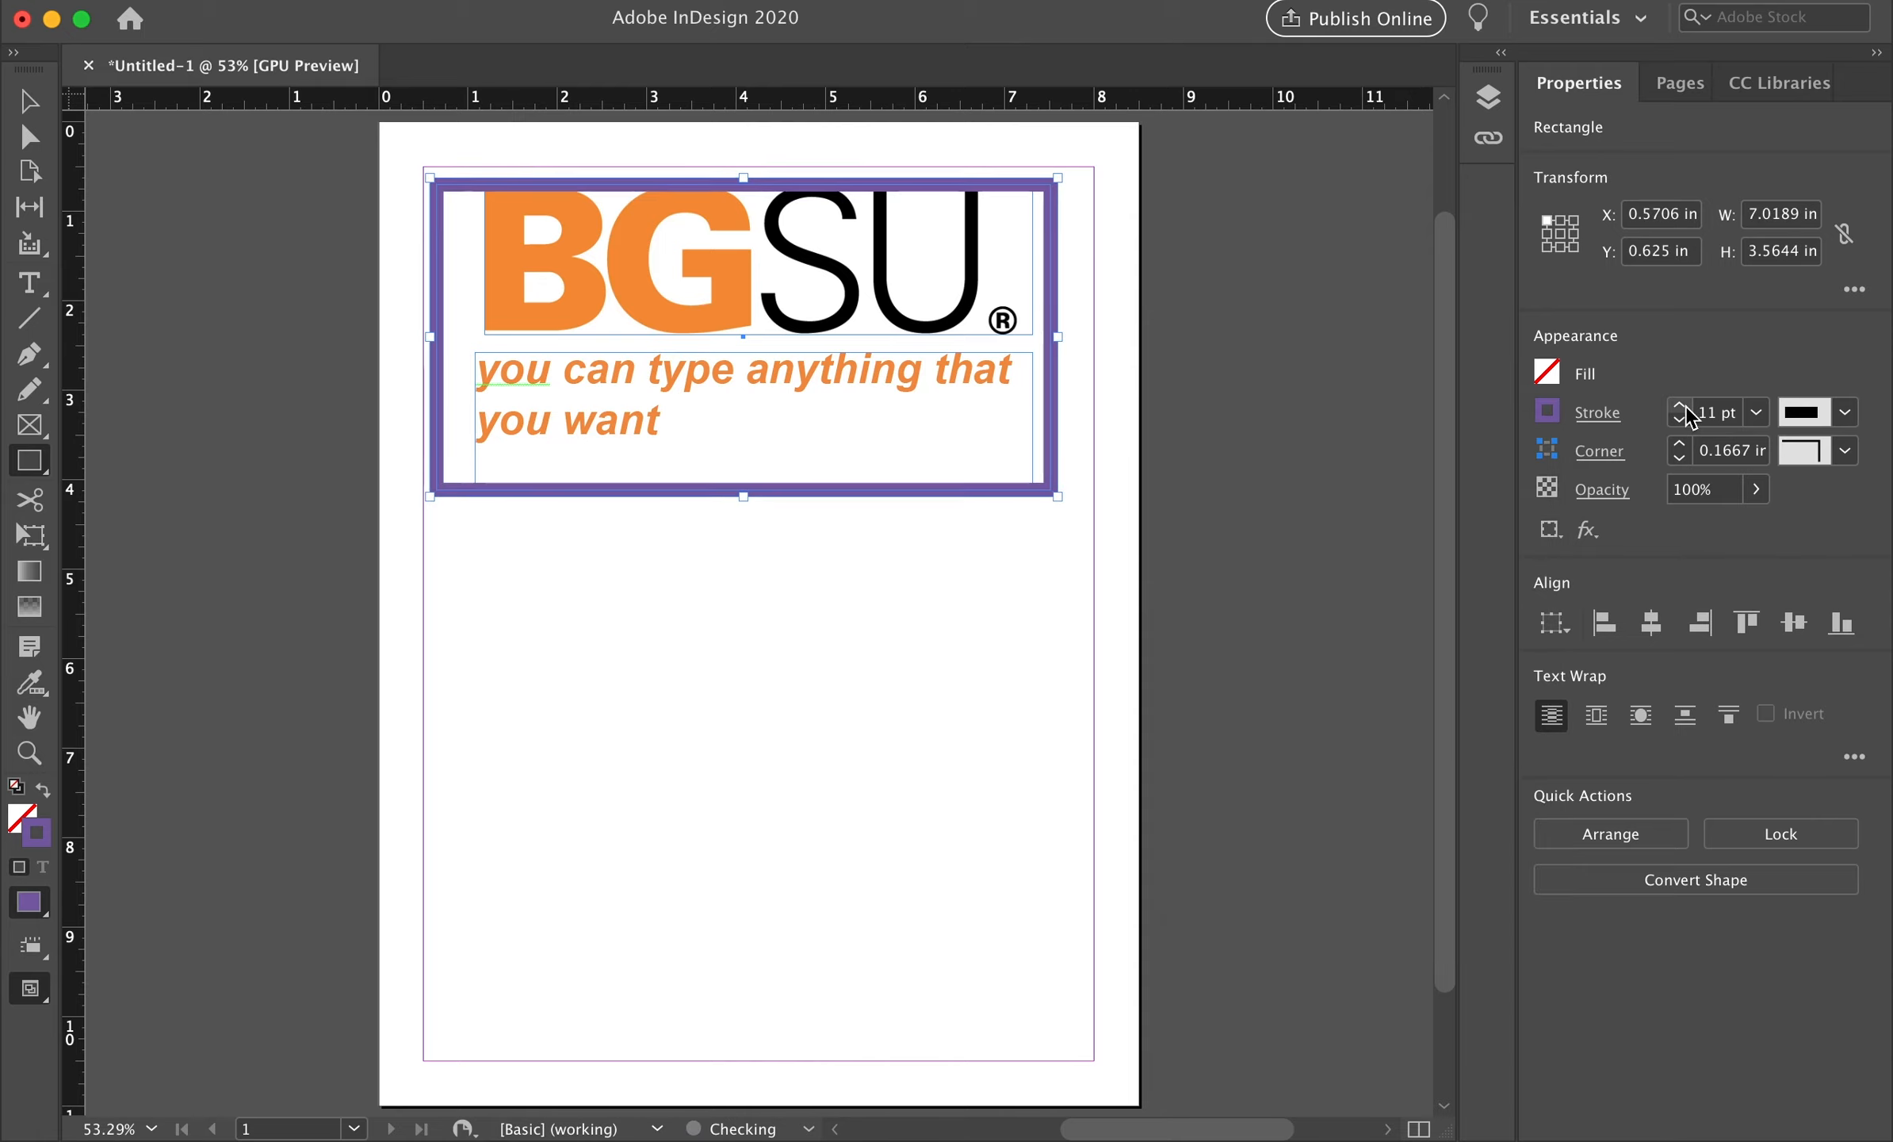
left_click(1685, 406)
left_click(1685, 406)
left_click(1685, 406)
left_click(1684, 422)
left_click(1685, 422)
left_click(1685, 422)
left_click(1685, 422)
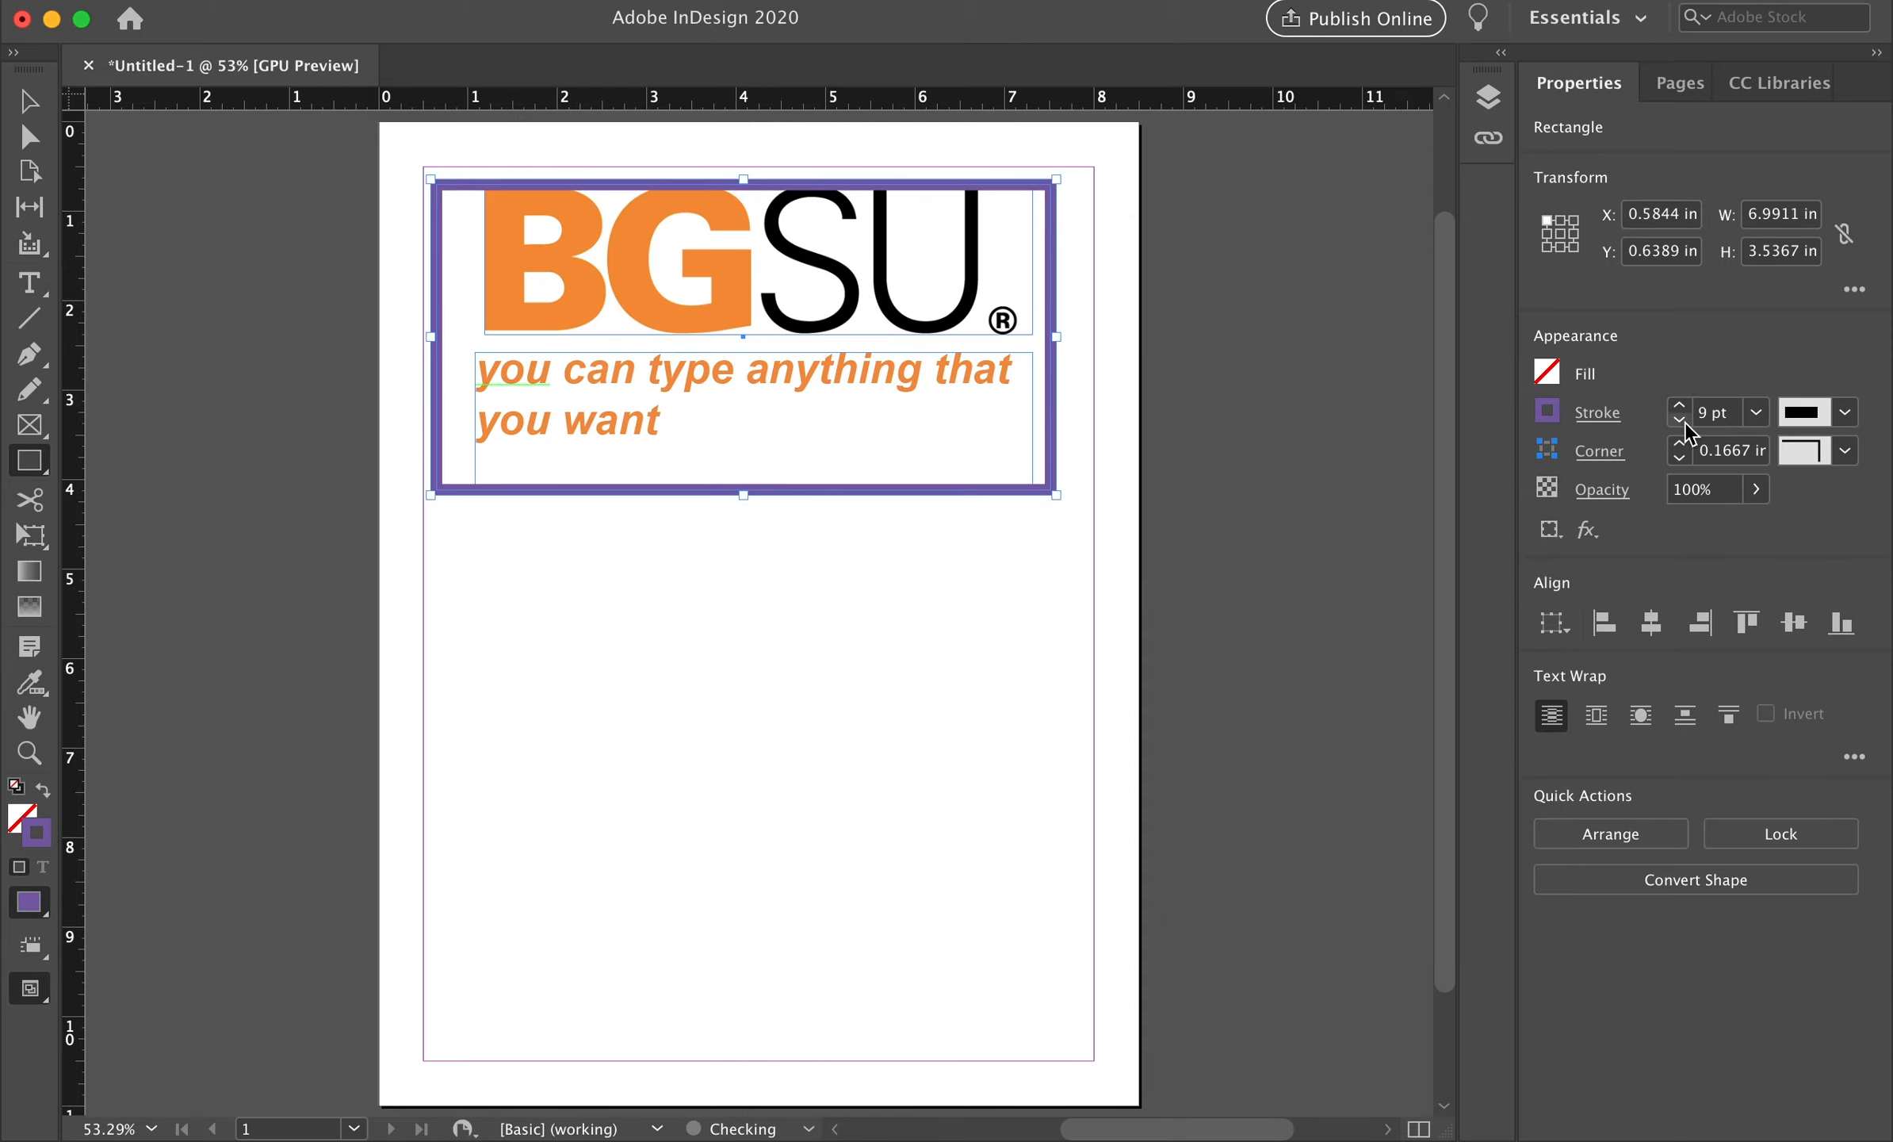
left_click(1684, 421)
left_click(1684, 422)
left_click(1685, 422)
left_click(1685, 421)
left_click(1685, 422)
left_click(1685, 421)
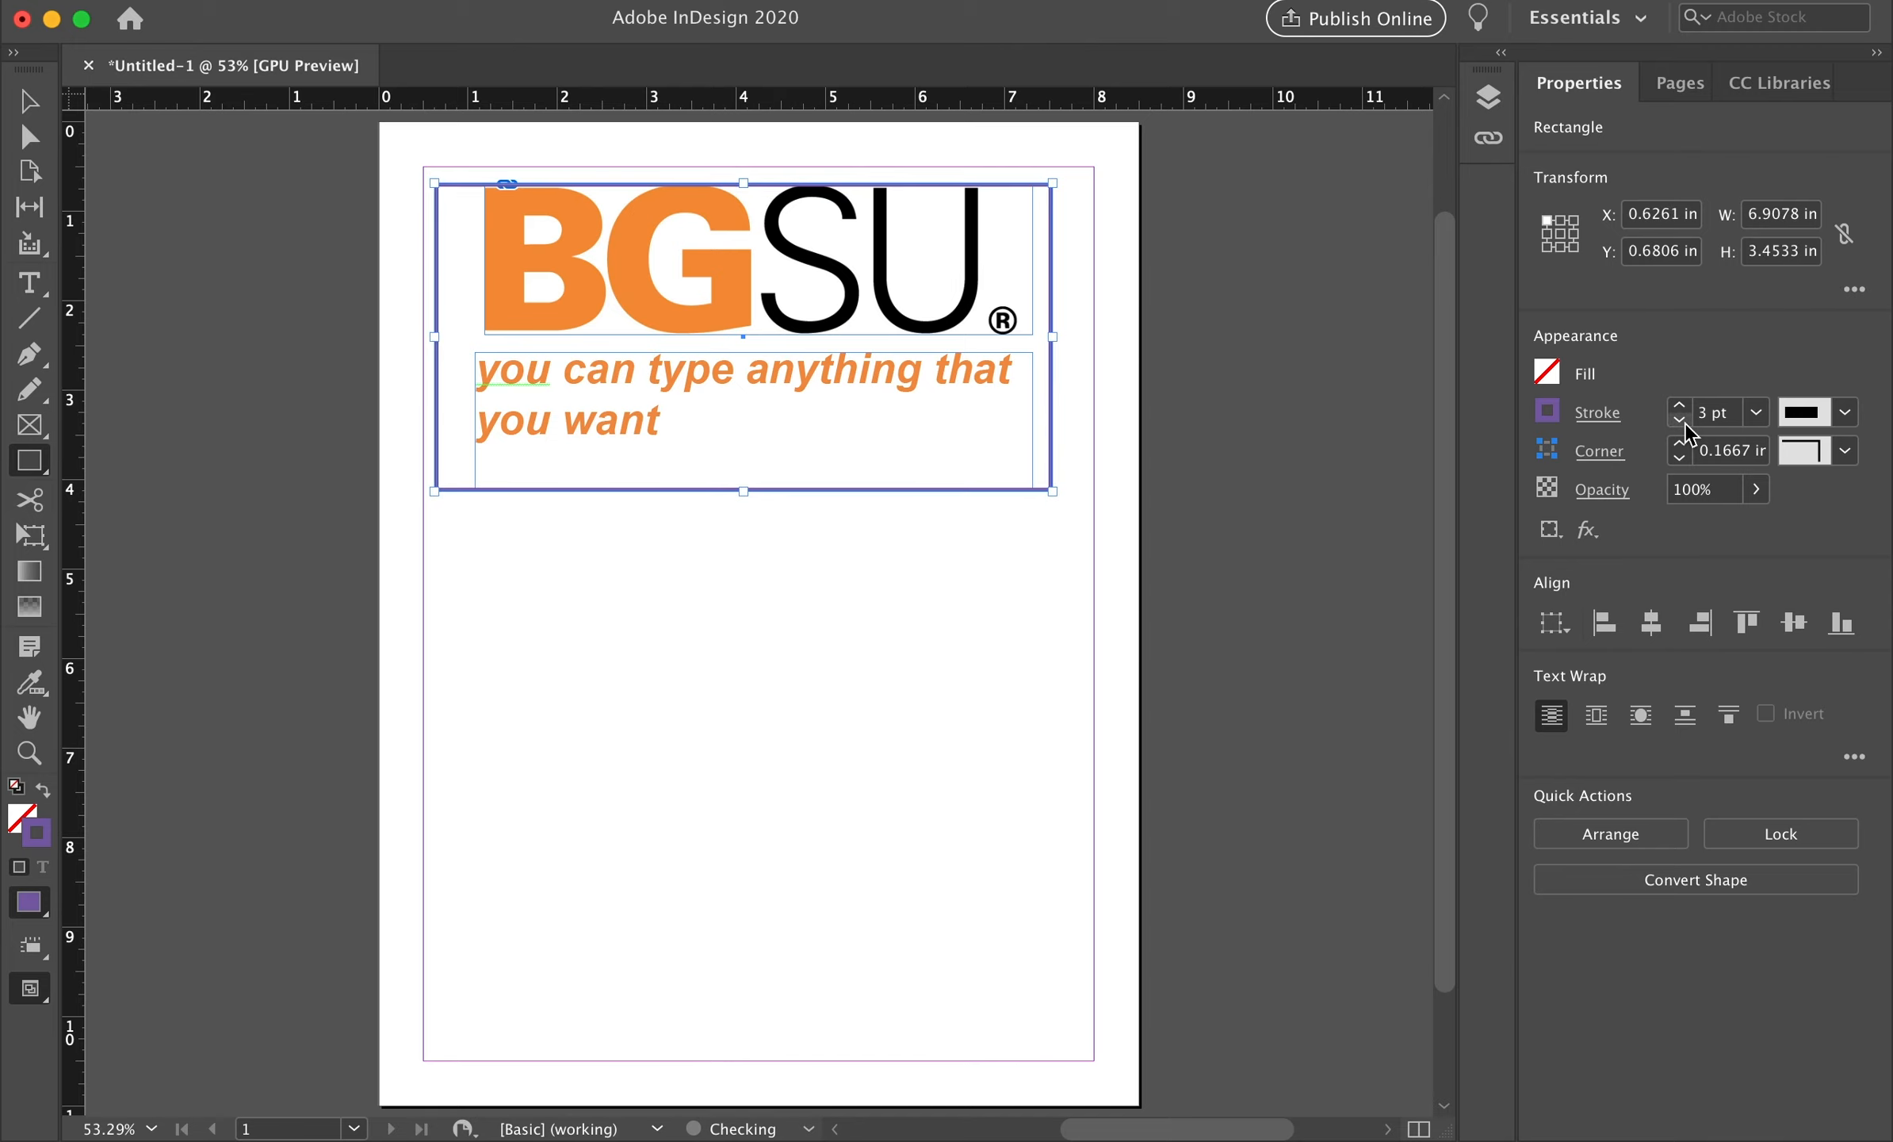
Change the rectangle's stroke type to White Diamond and increase its weight to 13 pt
left_click(1825, 420)
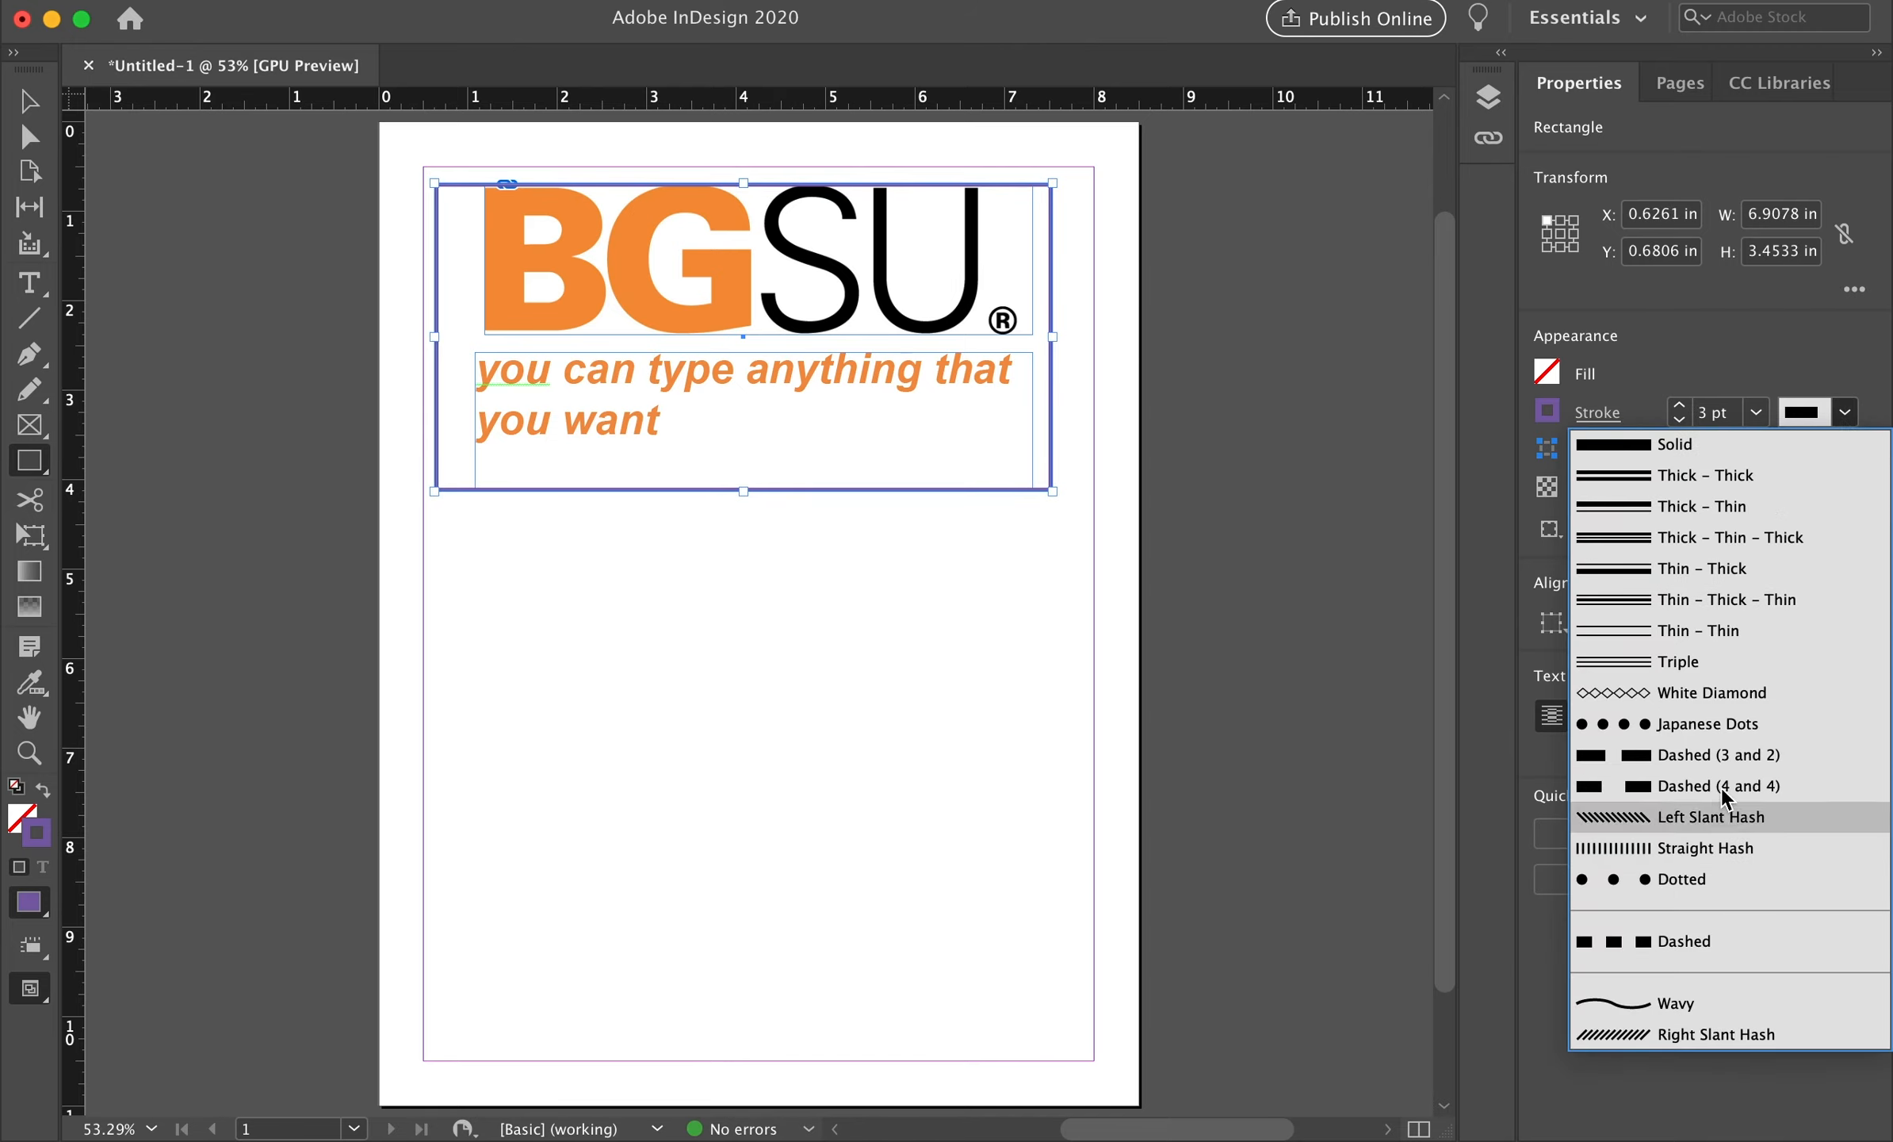
left_click(1713, 693)
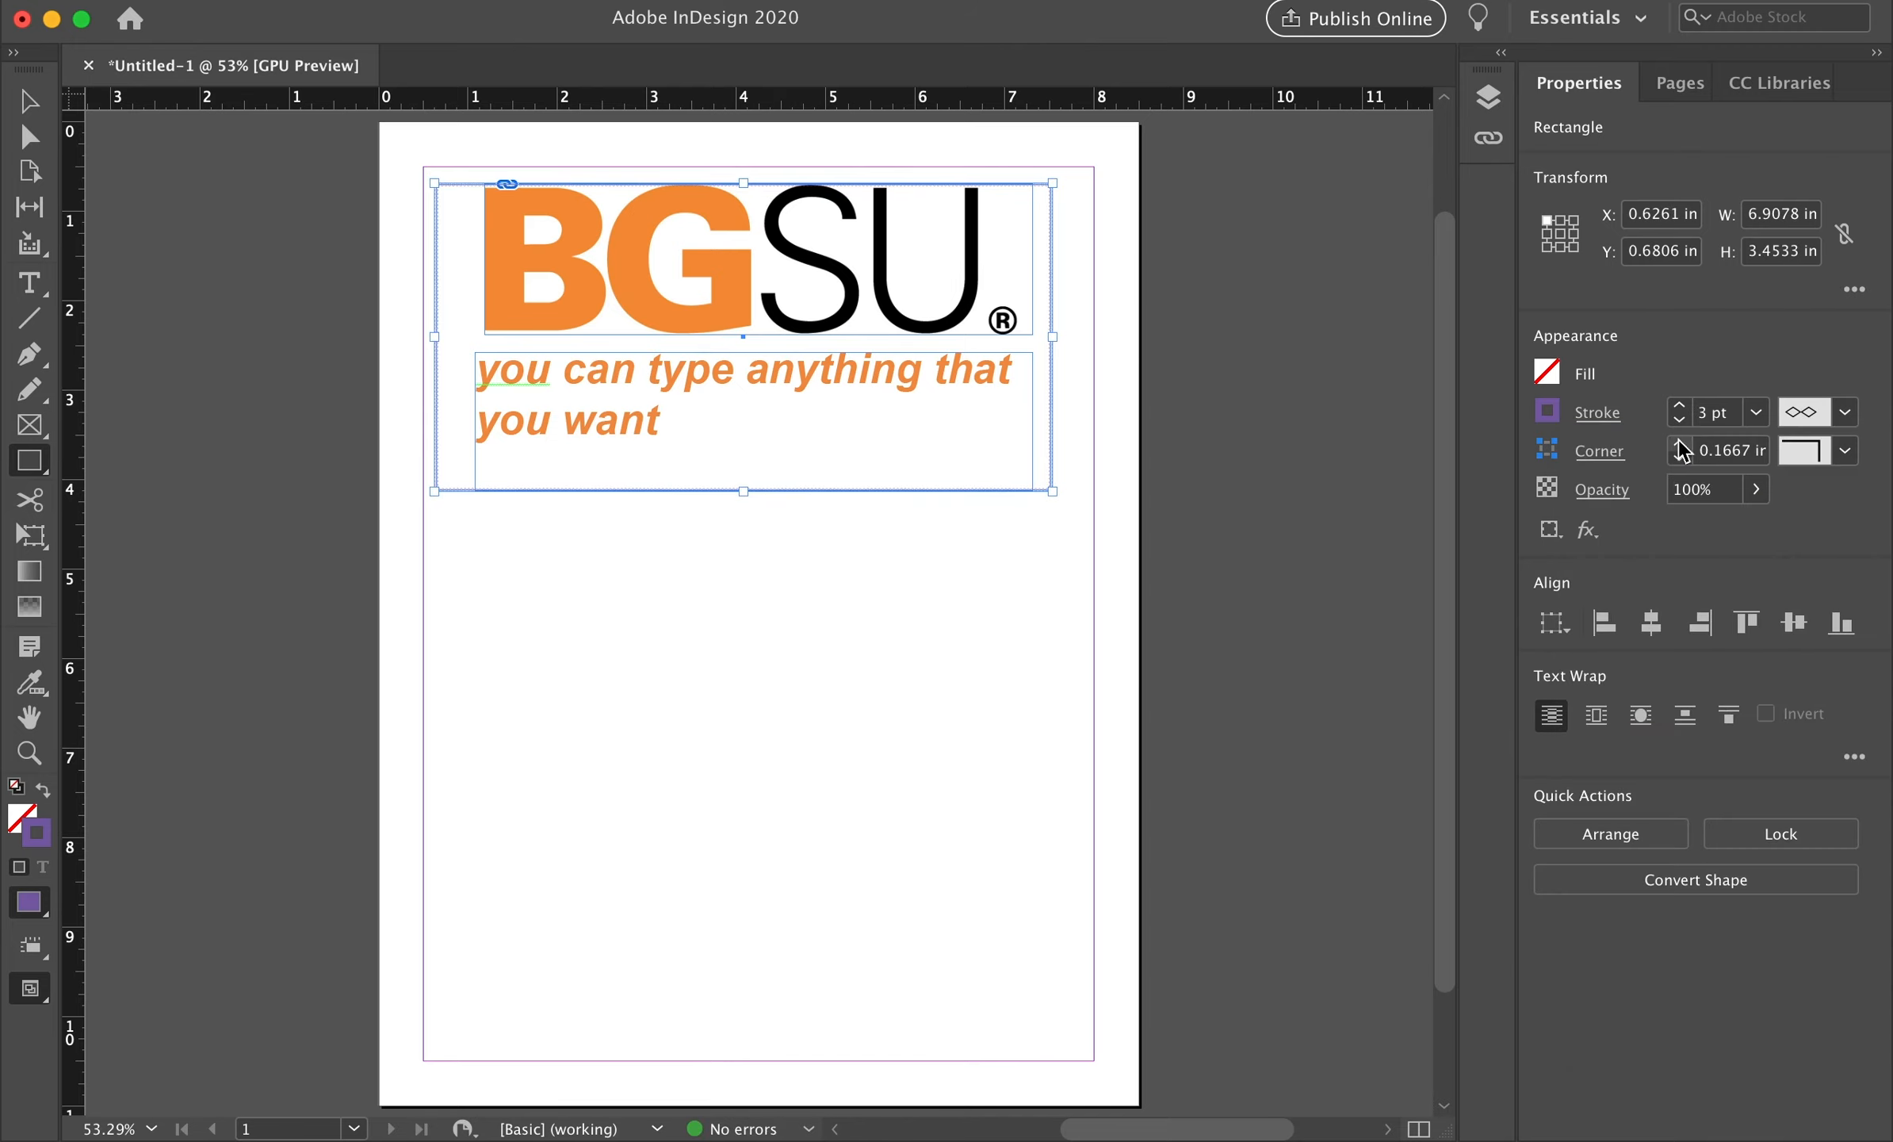
left_click(1682, 405)
left_click(1681, 406)
left_click(1681, 406)
left_click(1681, 406)
left_click(1682, 406)
left_click(1682, 406)
left_click(1682, 406)
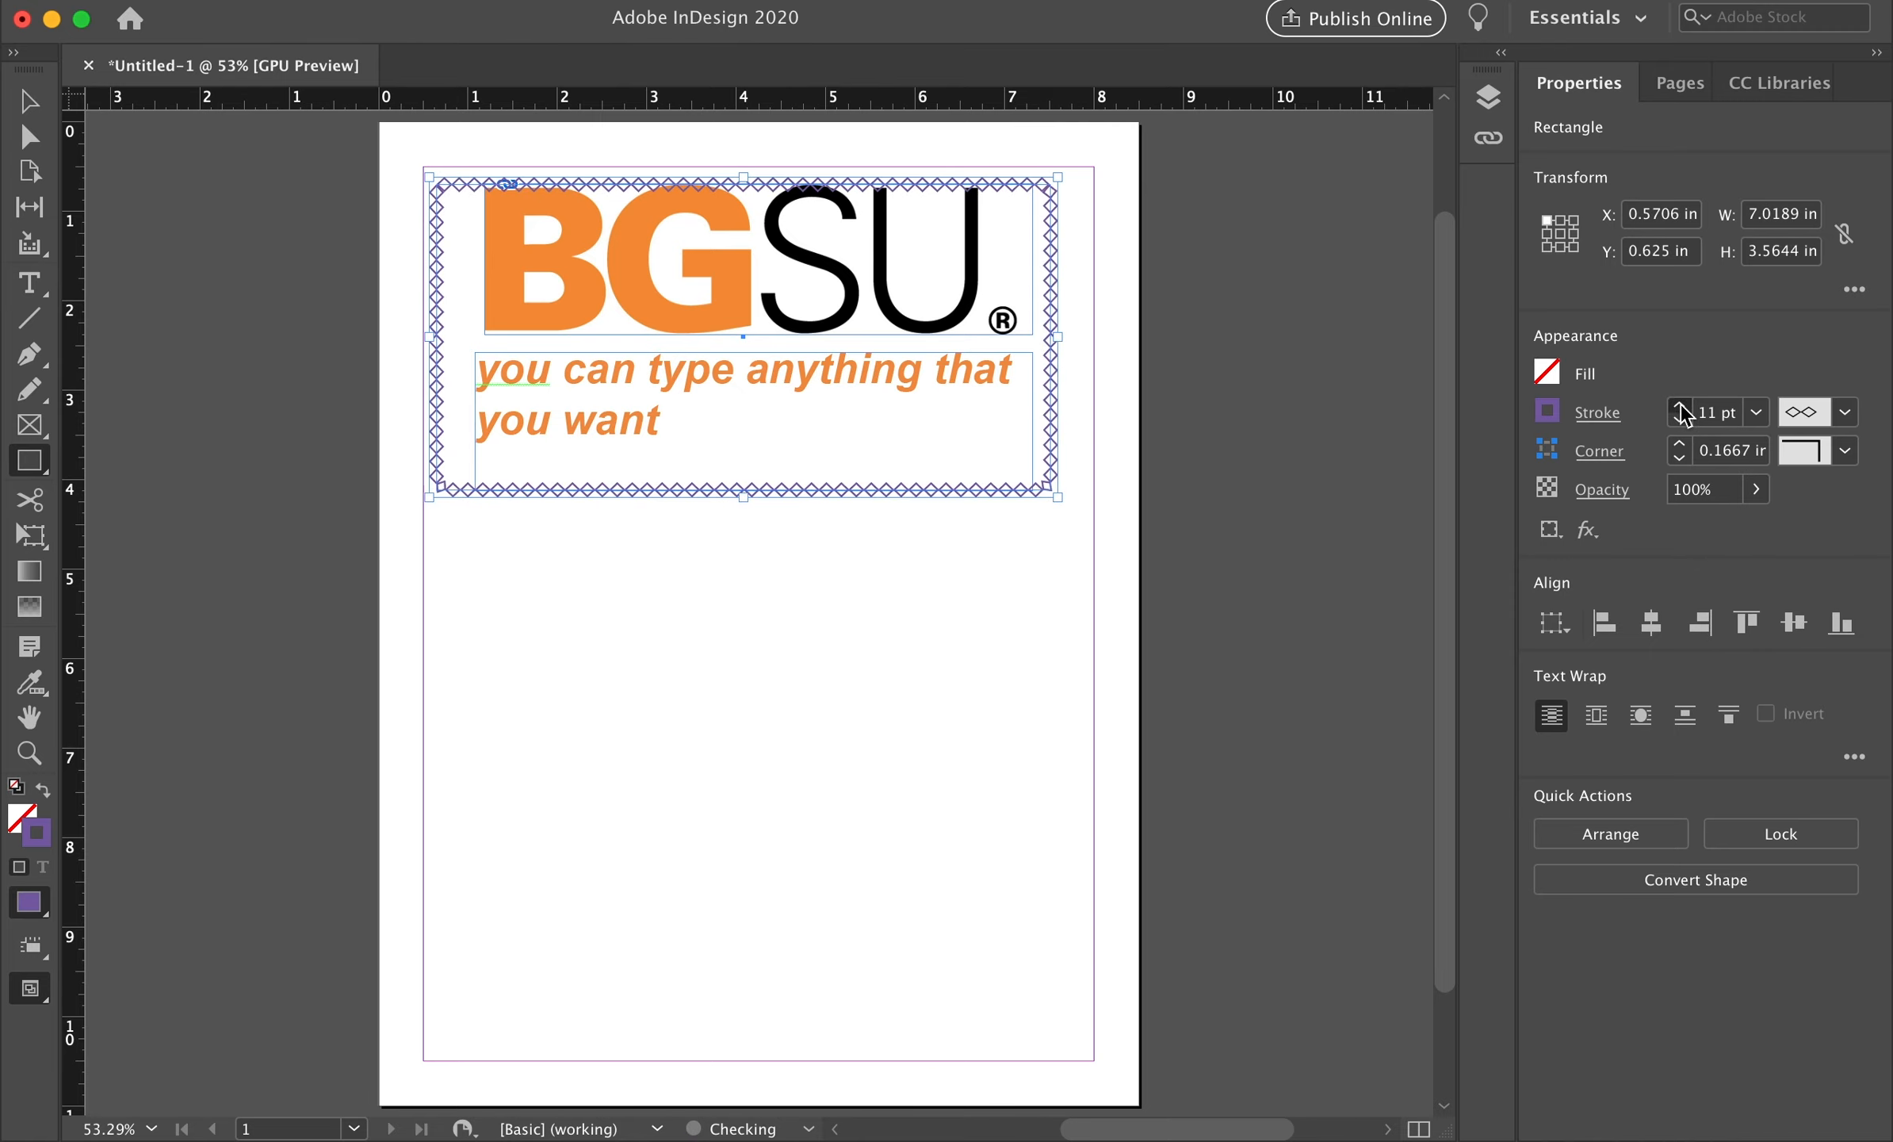
left_click(1682, 406)
left_click(36, 477)
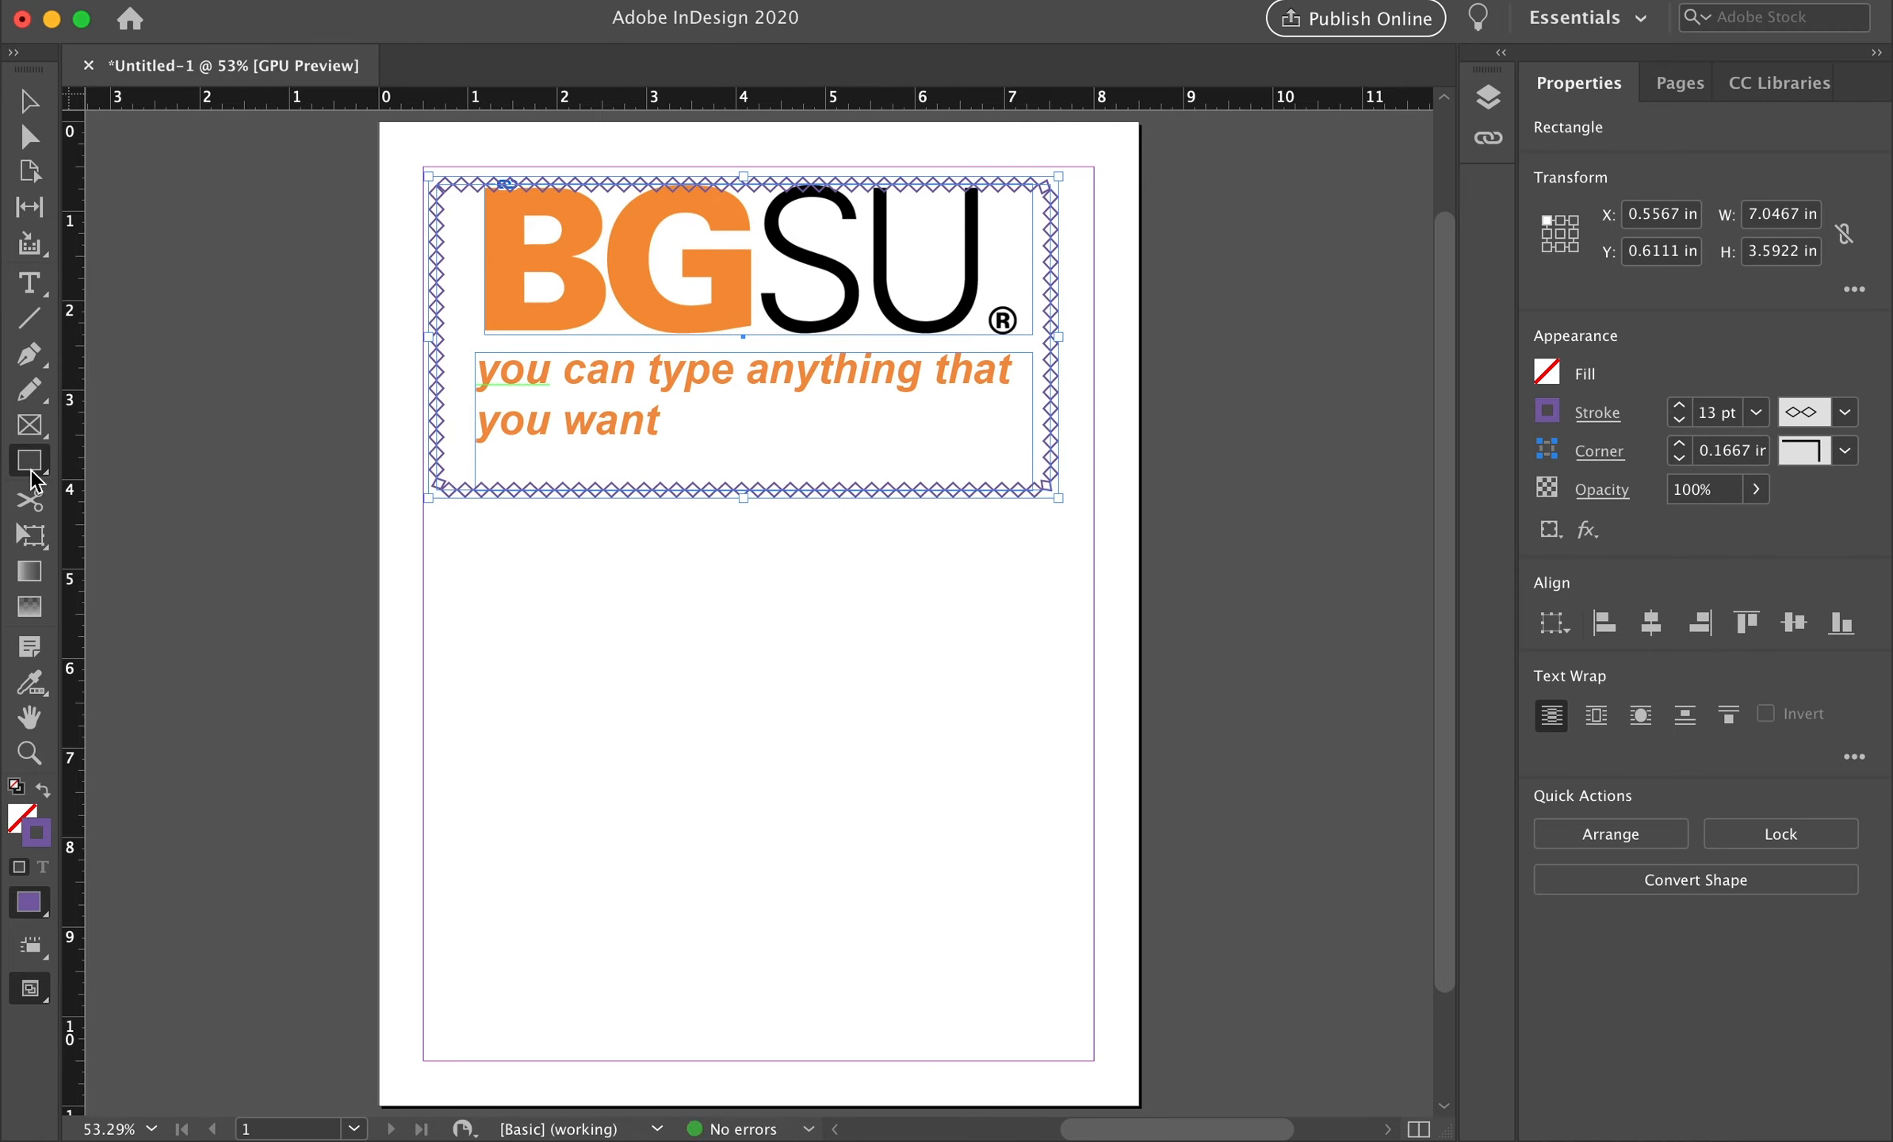
left_click(36, 477)
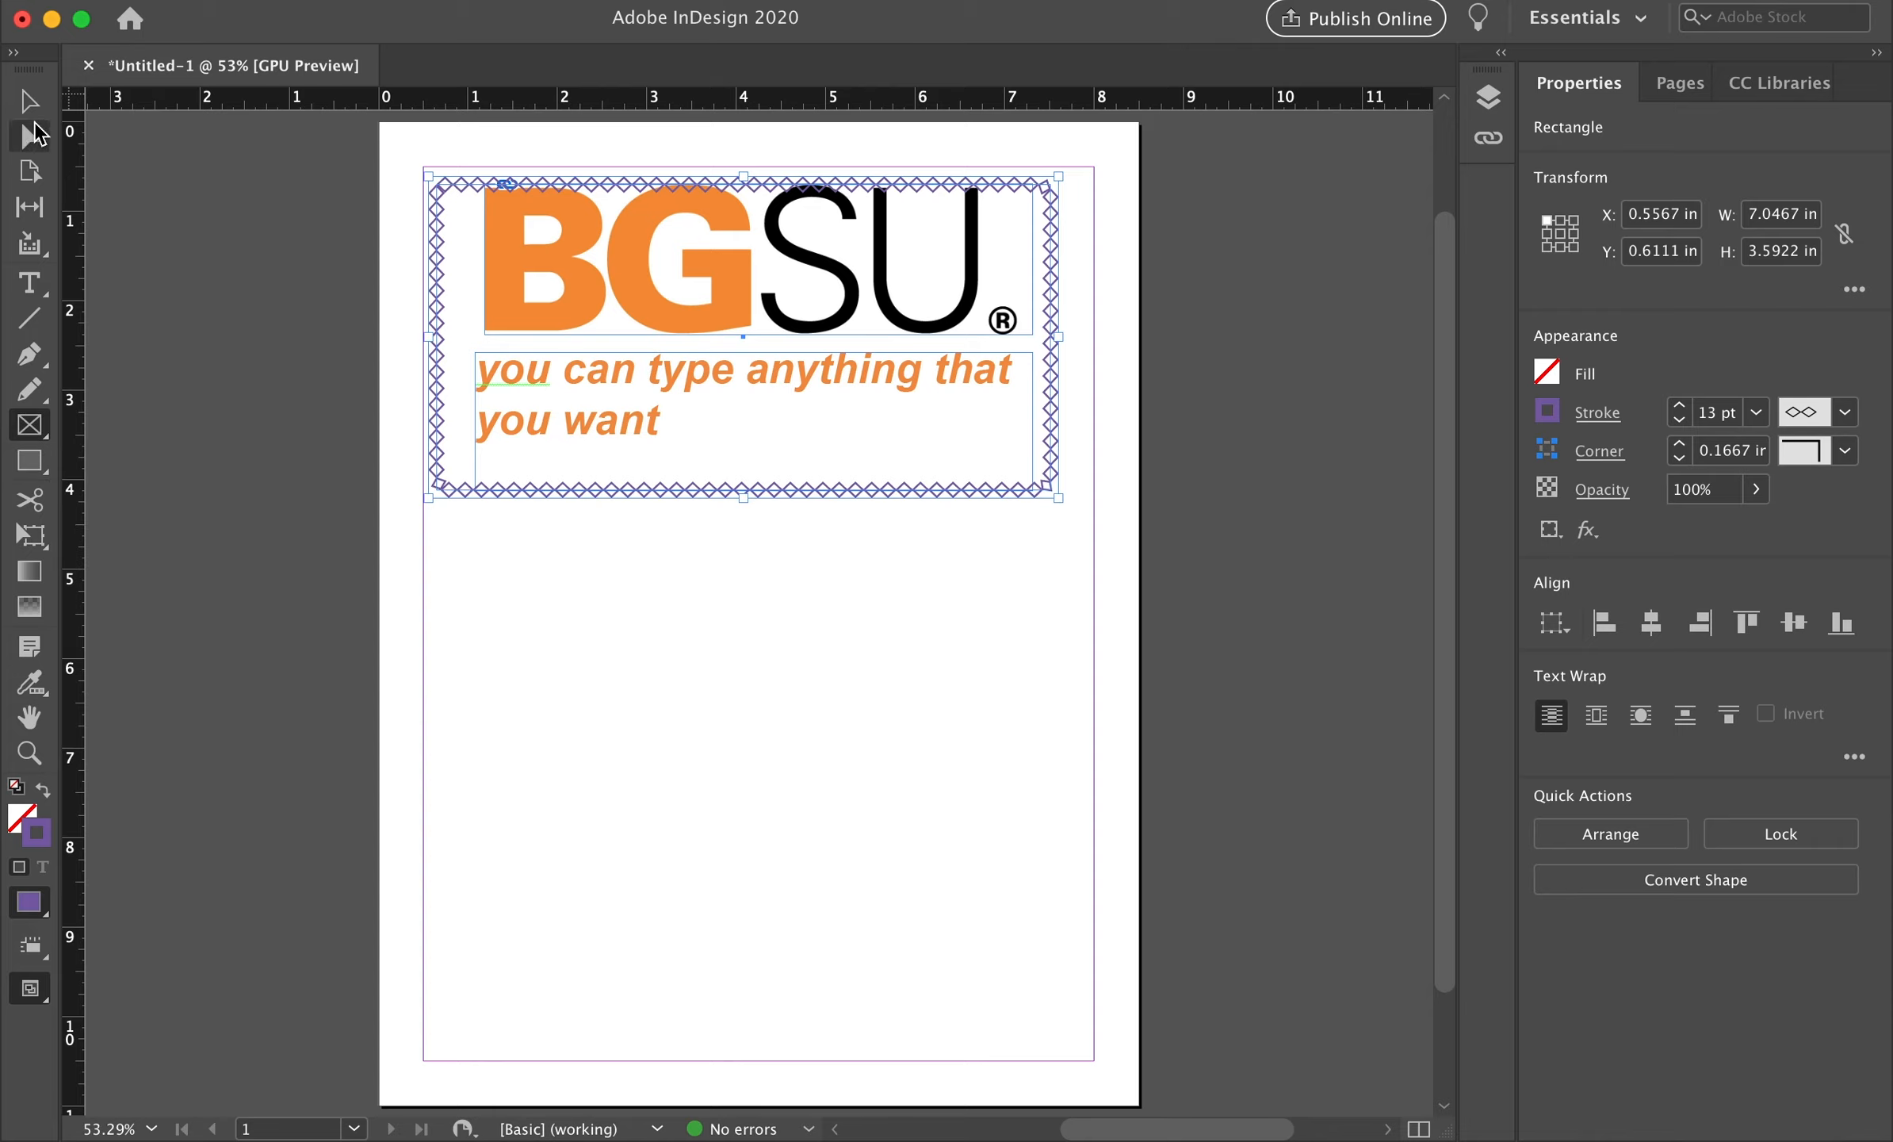
left_click(28, 101)
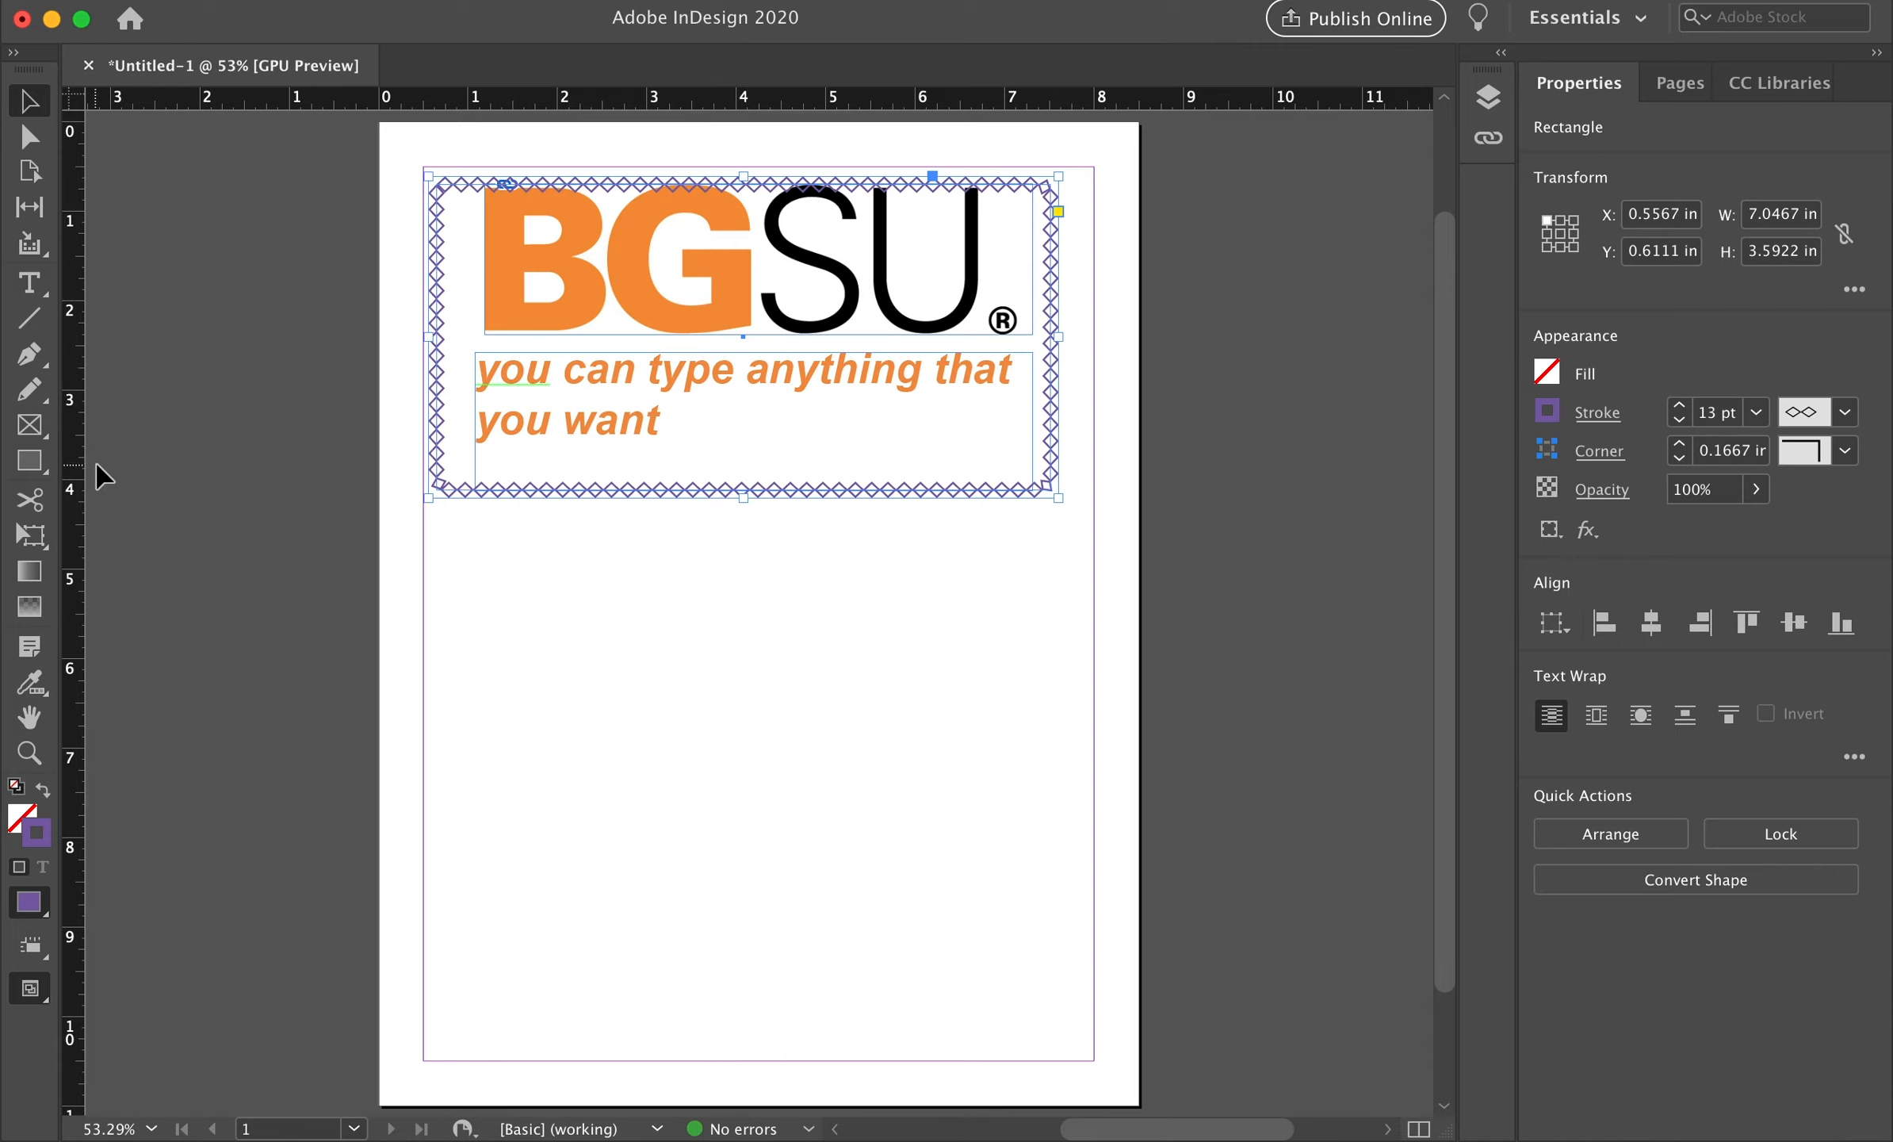
Draw a rectangle frame about 6.13 by 3.76 in below the bordered header and place the Blade-Stock-Art-Bowling JPG photo in it
left_click(34, 436)
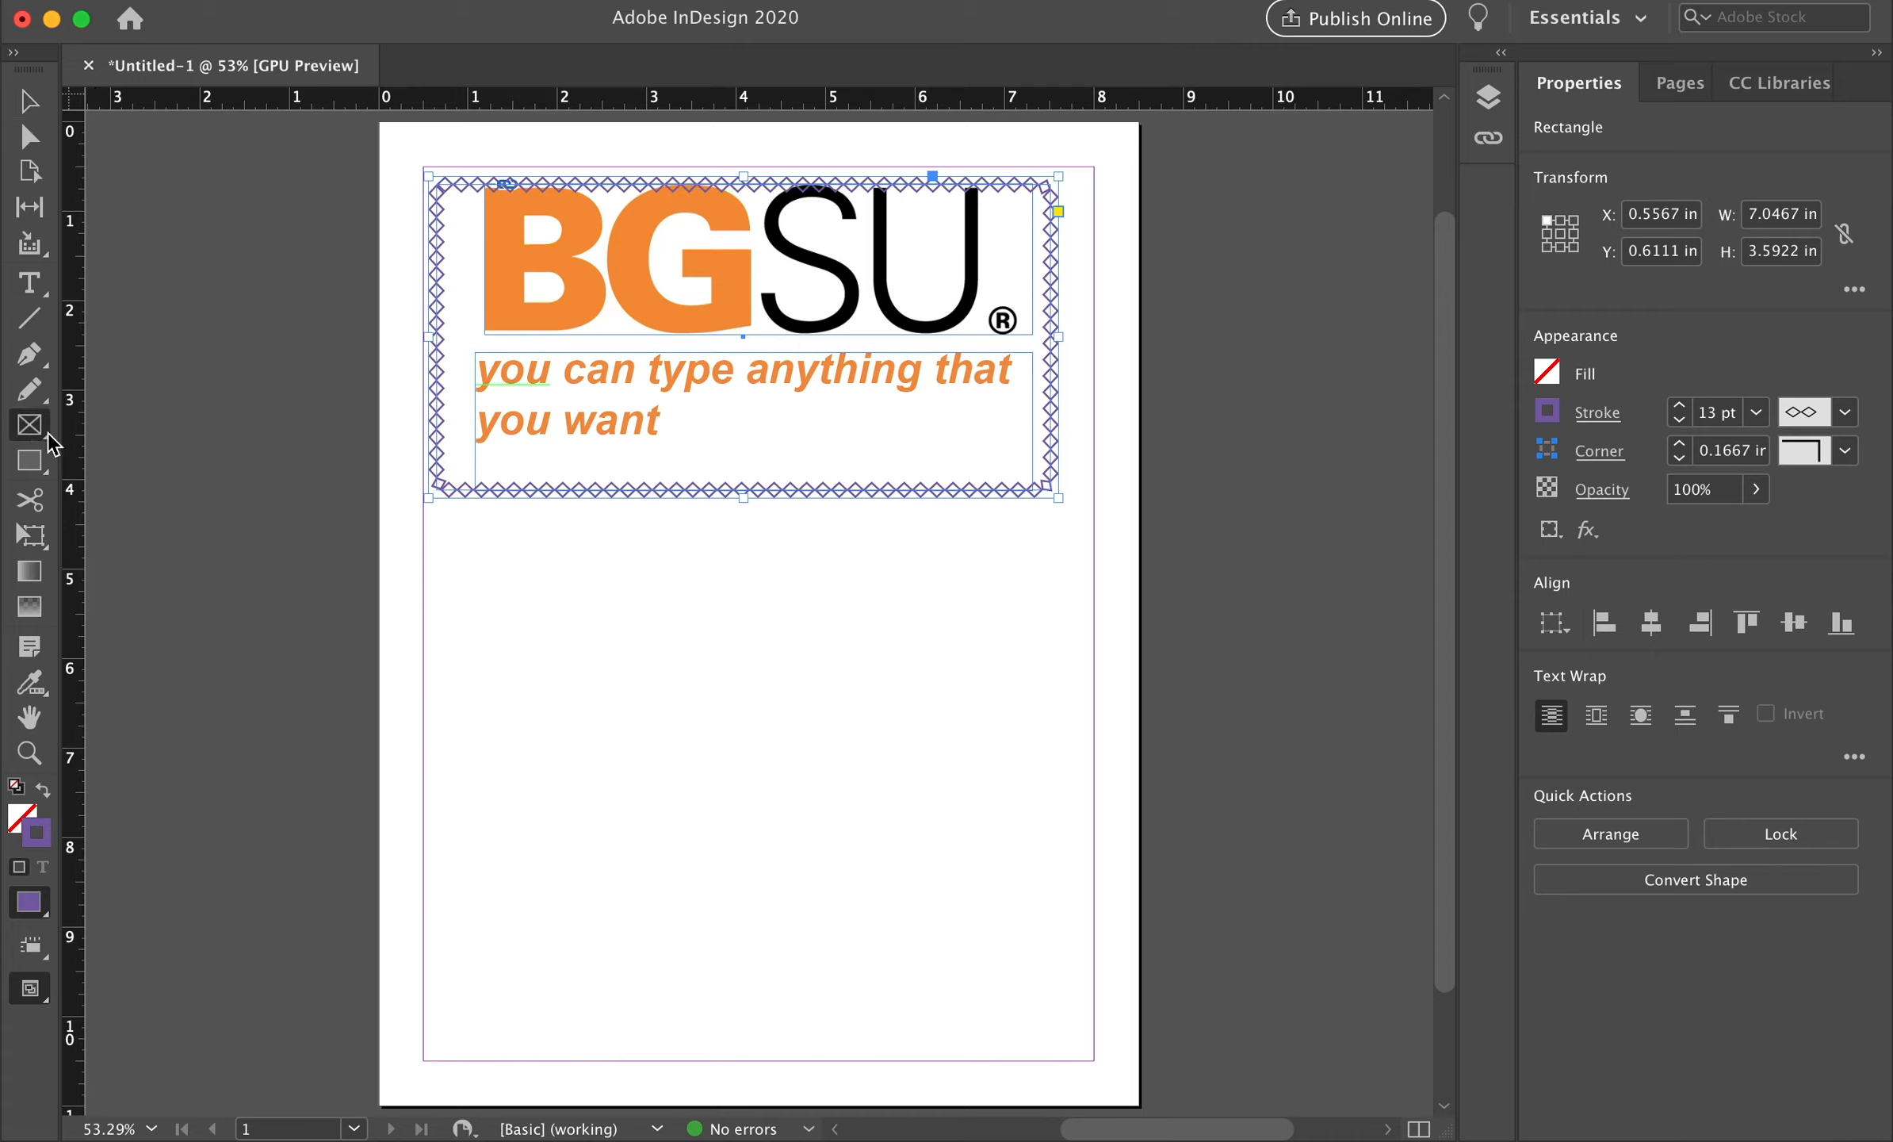
left_click_drag(485, 555, 1031, 890)
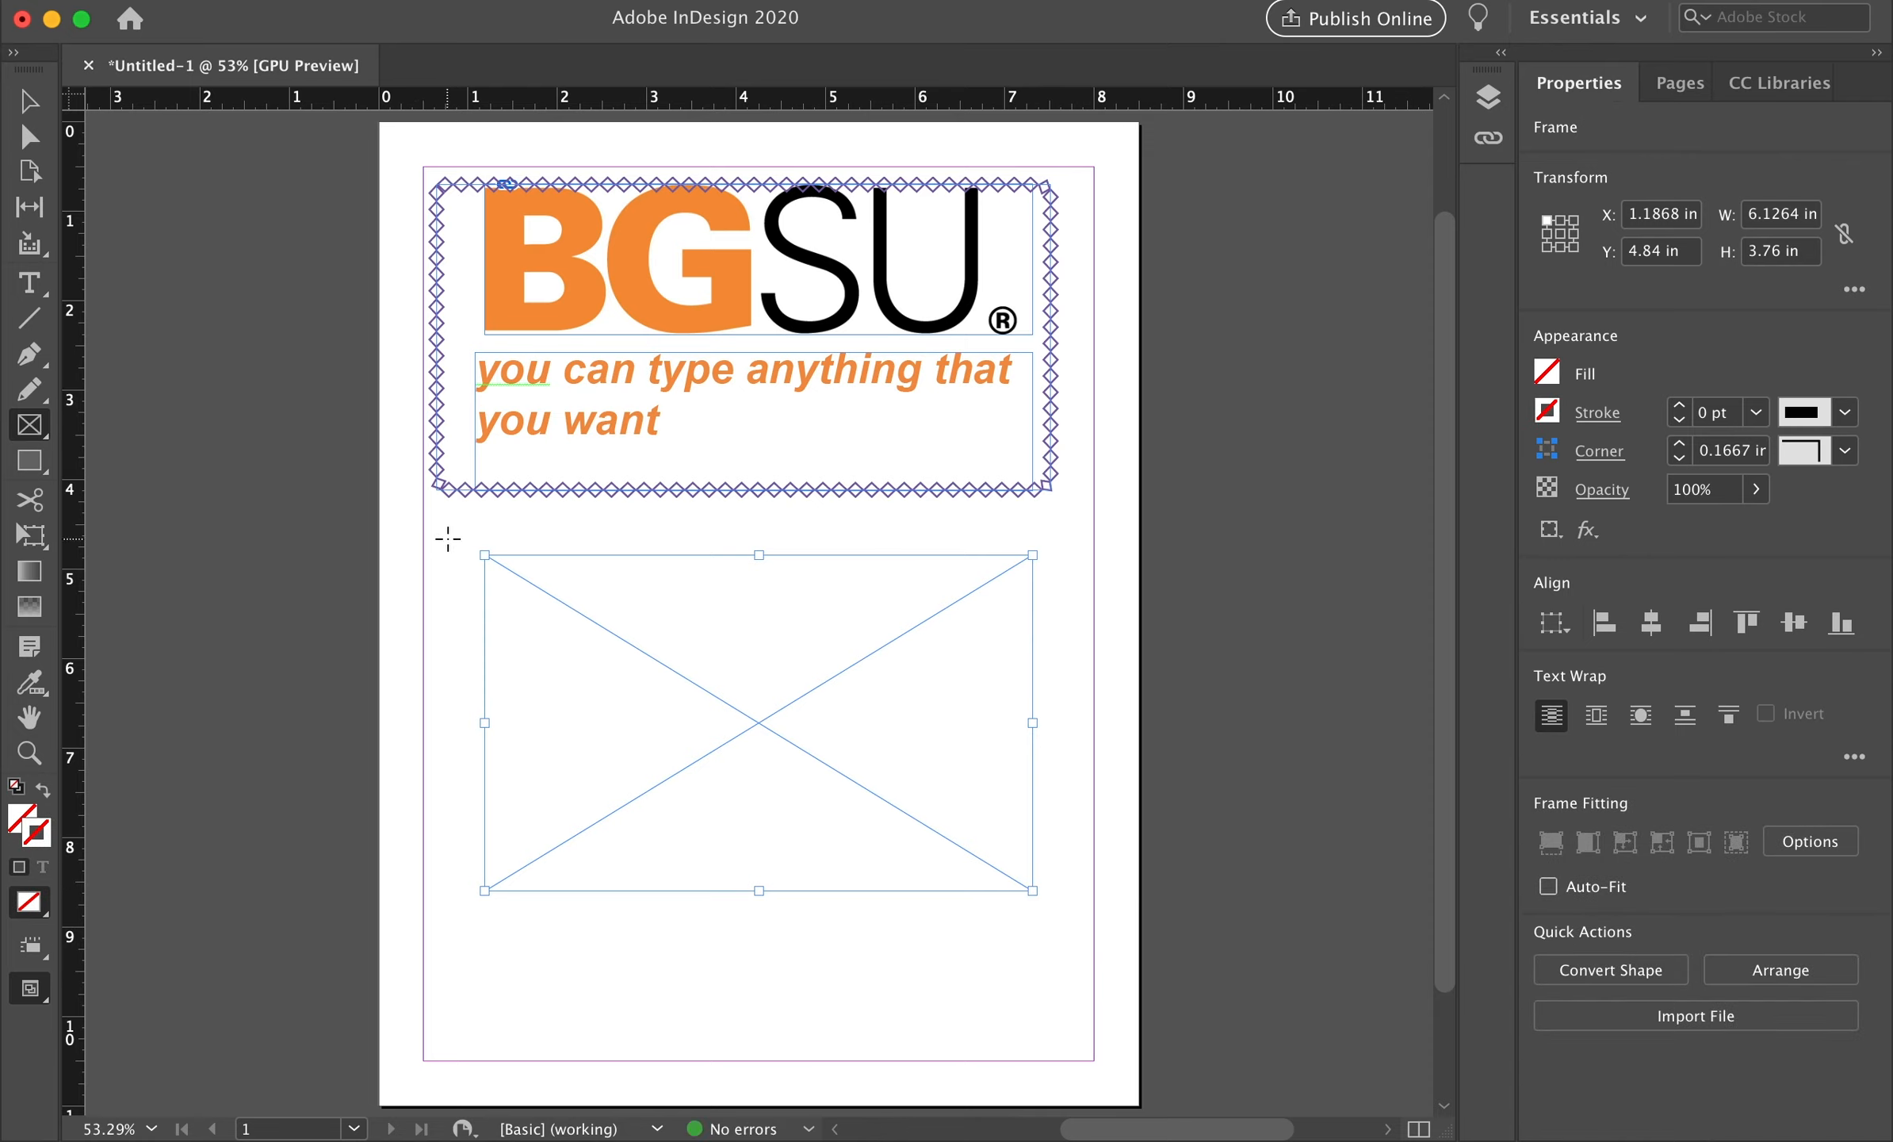
left_click(1601, 1025)
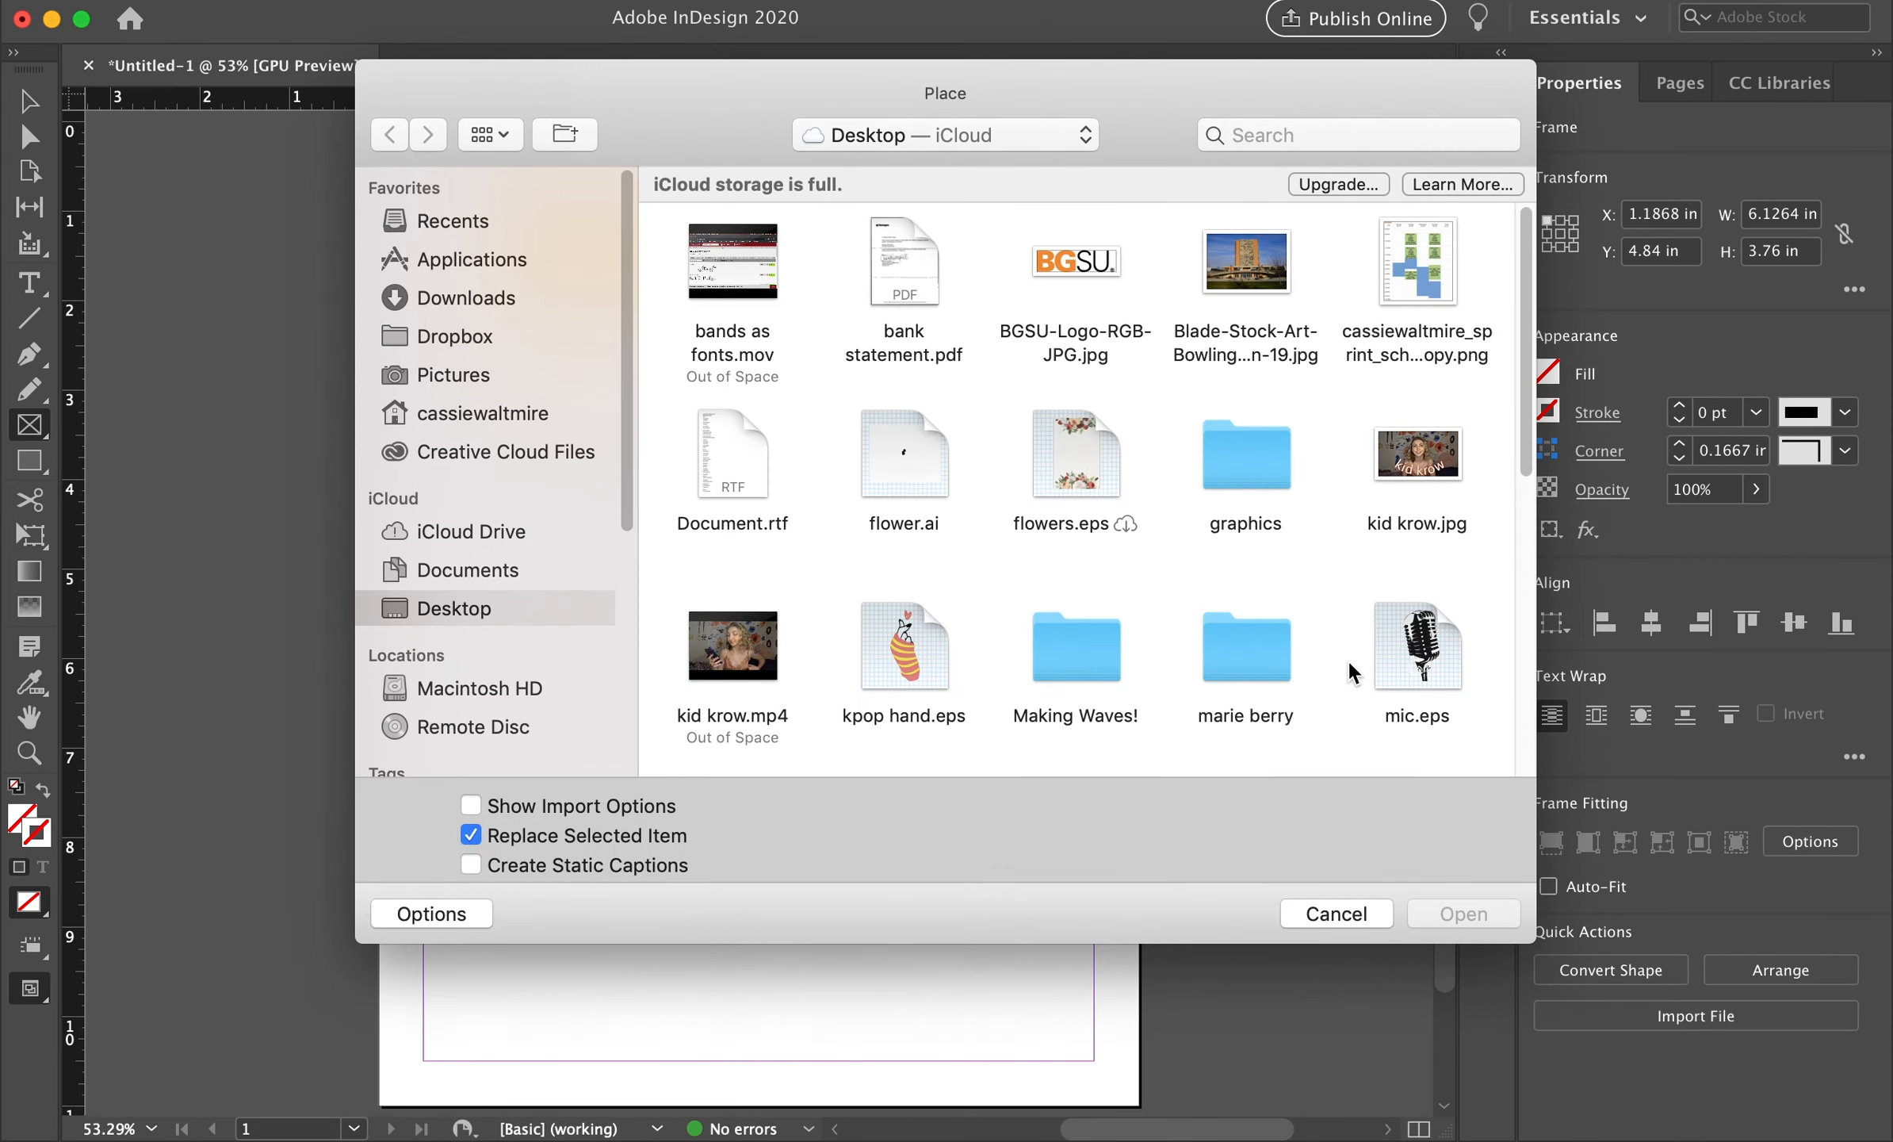
left_click(1256, 284)
left_click(1454, 914)
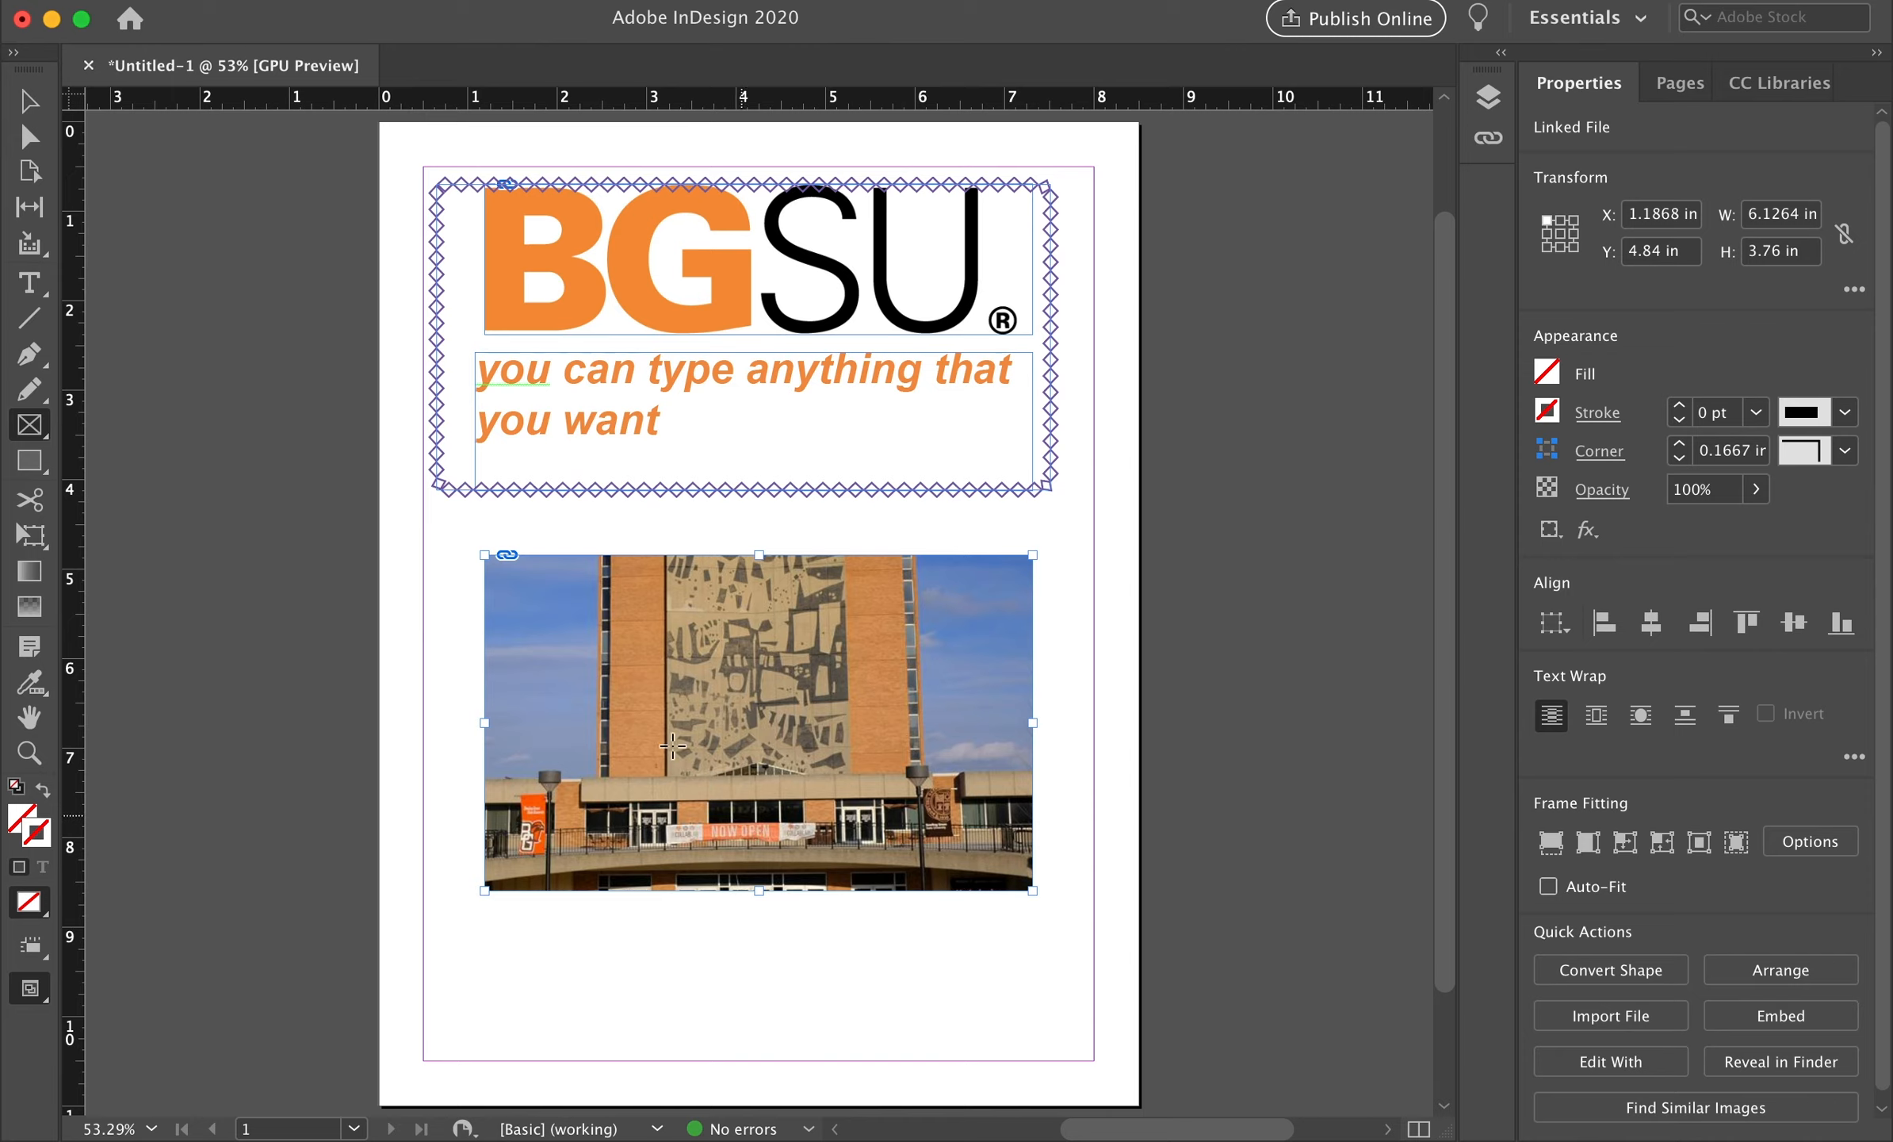
Scale the building photo inside its frame to about 6.13 by 4.29 in and centre it on the frame
left_click(36, 136)
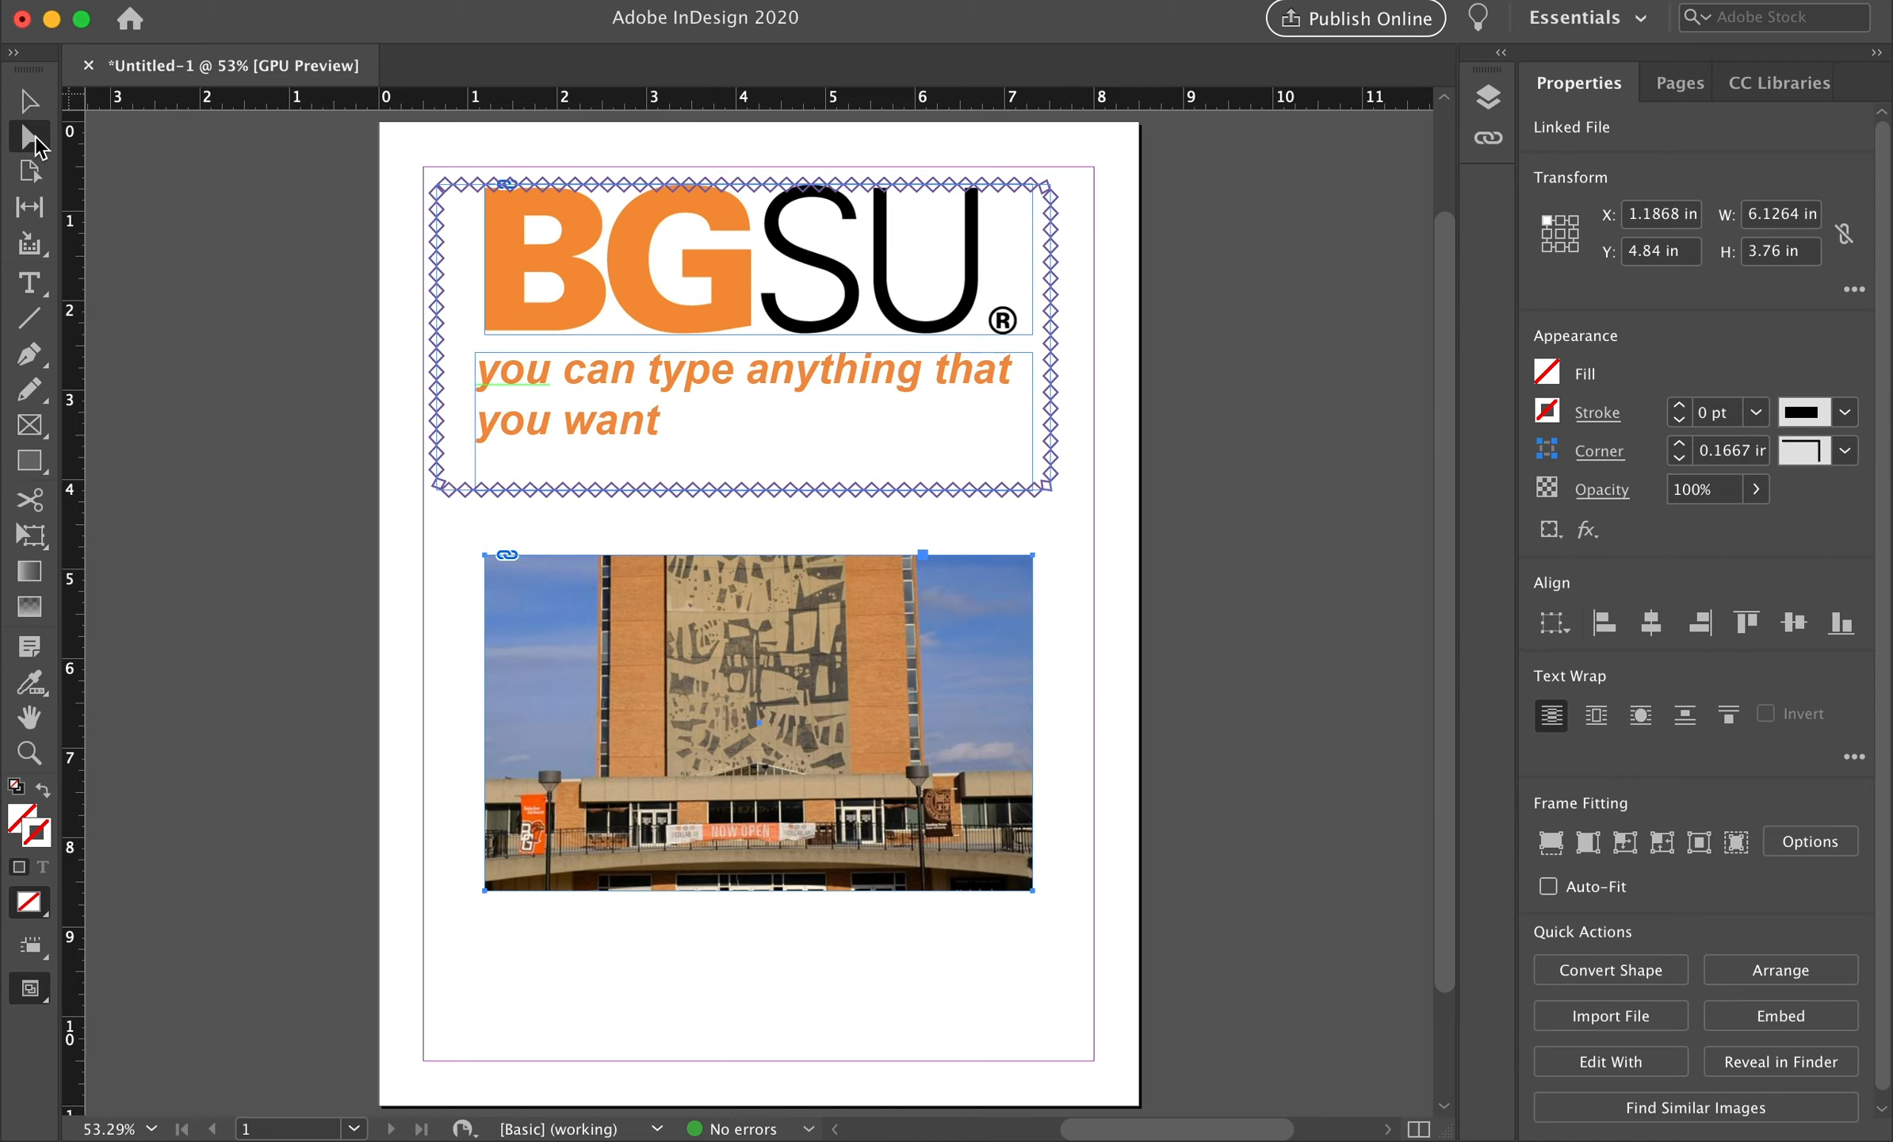
left_click(621, 730)
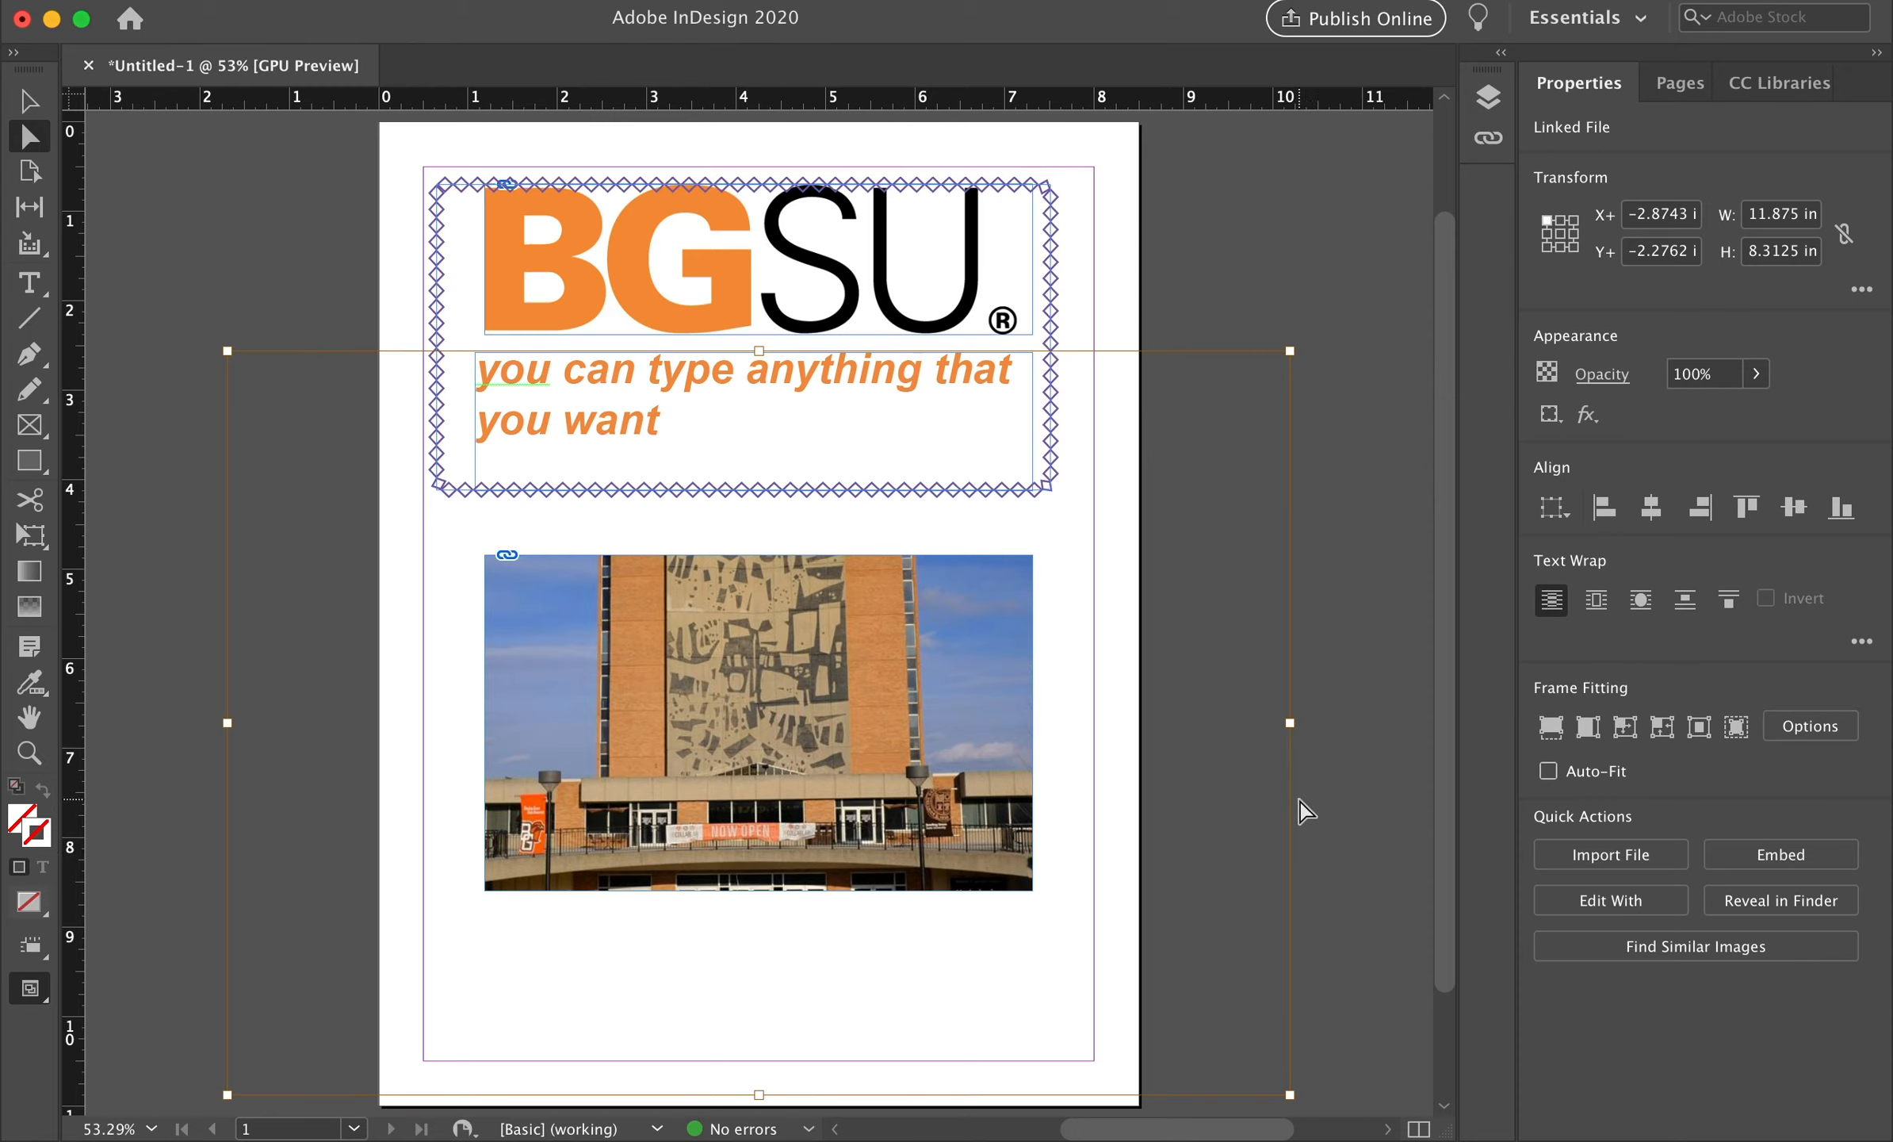
left_click_drag(1290, 729, 724, 754)
left_click_drag(613, 718, 837, 727)
left_click_drag(986, 902, 1032, 938)
left_click_drag(920, 838, 924, 810)
left_click_drag(923, 840, 915, 840)
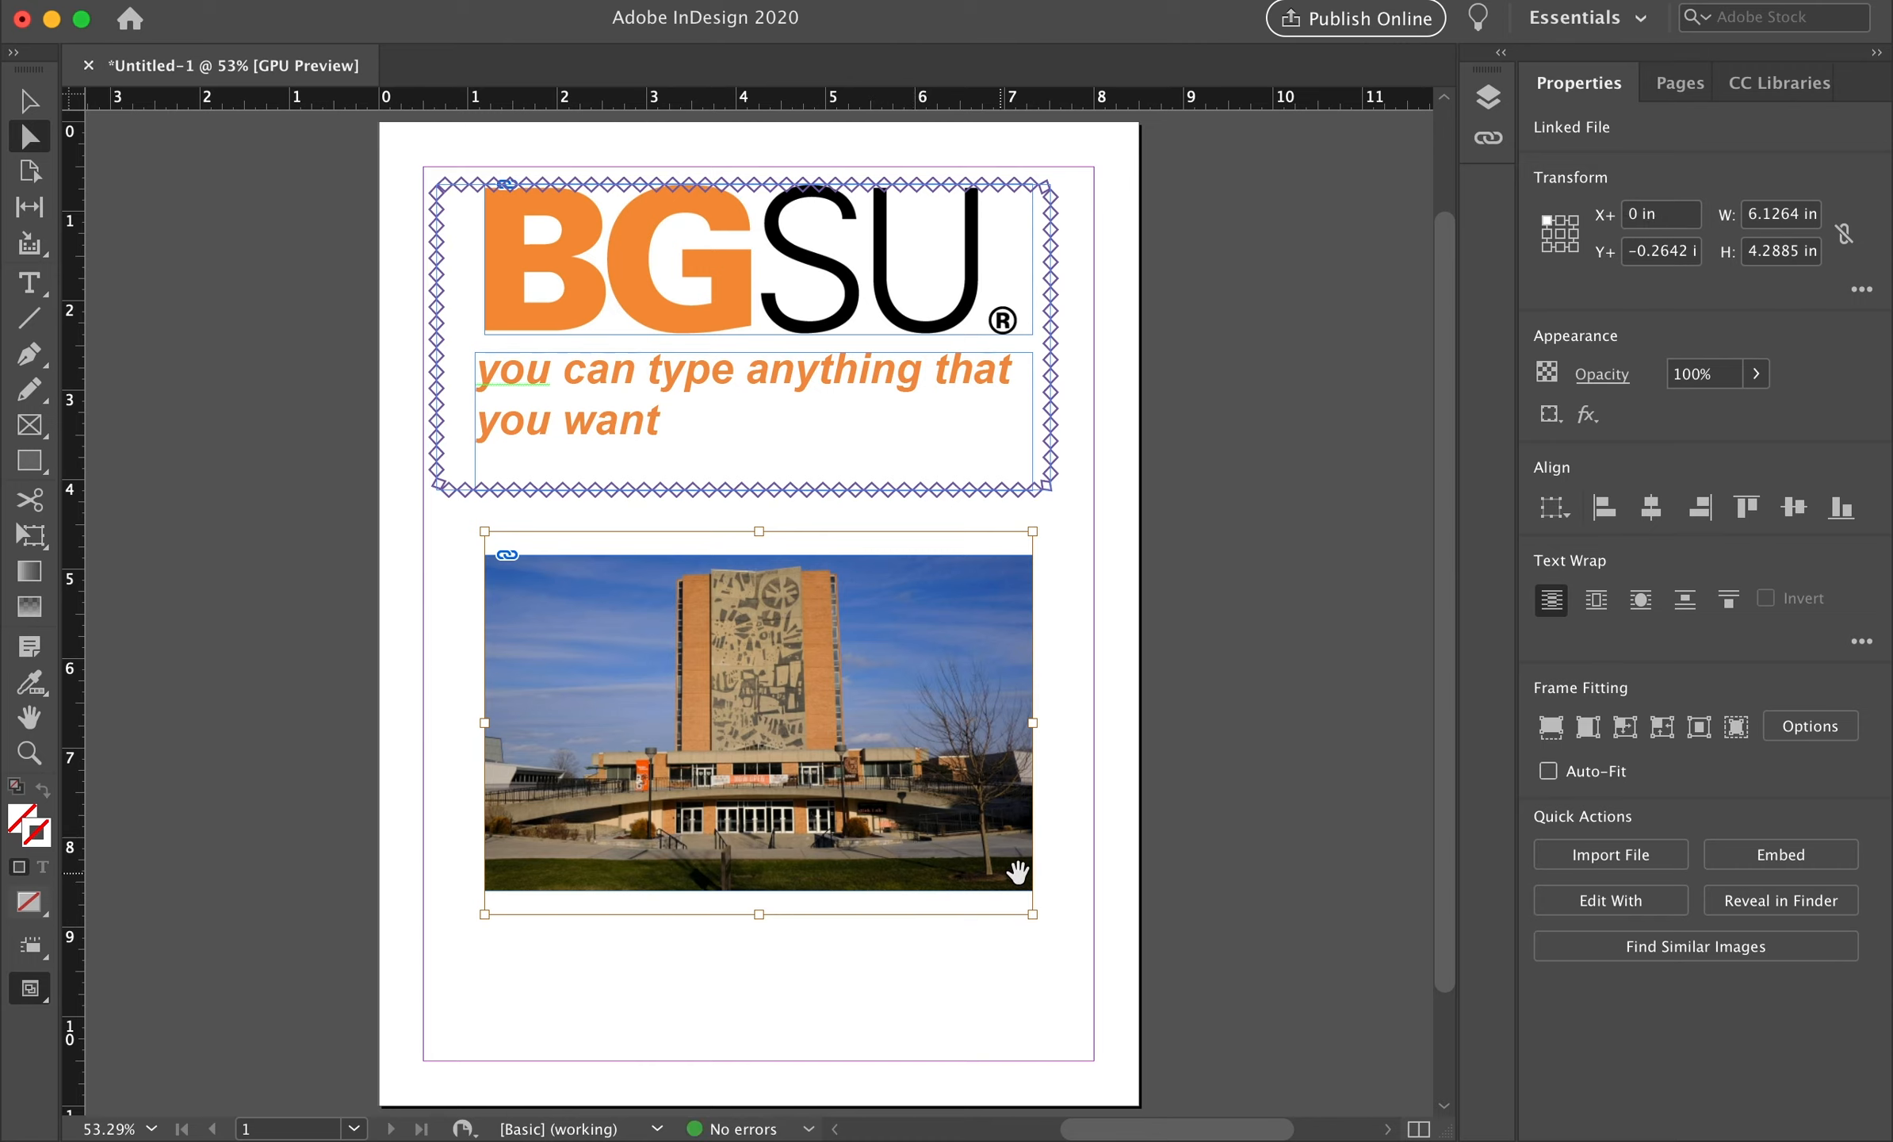
left_click(412, 581)
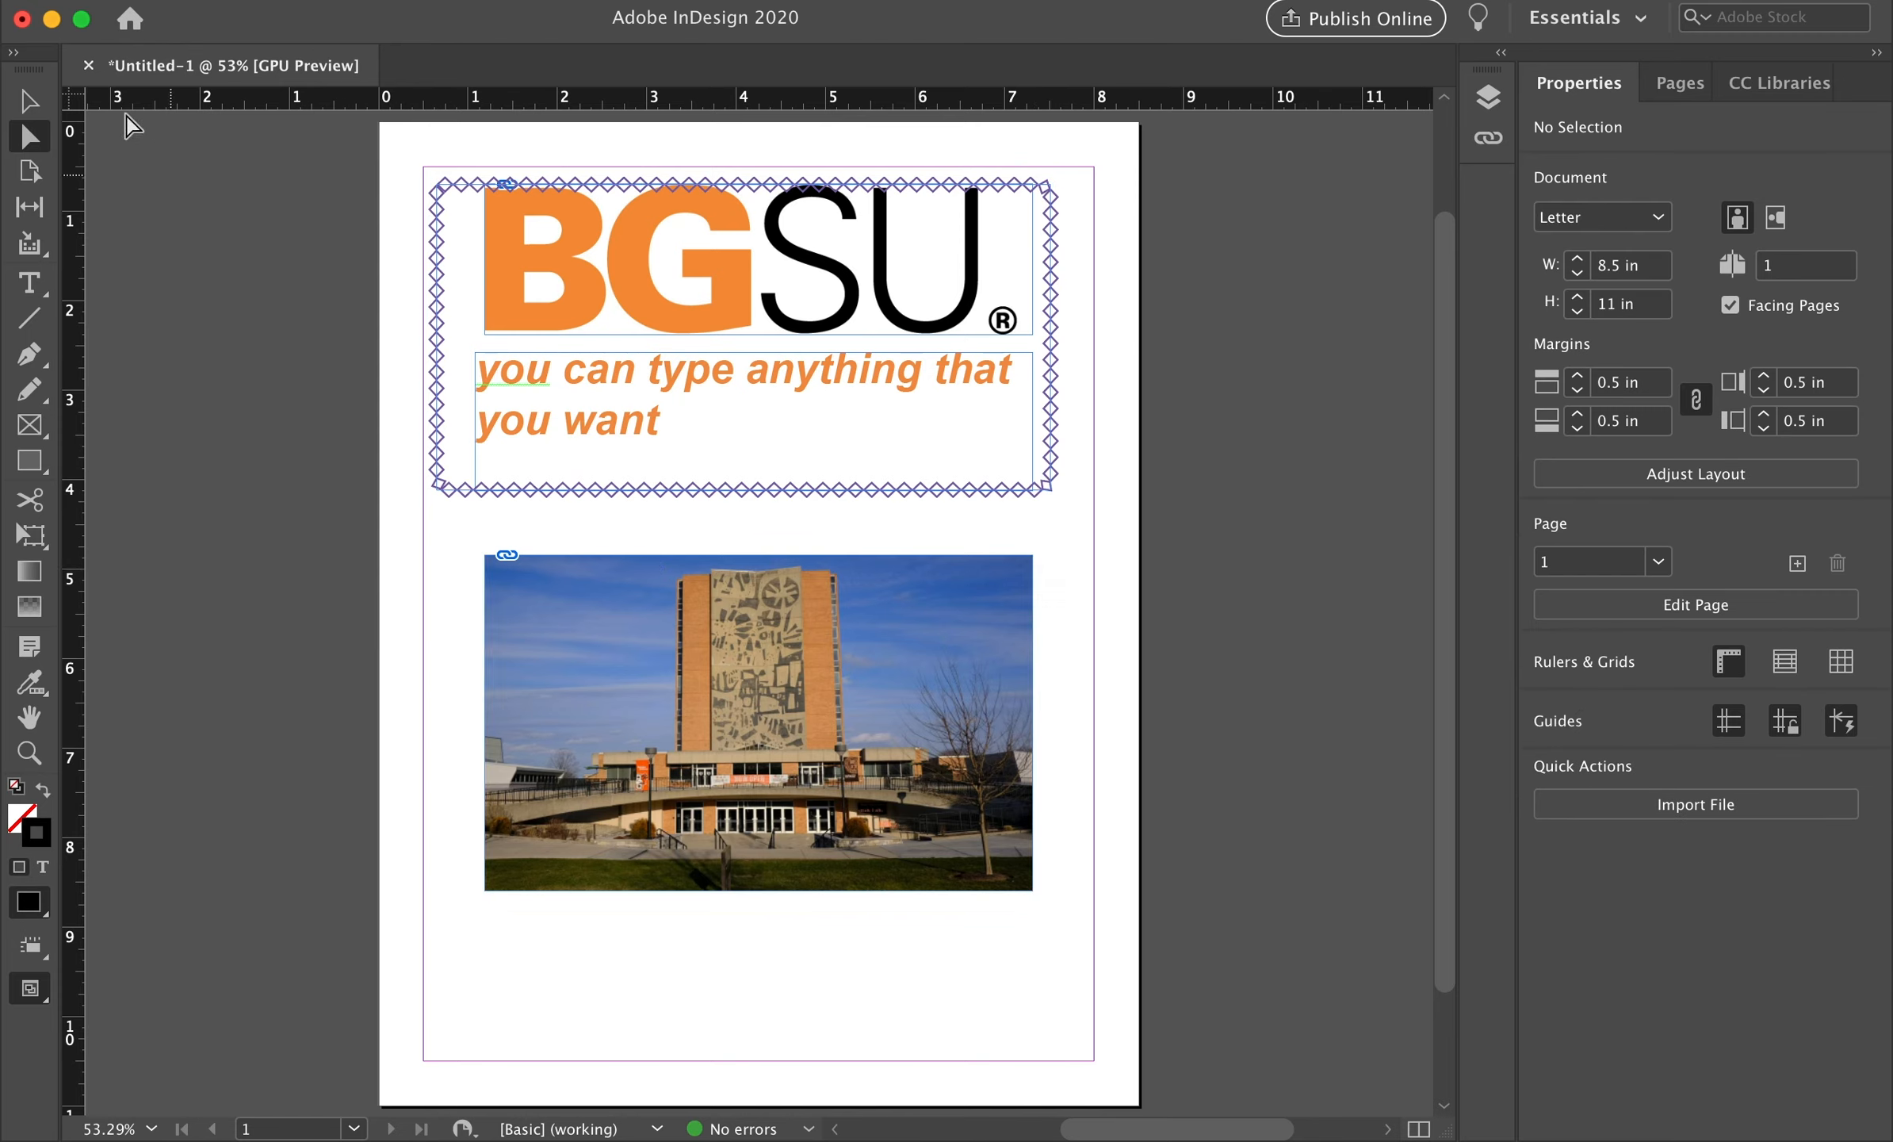
Enlarge the photo together with its frame to about 7.84 by 4.81 in and centre it across the page below the header
left_click(41, 106)
left_click(652, 570)
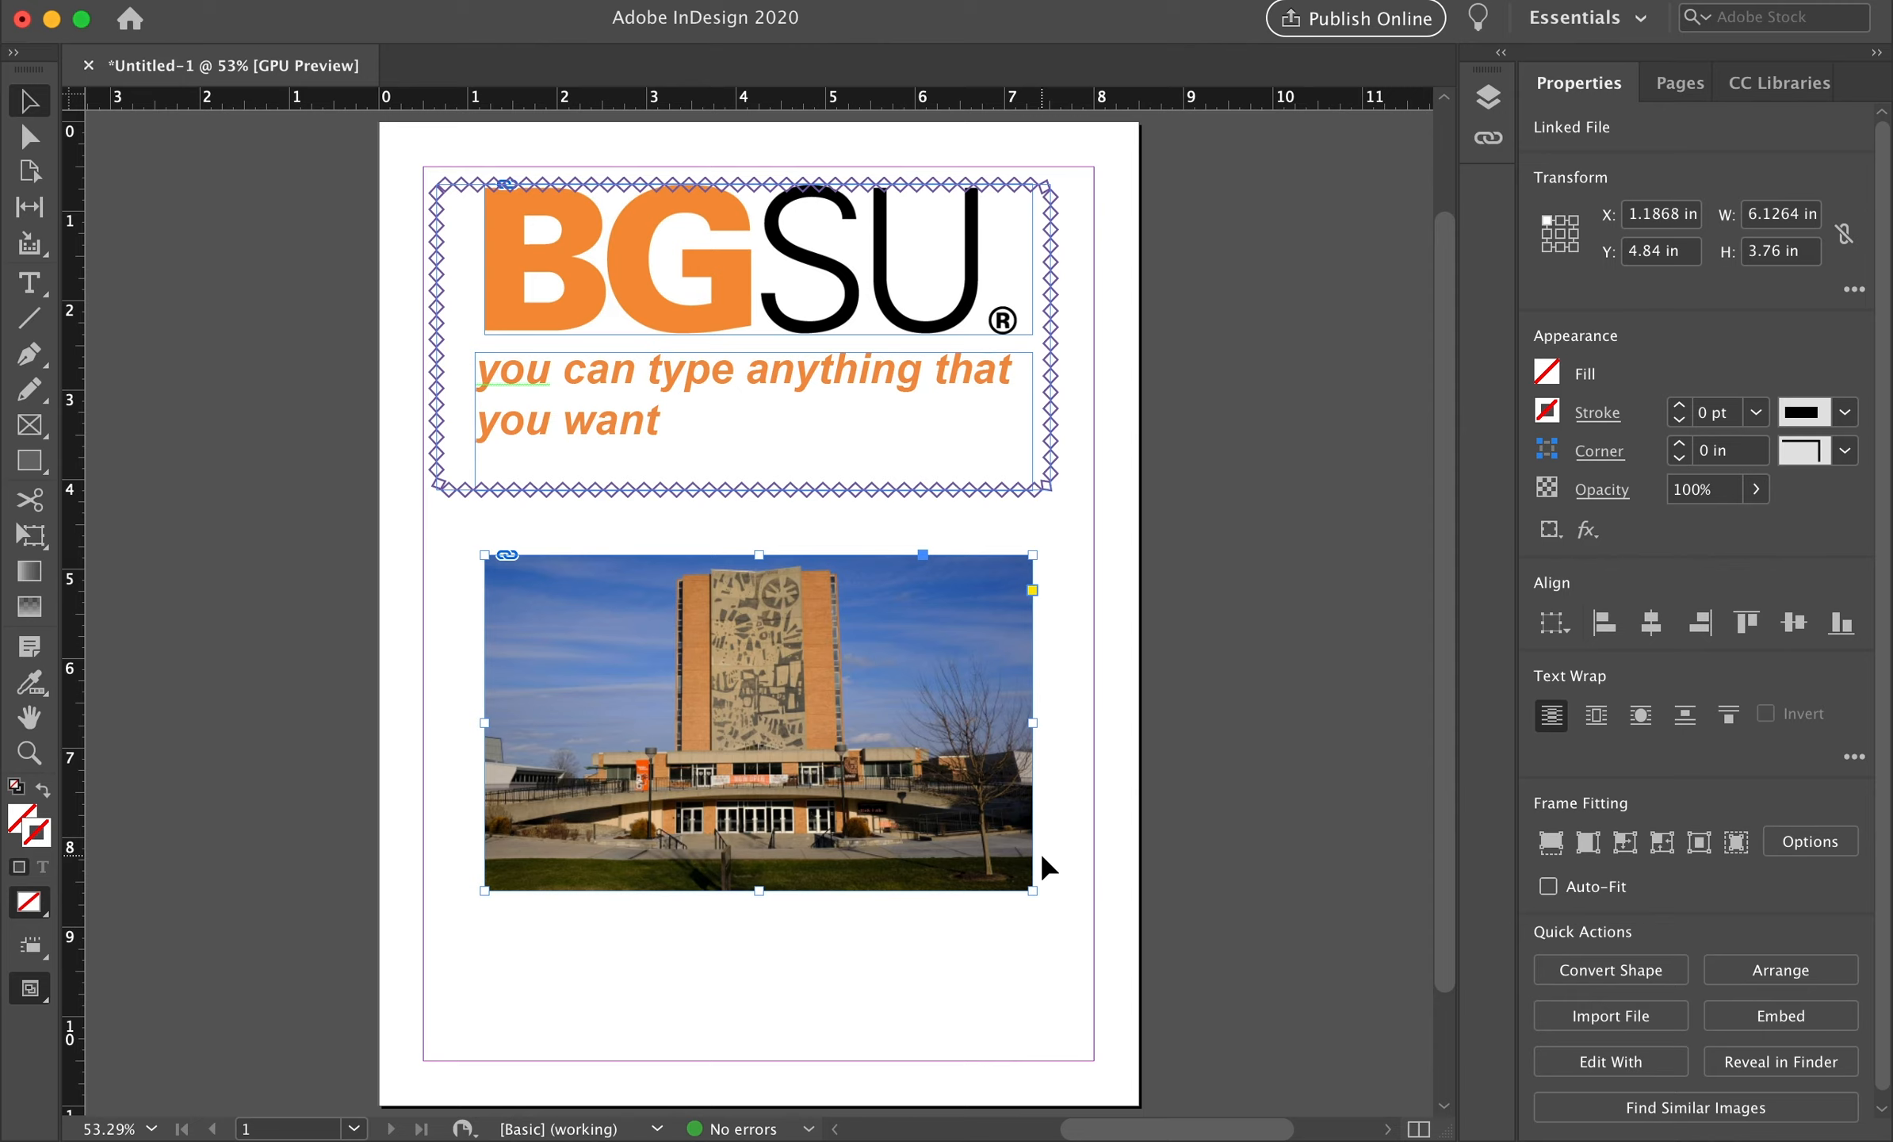
left_click_drag(1039, 892, 1154, 987)
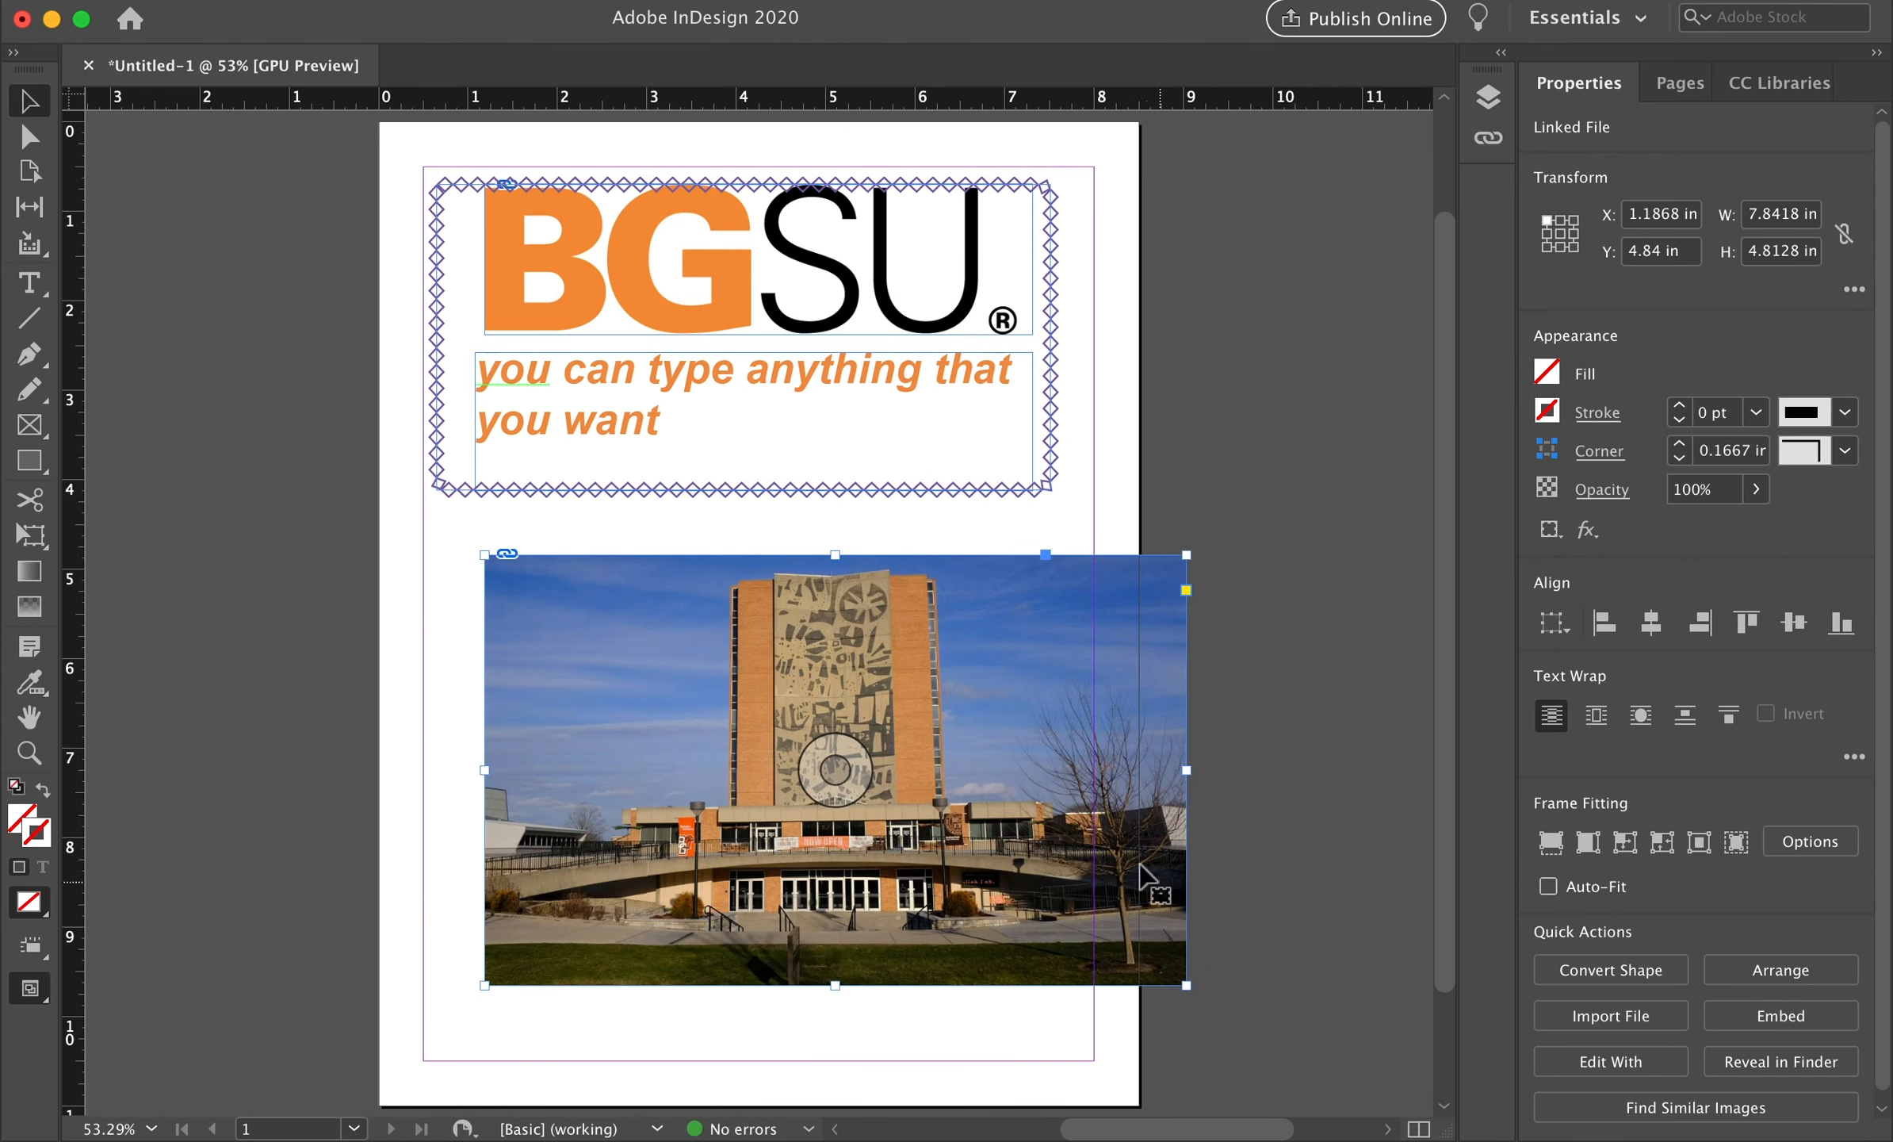
left_click_drag(1134, 873, 1067, 864)
left_click(1231, 947)
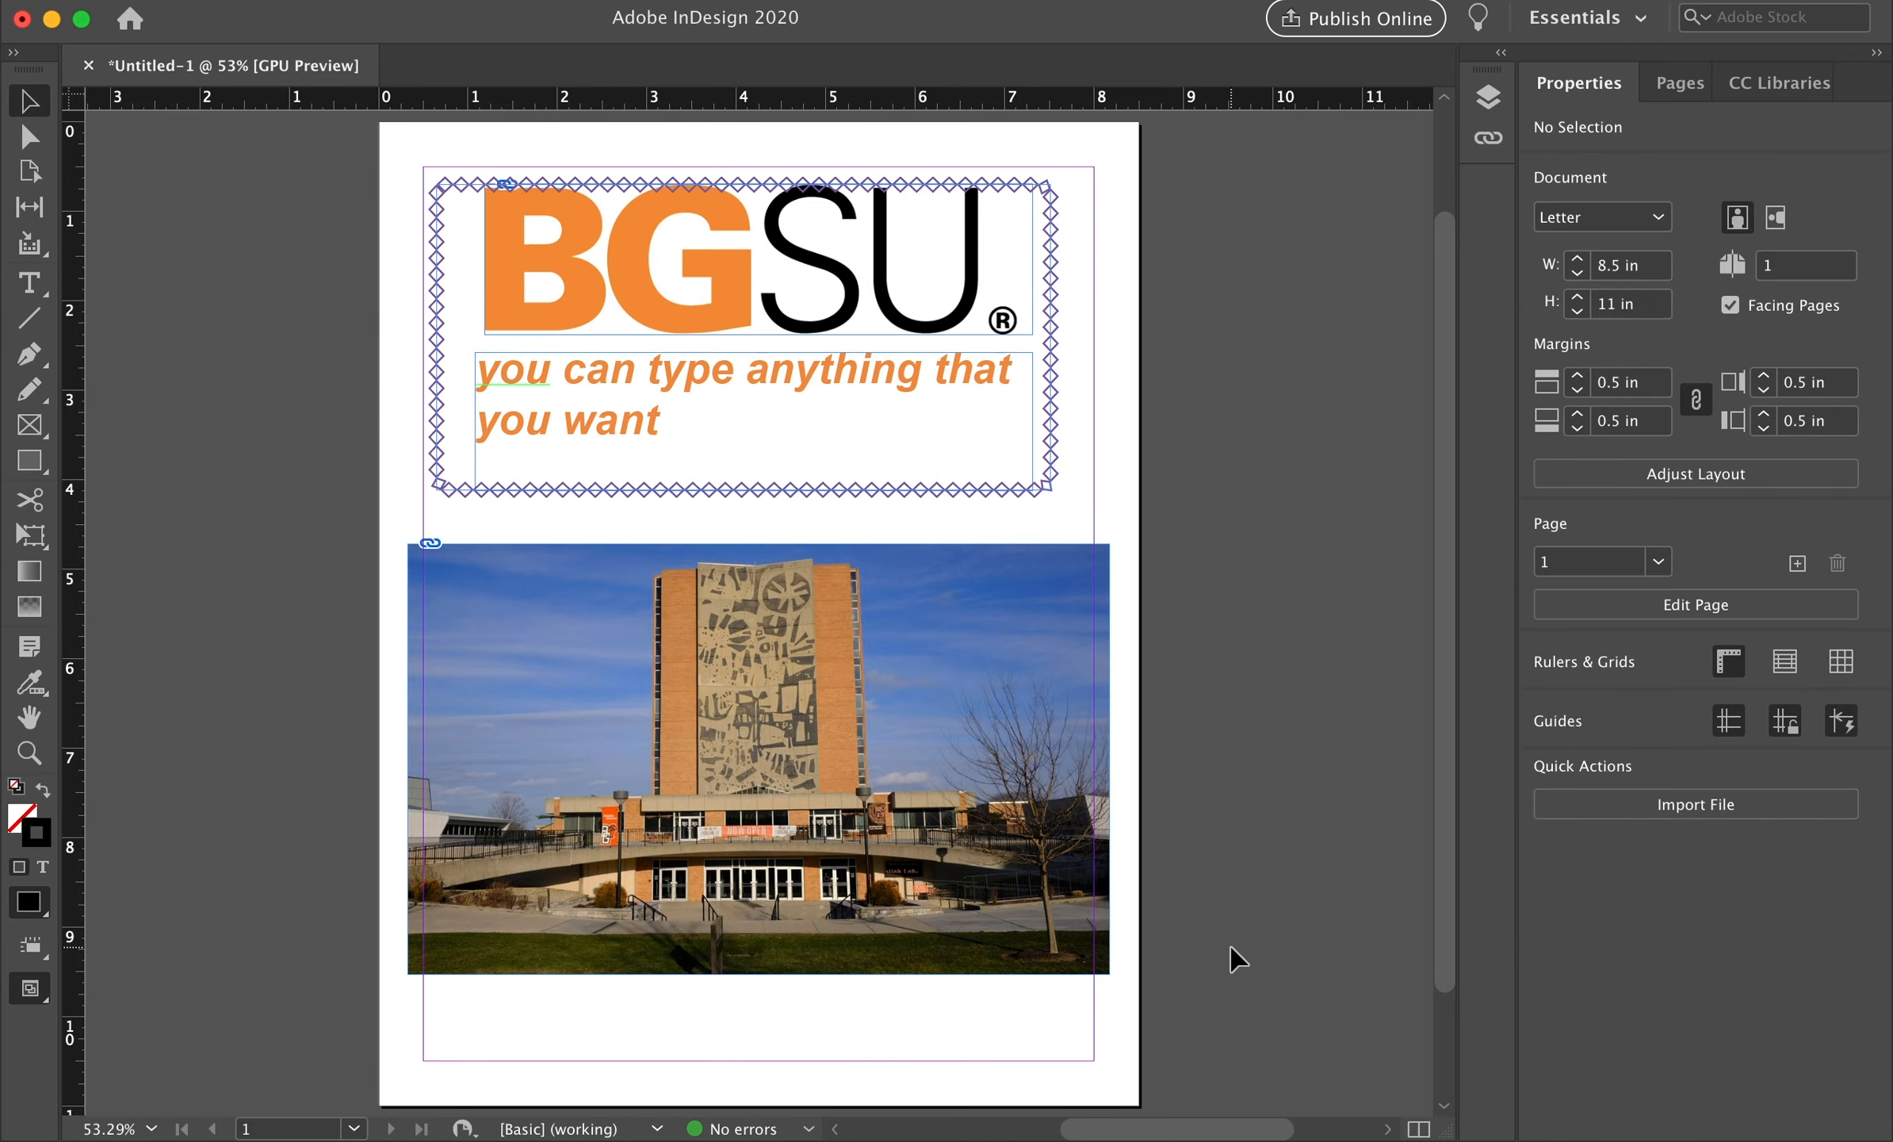
Examine the Insert Pages options for page count and insert position, and leave without adding a page
left_click(1677, 83)
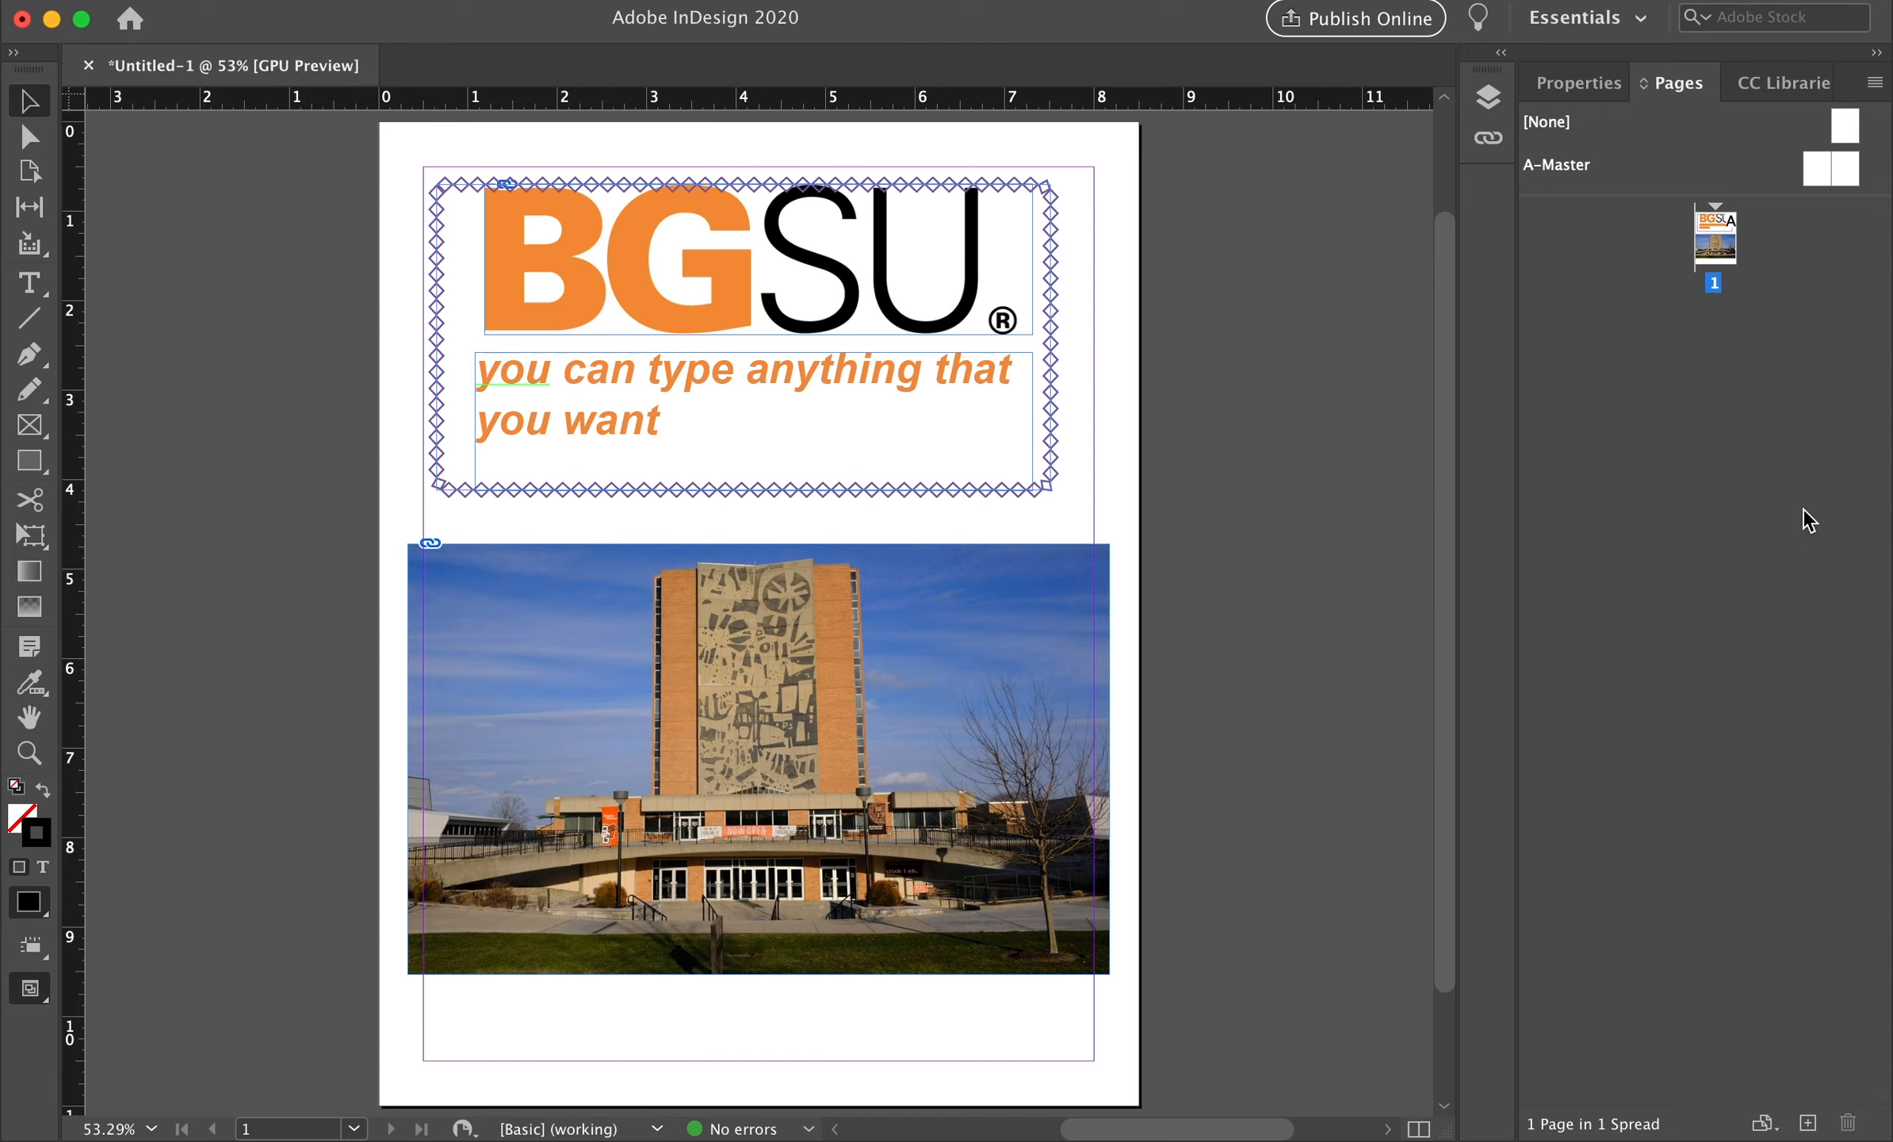
right_click(1748, 254)
left_click(1688, 273)
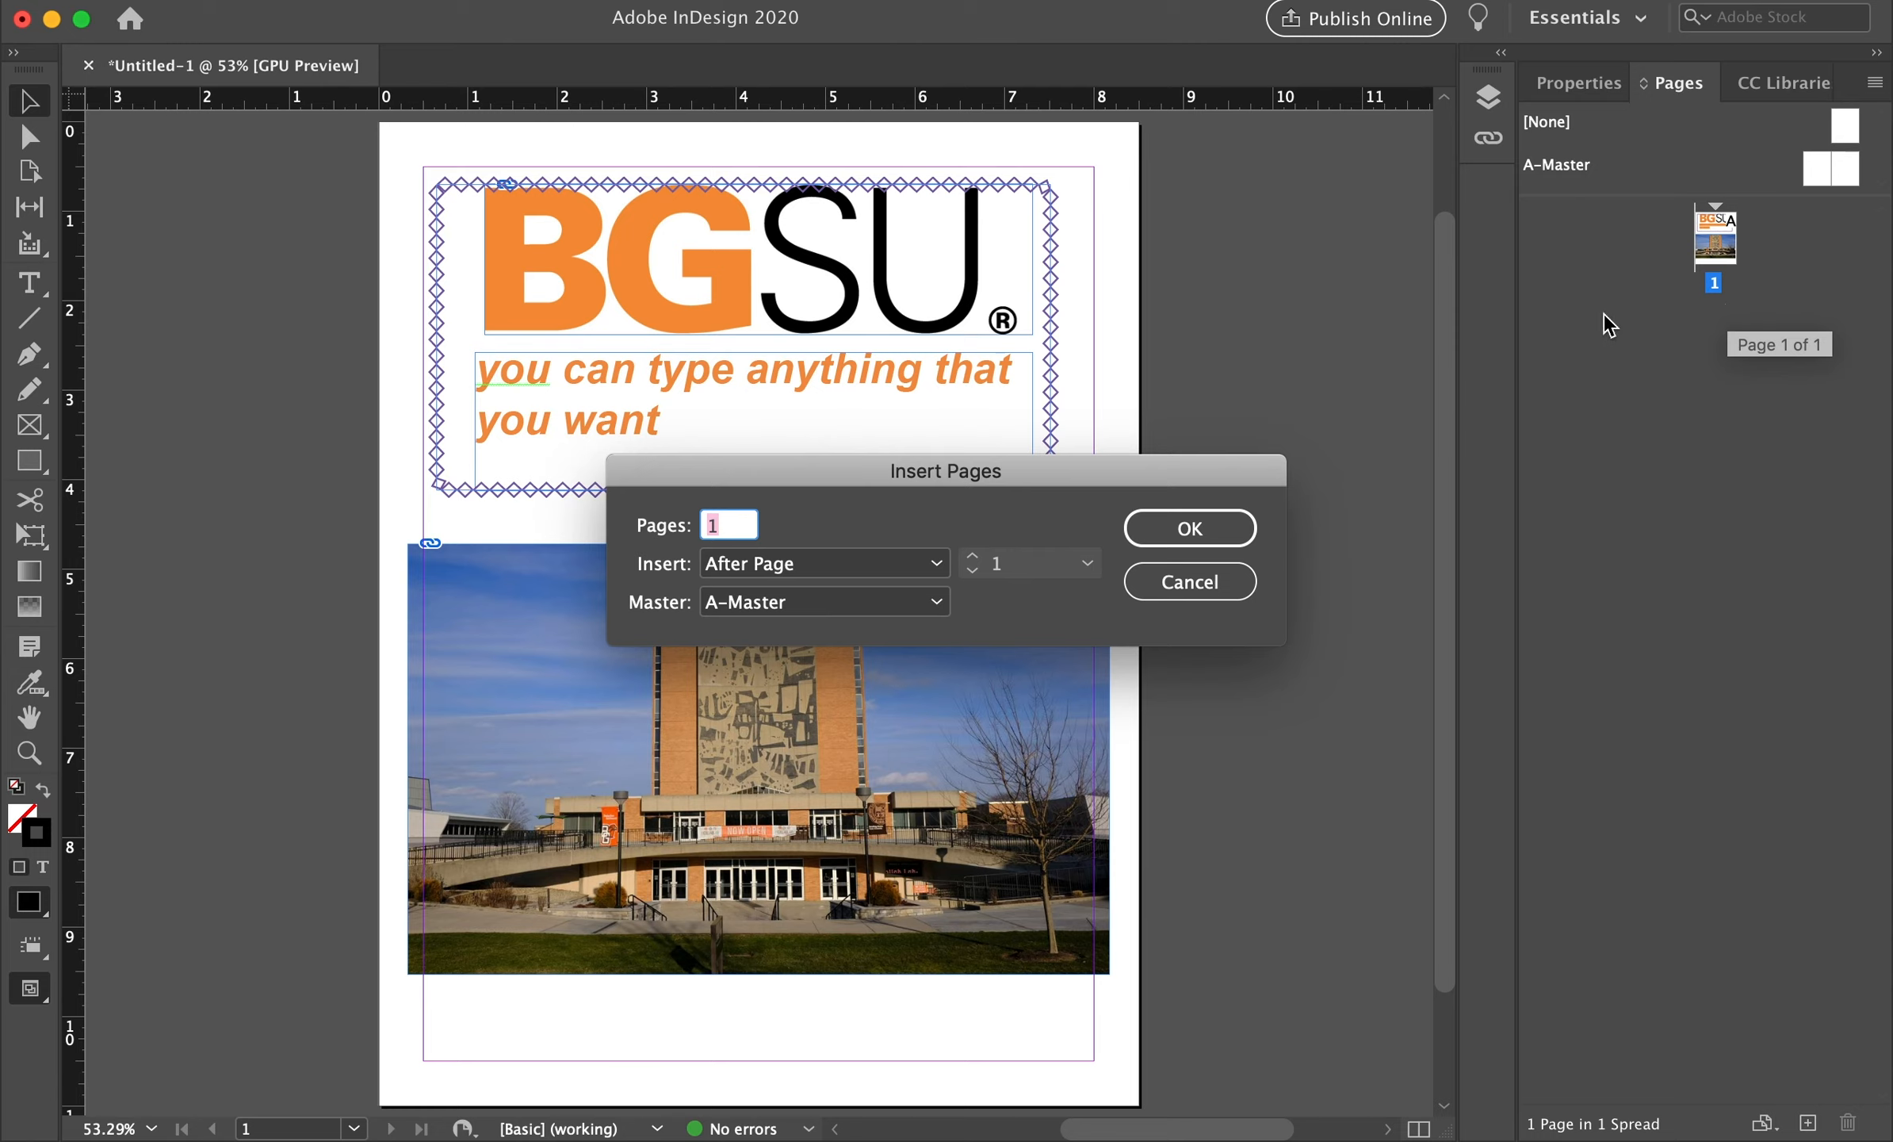
left_click(733, 525)
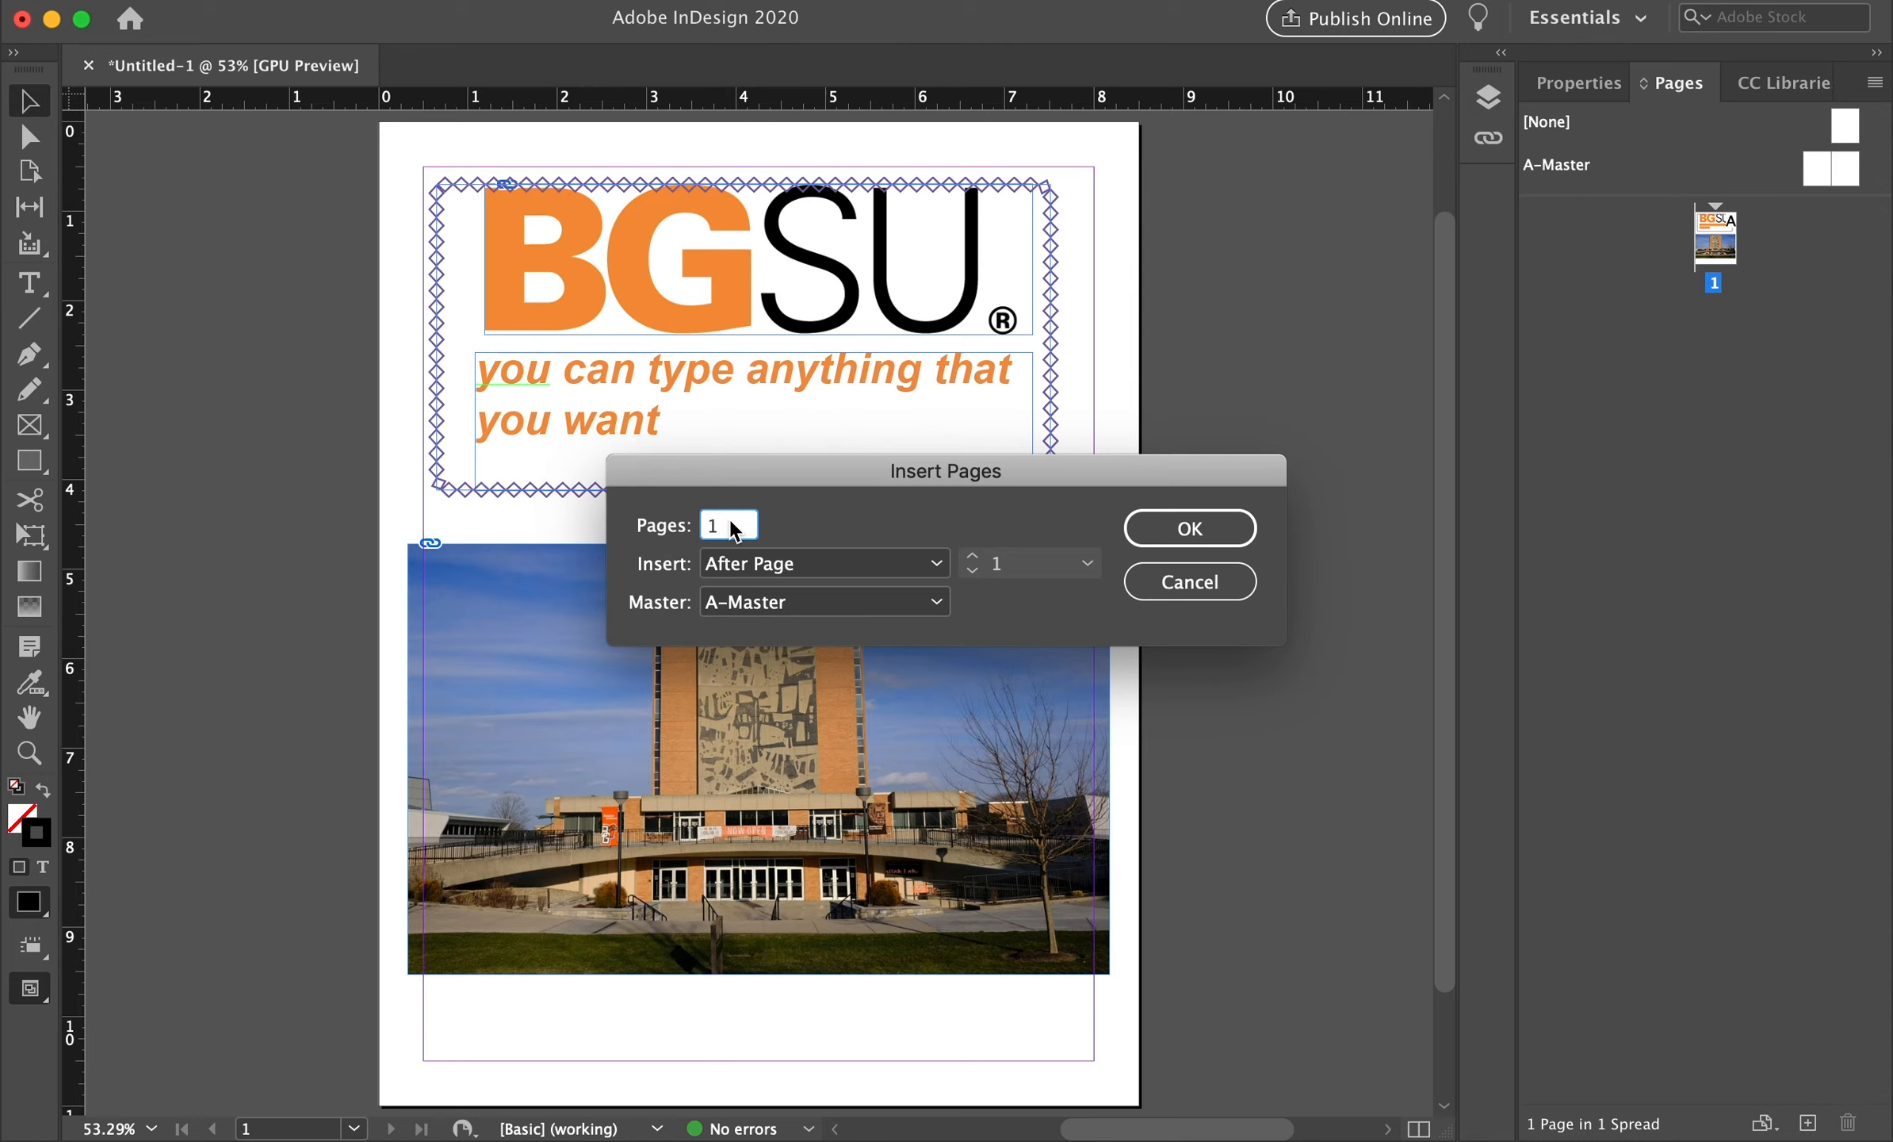
left_click(814, 564)
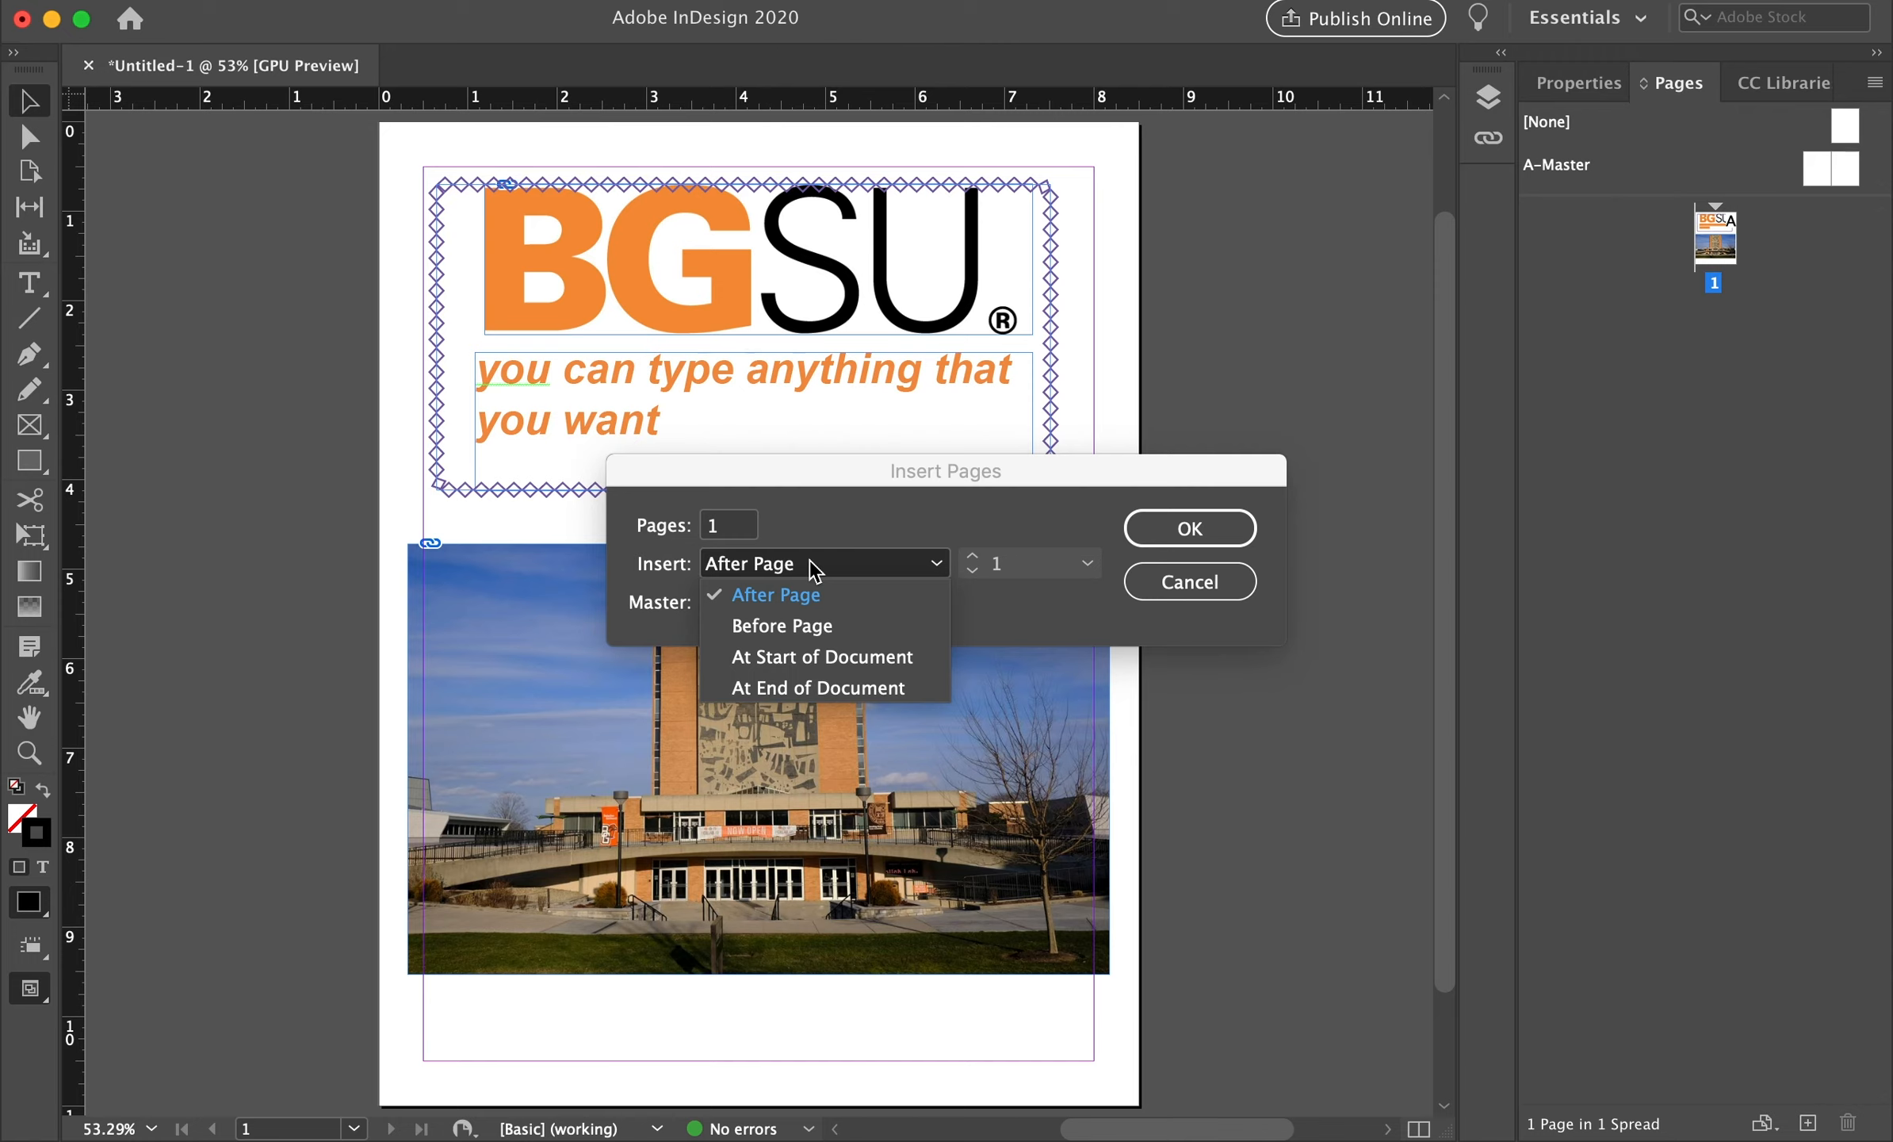
left_click(837, 560)
left_click(817, 565)
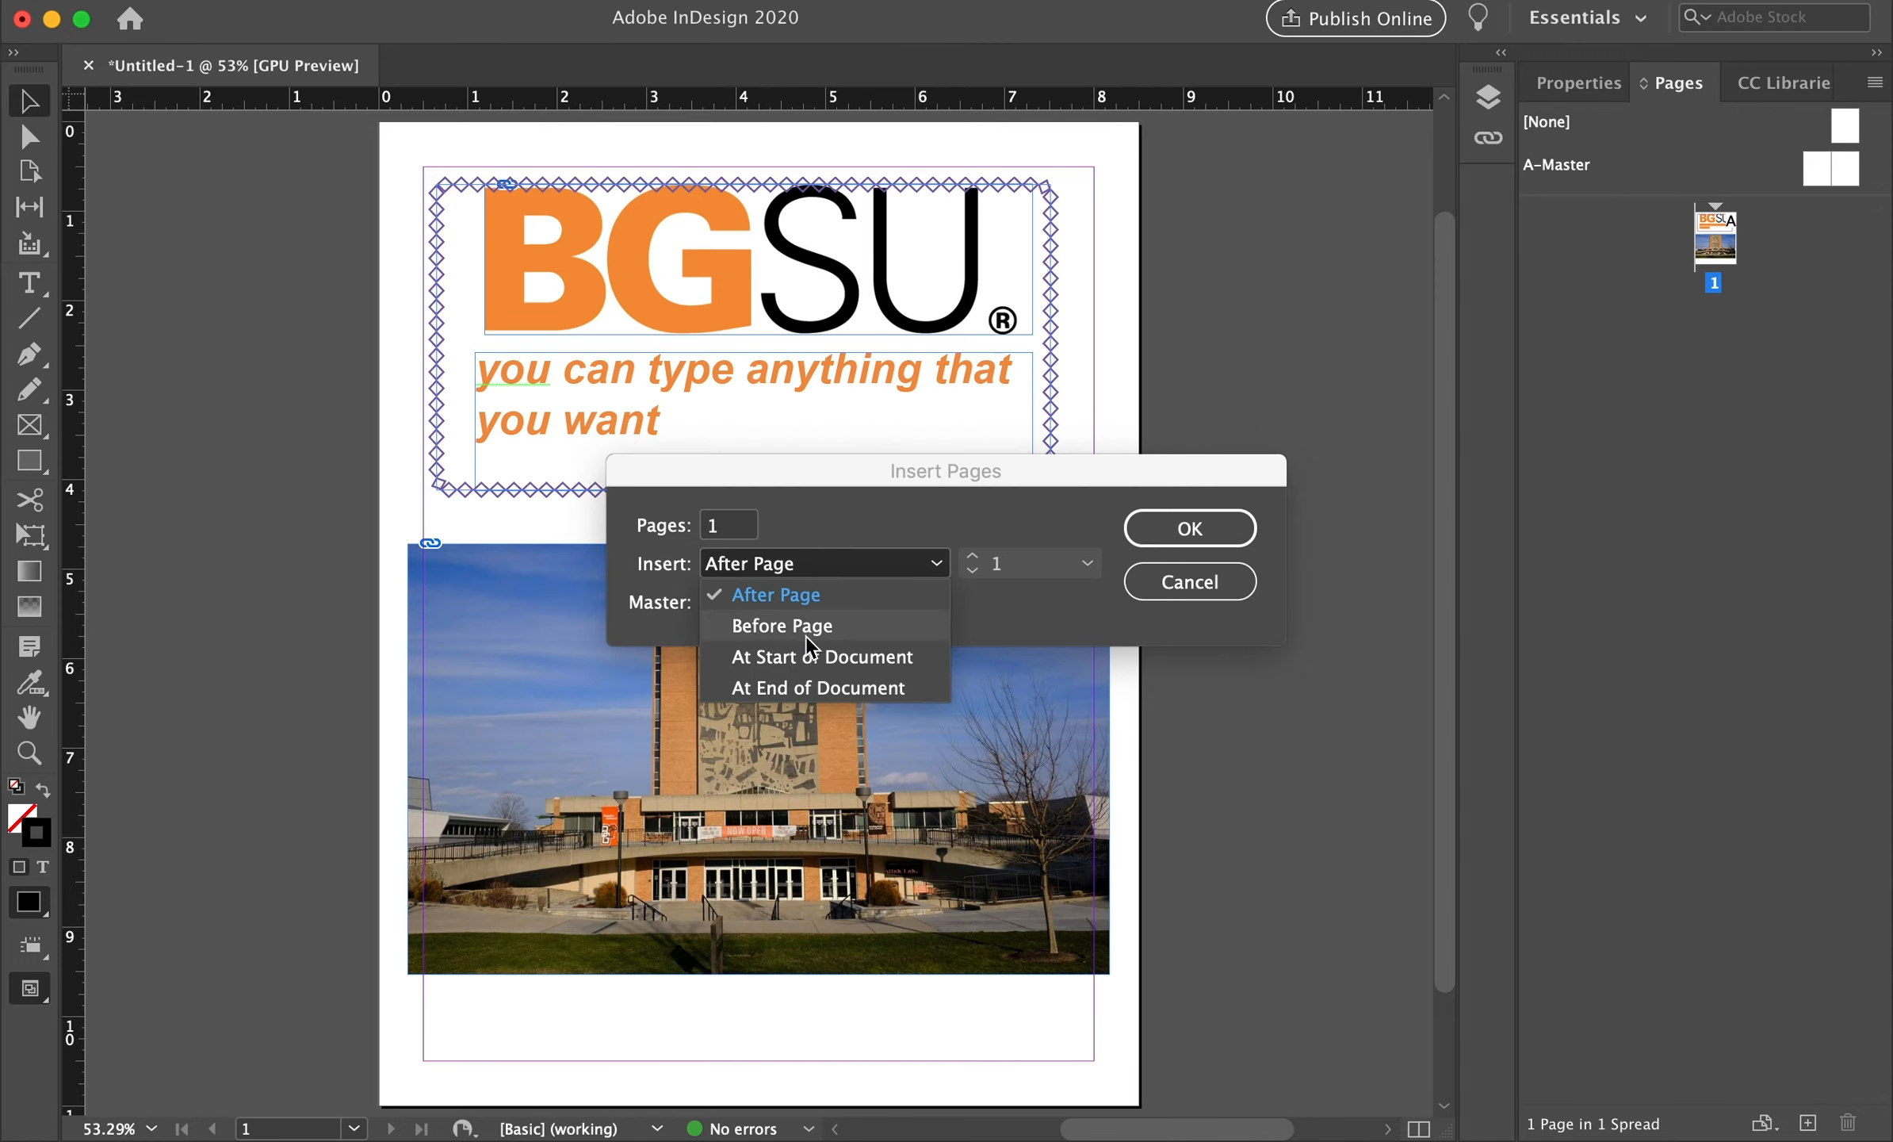
left_click(929, 539)
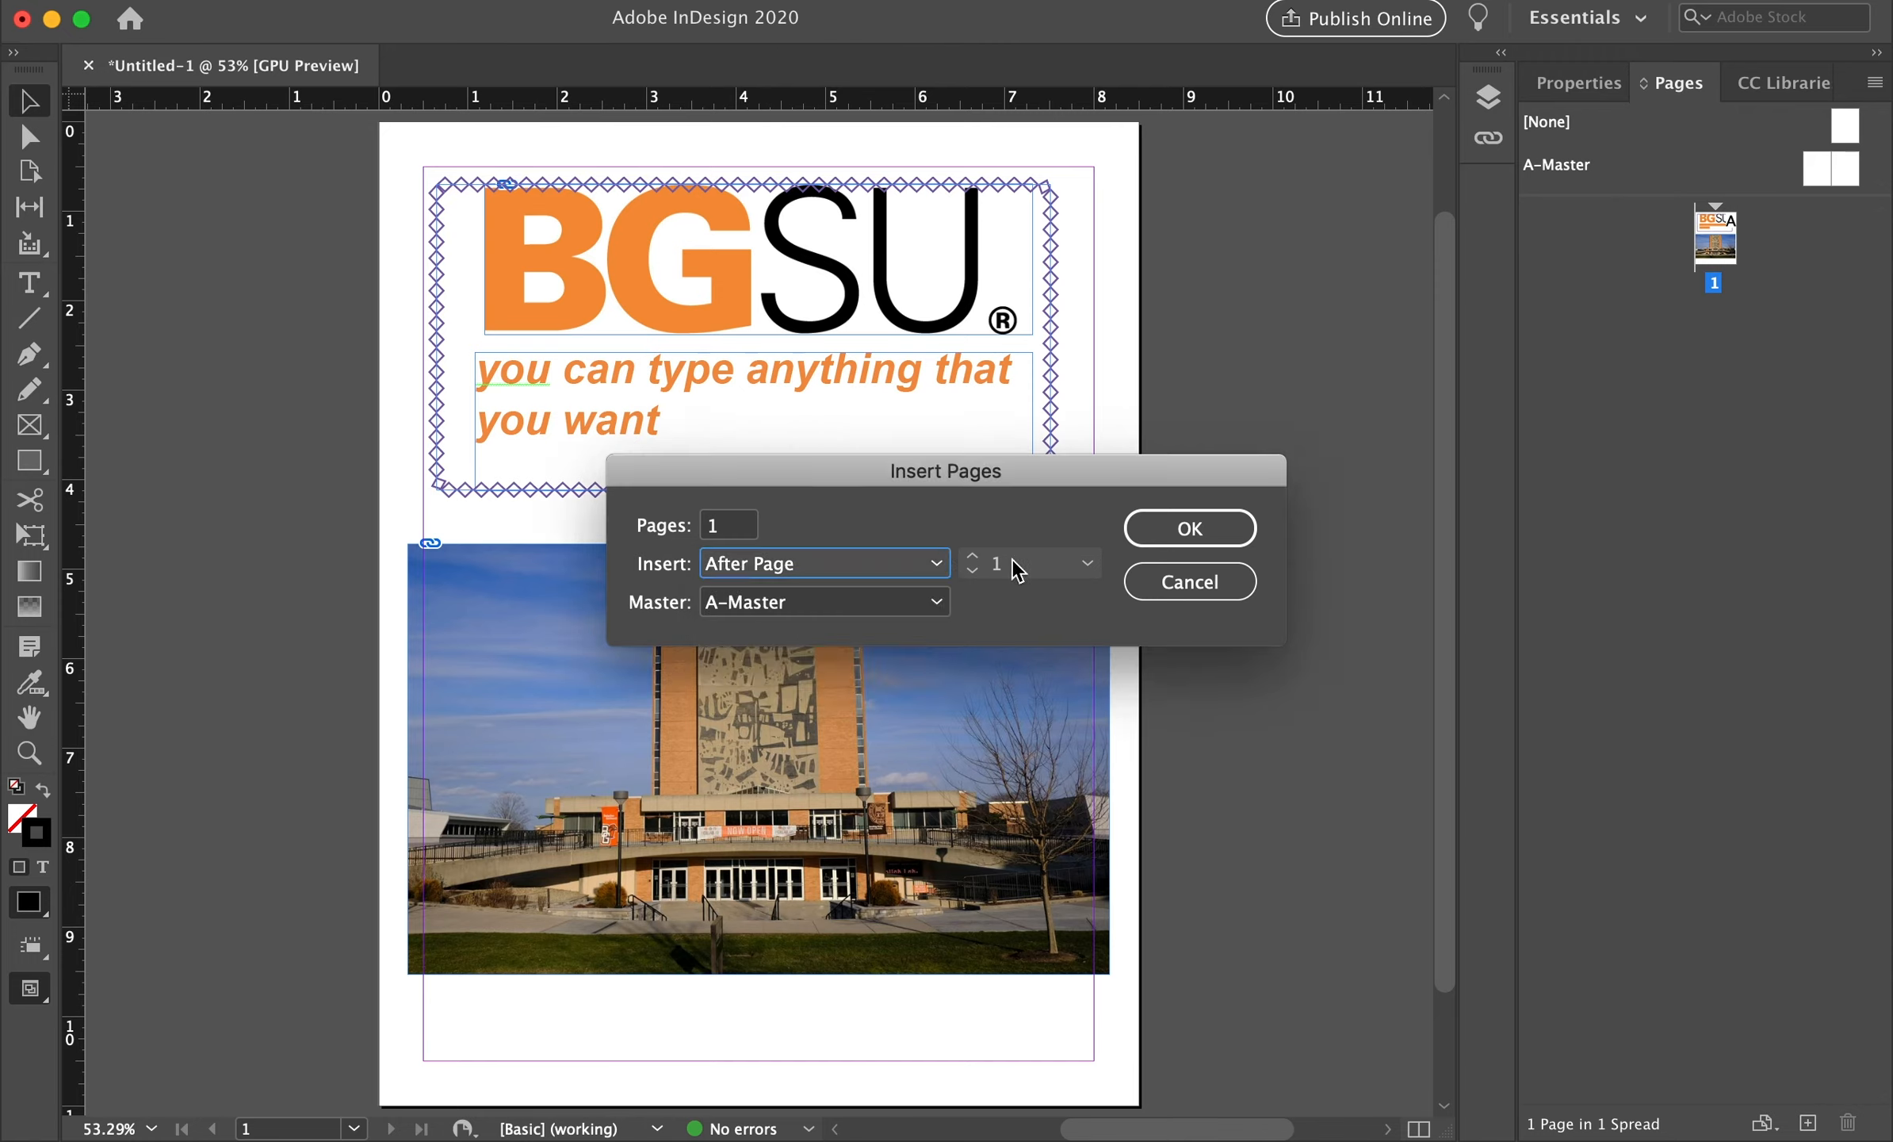
left_click(900, 564)
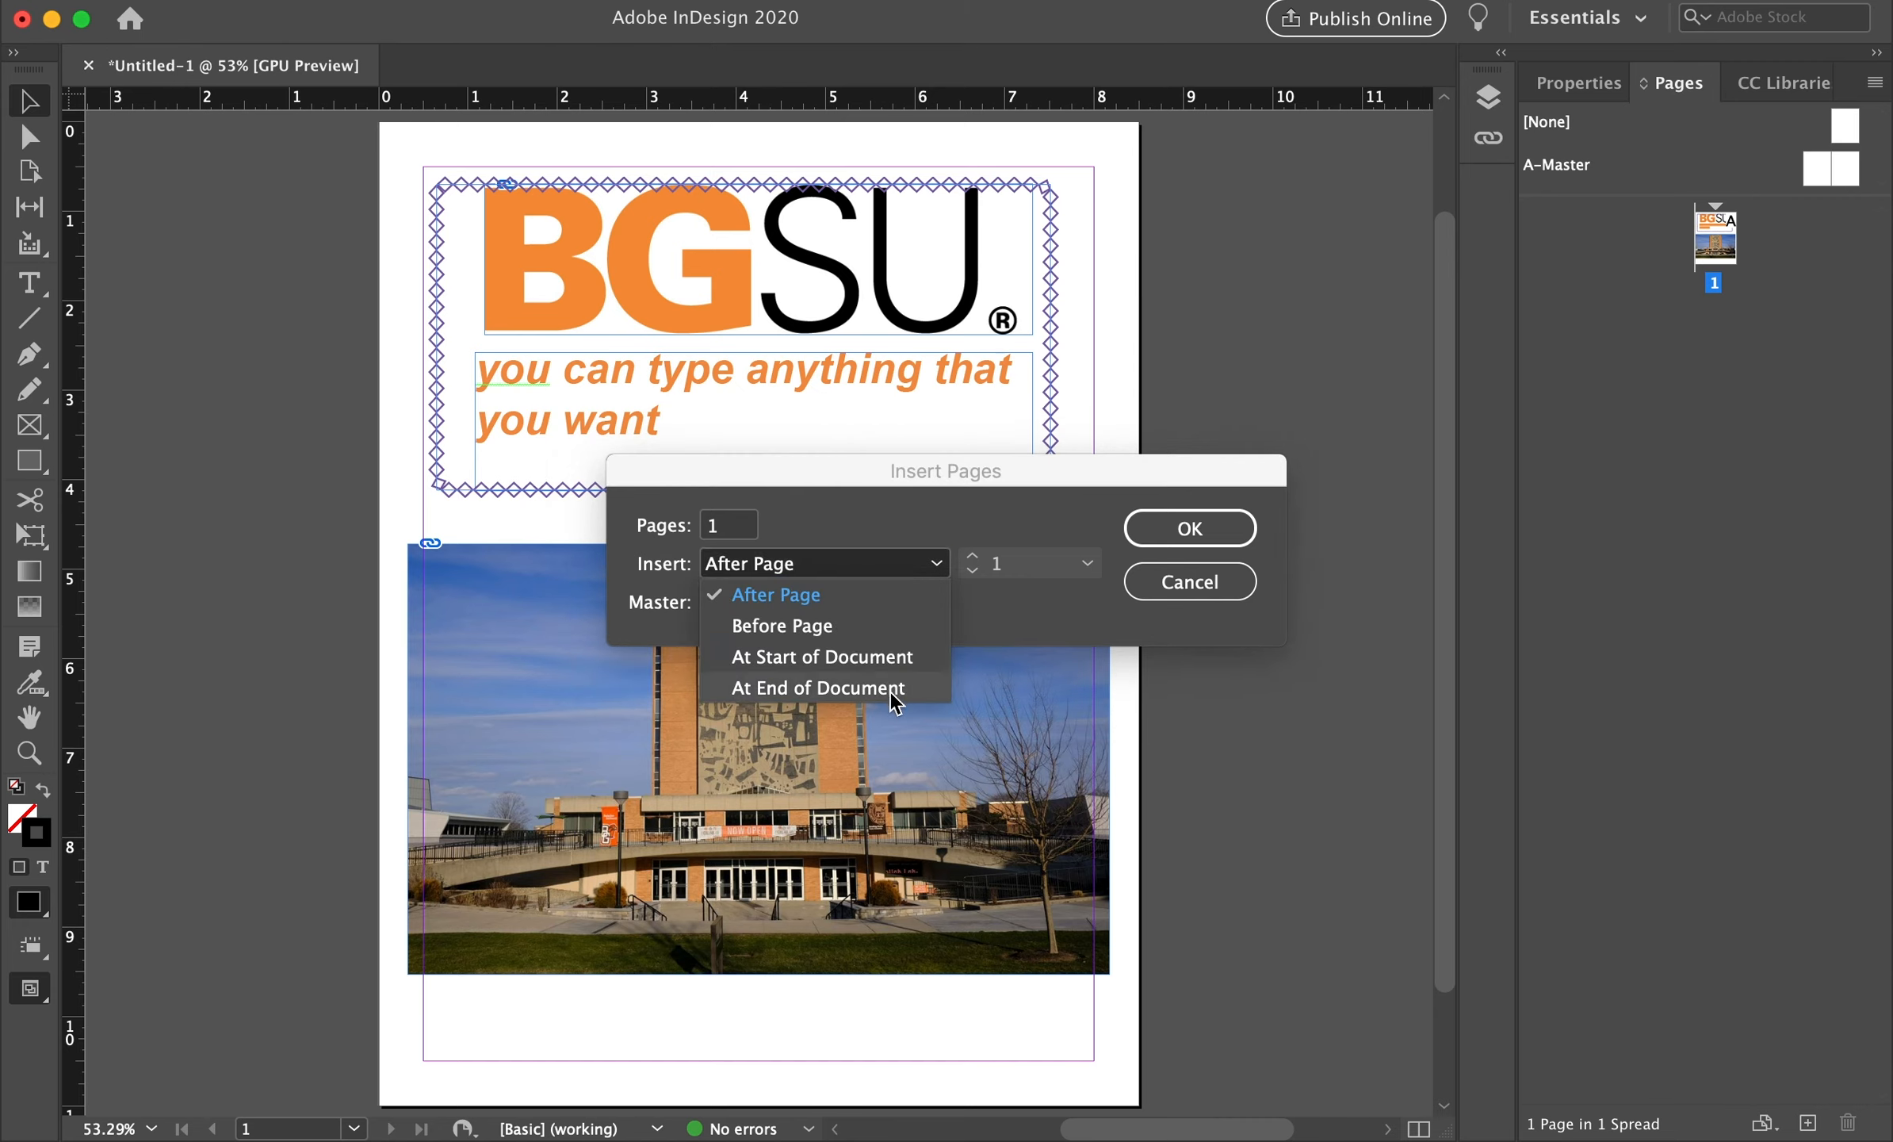
left_click(1169, 588)
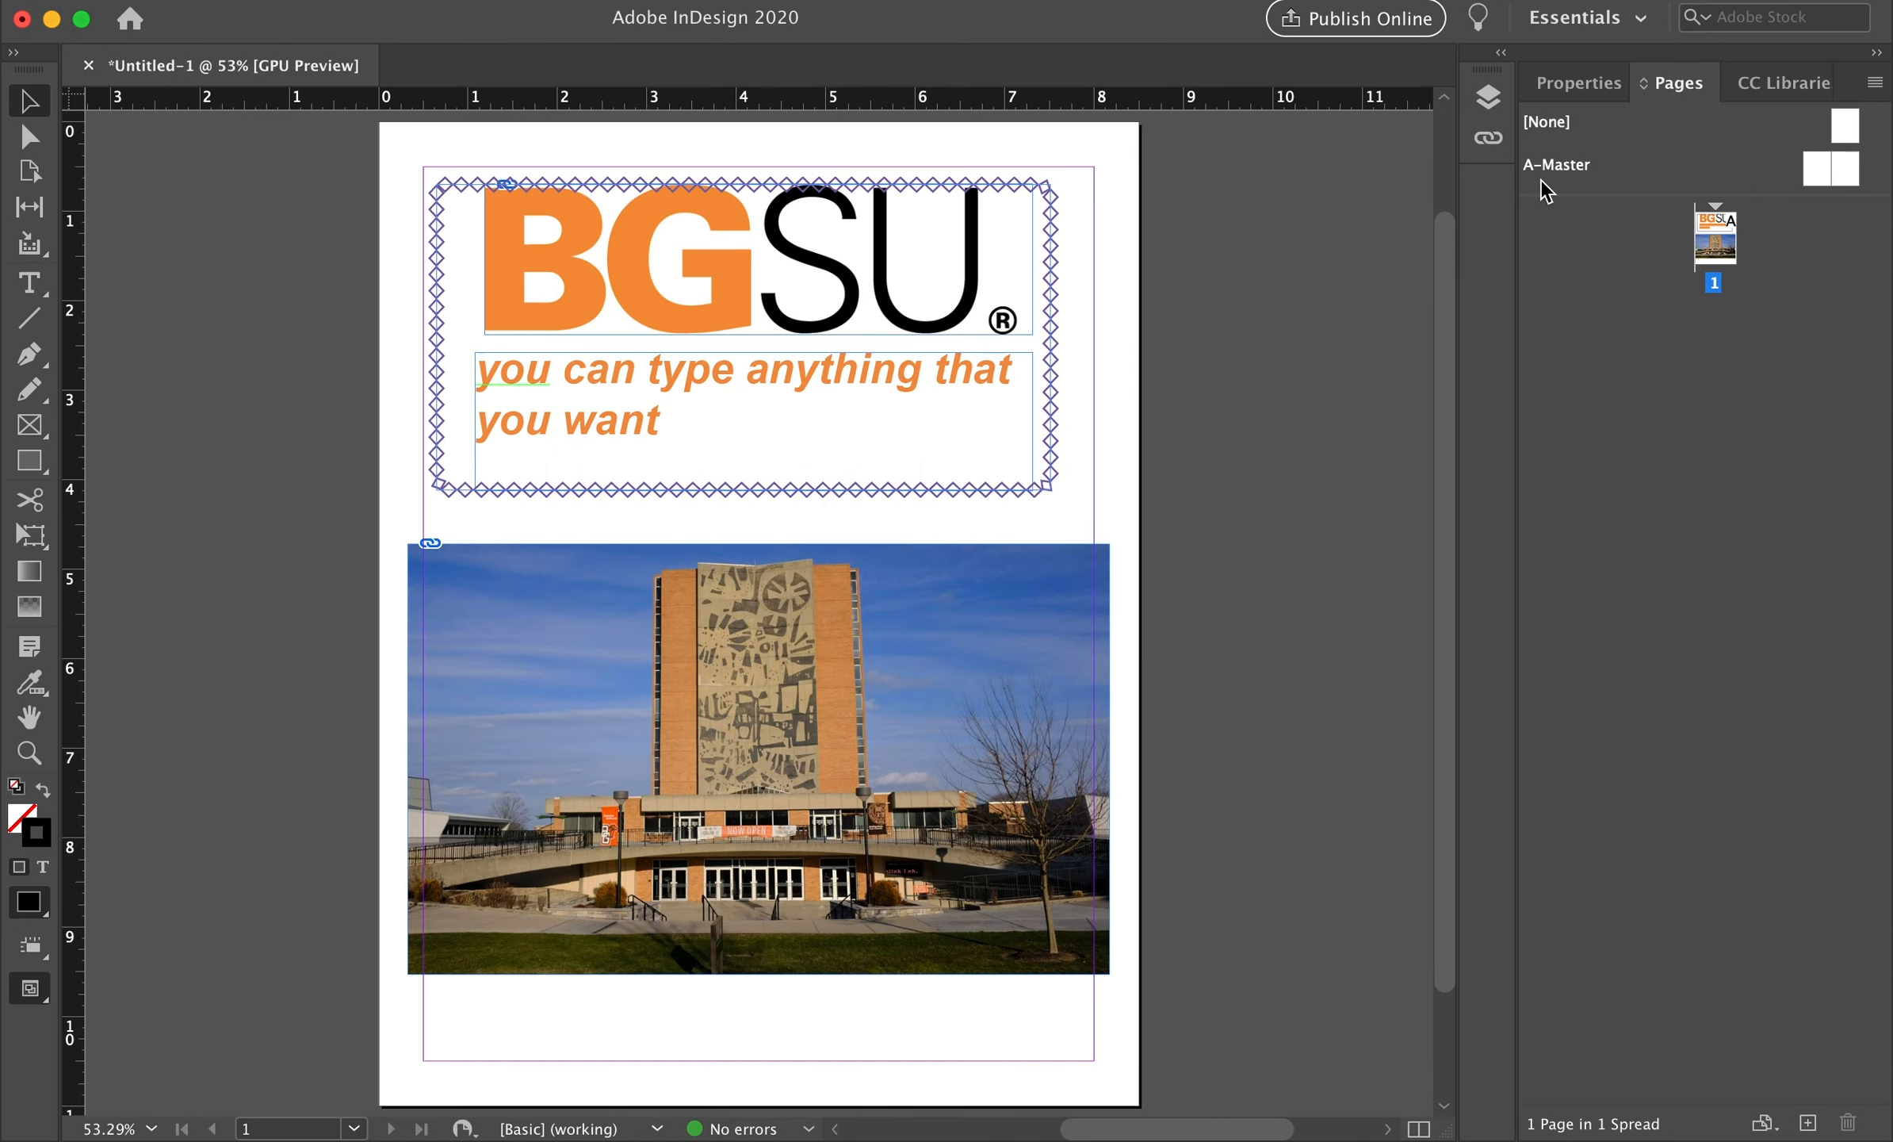
Bring up the list of the document's linked files and check which other panels can be shown
left_click(1488, 97)
left_click(1488, 137)
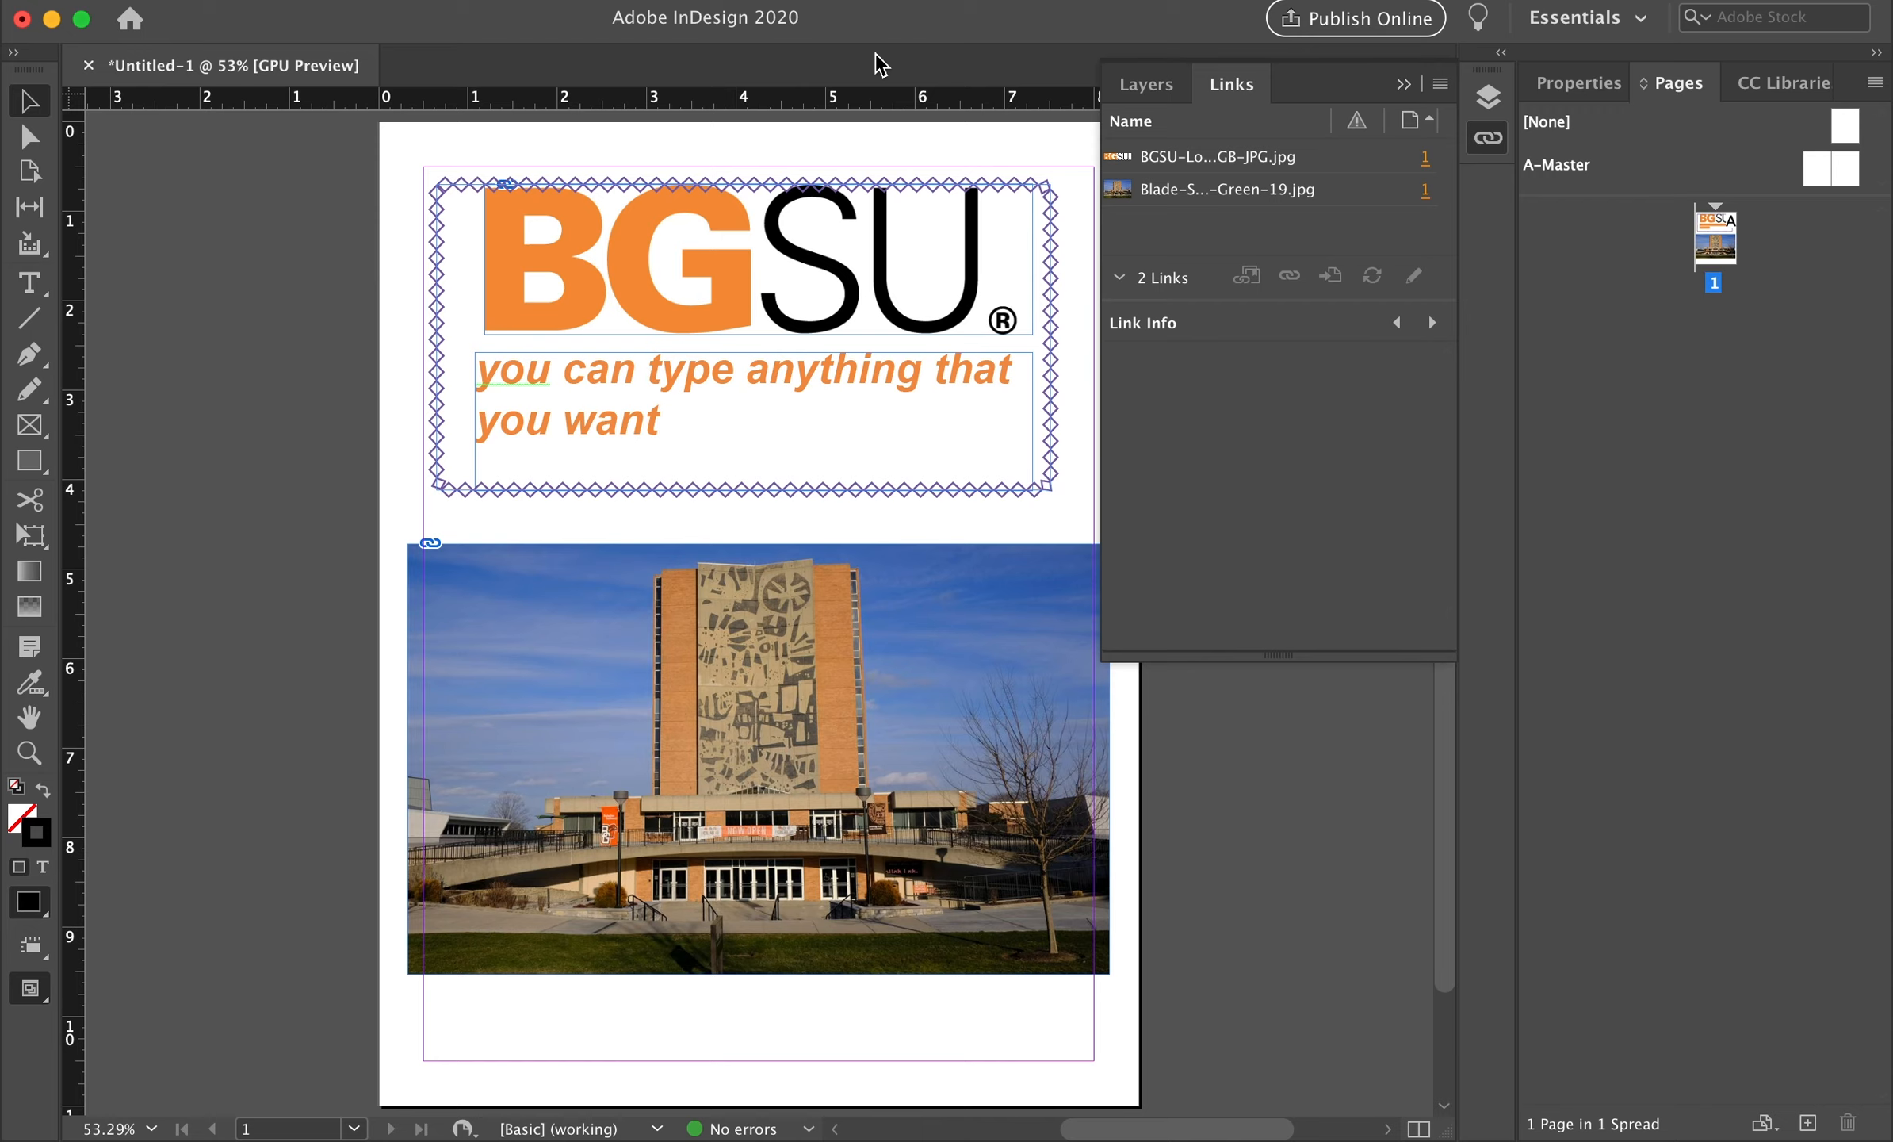
left_click(1146, 84)
left_click(1225, 93)
left_click(751, 0)
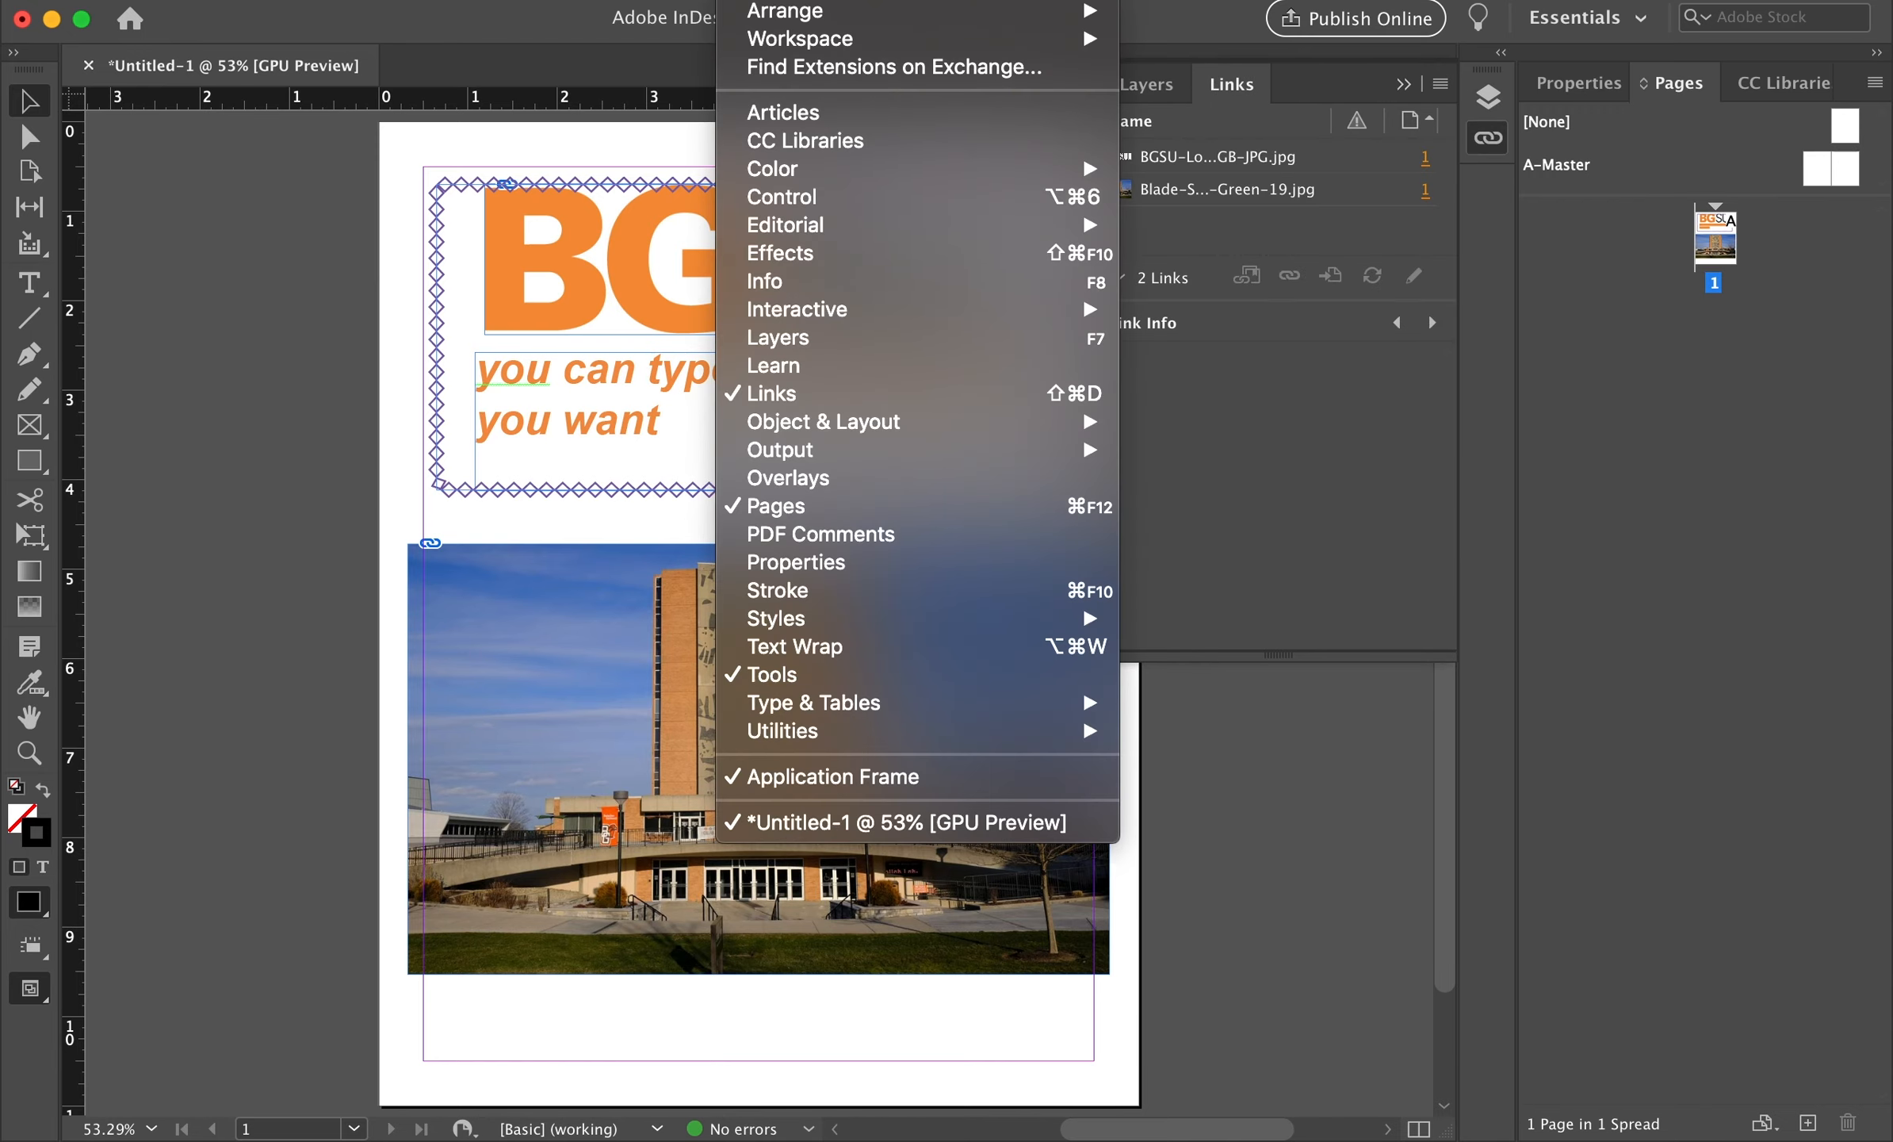
left_click(872, 399)
left_click(688, 0)
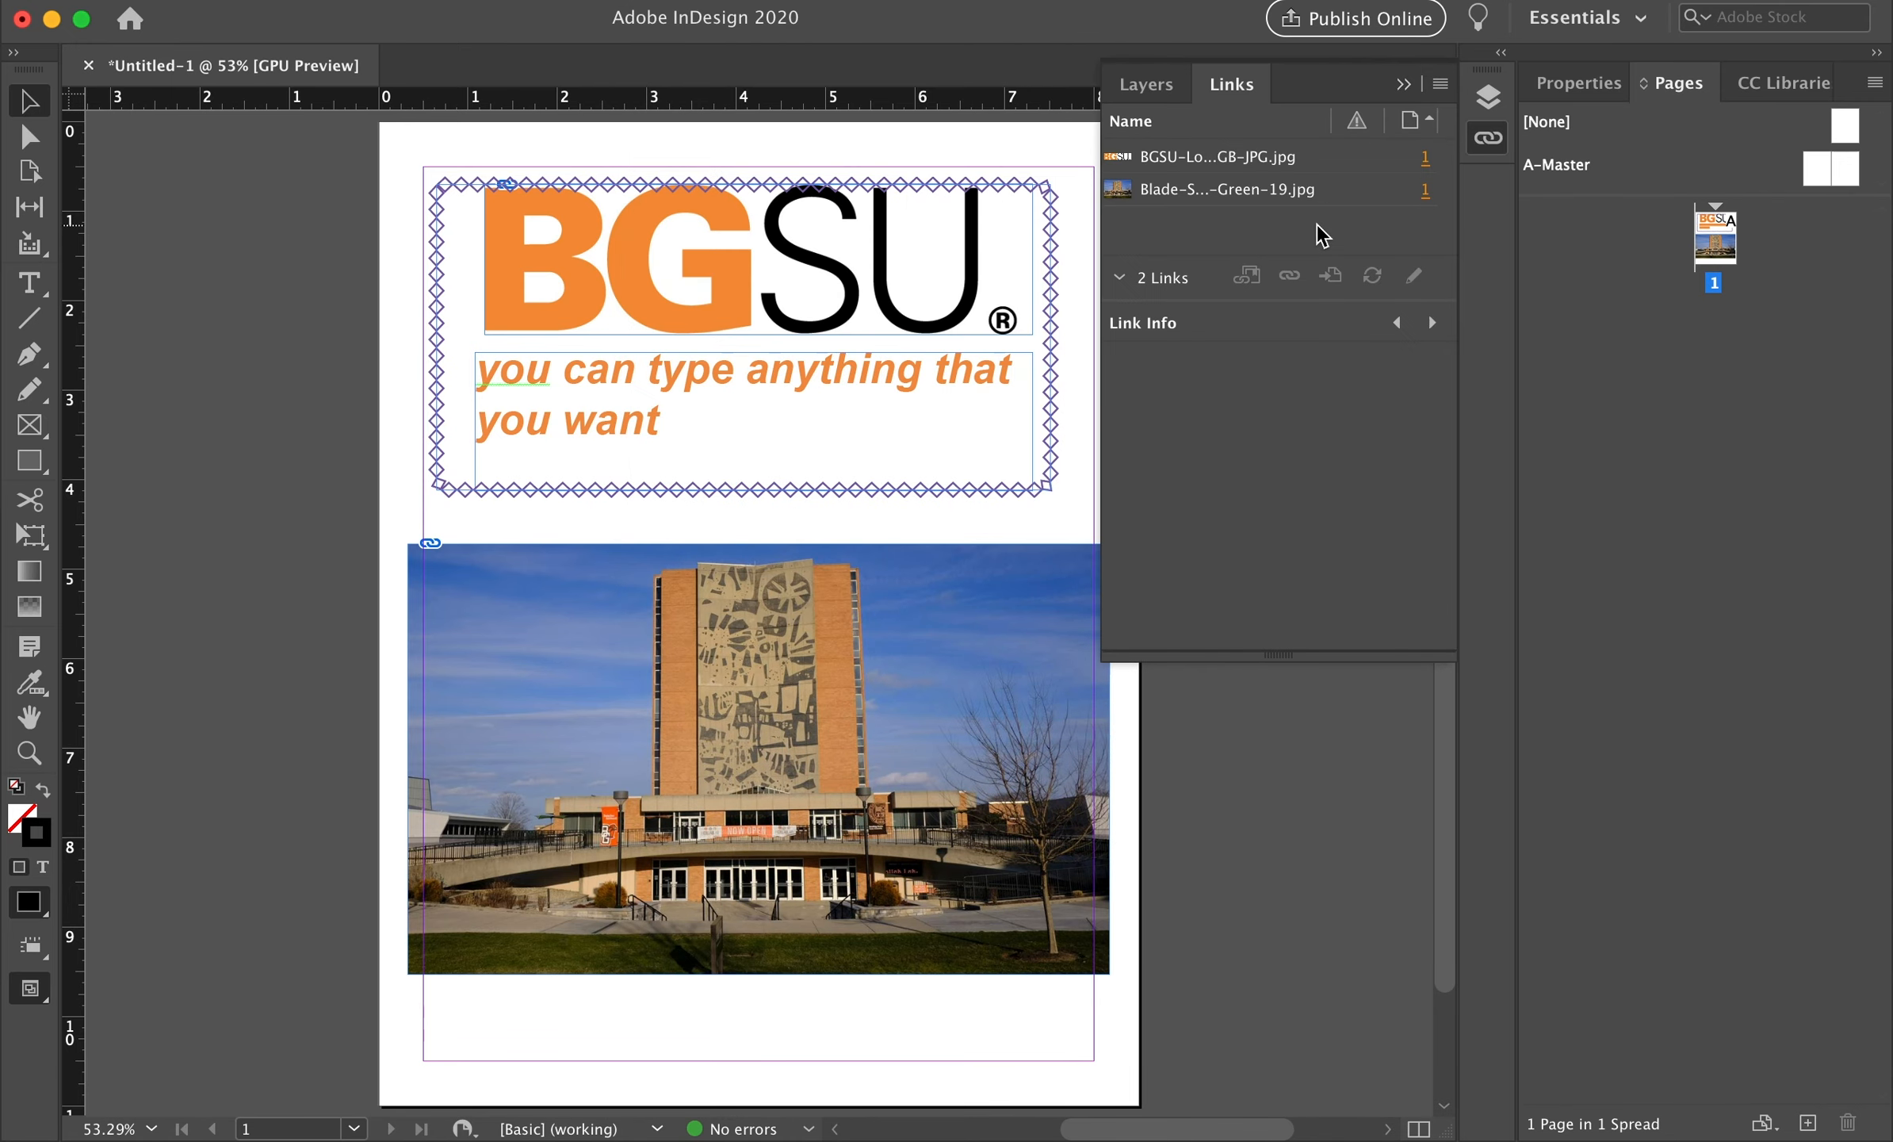
Examine the link information of the BGSU logo and the Blade building photo, and go to the photo on the page
left_click(1322, 196)
left_click(1322, 161)
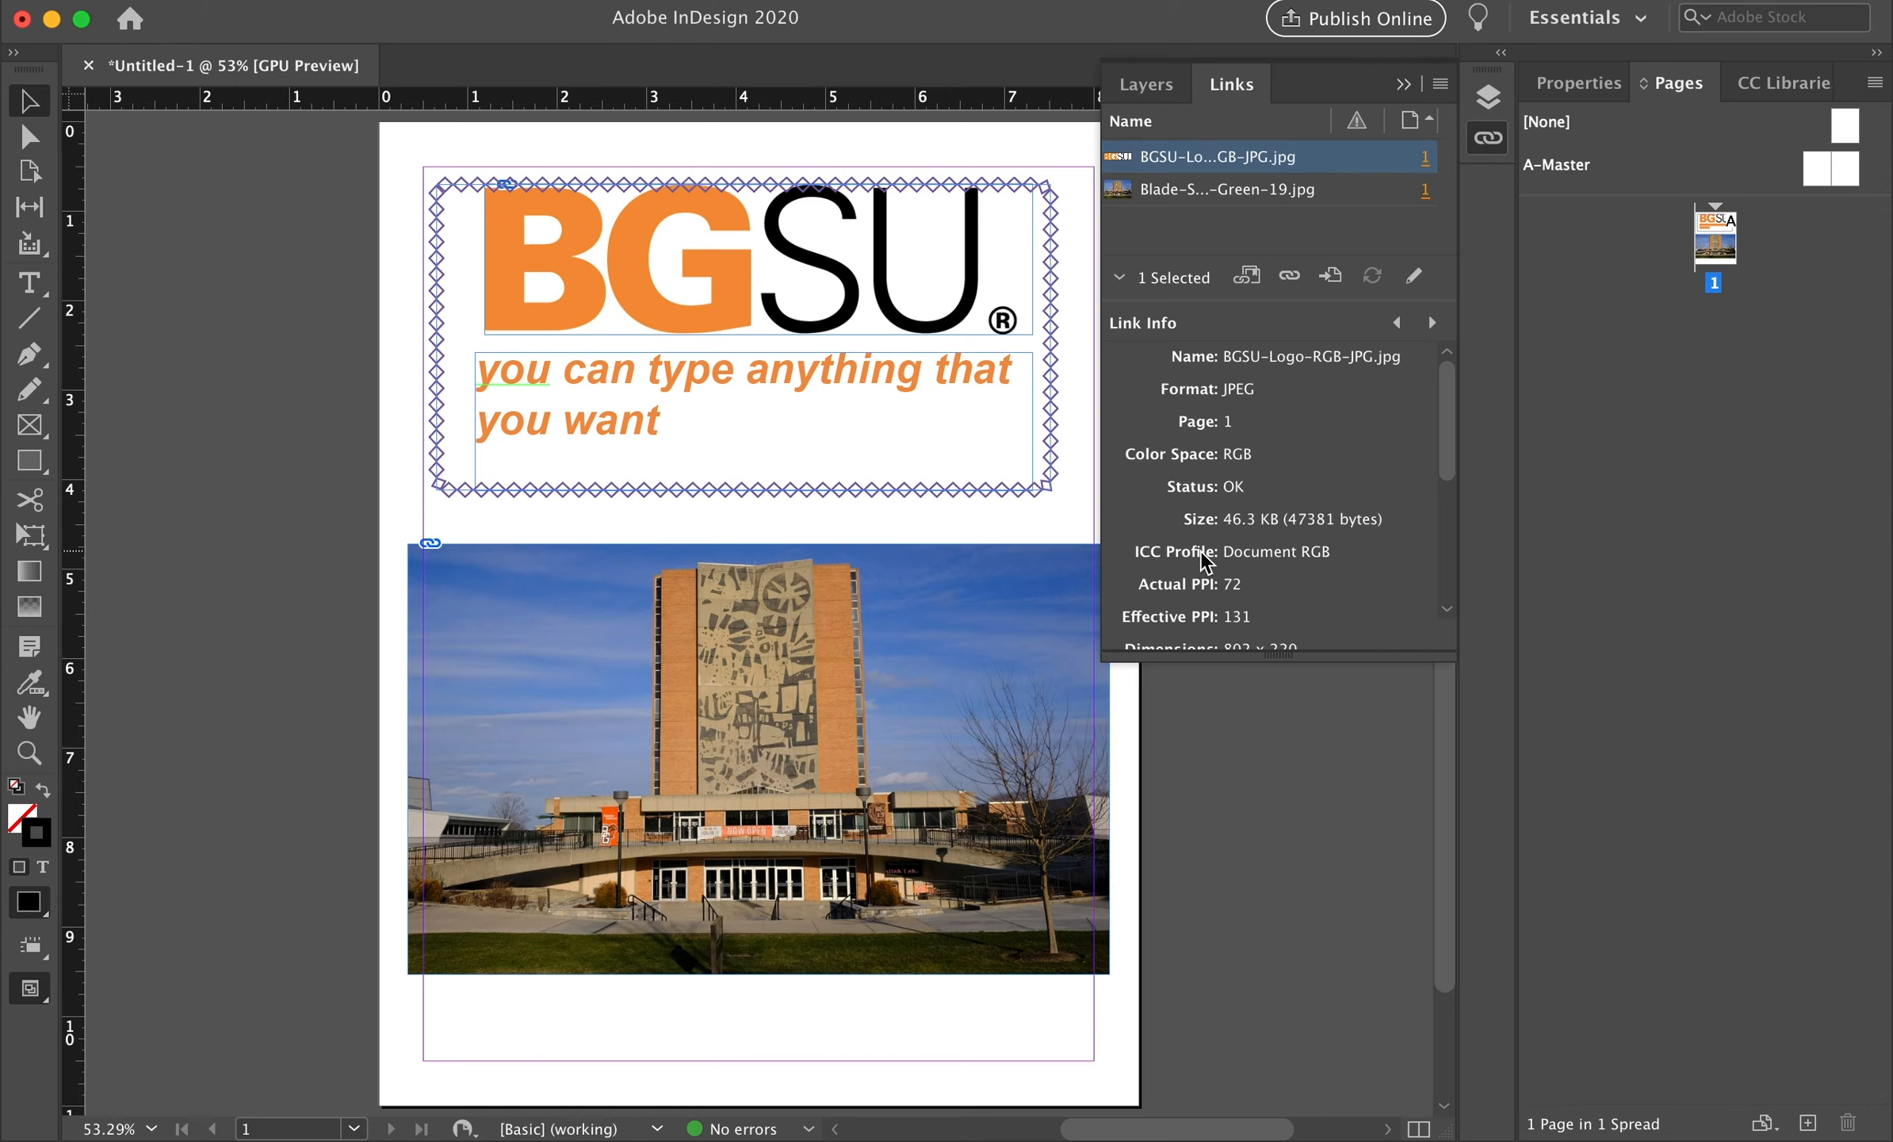
scroll(1201, 563, "down", 5)
scroll(1201, 552, "up", 2)
scroll(1201, 553, "down", 2)
scroll(1201, 552, "up", 5)
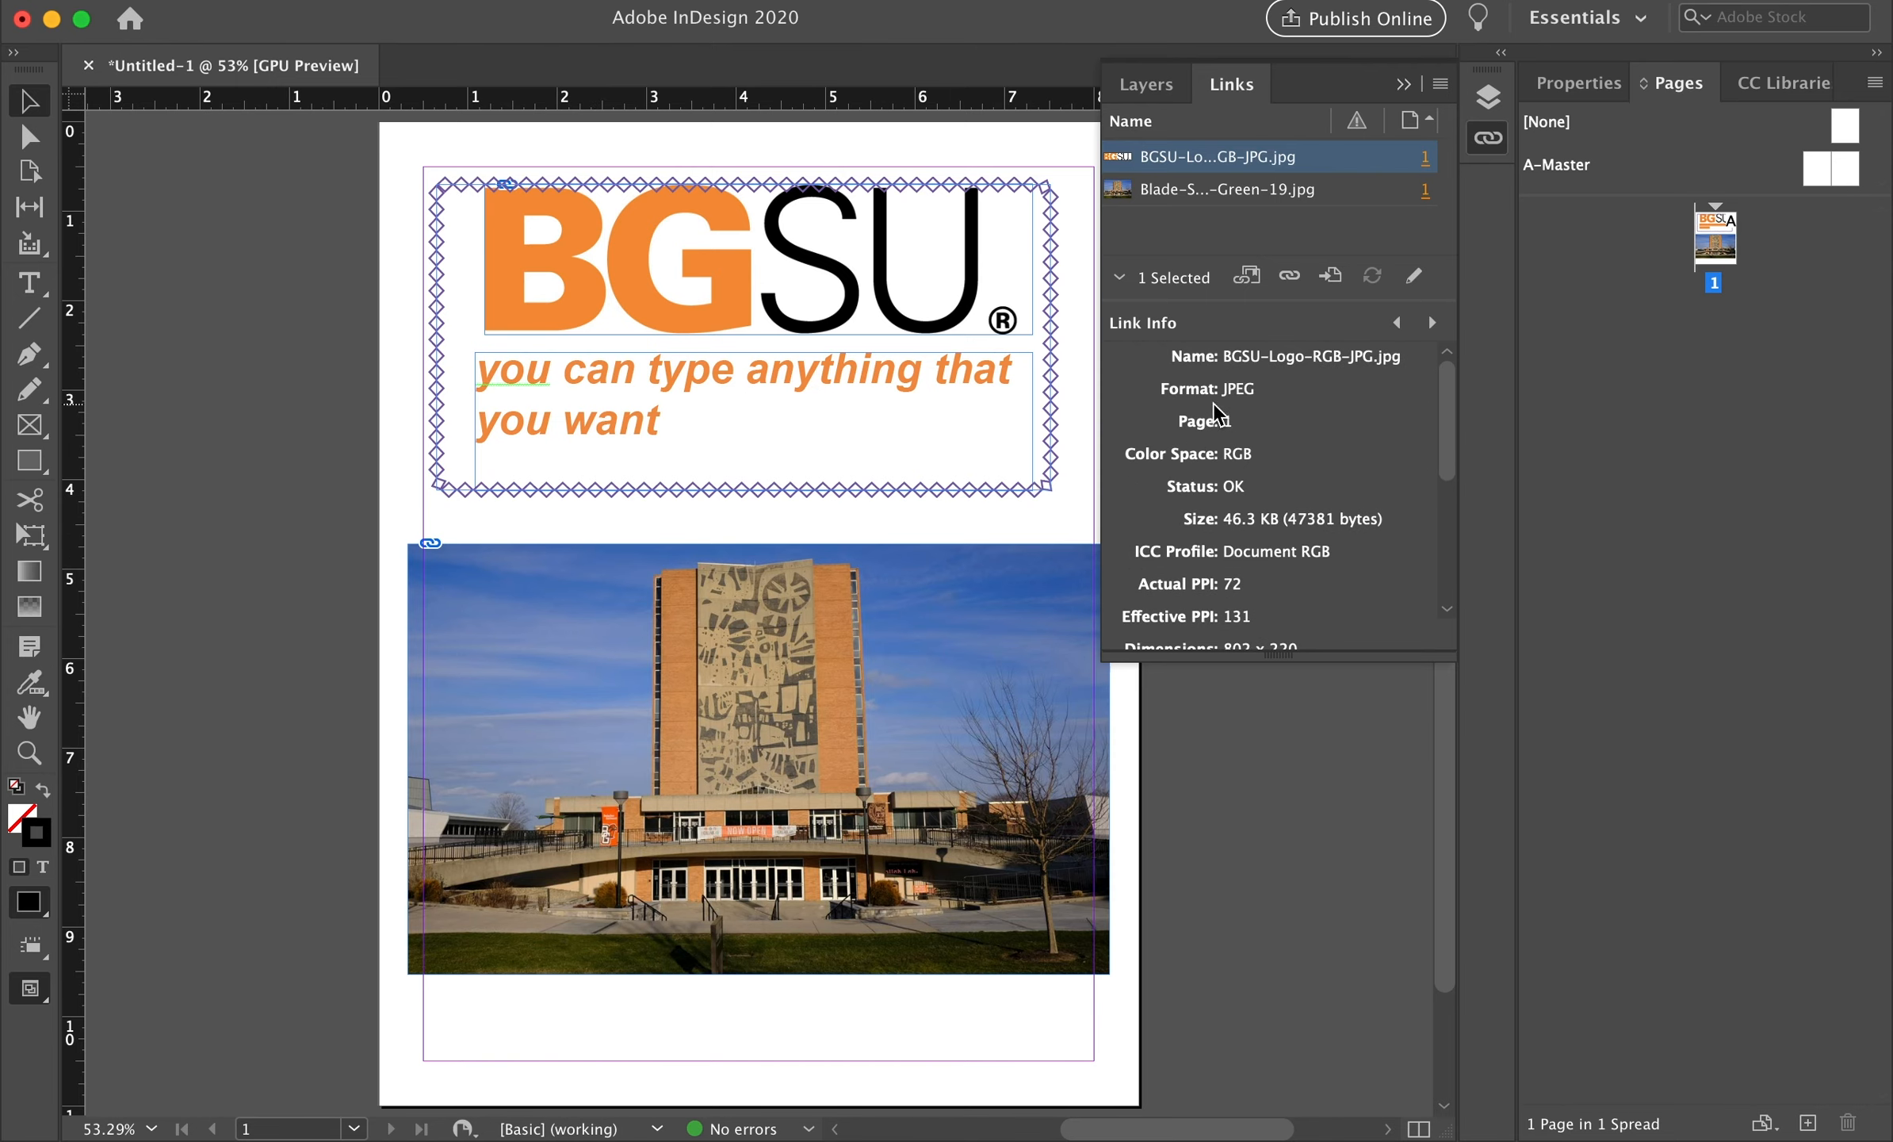
scroll(1264, 452, "down", 1)
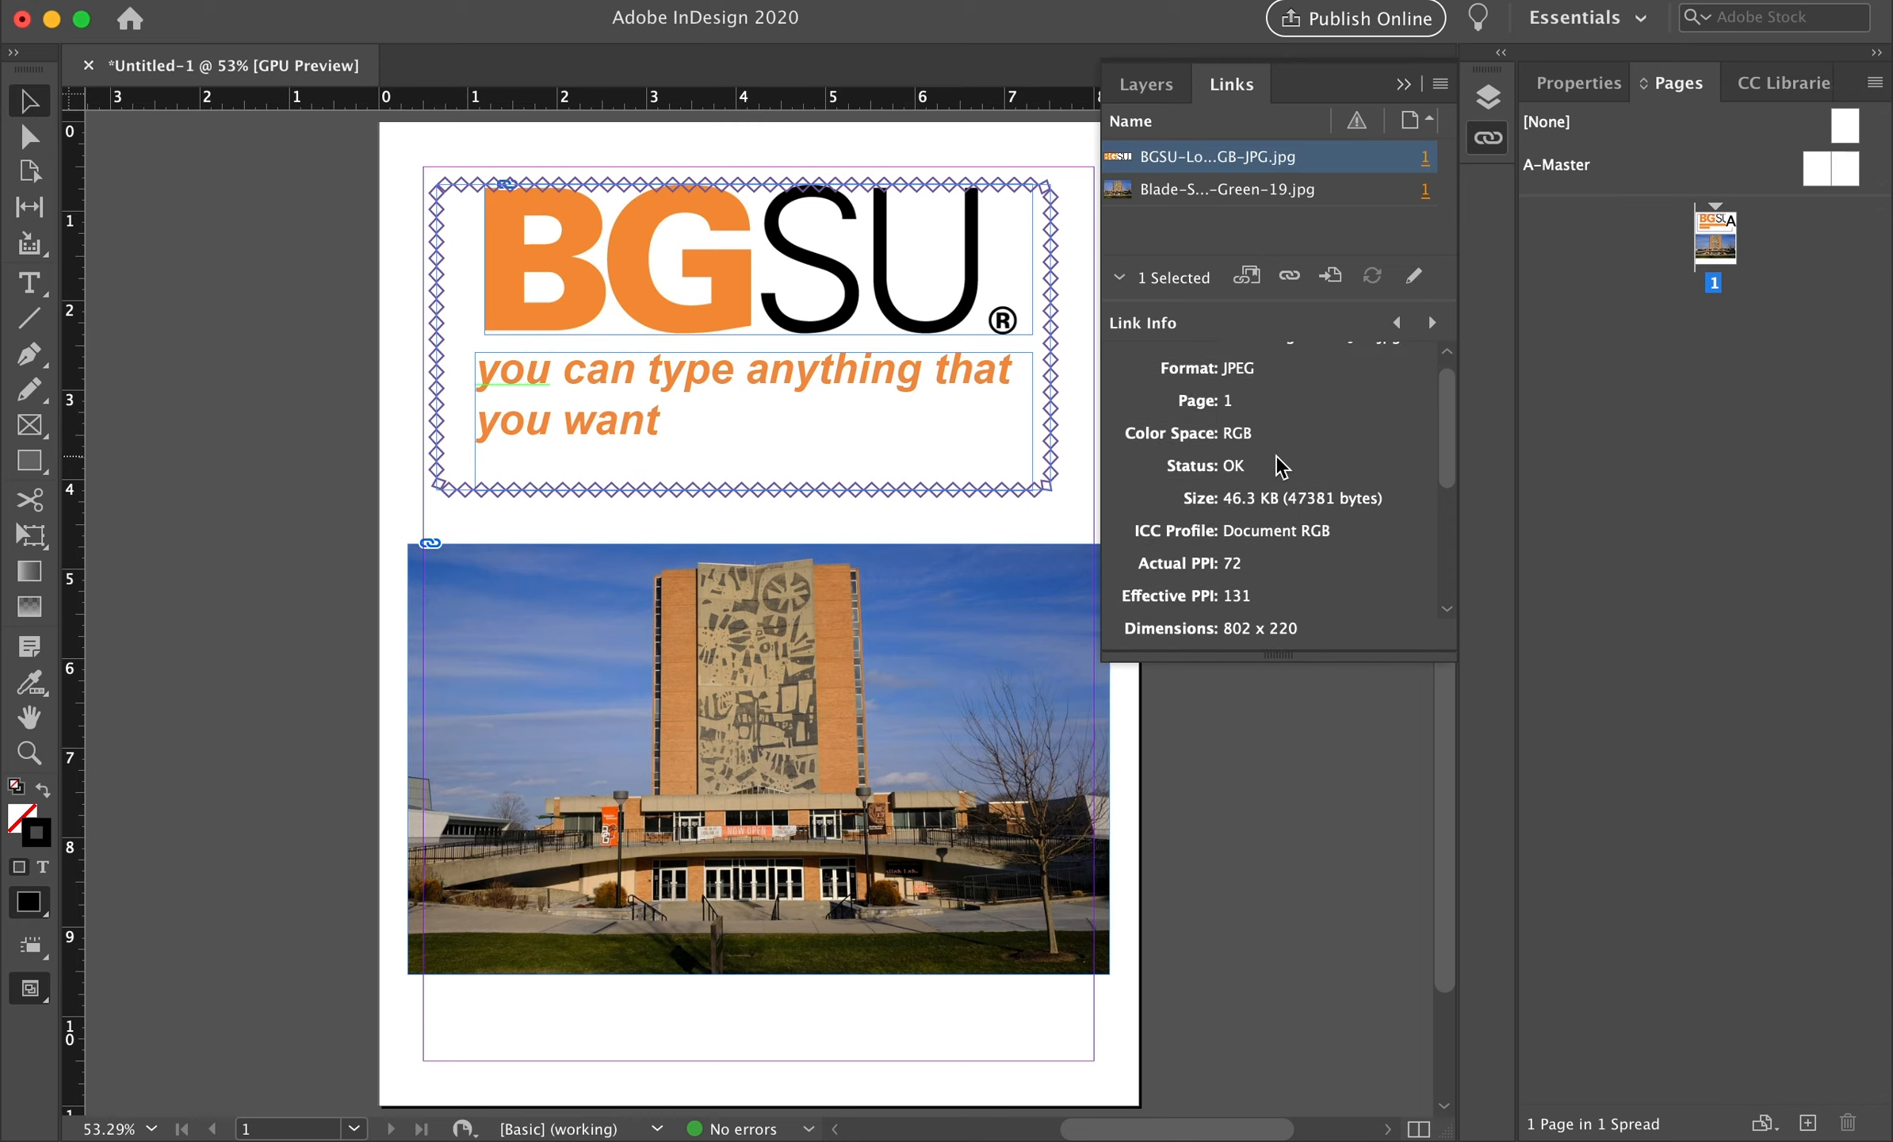
scroll(1293, 502, "up", 1)
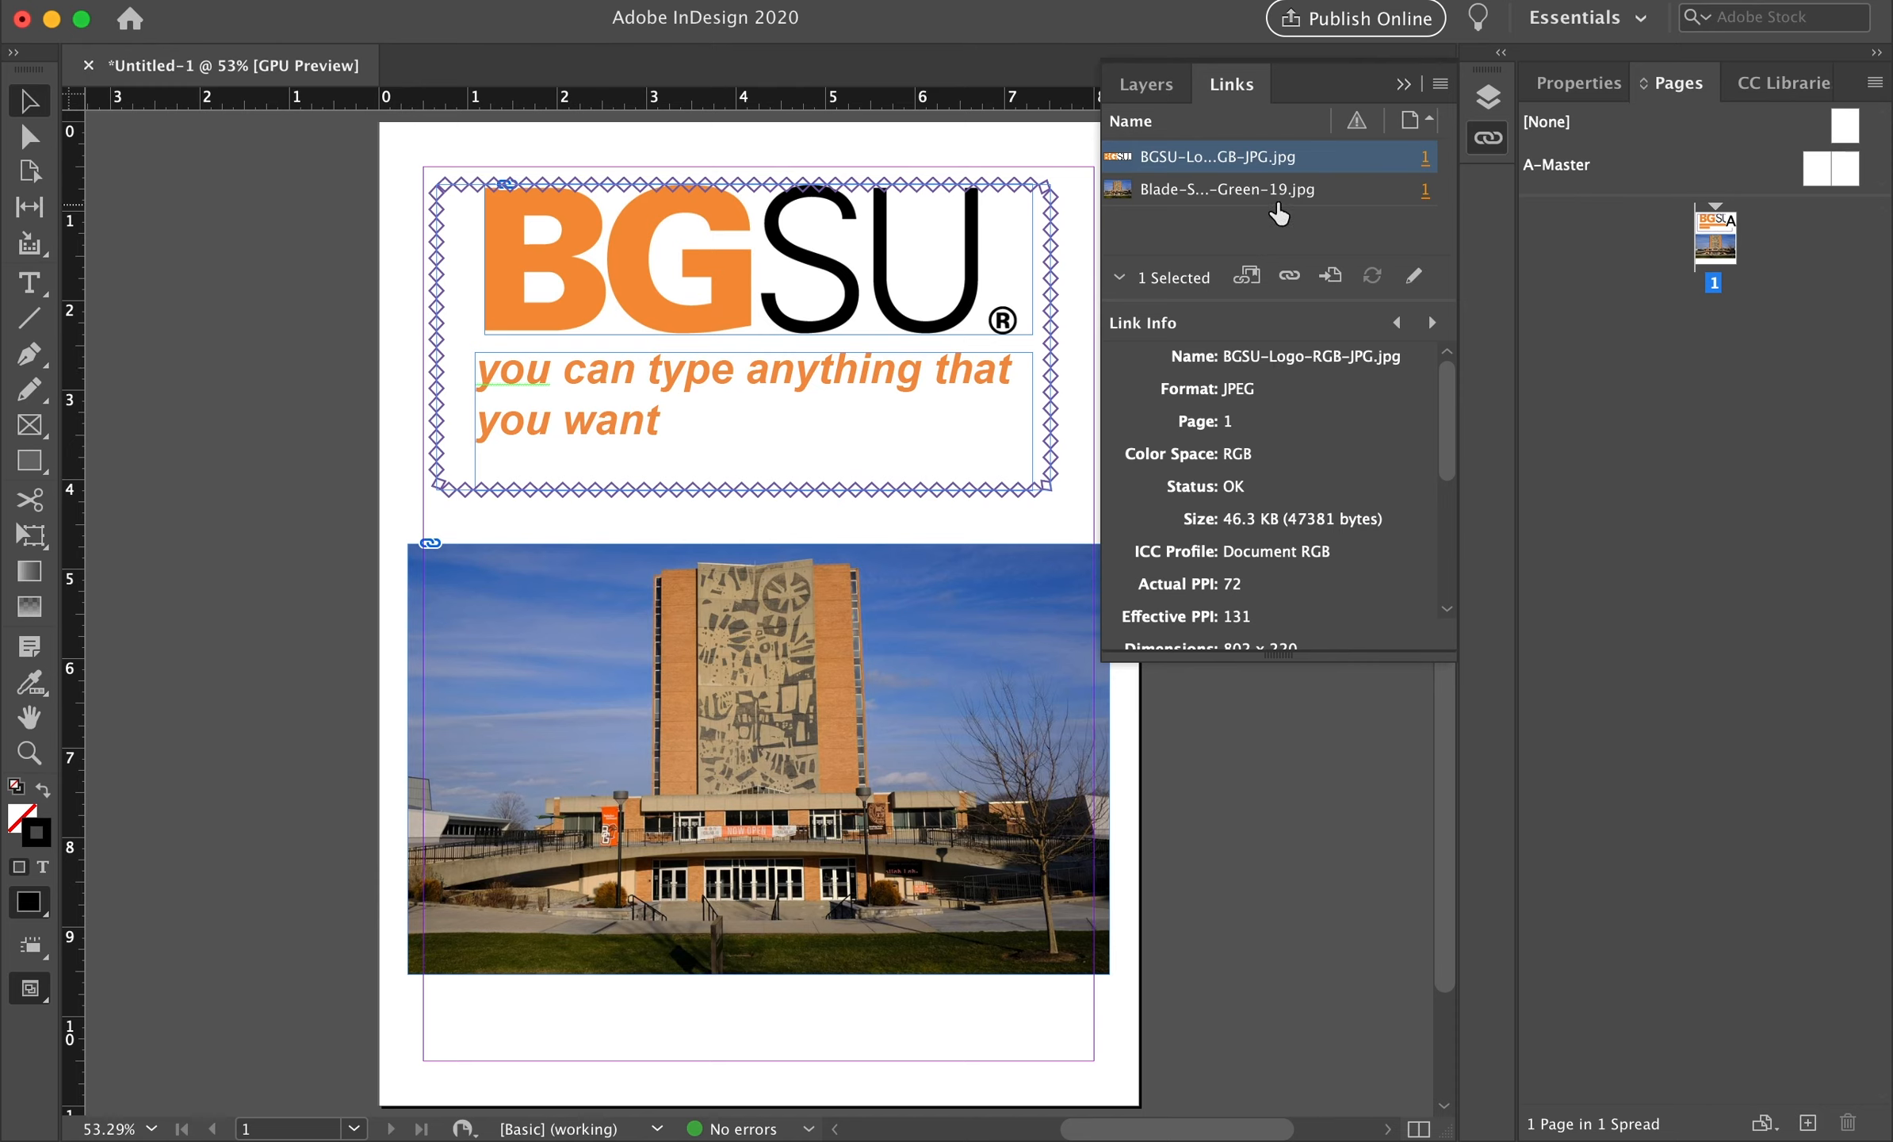
left_click(1420, 194)
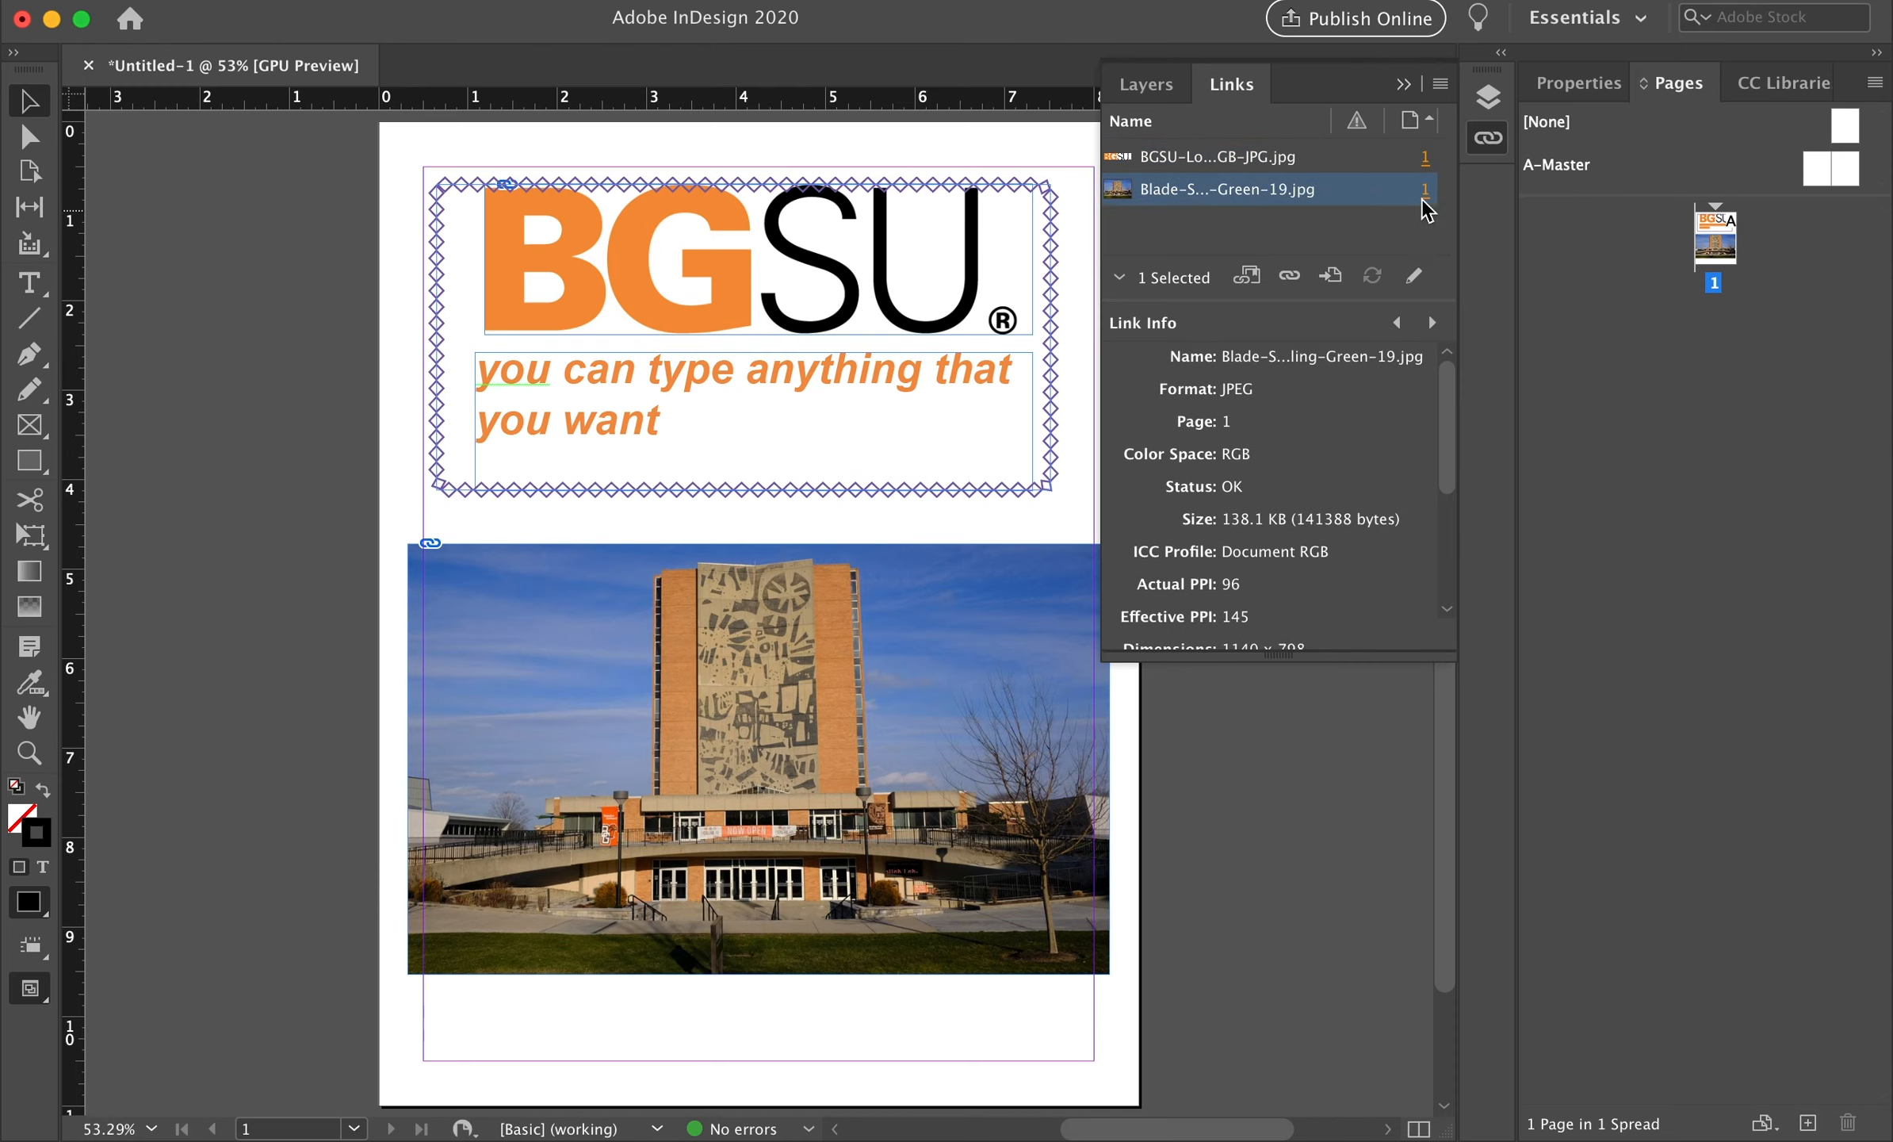
left_click(1425, 195)
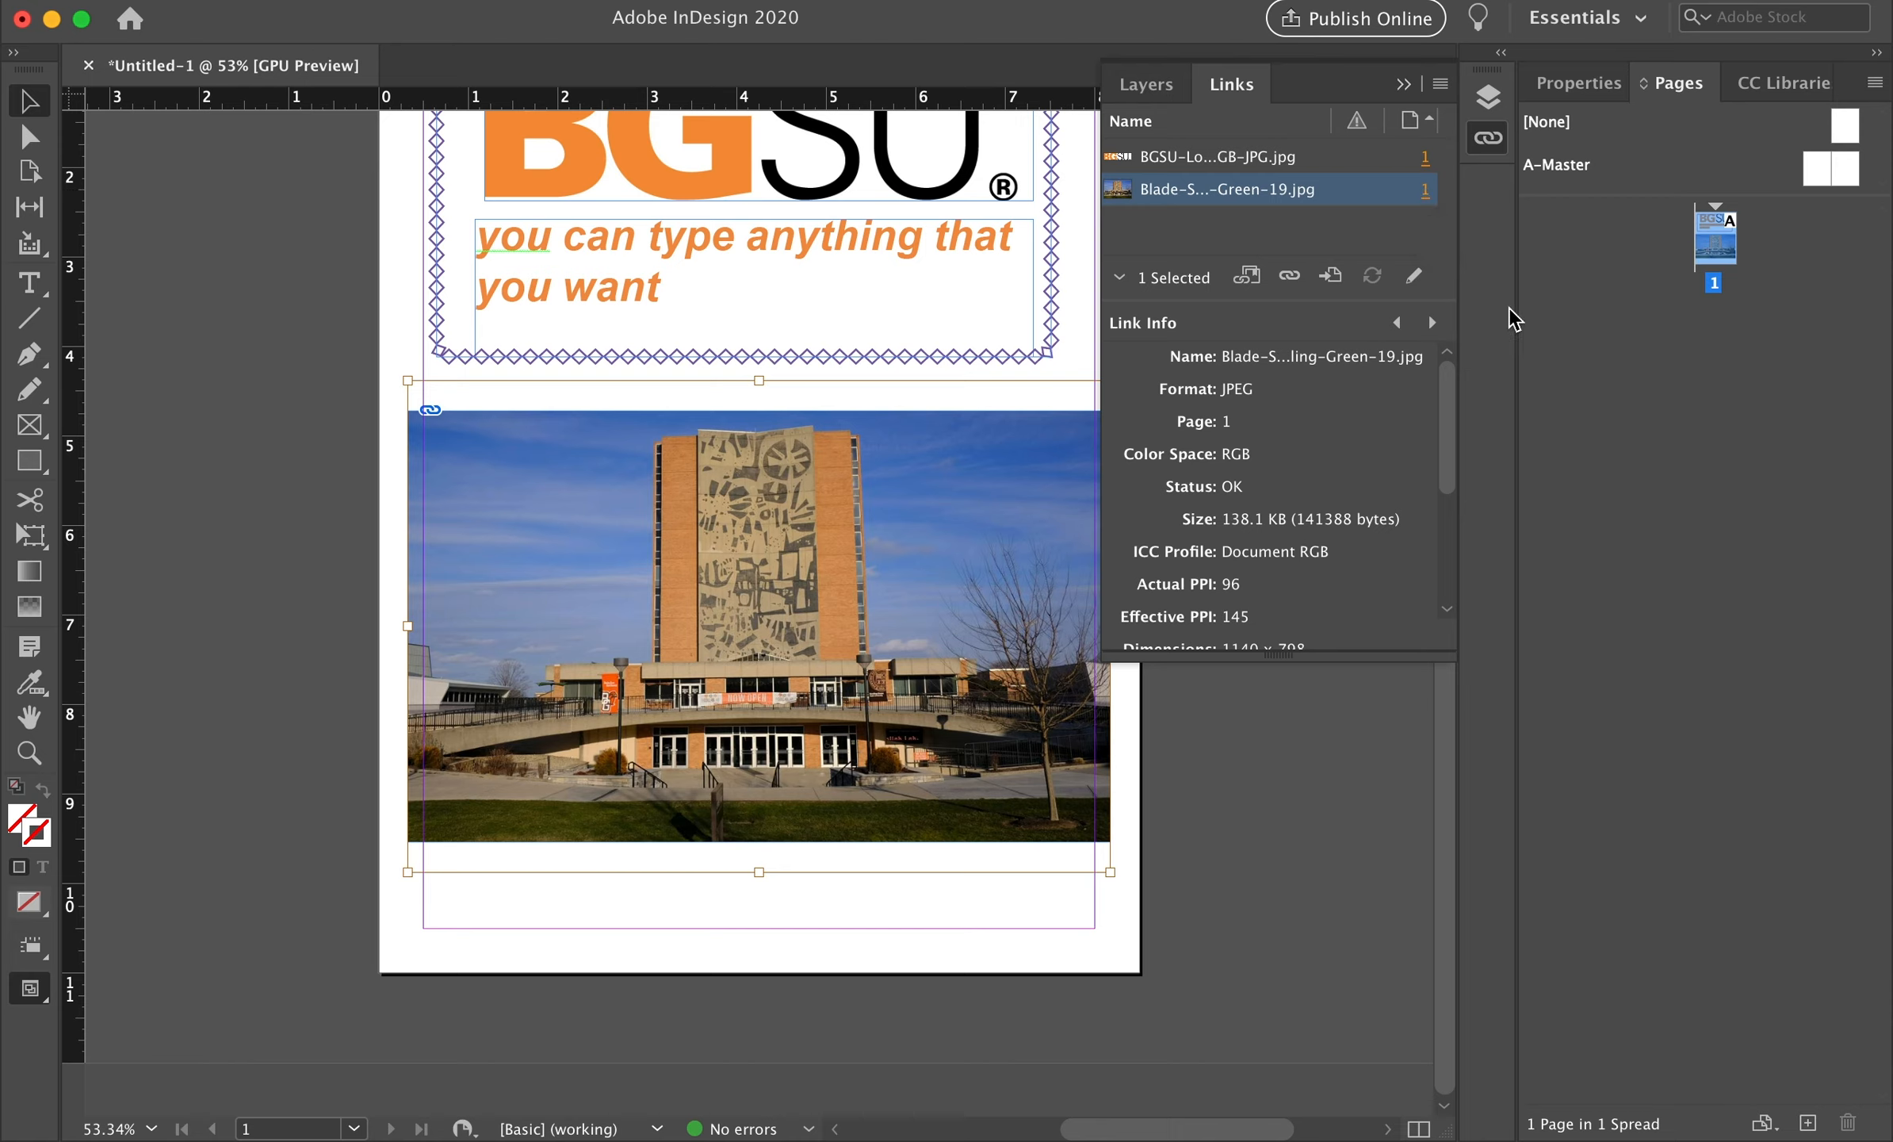
Expand Layer 1 to list its objects, and hide the BGSU logo and show it again
left_click(1182, 85)
left_click(1189, 124)
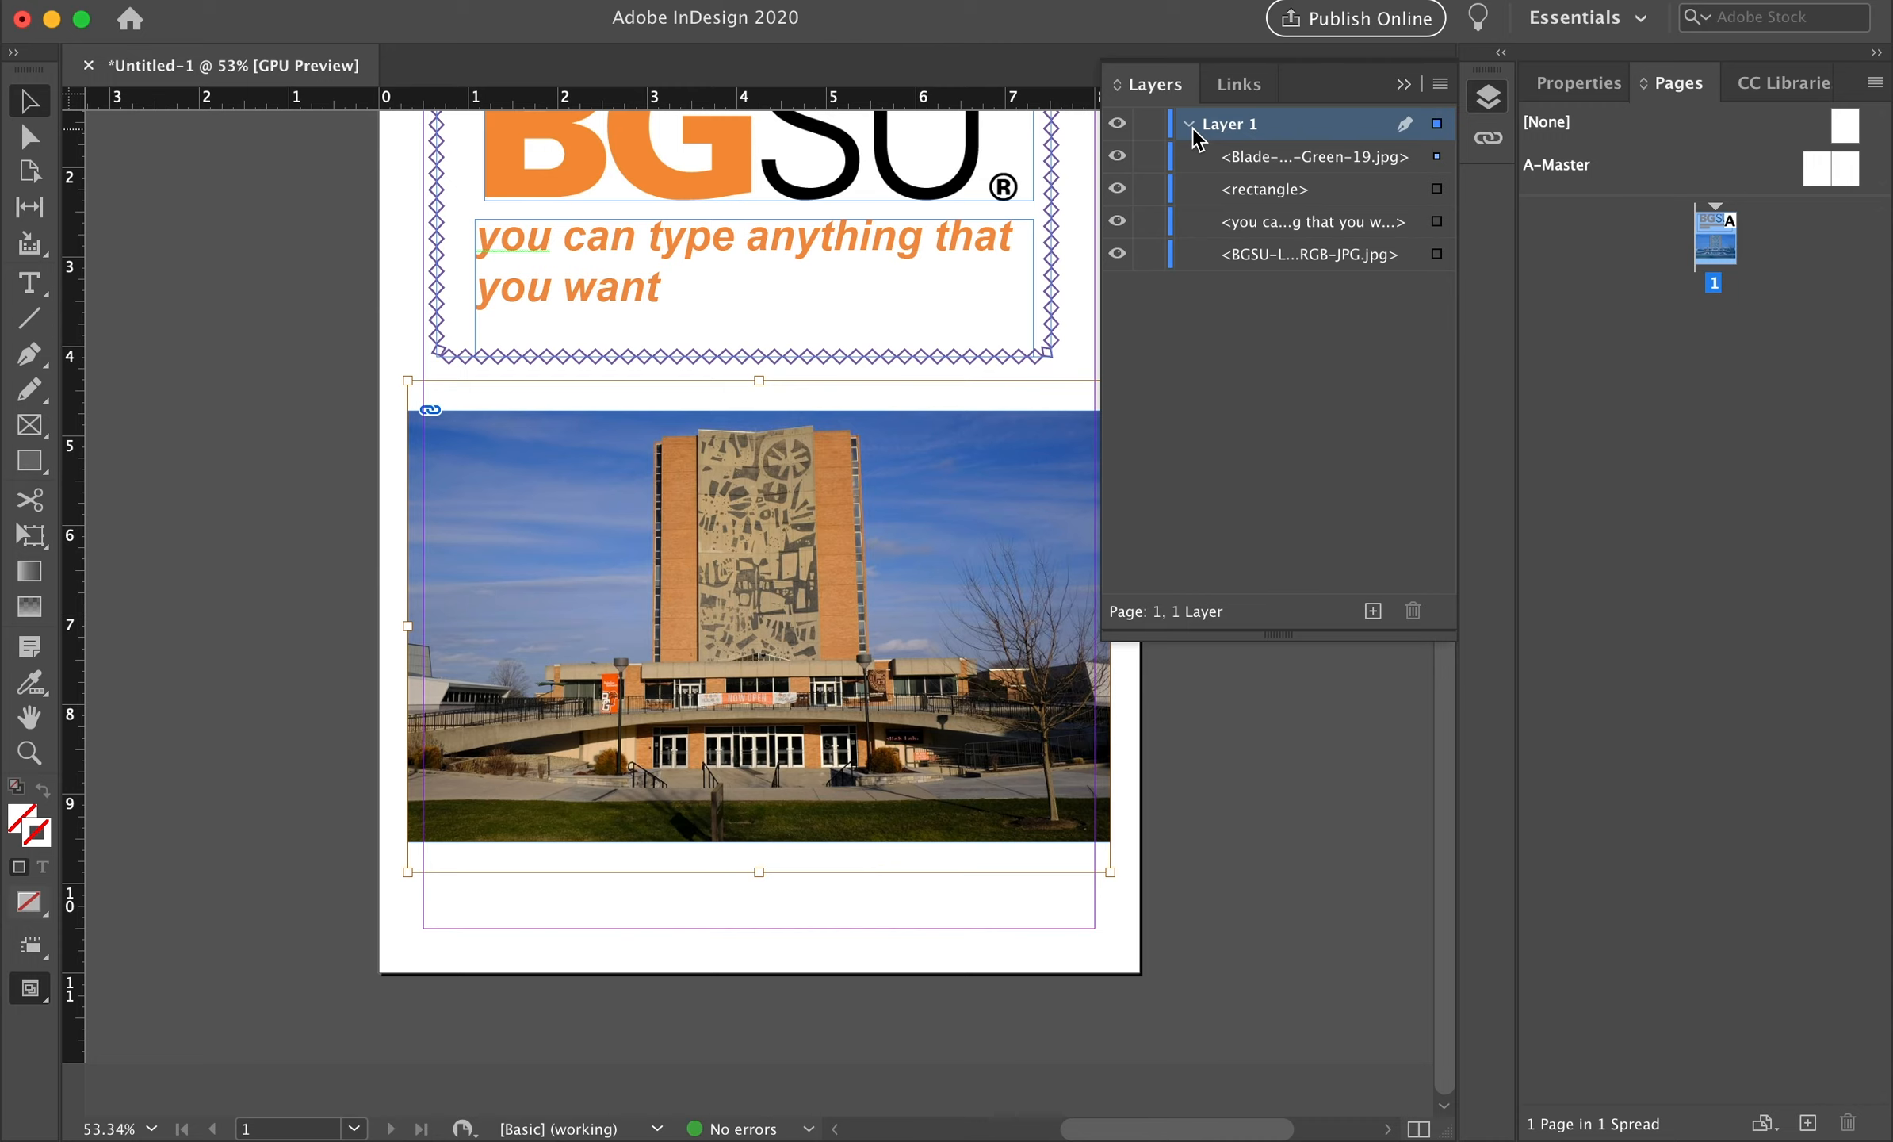
left_click(1309, 254)
left_click(1116, 255)
left_click(1116, 254)
scroll(1039, 325, "up", 5)
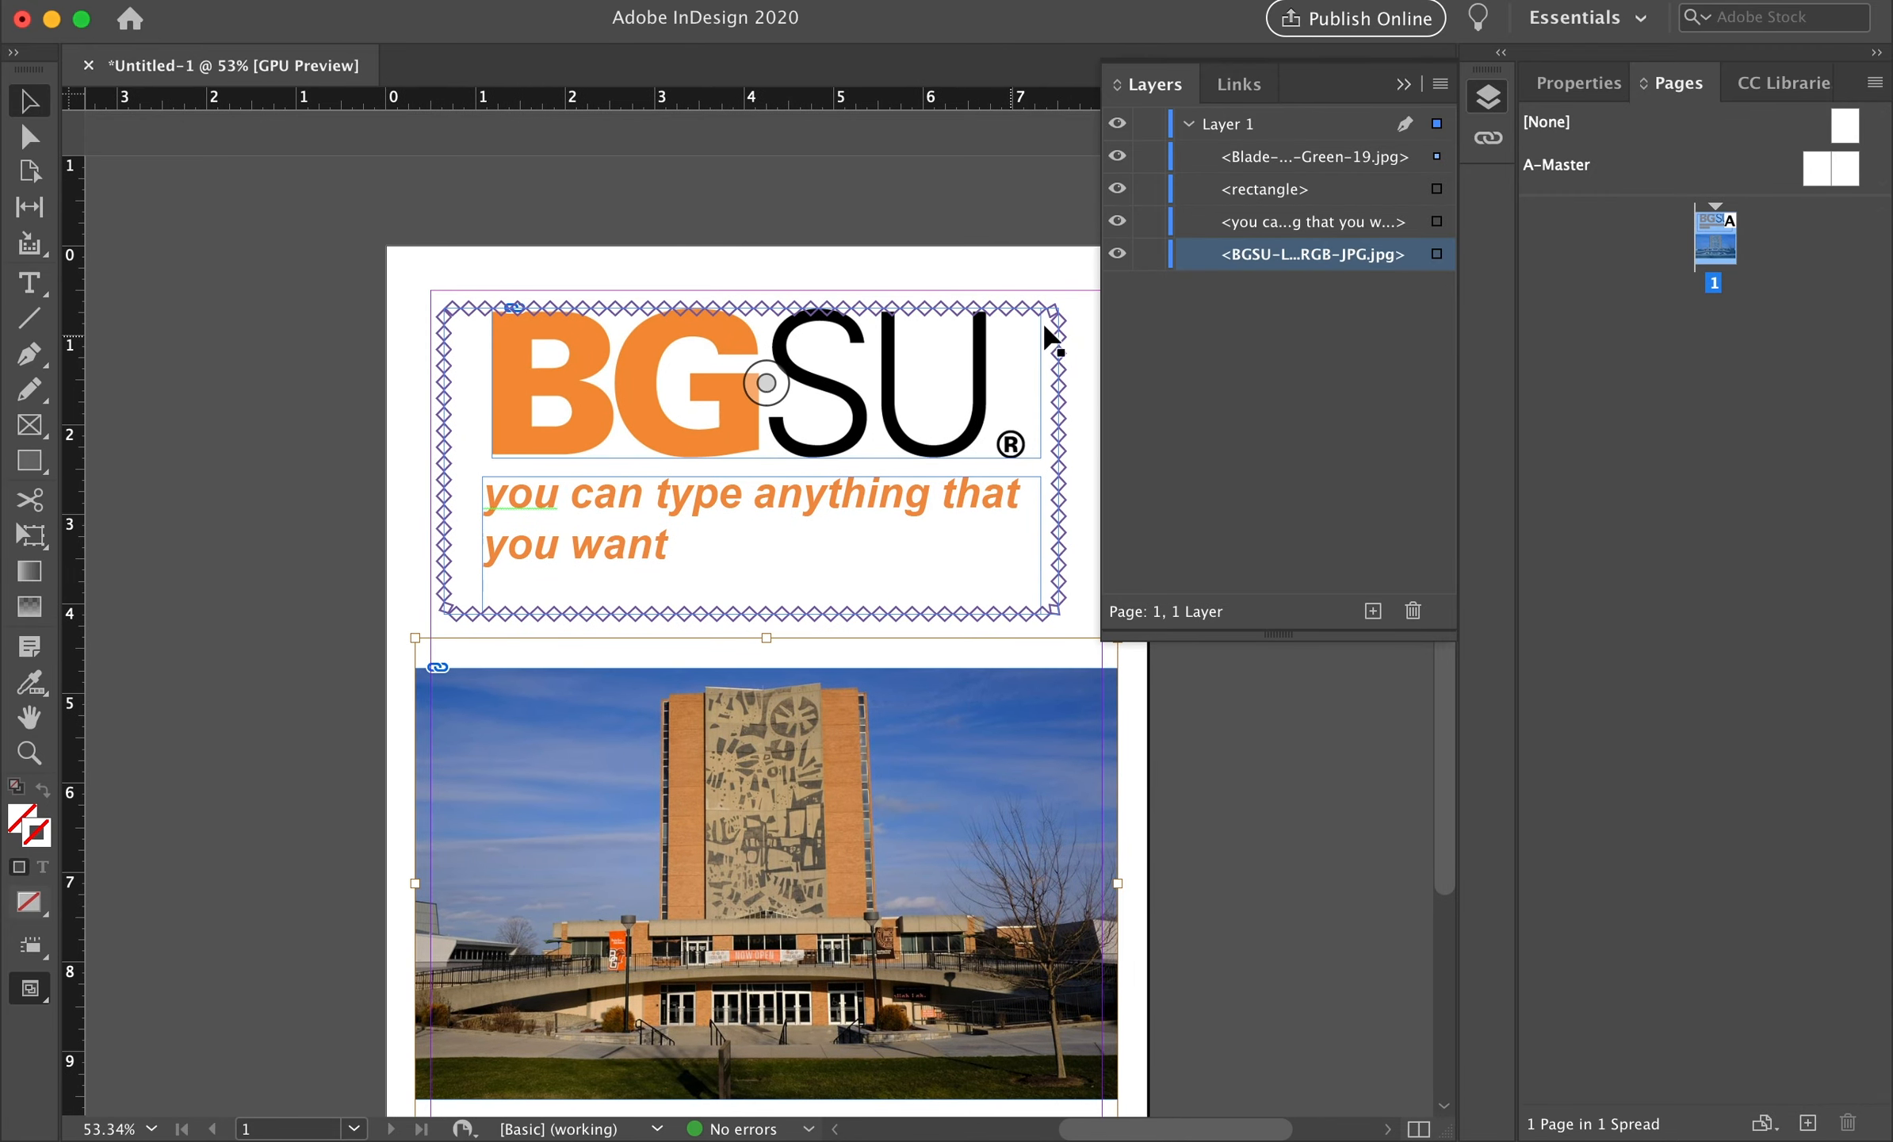
left_click(1117, 255)
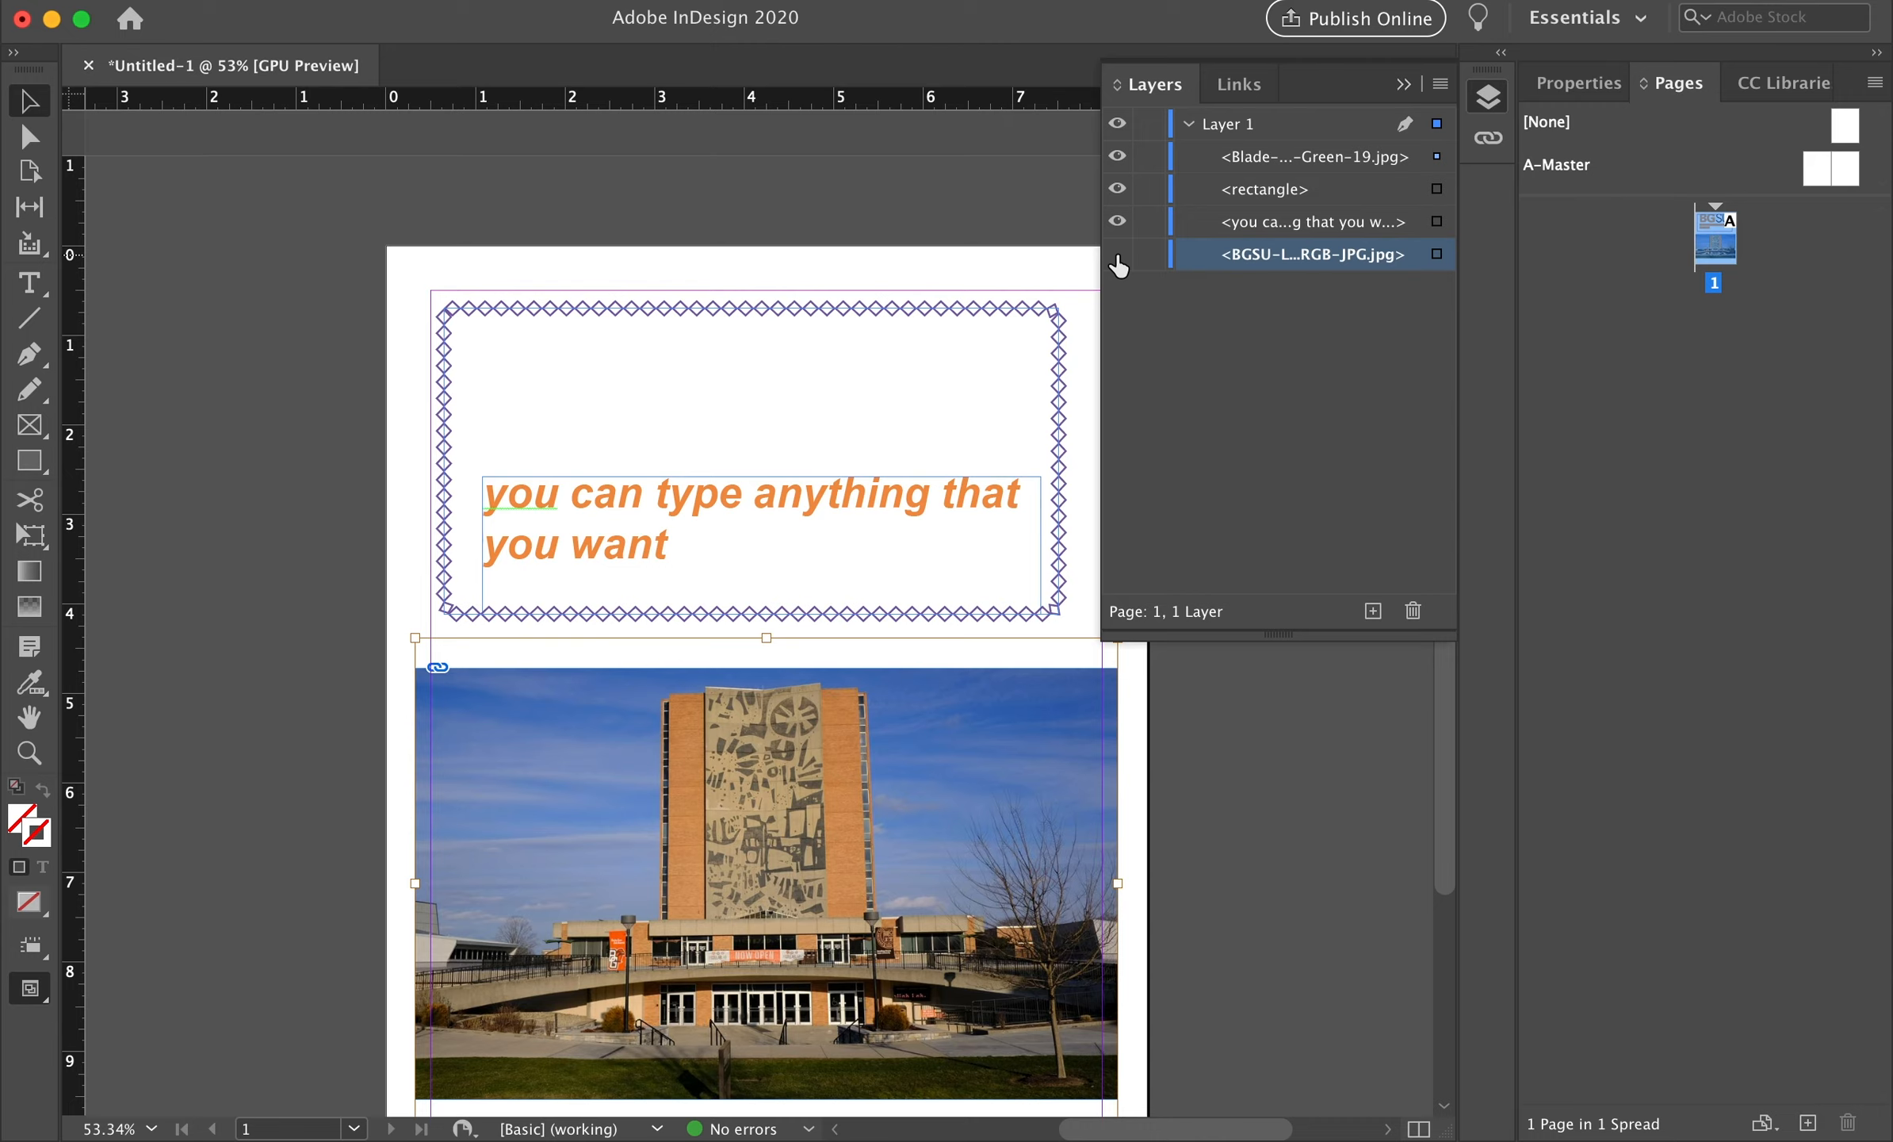
left_click(1117, 256)
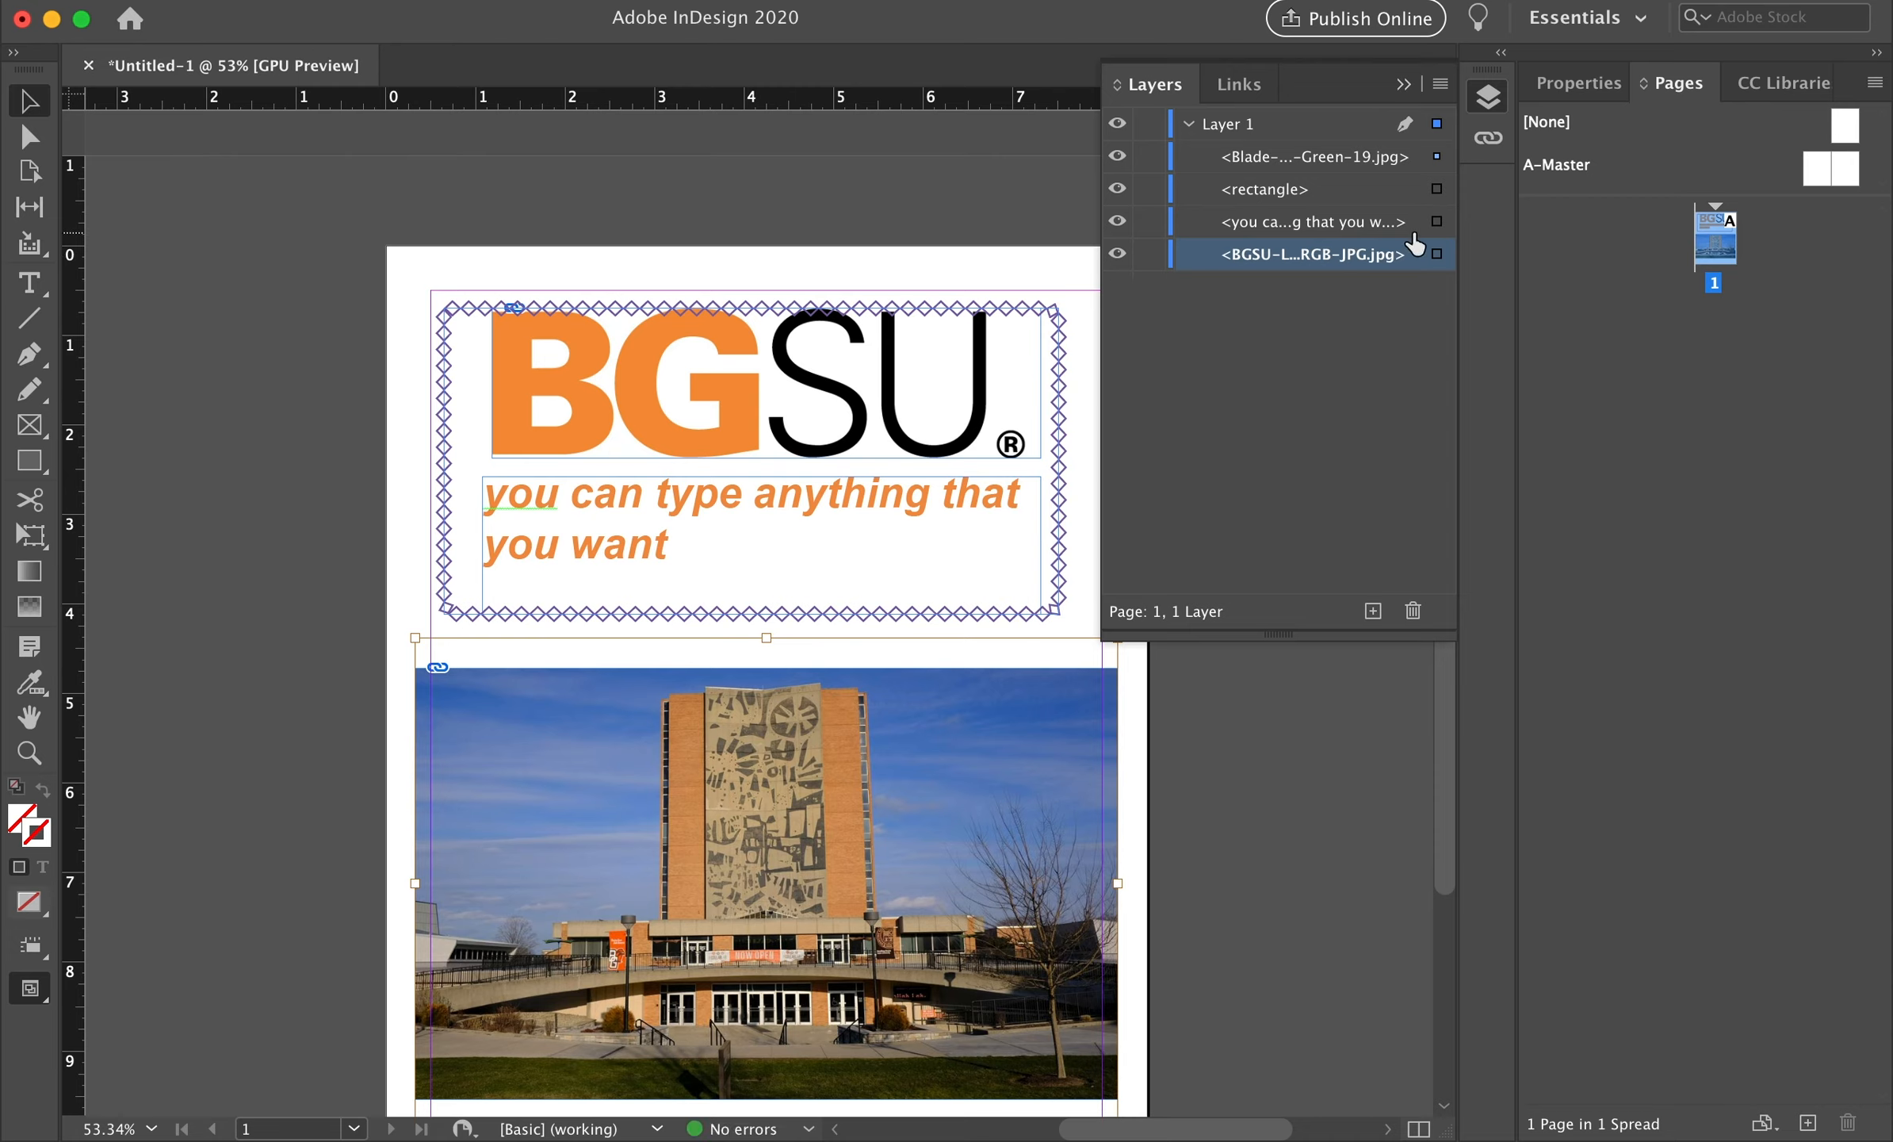
Lock the purple border rectangle, try to move it on the page, and unlock it
left_click(1326, 196)
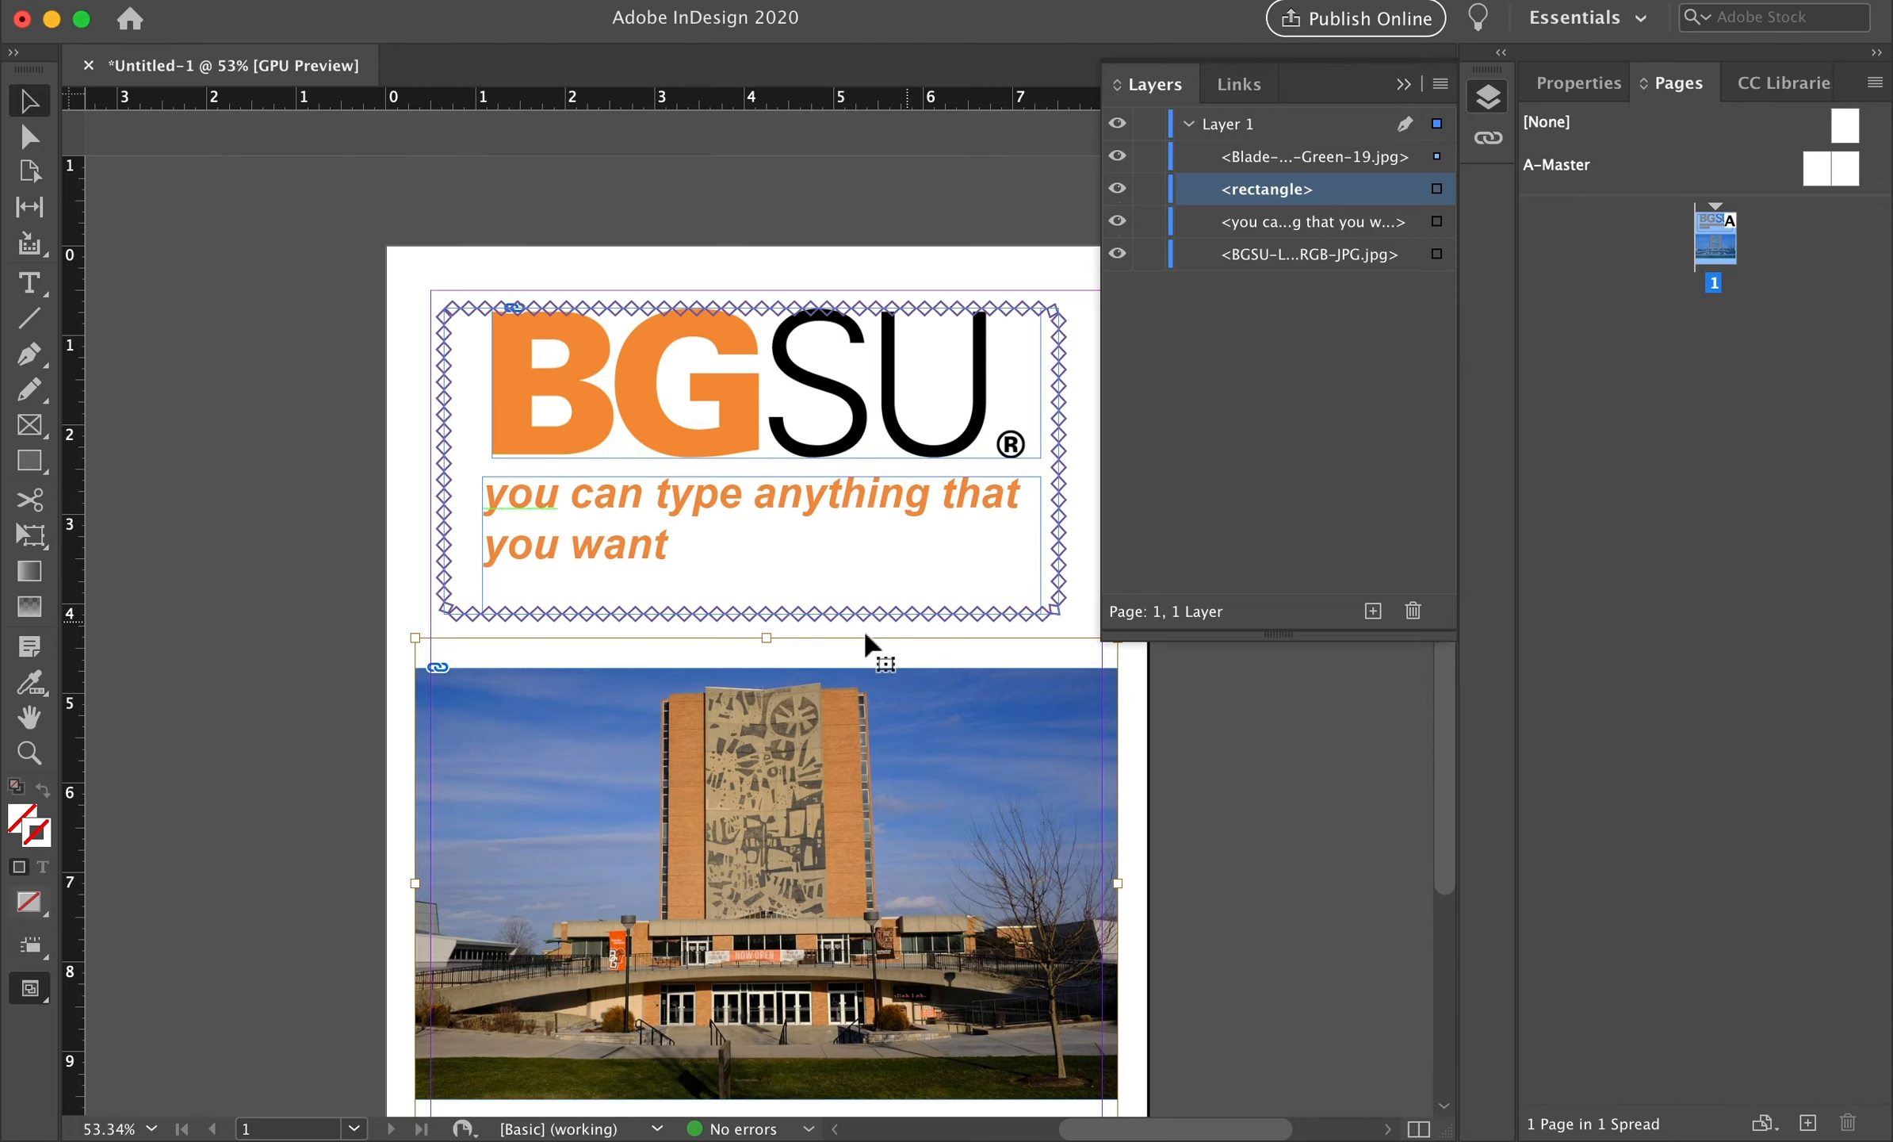
left_click(1149, 190)
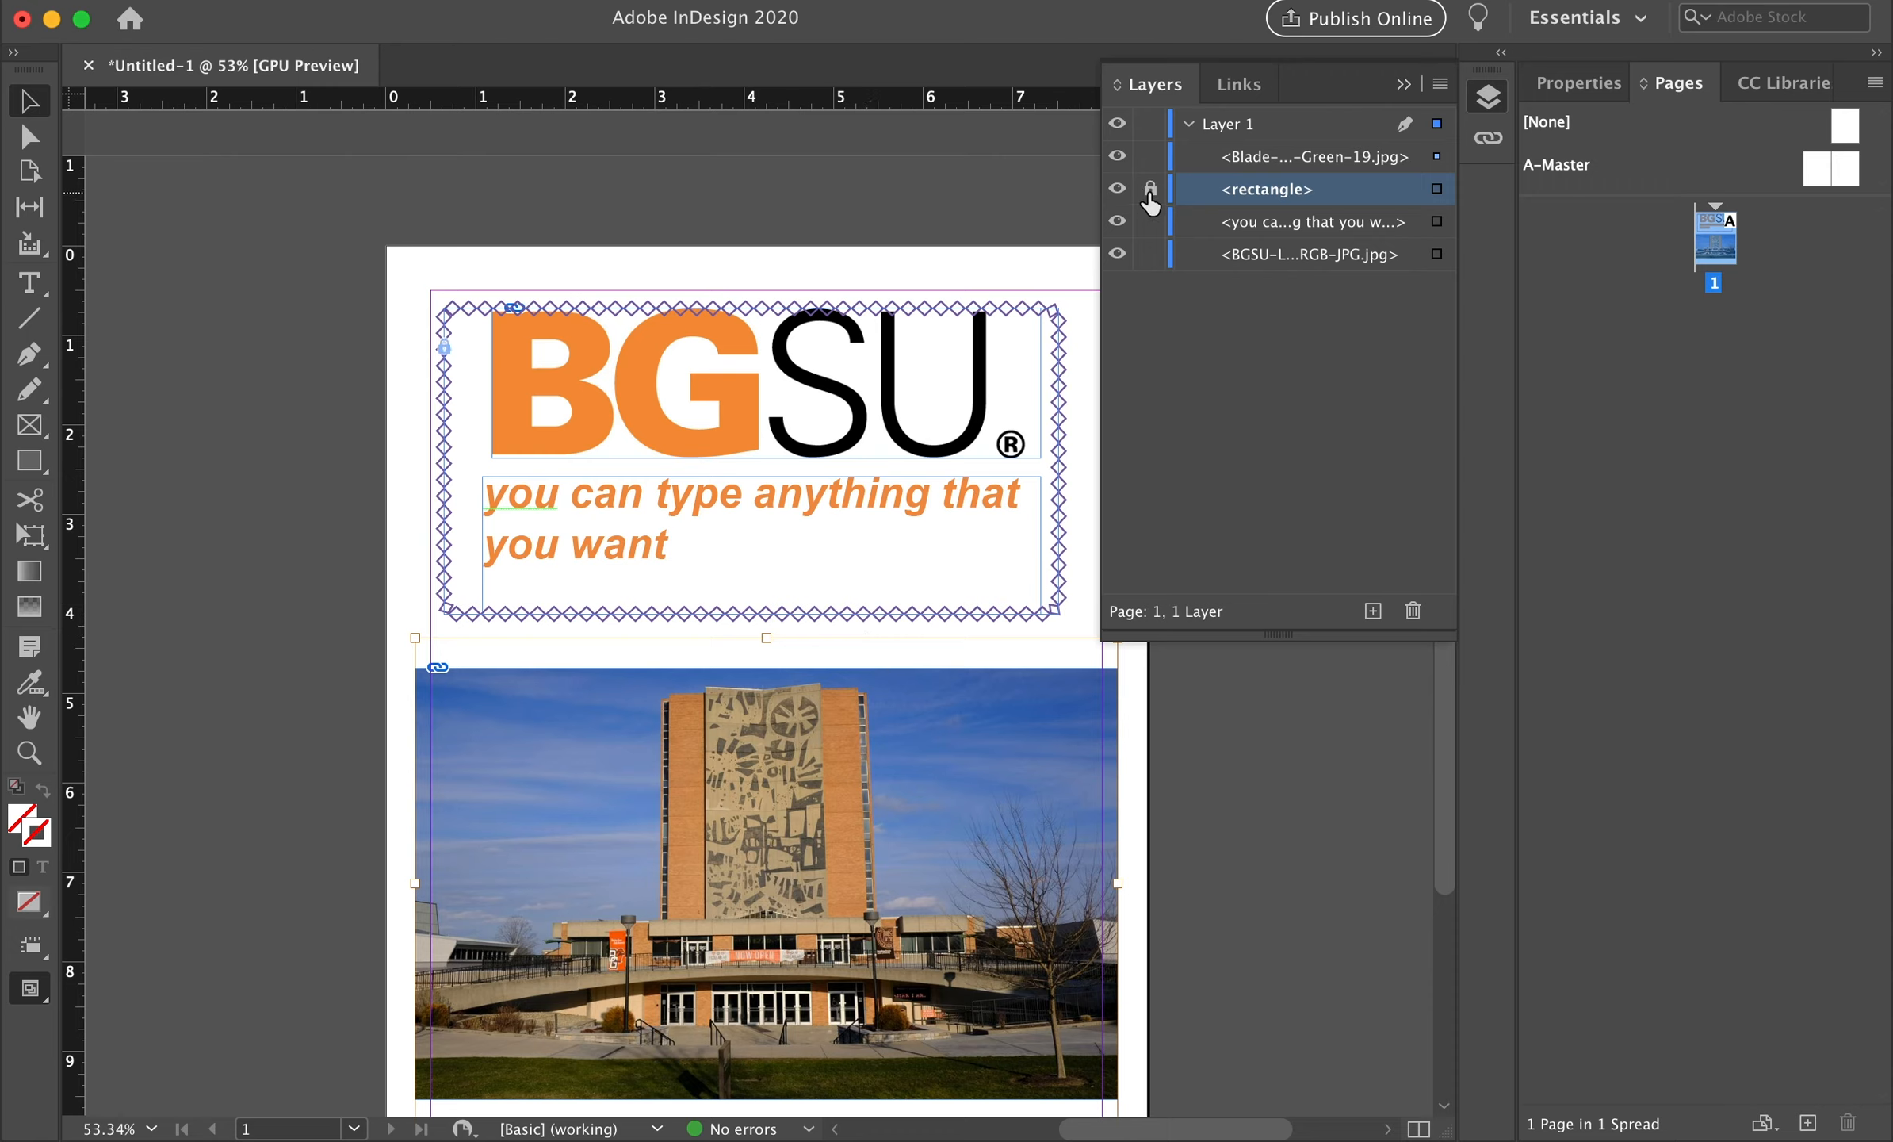
left_click(1062, 293)
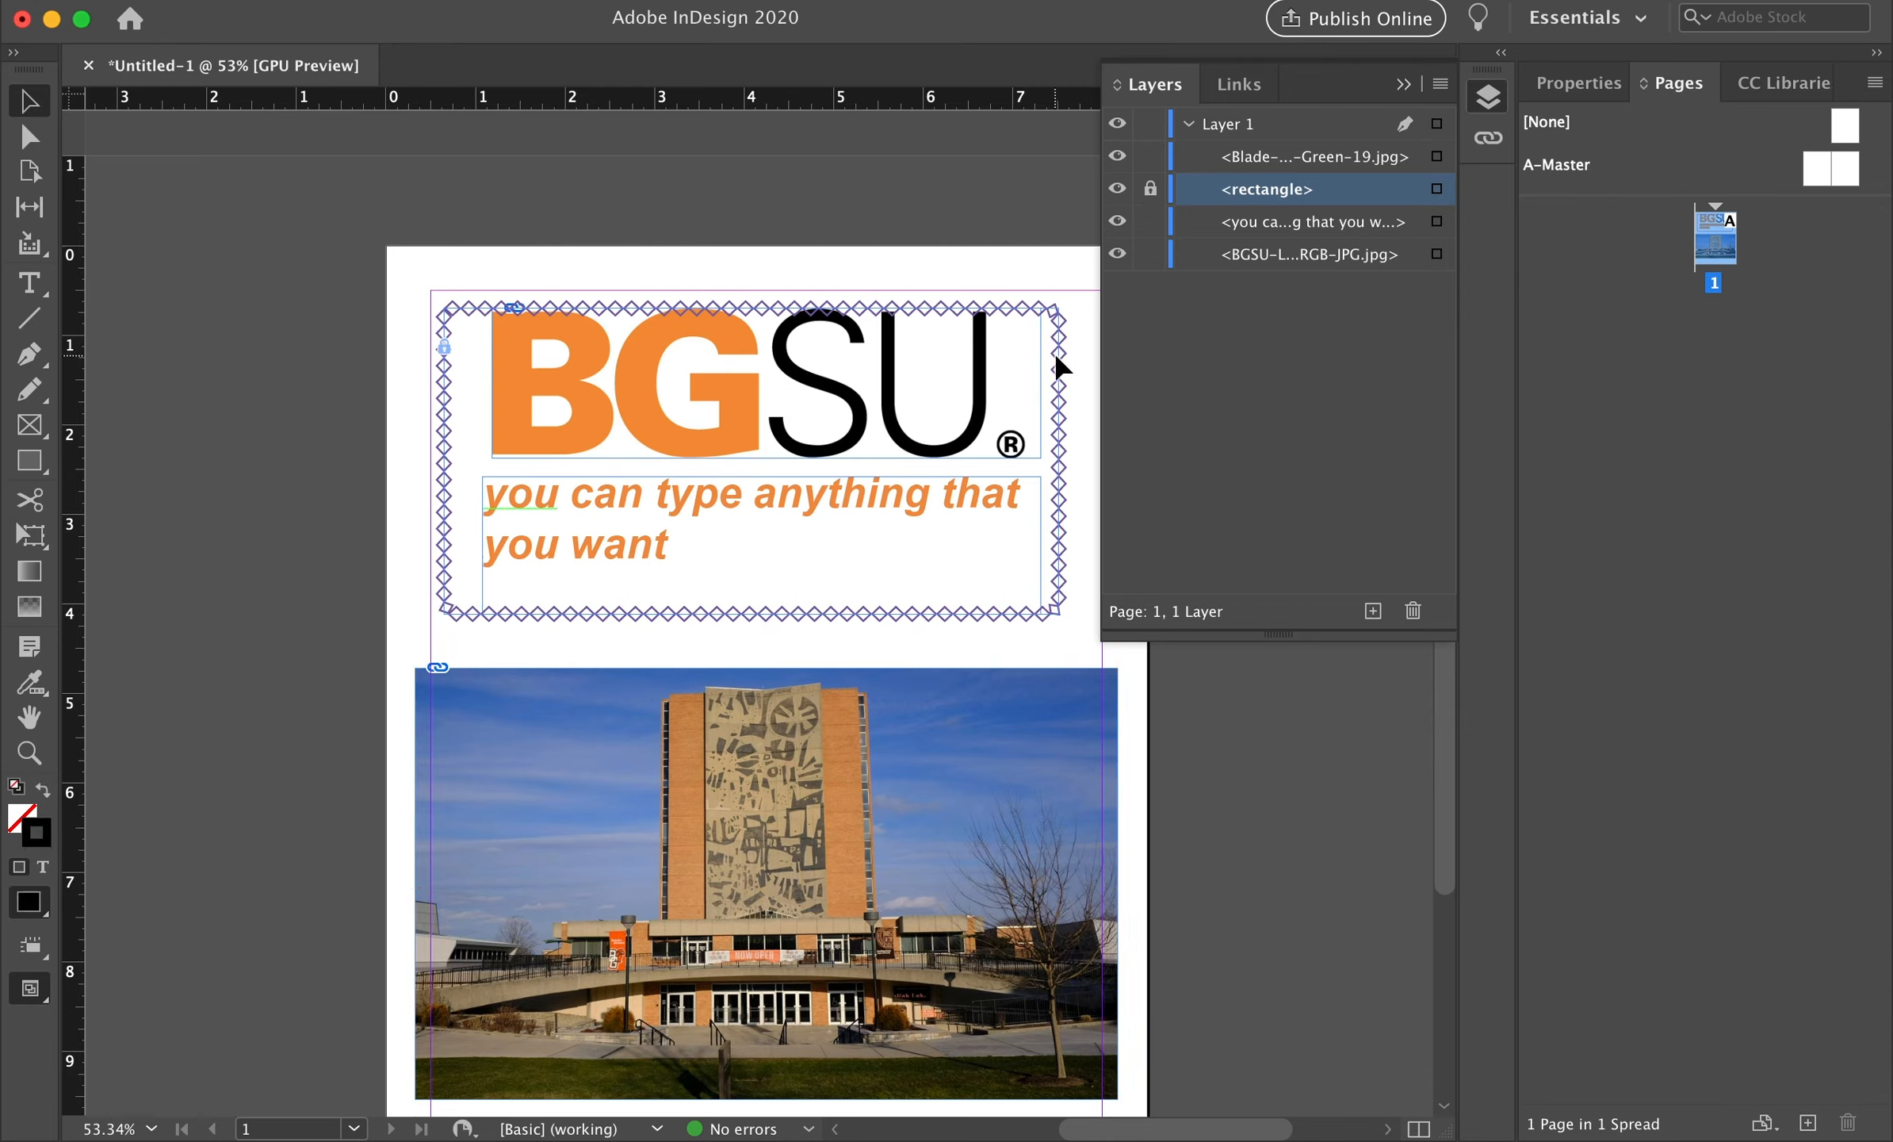
left_click_drag(1056, 356, 1058, 440)
mouse_move(940, 396)
left_mouse_down()
mouse_move(929, 426)
mouse_move(922, 383)
left_mouse_up()
left_click(1150, 189)
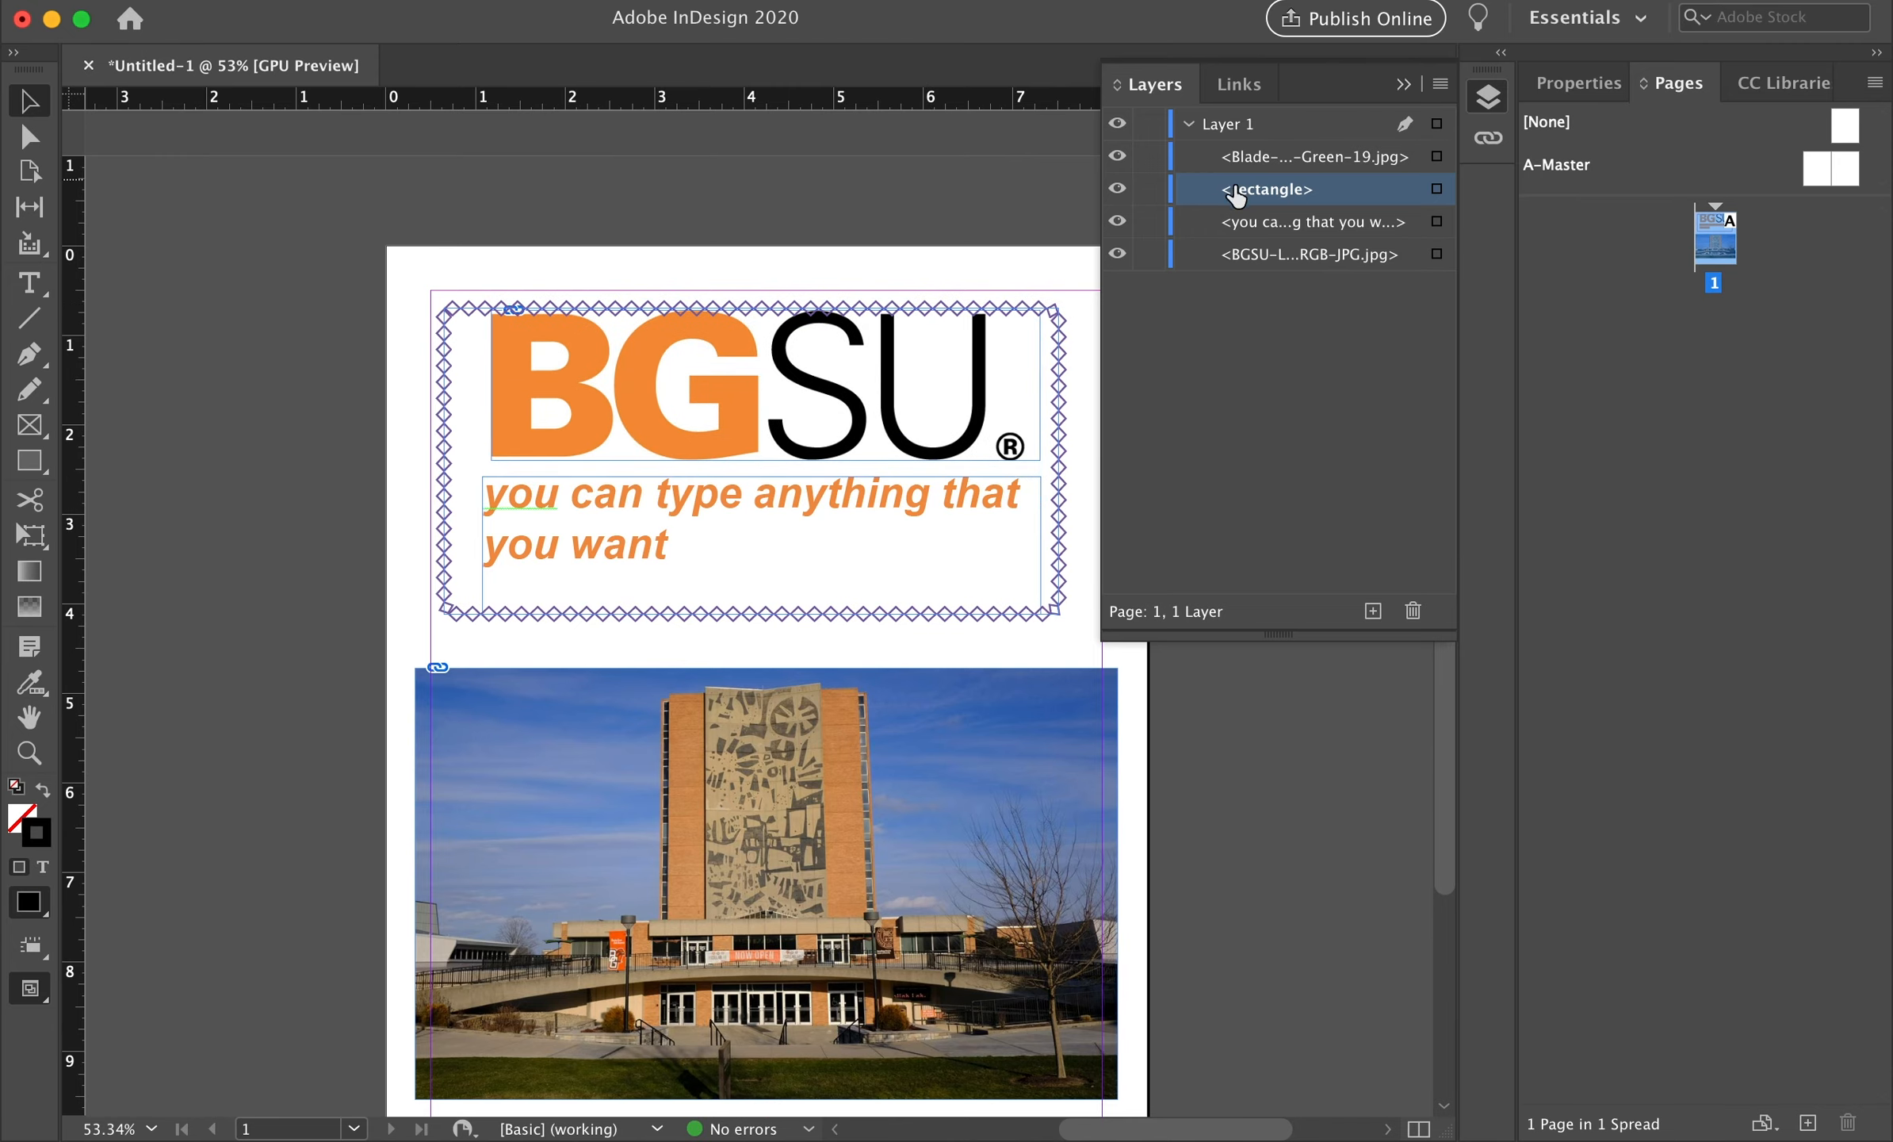
Move the purple border rectangle down so that it overlaps the building photo, and deselect it
left_click_drag(1065, 346, 1051, 678)
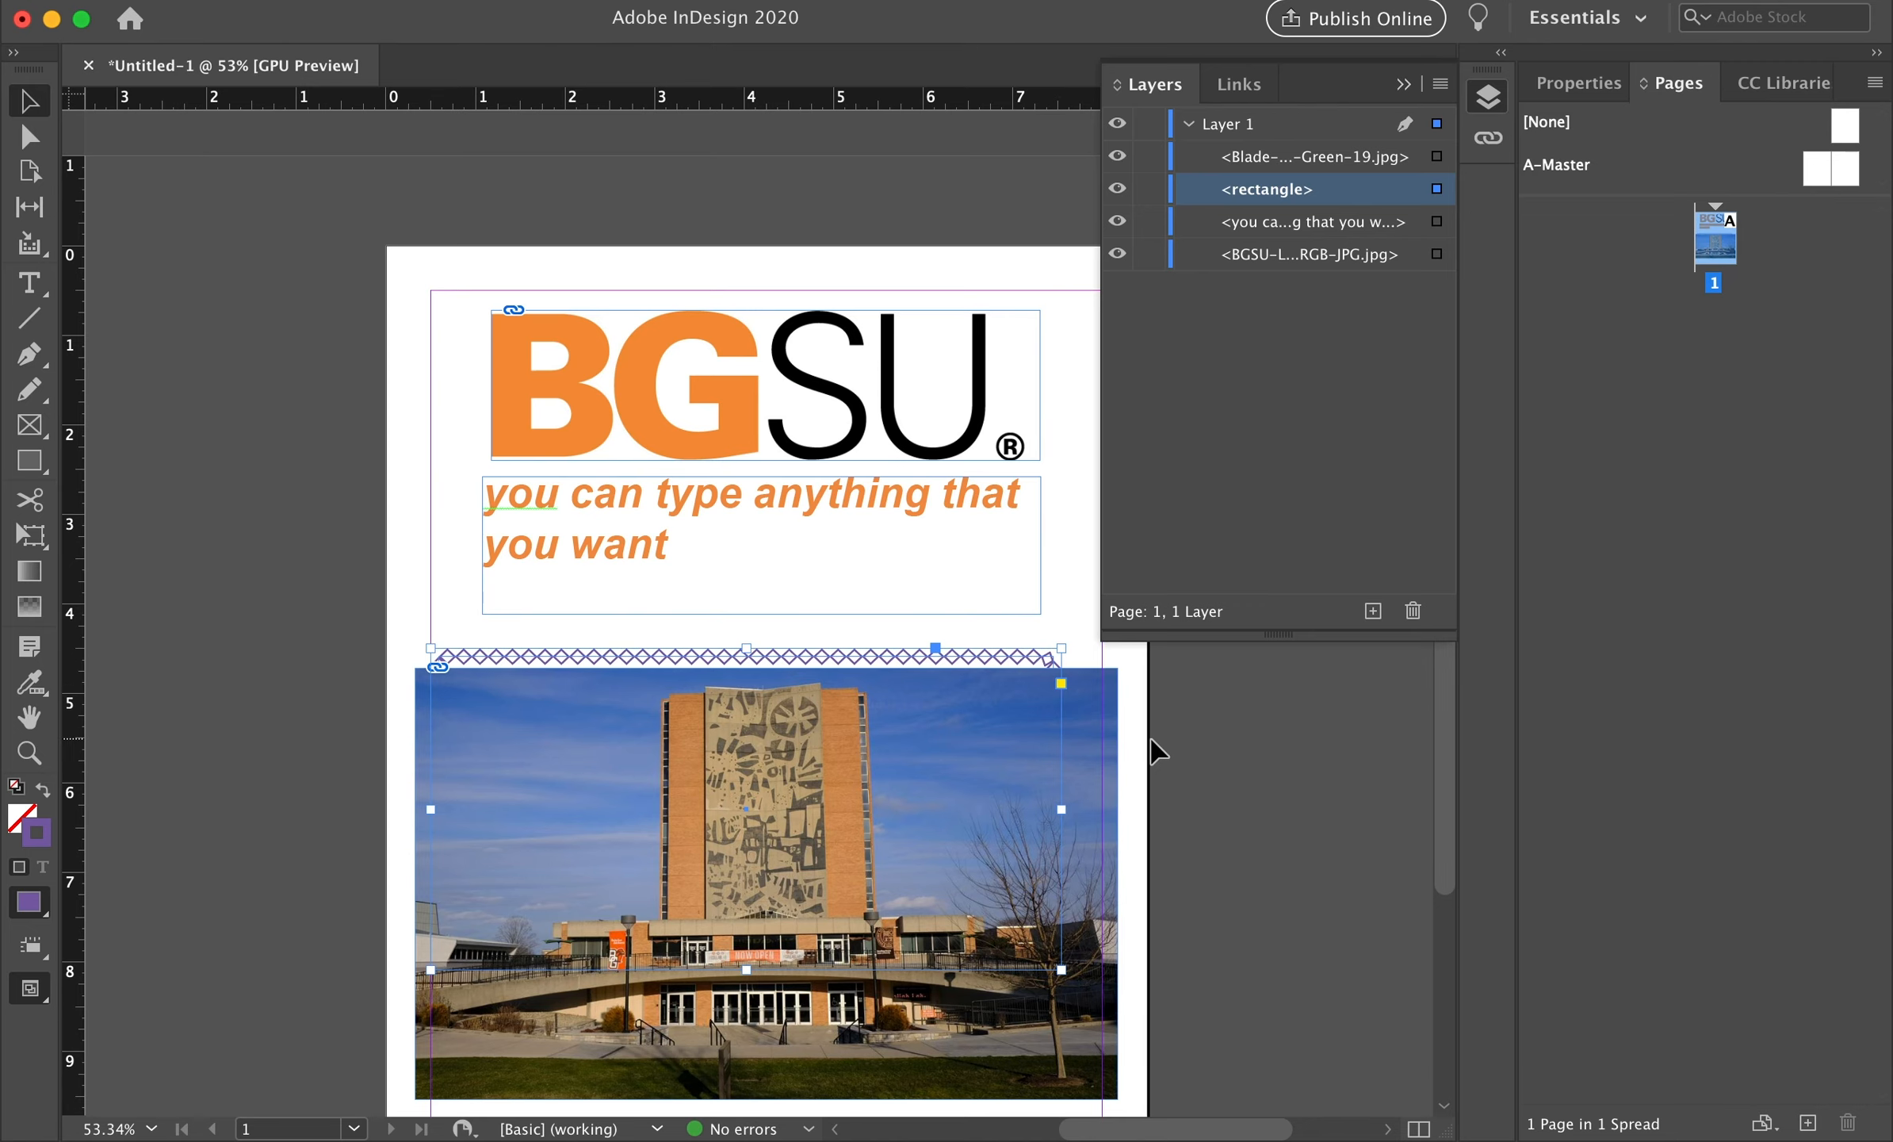
scroll(1157, 749, "down", 1)
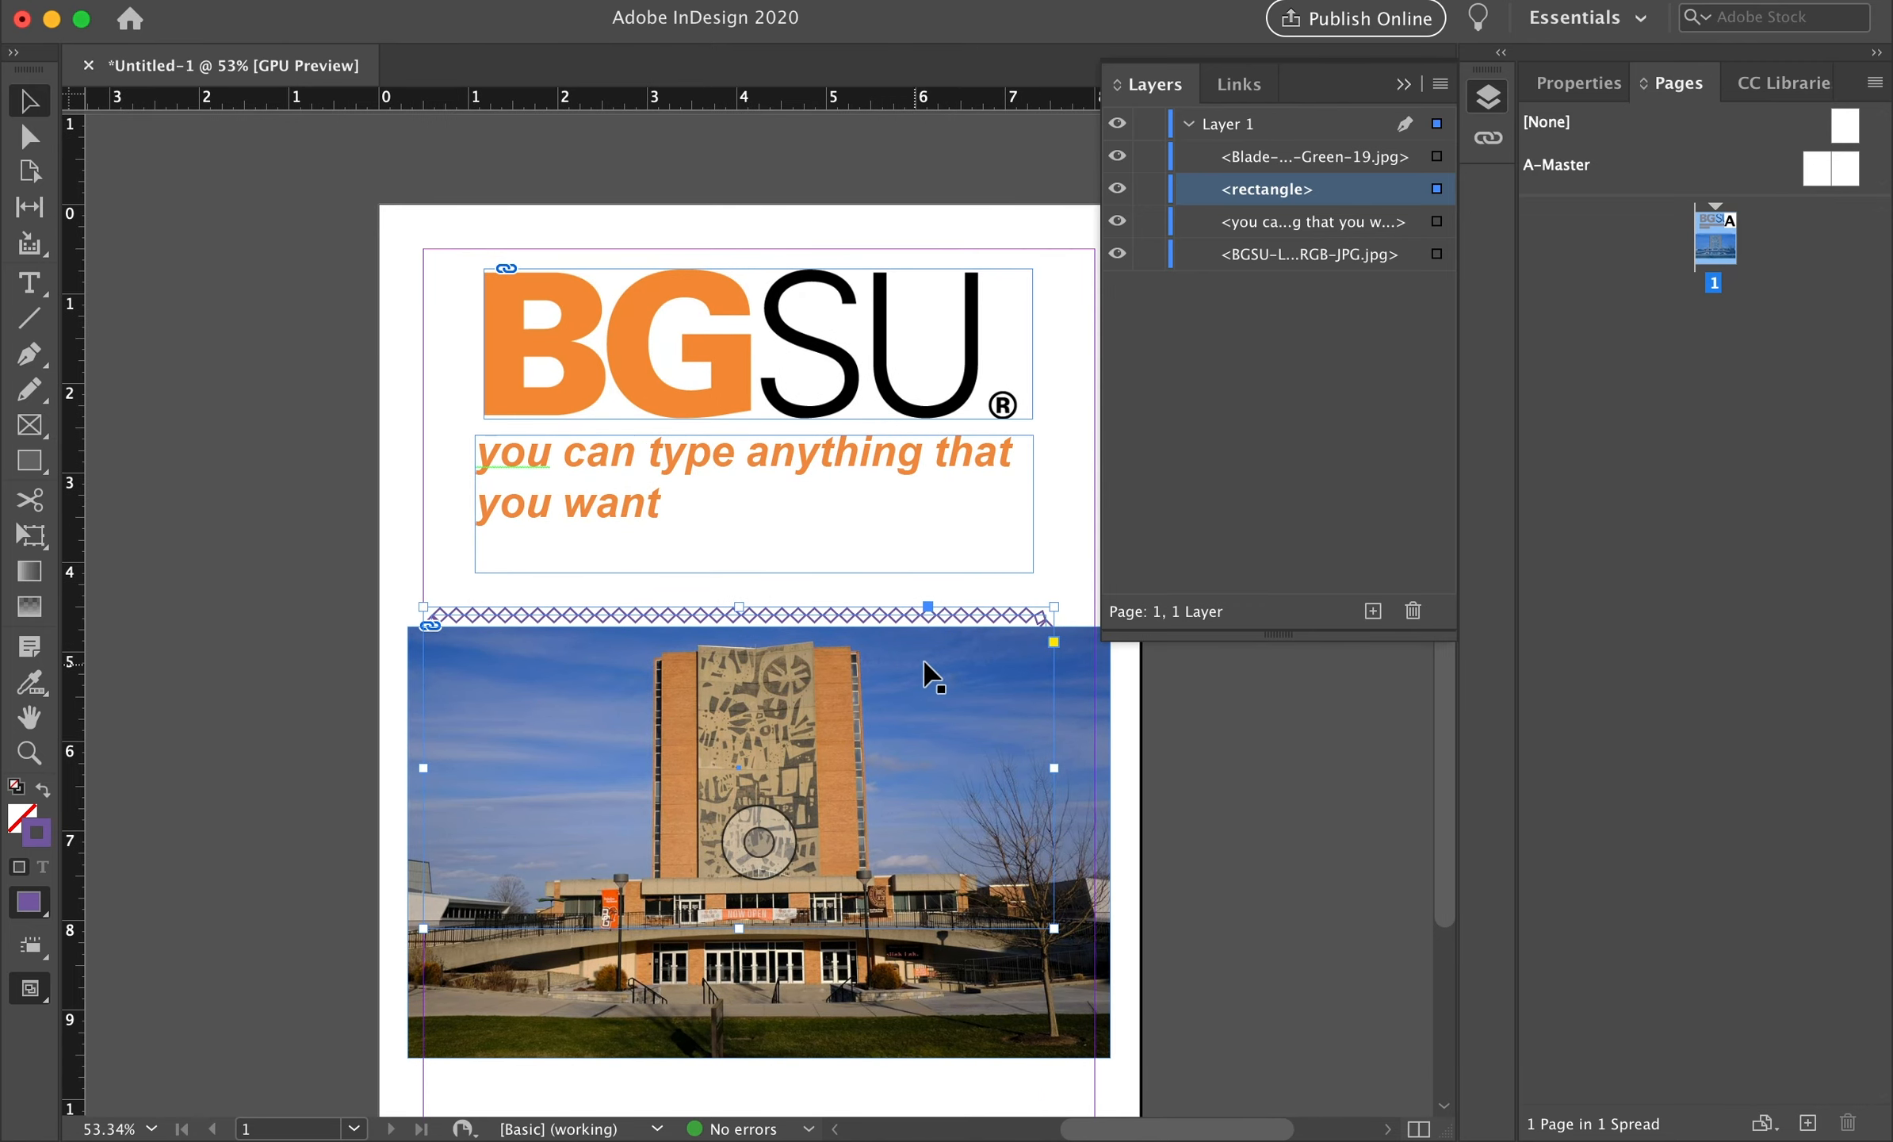
left_click(1053, 576)
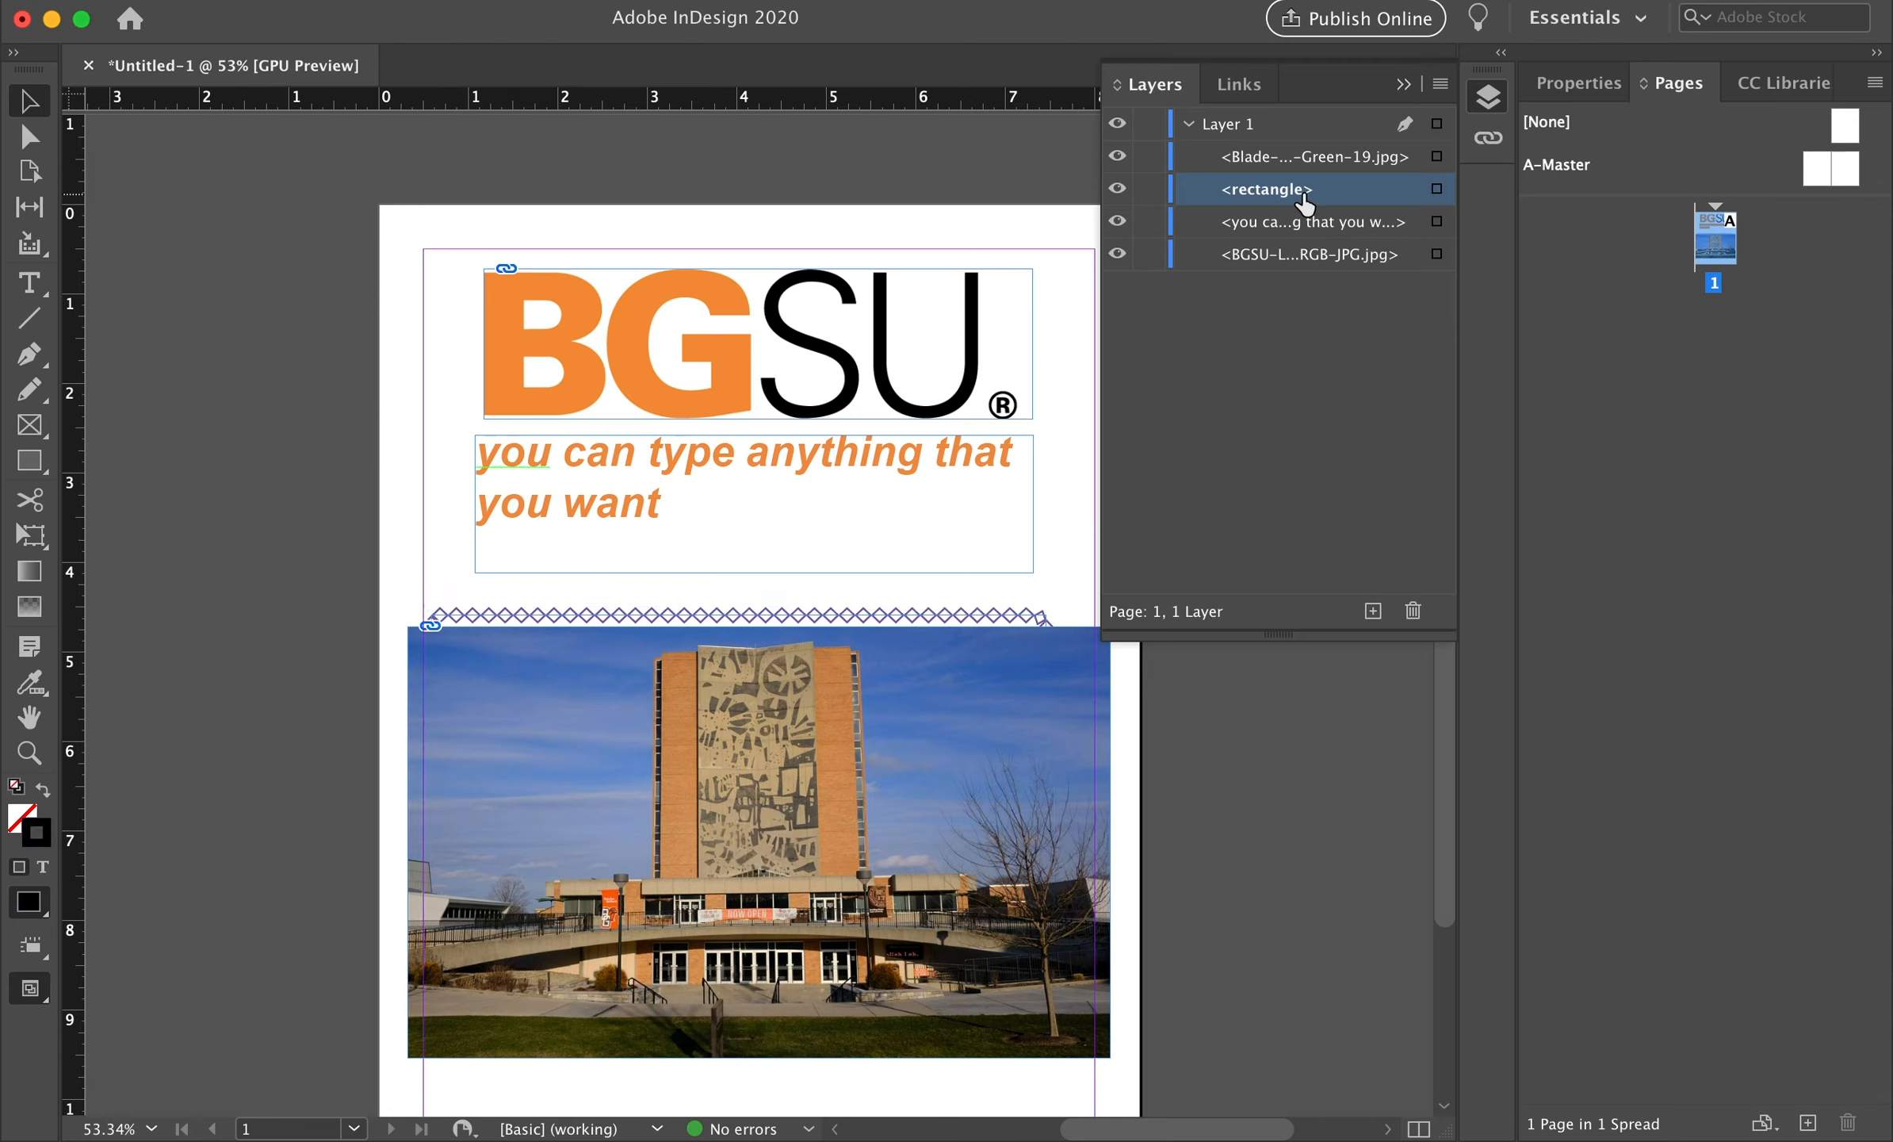
Bring the purple border rectangle to the front so that it lies above the building photo
mouse_move(1301, 190)
left_mouse_down()
mouse_move(1286, 197)
mouse_move(1292, 162)
left_mouse_up()
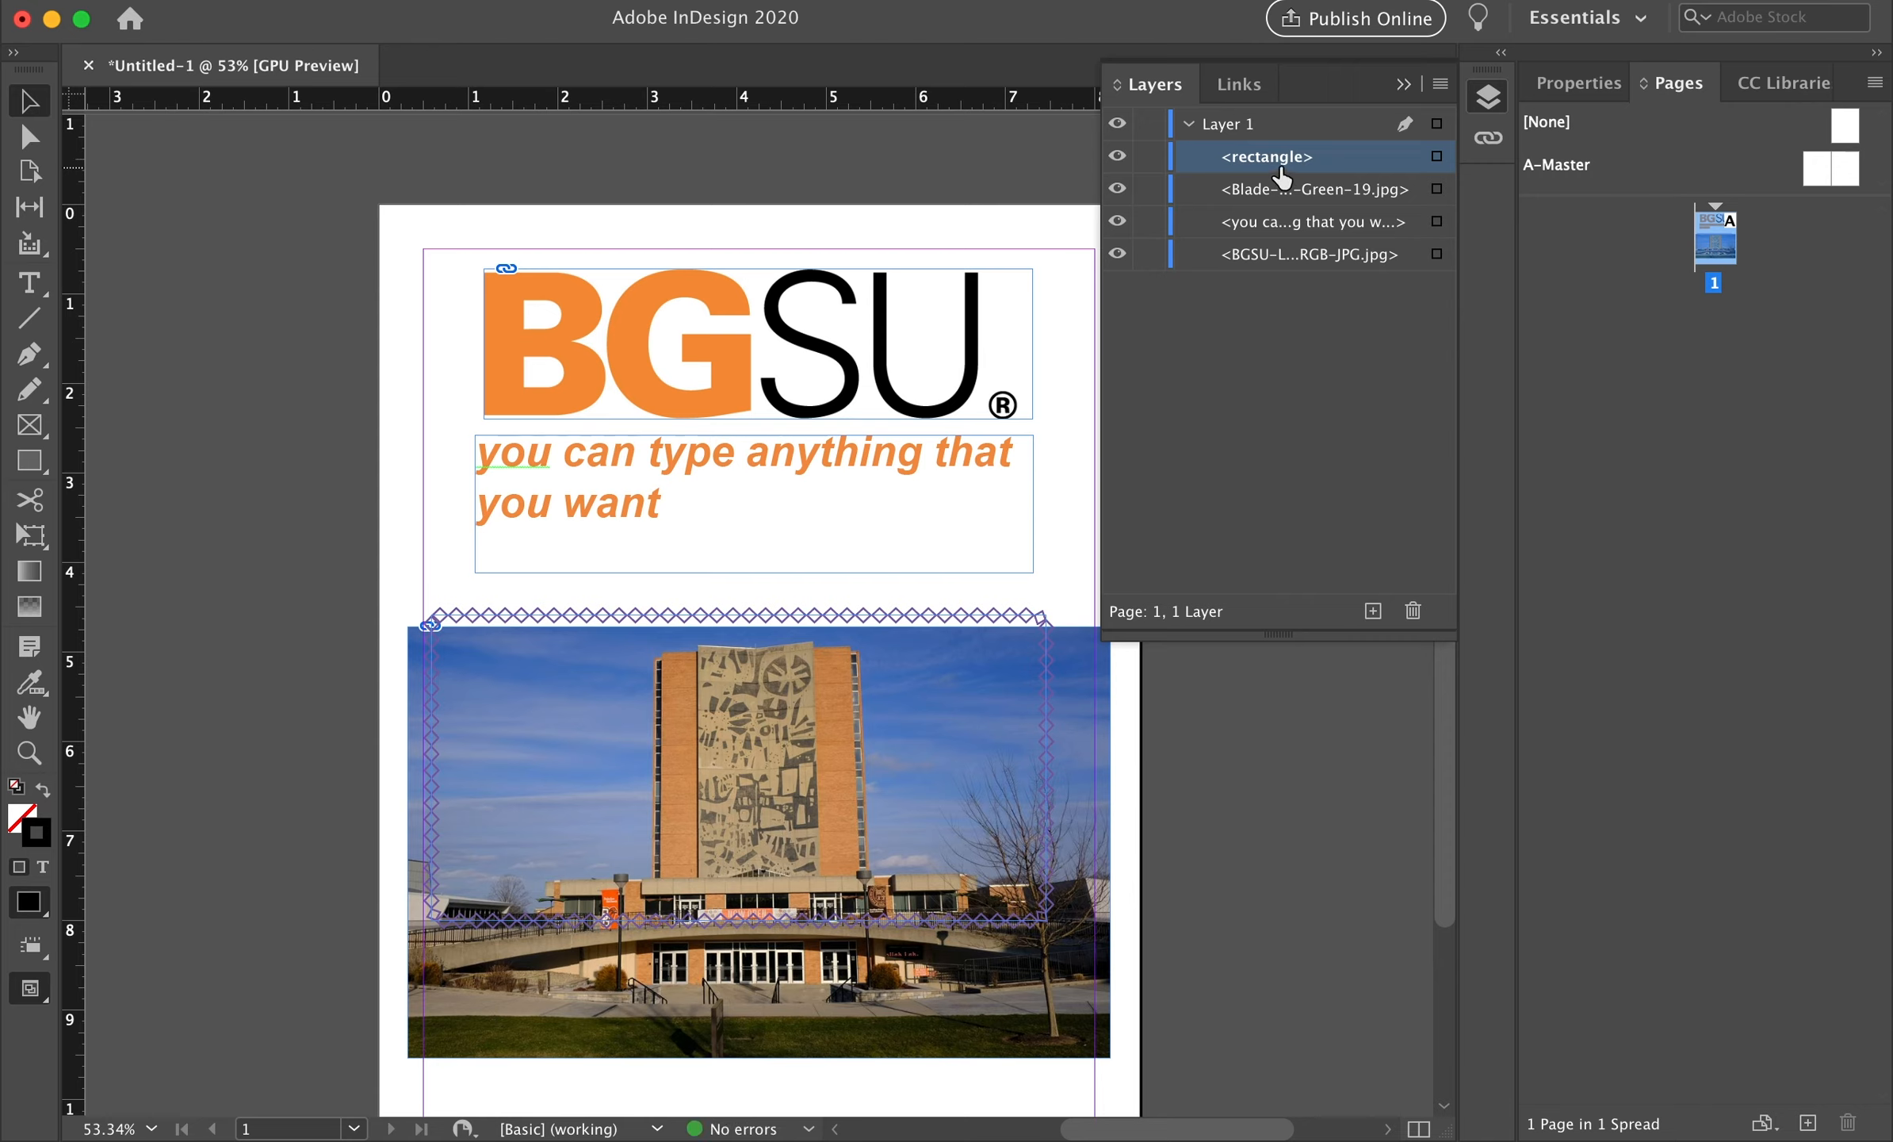
left_click_drag(1282, 176, 1286, 202)
left_click(1019, 620)
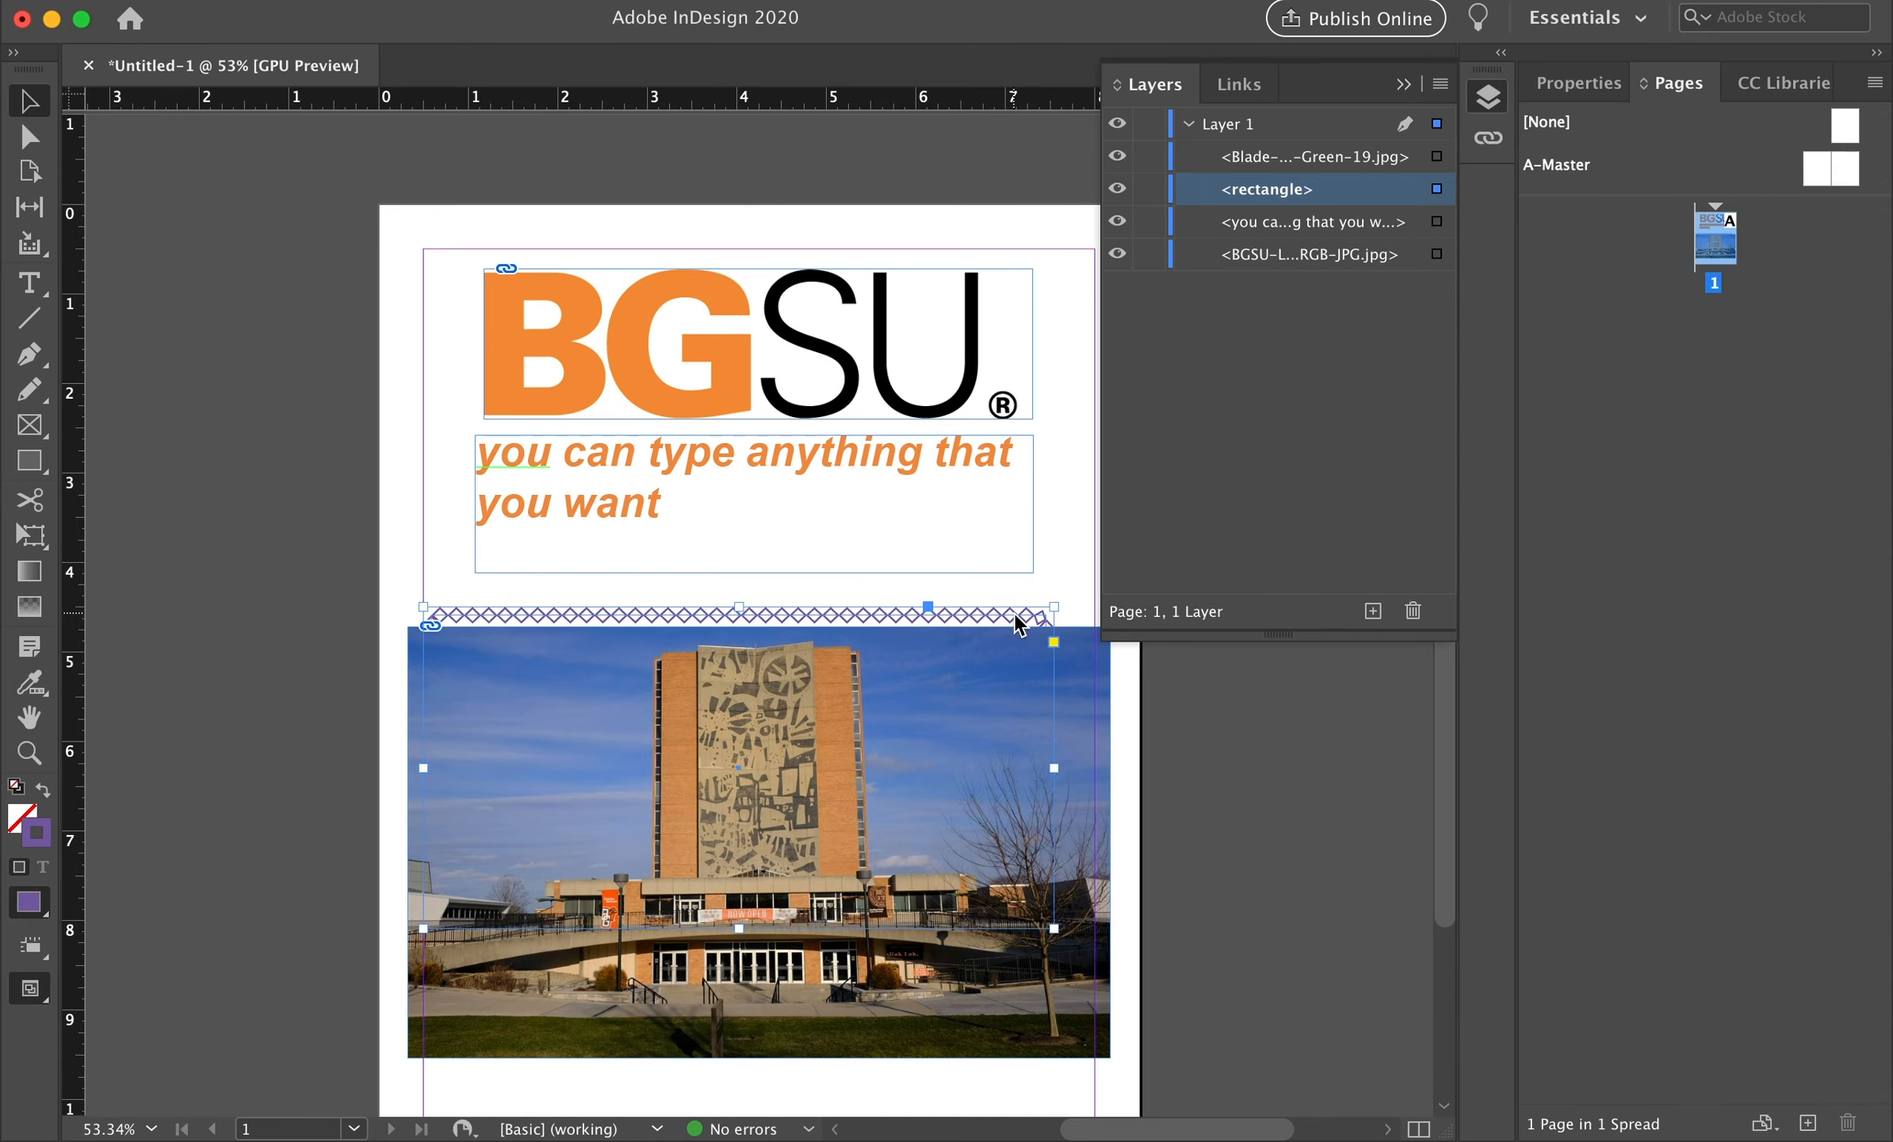
right_click(1016, 622)
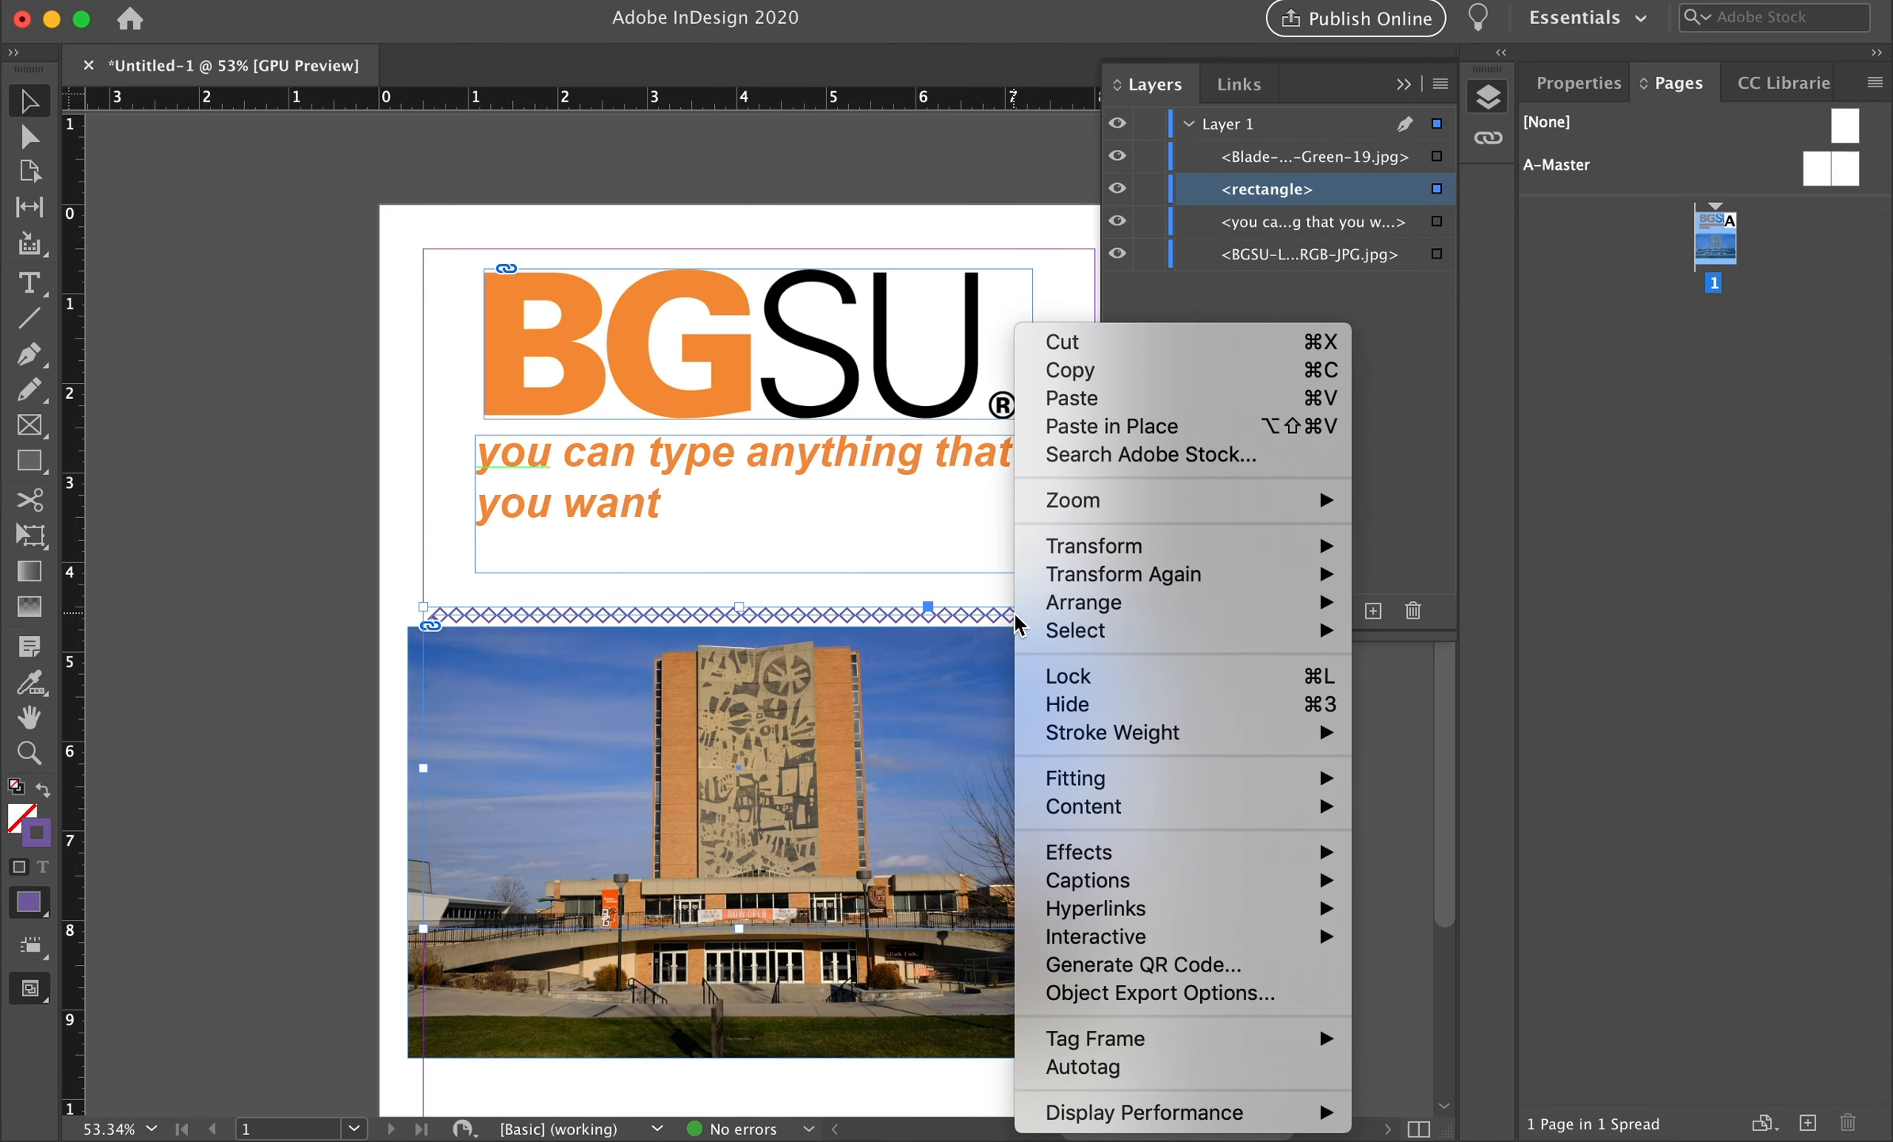
mouse_move(1205, 602)
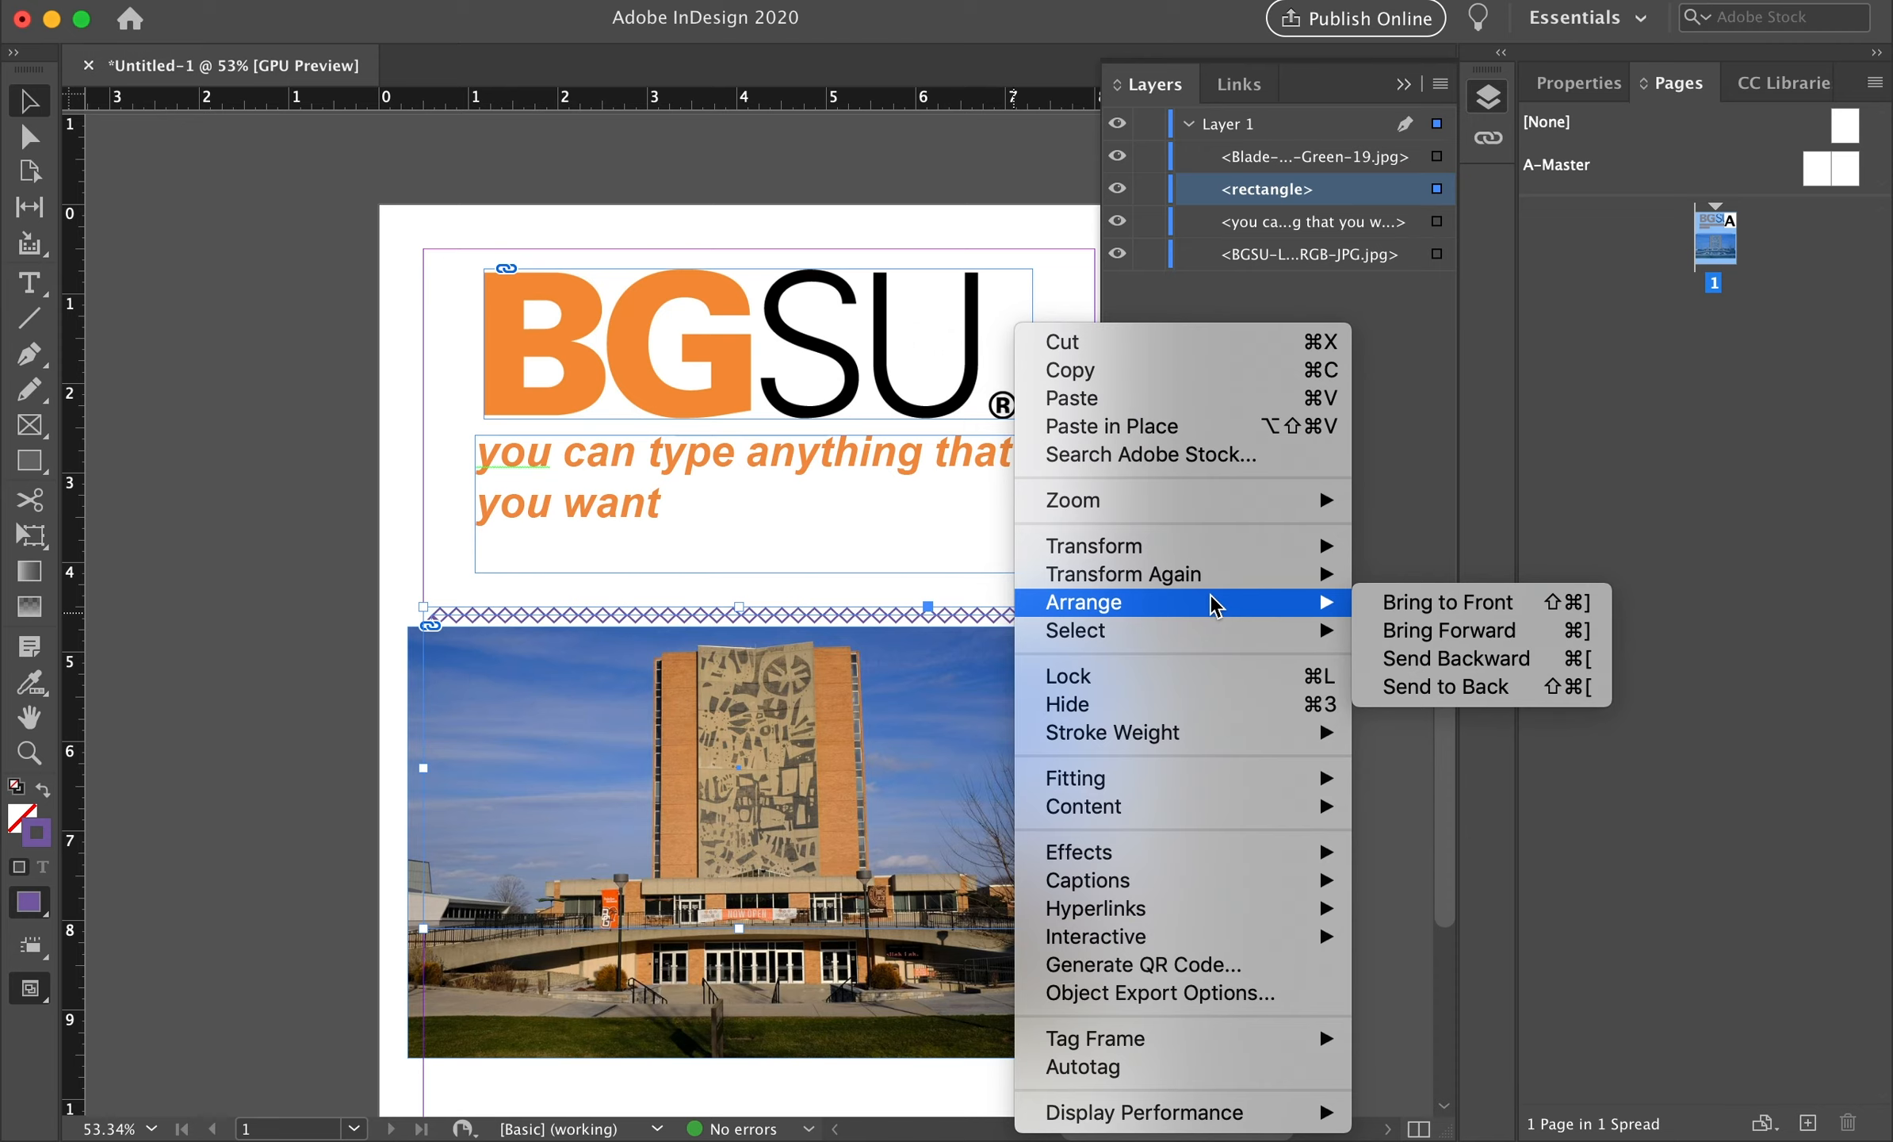
left_click(1385, 604)
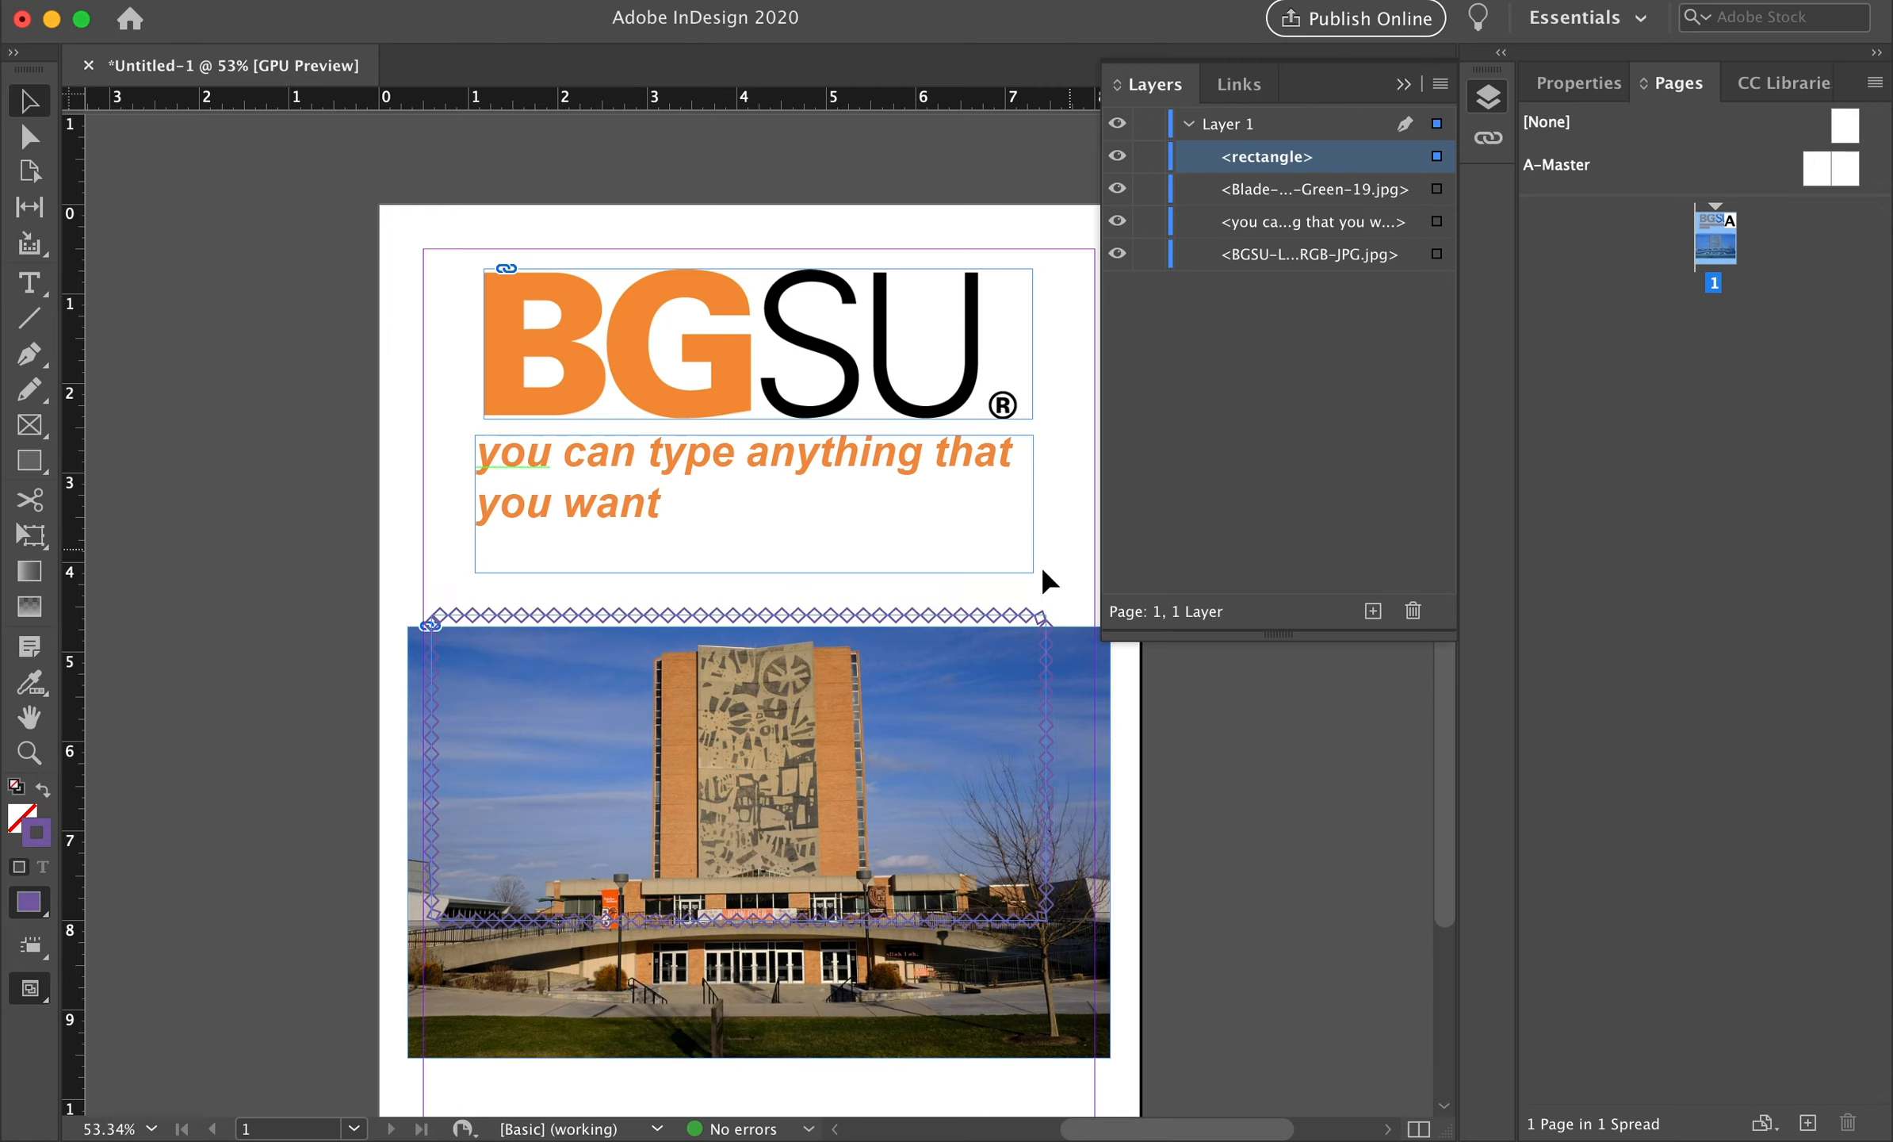
Resize the purple border rectangle so that it frames the whole building photo, and deselect it
left_click_drag(423, 607, 397, 614)
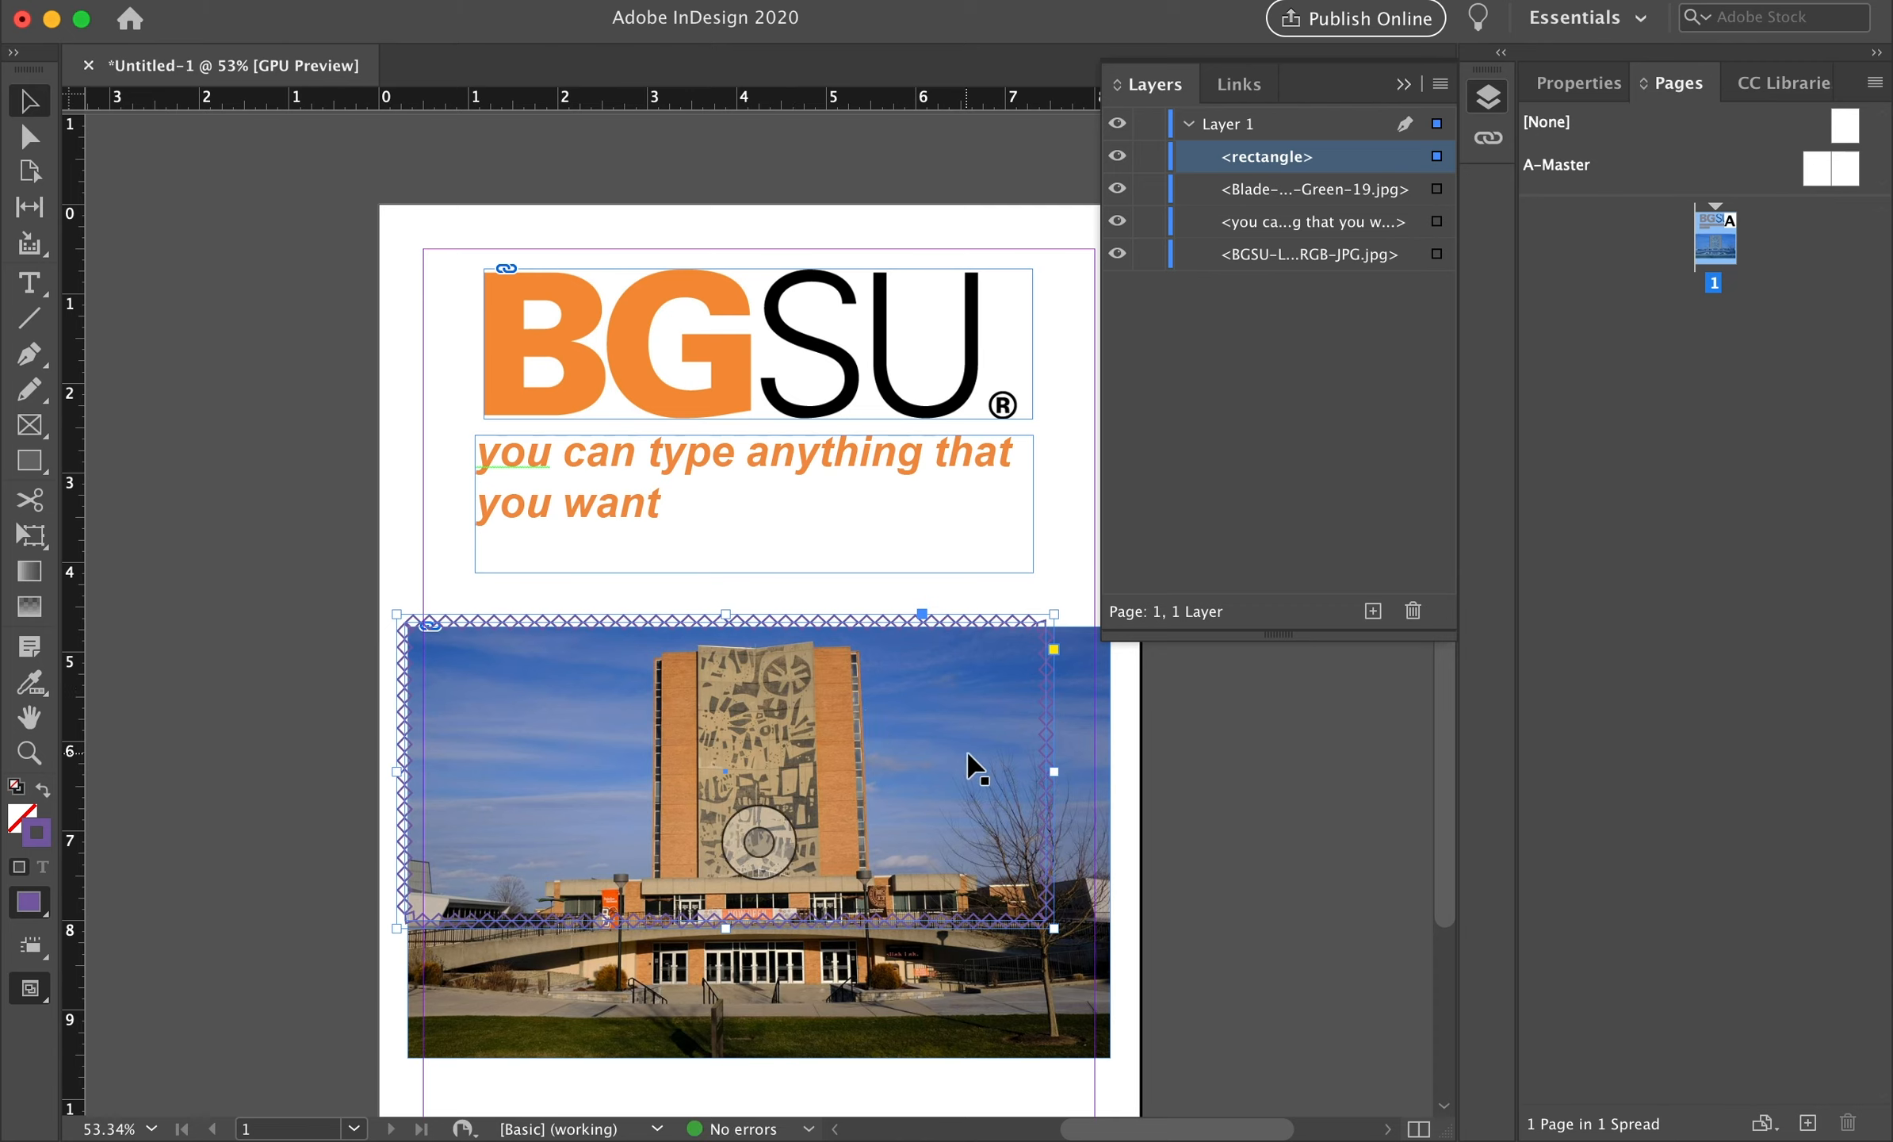
left_click_drag(1050, 935, 1124, 1076)
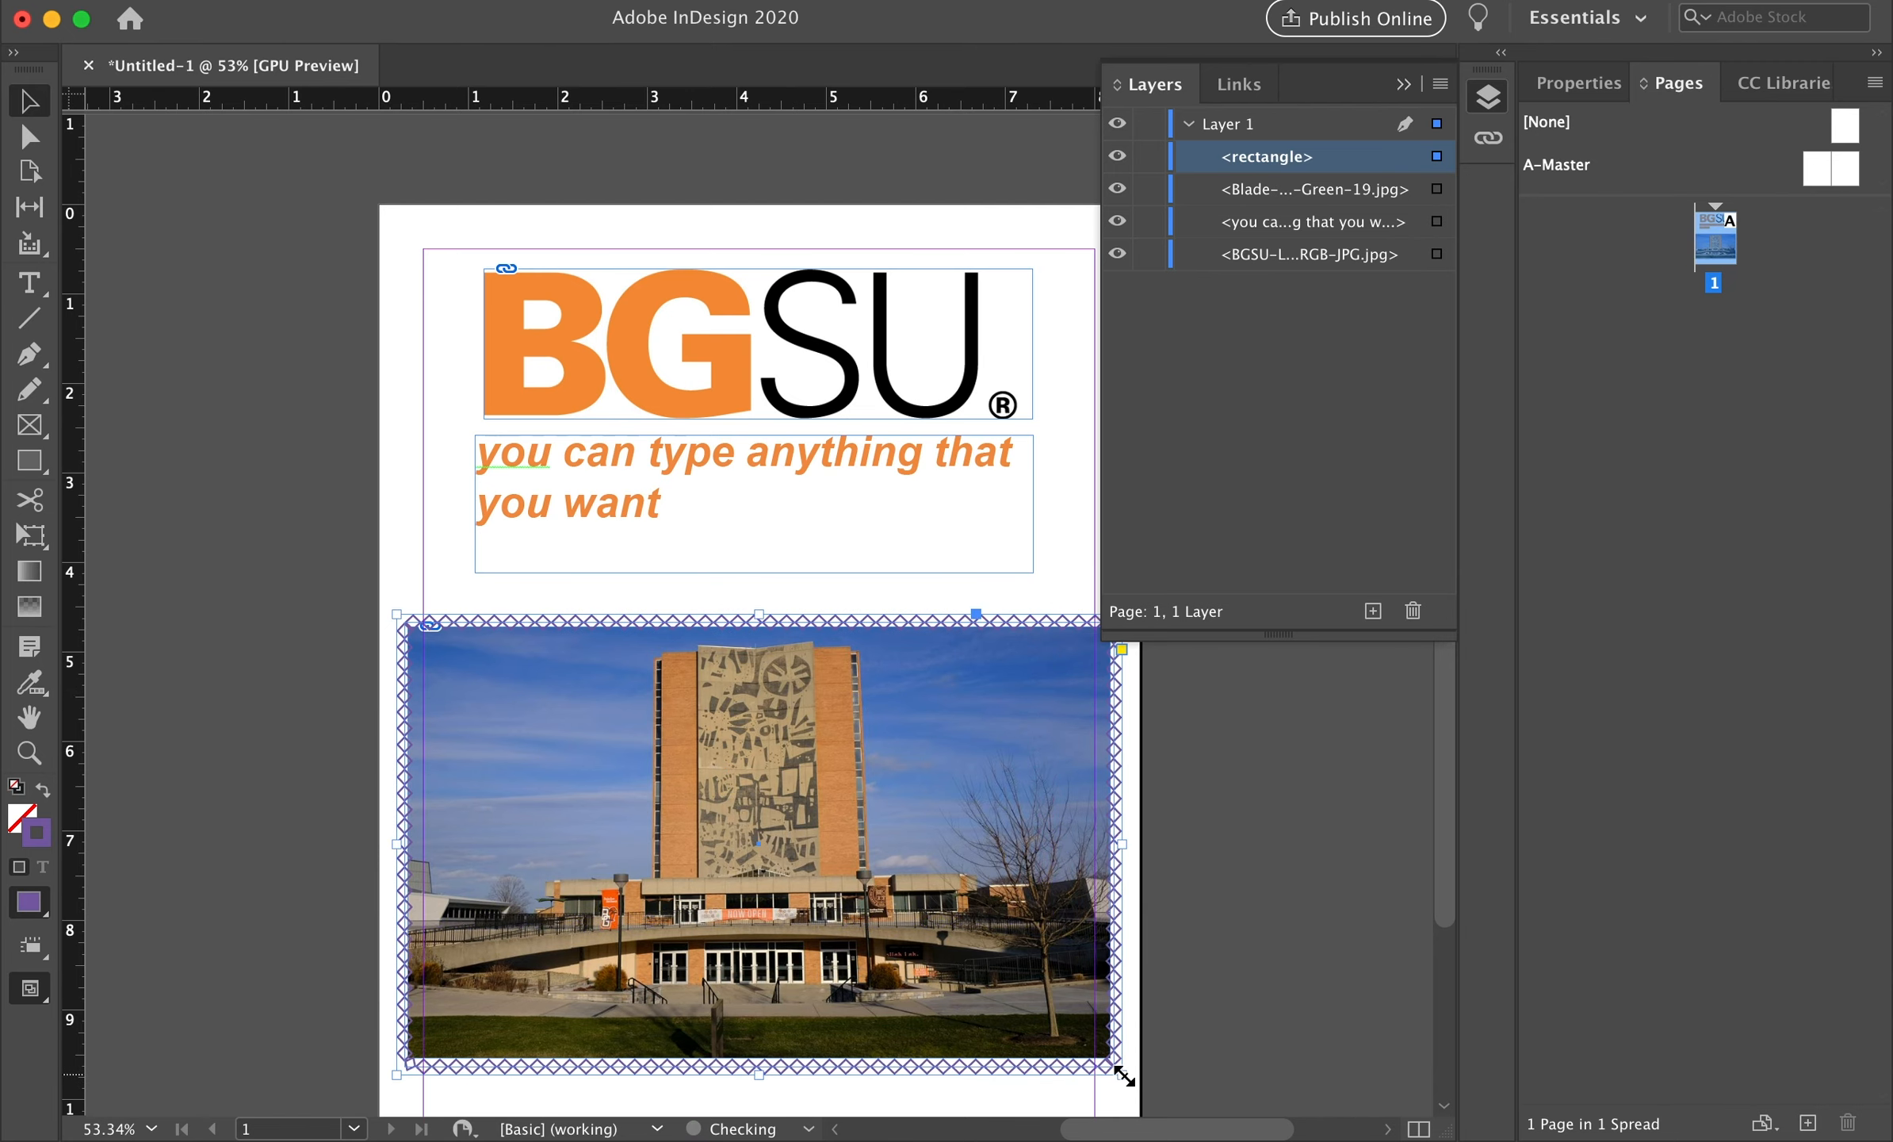
left_click_drag(394, 847, 394, 847)
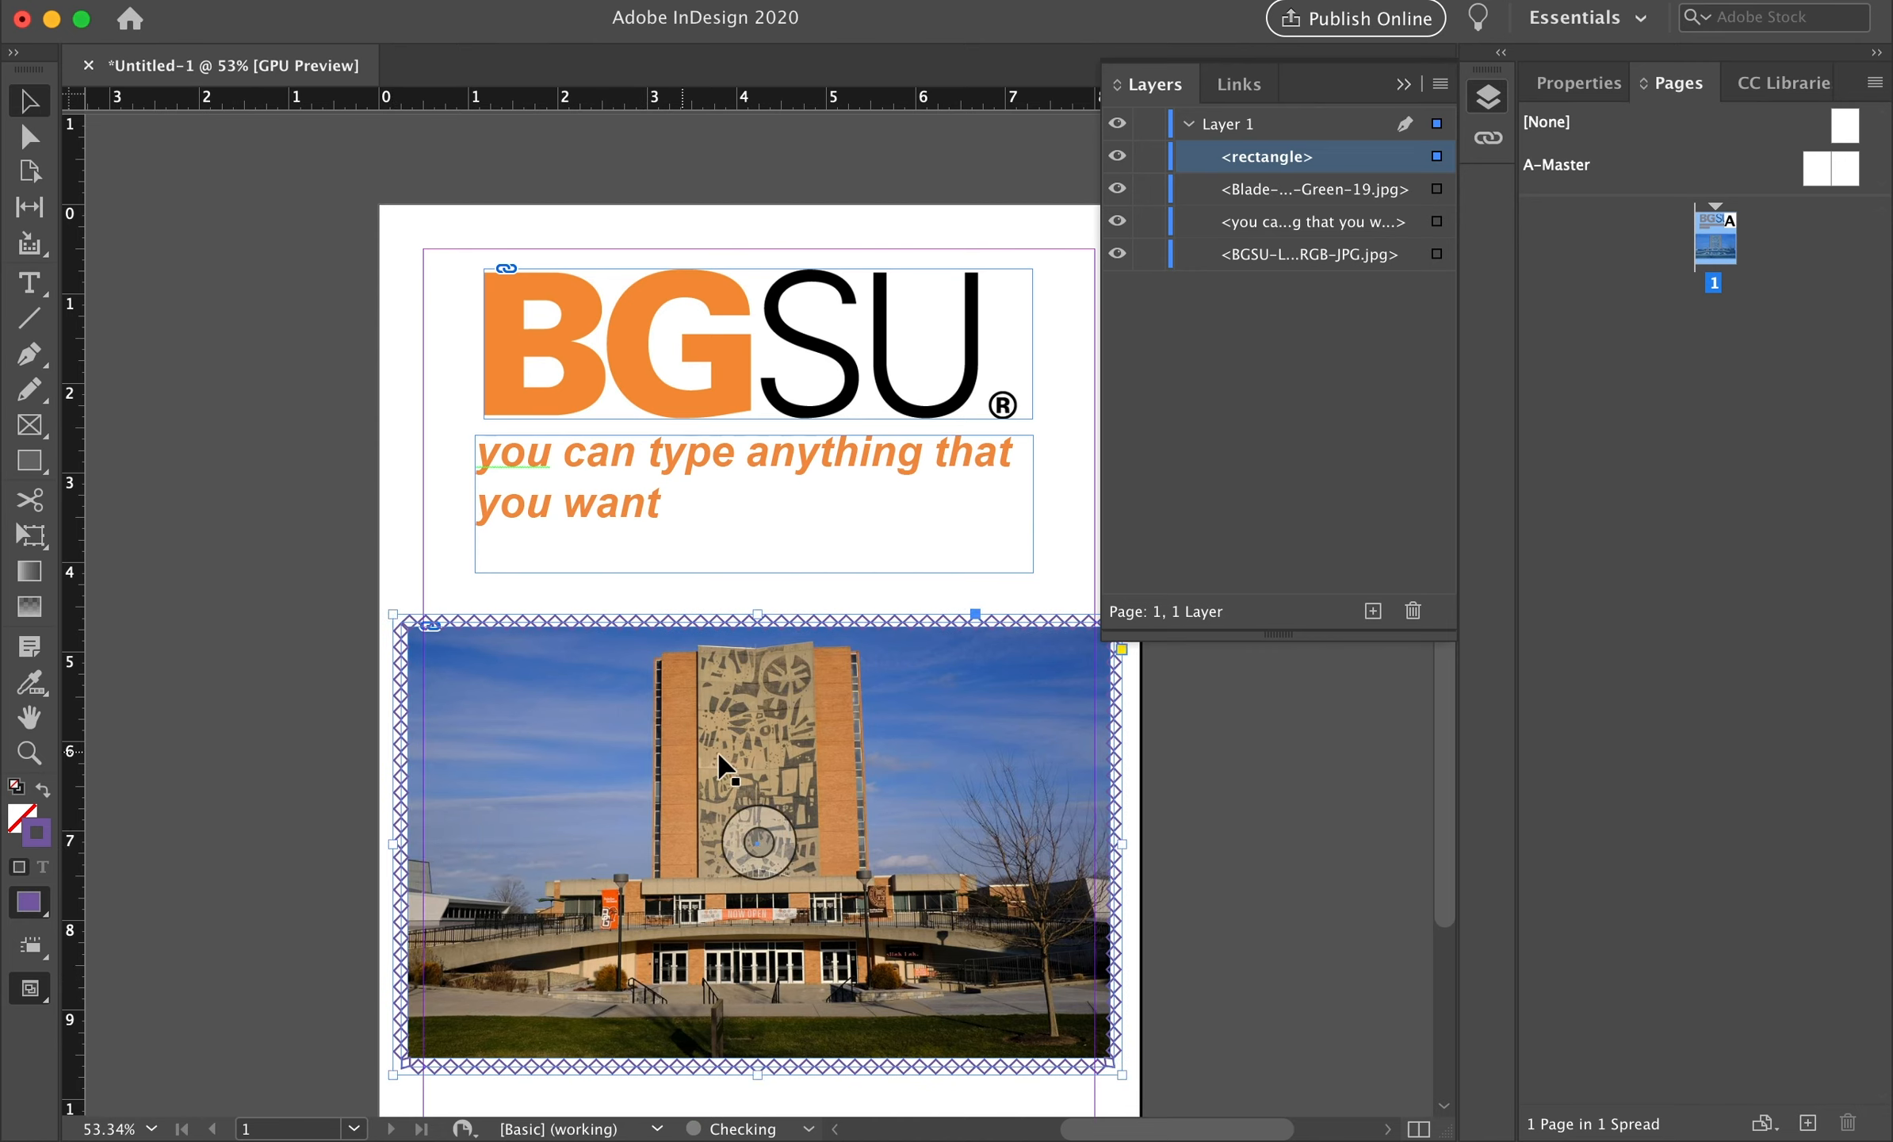
left_click(1208, 981)
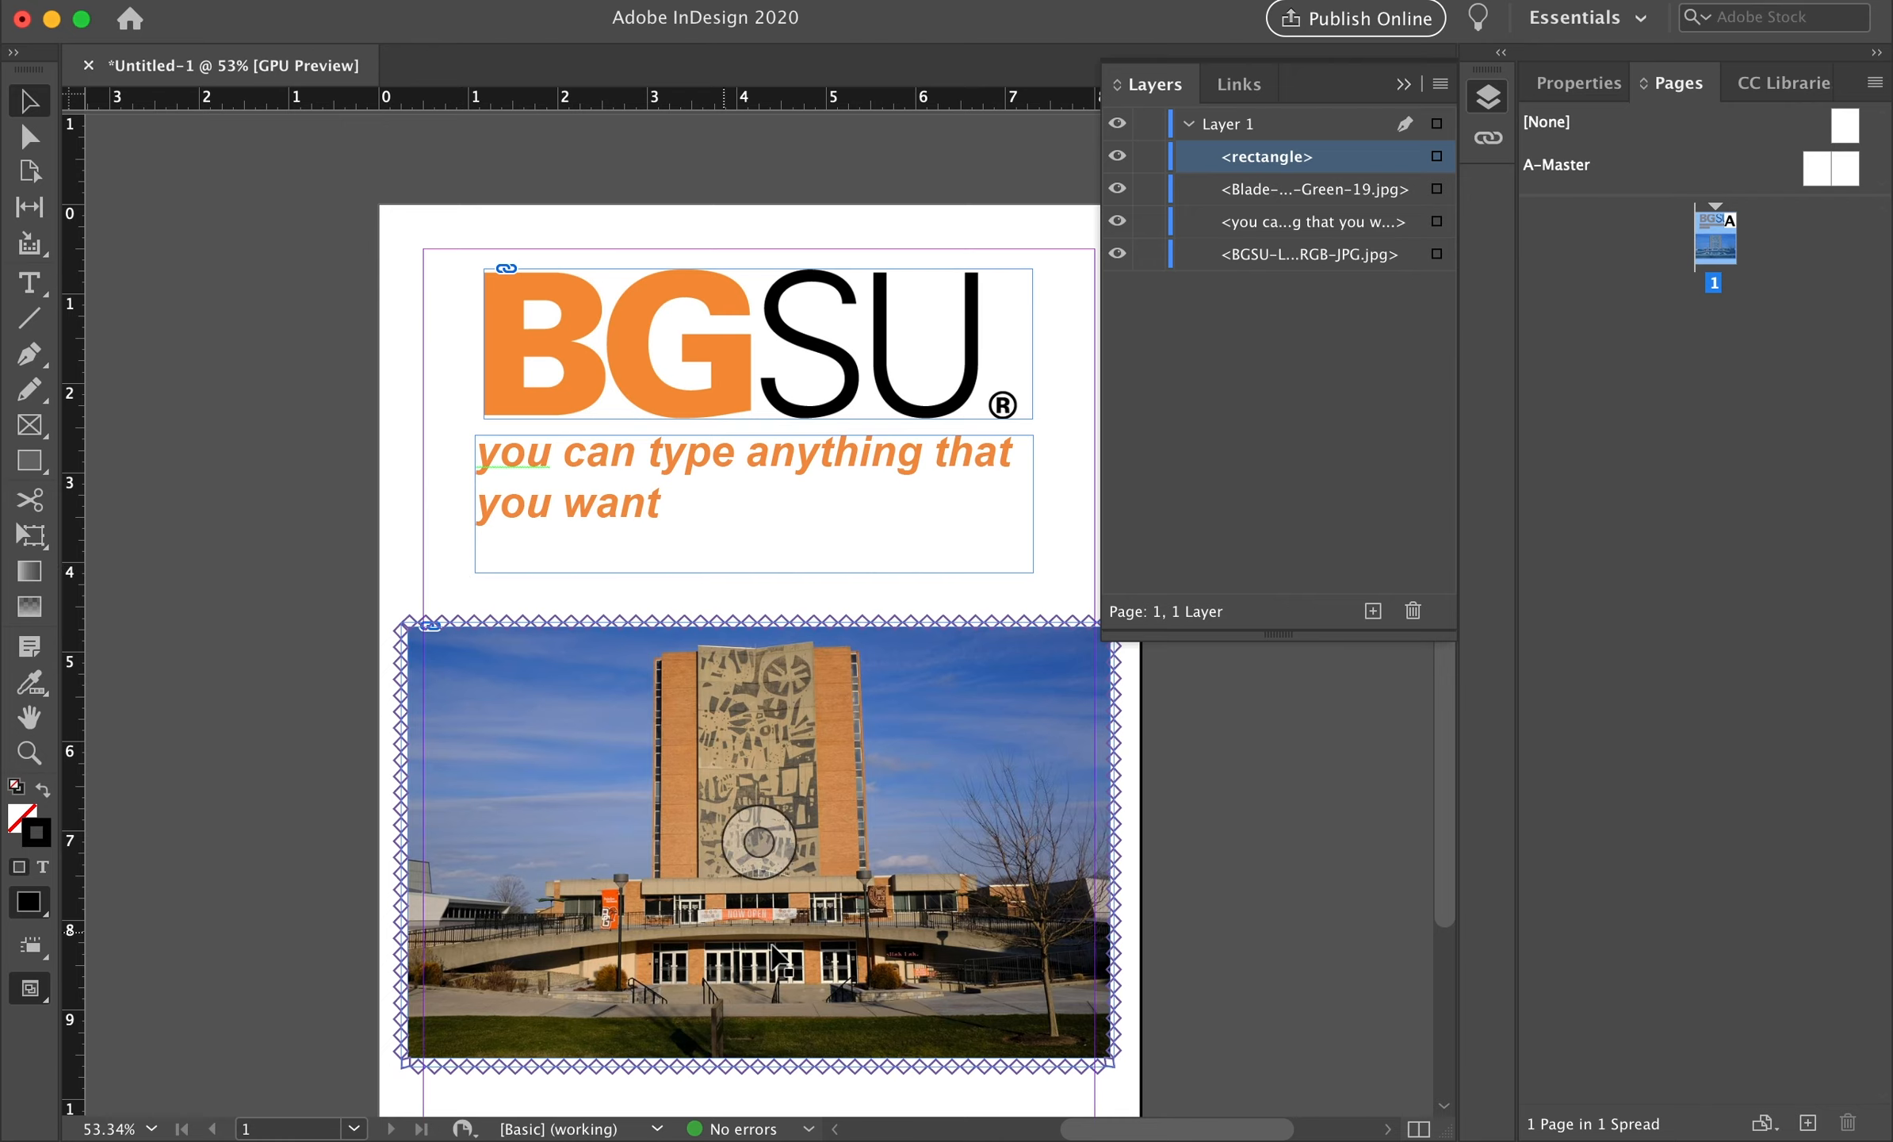
left_click(813, 979)
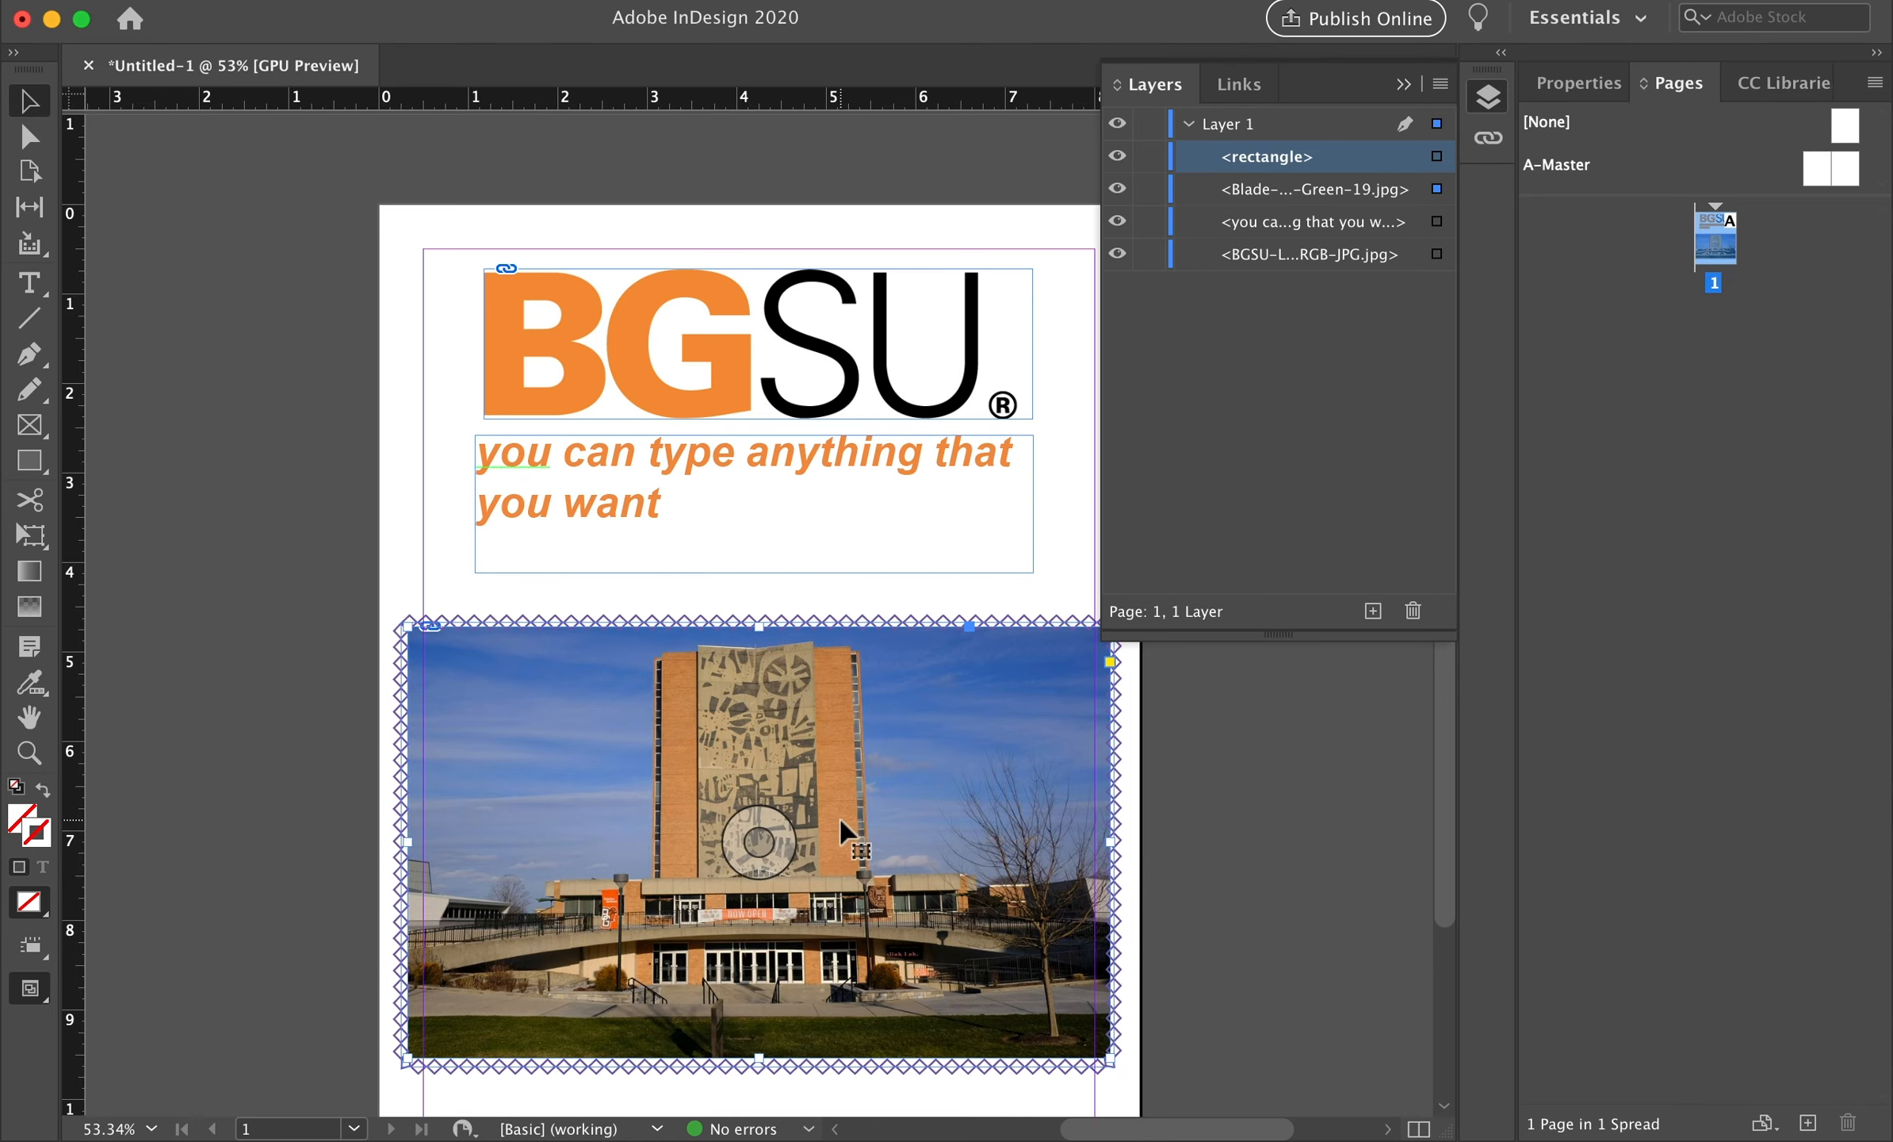
left_click(1373, 815)
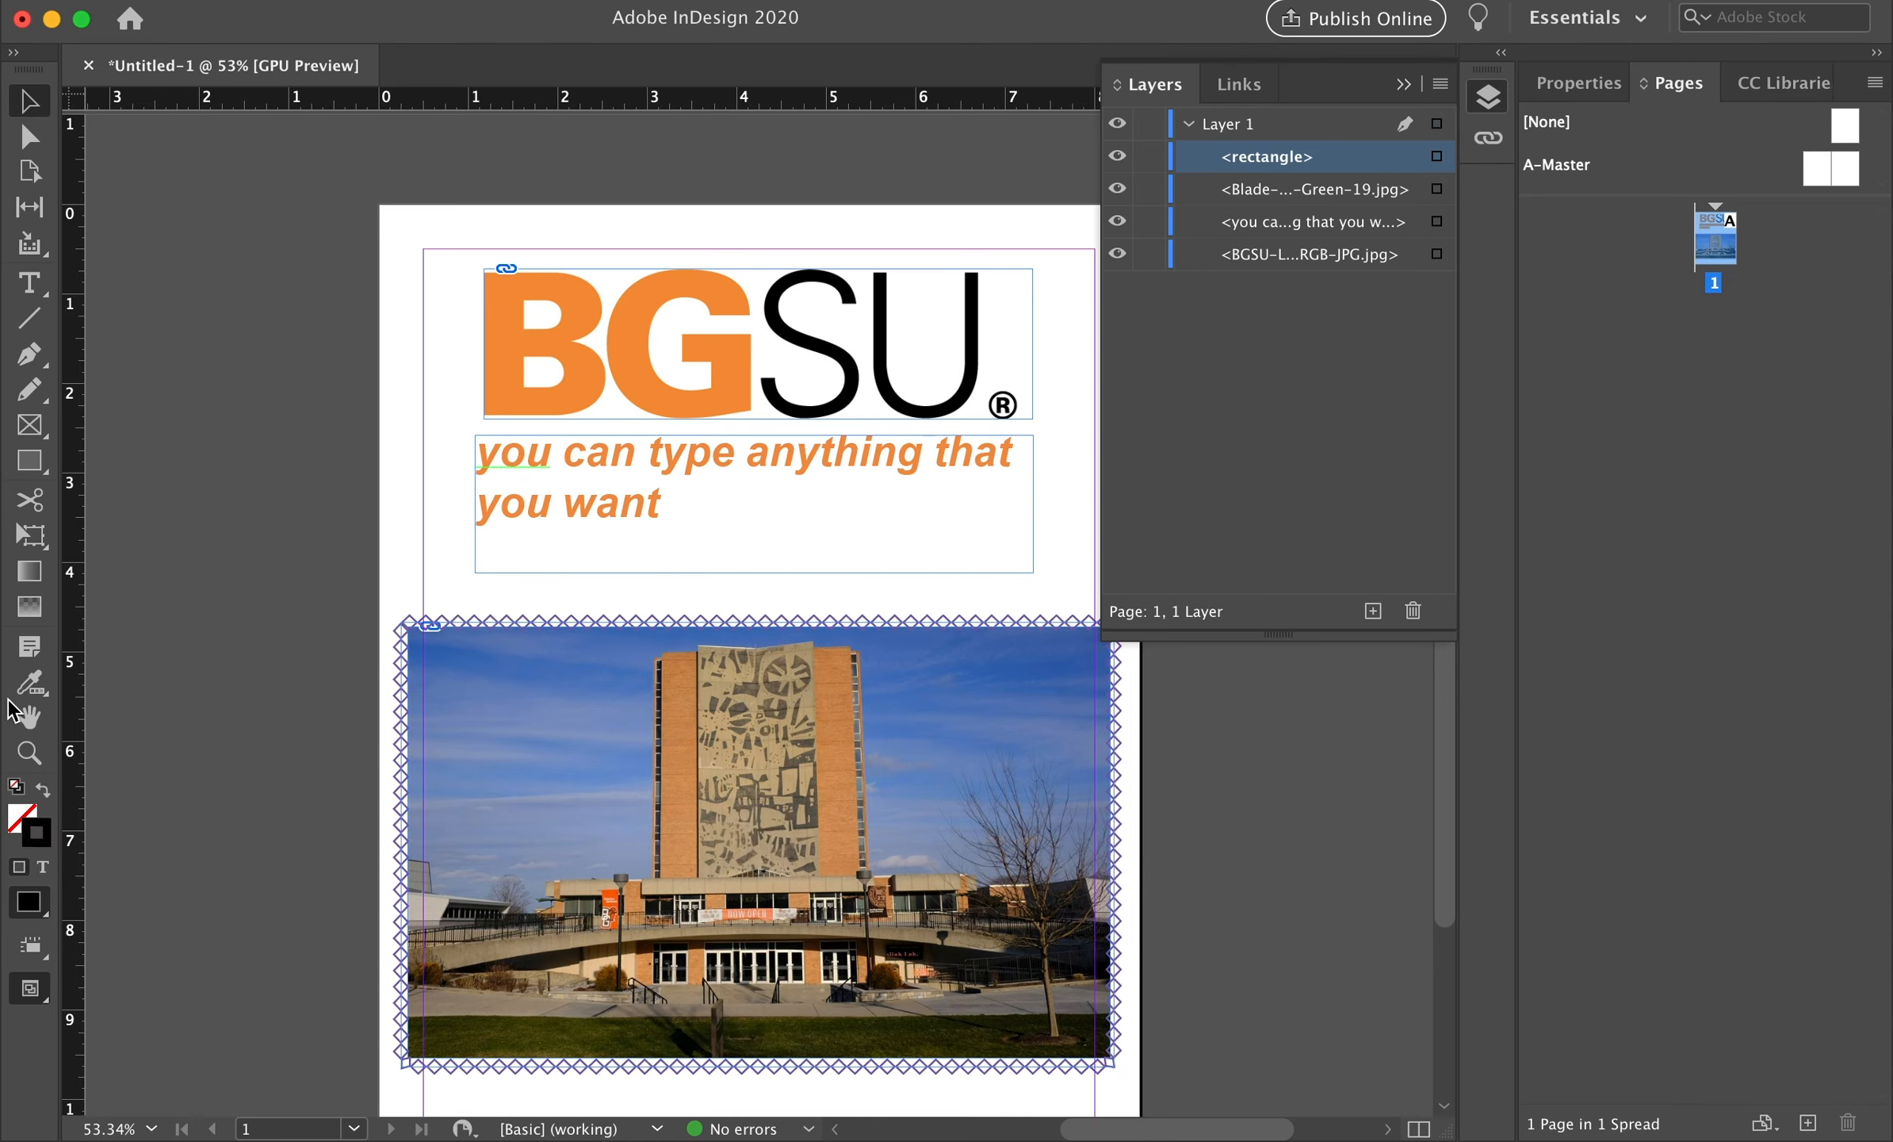
Sample a color theme from the building photo with the Color Theme tool and choose the Muted variation
left_click(32, 688)
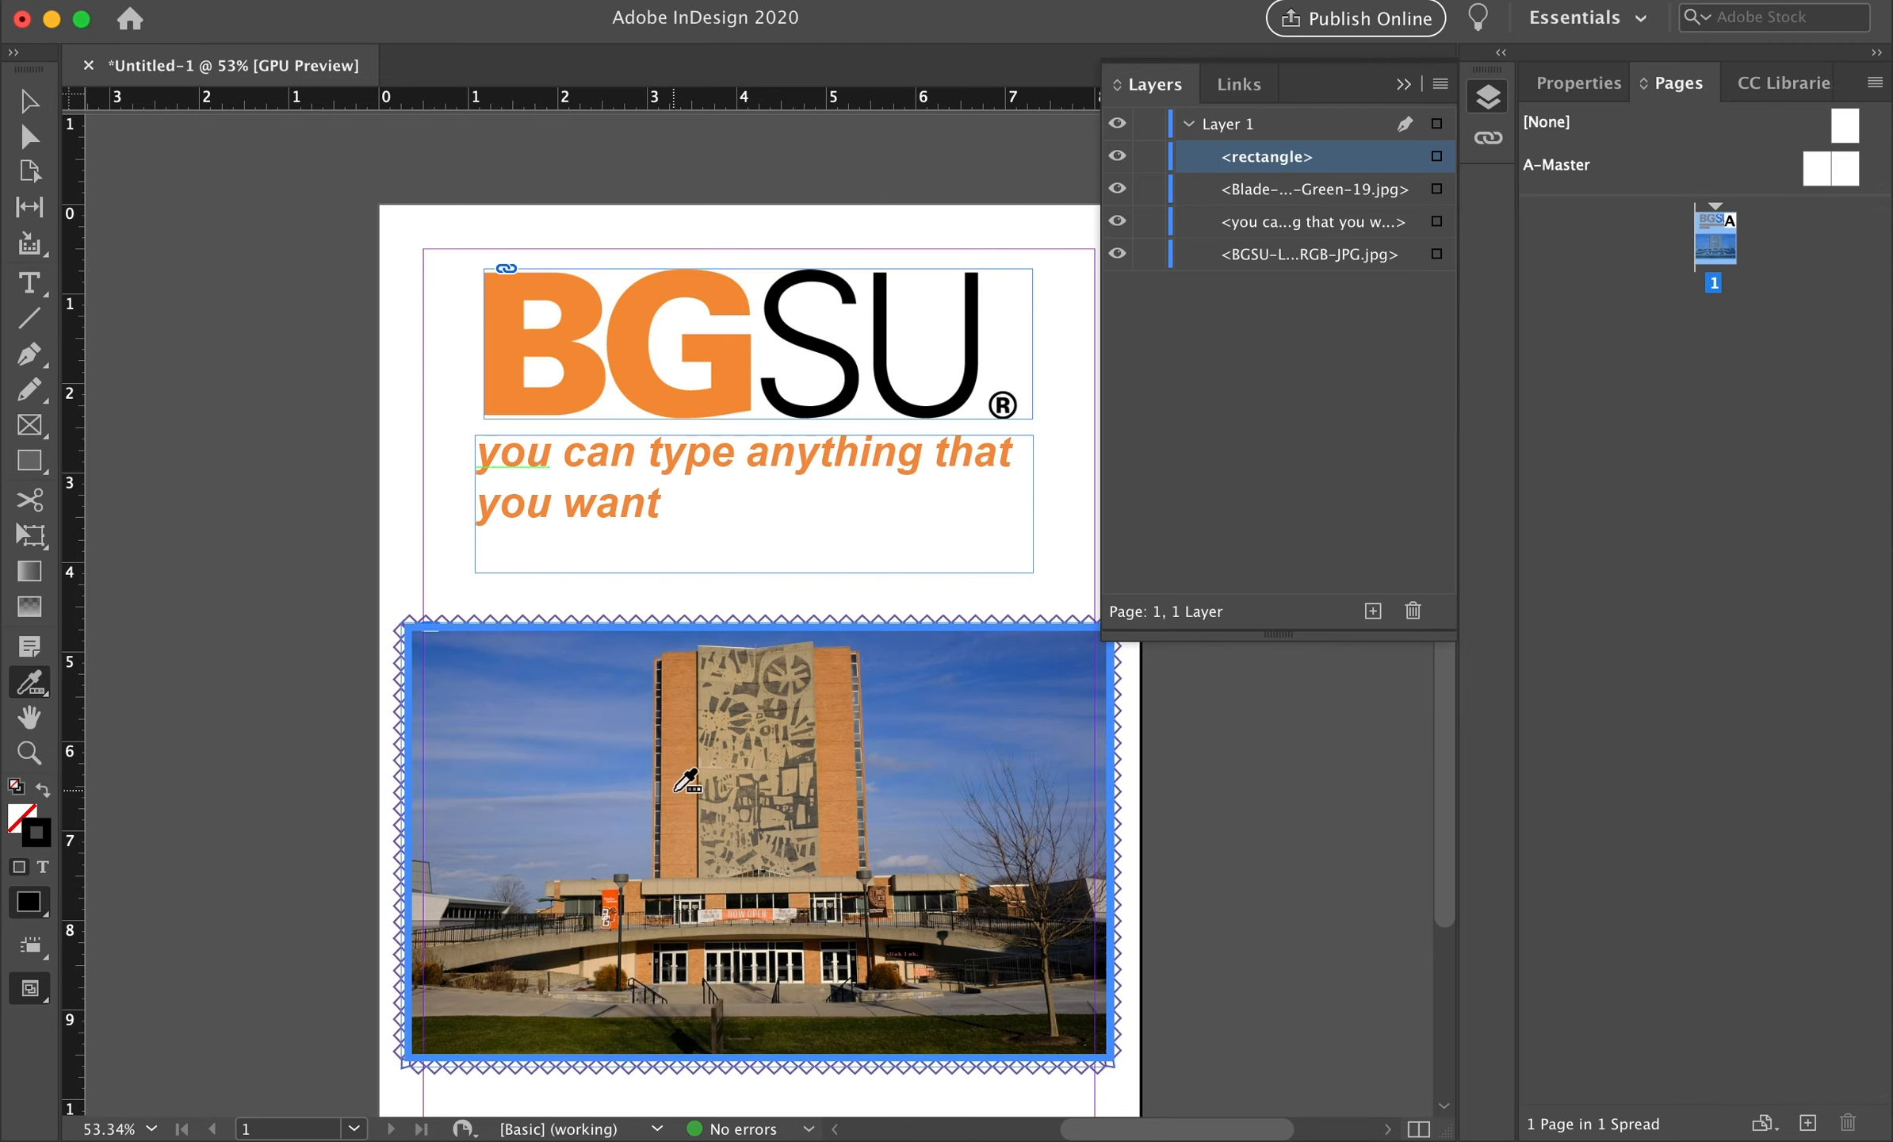
left_click(678, 789)
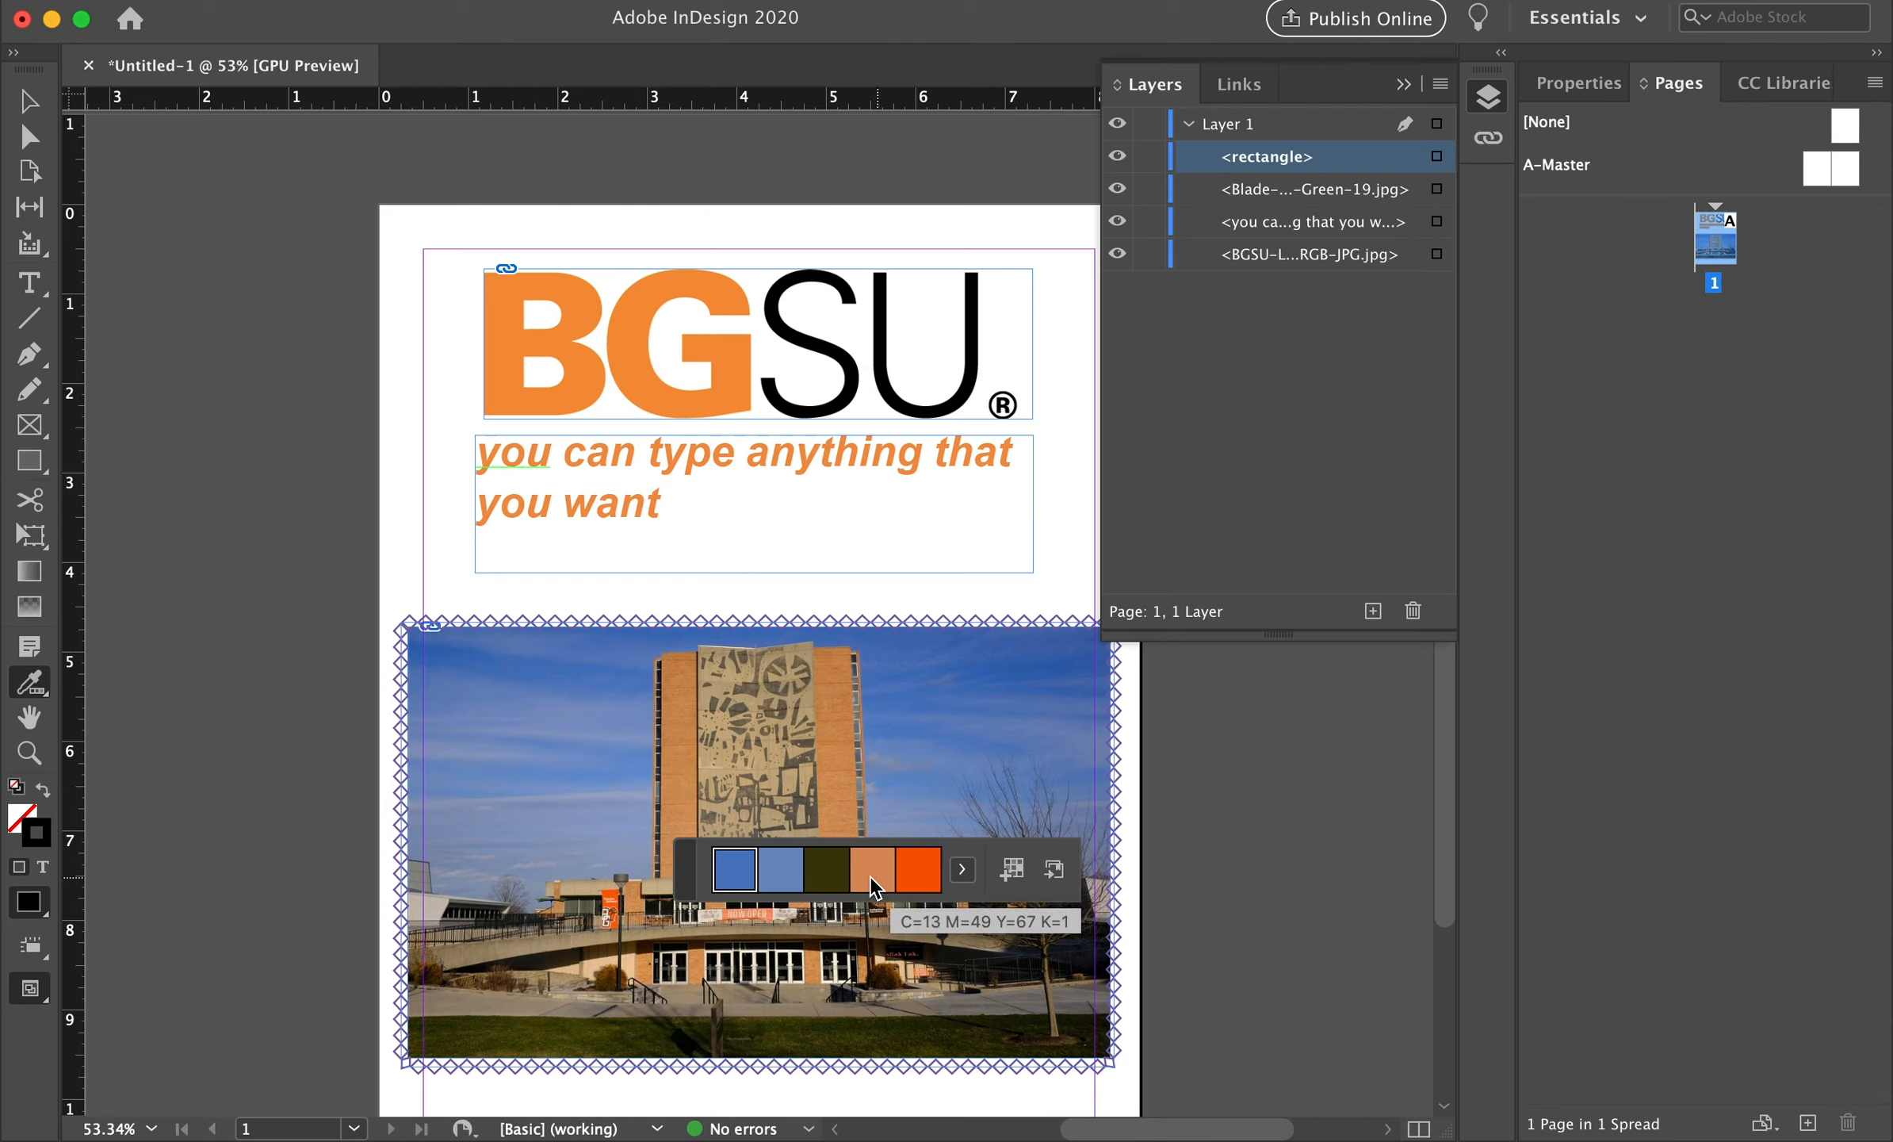
left_click(781, 872)
left_click(753, 881)
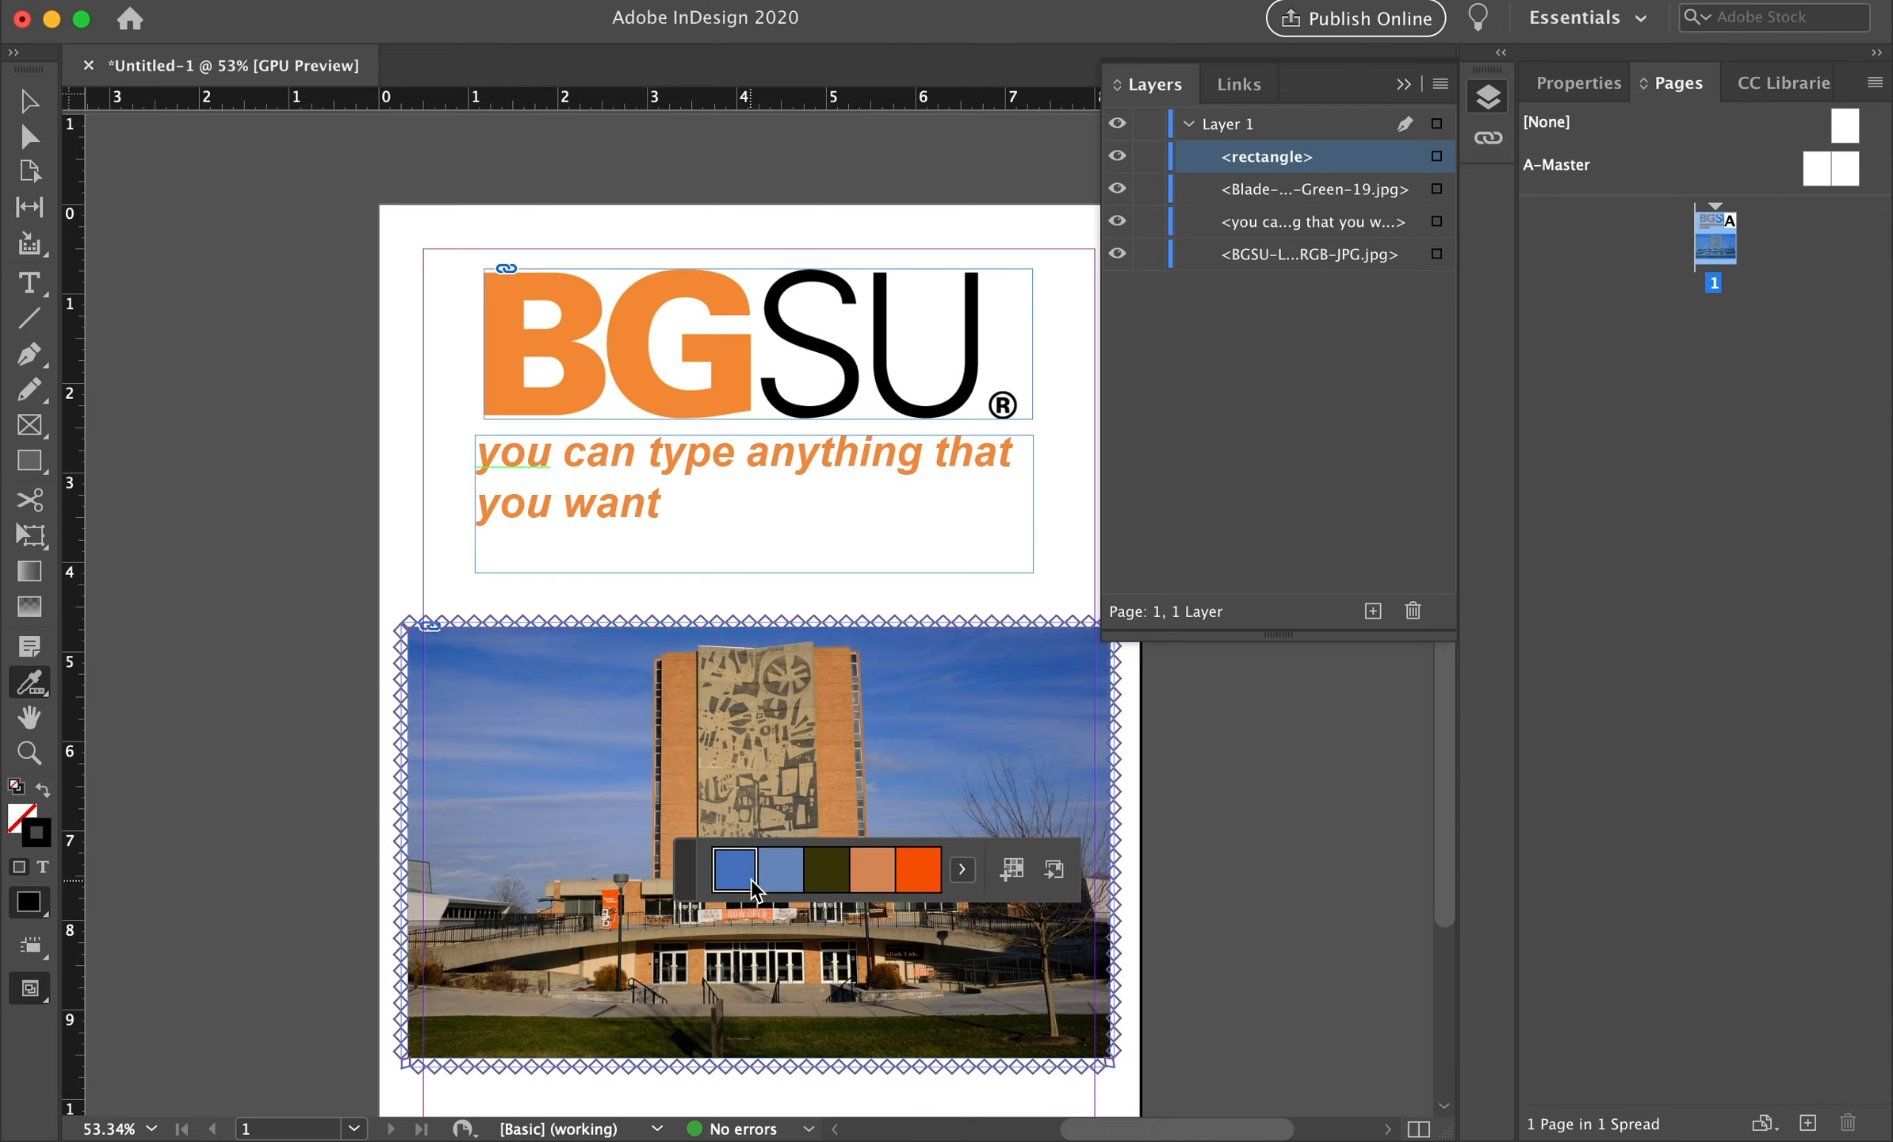
left_click(962, 871)
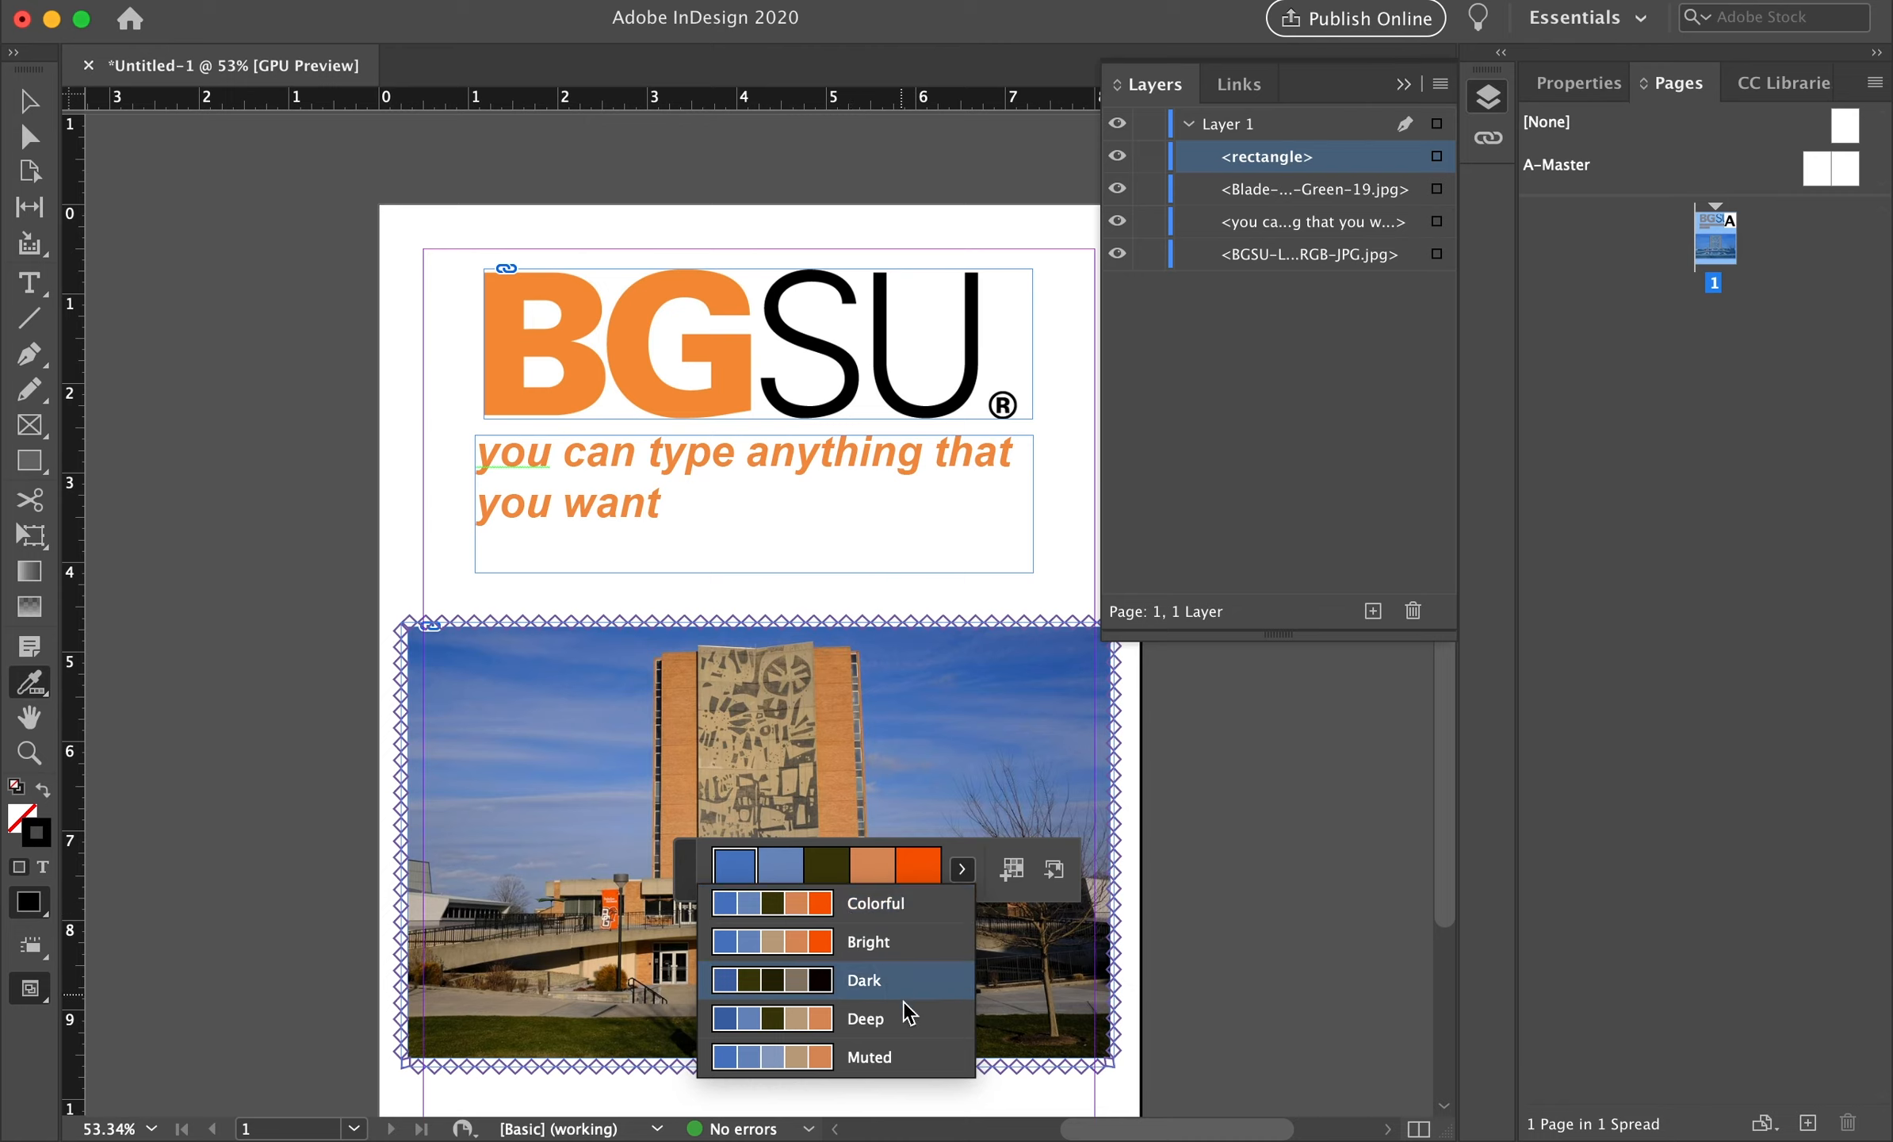
left_click(900, 1058)
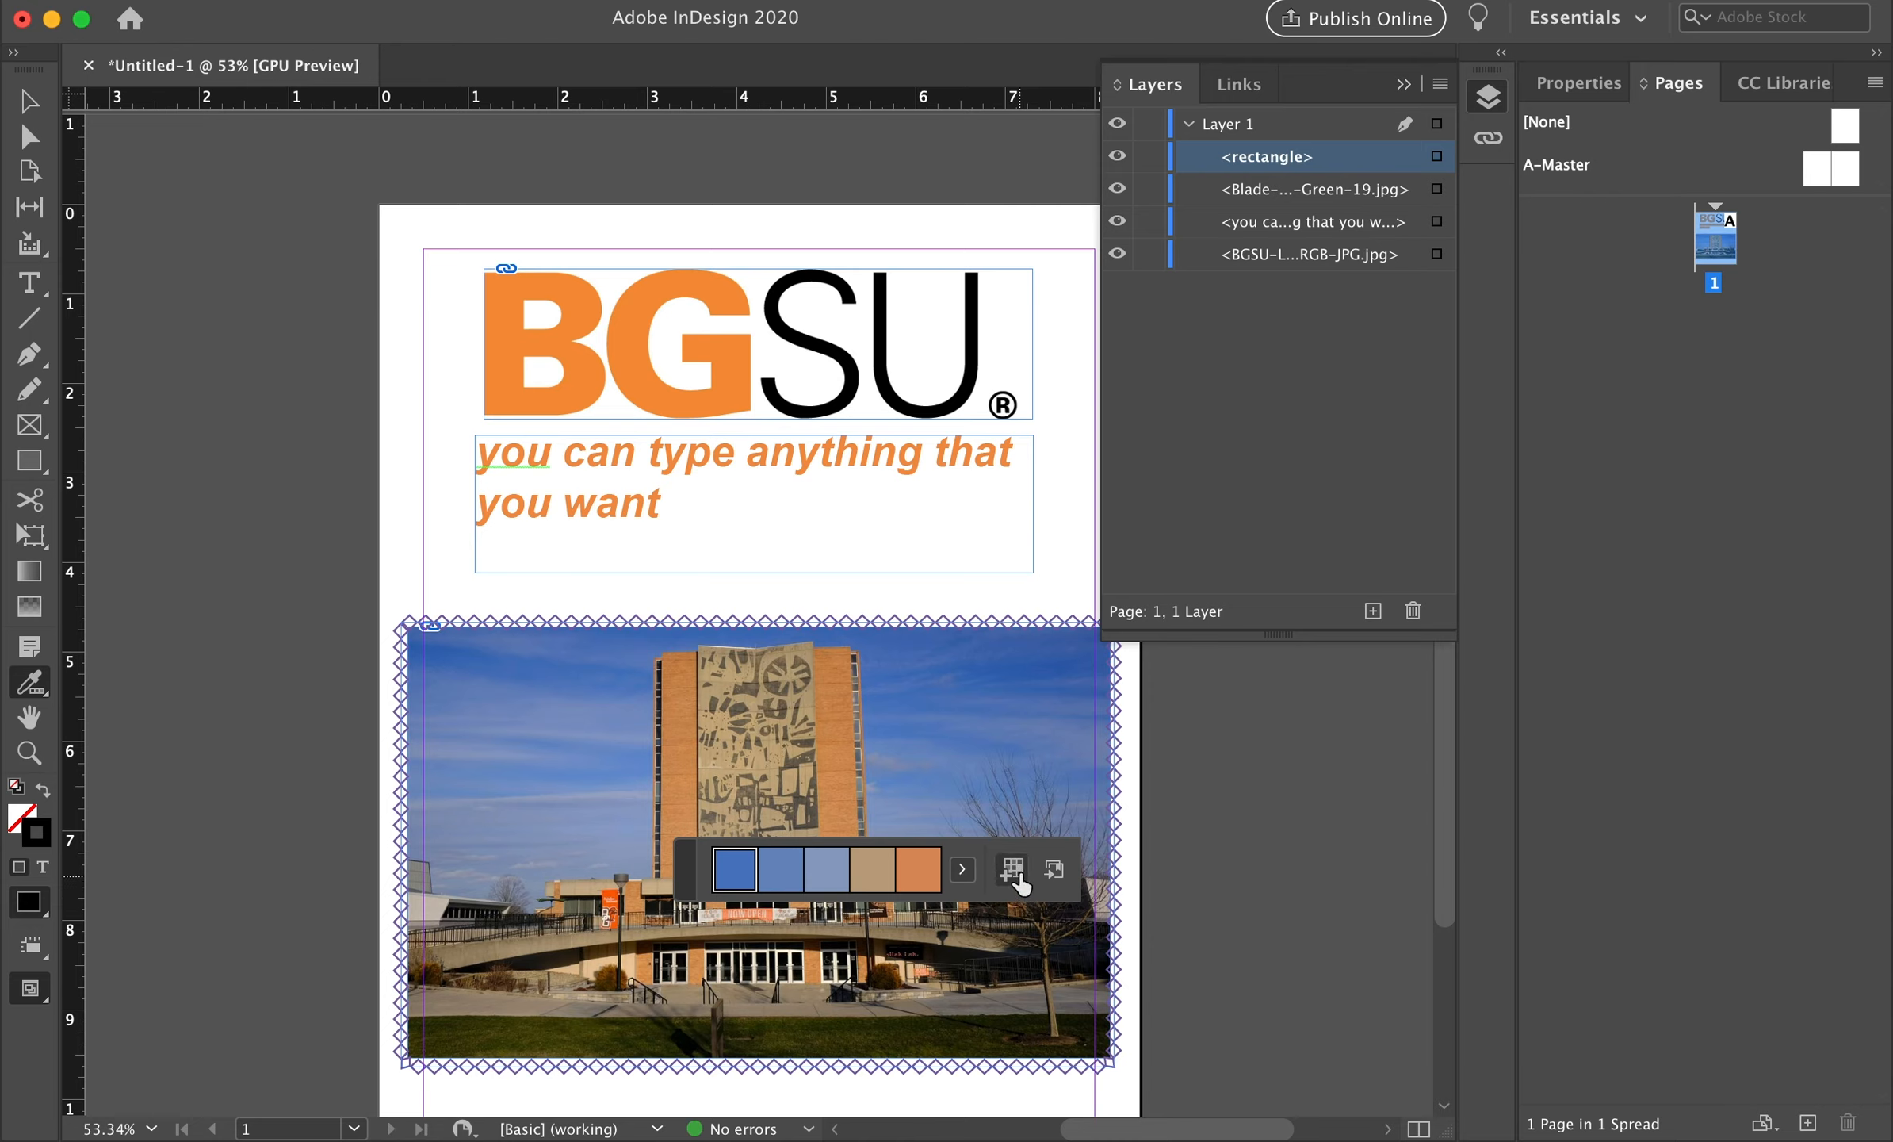
Recolor the text below the logo with the light grayish blue from the Muted theme
left_click(924, 871)
left_click(841, 876)
left_click_drag(626, 480, 469, 448)
Apply the theme's orange to the photo border and its blue C=72 M=47 Y=0 K=0 to the text below the logo
left_click(918, 876)
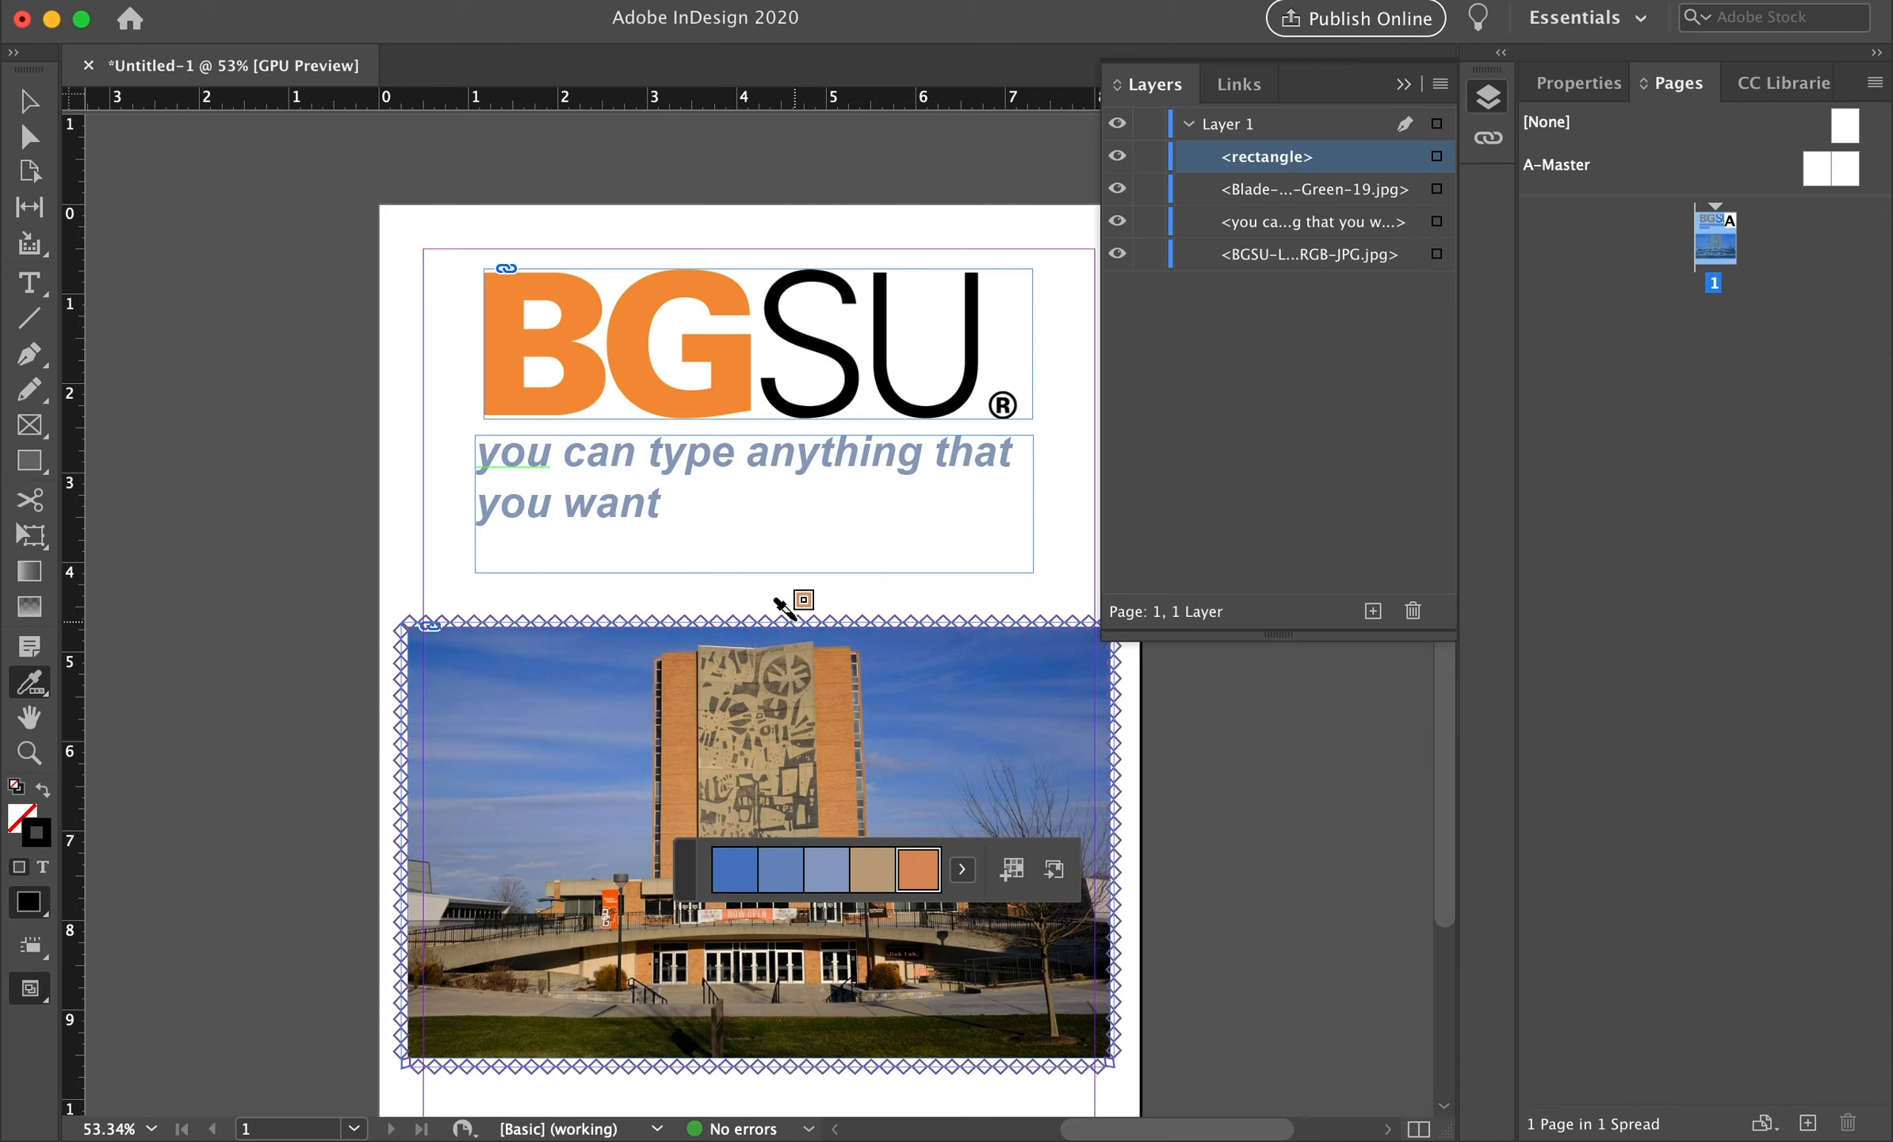
left_click(792, 618)
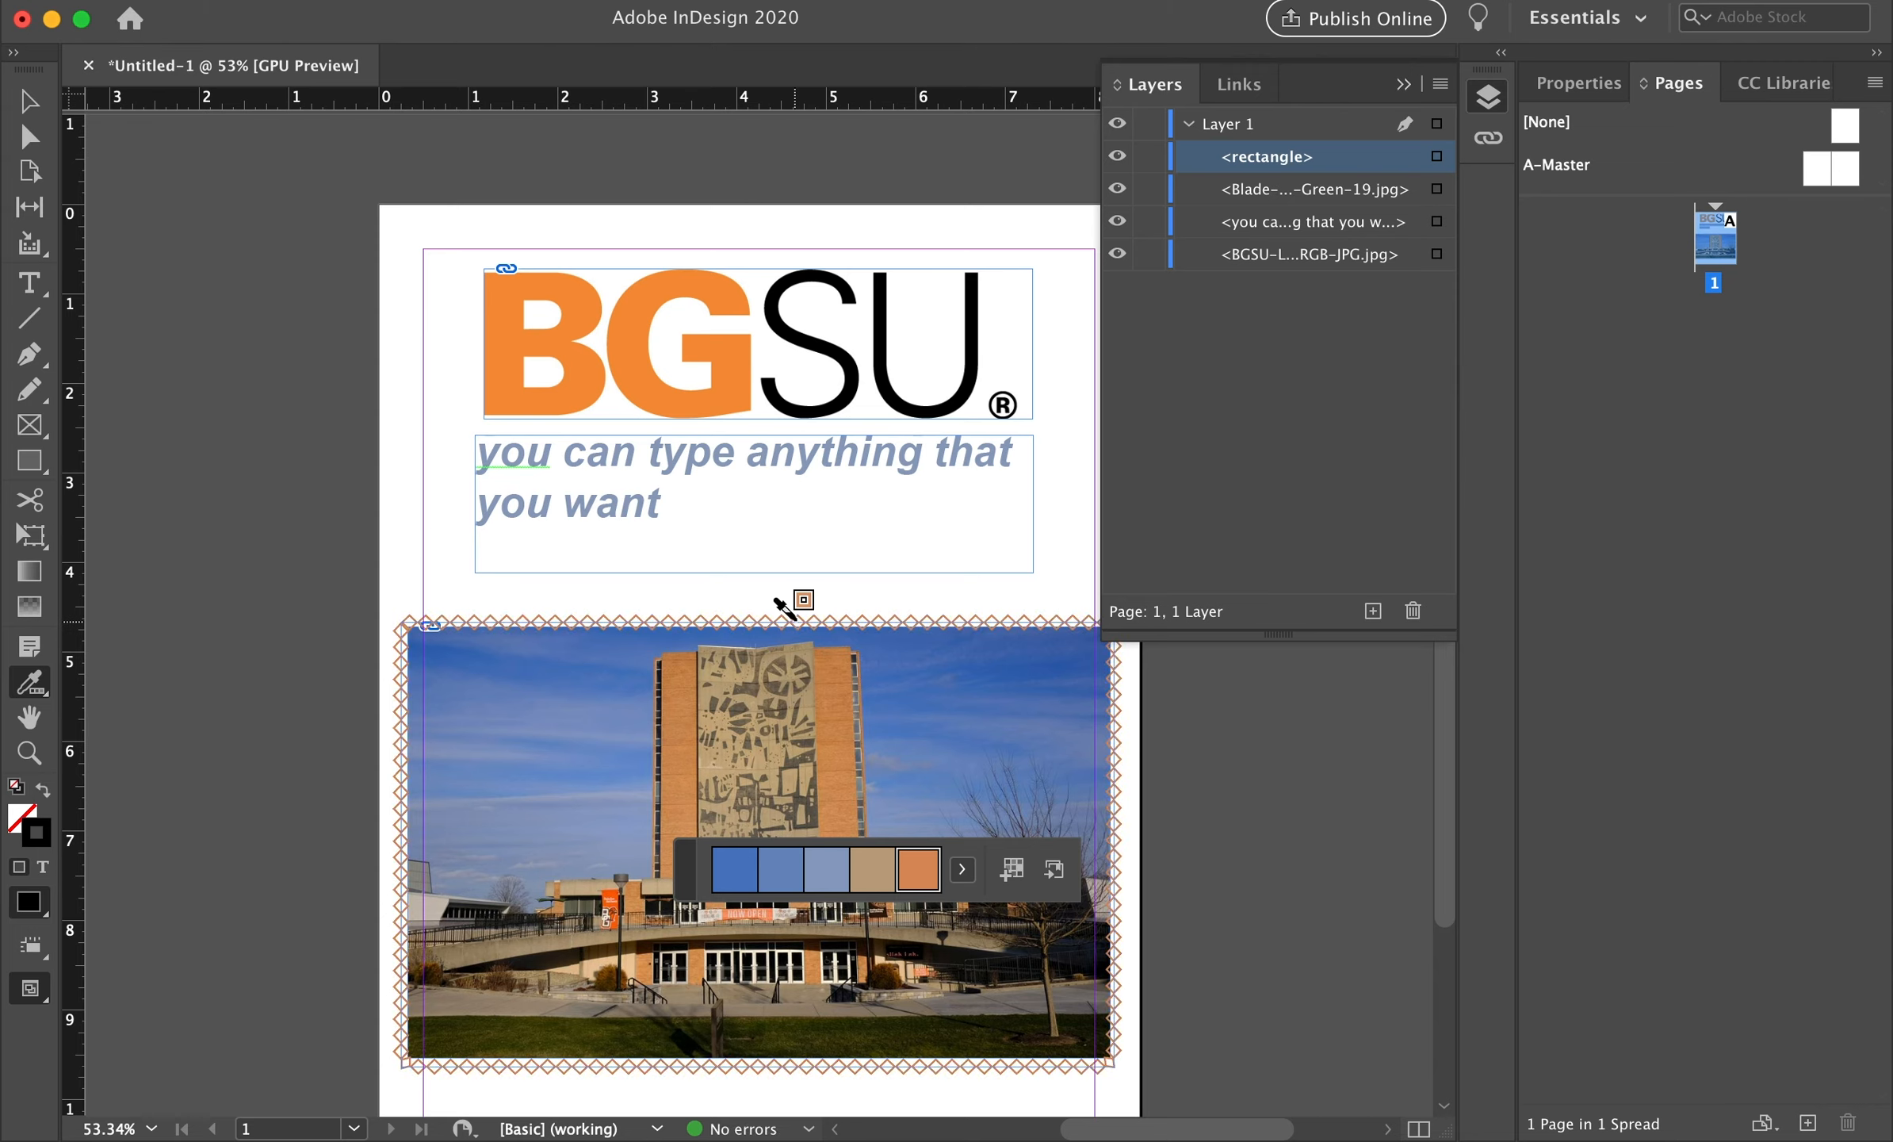
left_click(782, 872)
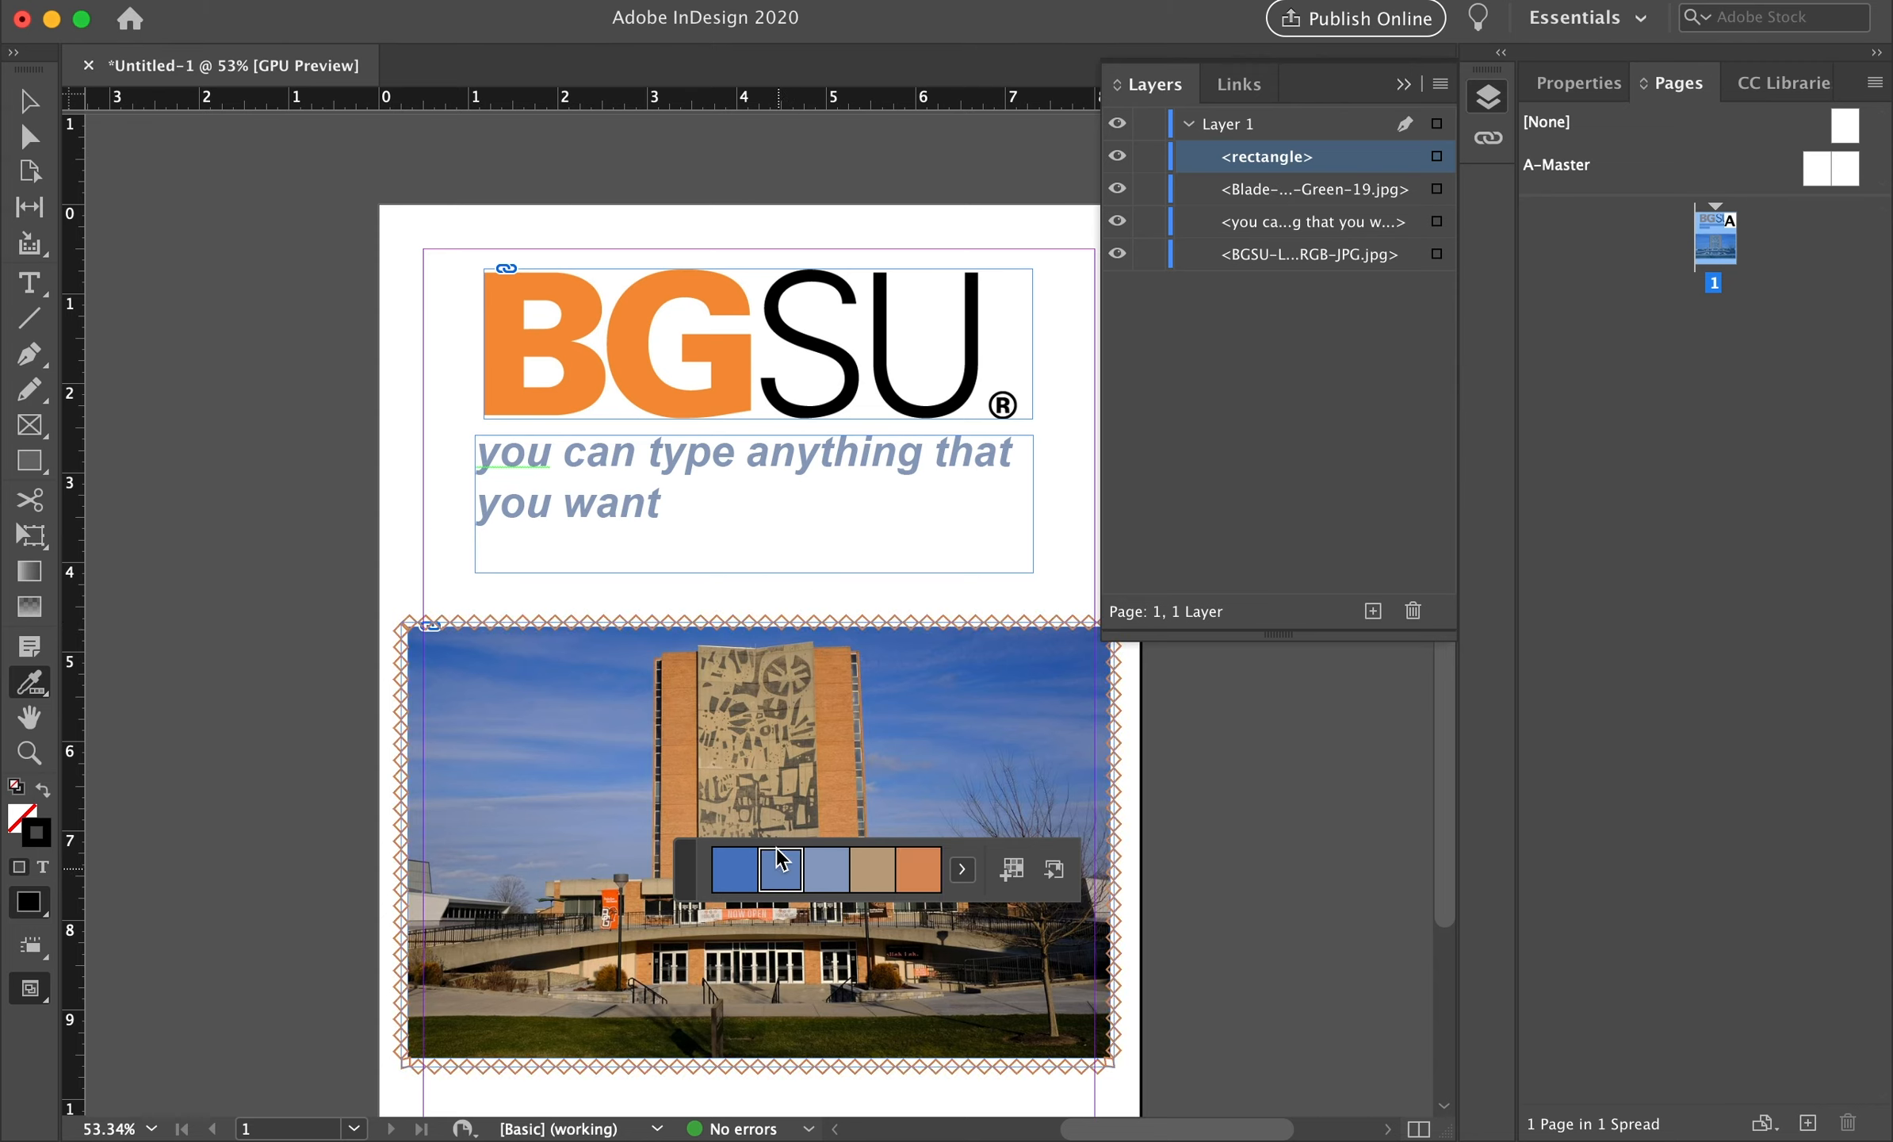
left_click(733, 869)
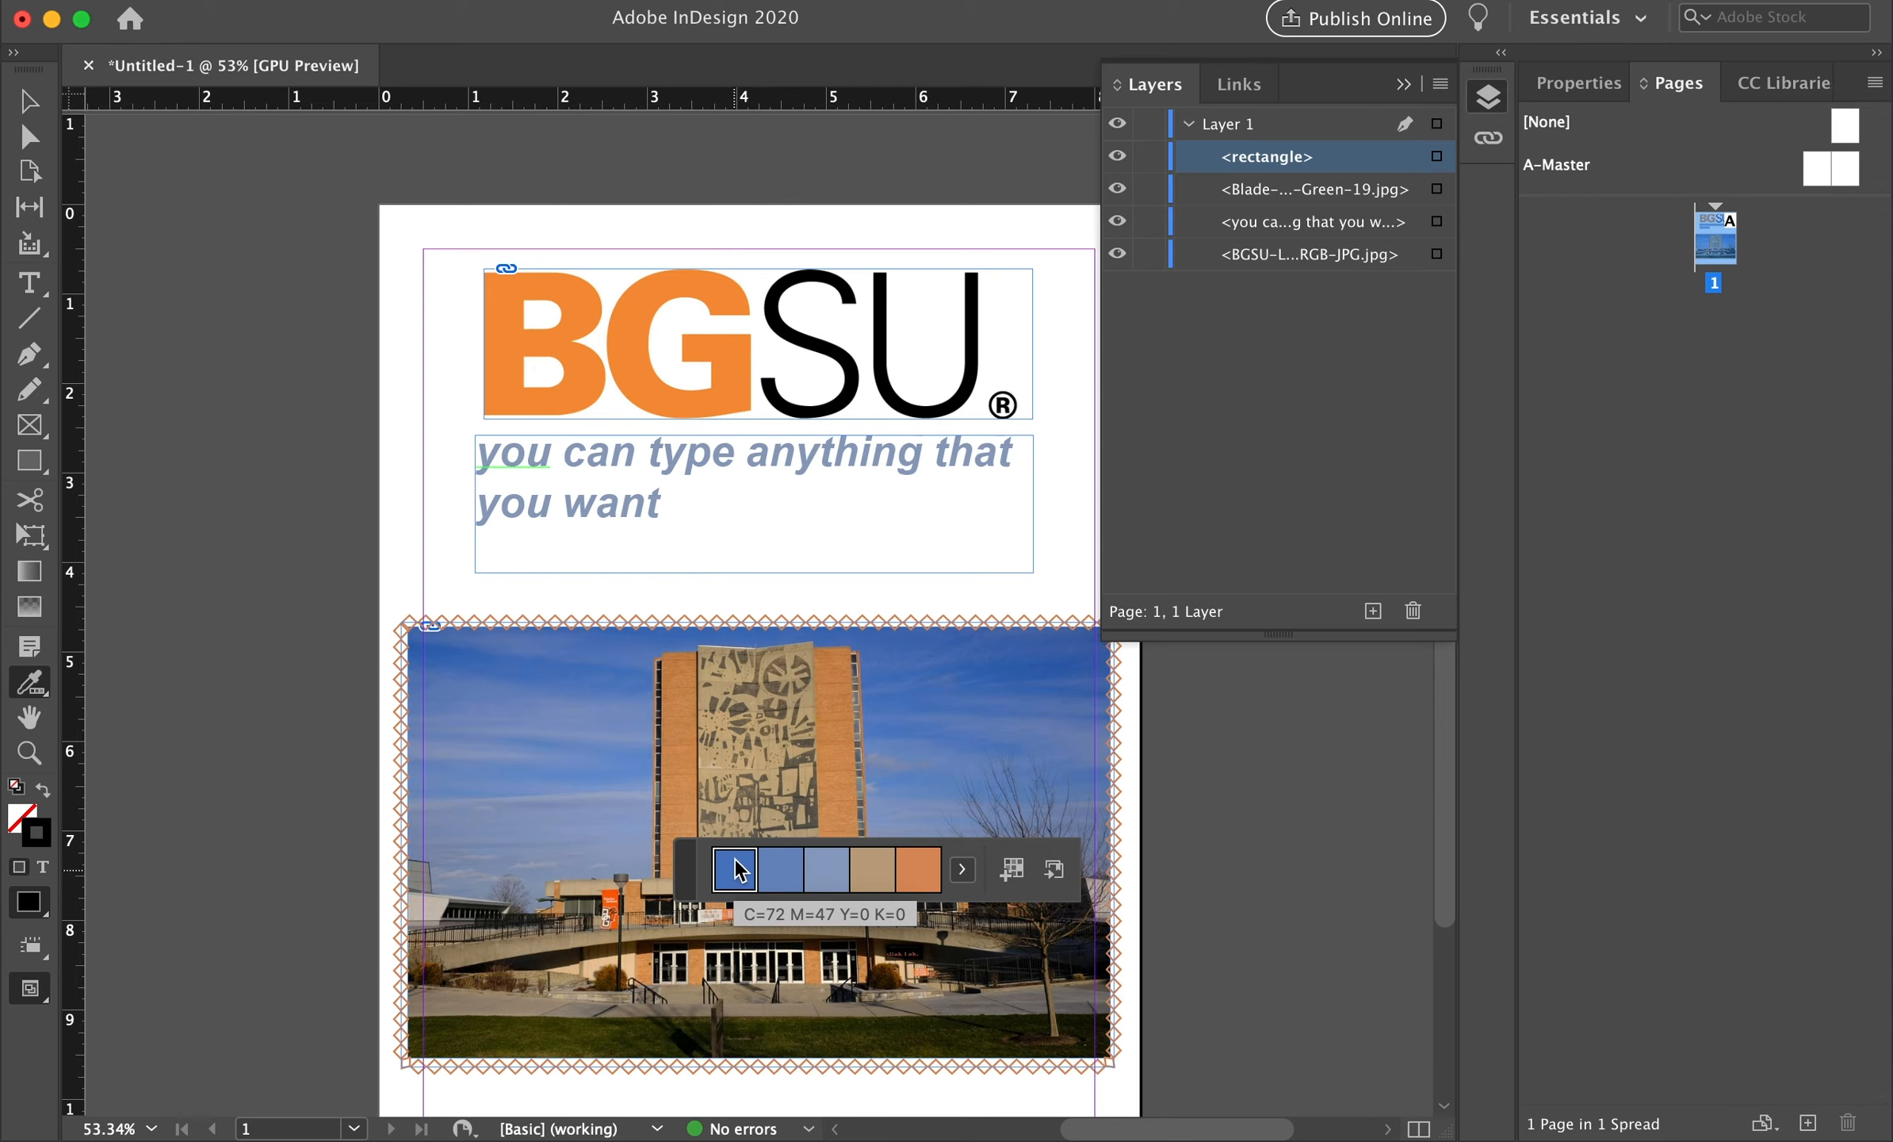
mouse_move(657, 501)
left_mouse_down()
mouse_move(472, 480)
mouse_move(458, 444)
left_mouse_up()
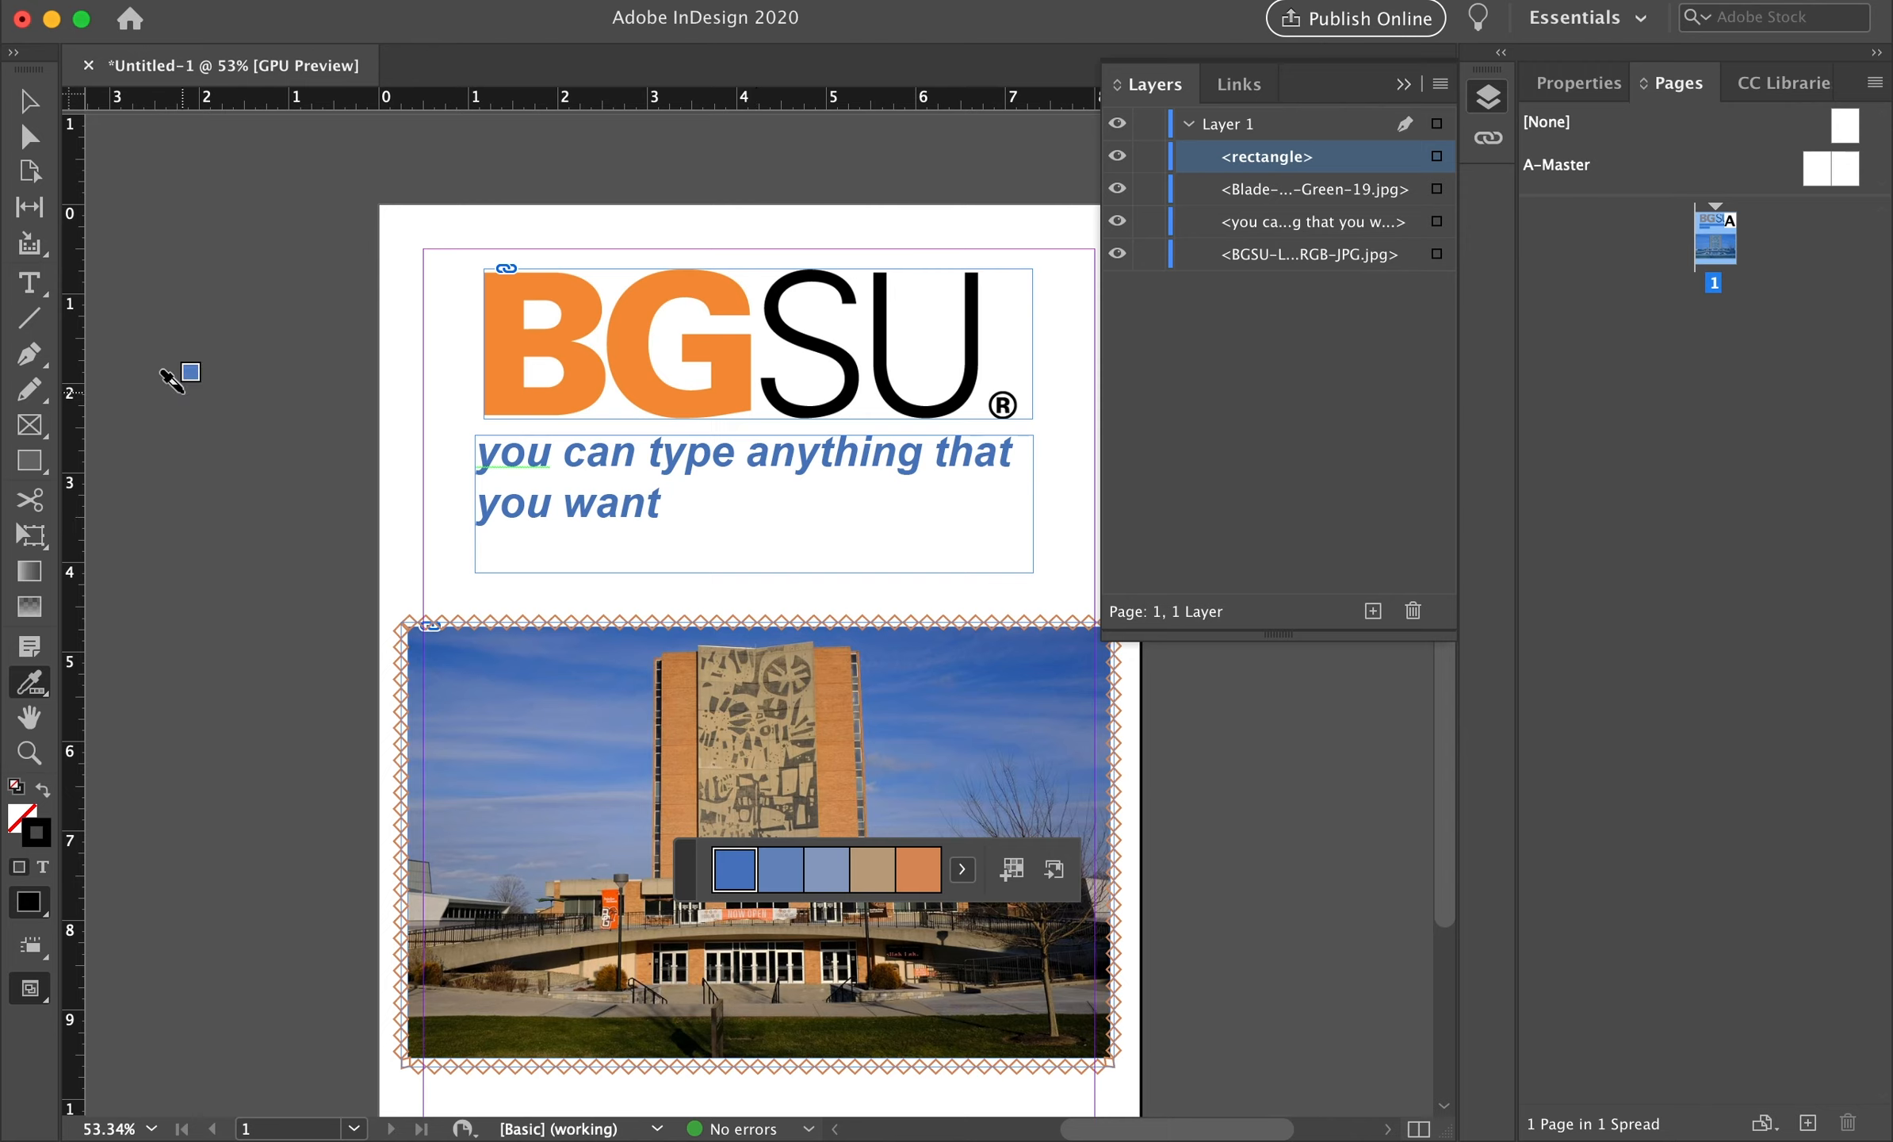
Draw a vertical line about 3.7 in long to the left of the logo and text, and set its stroke weight to 8 pt
left_click(26, 318)
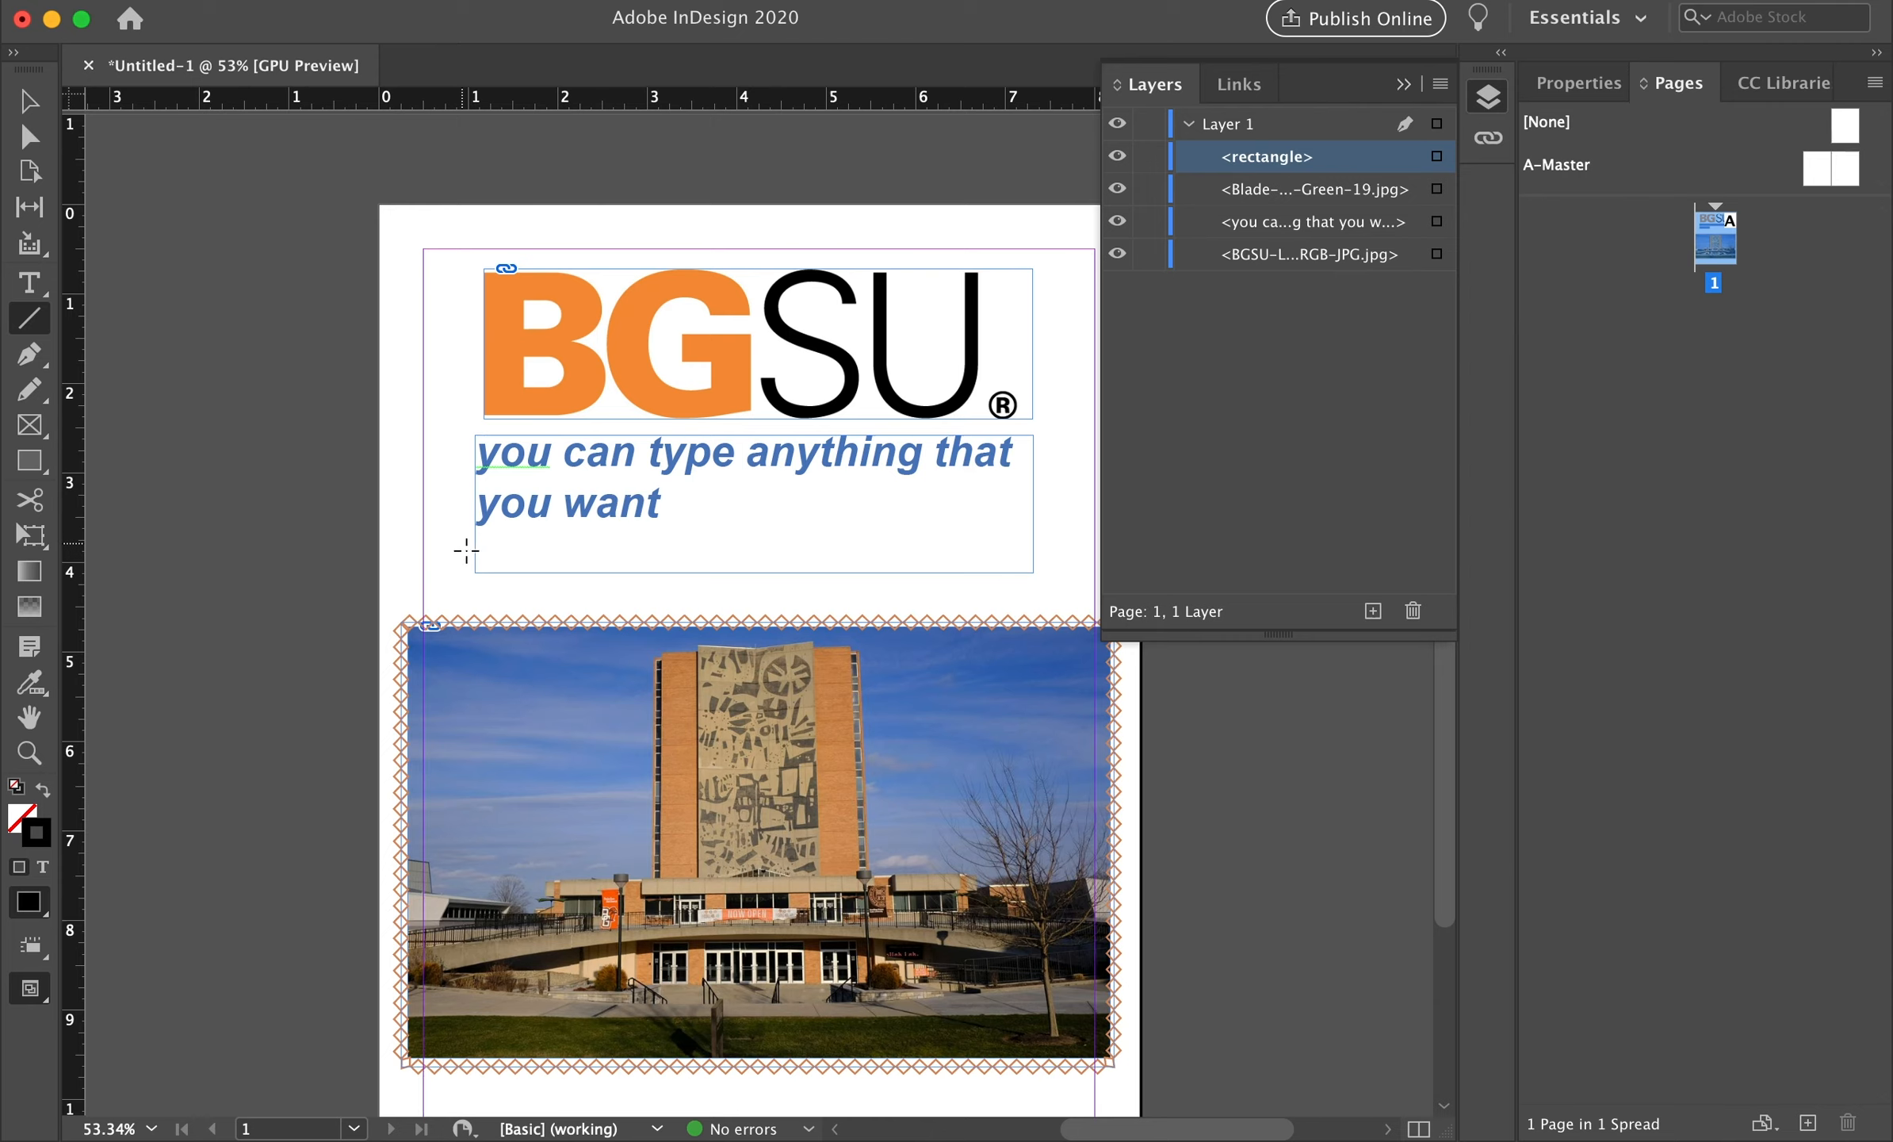
left_click_drag(453, 598, 527, 259)
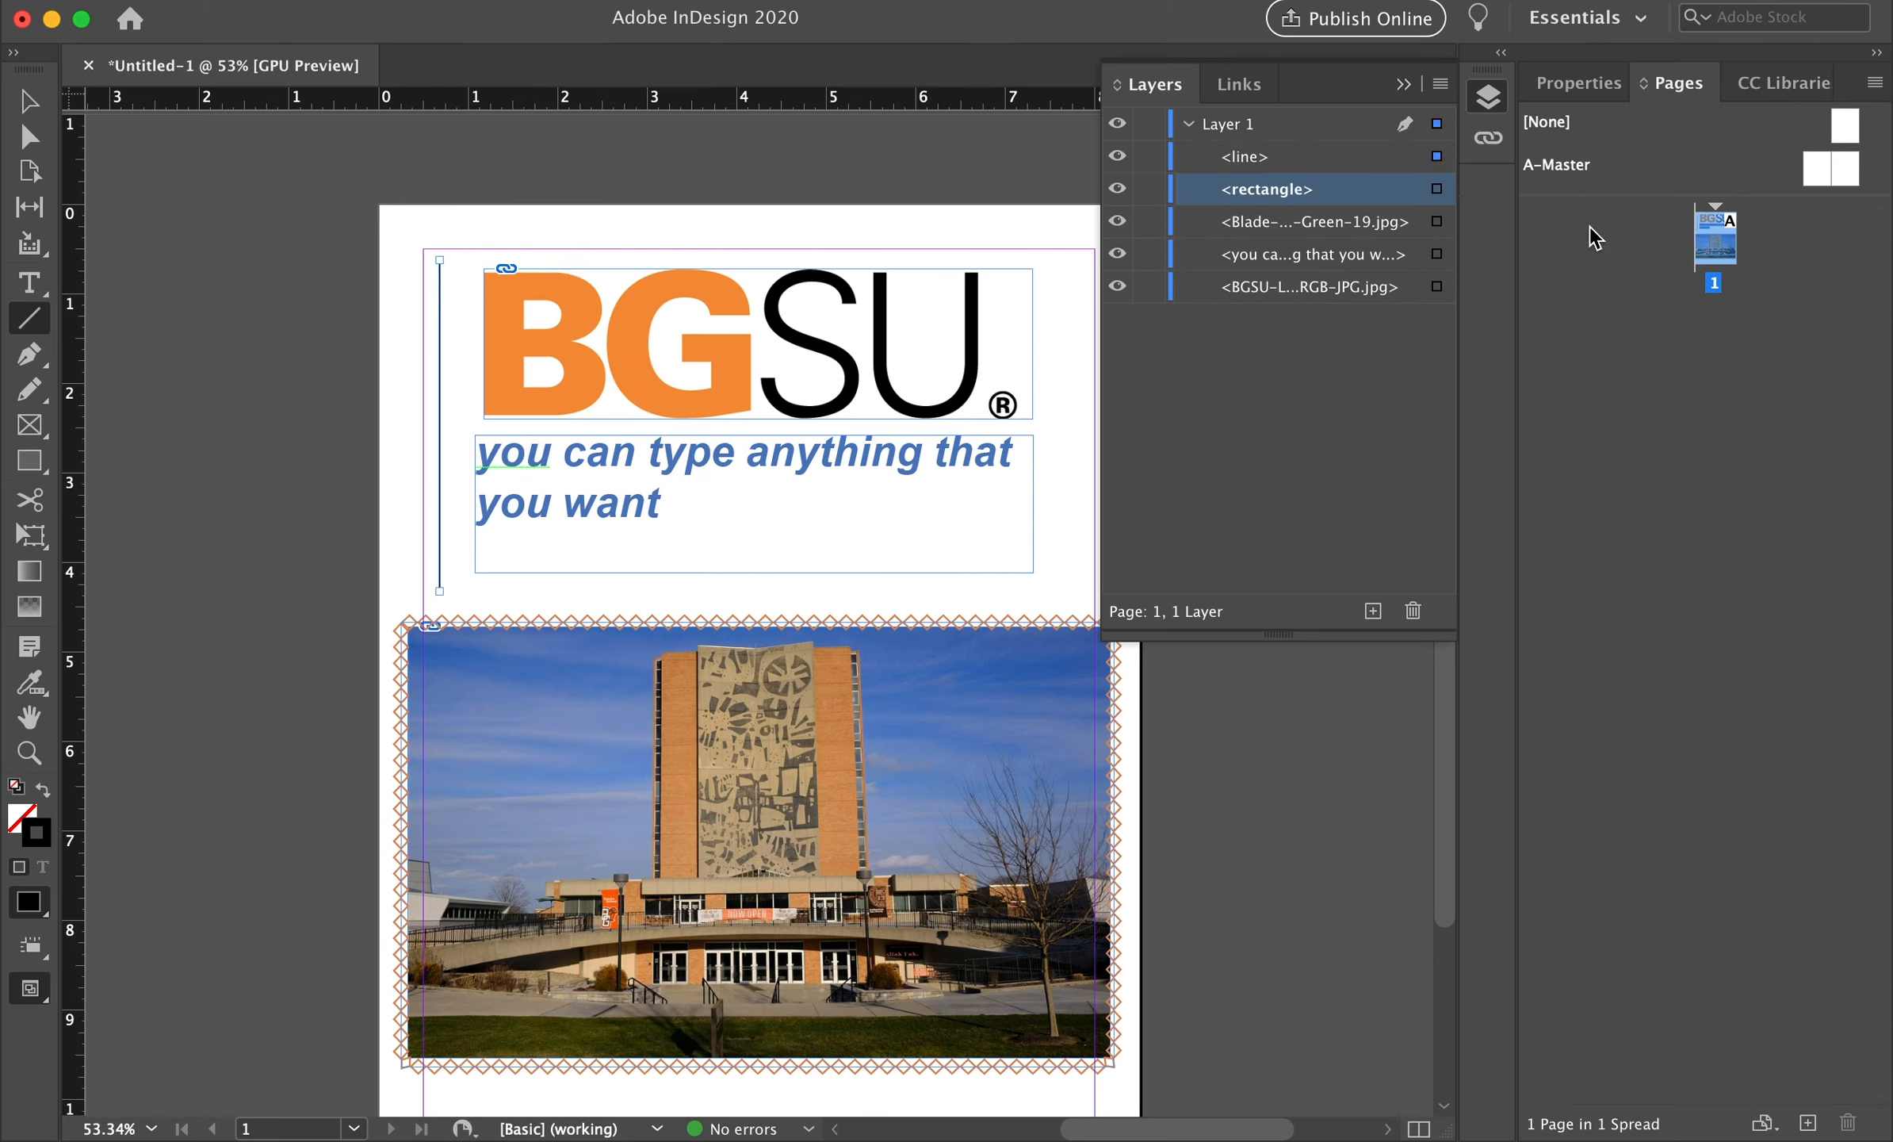
left_click(1580, 85)
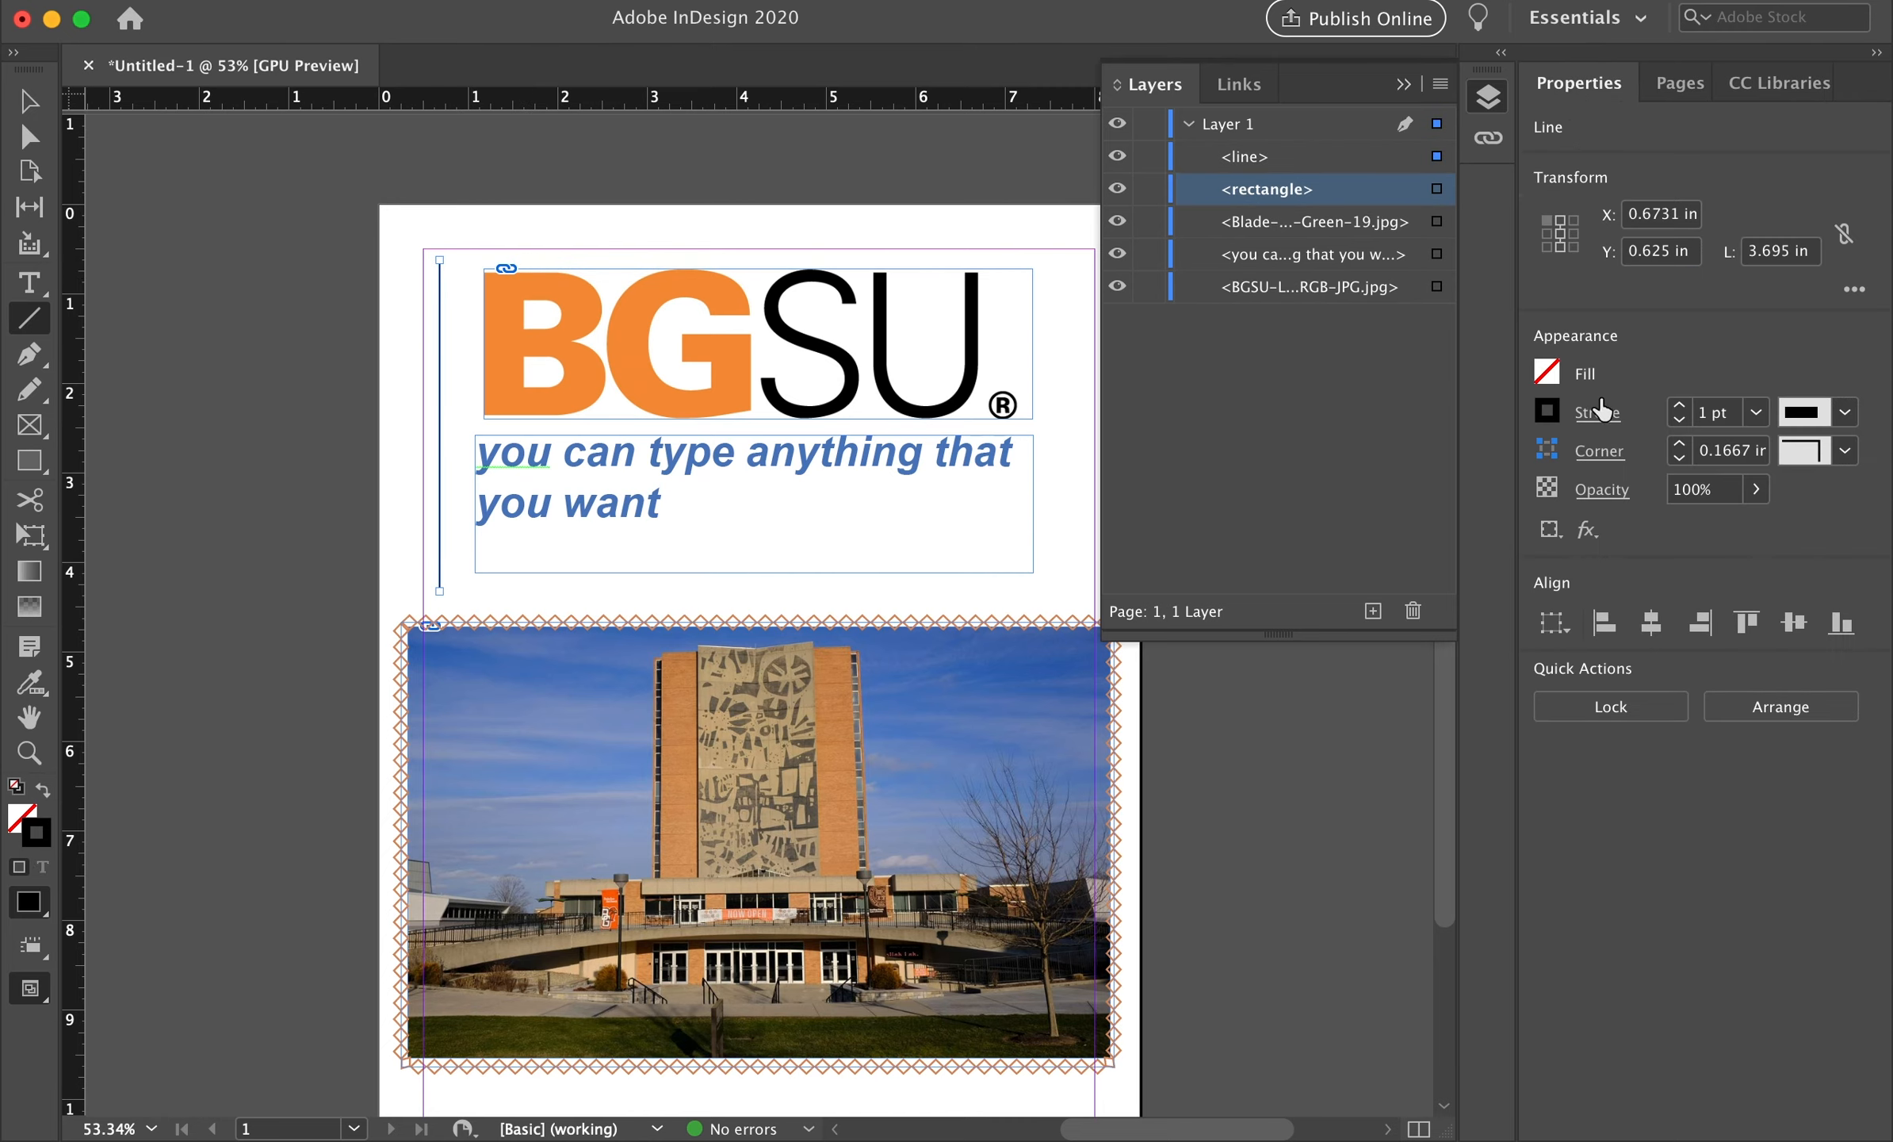
left_click(1688, 408)
left_click(1687, 408)
left_click(1688, 408)
left_click(1688, 407)
left_click(1687, 408)
left_click(1687, 408)
left_click(1681, 419)
left_click(1681, 418)
left_click(1681, 419)
left_click(1680, 419)
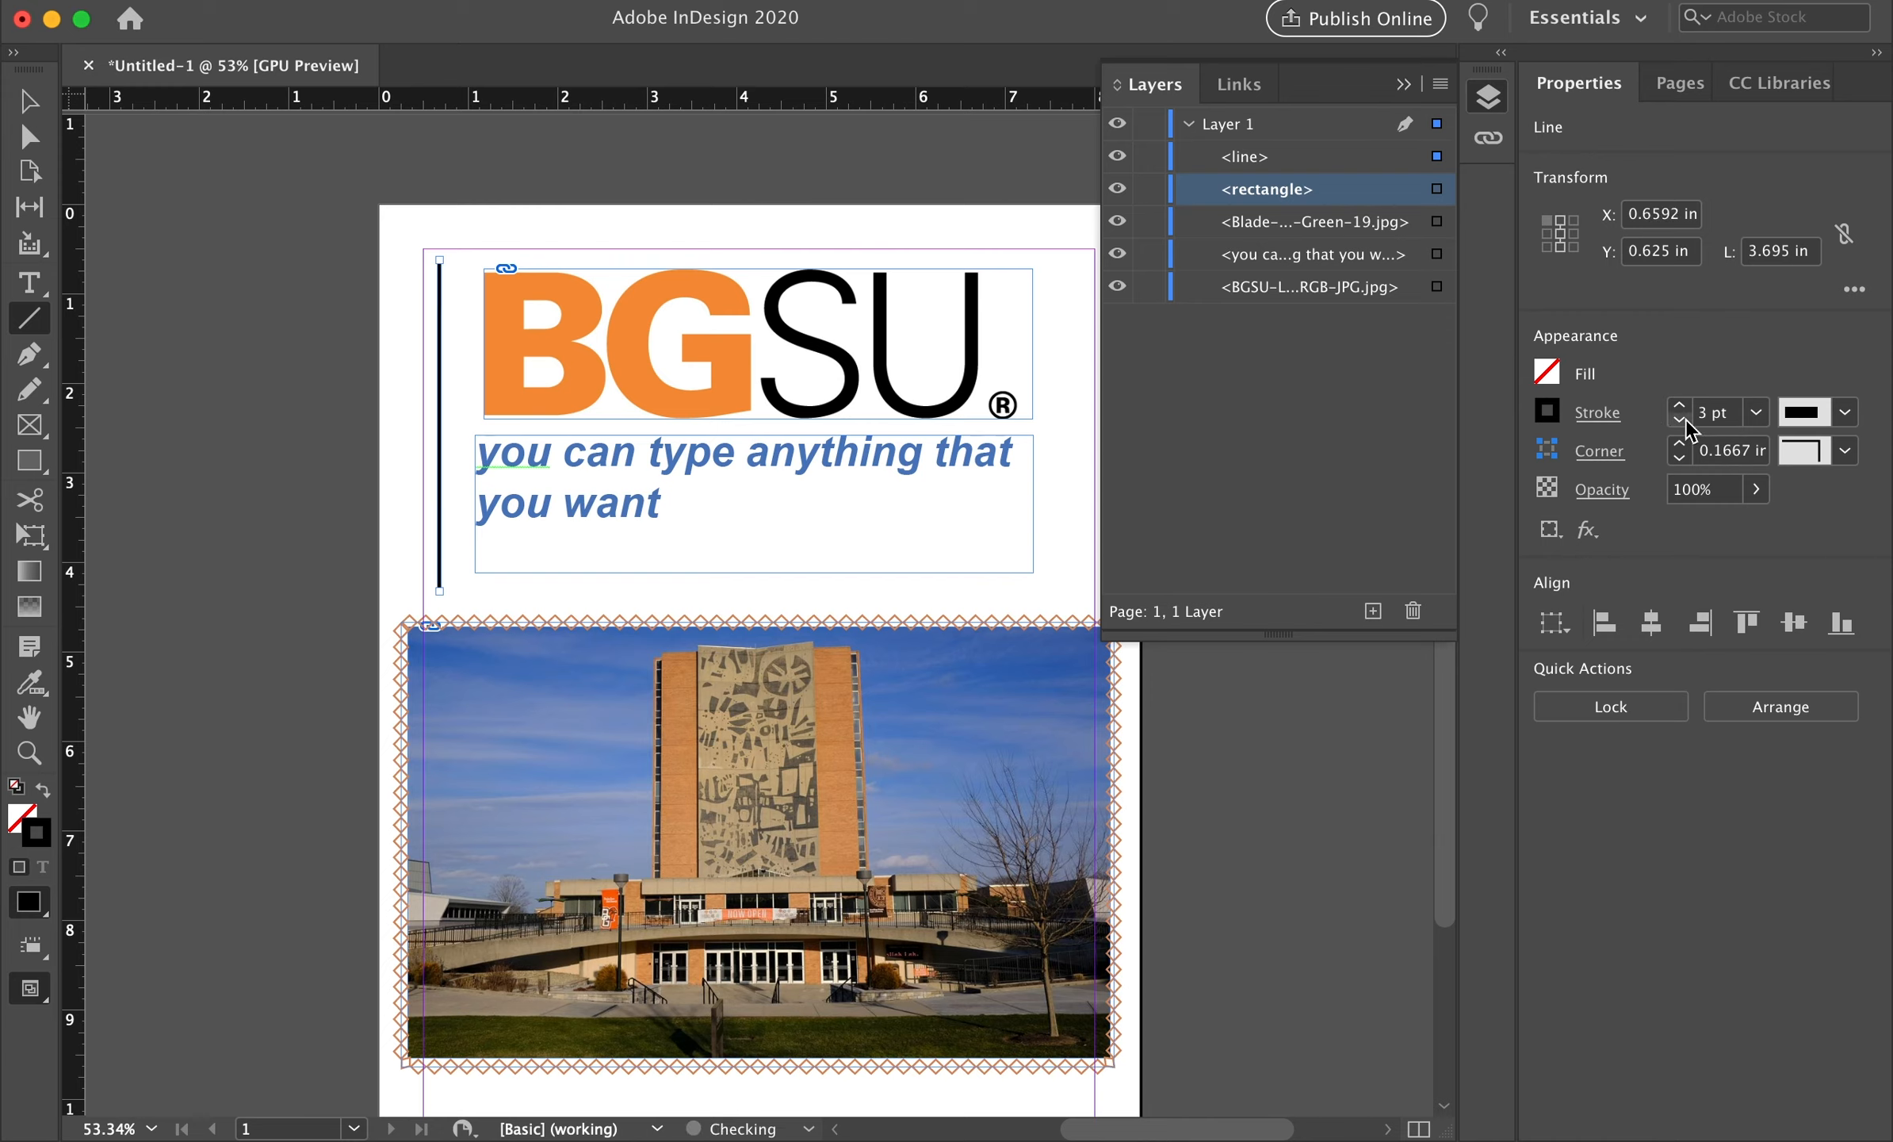
left_click(1680, 406)
left_click(1680, 405)
left_click(1681, 406)
left_click(1681, 406)
left_click(1680, 406)
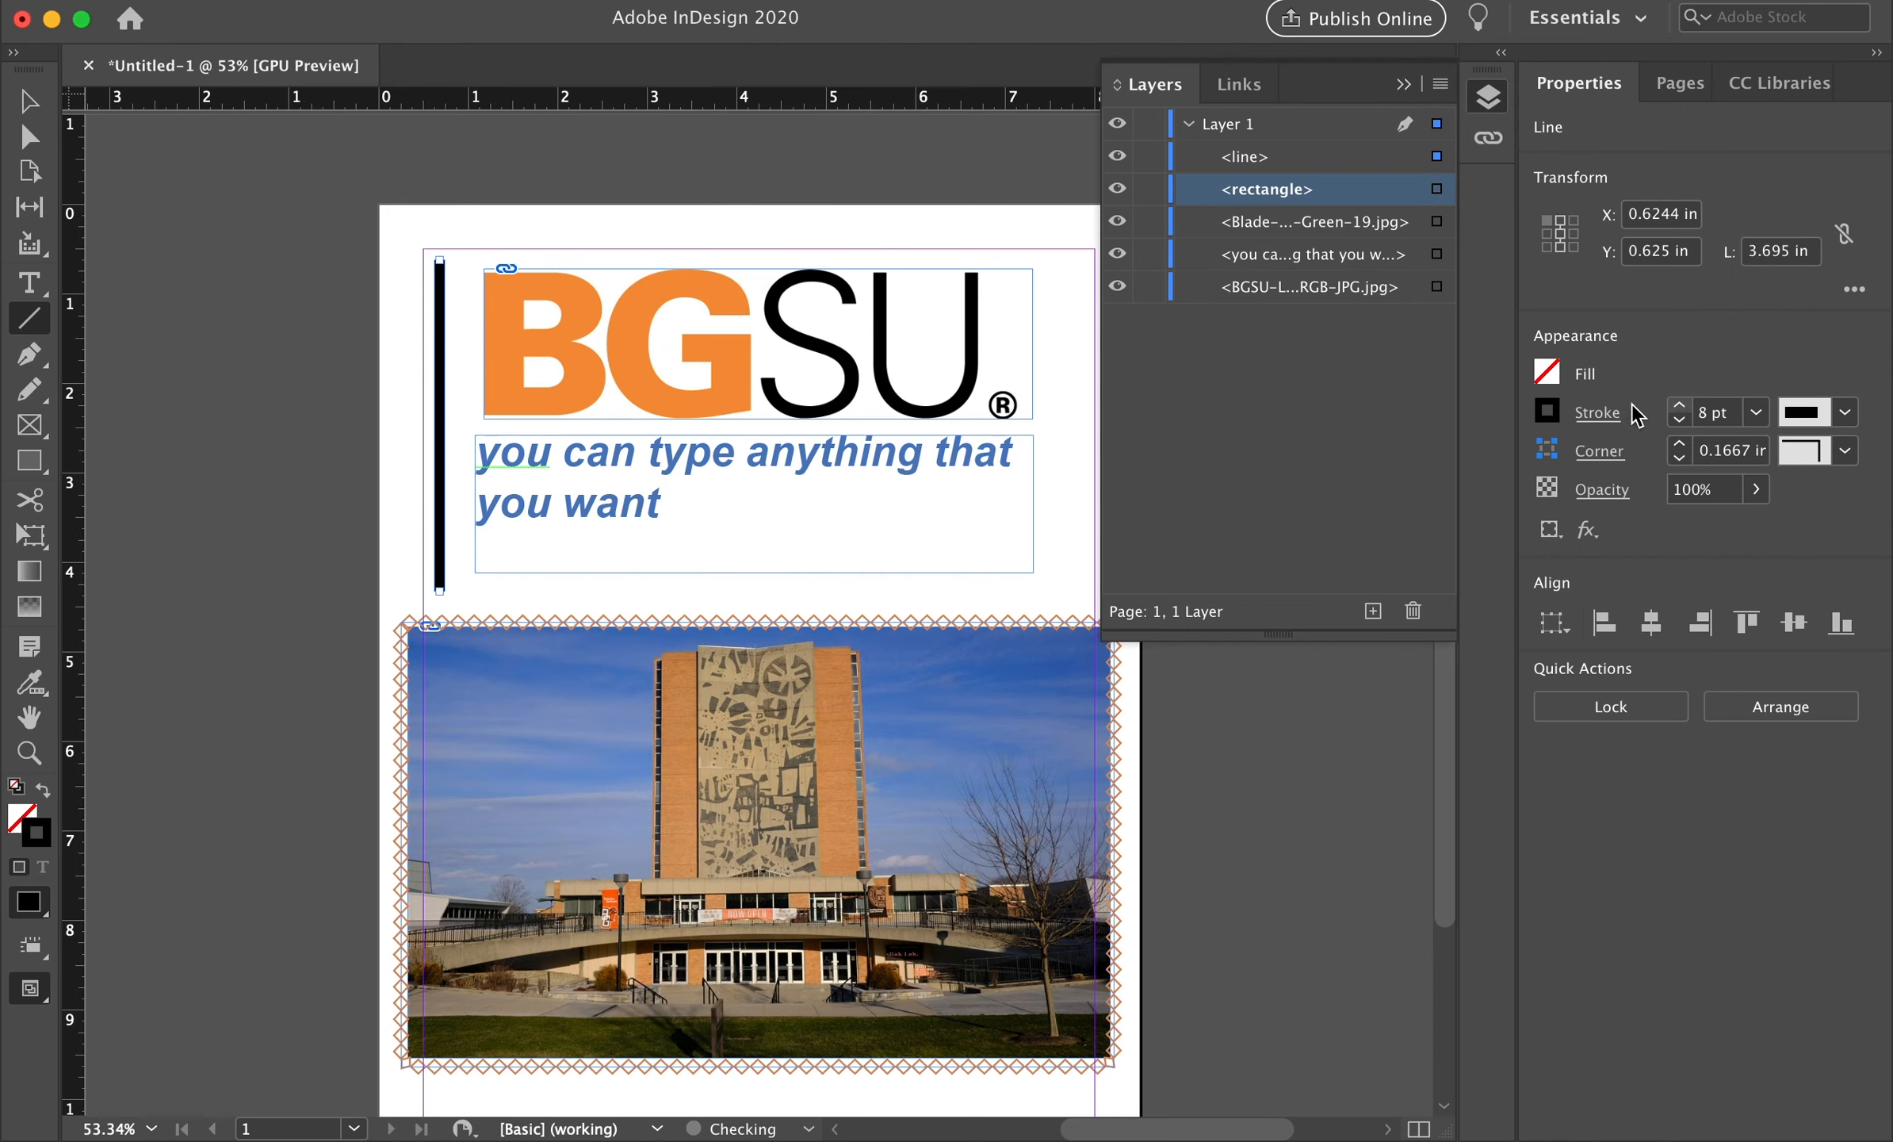
Set the vertical line's stroke color to orange with RGB 224, 136, 54 (e08836)
left_click(1545, 413)
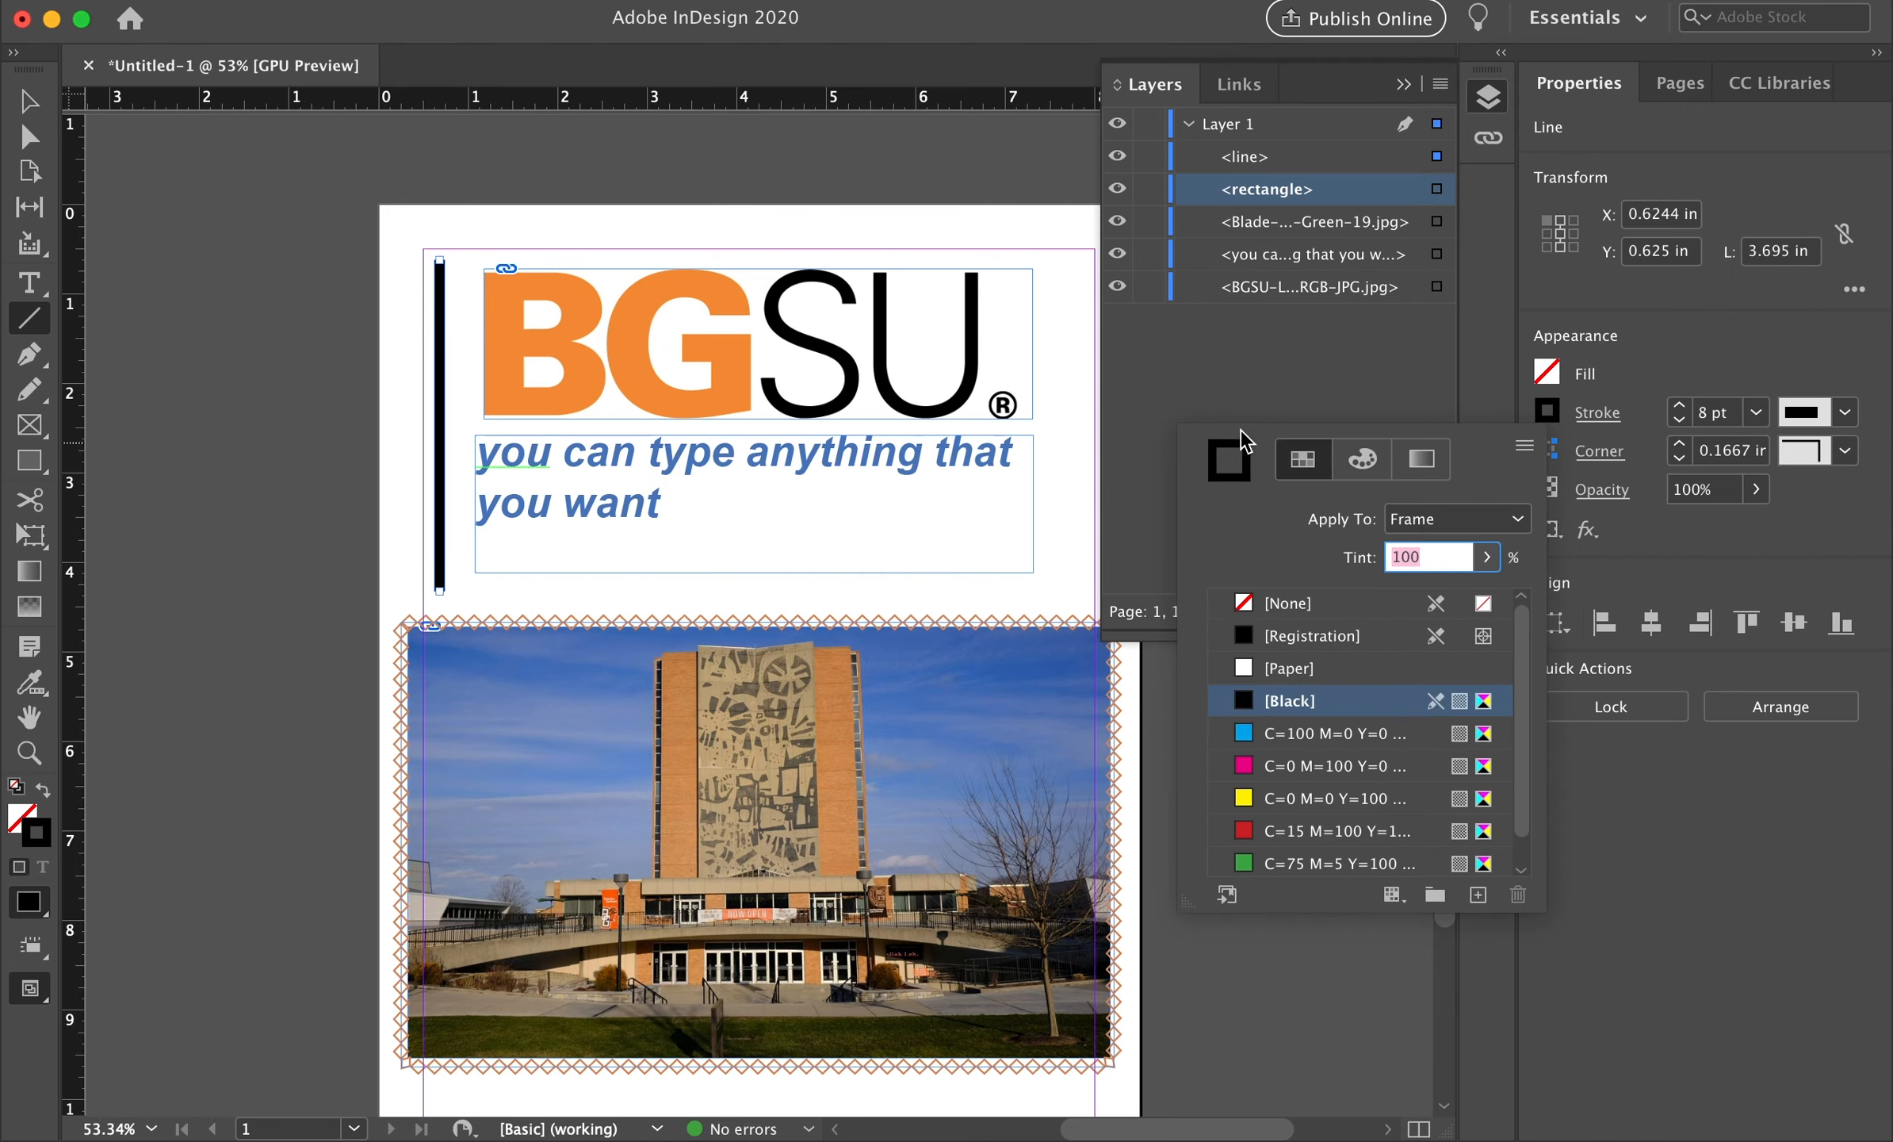
left_click(1542, 414)
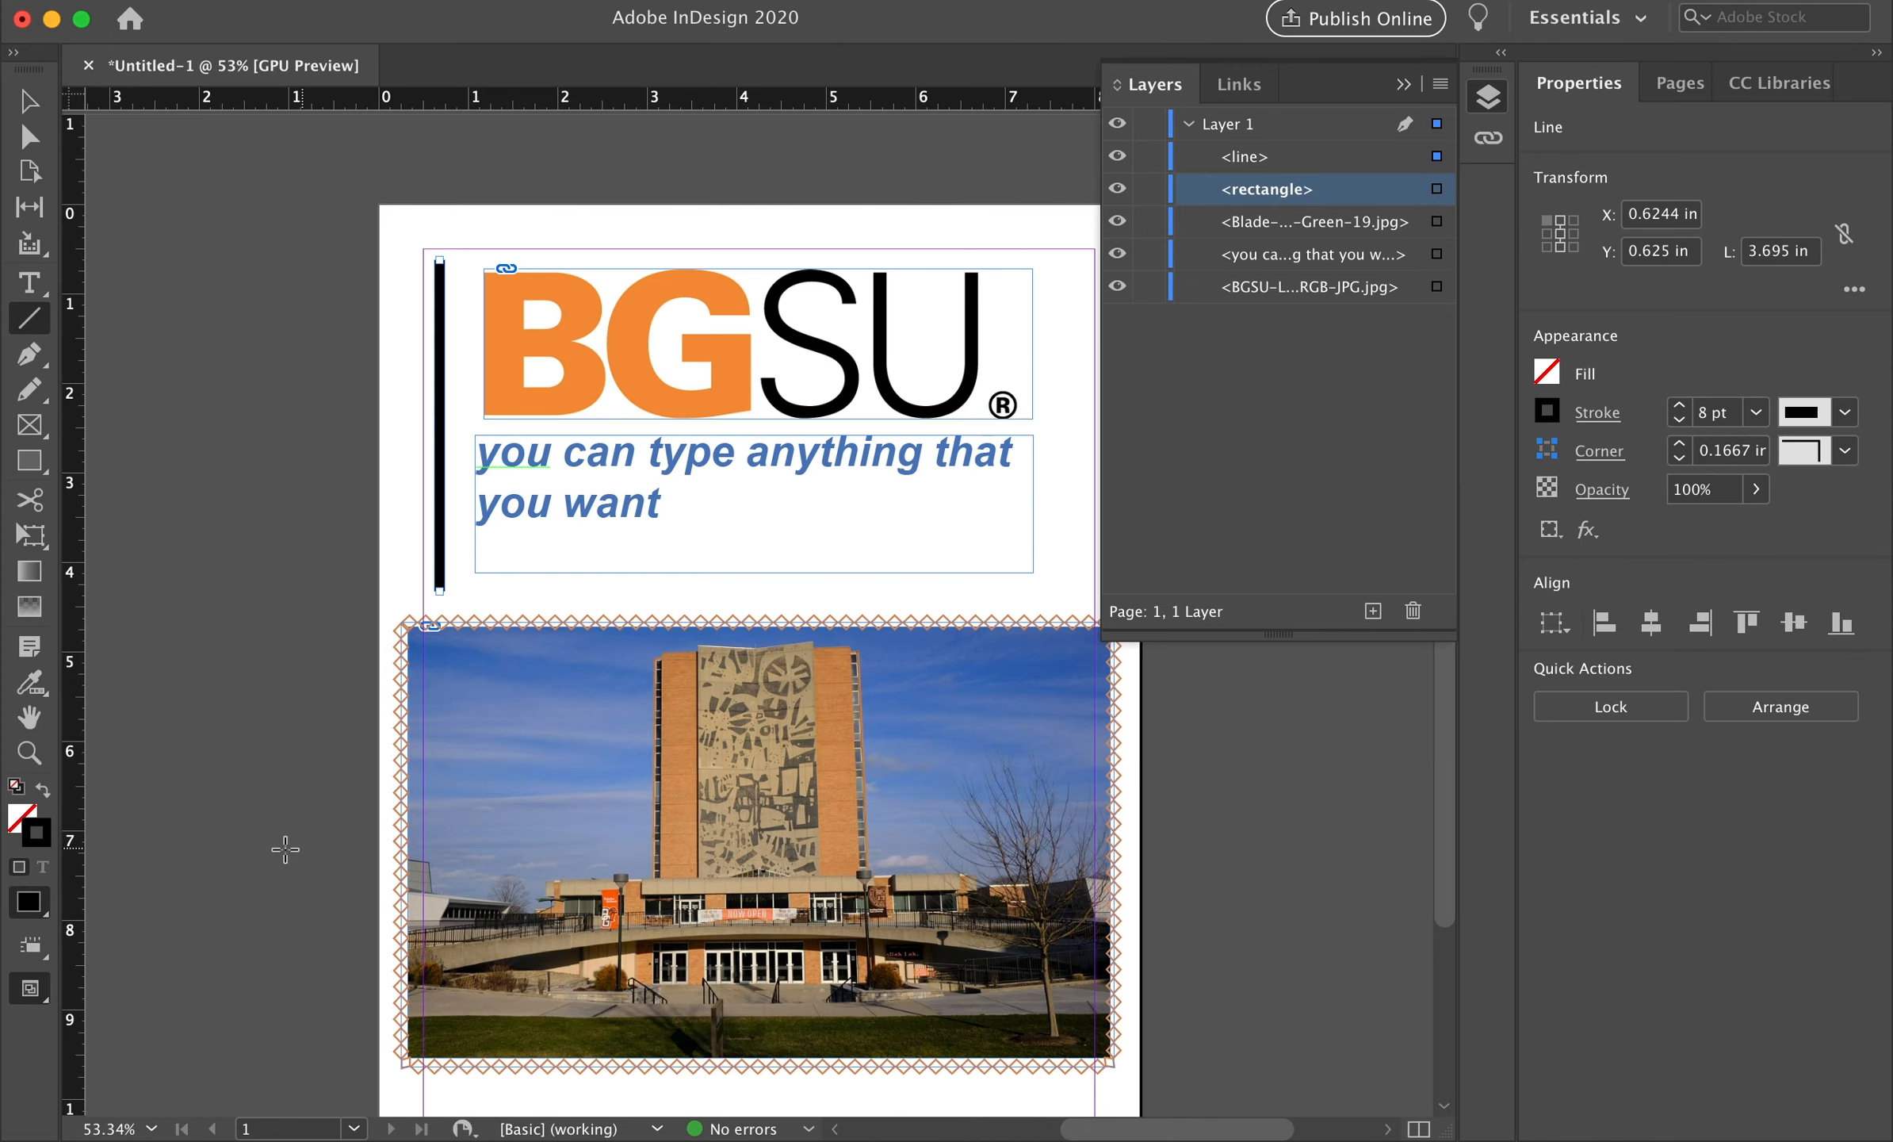
double_click(44, 831)
left_click(1022, 734)
left_click_drag(1022, 736, 1022, 737)
left_click_drag(1156, 713, 1162, 670)
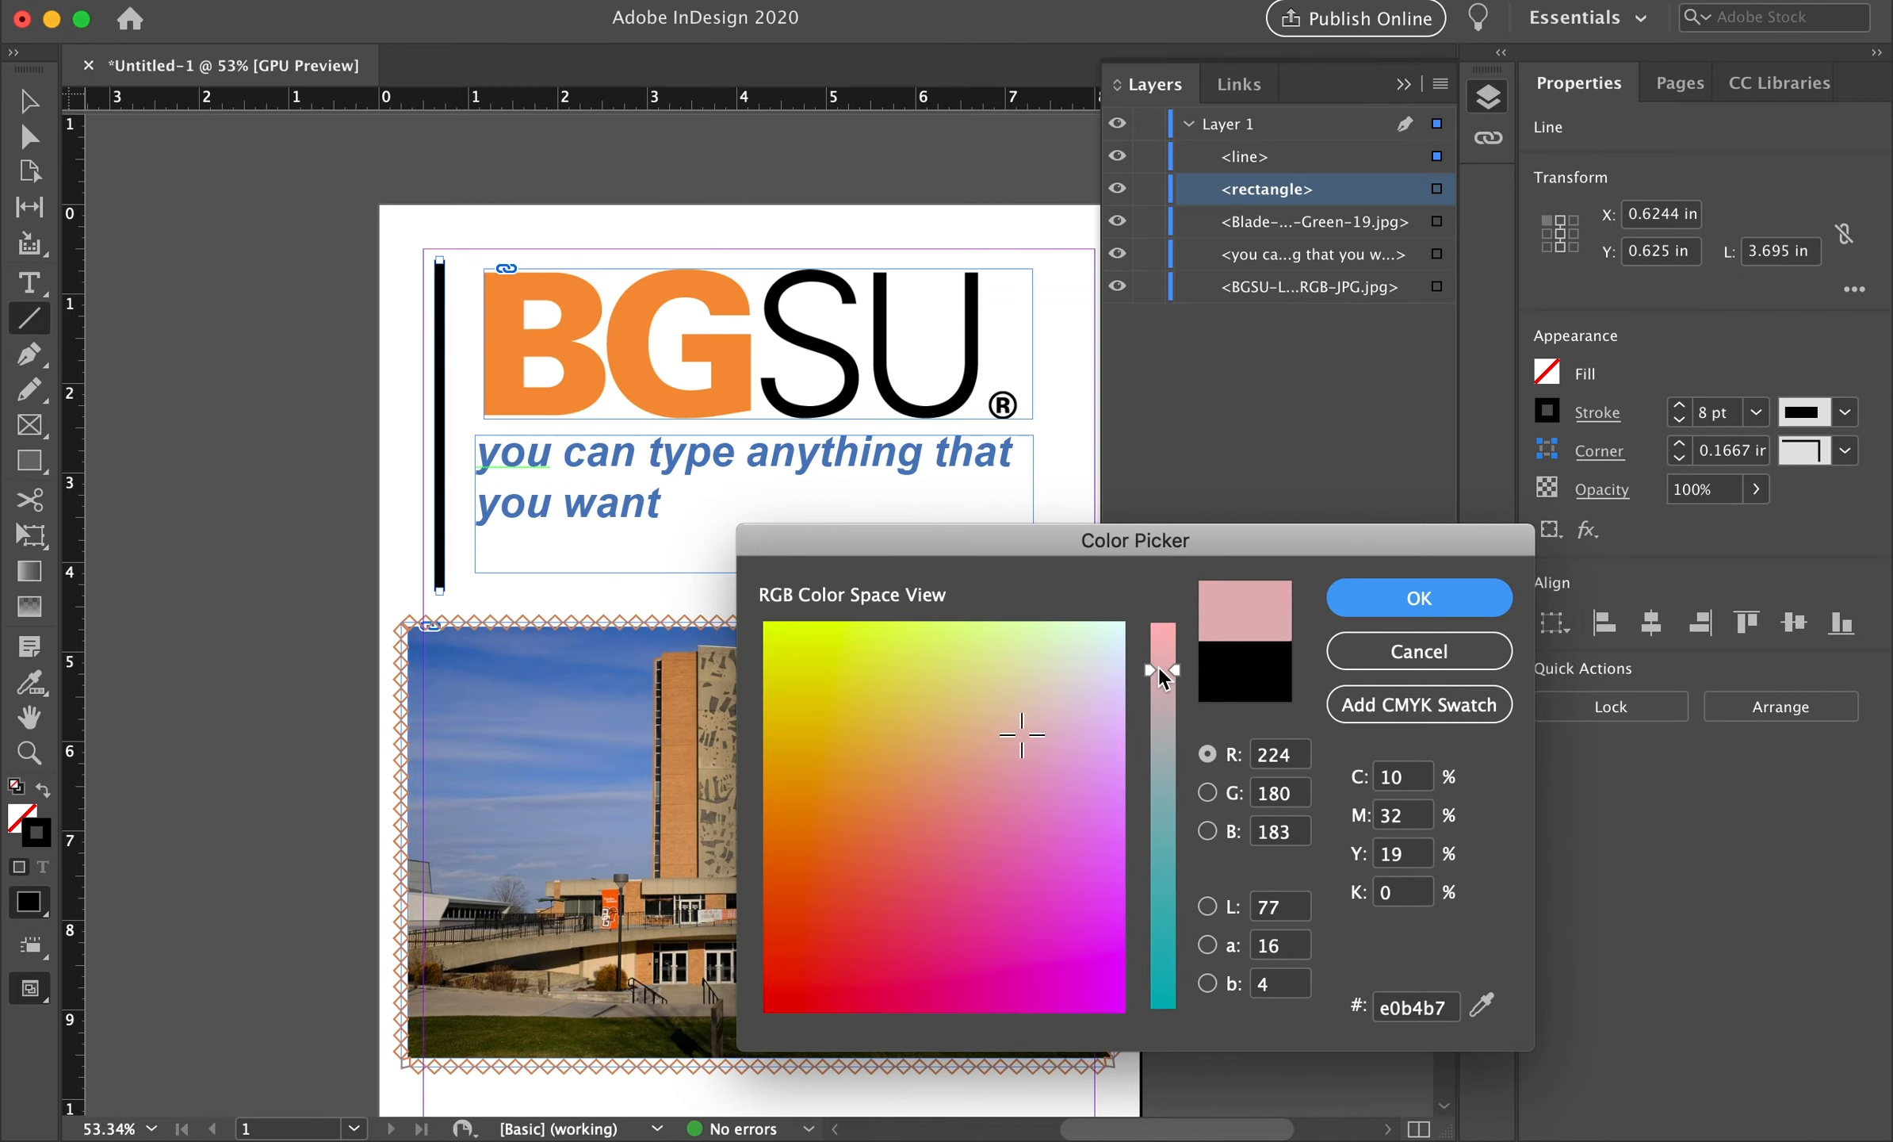
left_click(890, 809)
left_click_drag(891, 811, 839, 804)
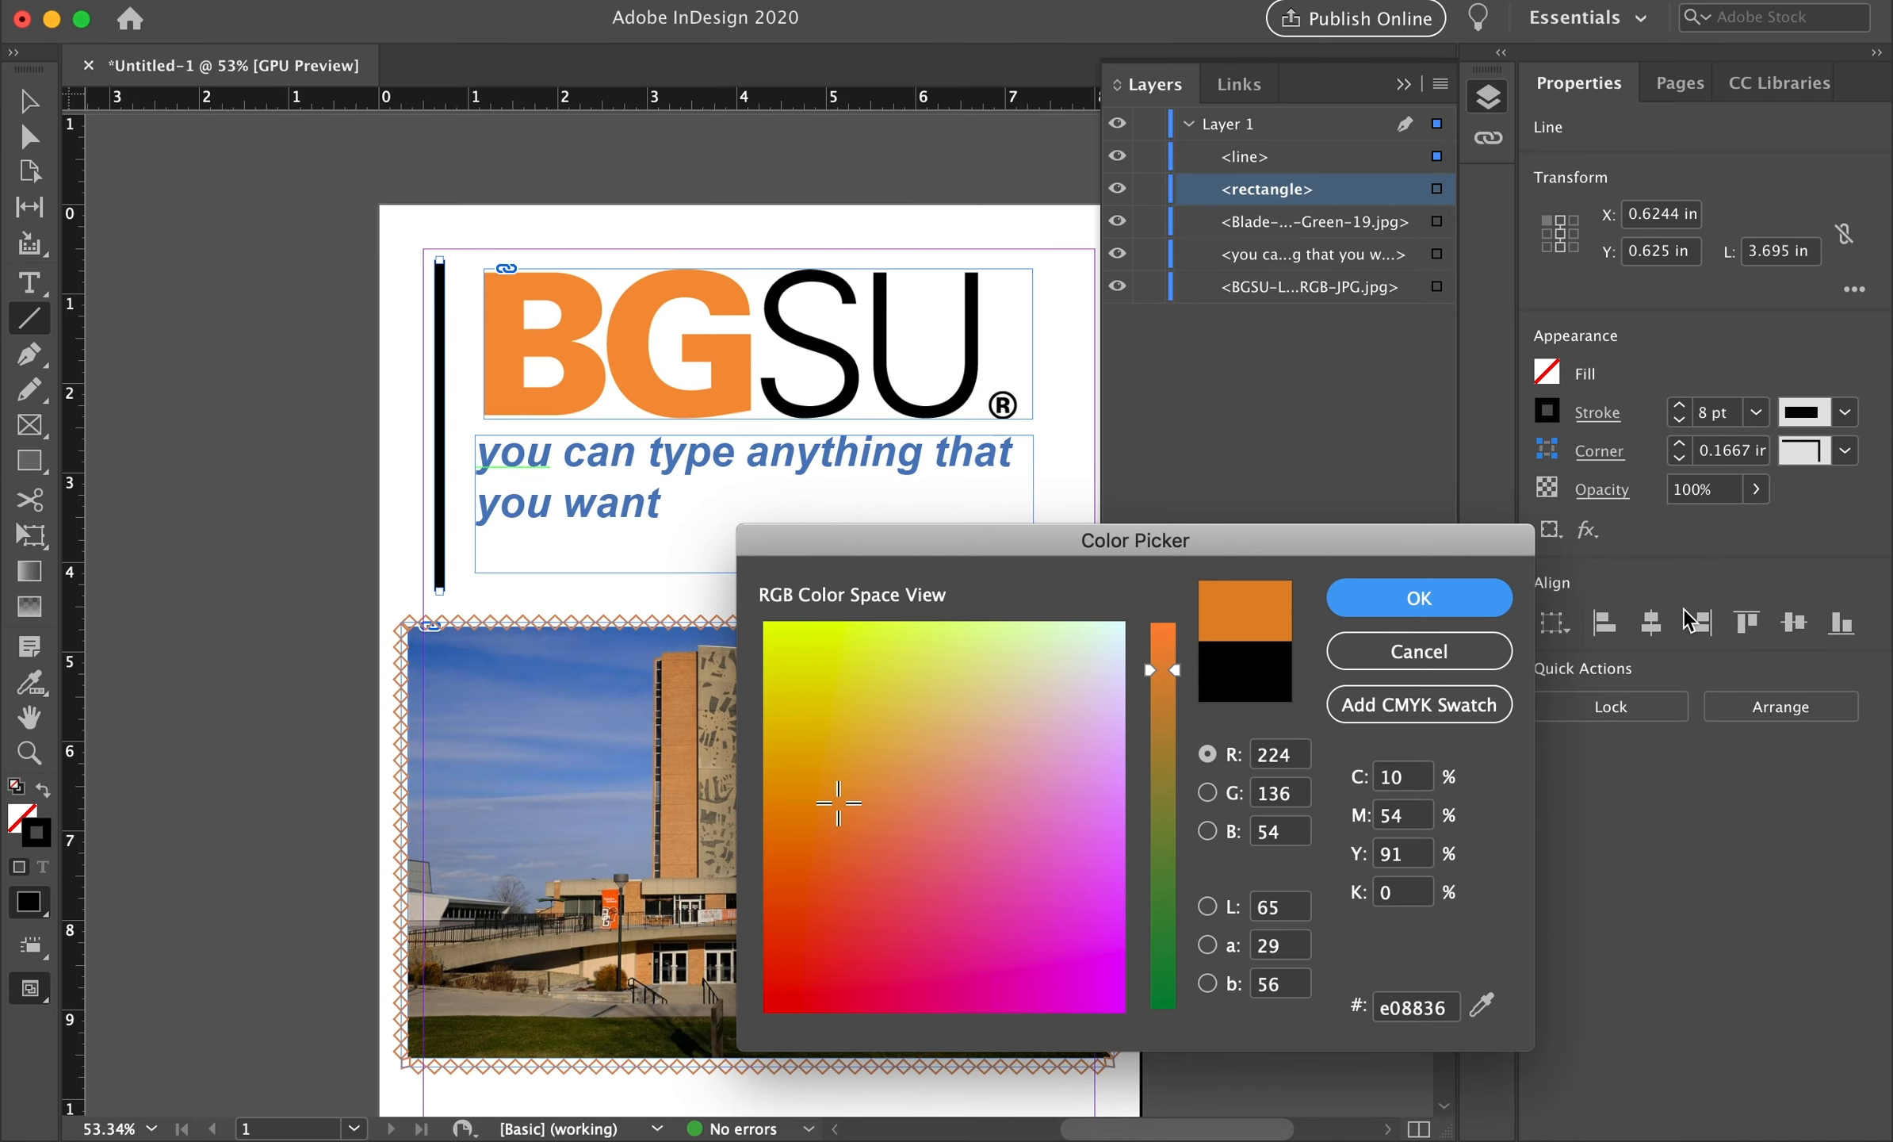
left_click(1419, 598)
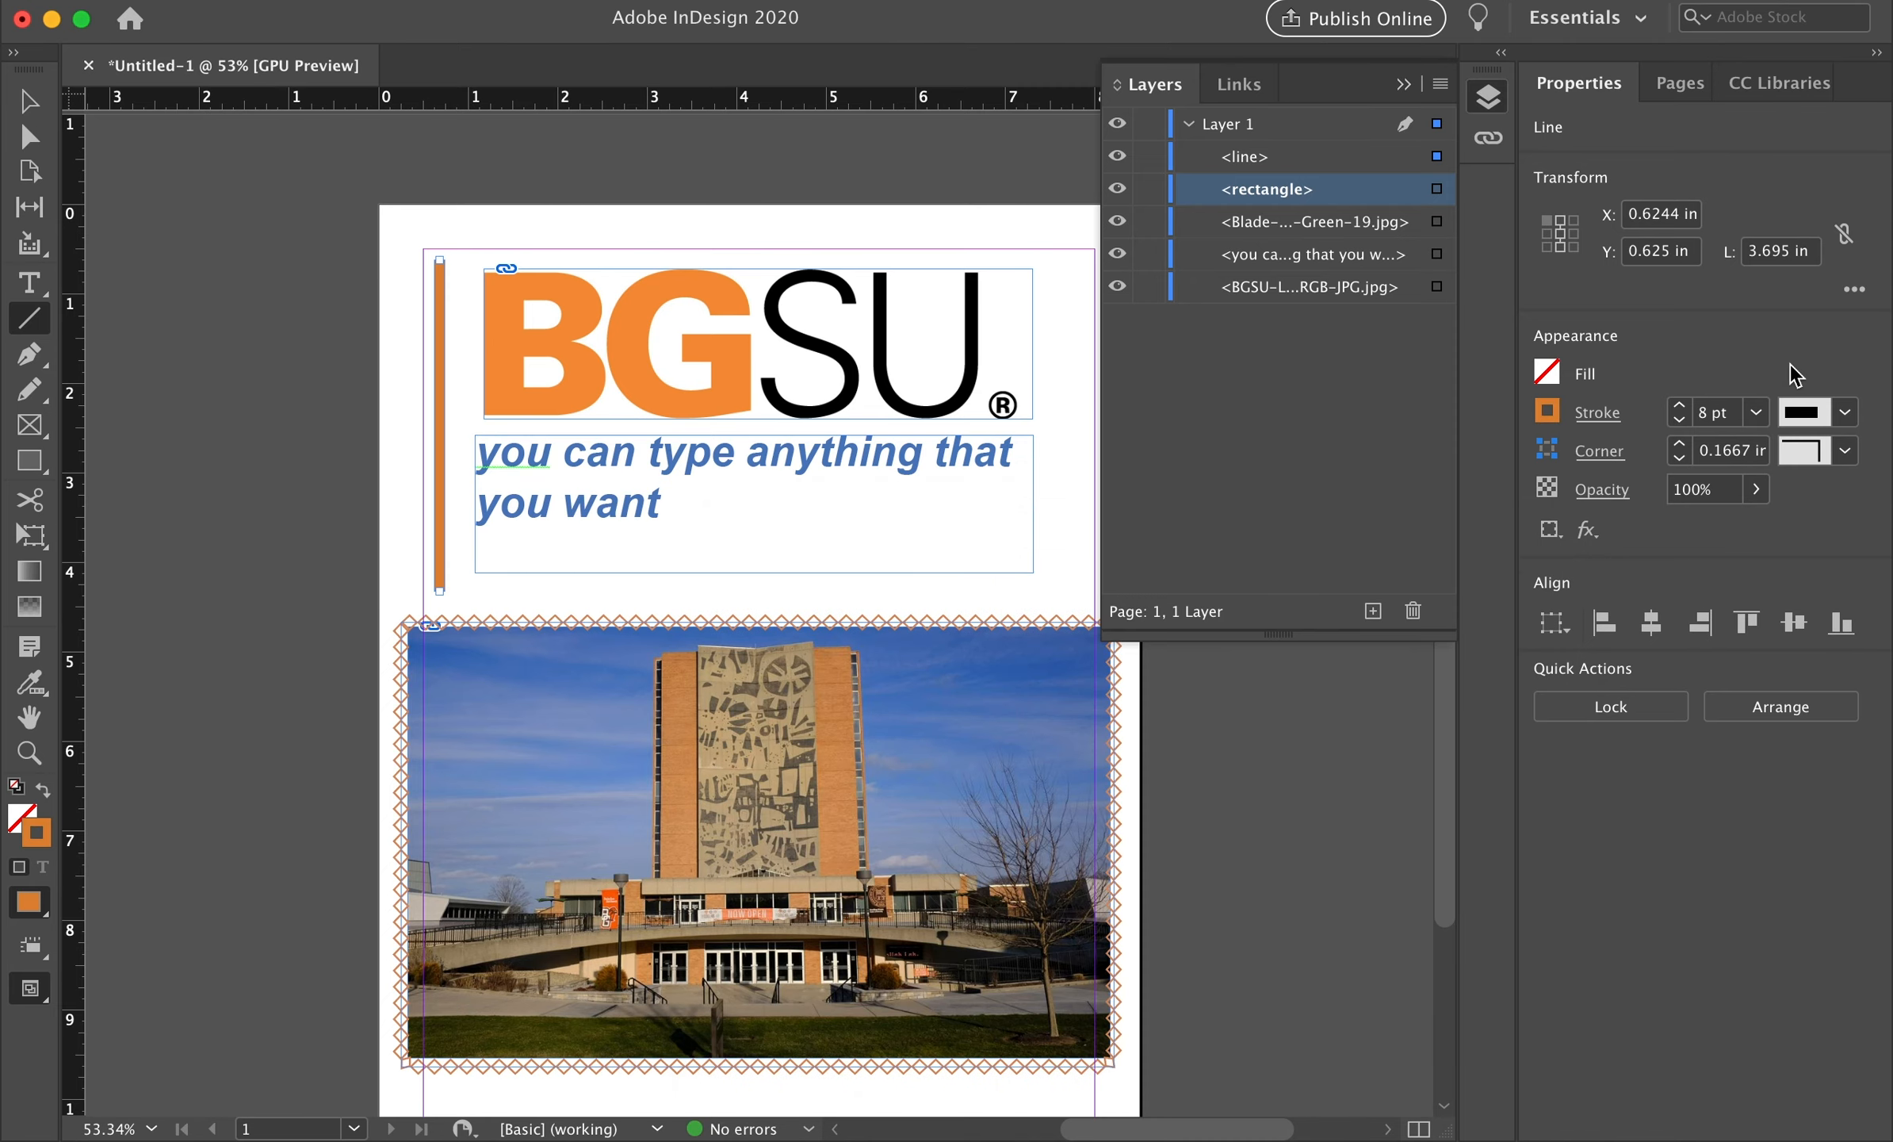
Change the vertical line's stroke type to a dashed style, and select the text frame below the logo
left_click(1846, 411)
left_click(1686, 723)
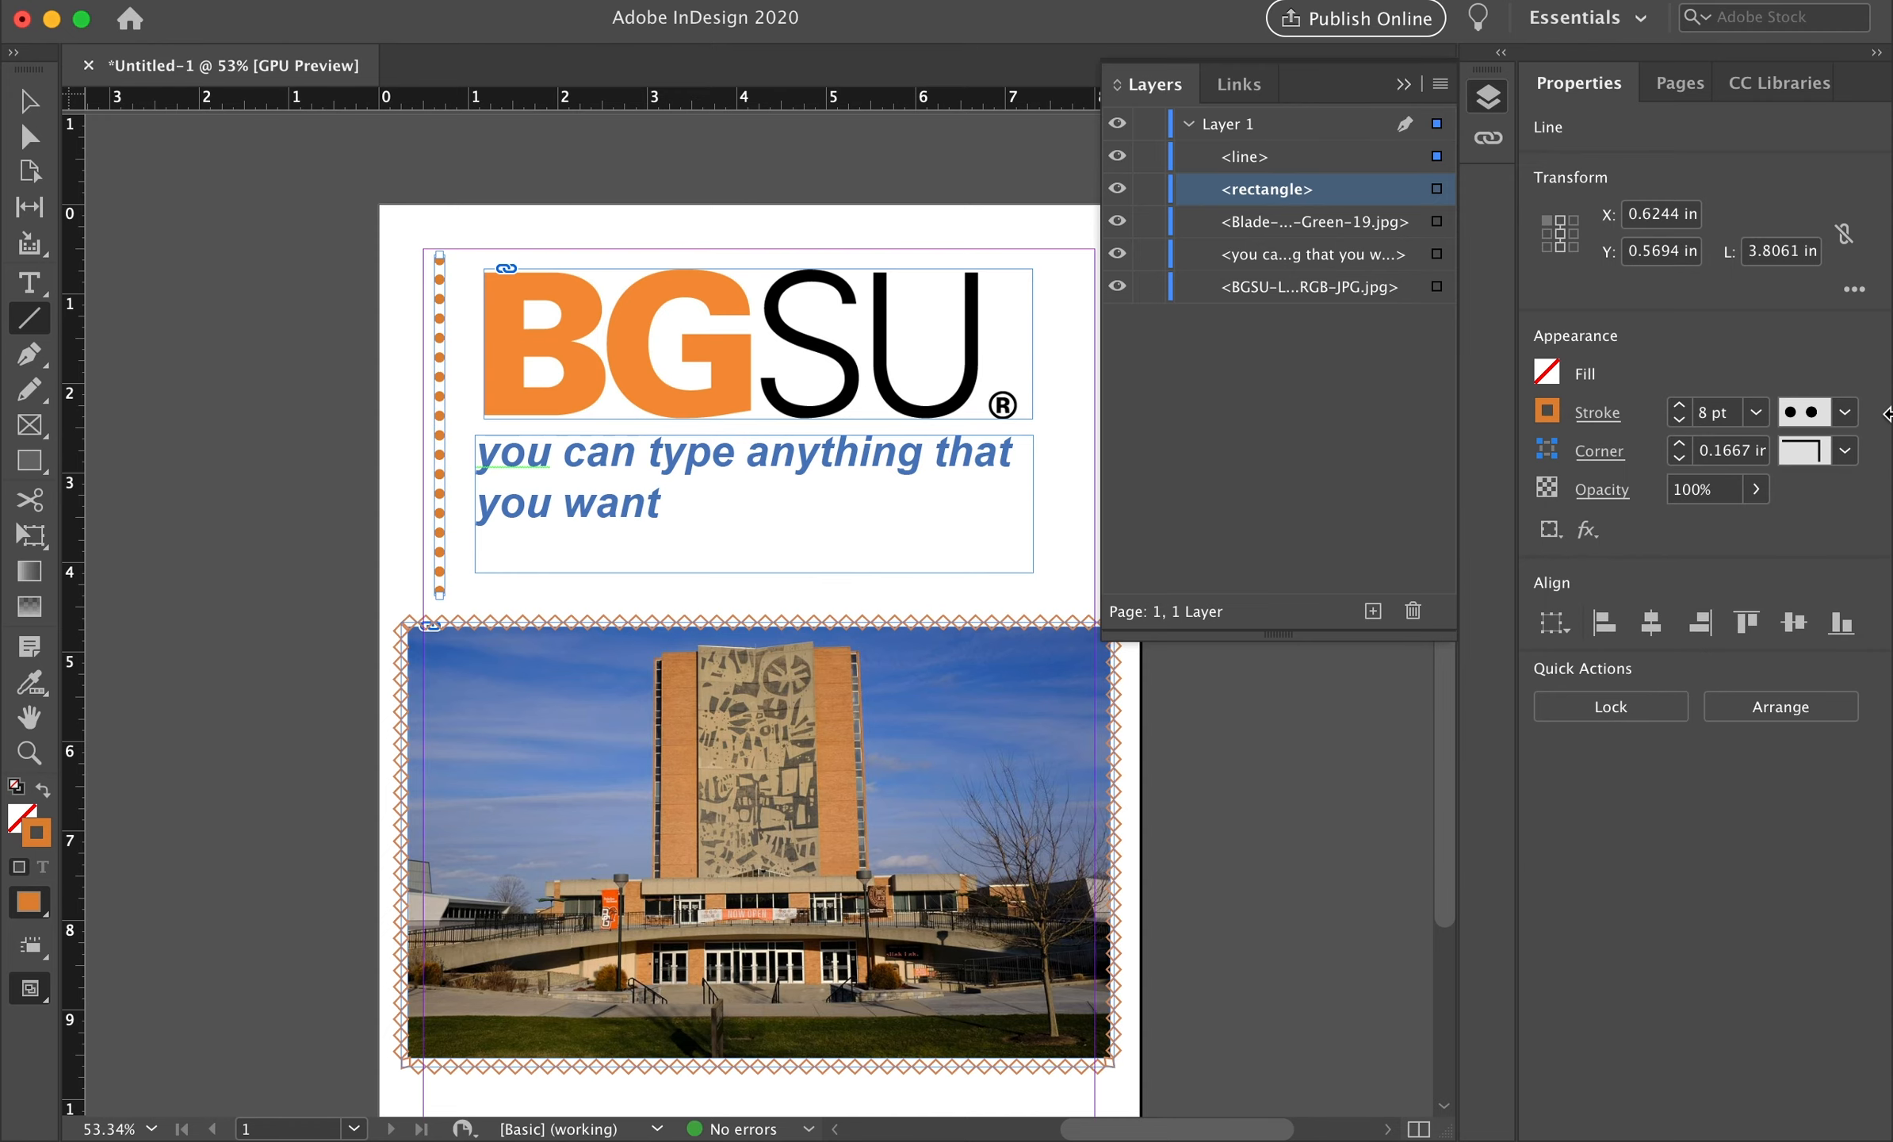
left_click(1846, 411)
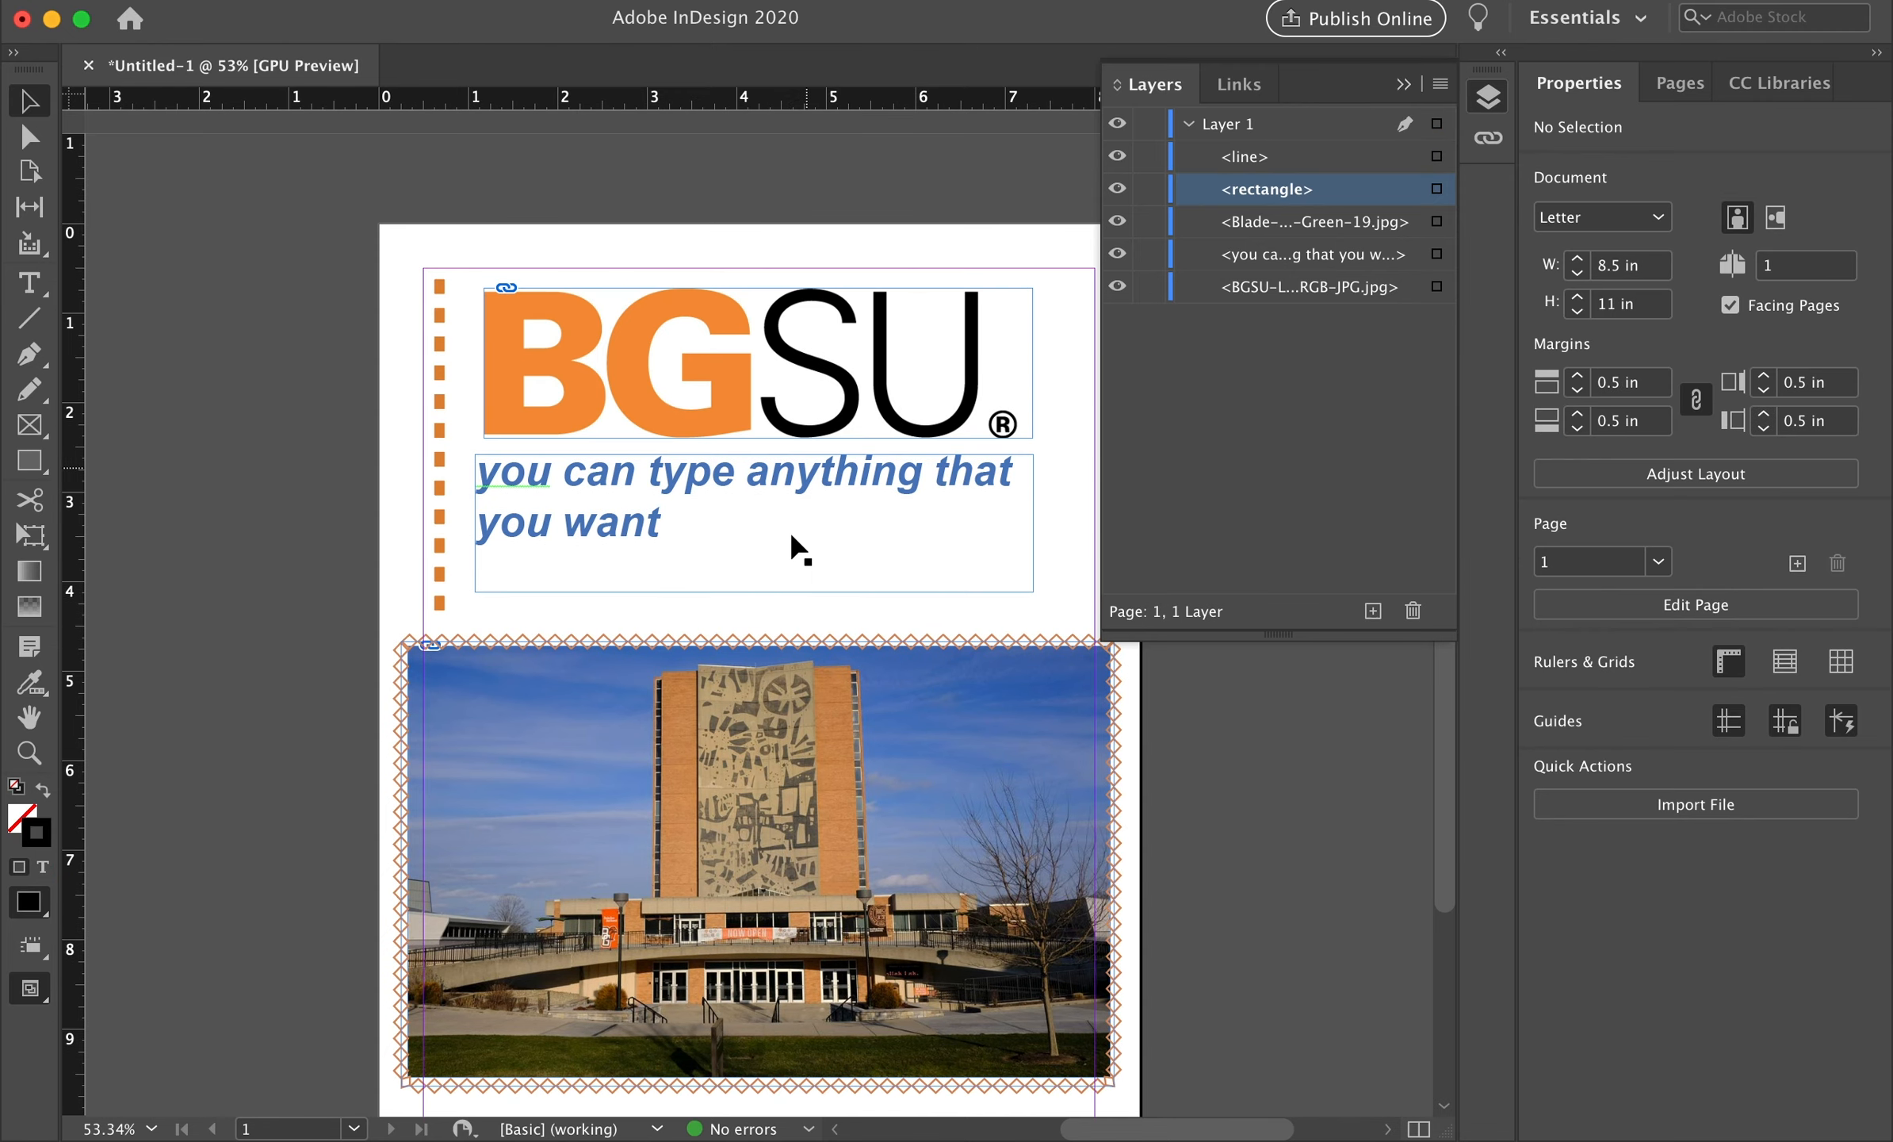
left_click(754, 512)
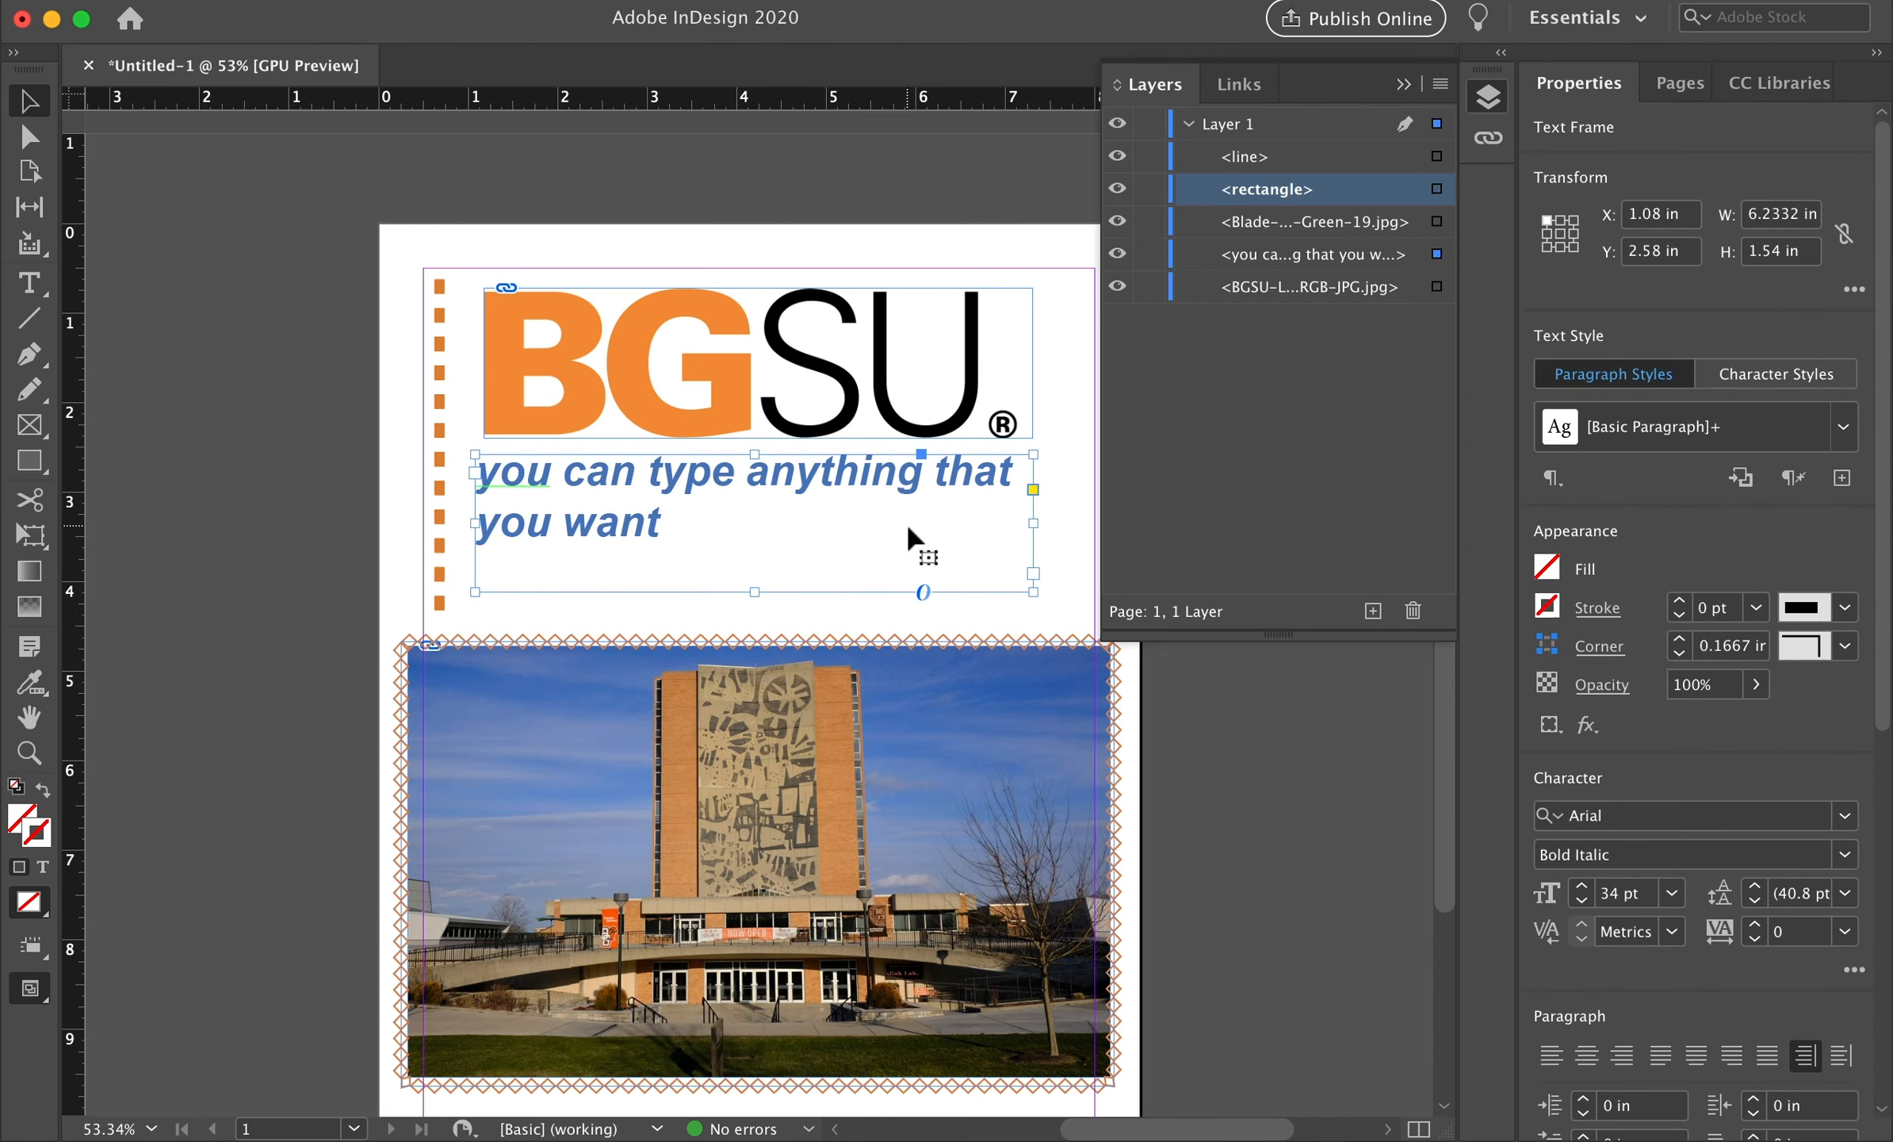
scroll(927, 603, "down", 5)
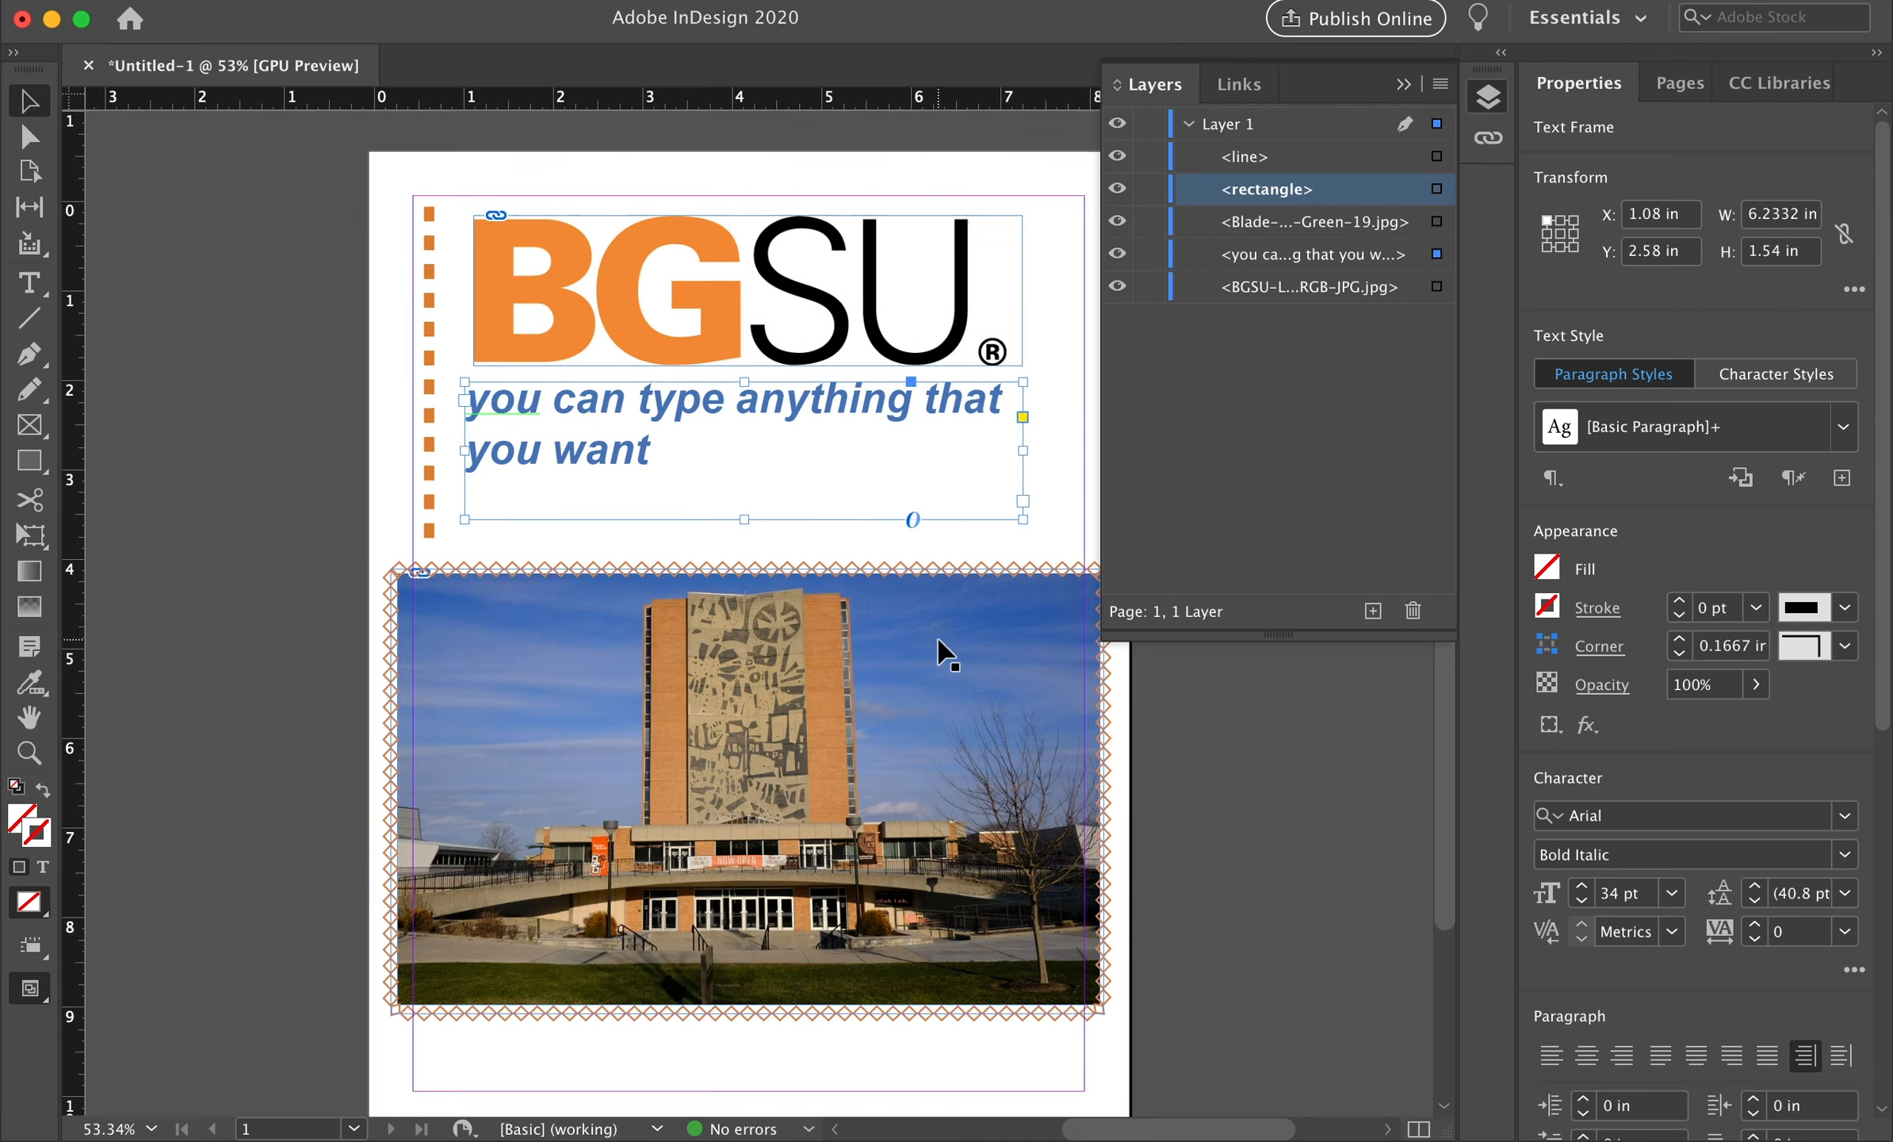
Select both the building photo and its decorative border and group them into one object
left_click(980, 901)
left_click(978, 873)
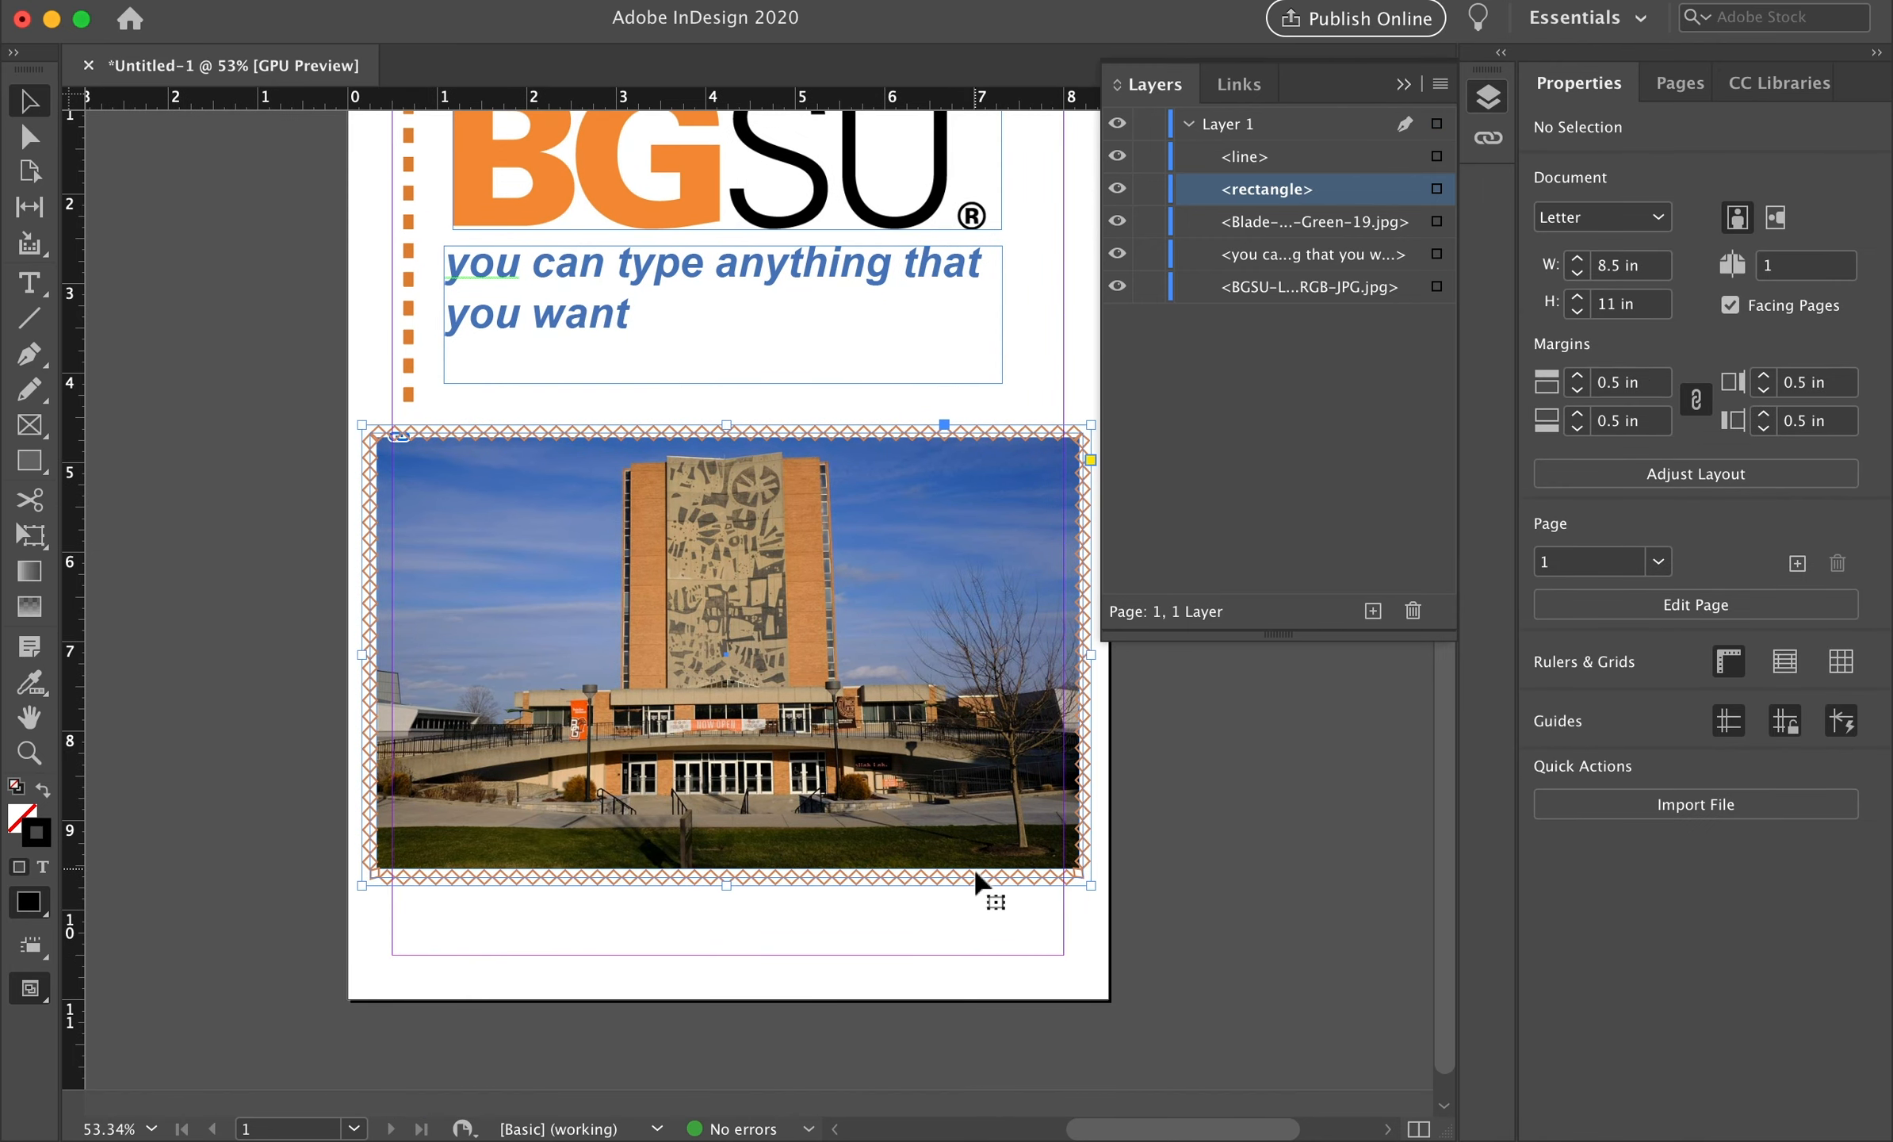
left_click(973, 817)
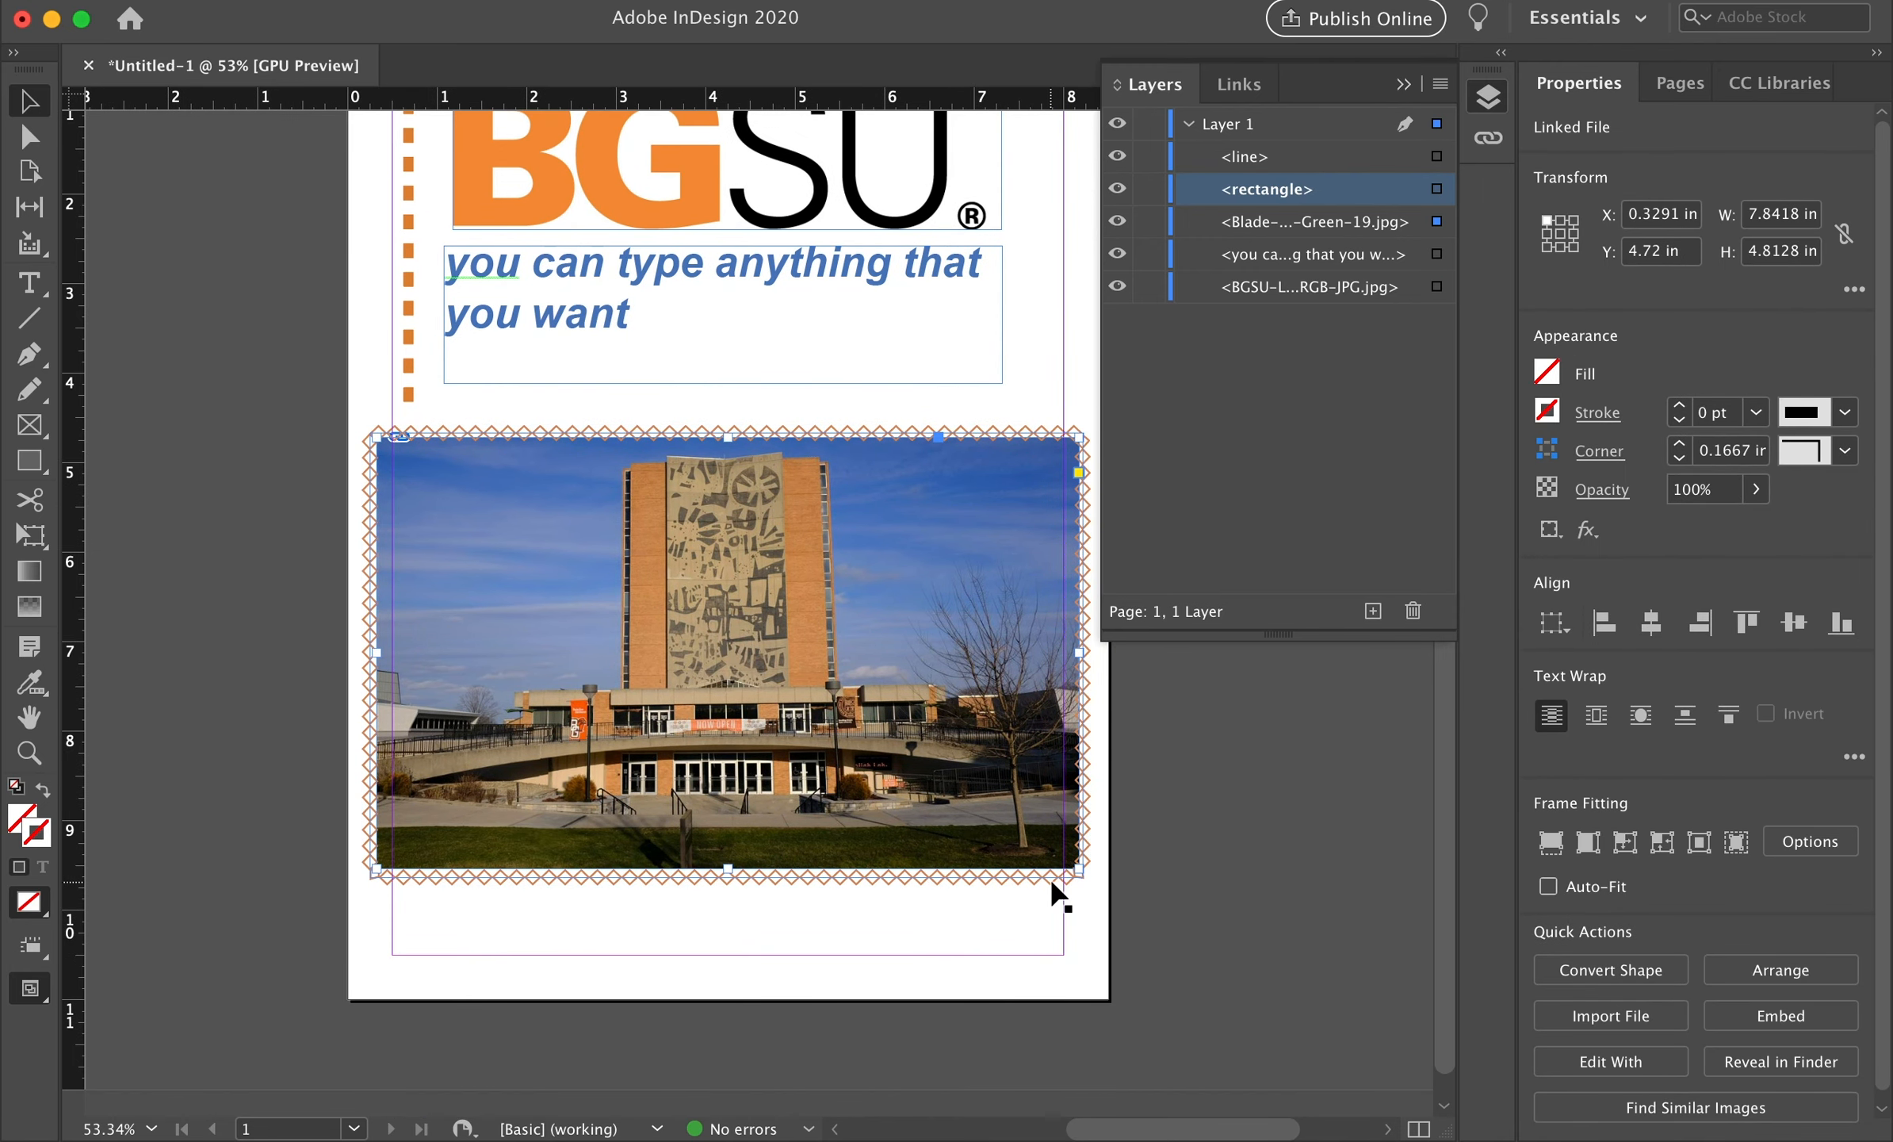
left_click(1024, 945)
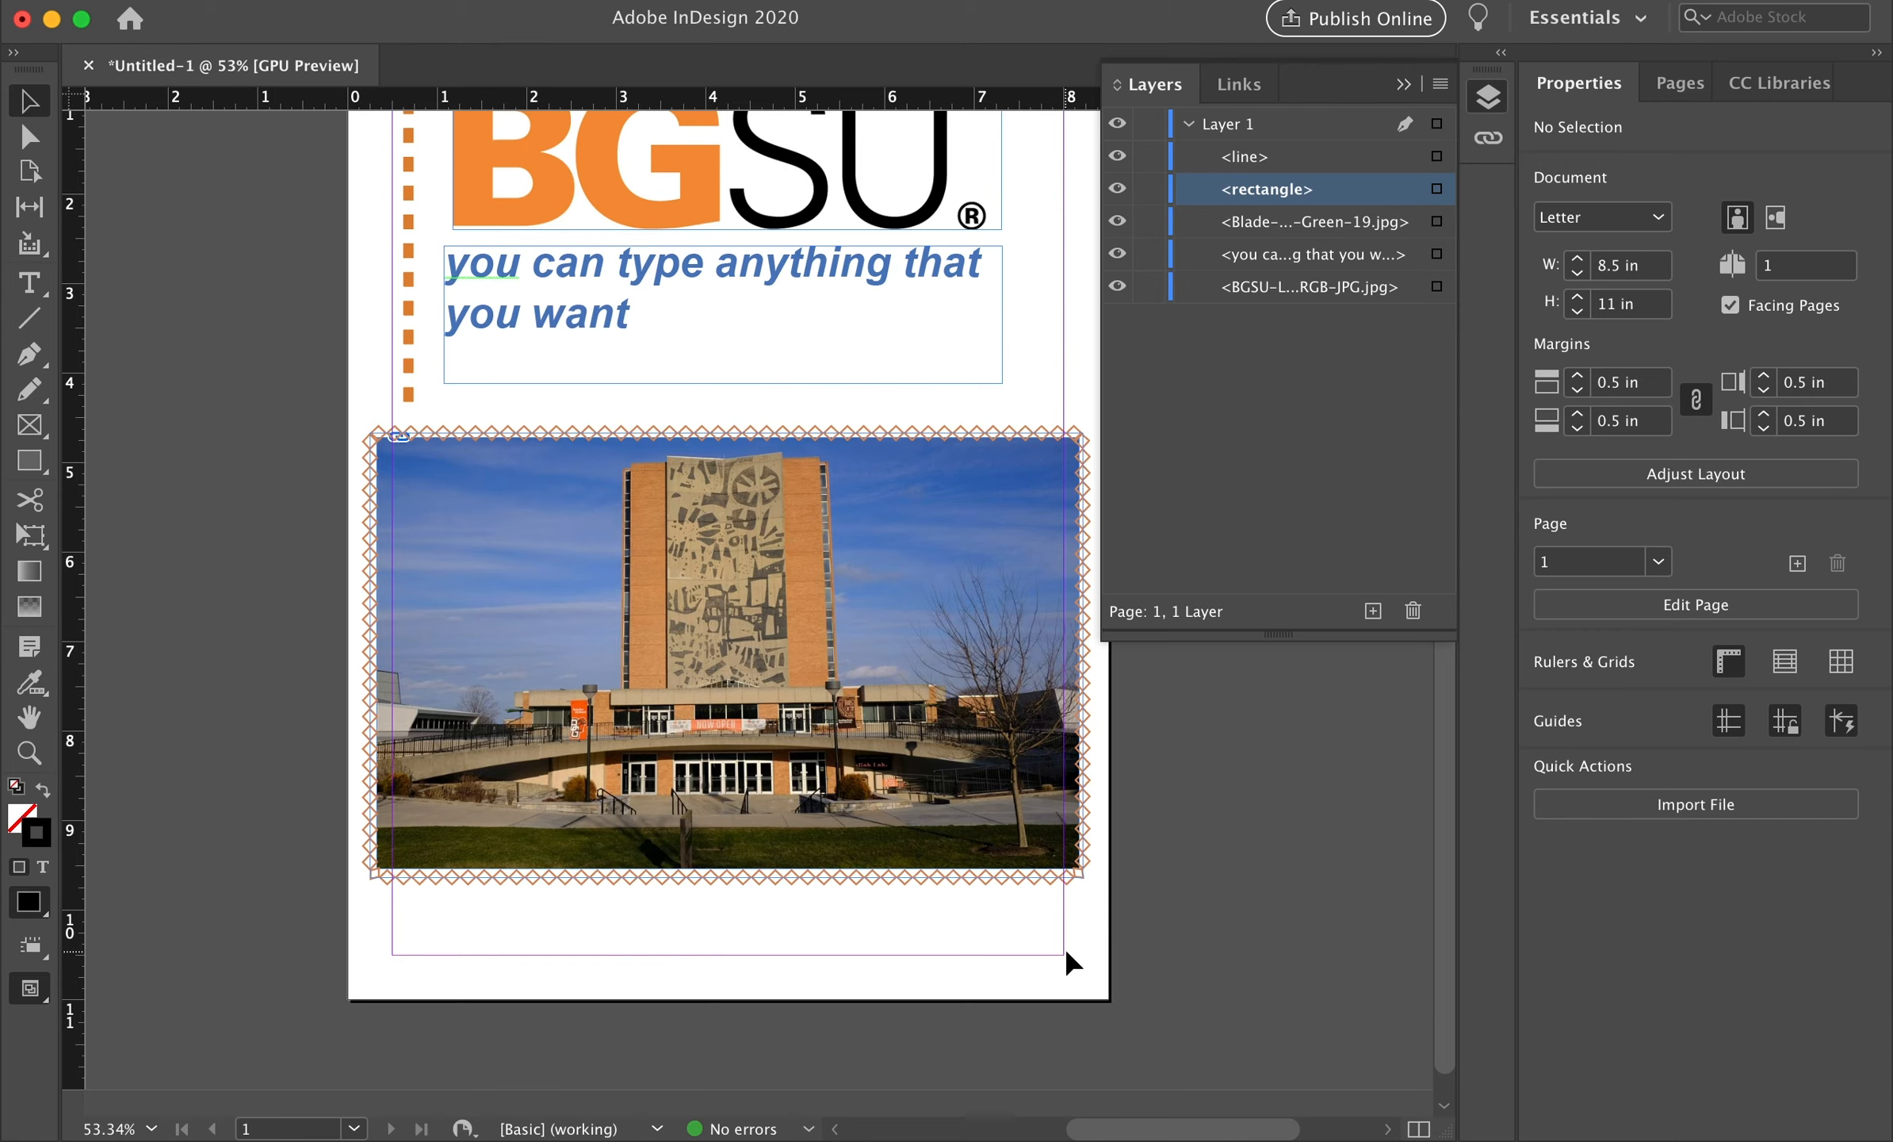
left_click_drag(1090, 910, 1023, 842)
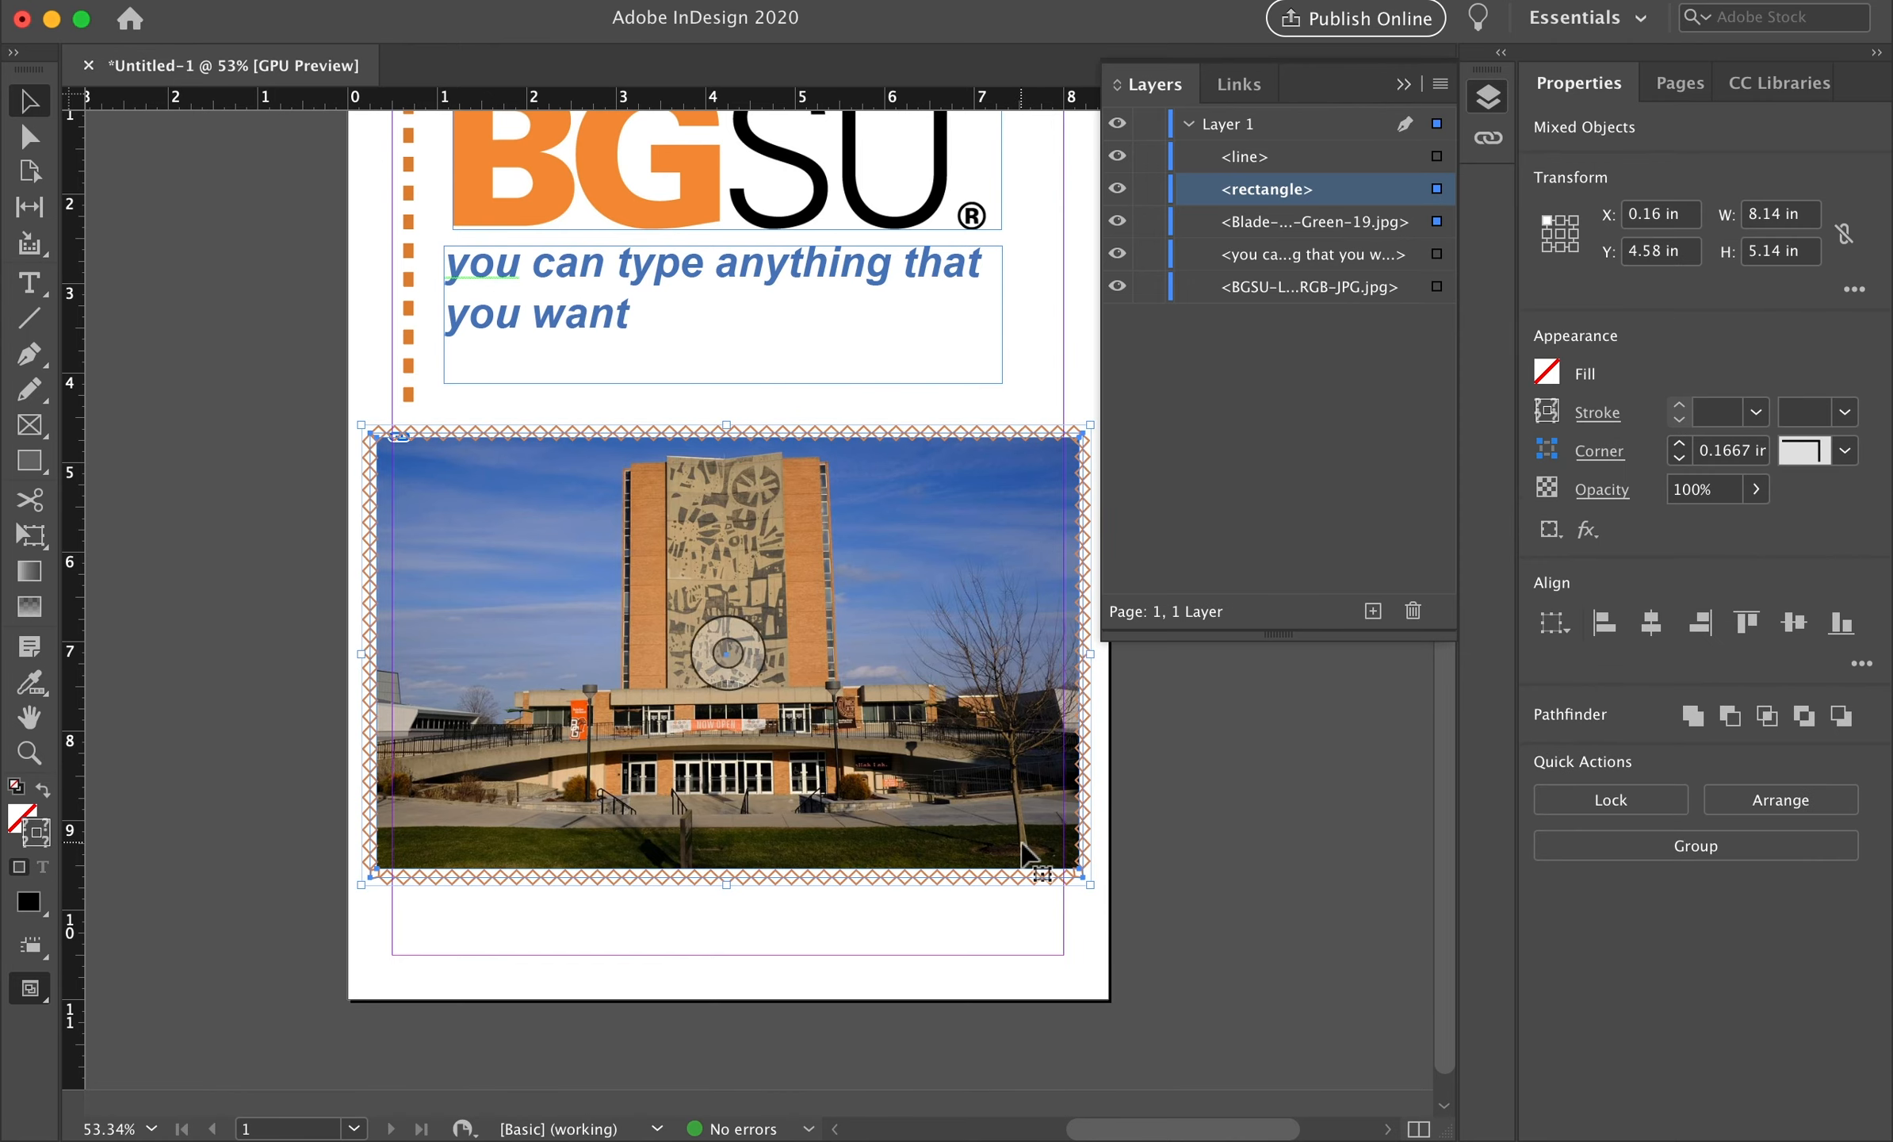
right_click(1022, 853)
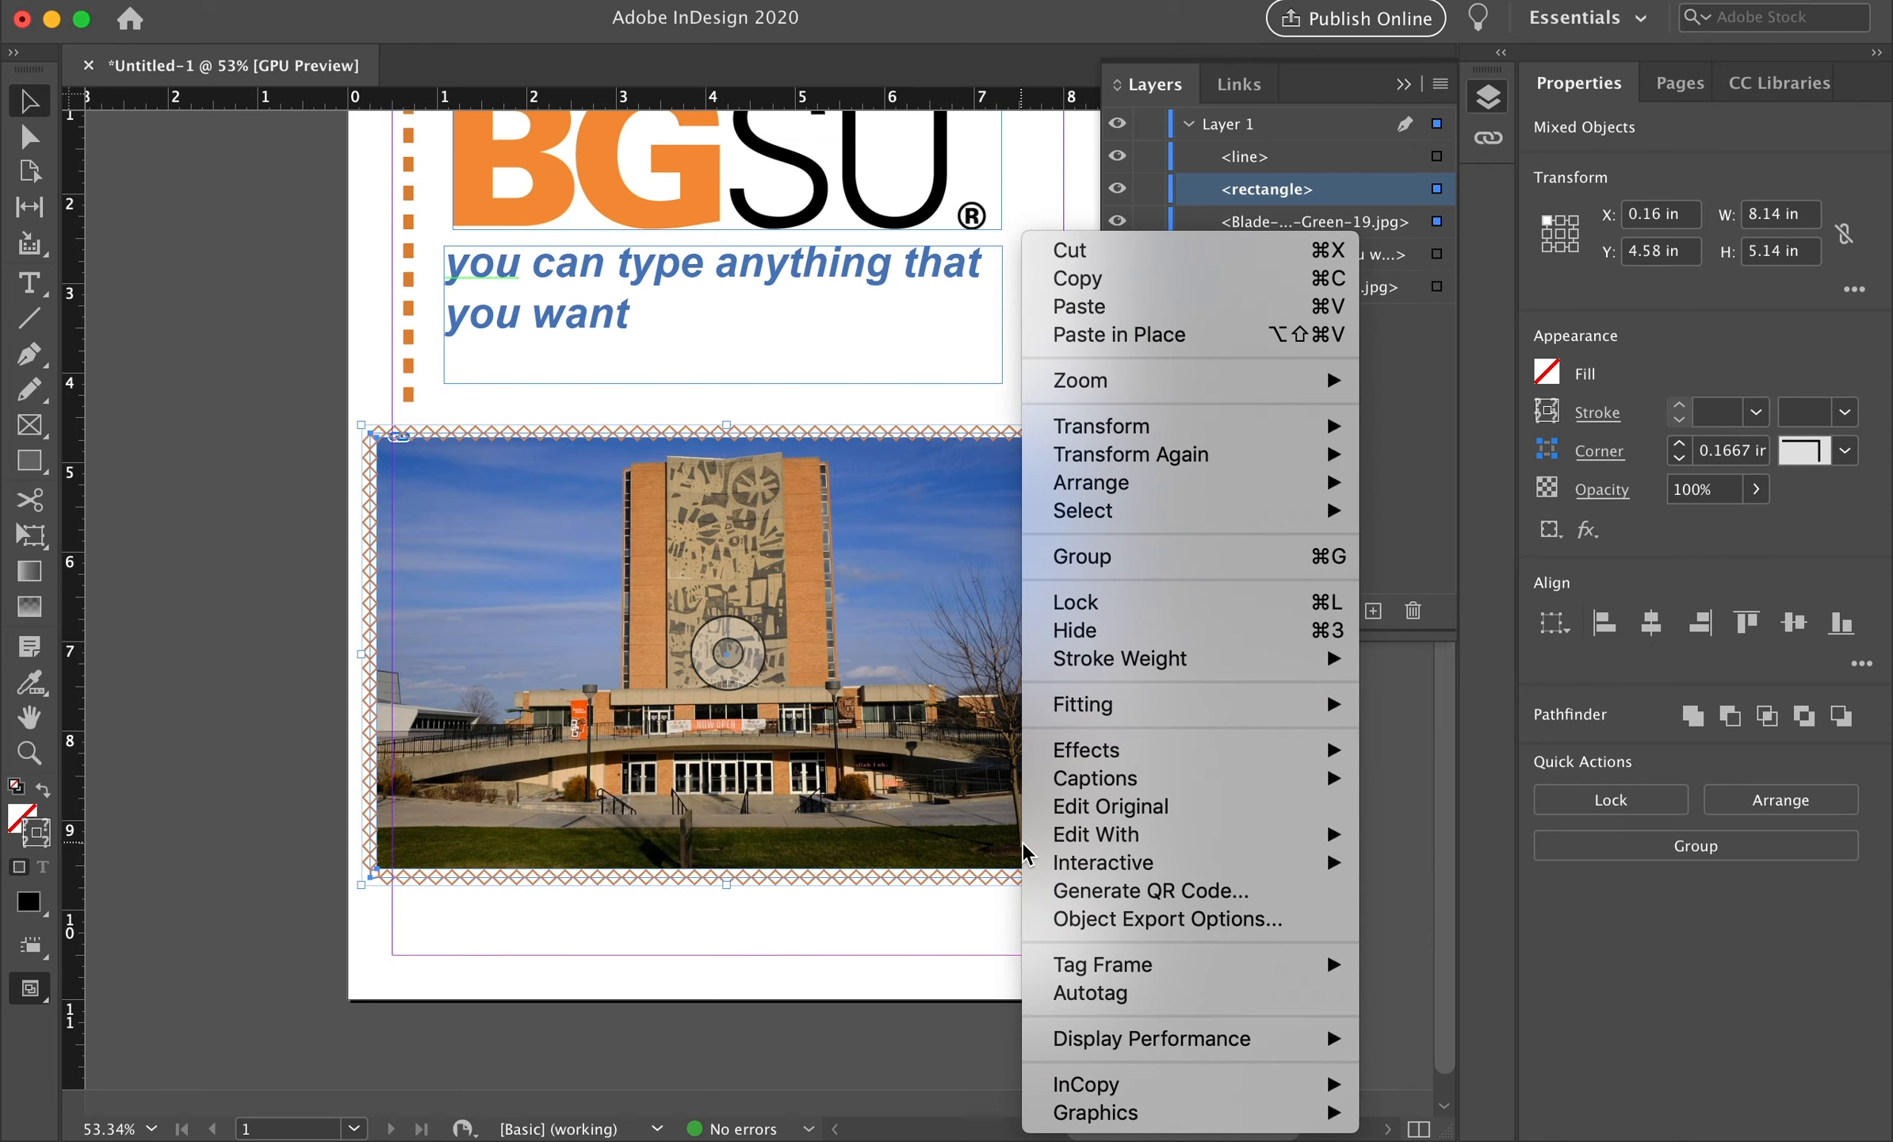
left_click(1263, 571)
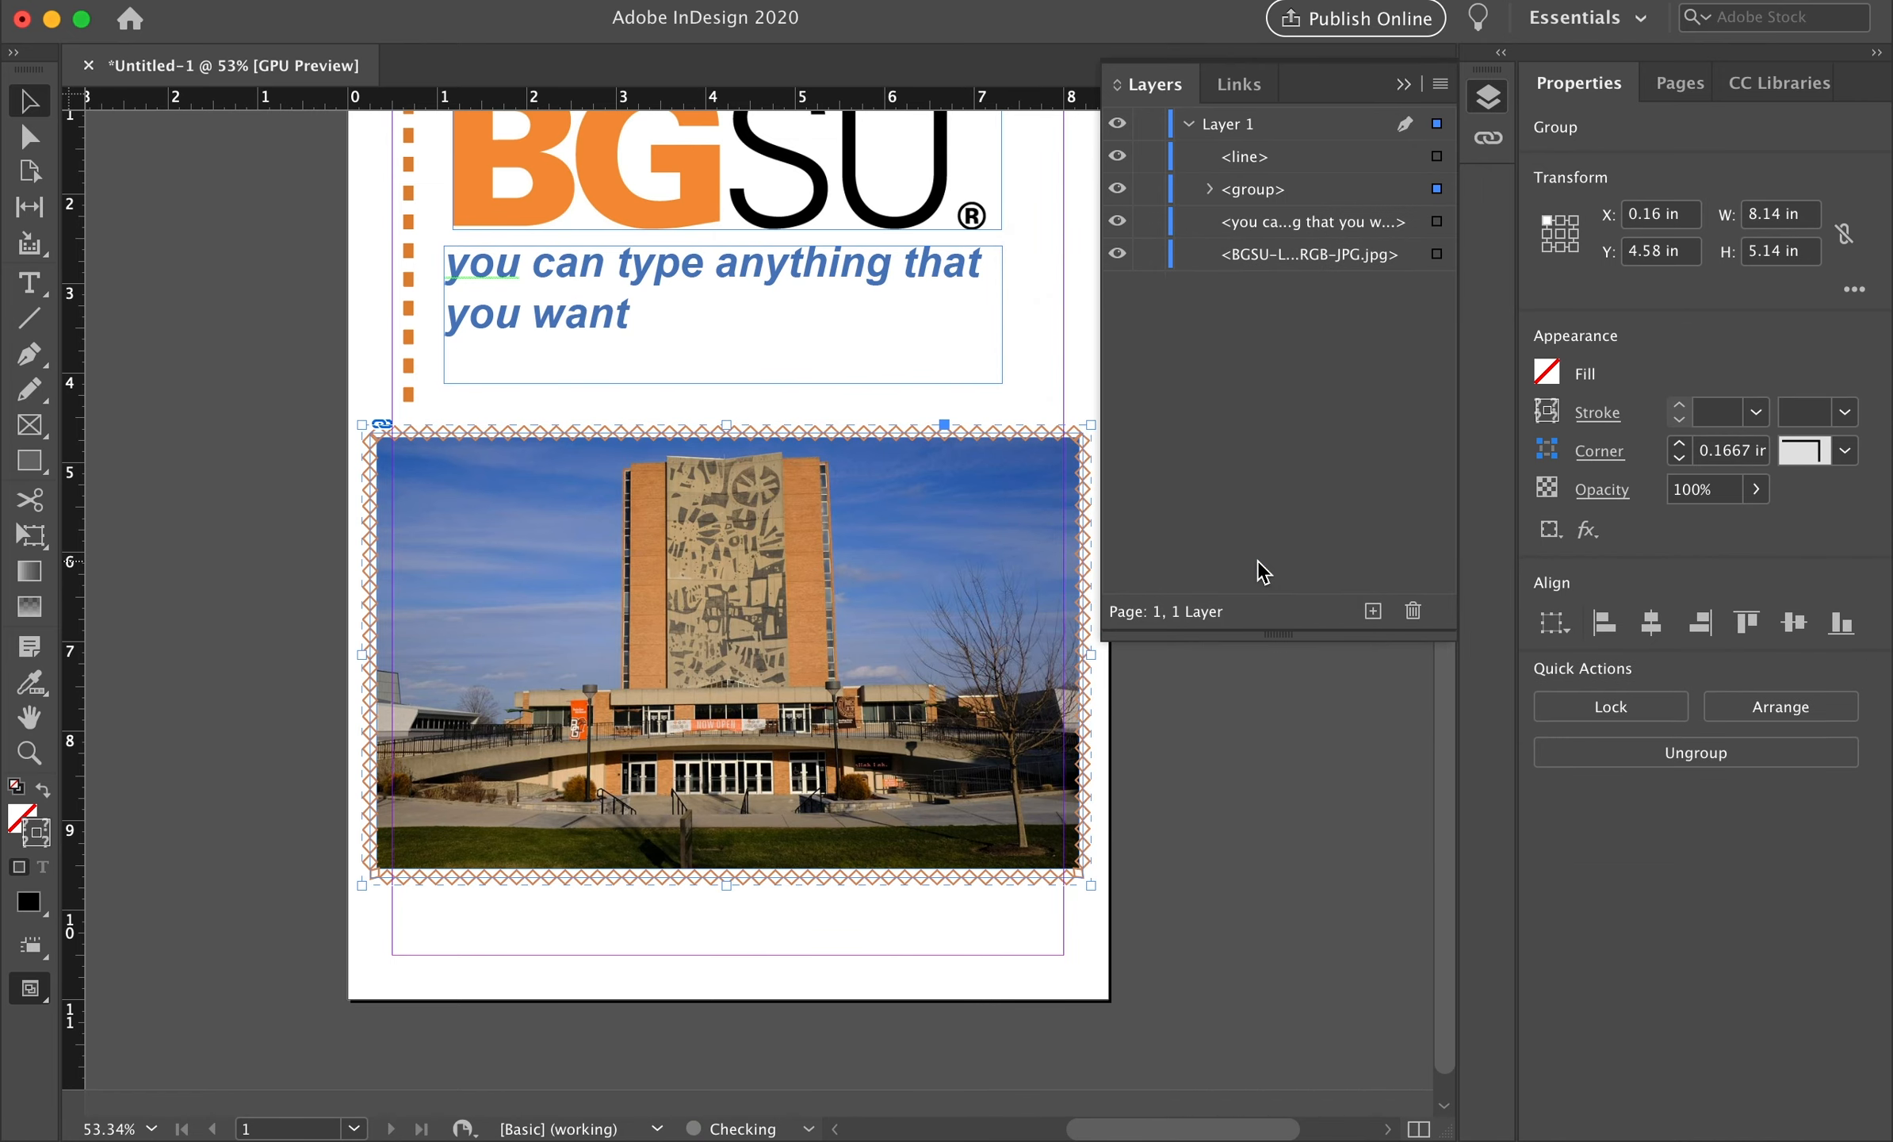
Move the grouped photo and border as one unit to about X 0.13 in, Y 4.75 in
left_click(1221, 833)
mouse_move(1028, 664)
left_mouse_down()
mouse_move(1028, 747)
mouse_move(1015, 688)
left_mouse_up()
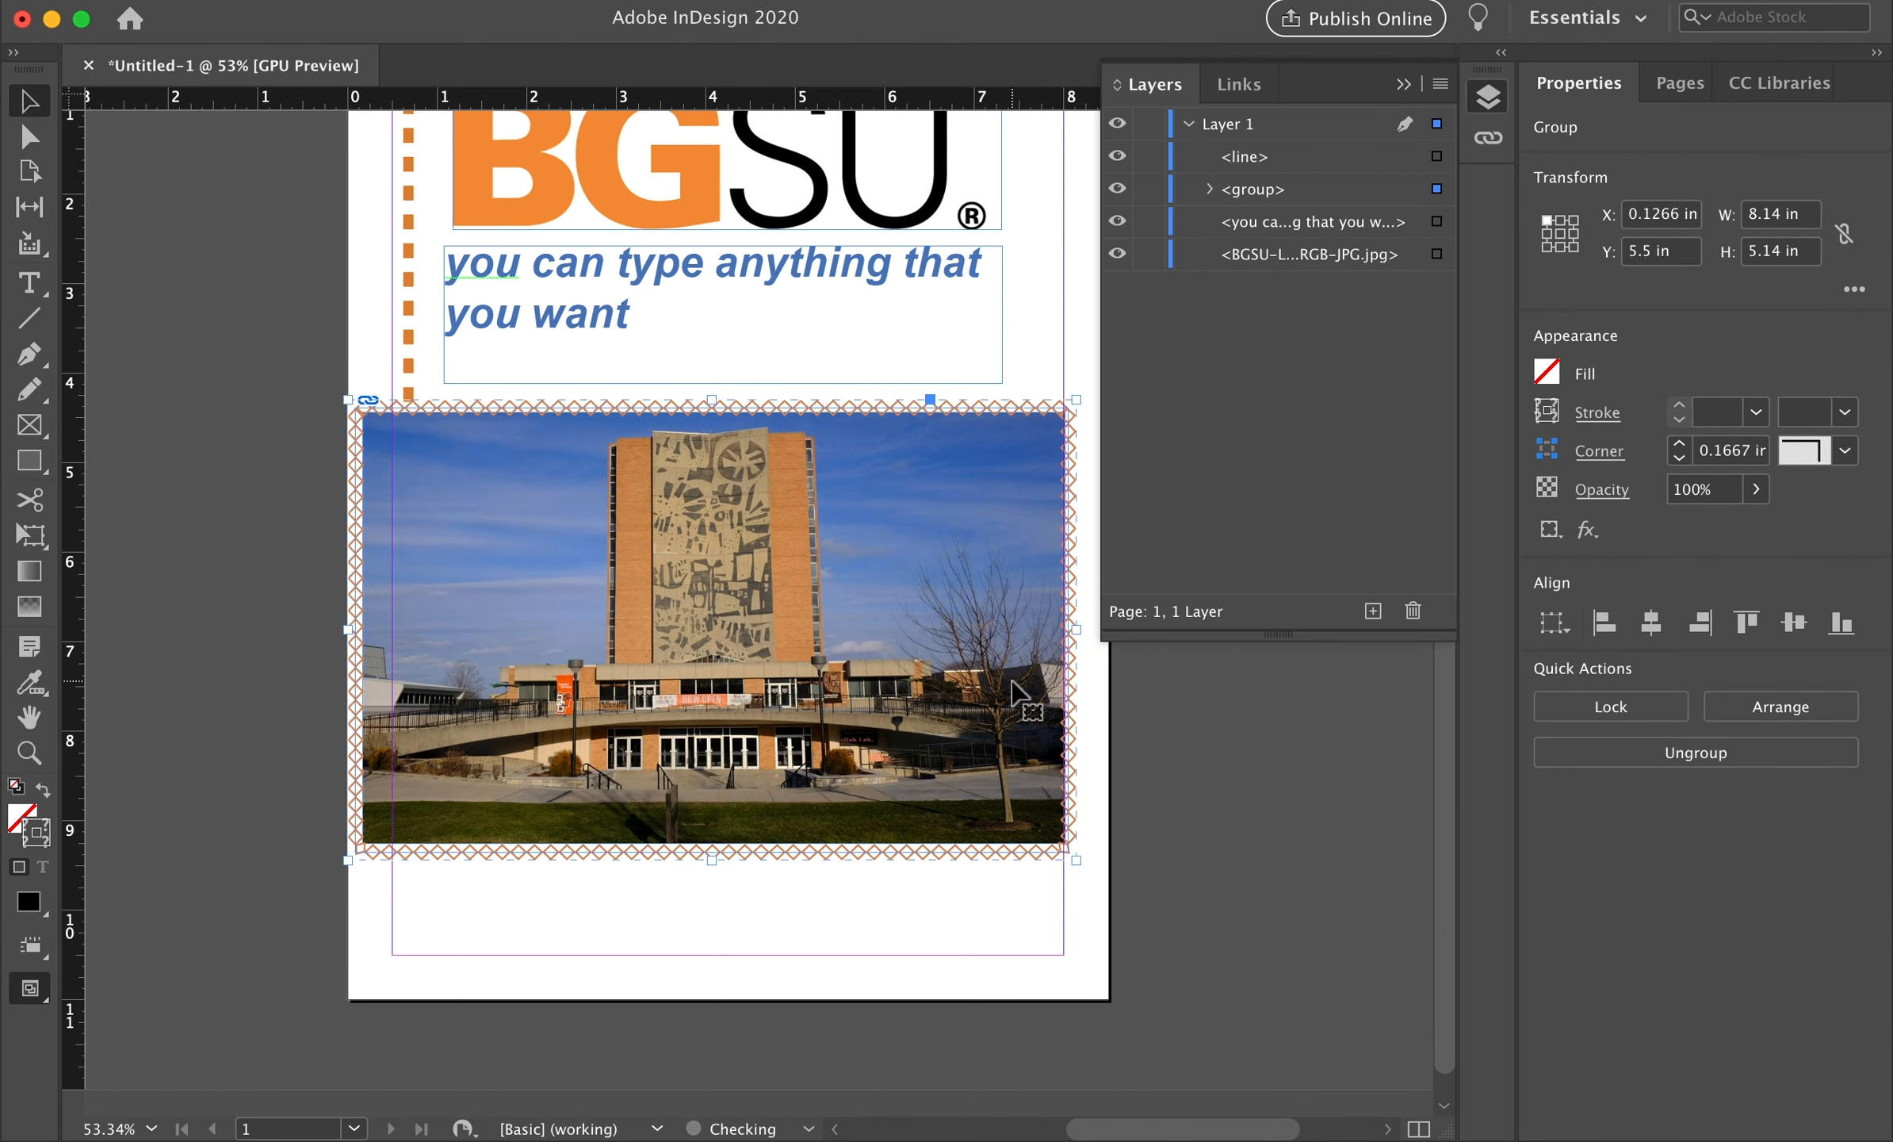
left_click(1182, 860)
mouse_move(1045, 820)
left_mouse_down()
mouse_move(1019, 867)
mouse_move(1006, 858)
mouse_move(1039, 845)
mouse_move(1015, 826)
left_mouse_up()
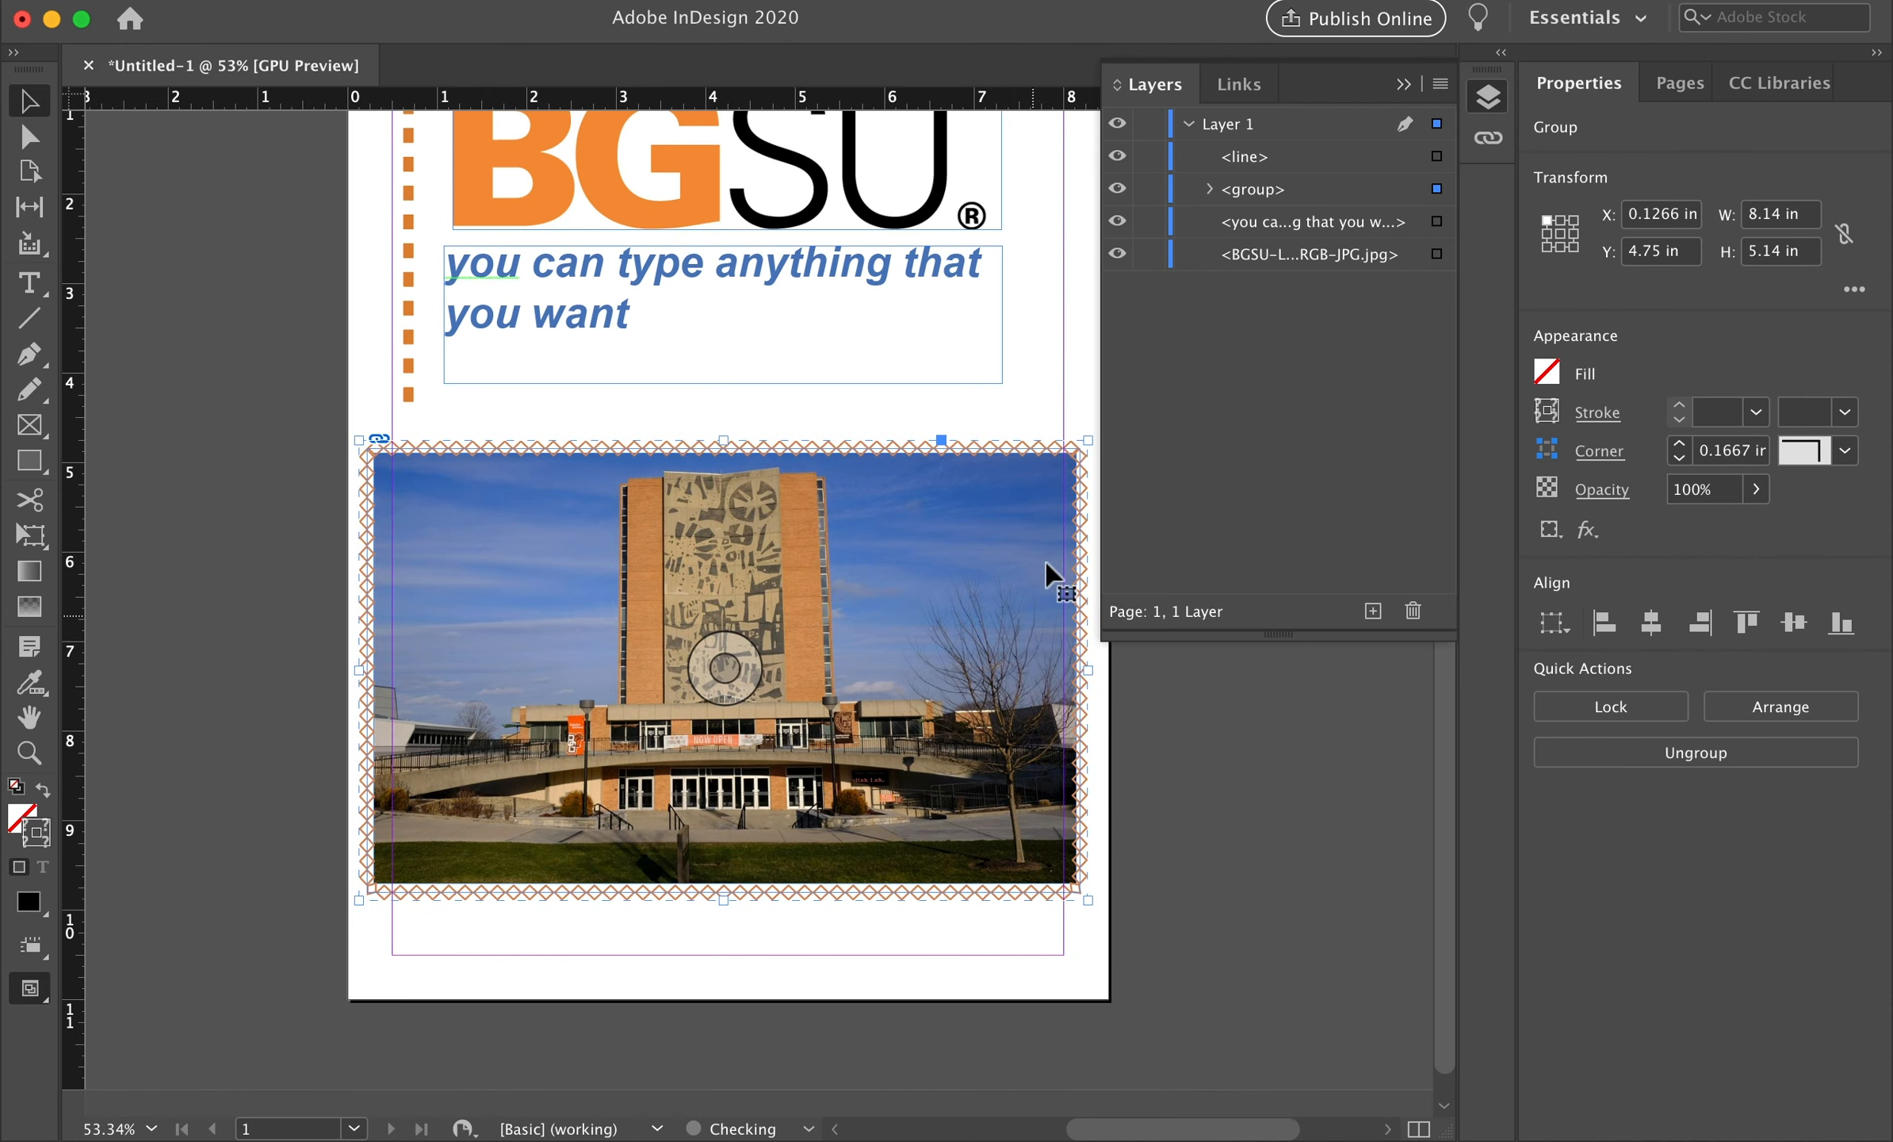
Expand the photo group in the layer list to examine its contents, then collapse it and deselect everything
left_click(1209, 189)
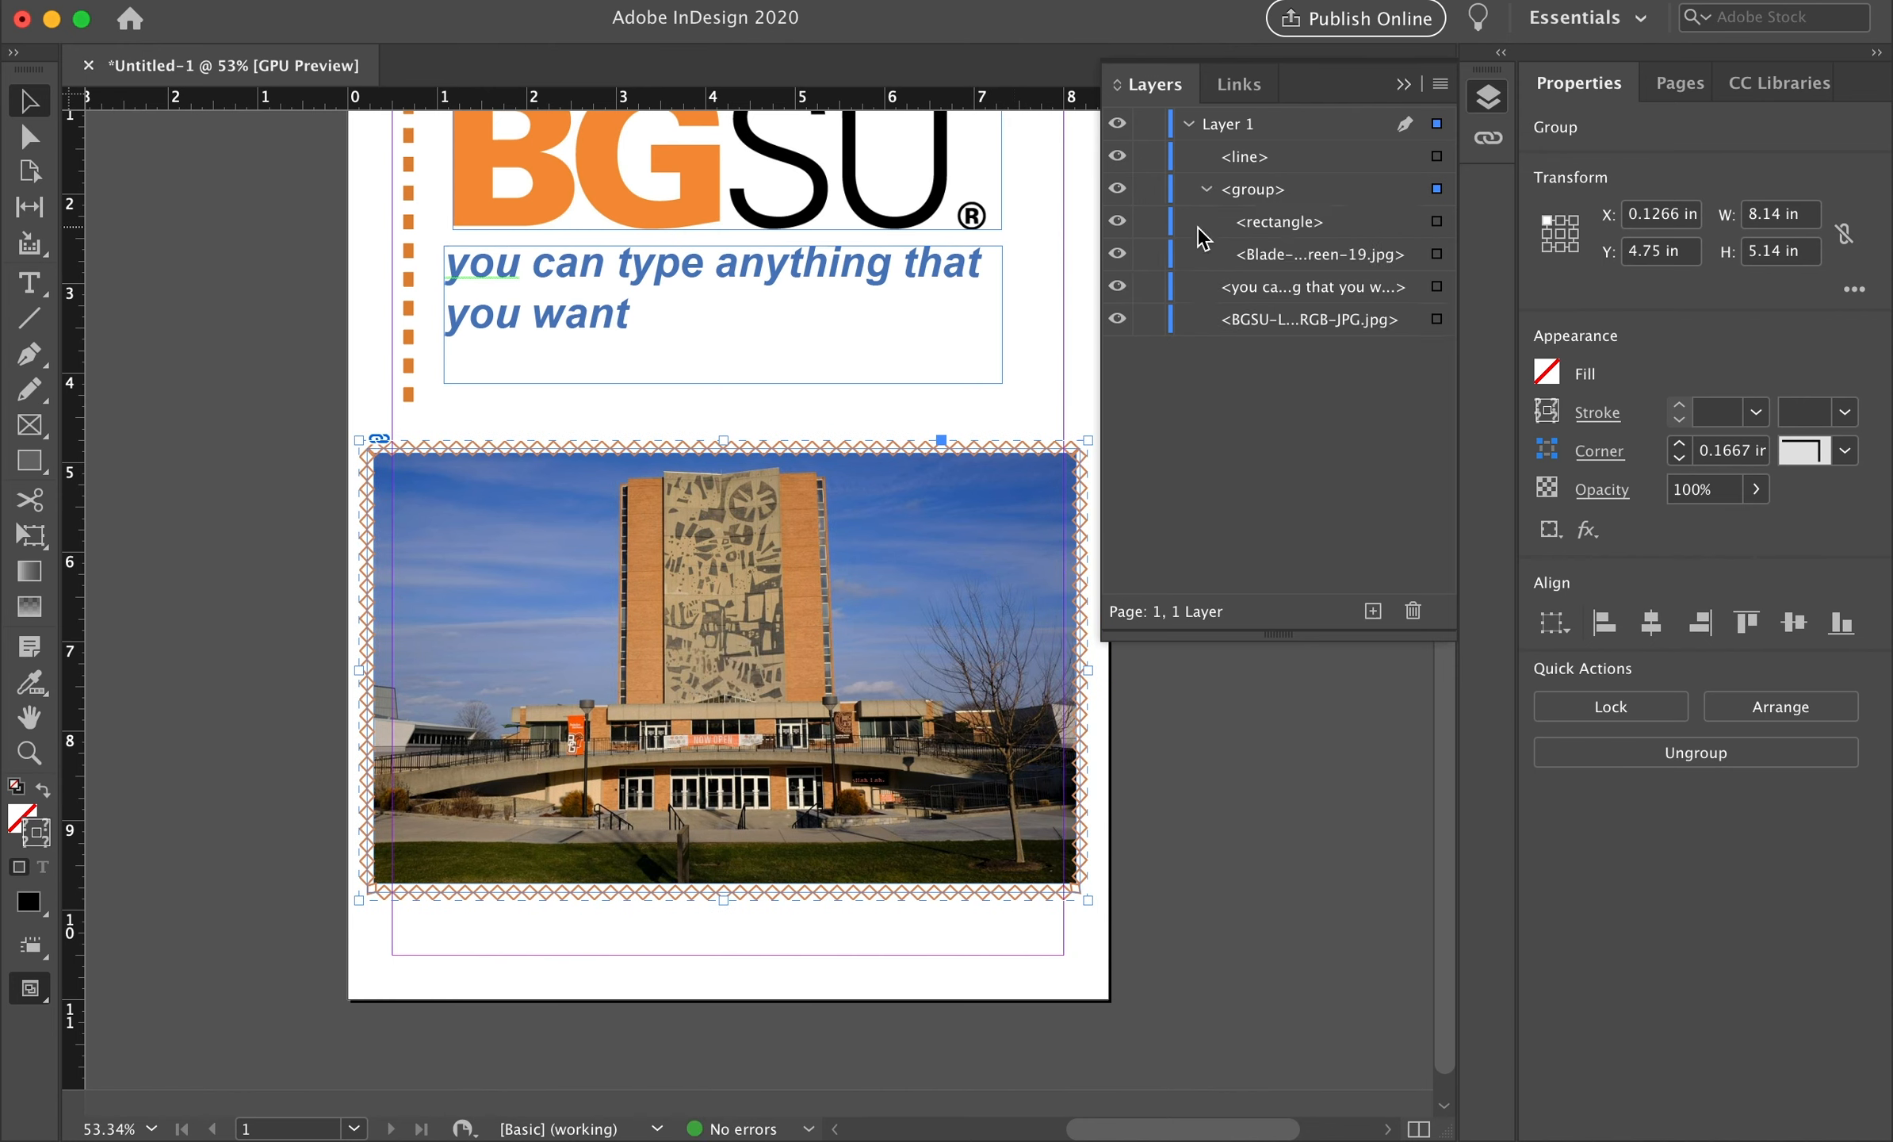
left_click(1207, 188)
left_click(1208, 189)
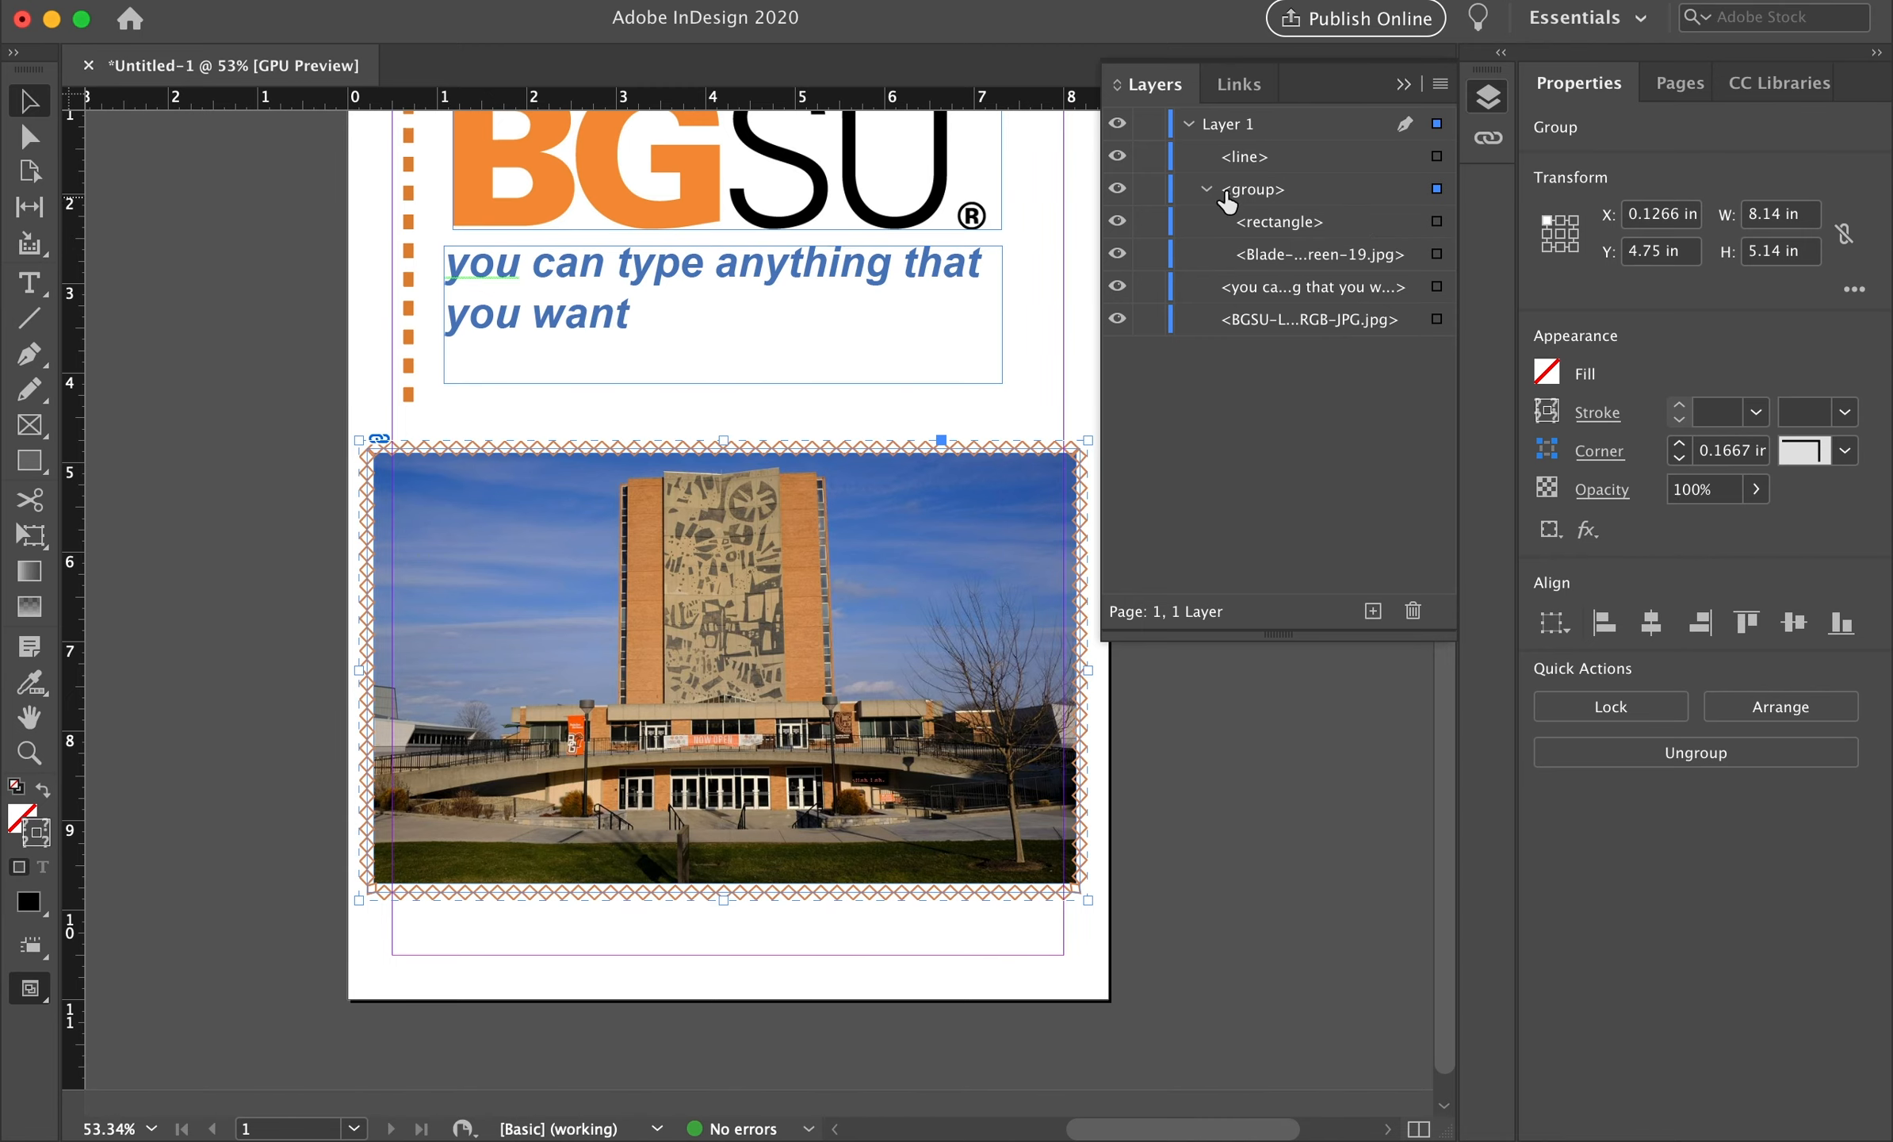
left_click(1207, 188)
left_click(1047, 406)
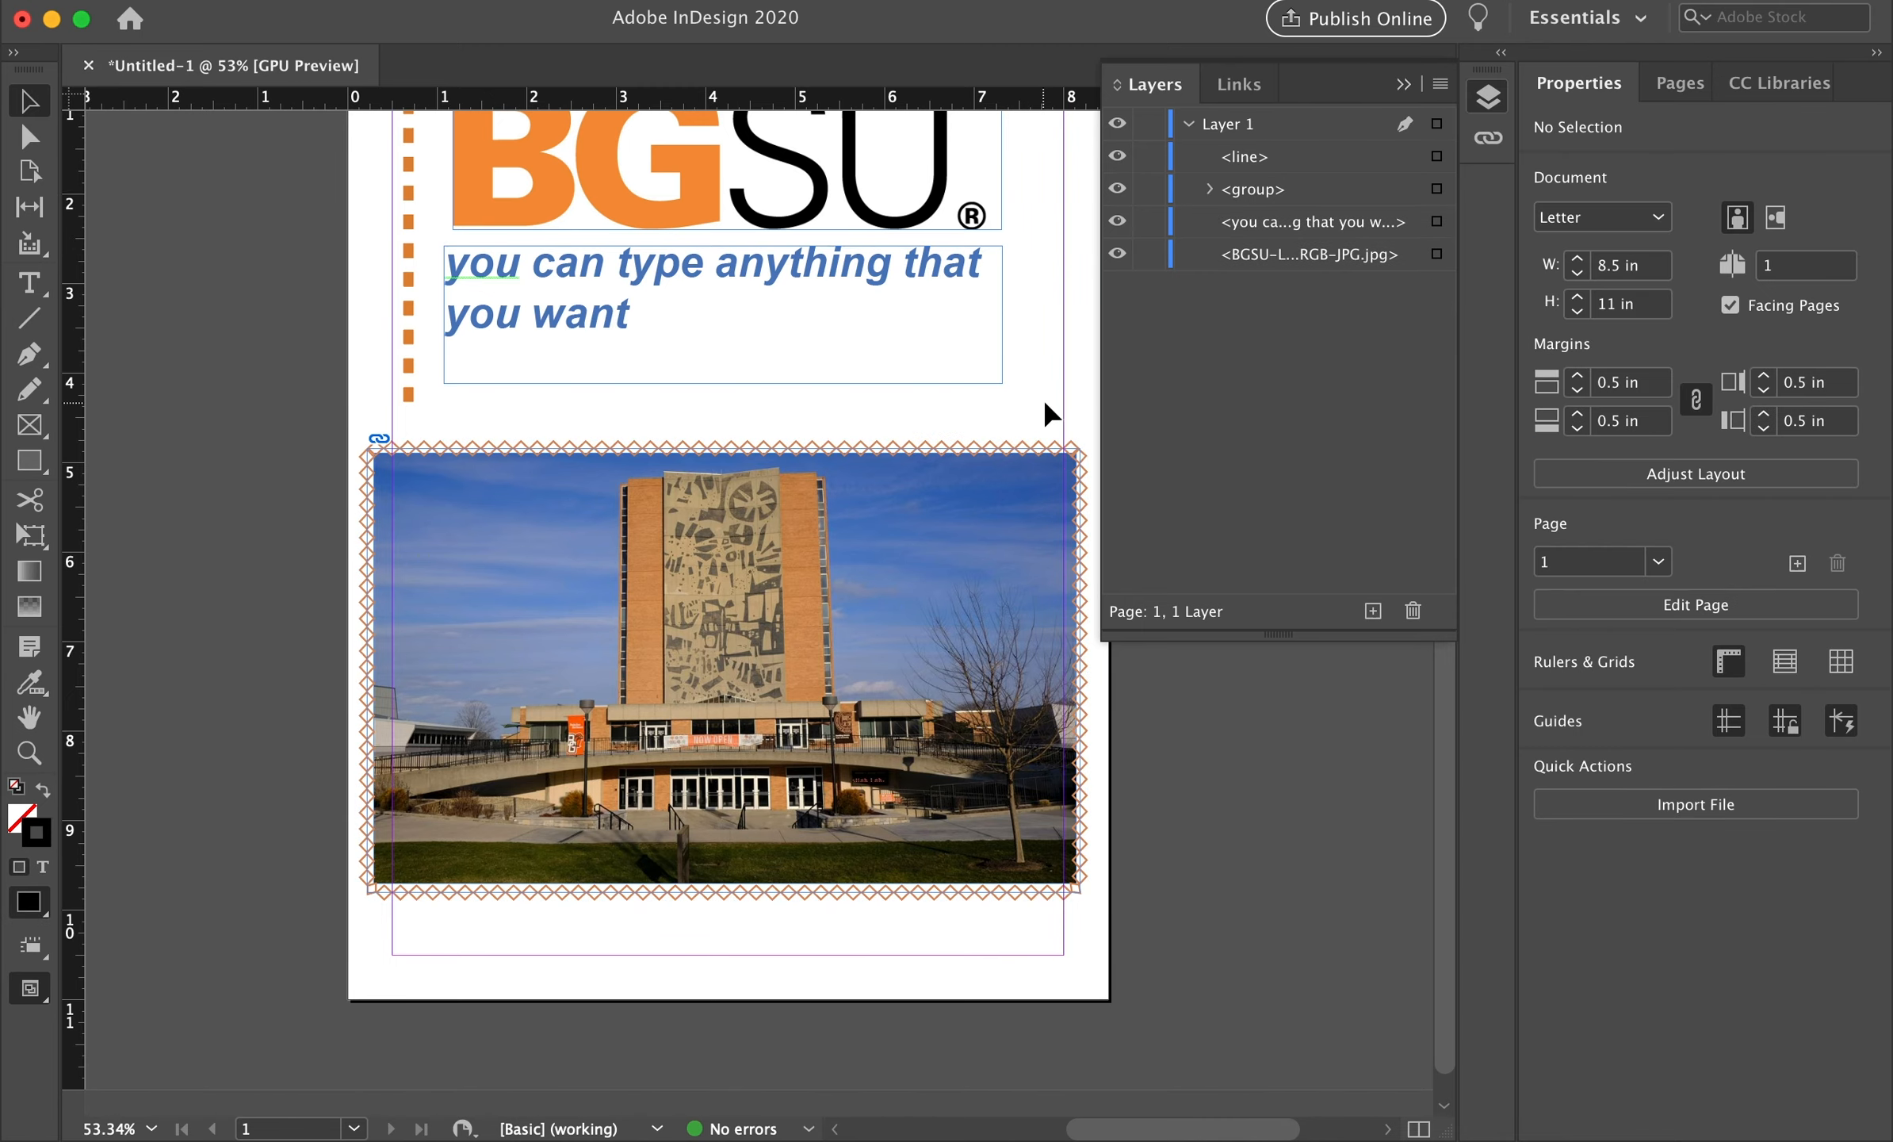
Select the dashed line, BGSU logo and text frame together and group them
scroll(1046, 404, "up", 3)
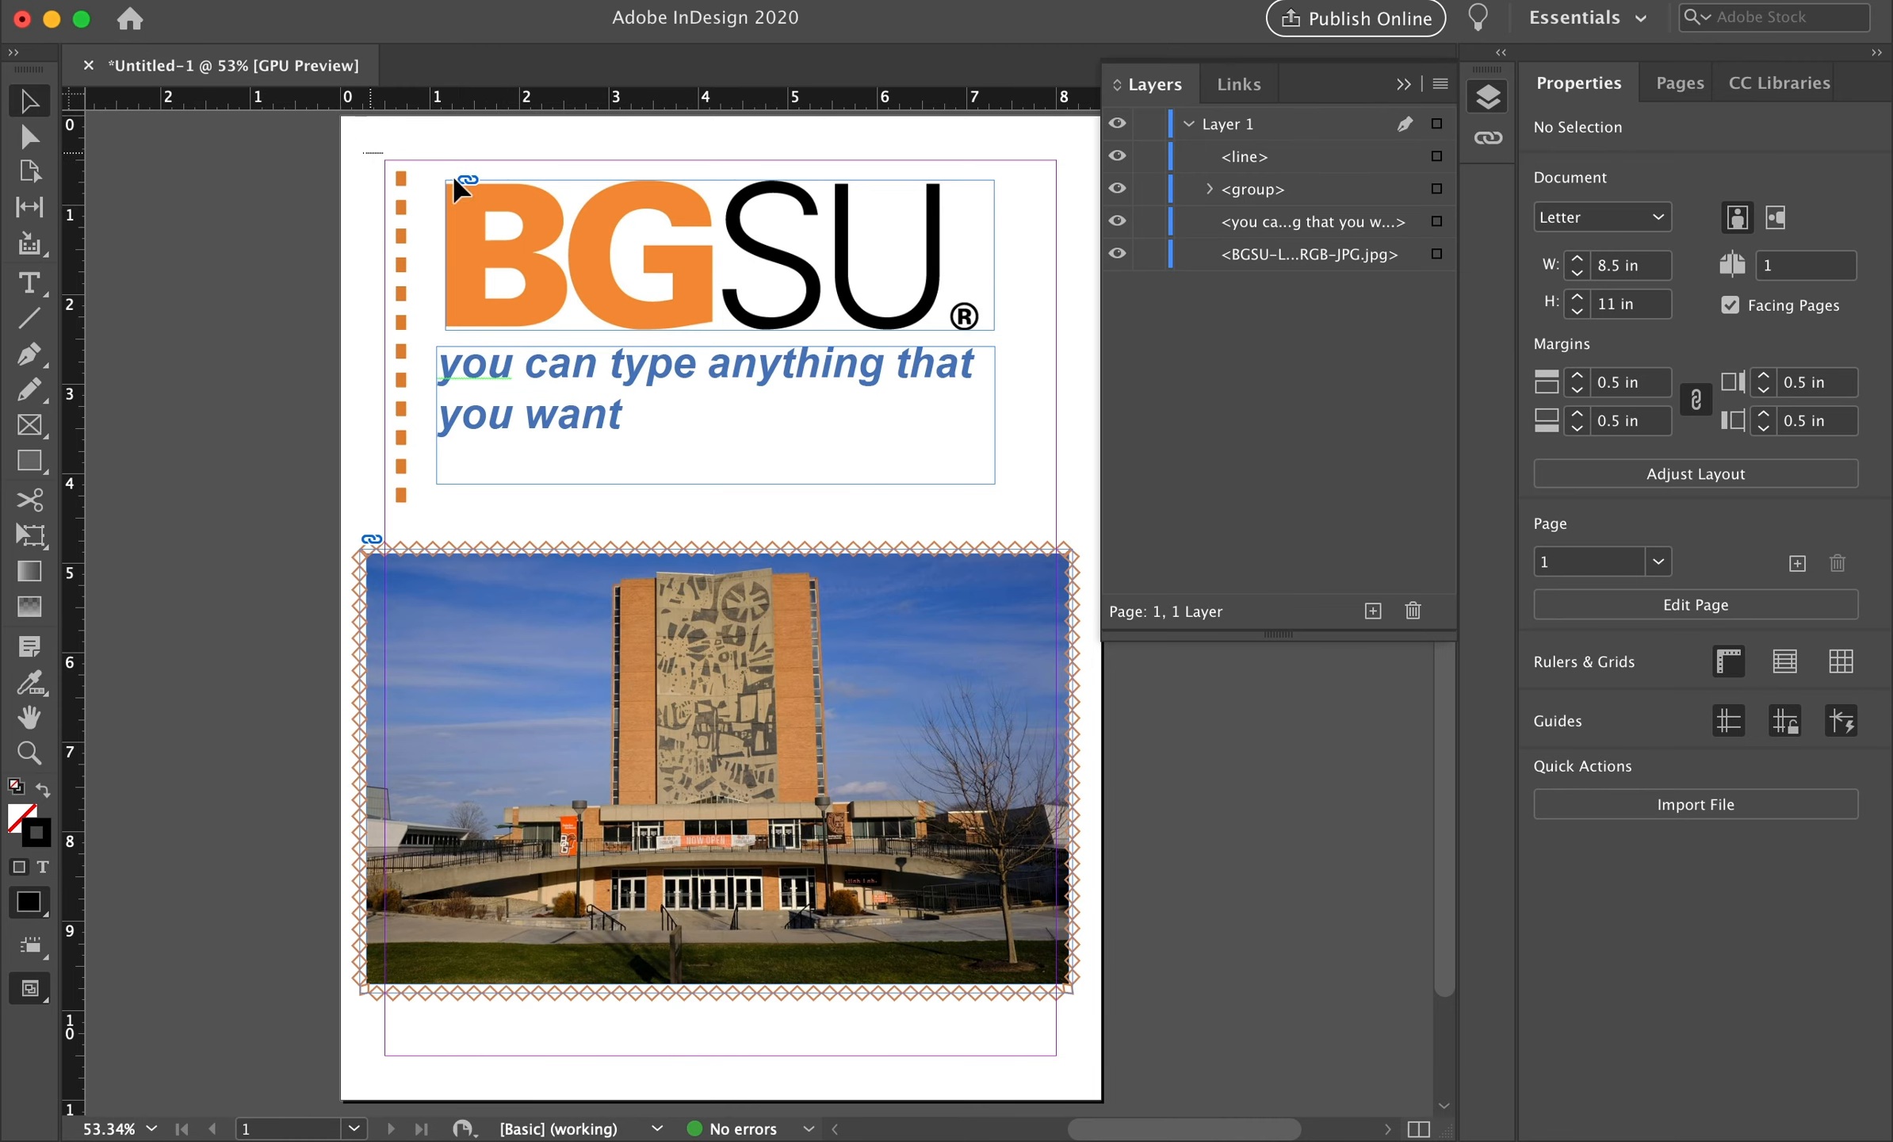
left_click_drag(363, 152, 1066, 535)
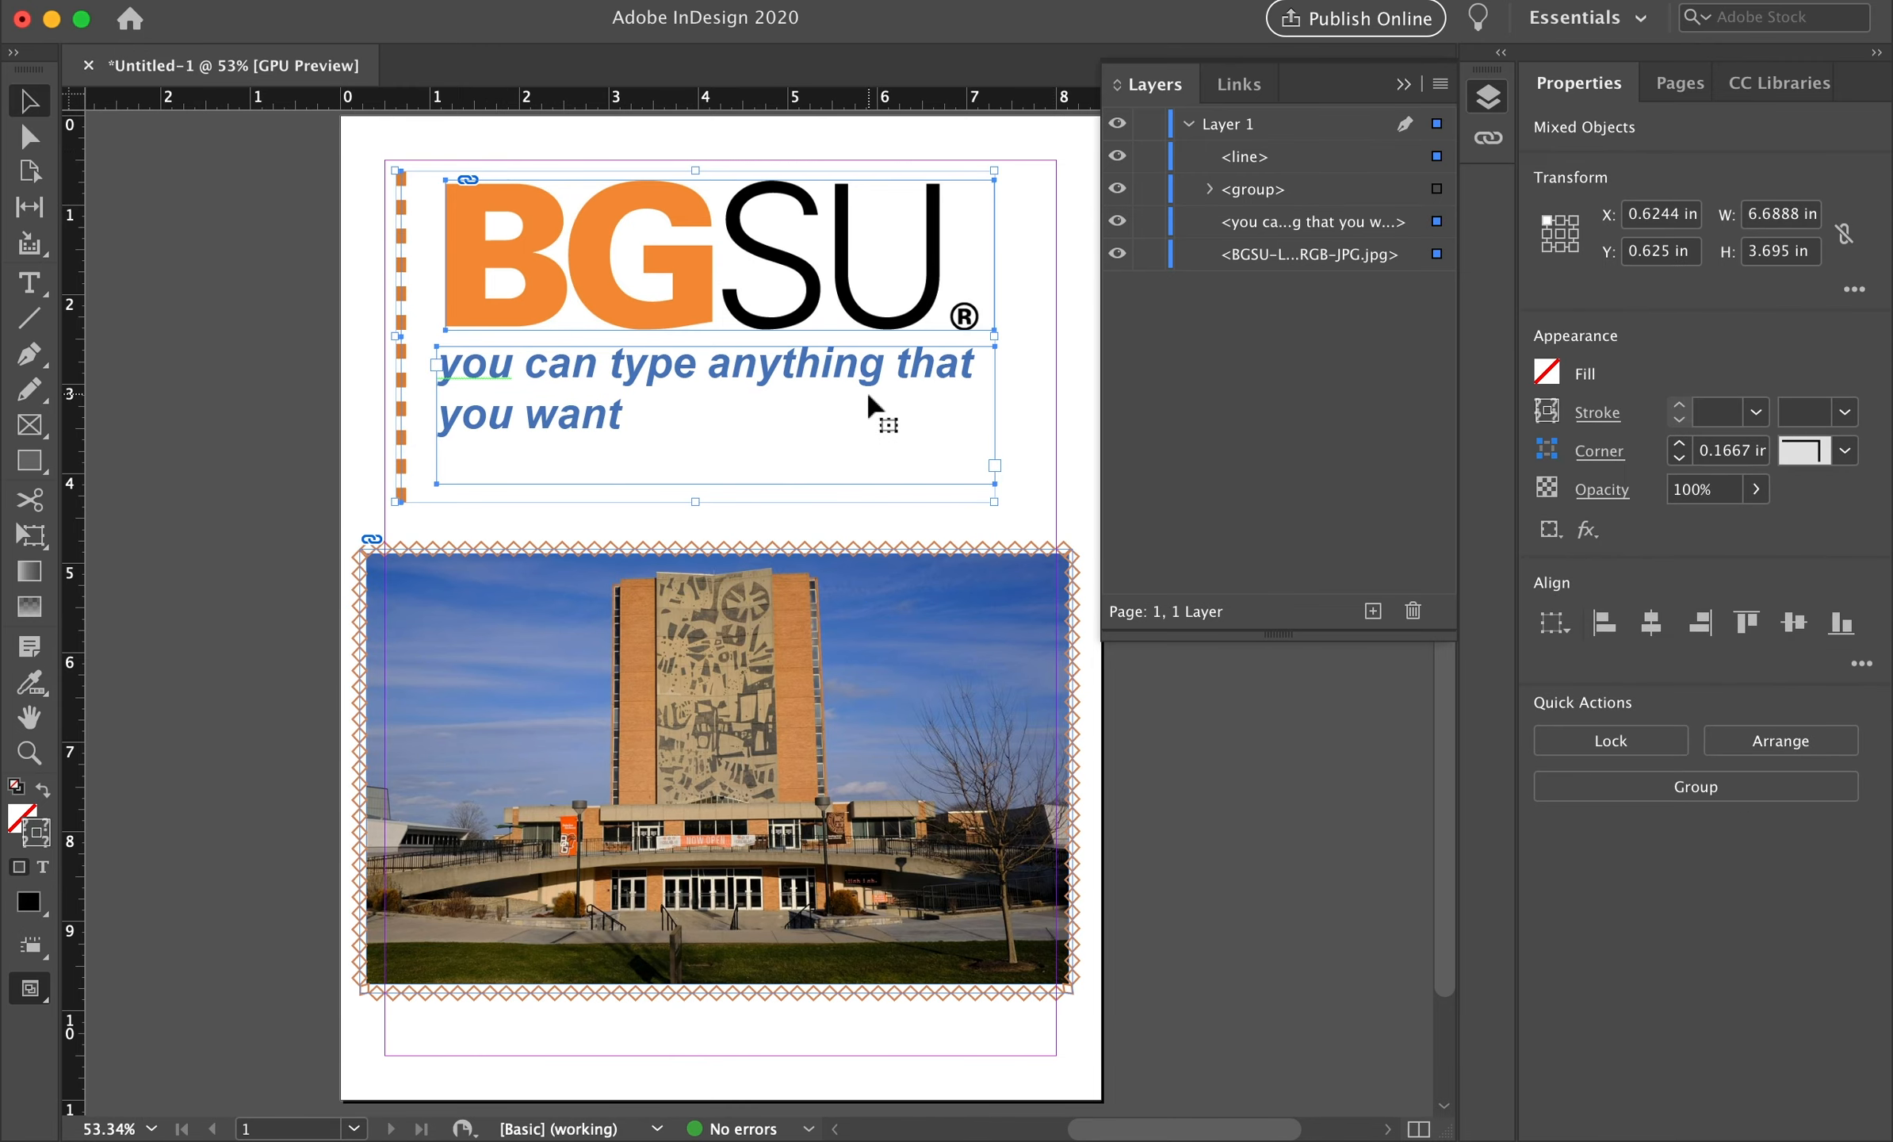
right_click(870, 400)
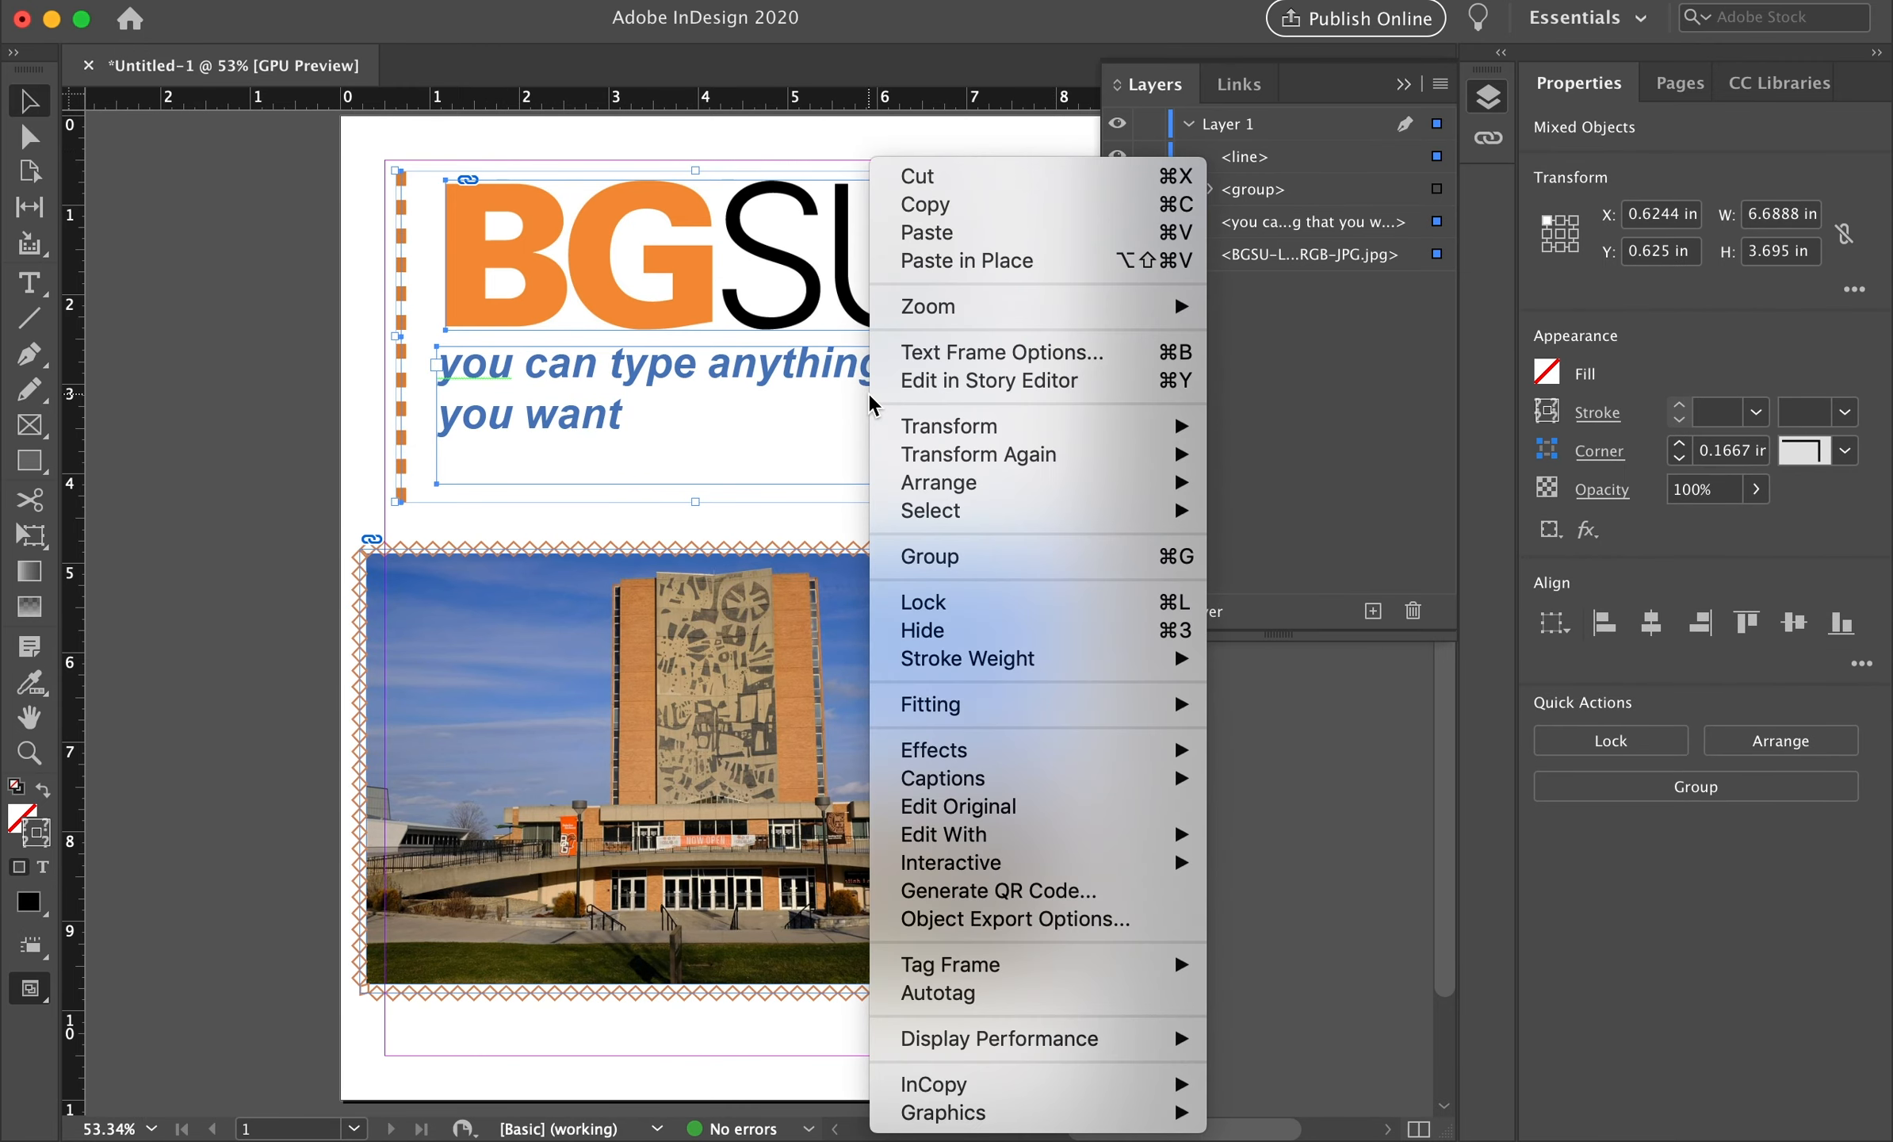
left_click(985, 562)
Swap the two groups so the bordered photo sits at the page's top and the logo group just below it
left_click_drag(1005, 284, 925, 825)
left_click_drag(834, 587, 856, 210)
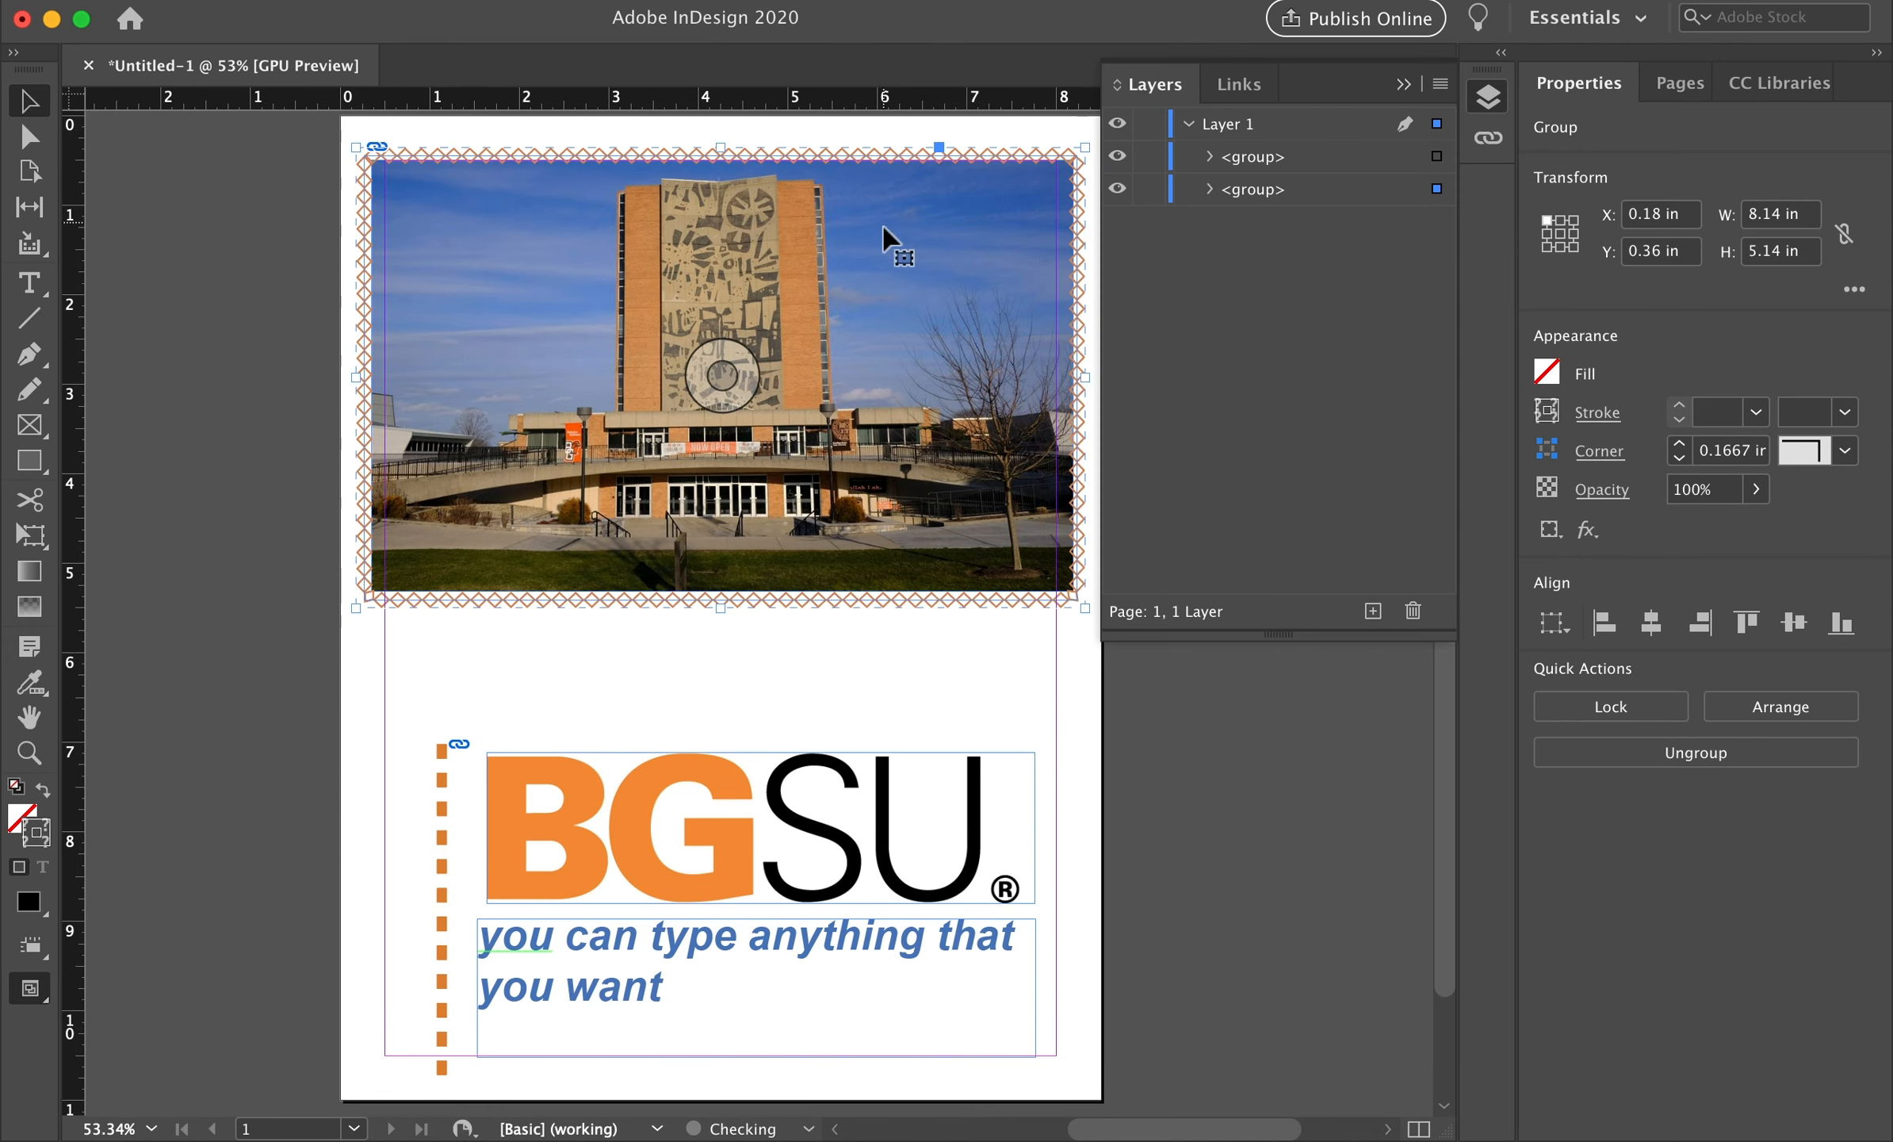
left_click_drag(892, 801, 876, 743)
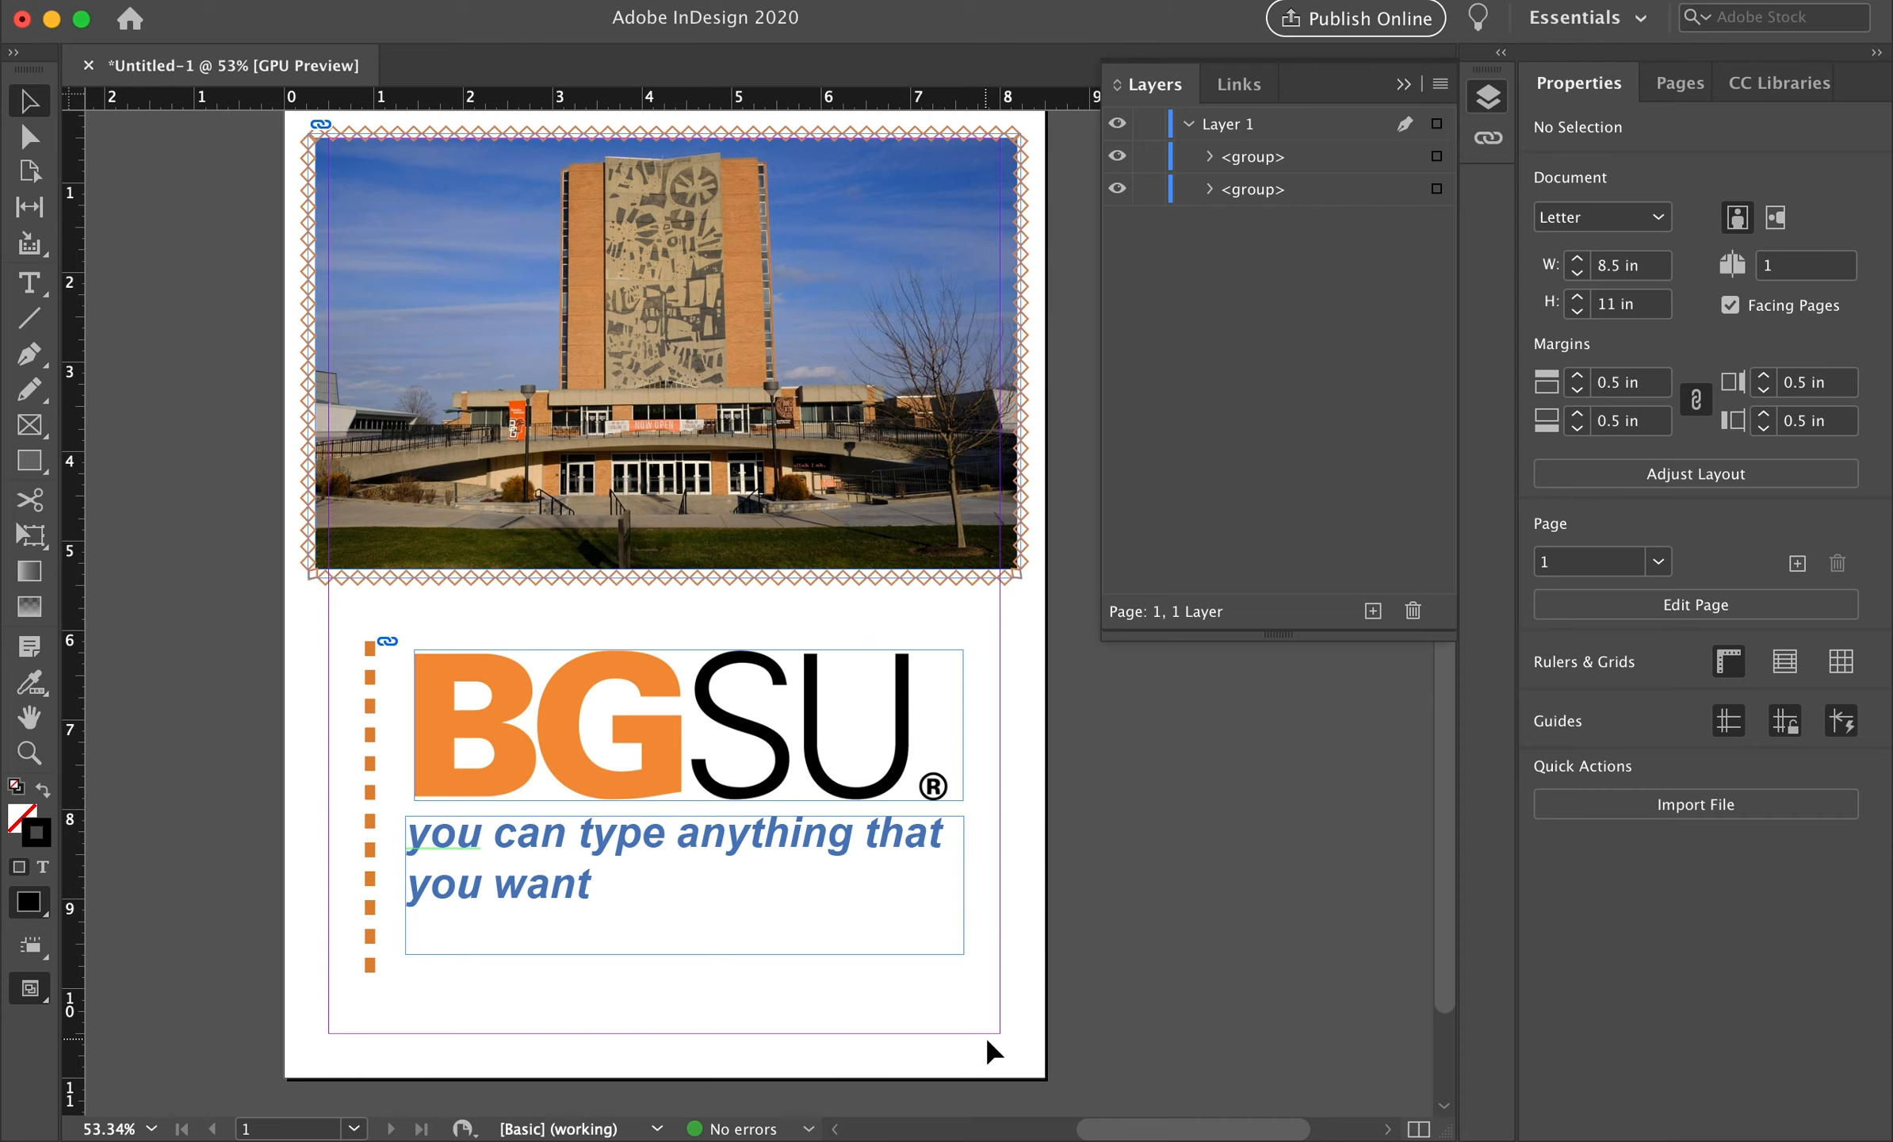
Draw a rectangle about 8.92 by 11.32 in covering the whole page and set its stroke to None
left_click(36, 472)
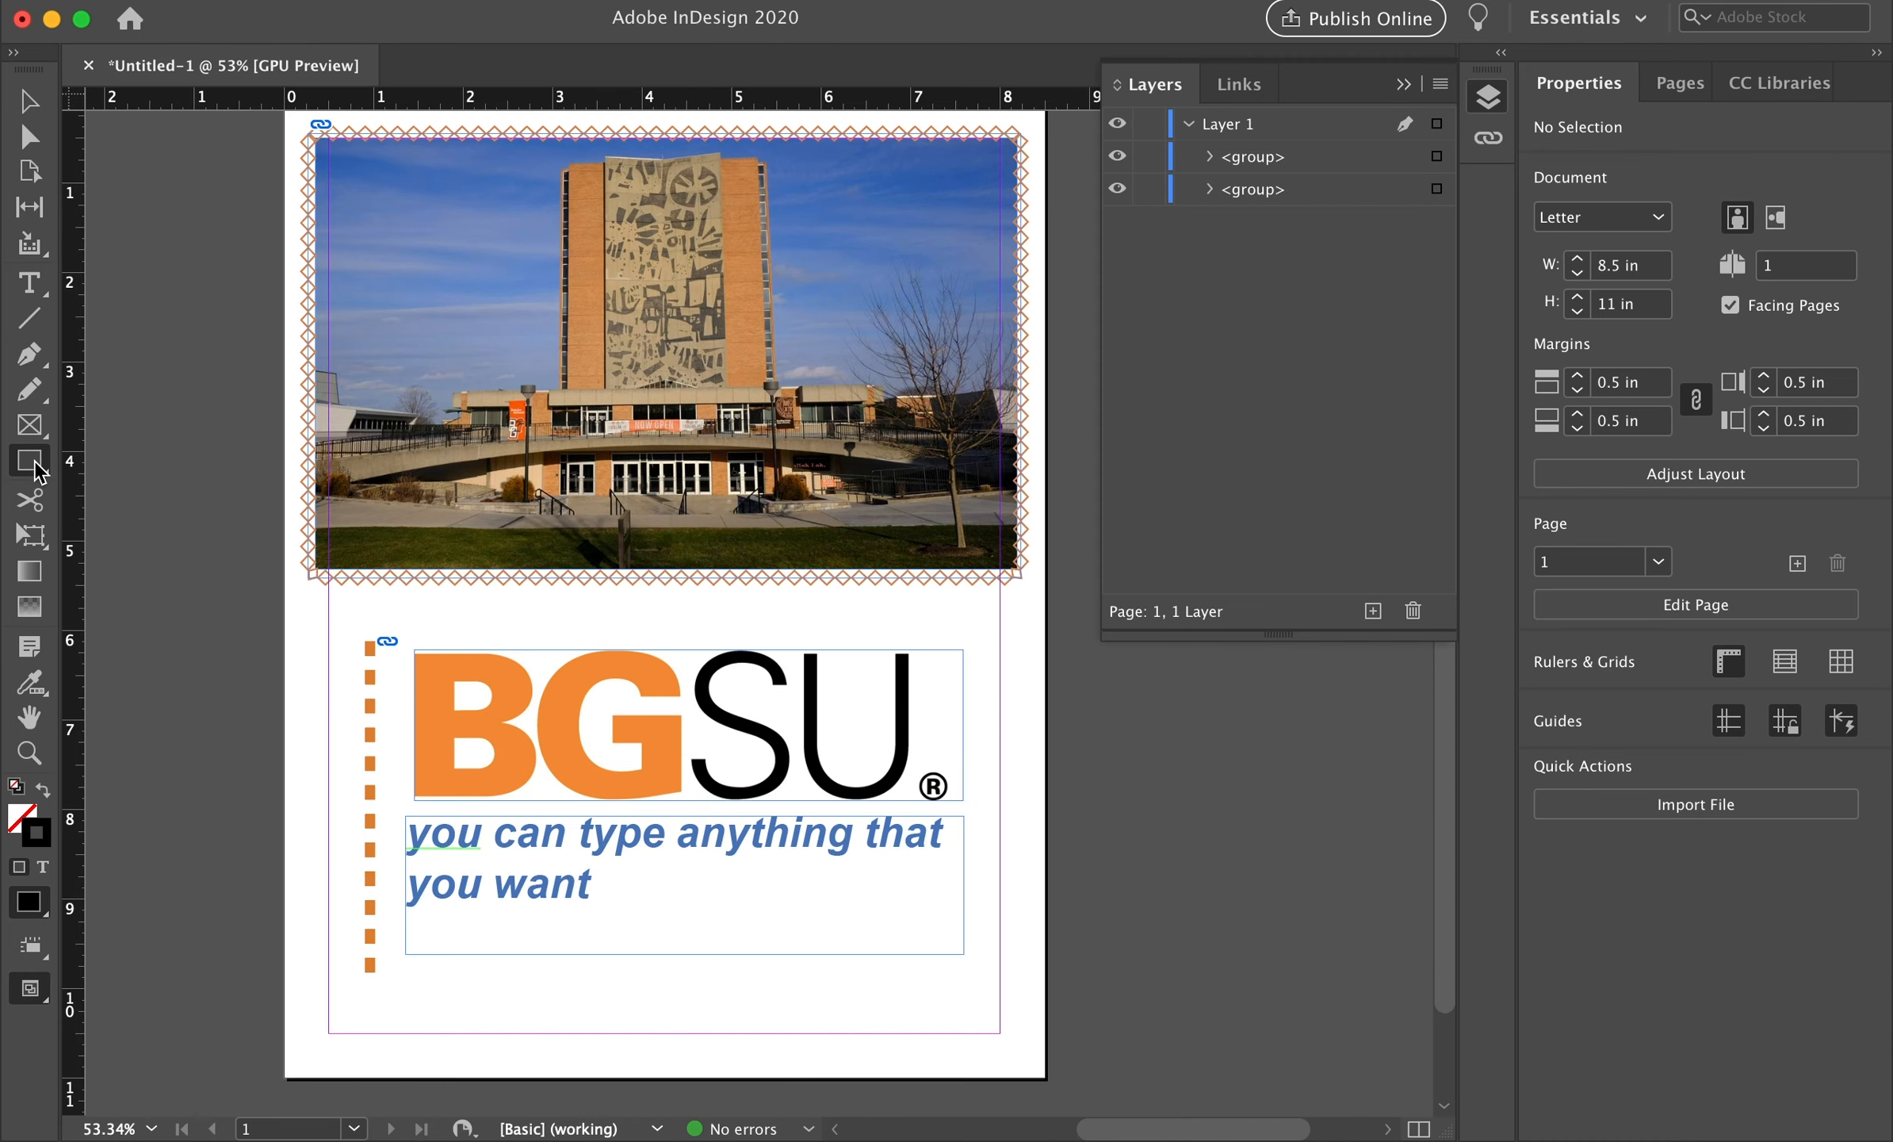
scroll(164, 432, "up", 2)
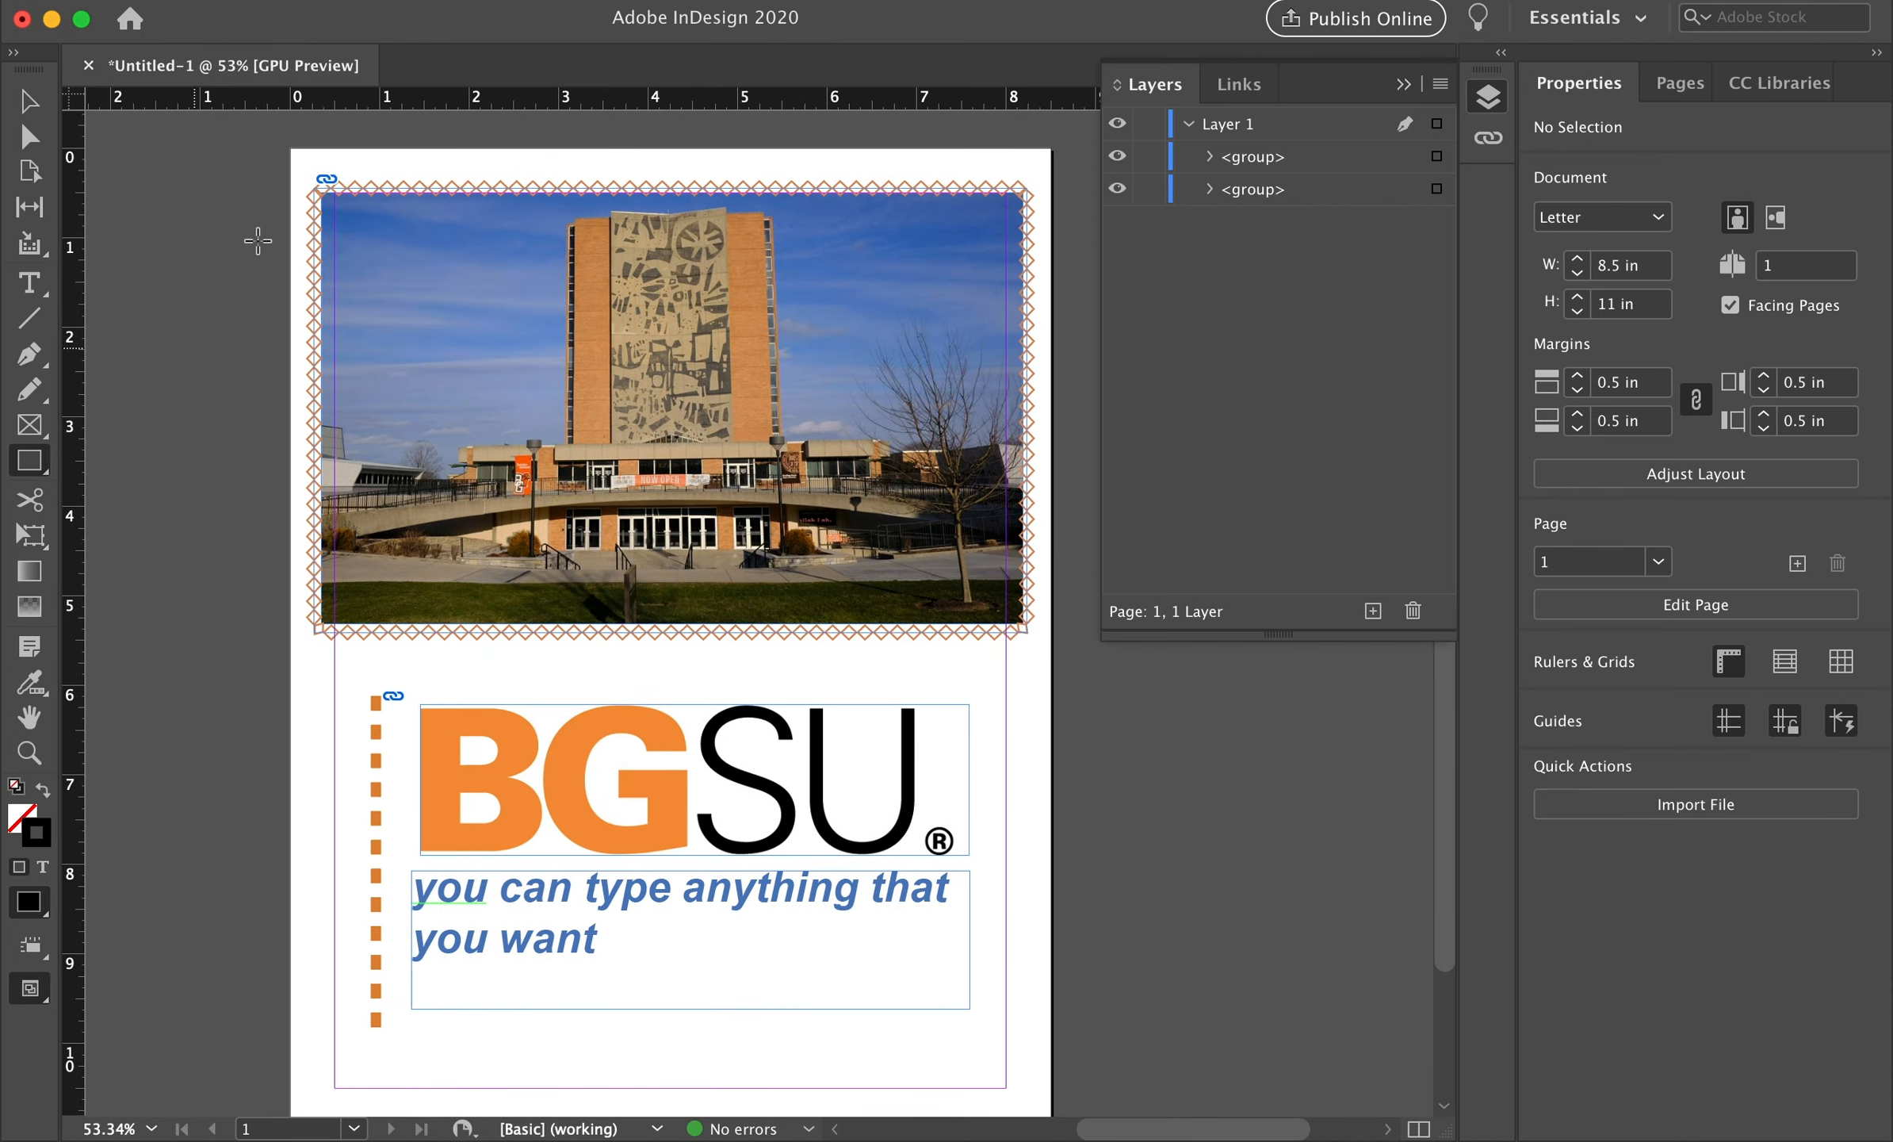
left_click_drag(281, 143, 1070, 991)
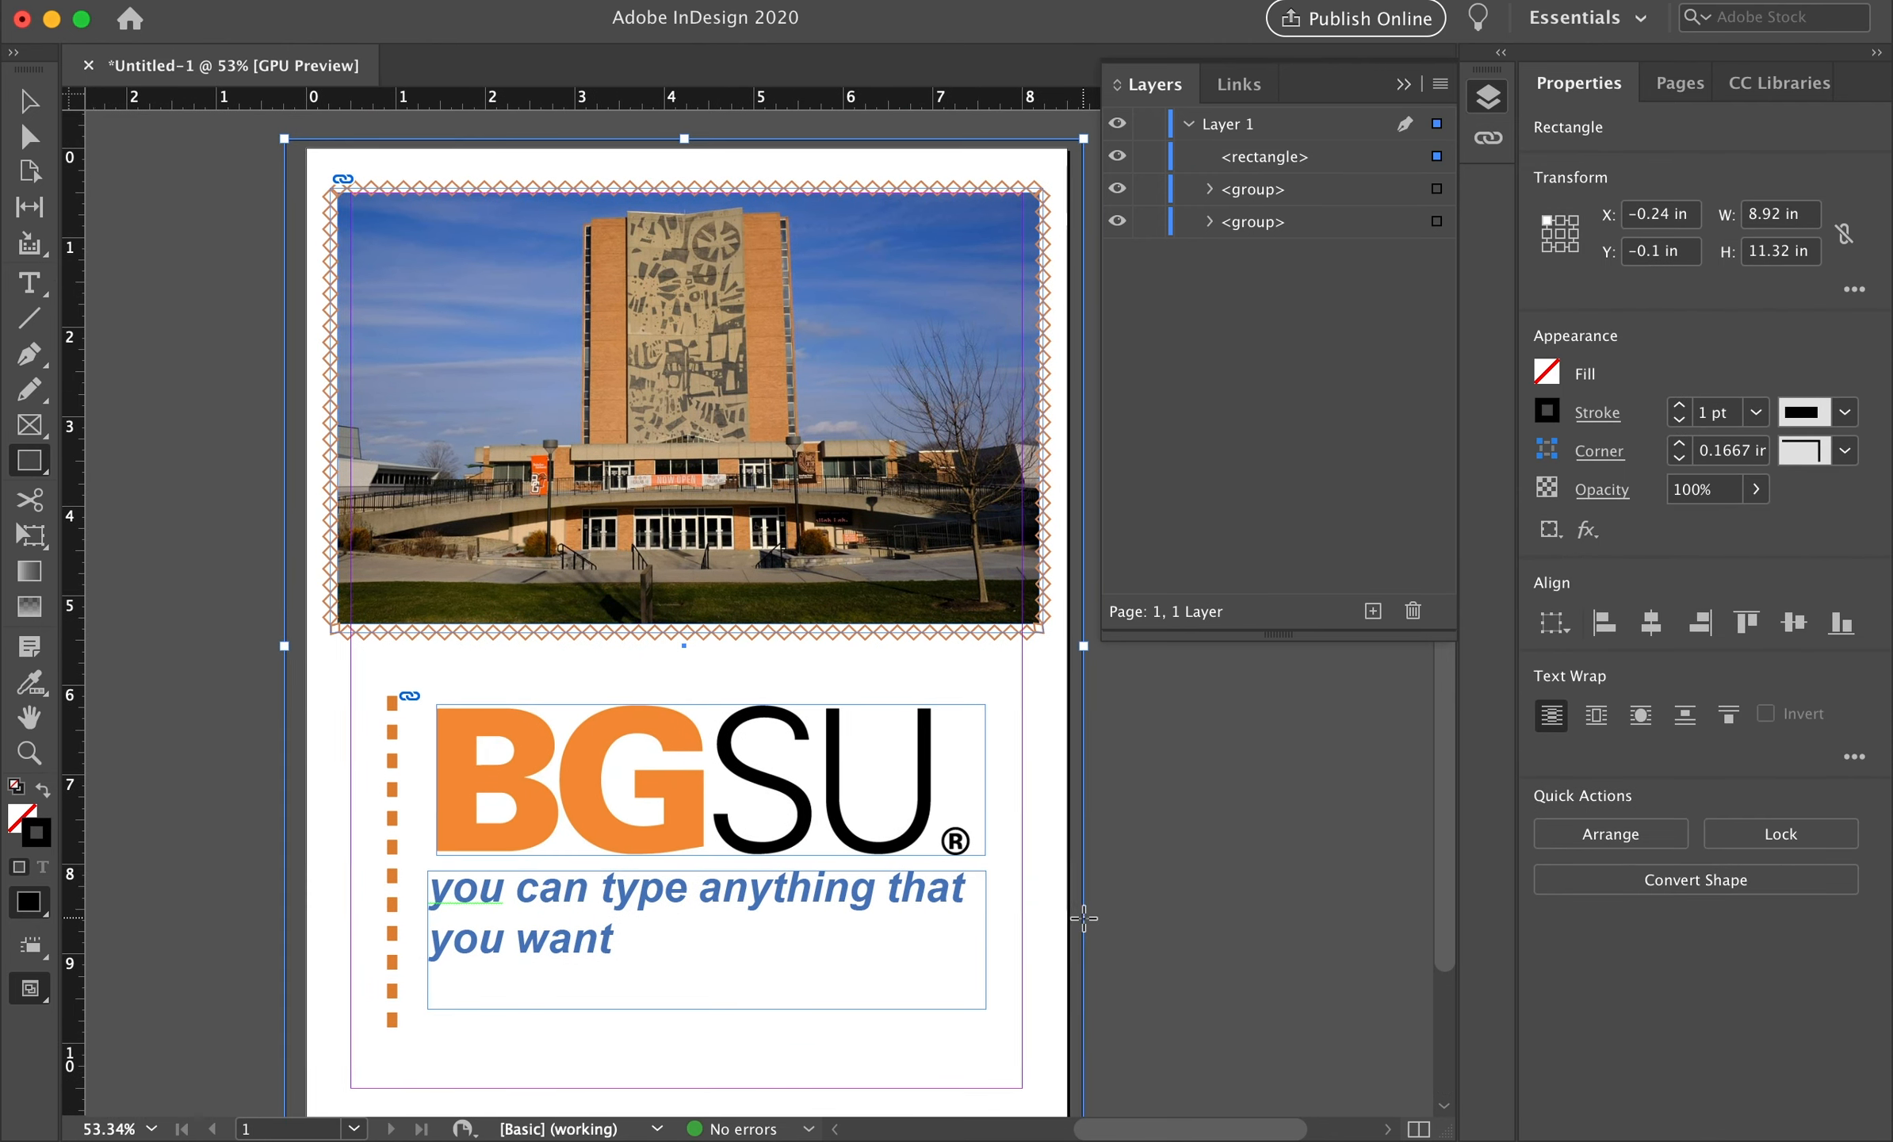
left_click(1541, 420)
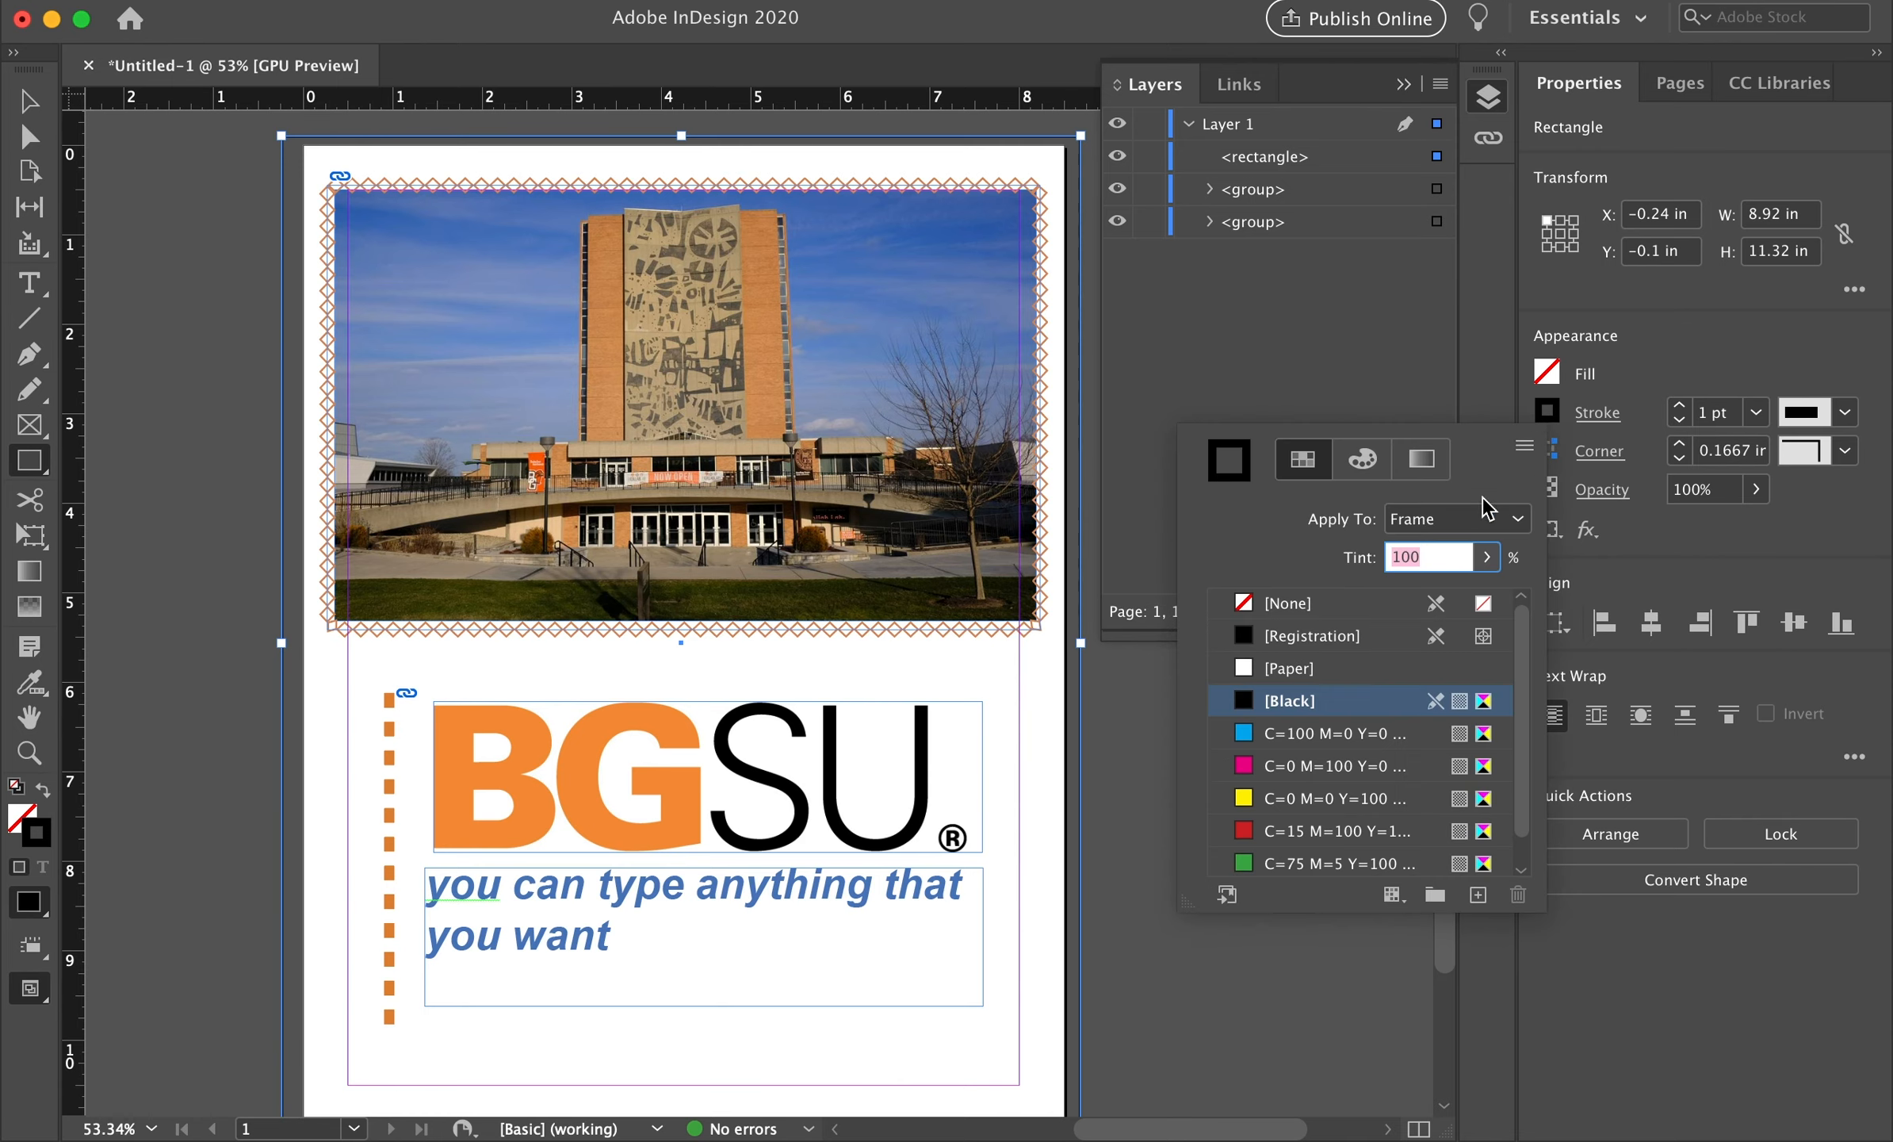
left_click(1293, 605)
Fill the page-covering rectangle with a light pink chosen in the Color Picker
left_click(1552, 383)
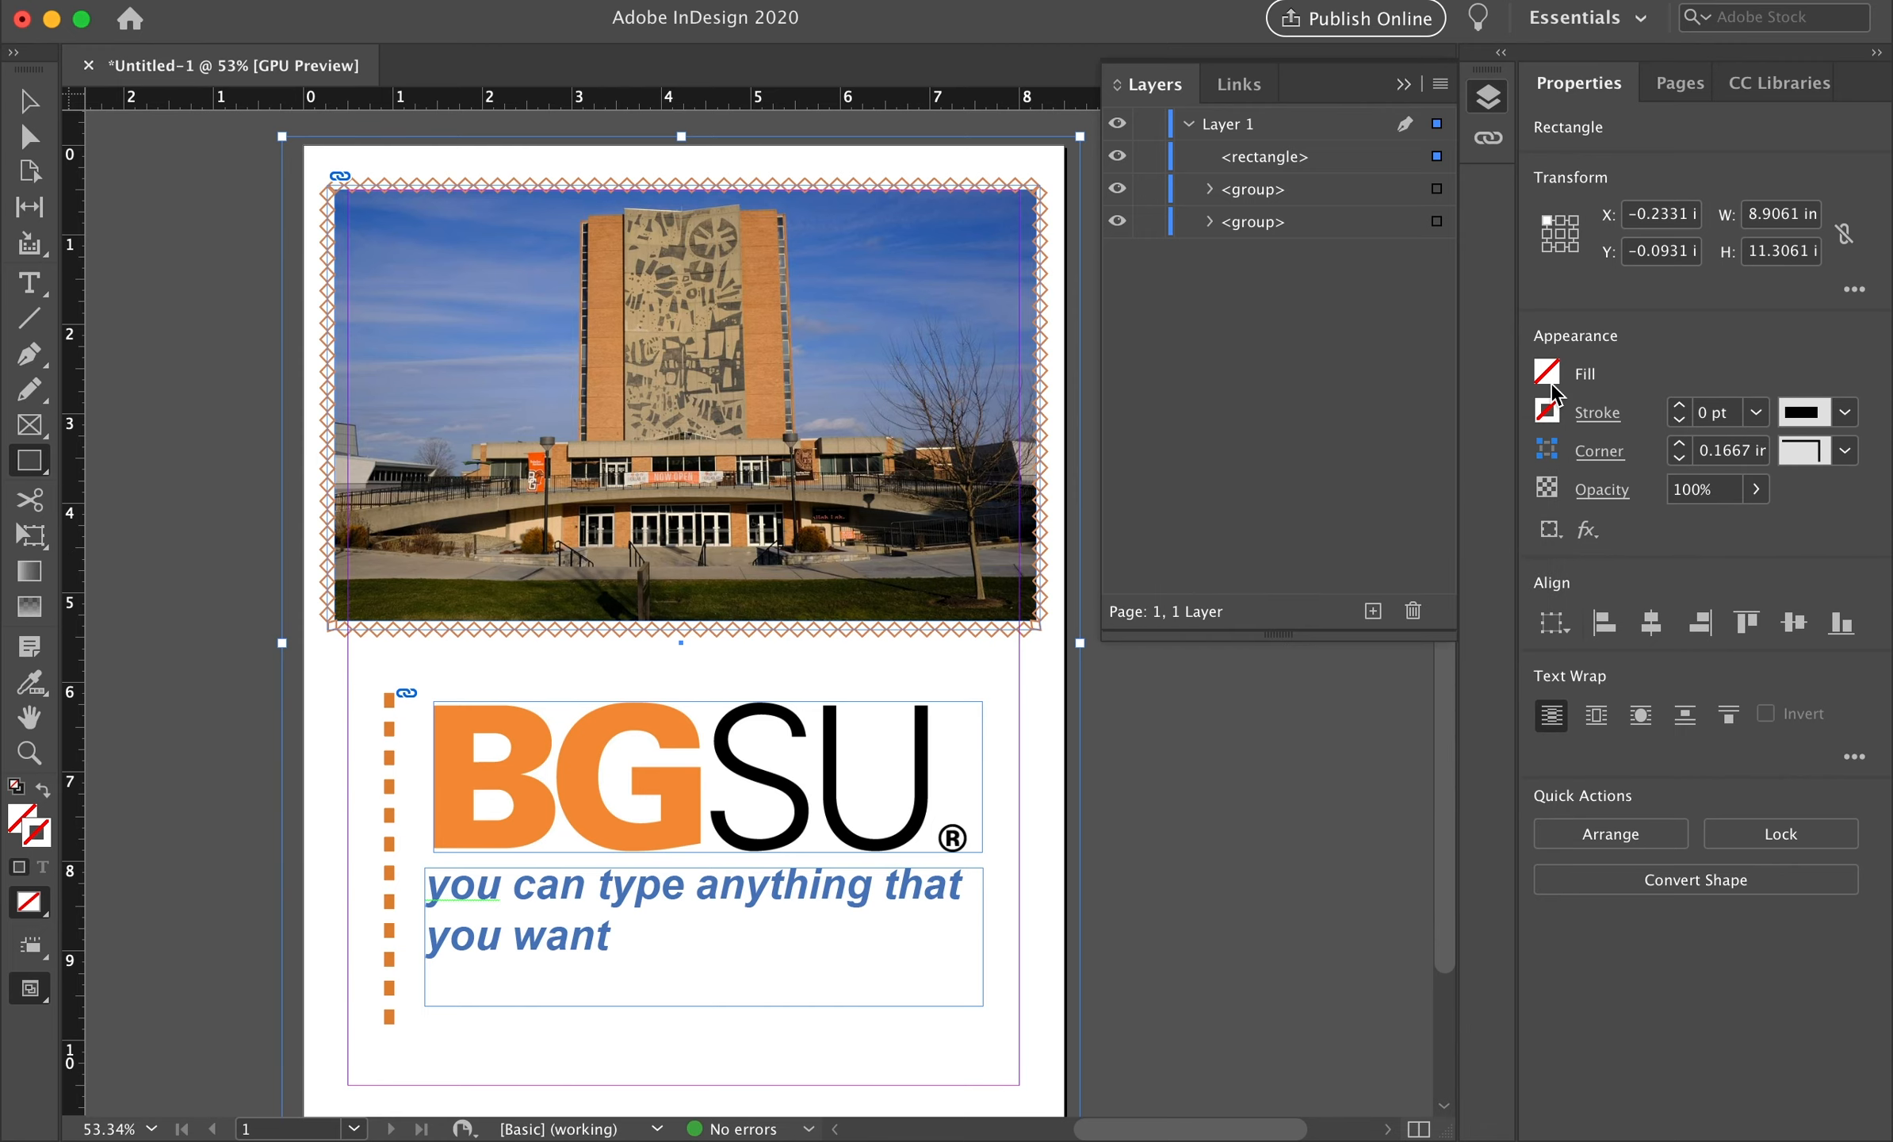
left_click(1544, 384)
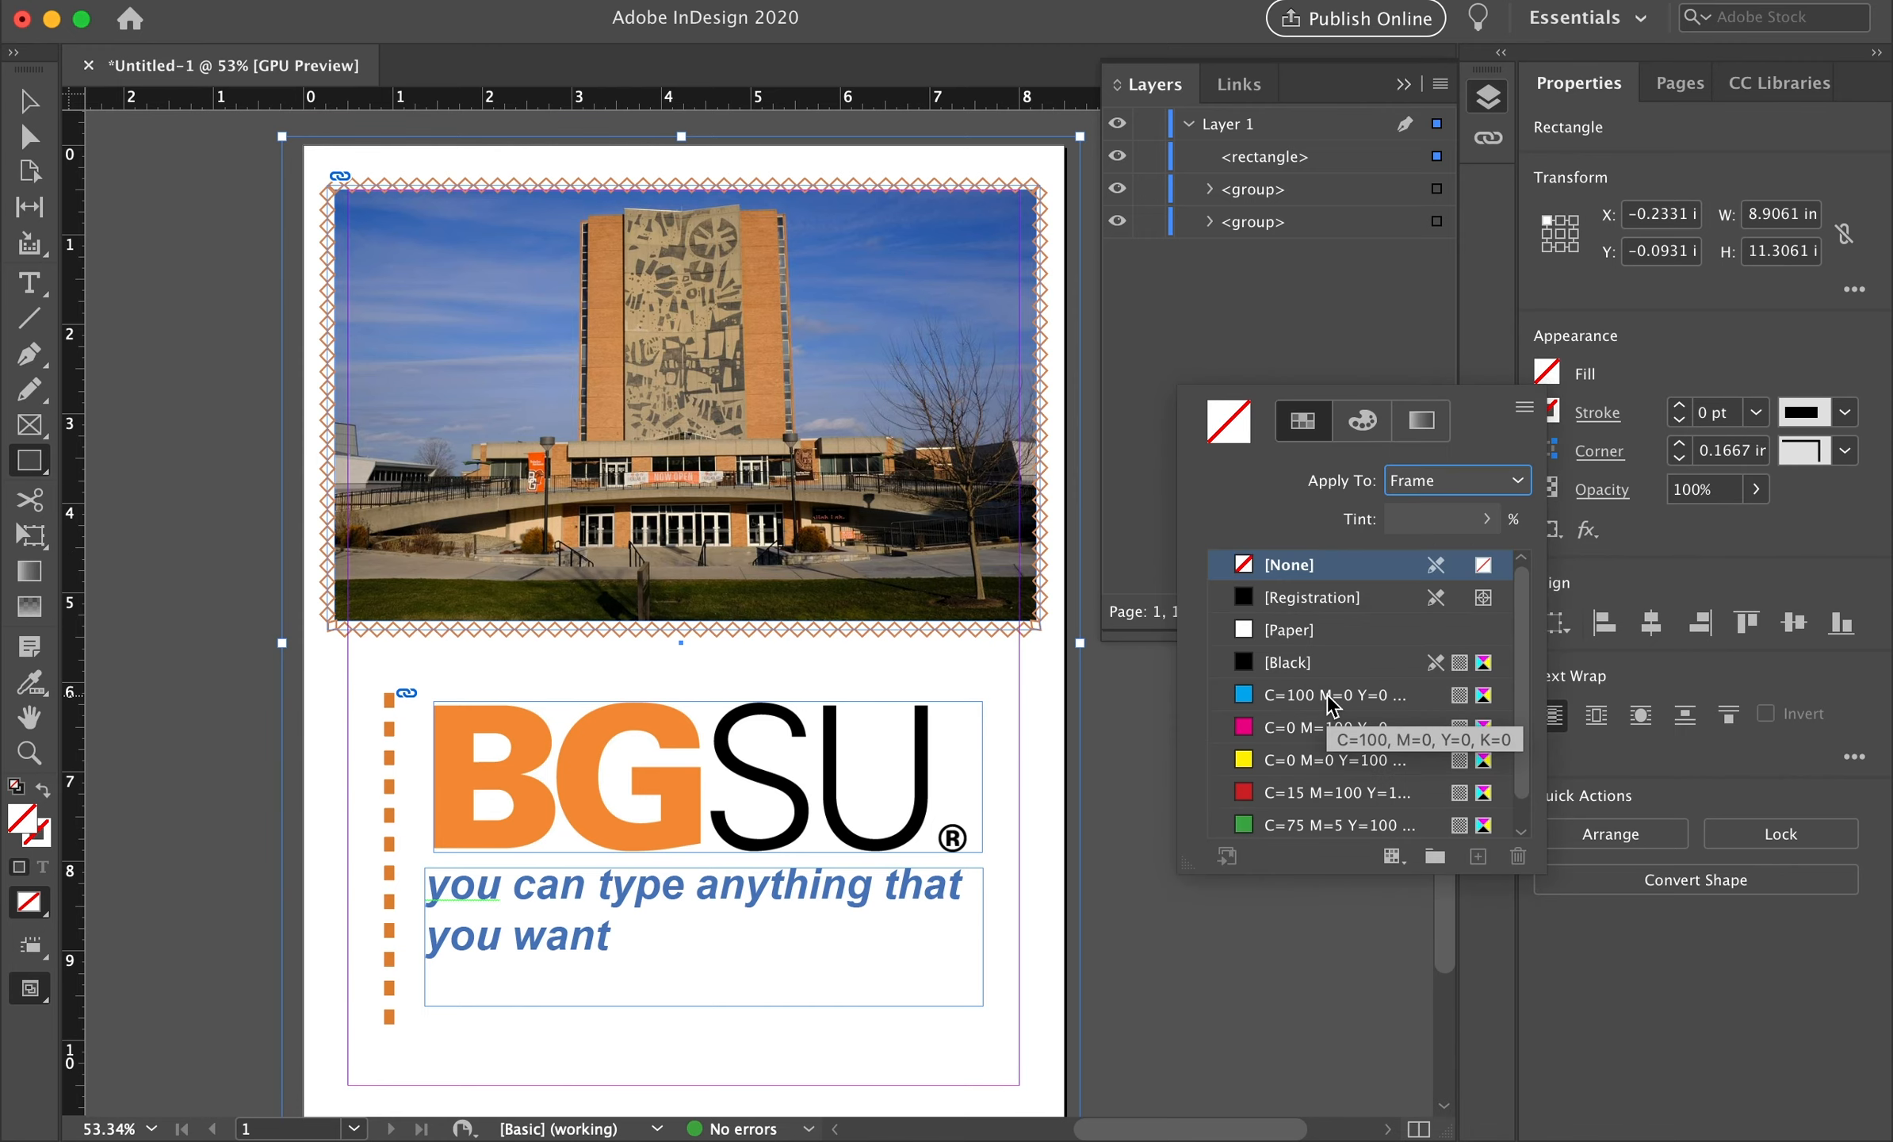
double_click(1233, 428)
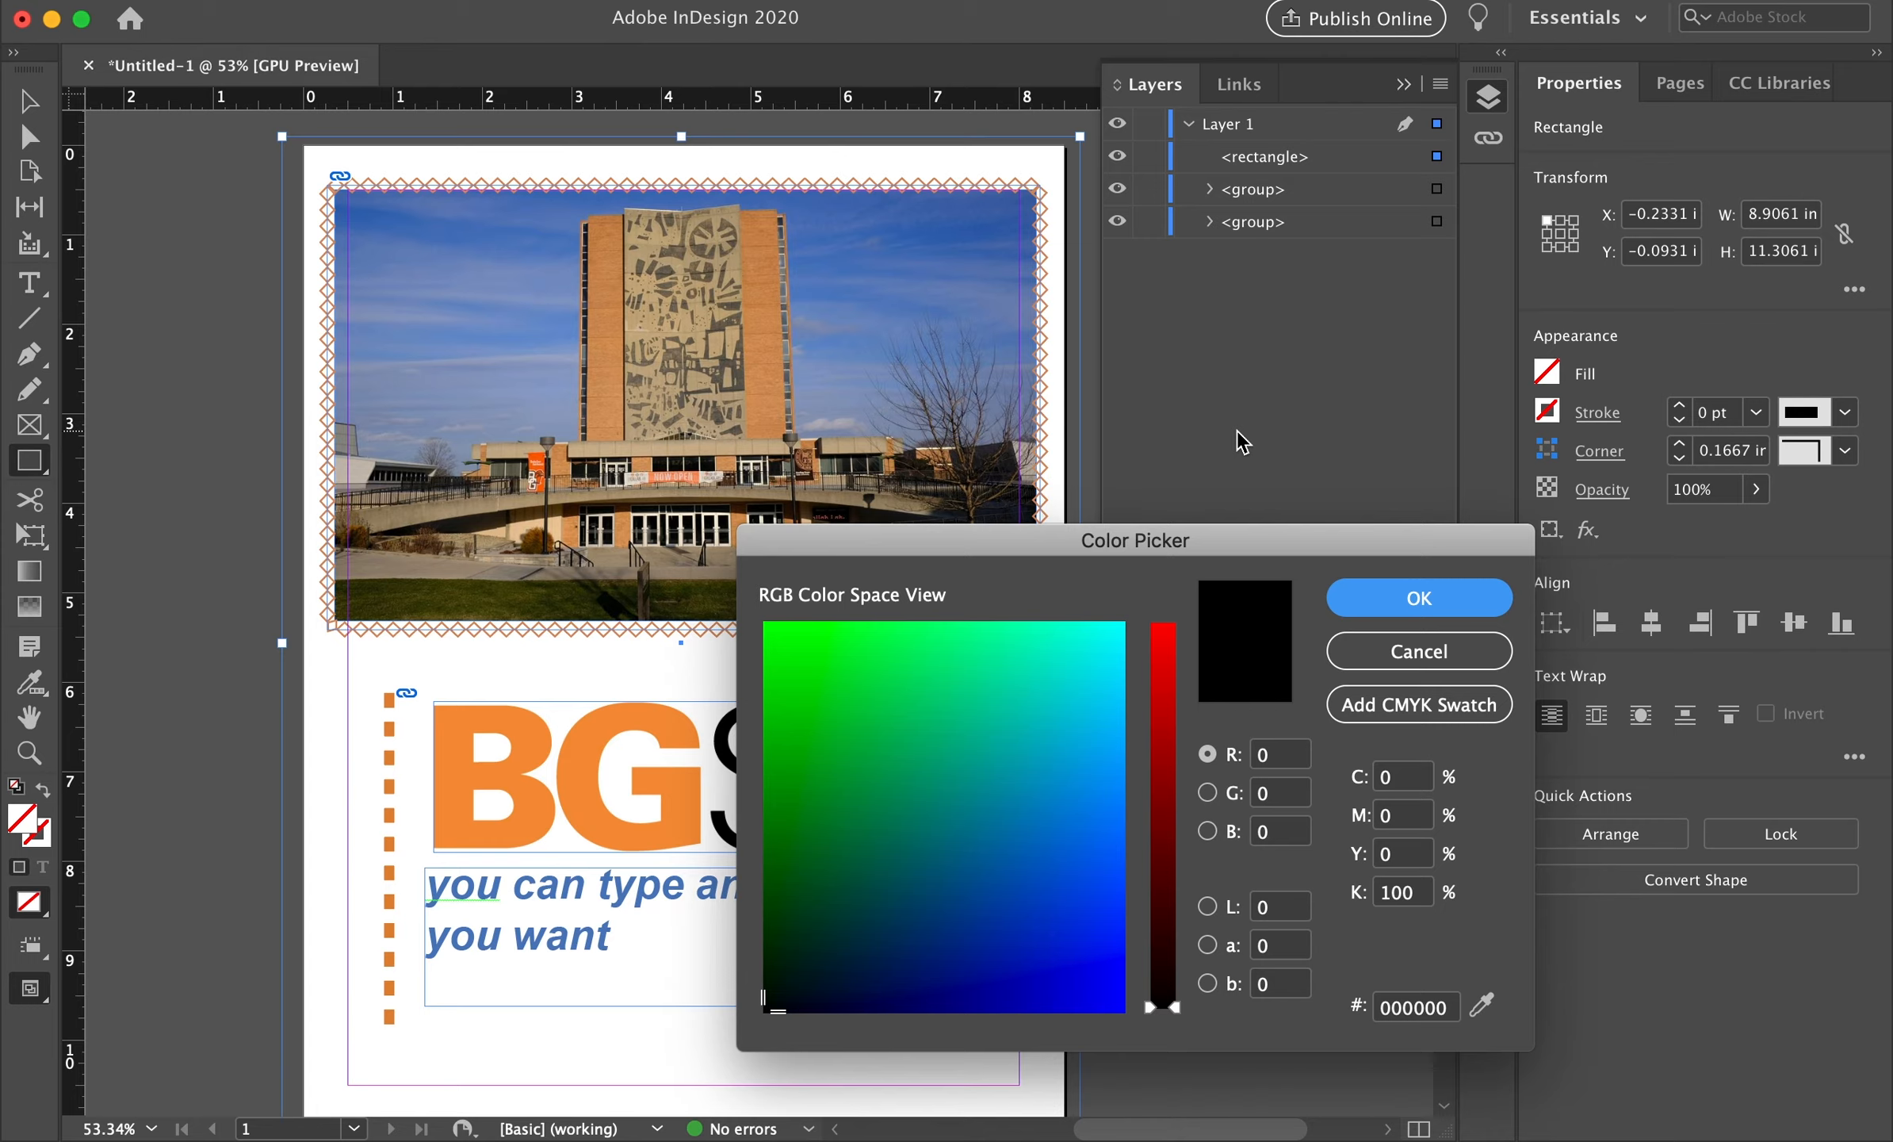
left_click_drag(1102, 761, 1026, 702)
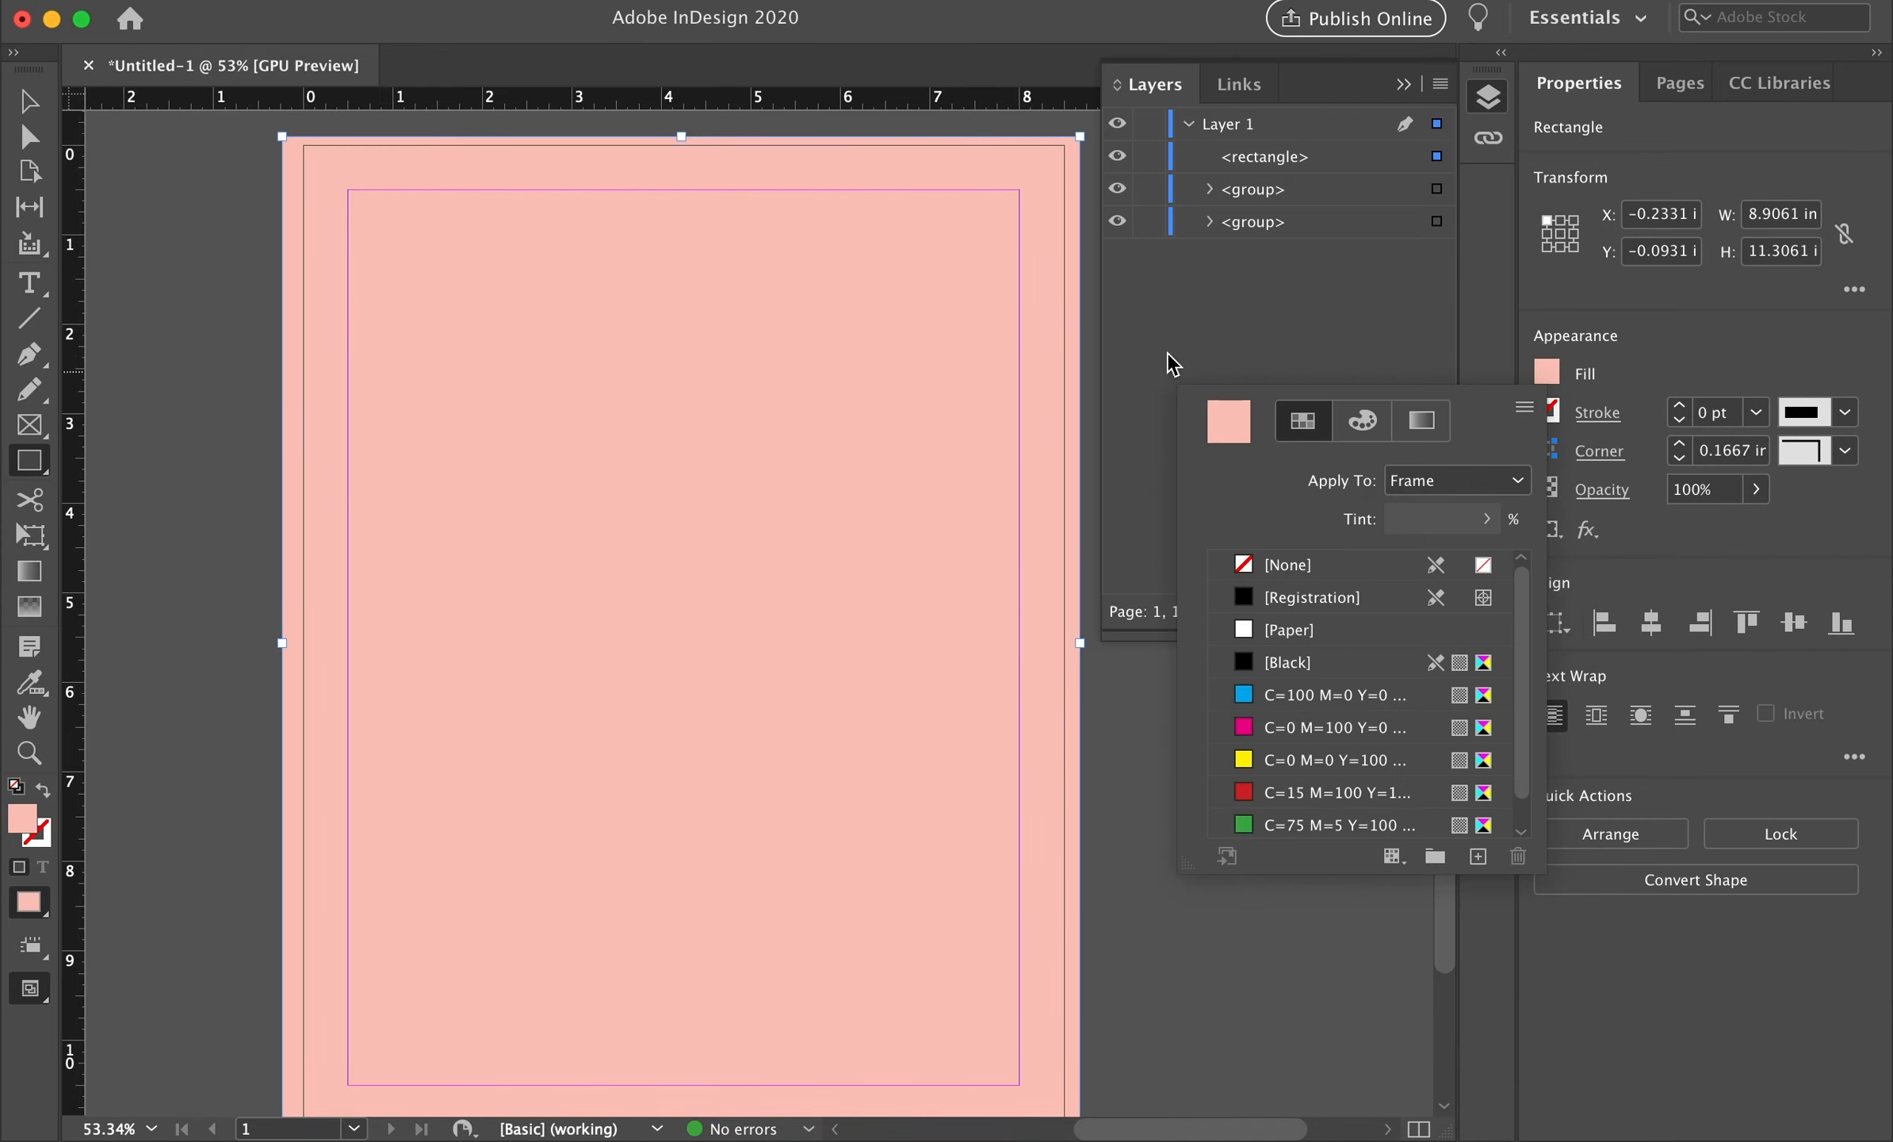
Send the pink rectangle to the back, behind the photo and logo groups, and deselect it
key("v")
left_click(242, 157)
left_click(514, 232)
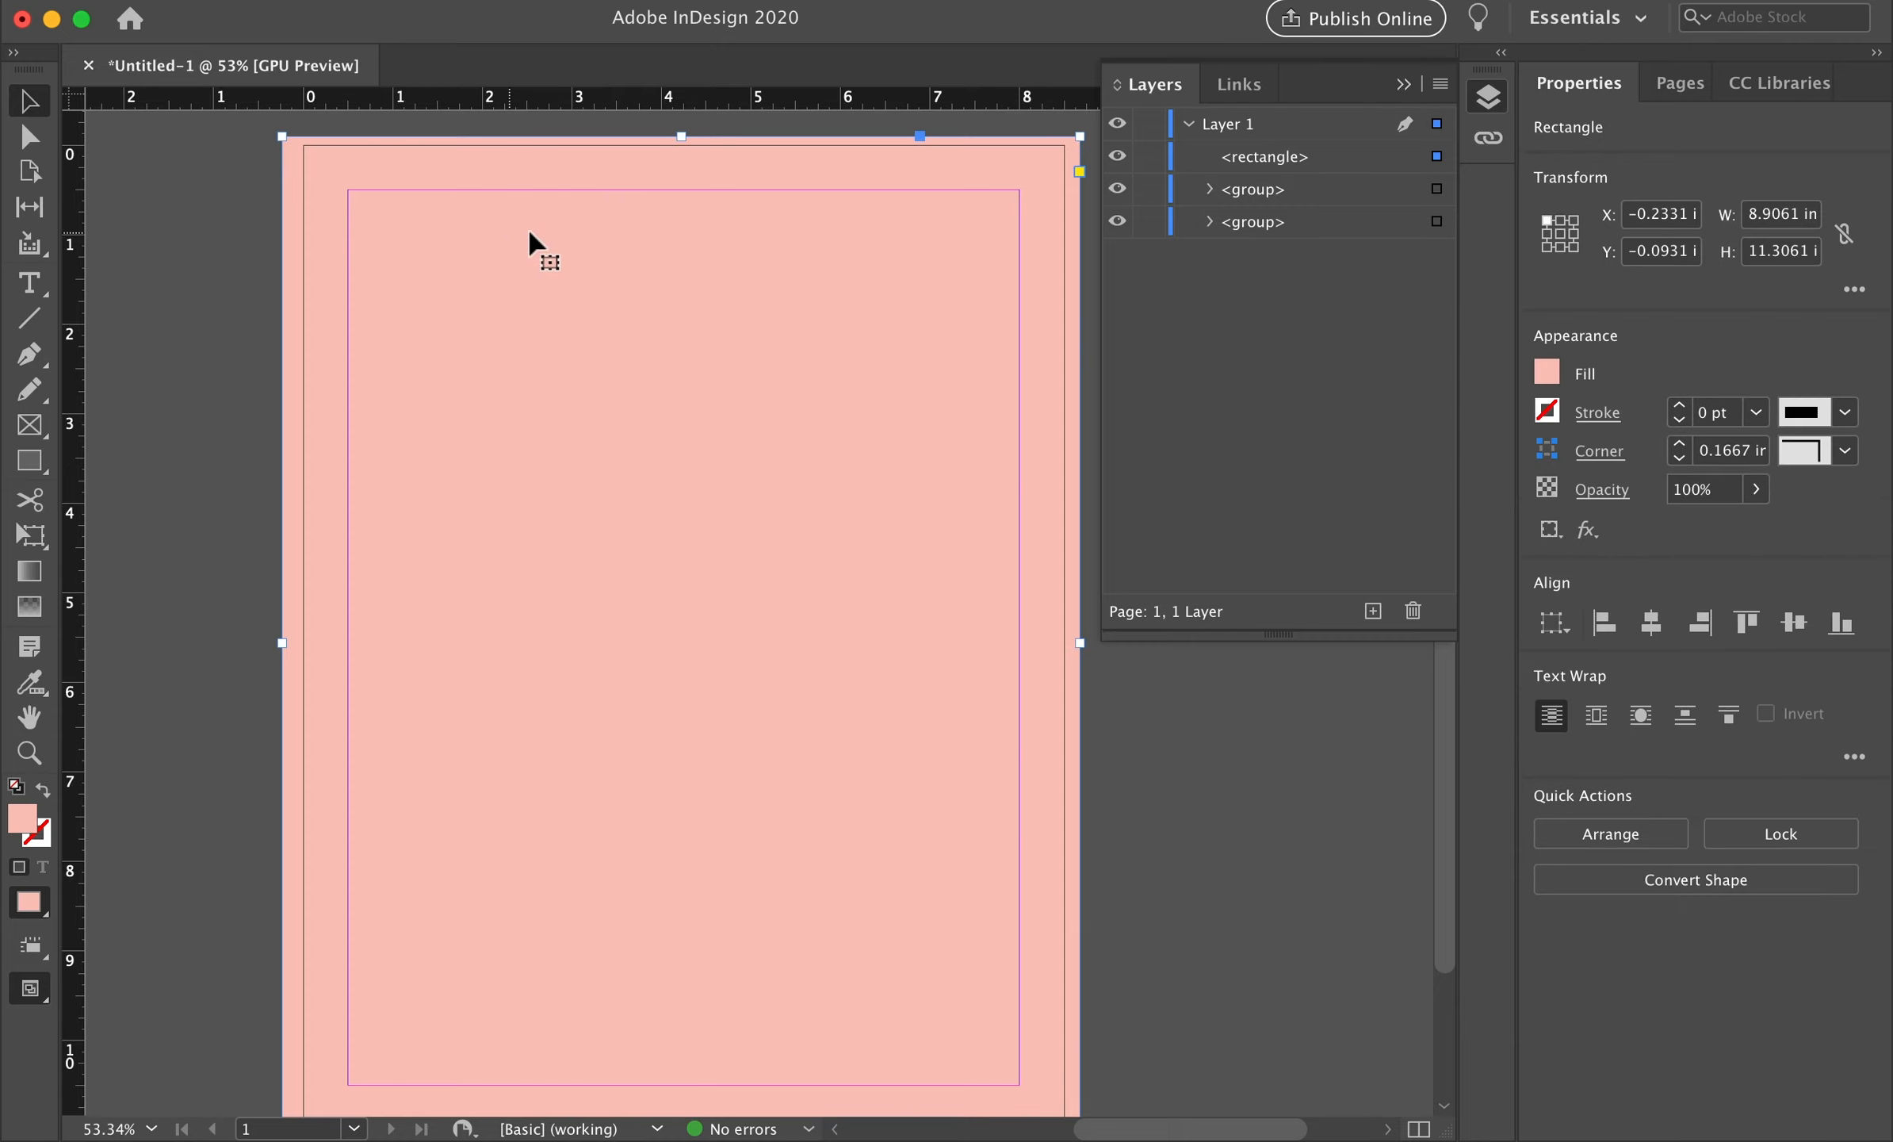
right_click(1041, 196)
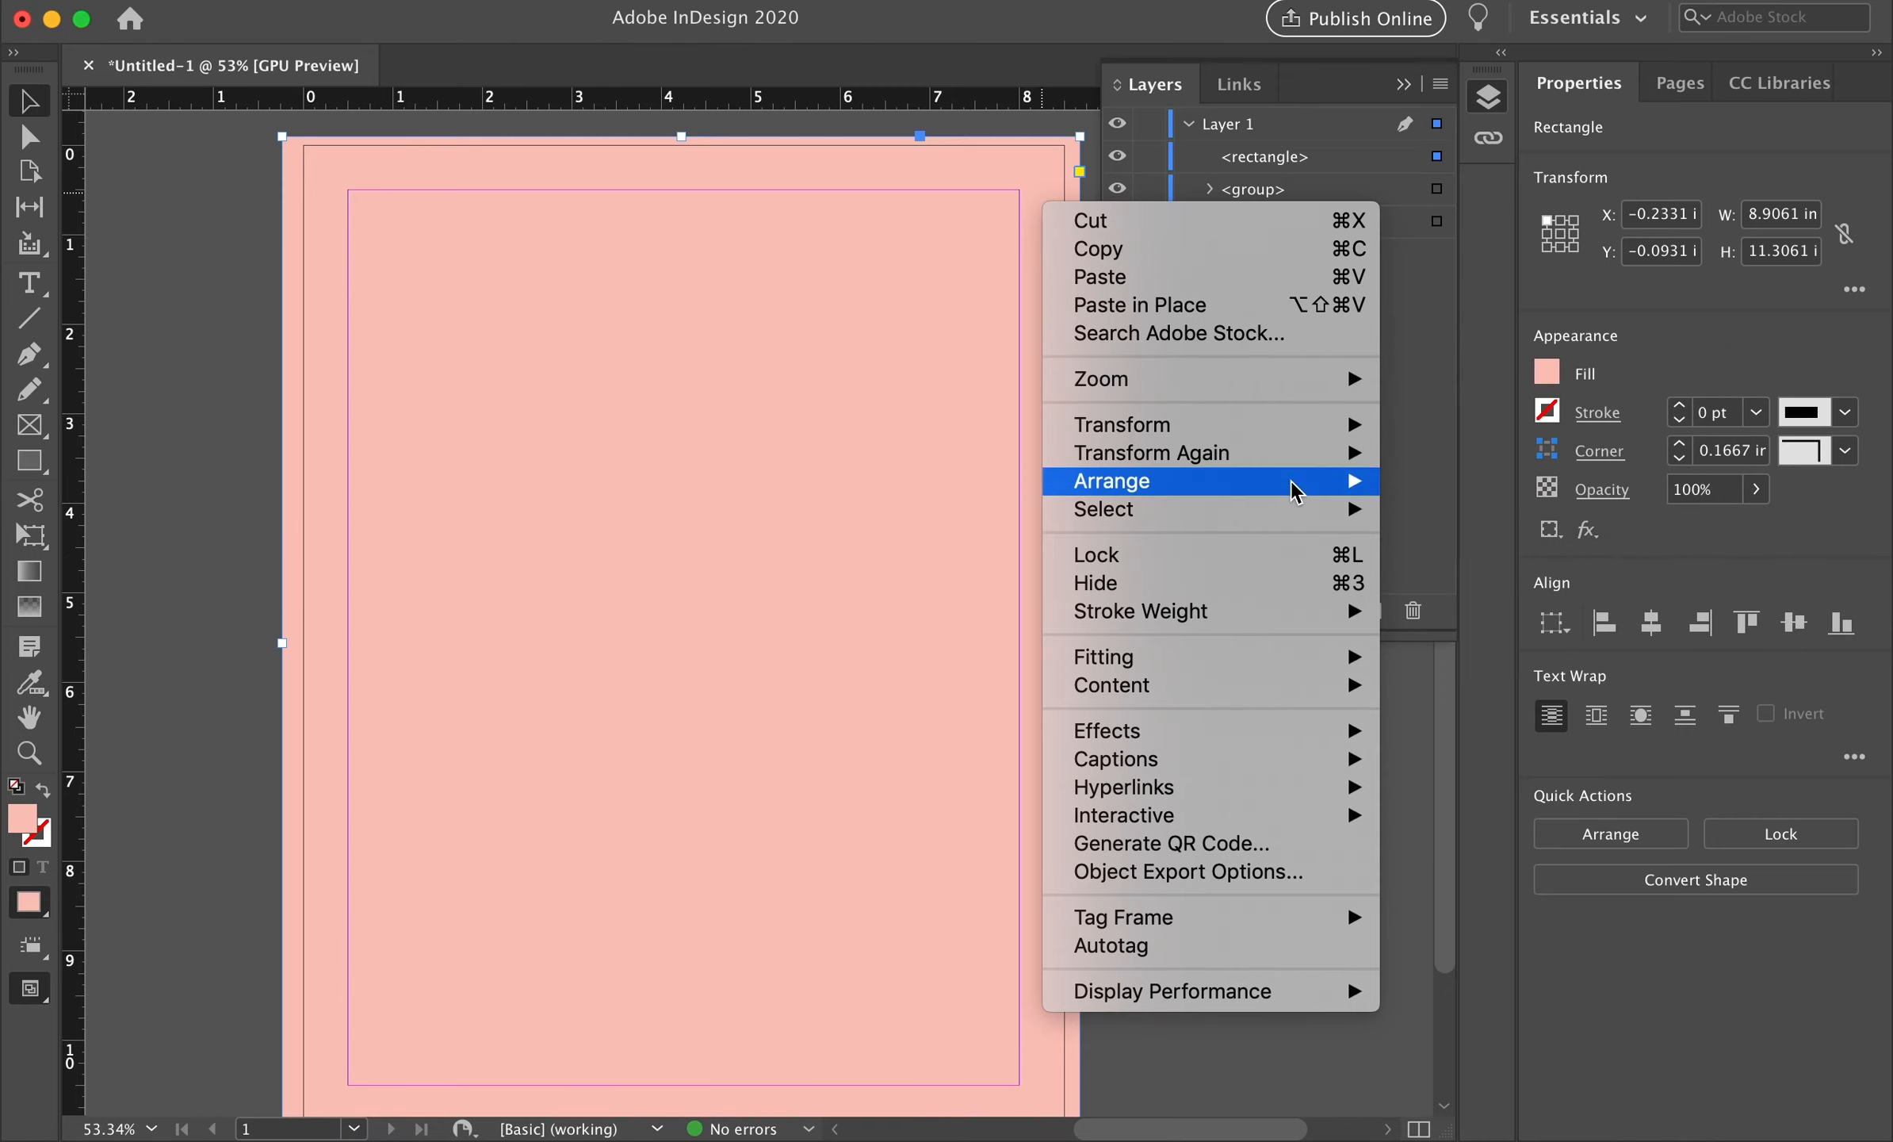
mouse_move(1295, 491)
left_click(1427, 509)
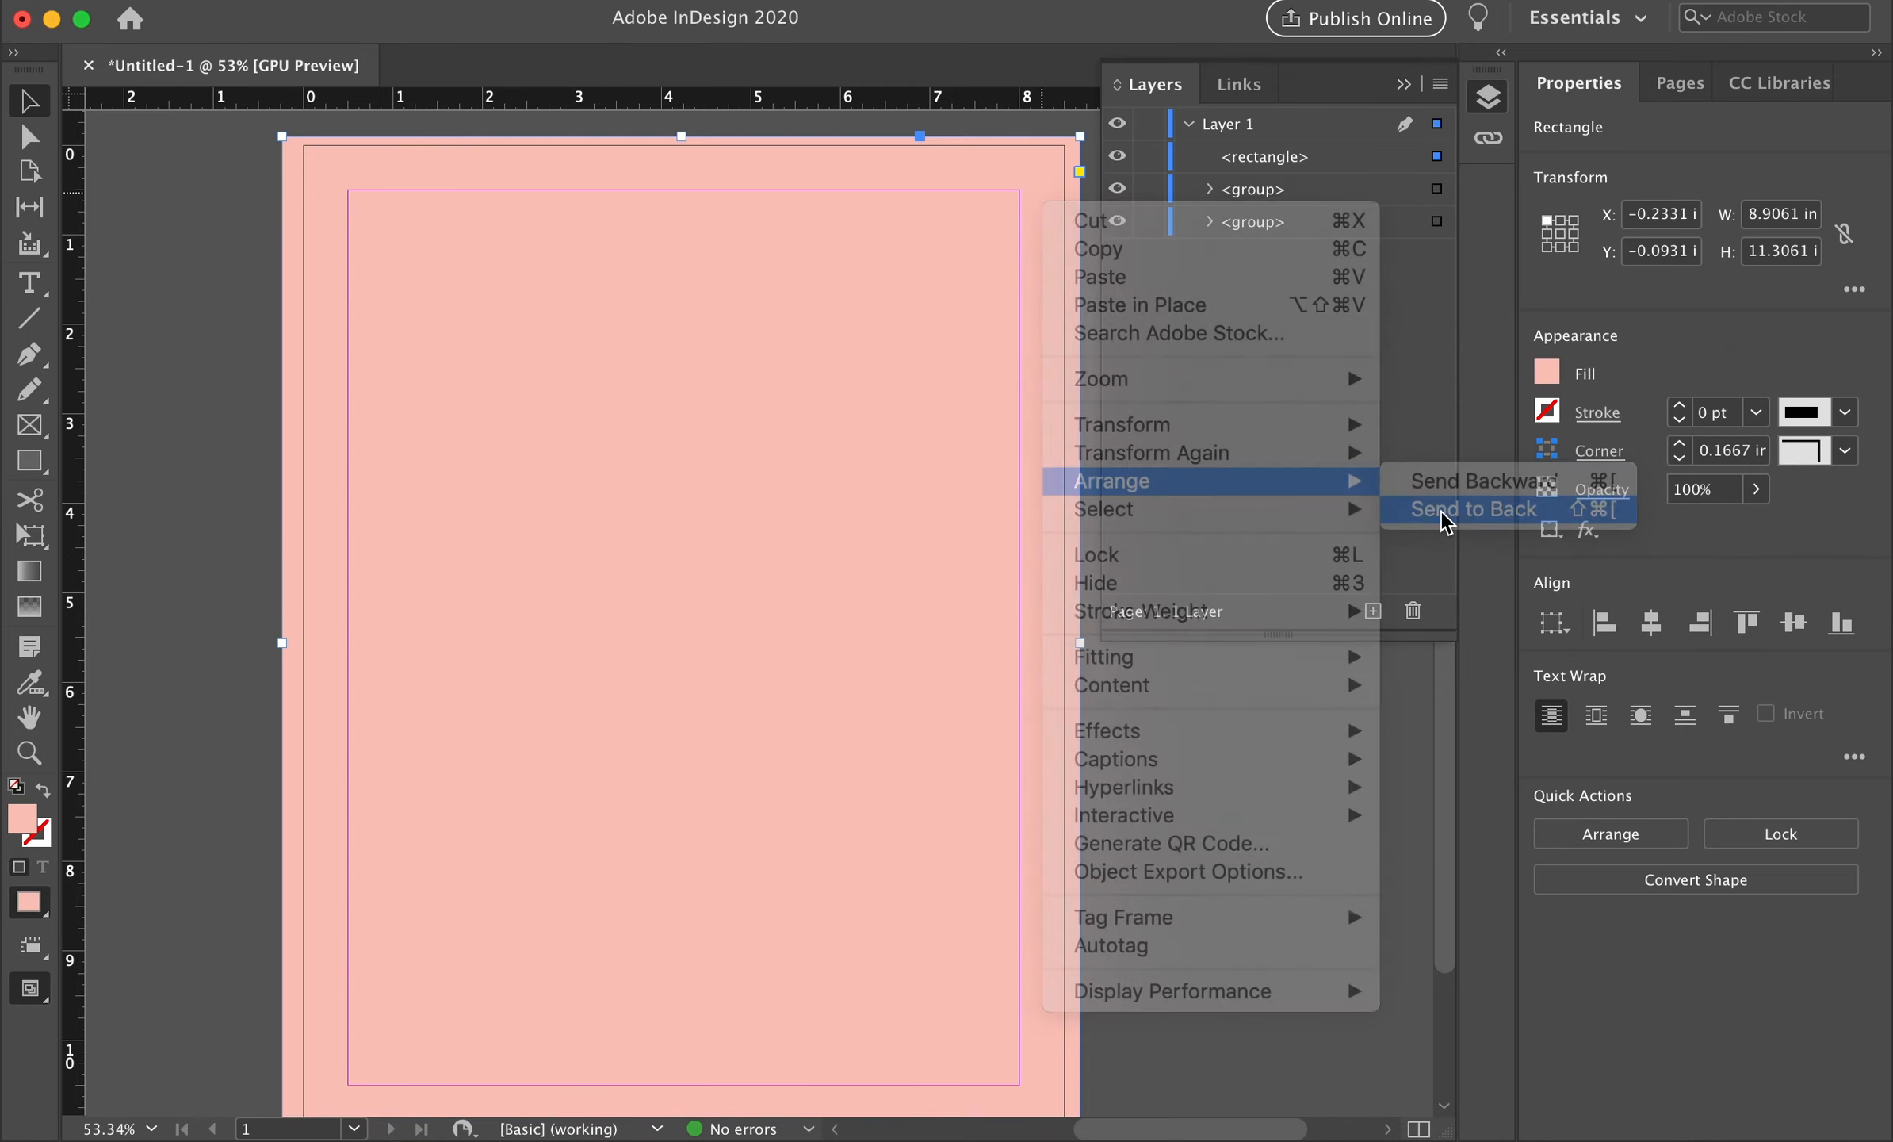
left_click(1352, 737)
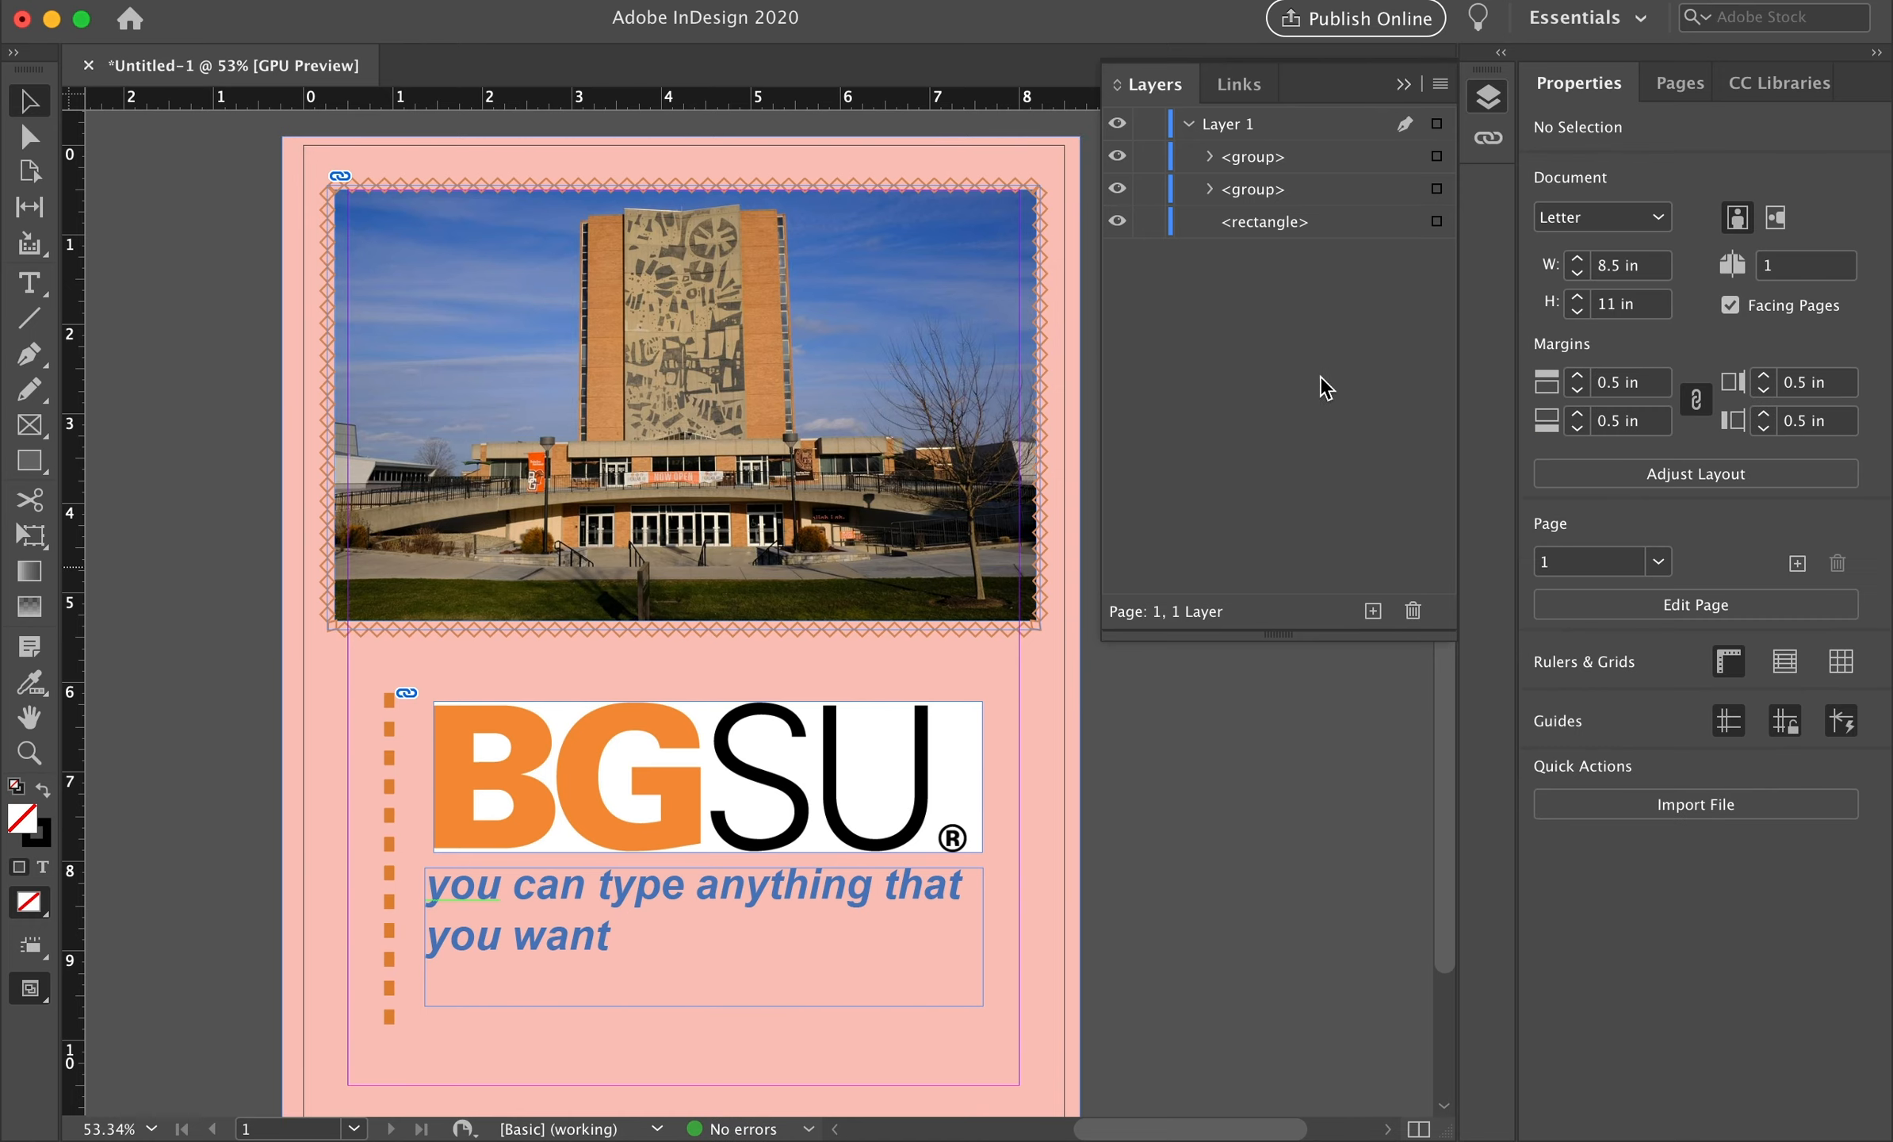
Reorder the rectangle above both groups in the layer stack, and return it to the bottom
left_click(1266, 224)
left_click_drag(1291, 234, 1276, 159)
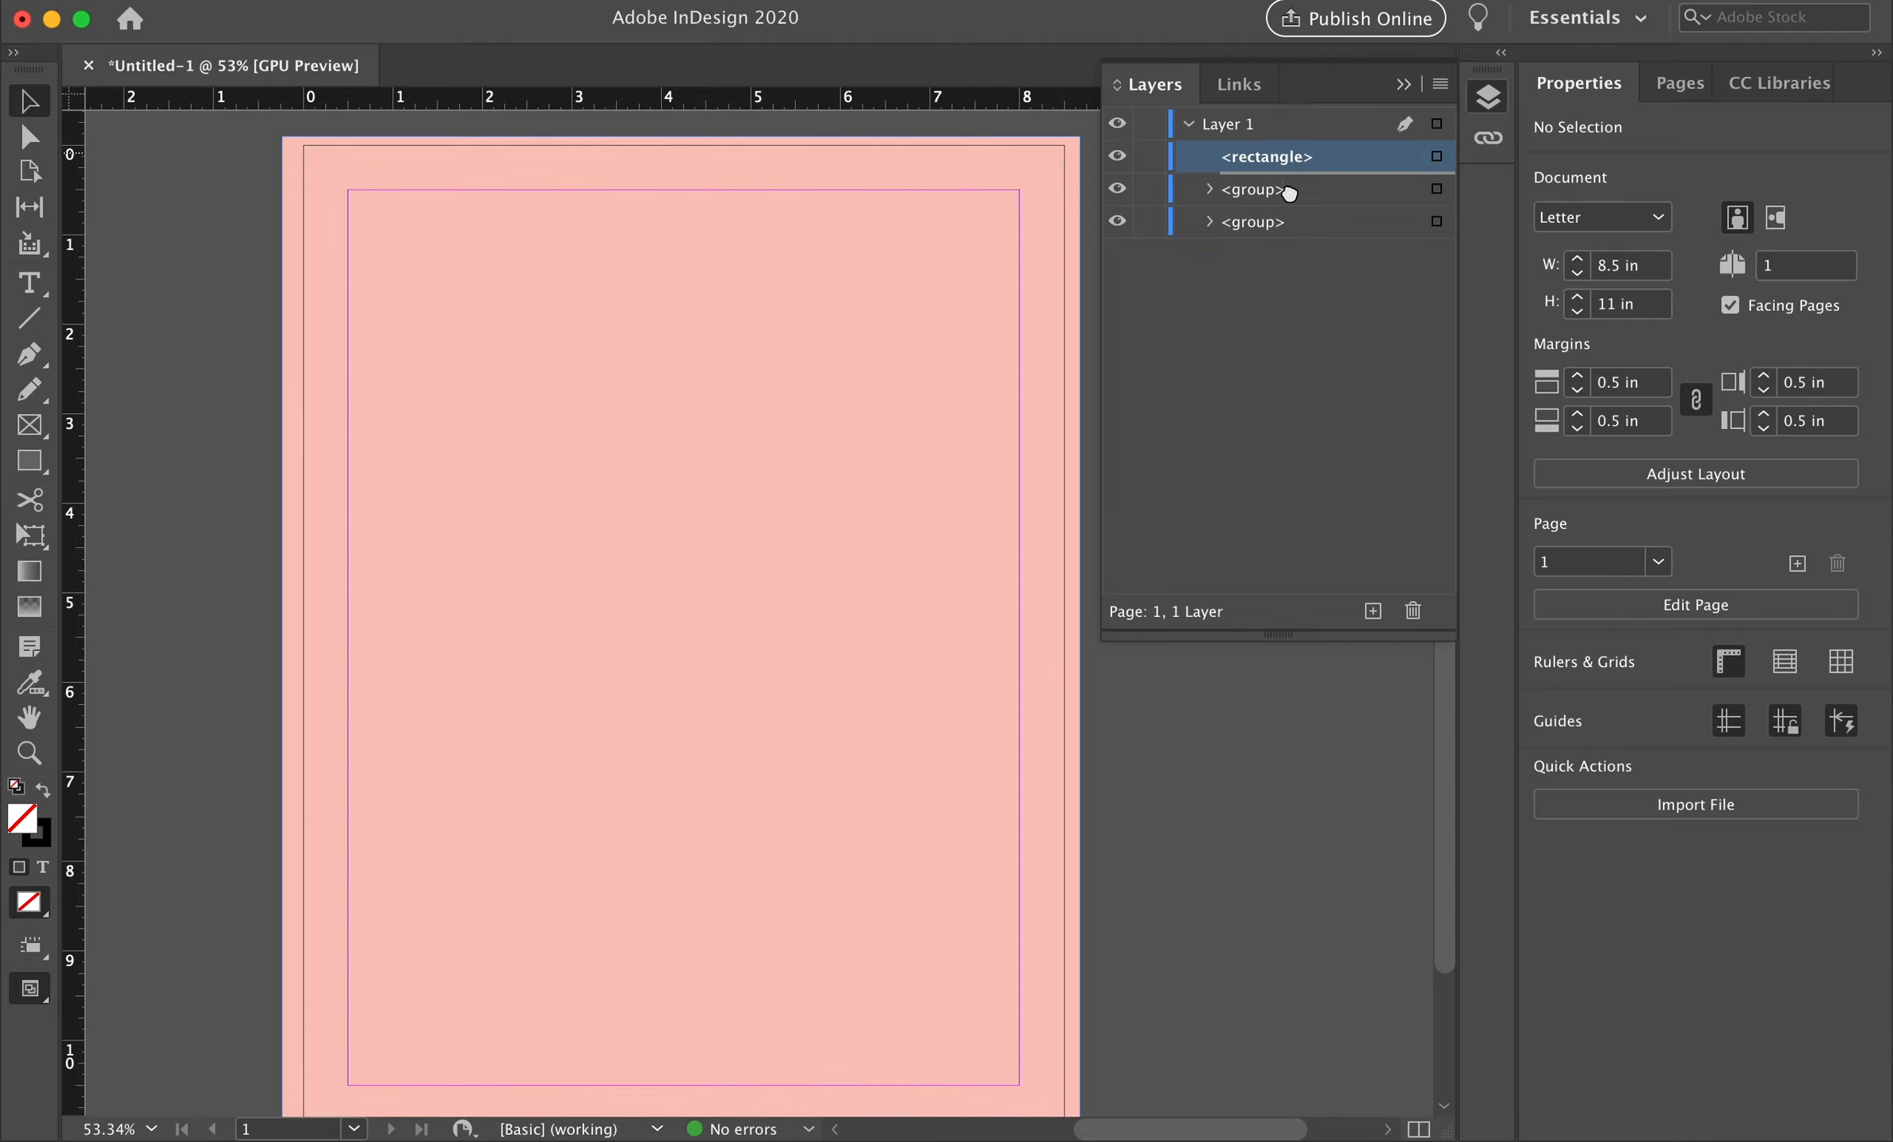
left_click(1290, 243)
left_click_drag(1289, 156, 1287, 230)
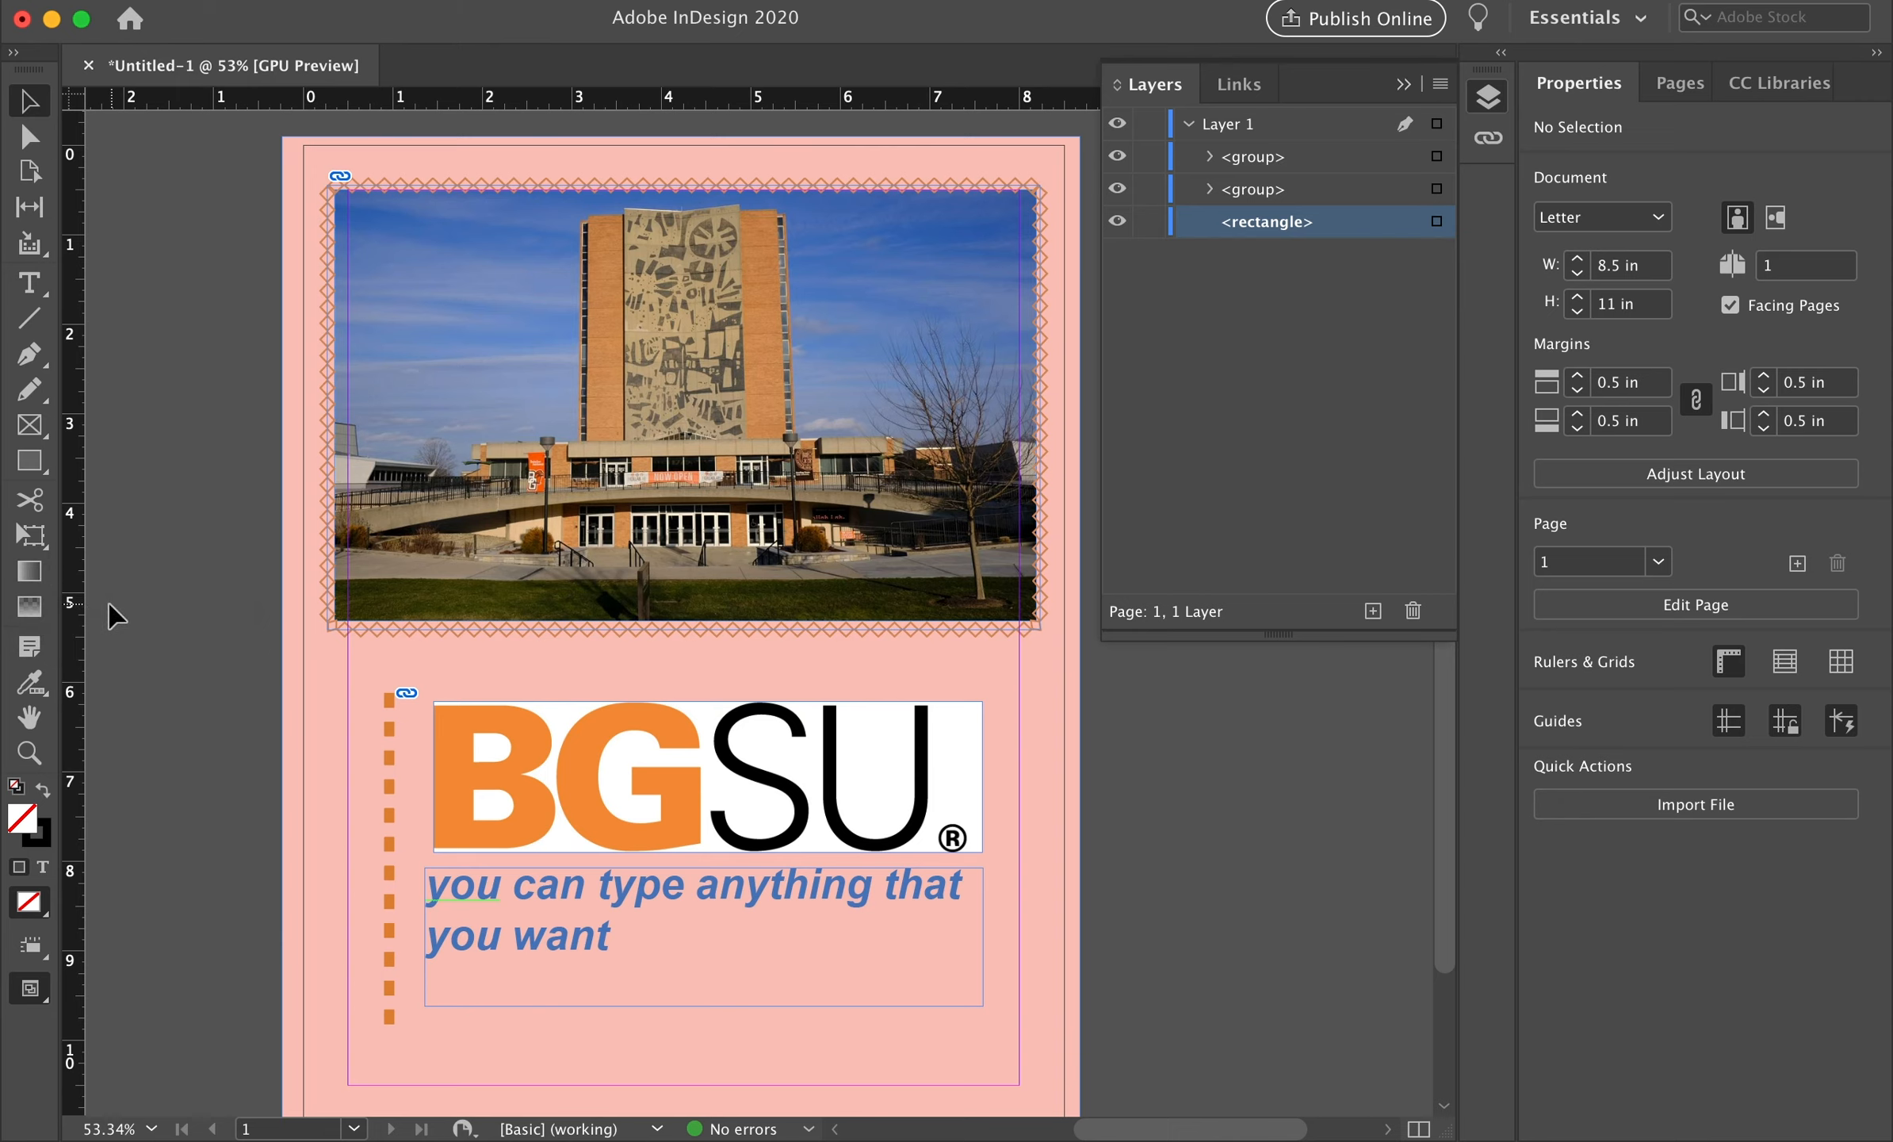
Apply a vertical black-to-white gradient to the background rectangle, running from the lower margin up to the upper margin
left_click(31, 585)
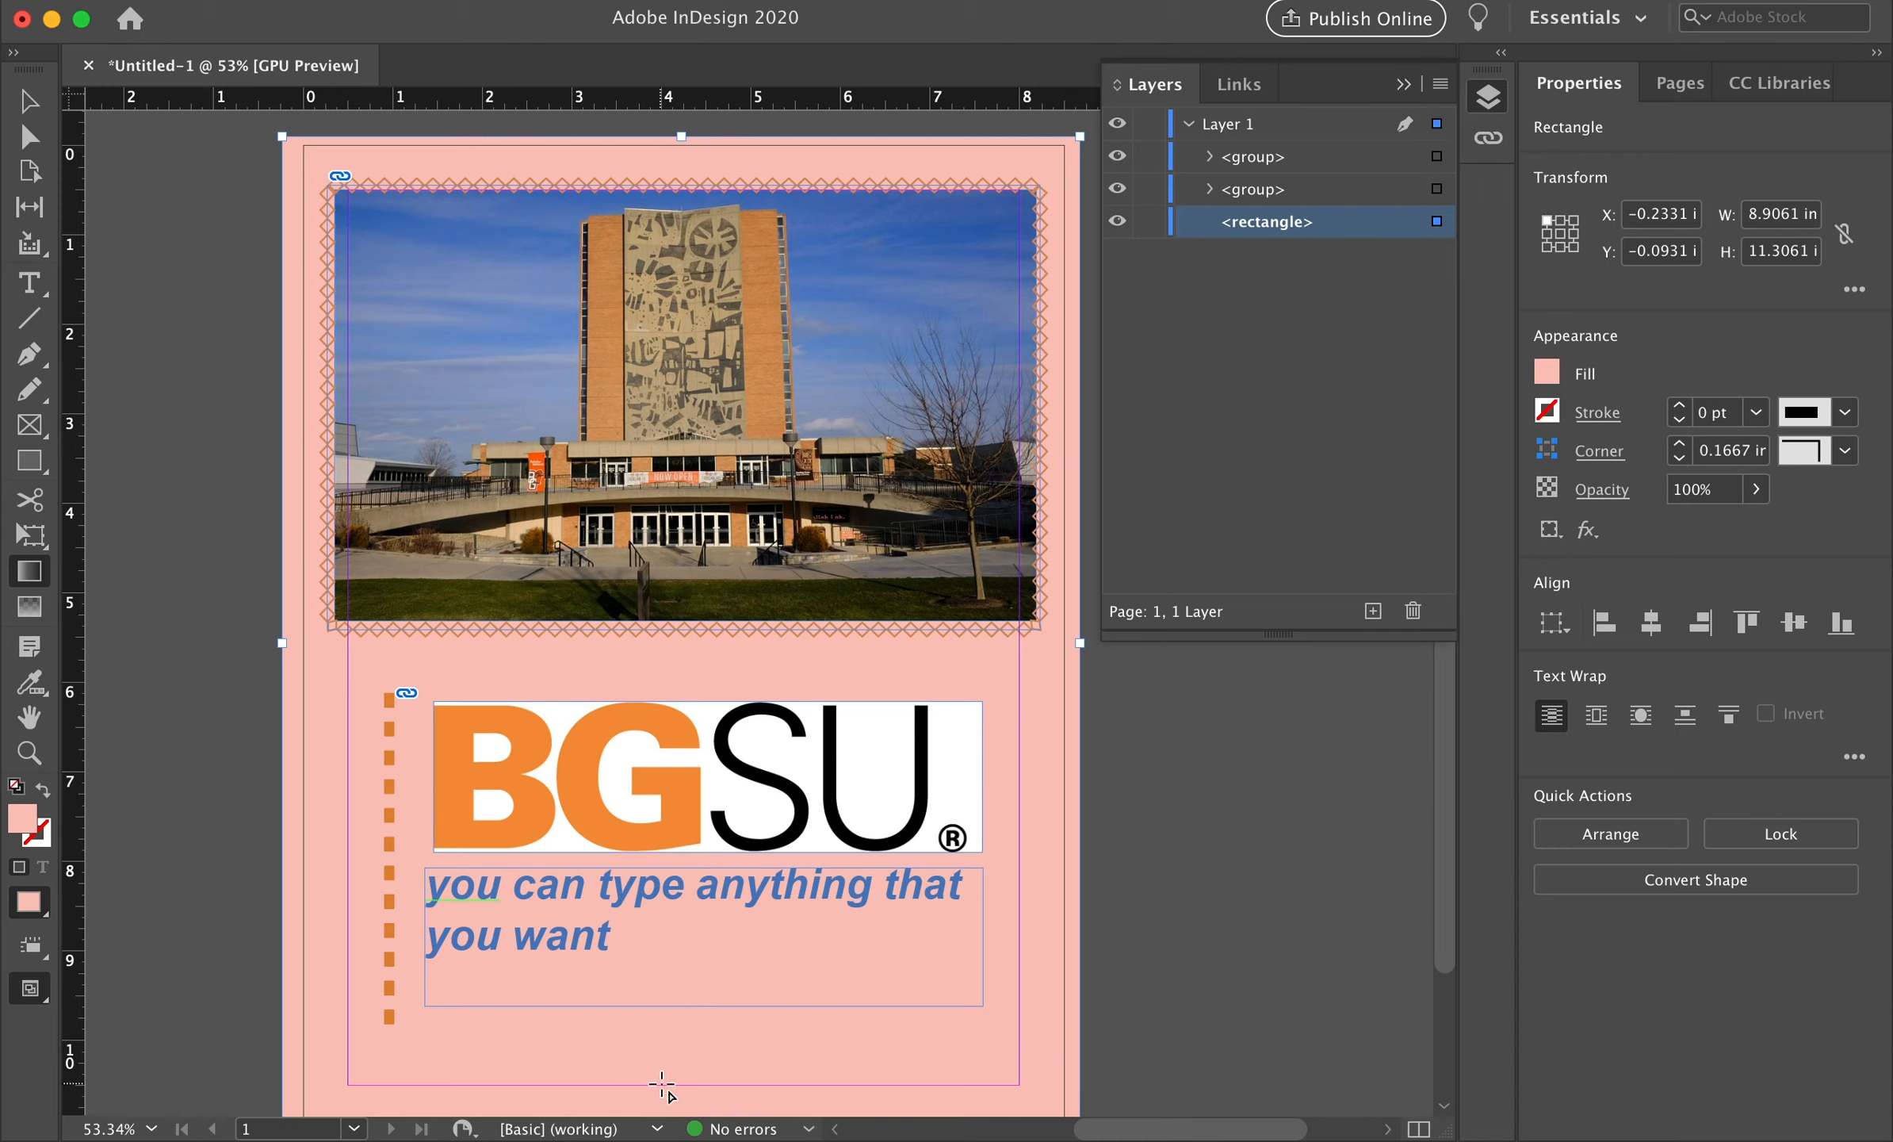
mouse_move(657, 1083)
left_mouse_down()
mouse_move(655, 167)
mouse_move(652, 182)
left_mouse_up()
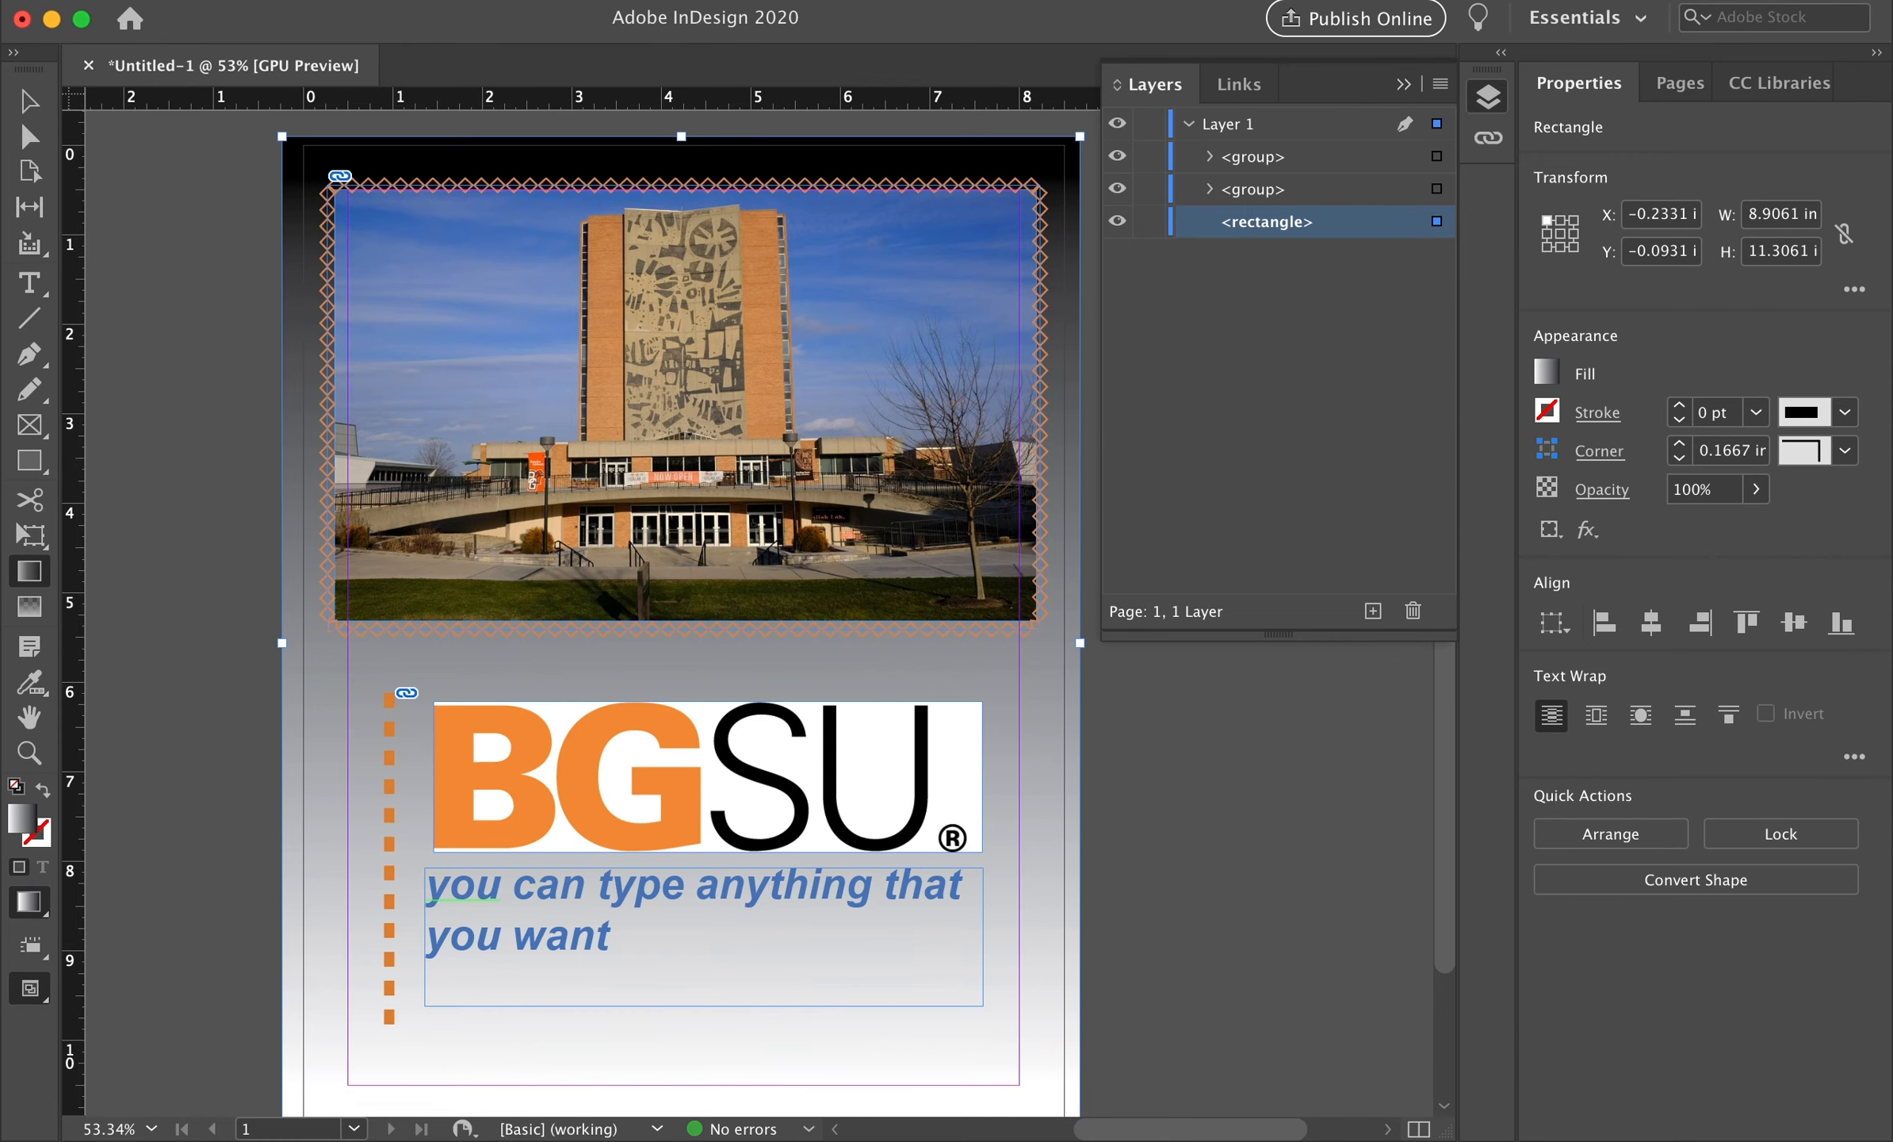
Open the background rectangle's gradient settings, add a middle colour stop and move the black stop to 57.13%
left_click(749, 2)
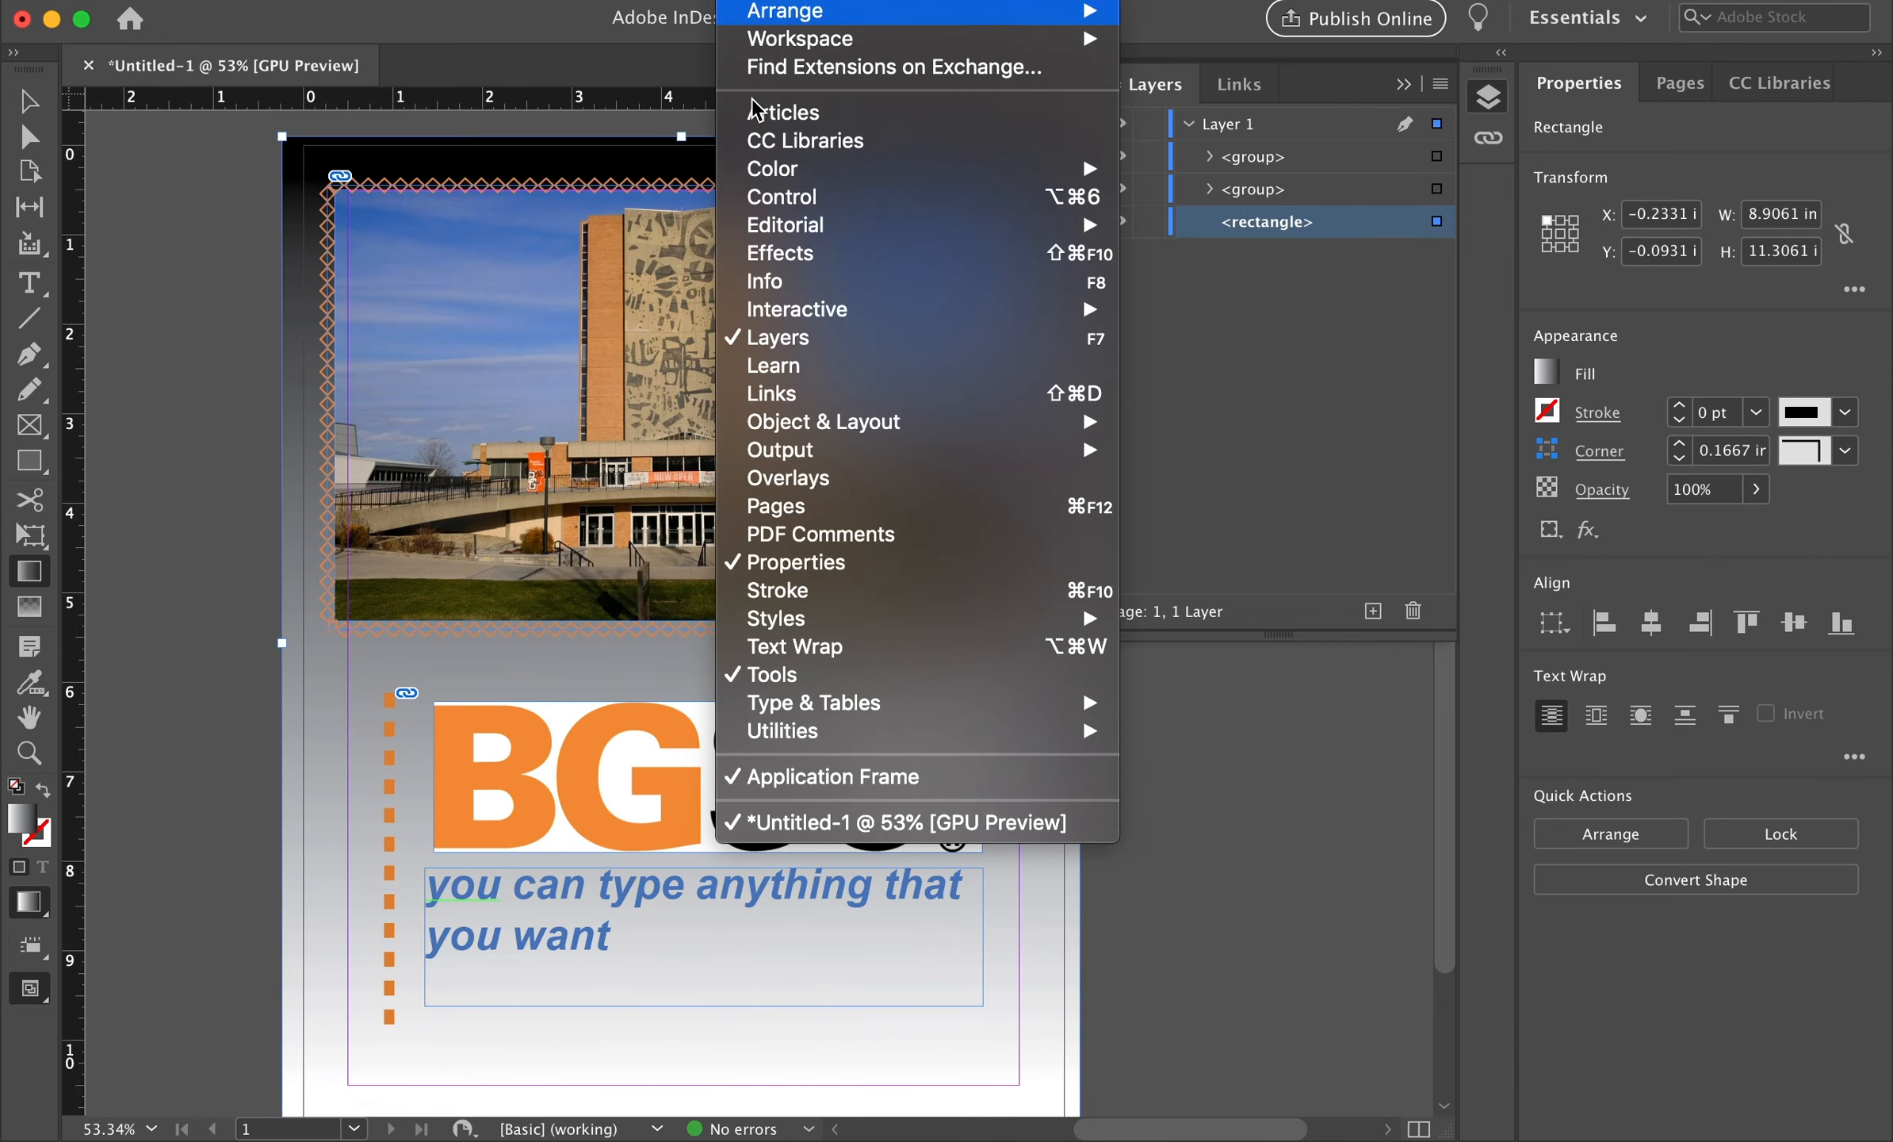
mouse_move(851, 308)
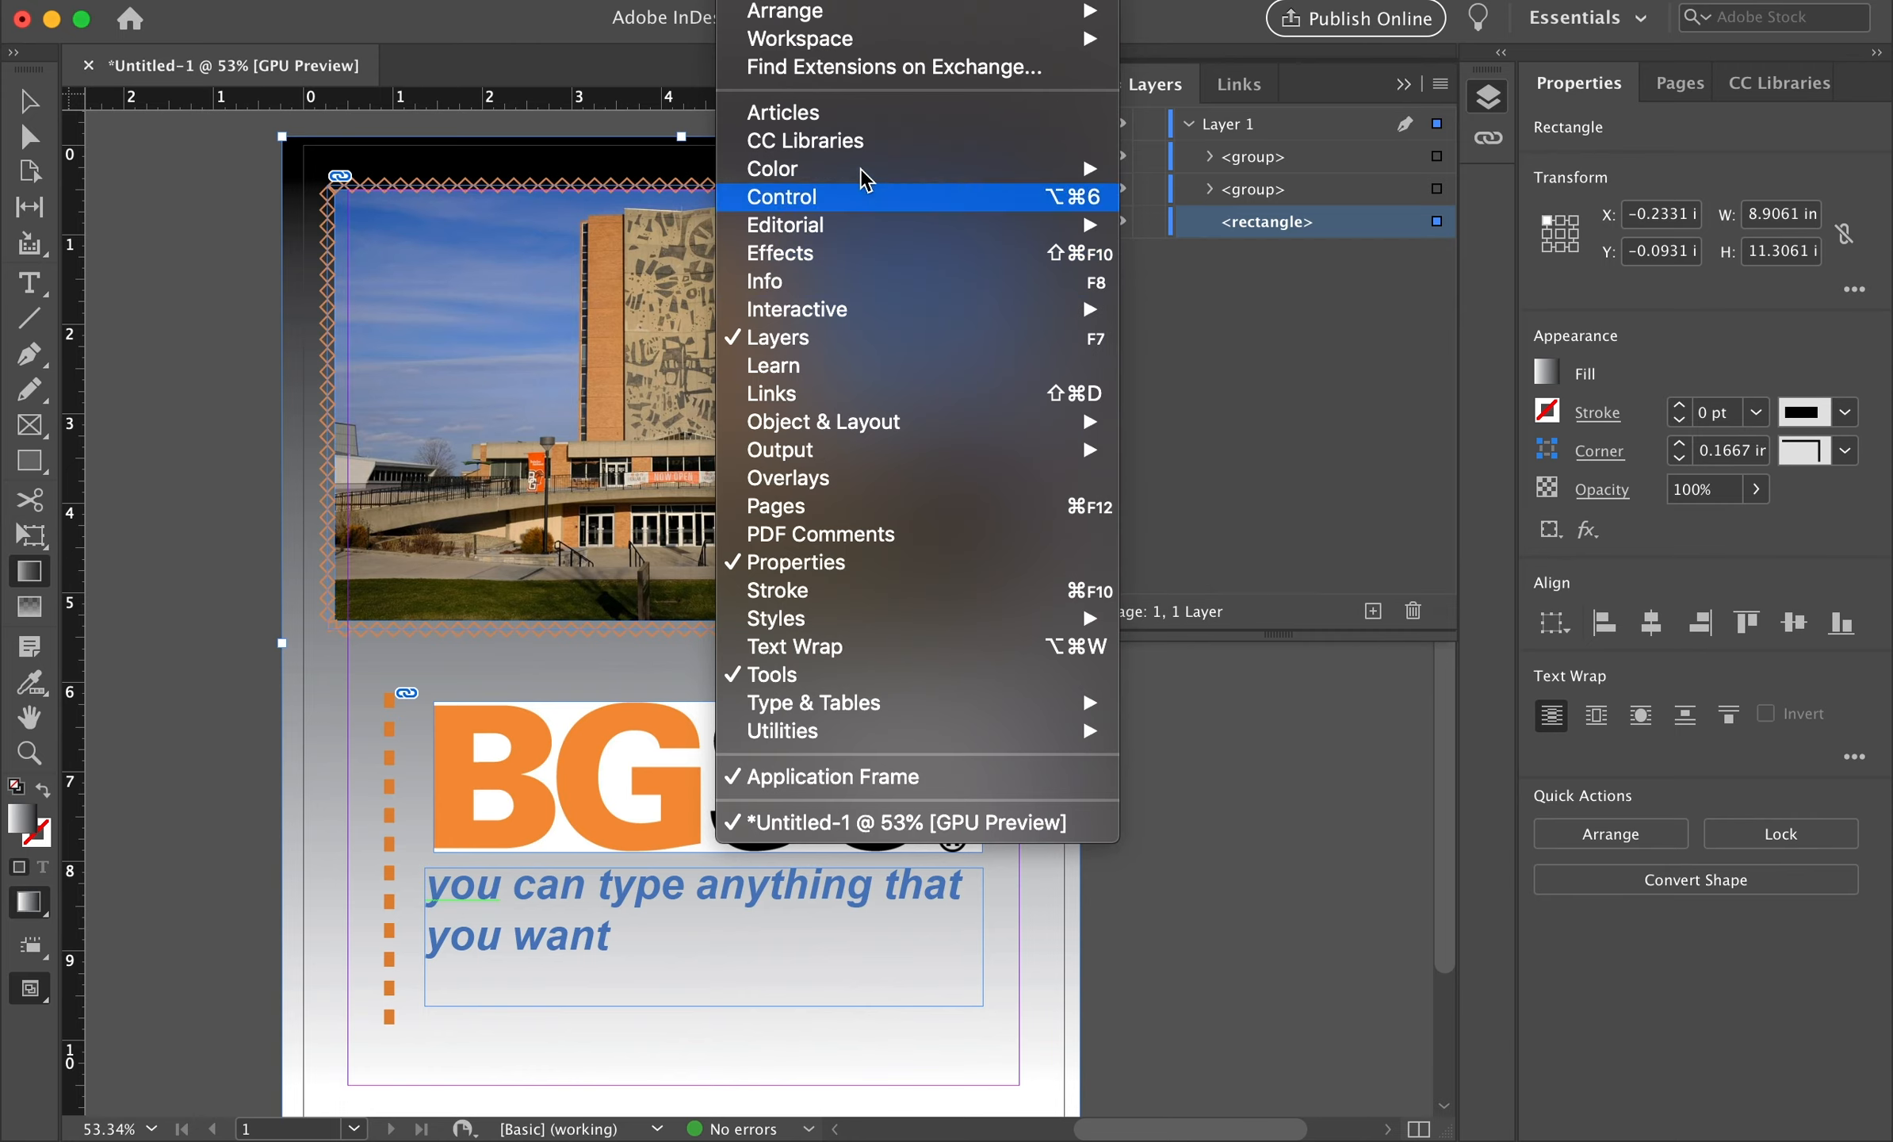
mouse_move(850, 170)
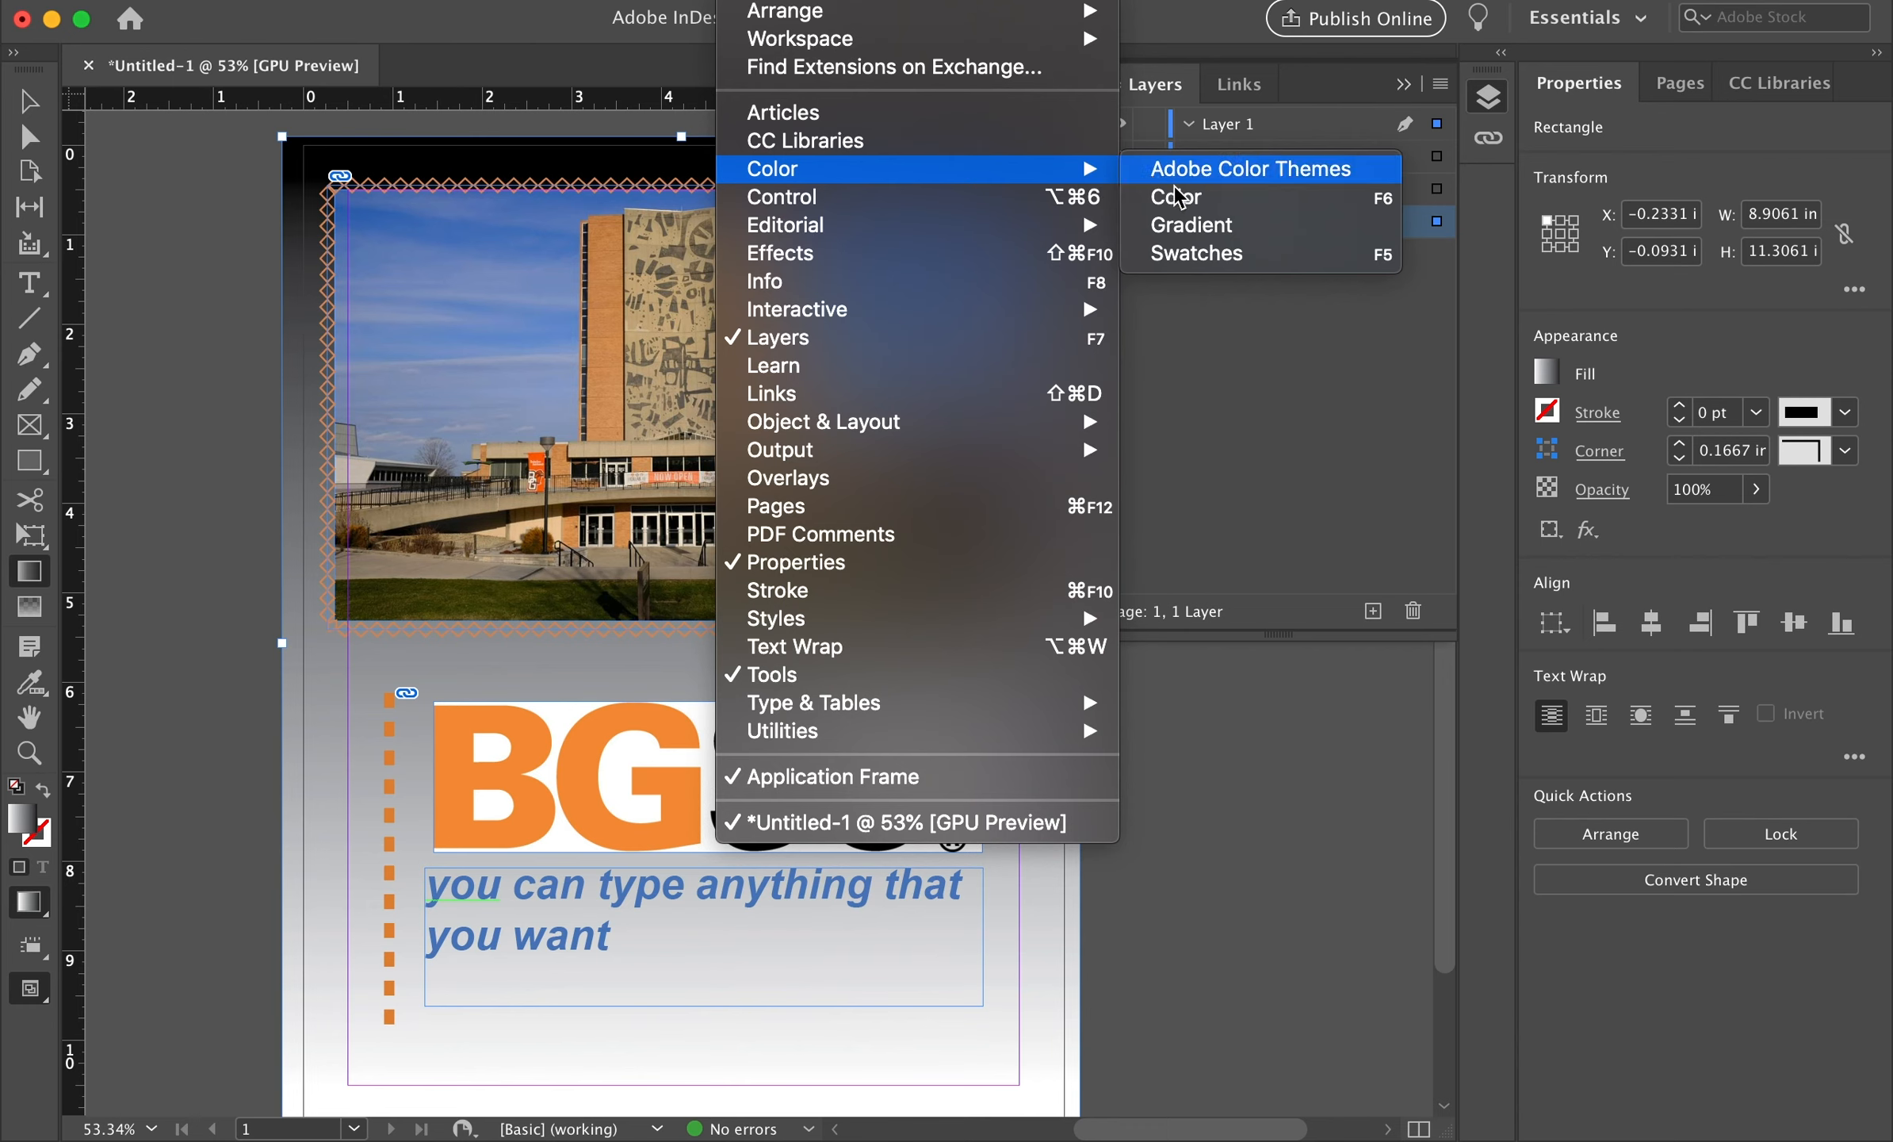
left_click(1204, 230)
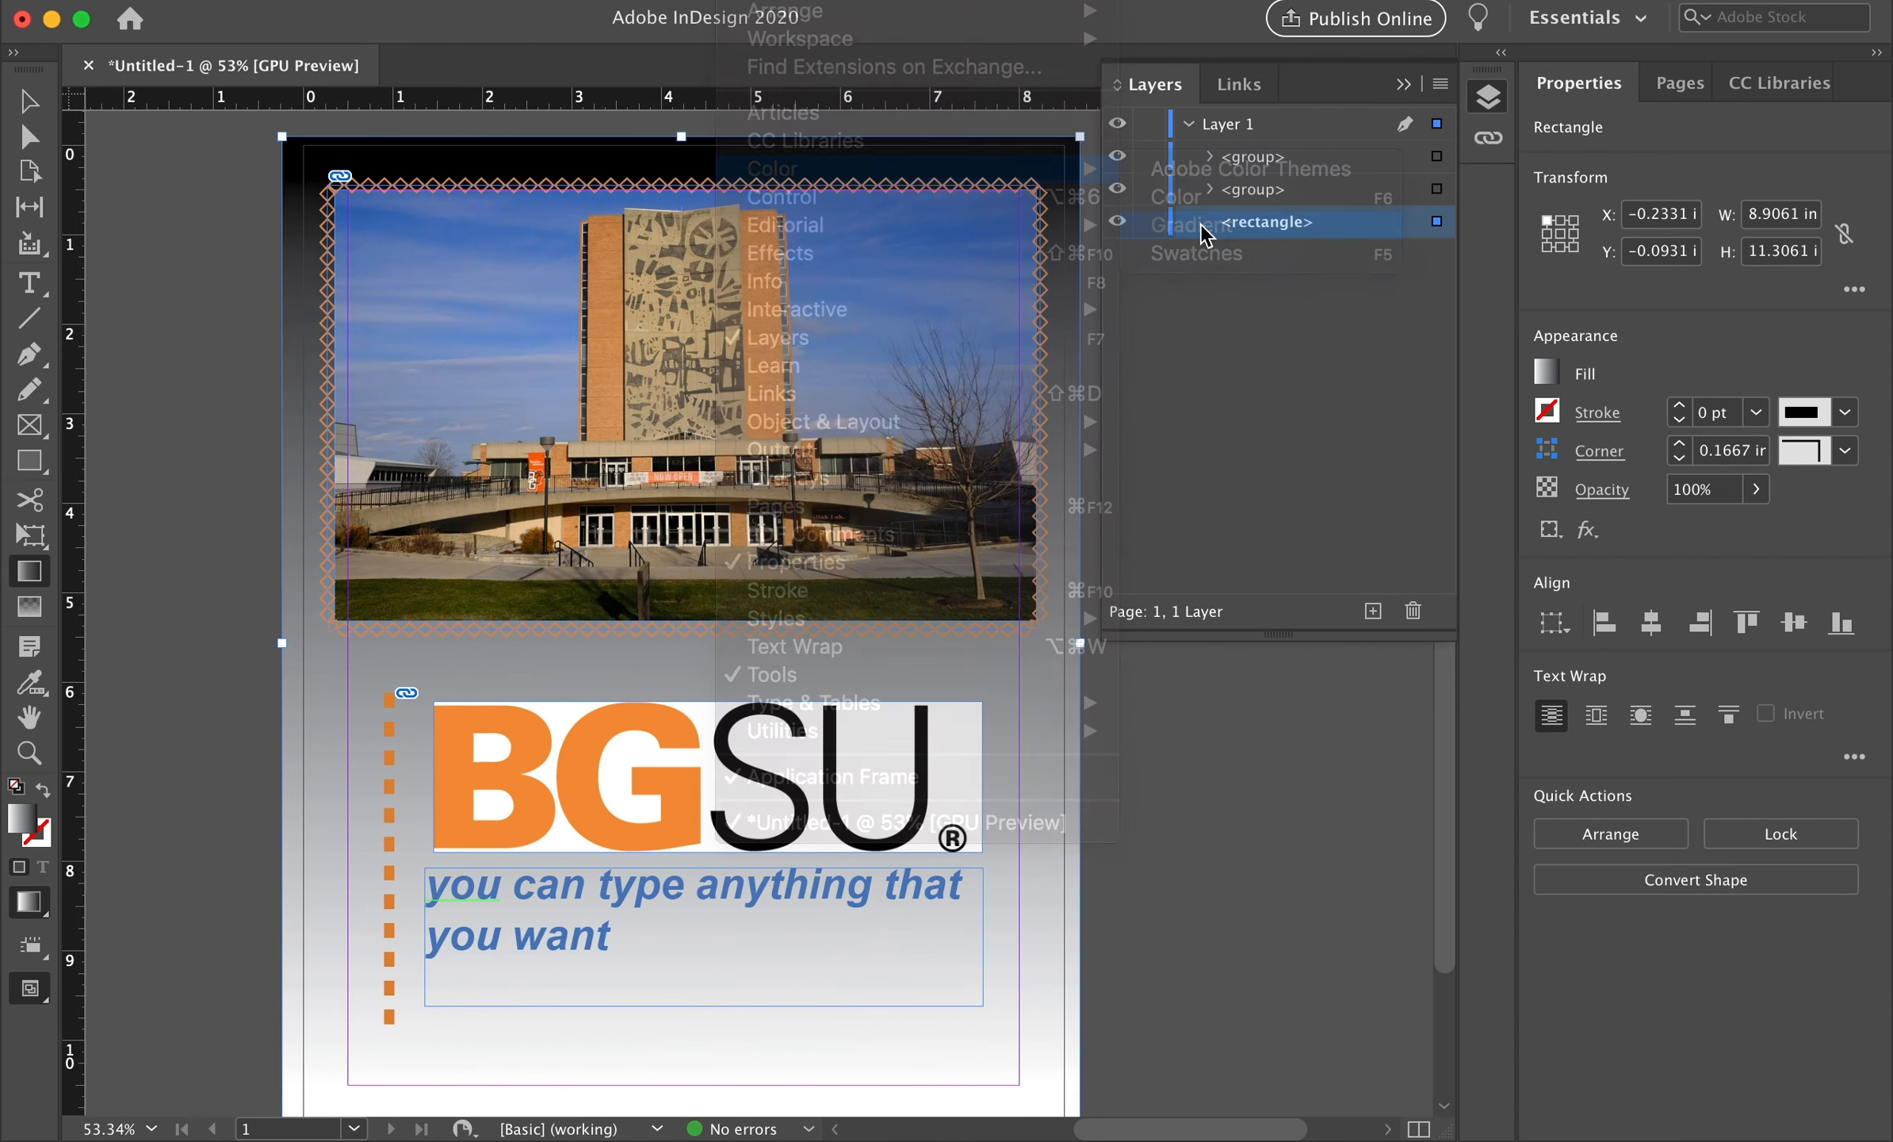
left_click(929, 765)
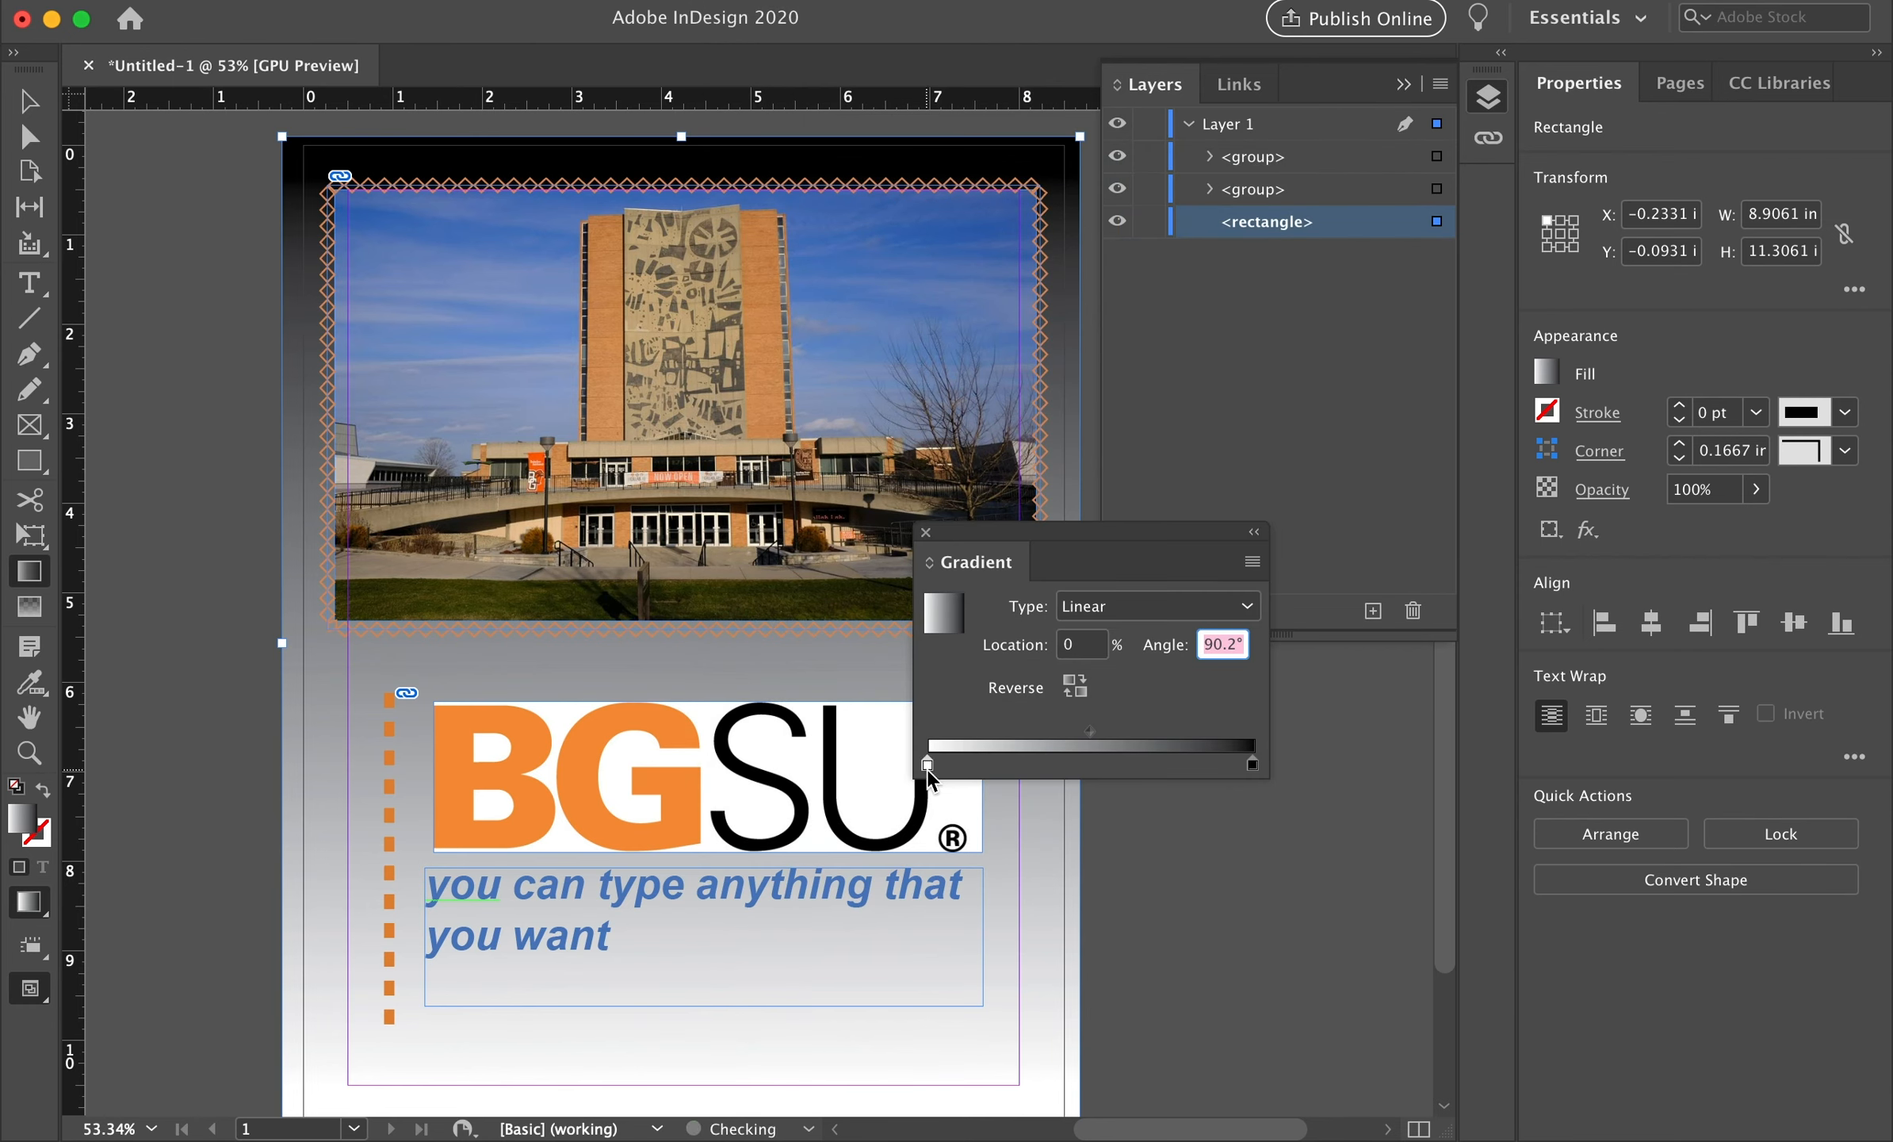
left_click(1077, 765)
left_click_drag(1247, 765, 1116, 769)
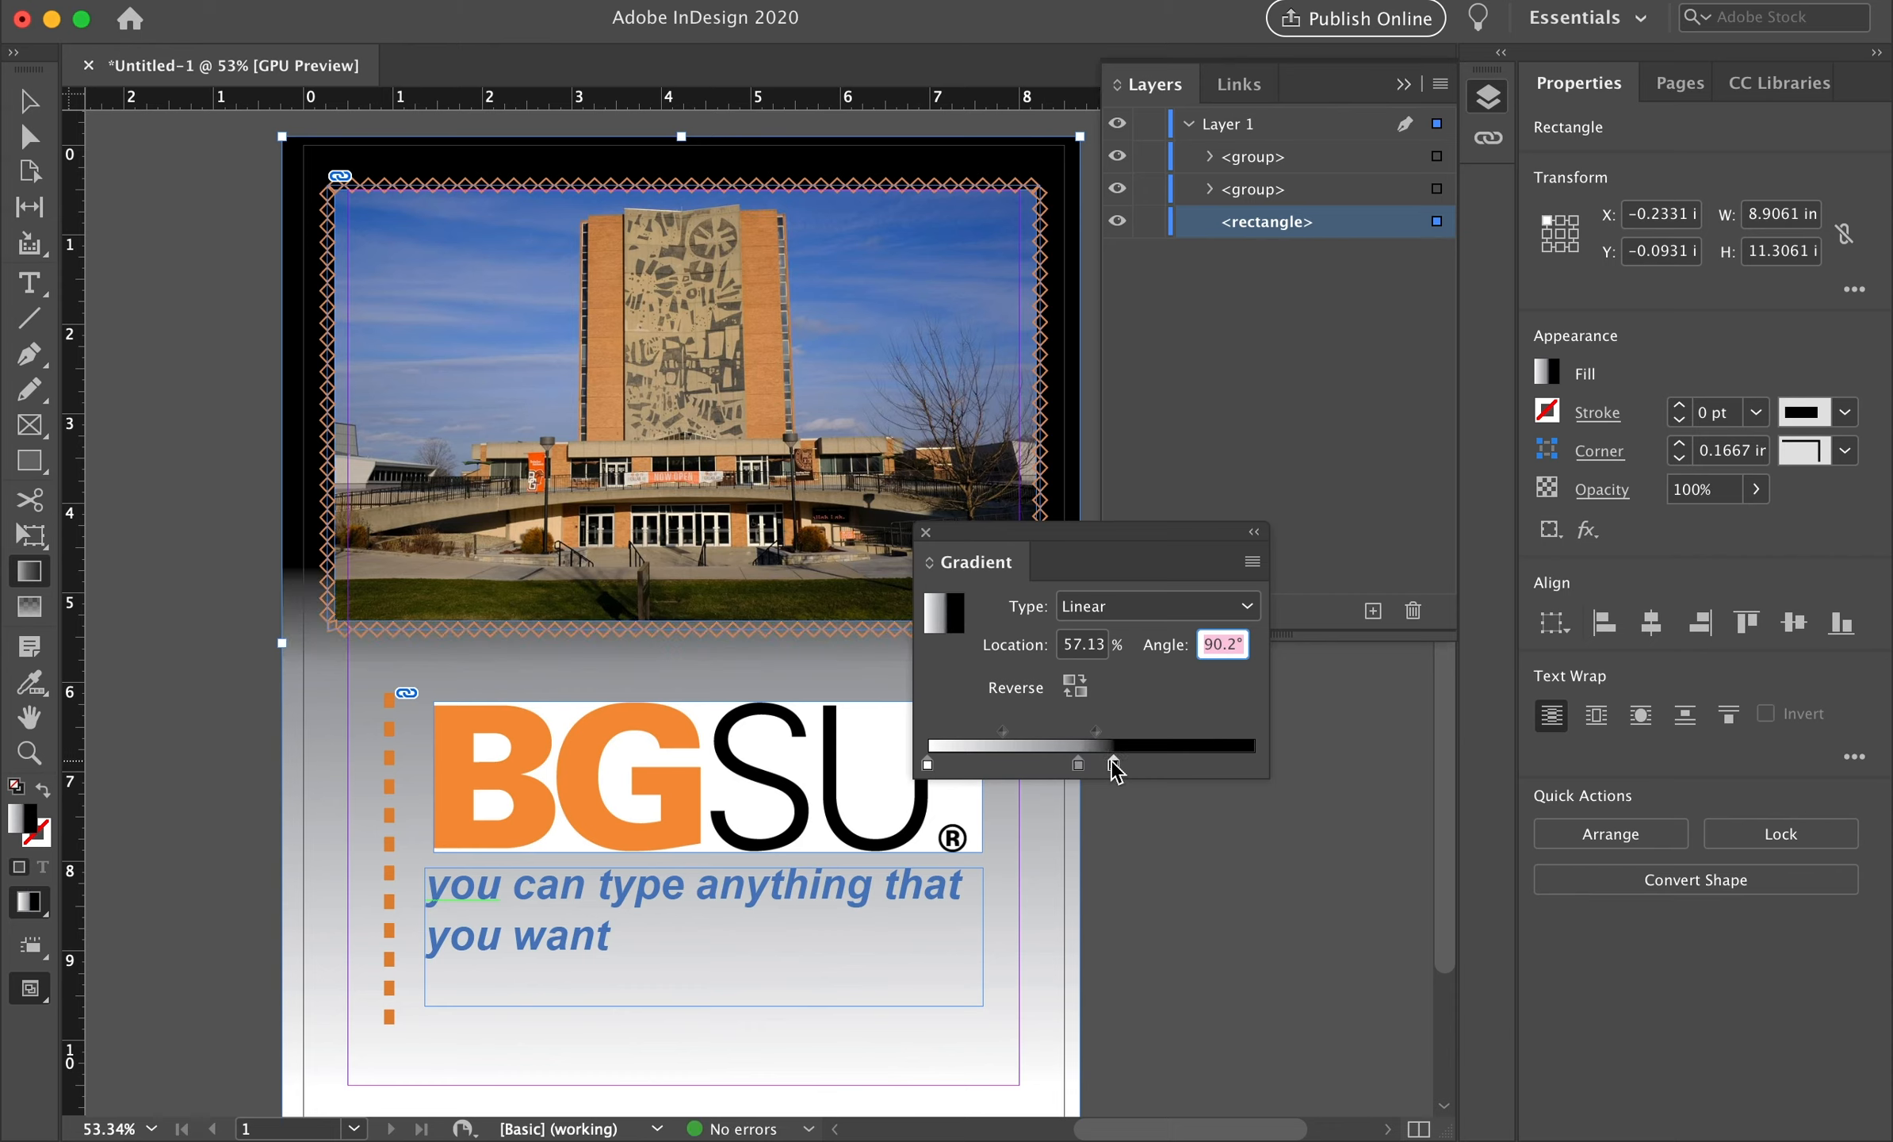
Change the gradient type to Radial and remove its black stop
left_click(1086, 606)
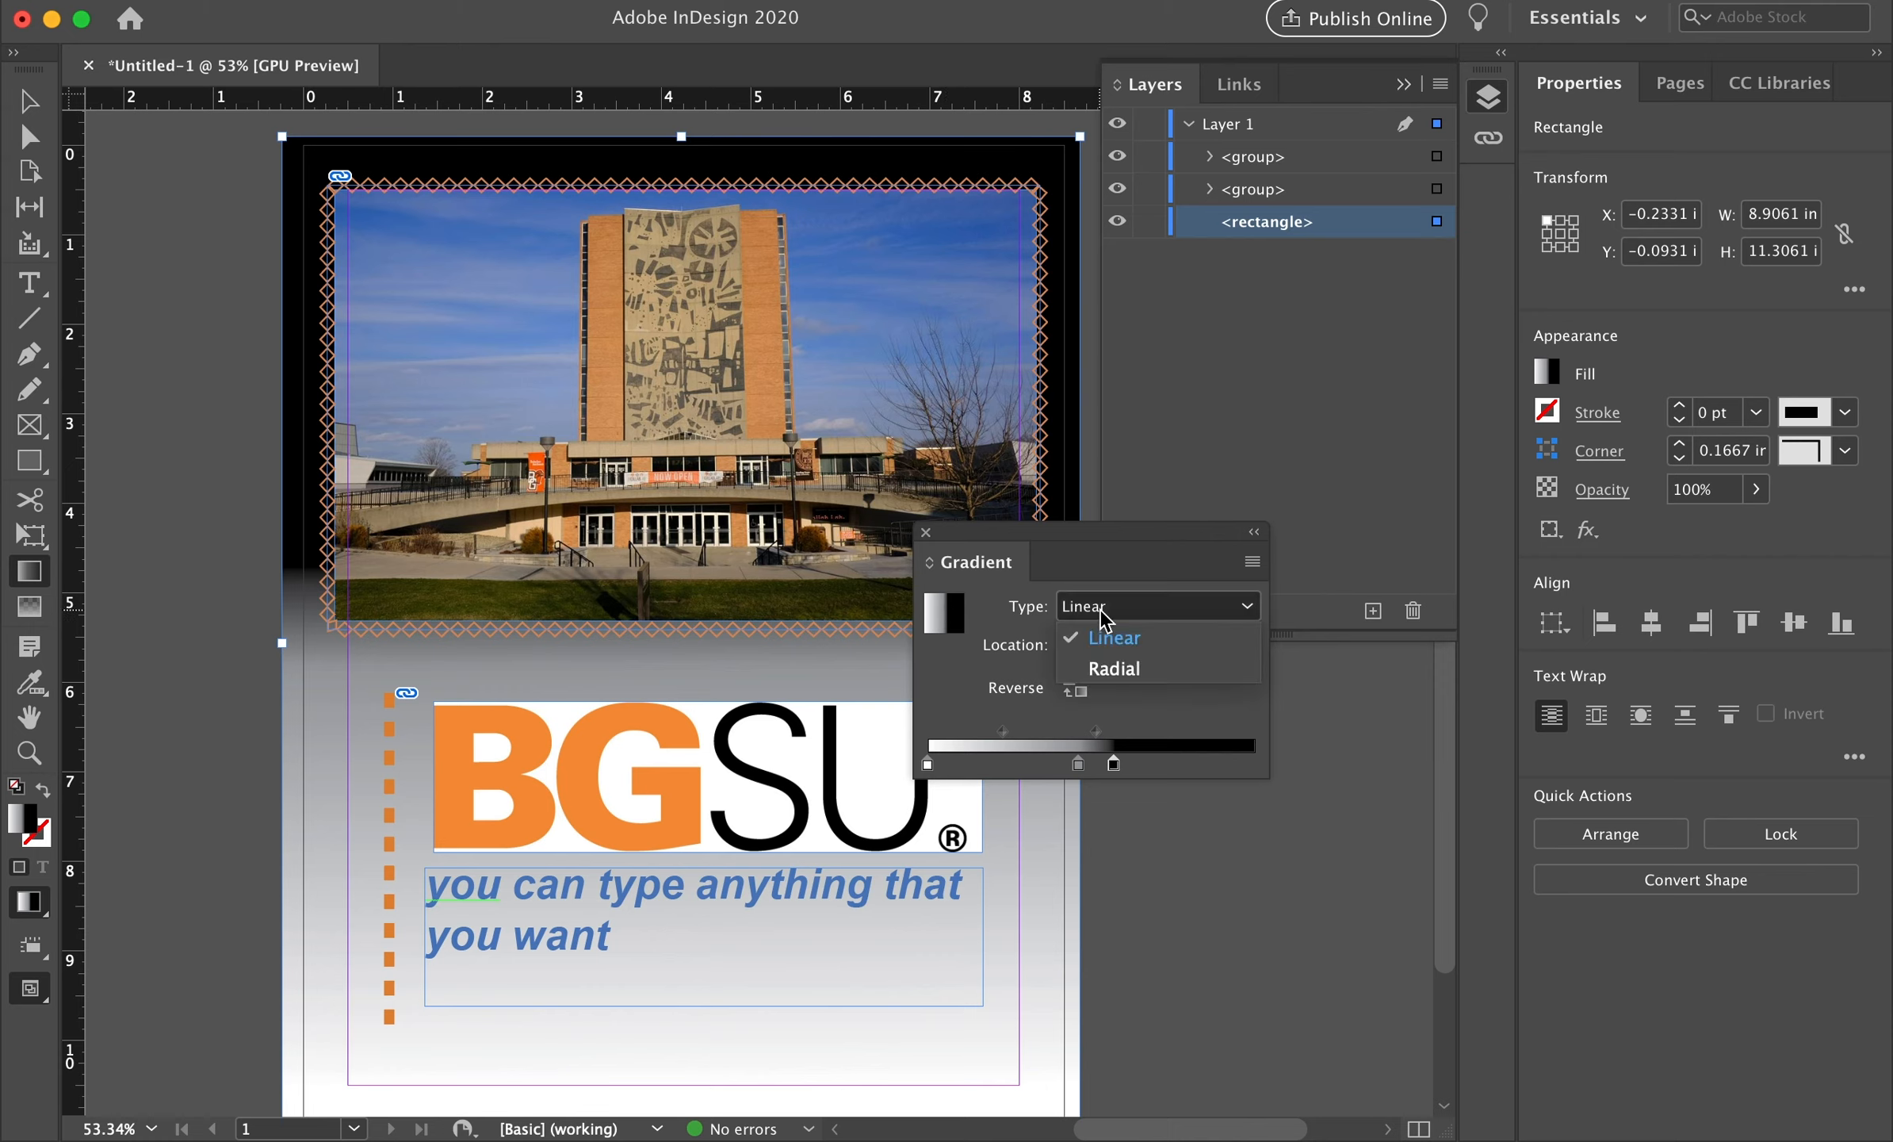
left_click(1119, 677)
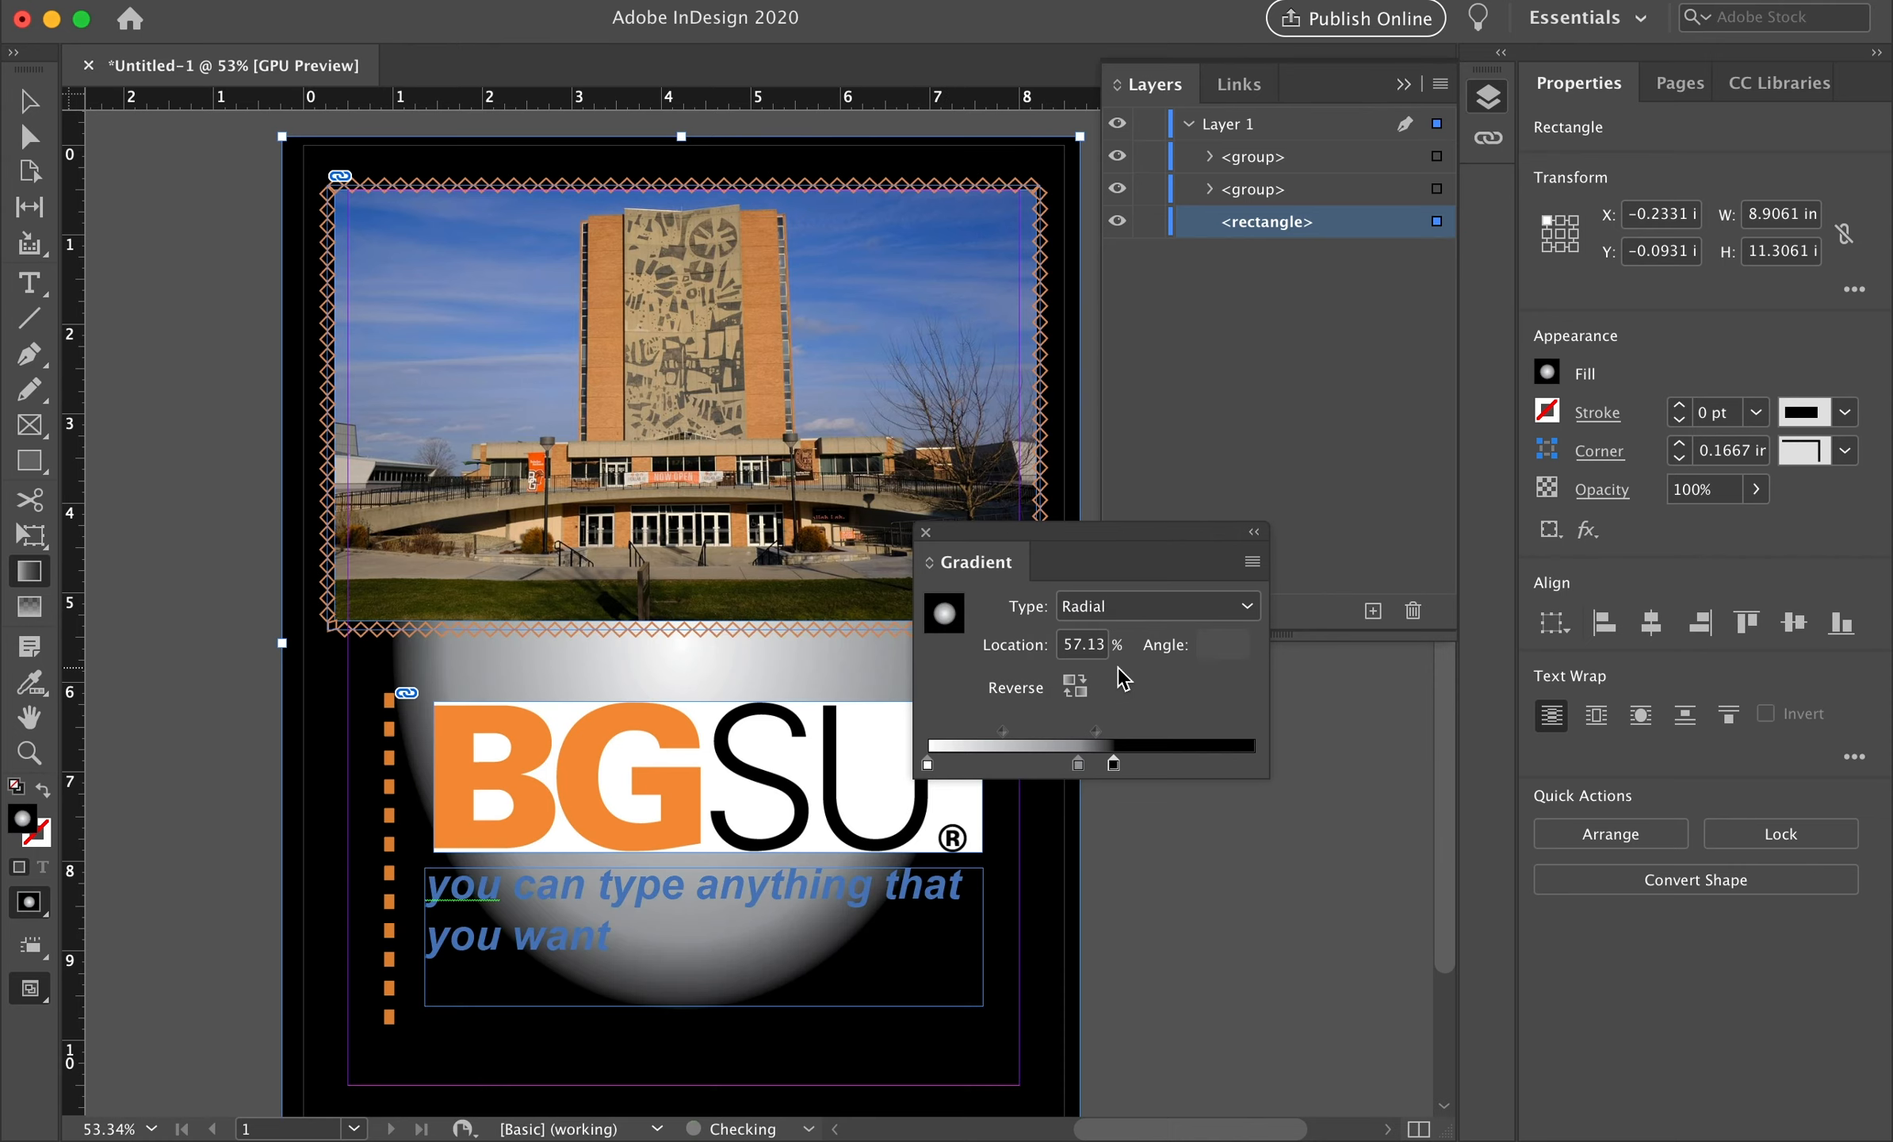
left_click_drag(1114, 763, 1278, 785)
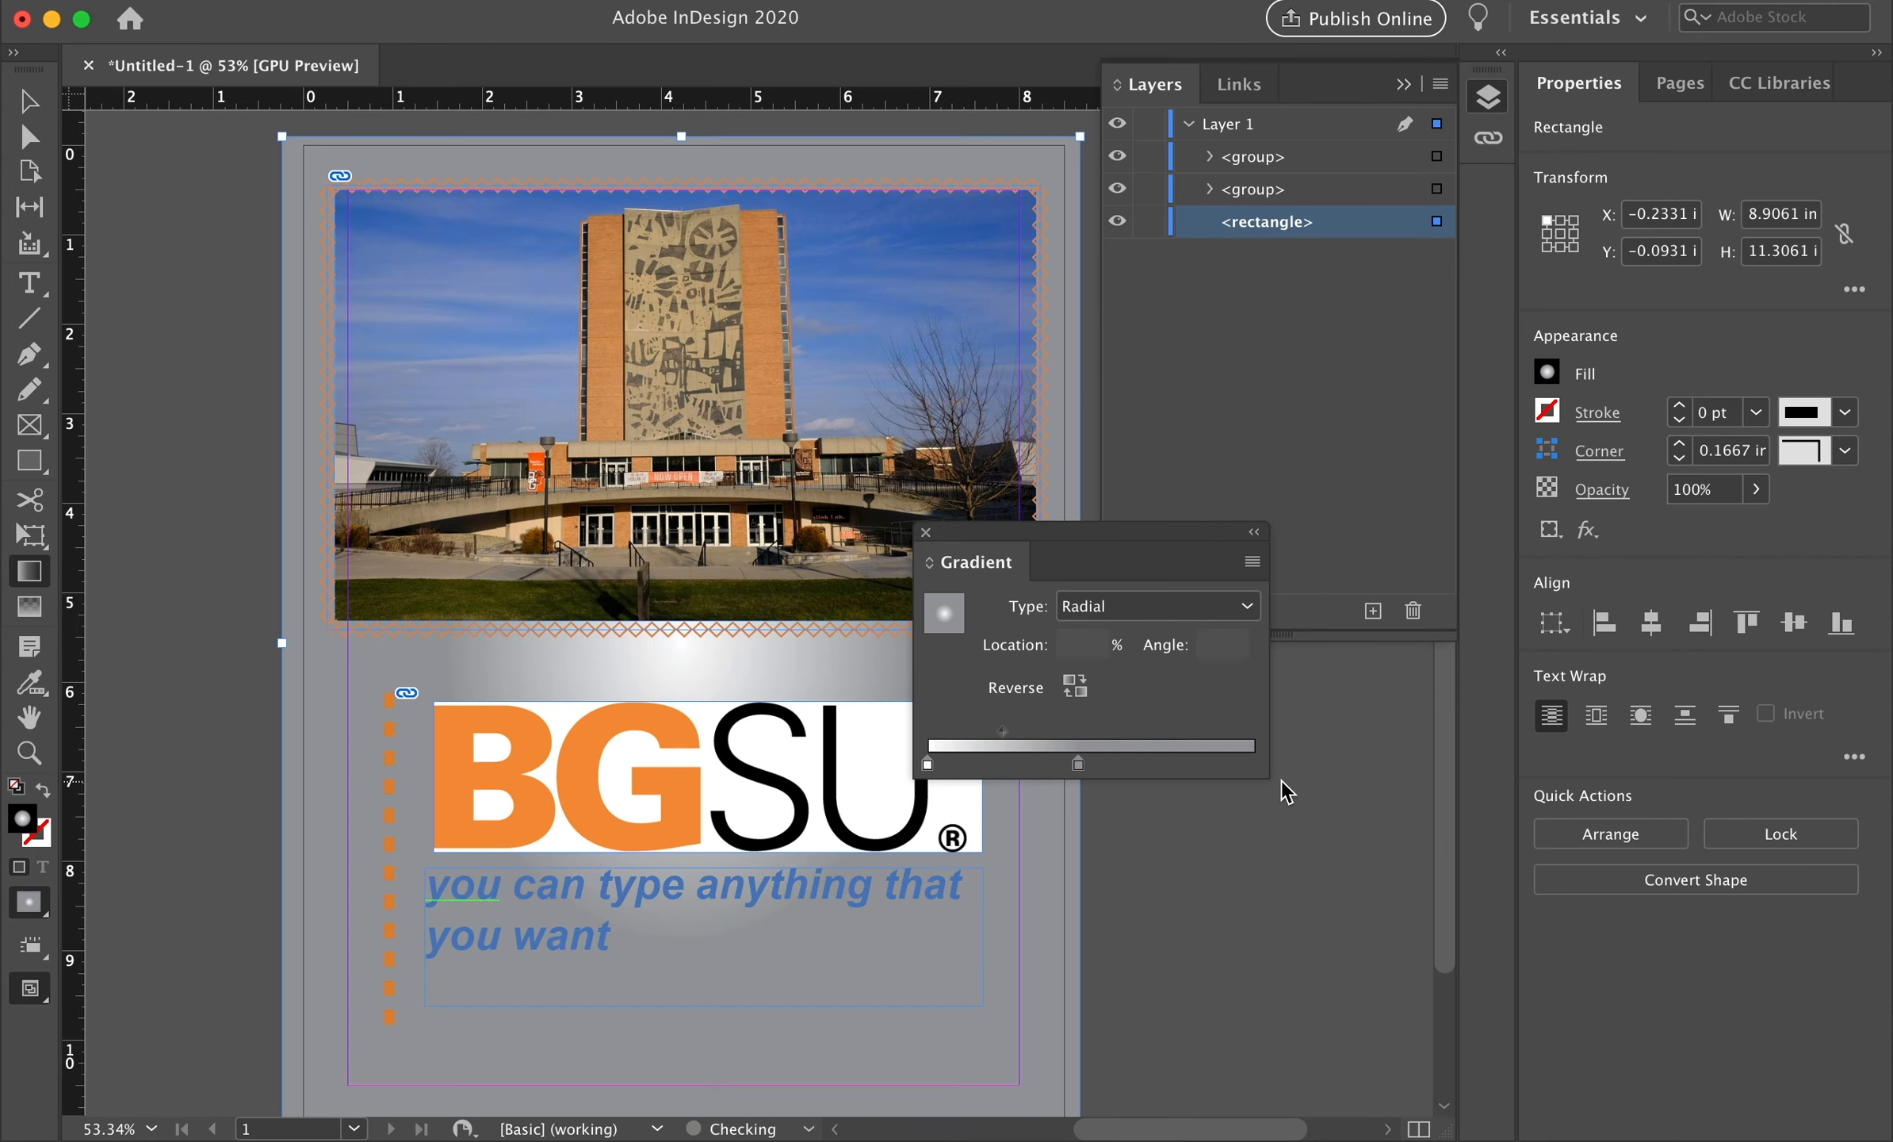
Move the grey gradient stop to 32.30% and set the gradient type back to Linear
left_click_drag(1087, 769, 1034, 767)
left_click(1108, 607)
left_click(1126, 645)
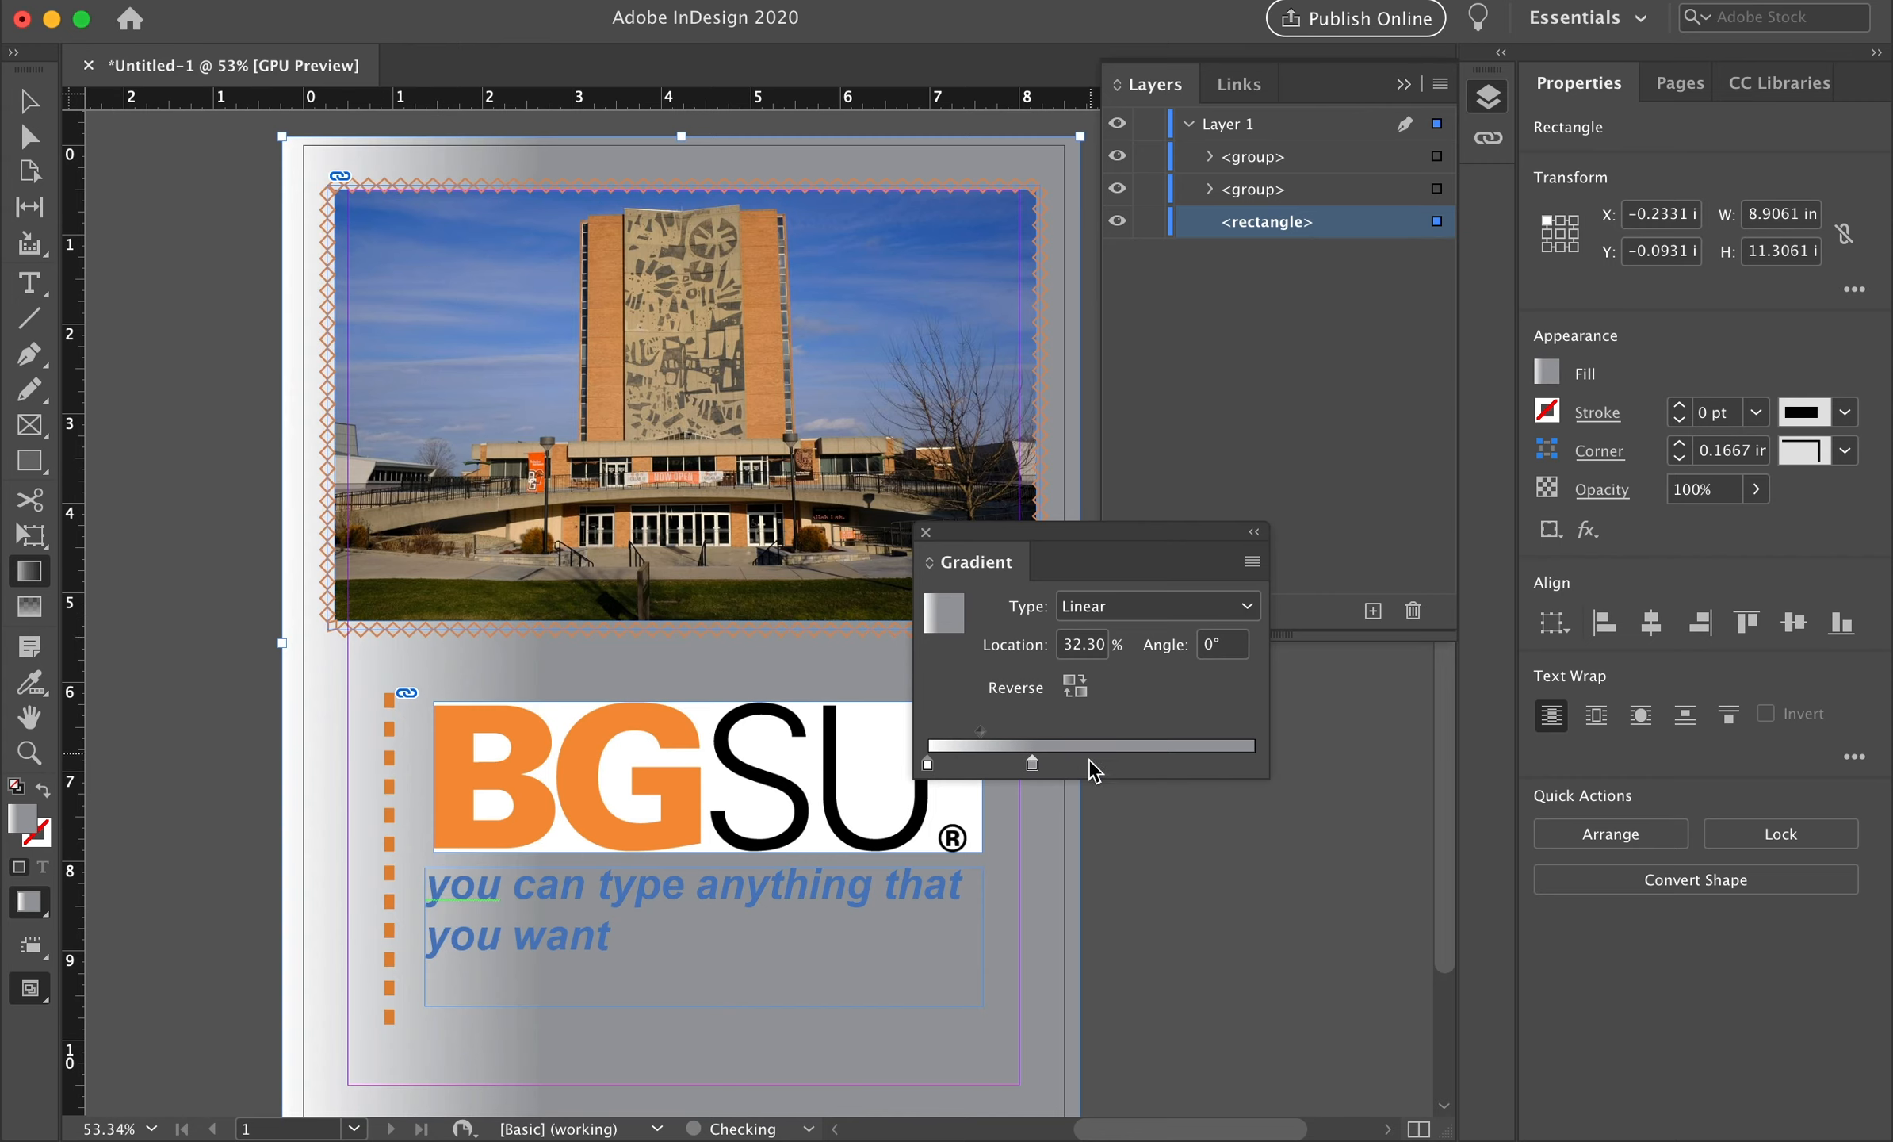
Reverse the gradient and add another stop, moved to 10.38%
left_click(1075, 687)
left_click(1165, 763)
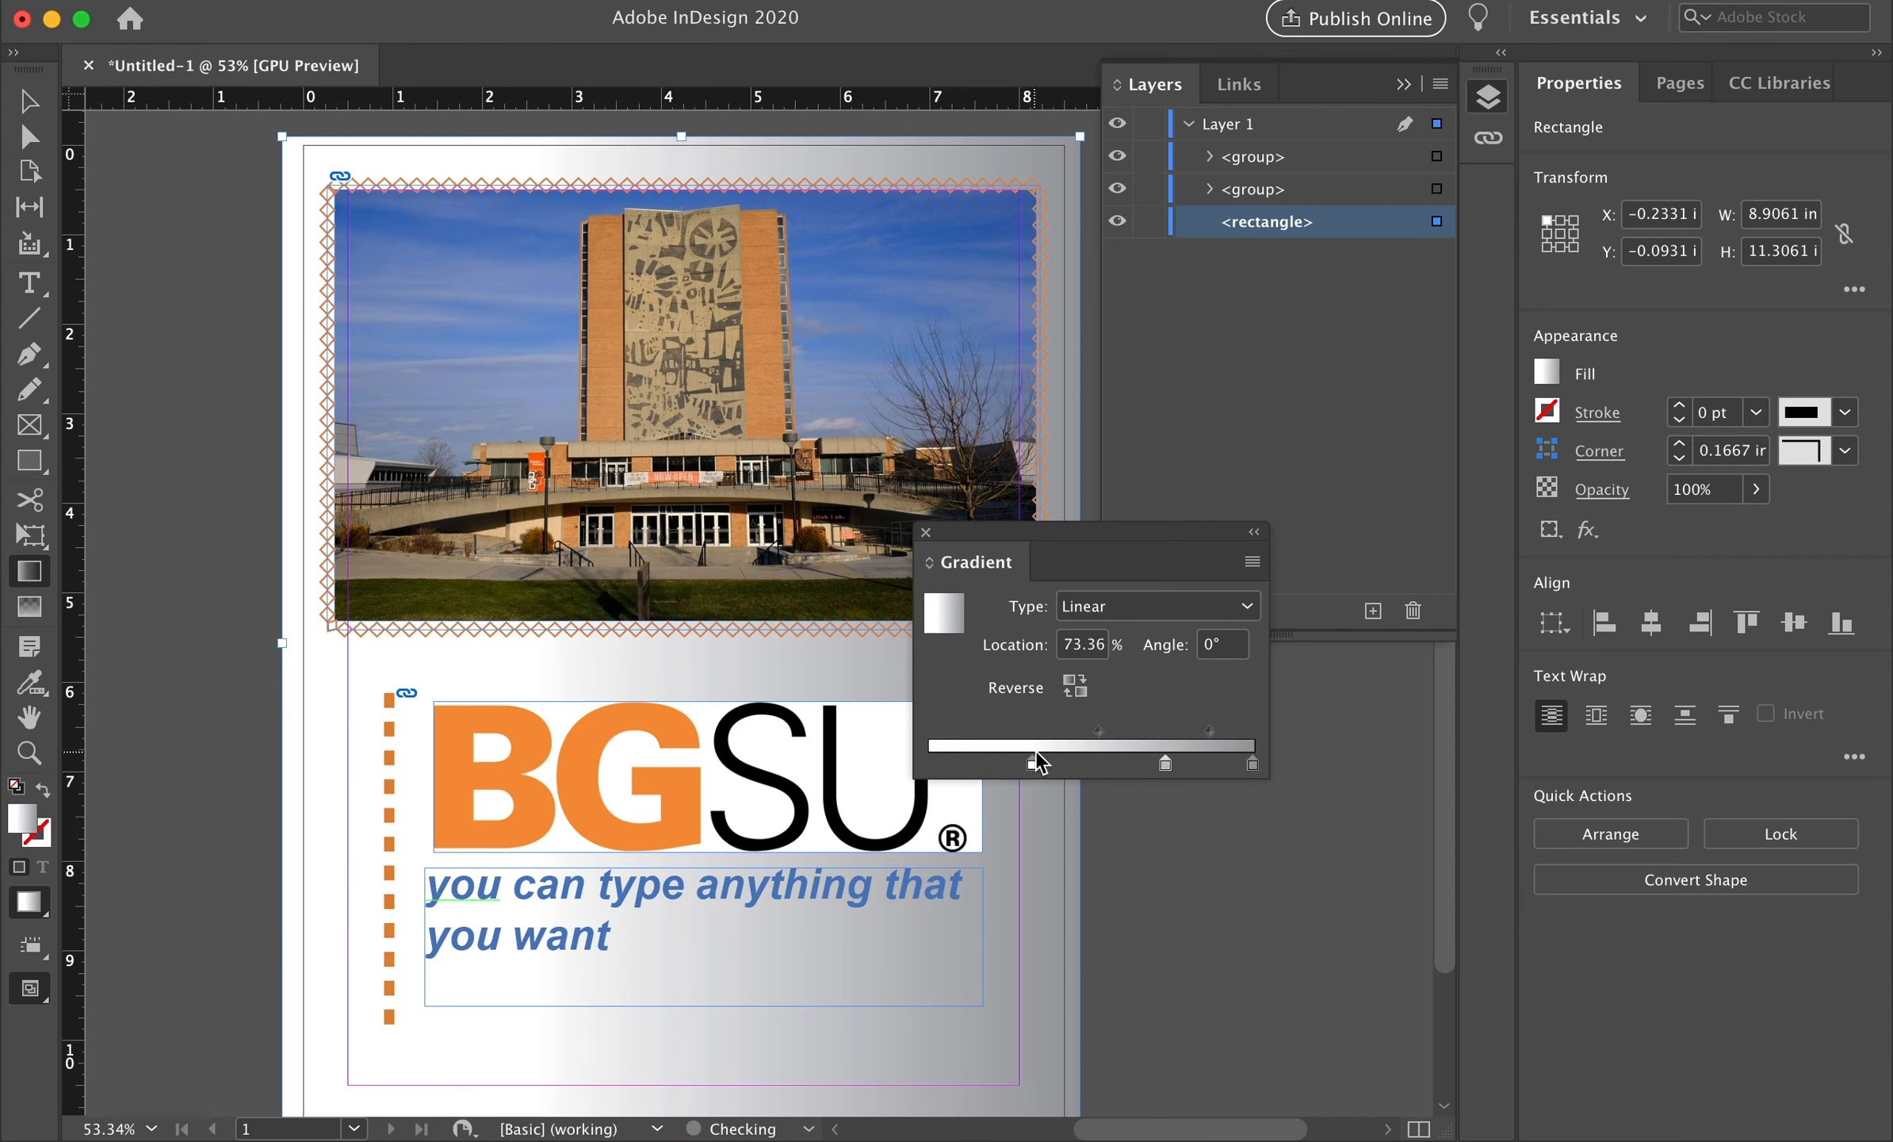
left_click_drag(1165, 765, 962, 769)
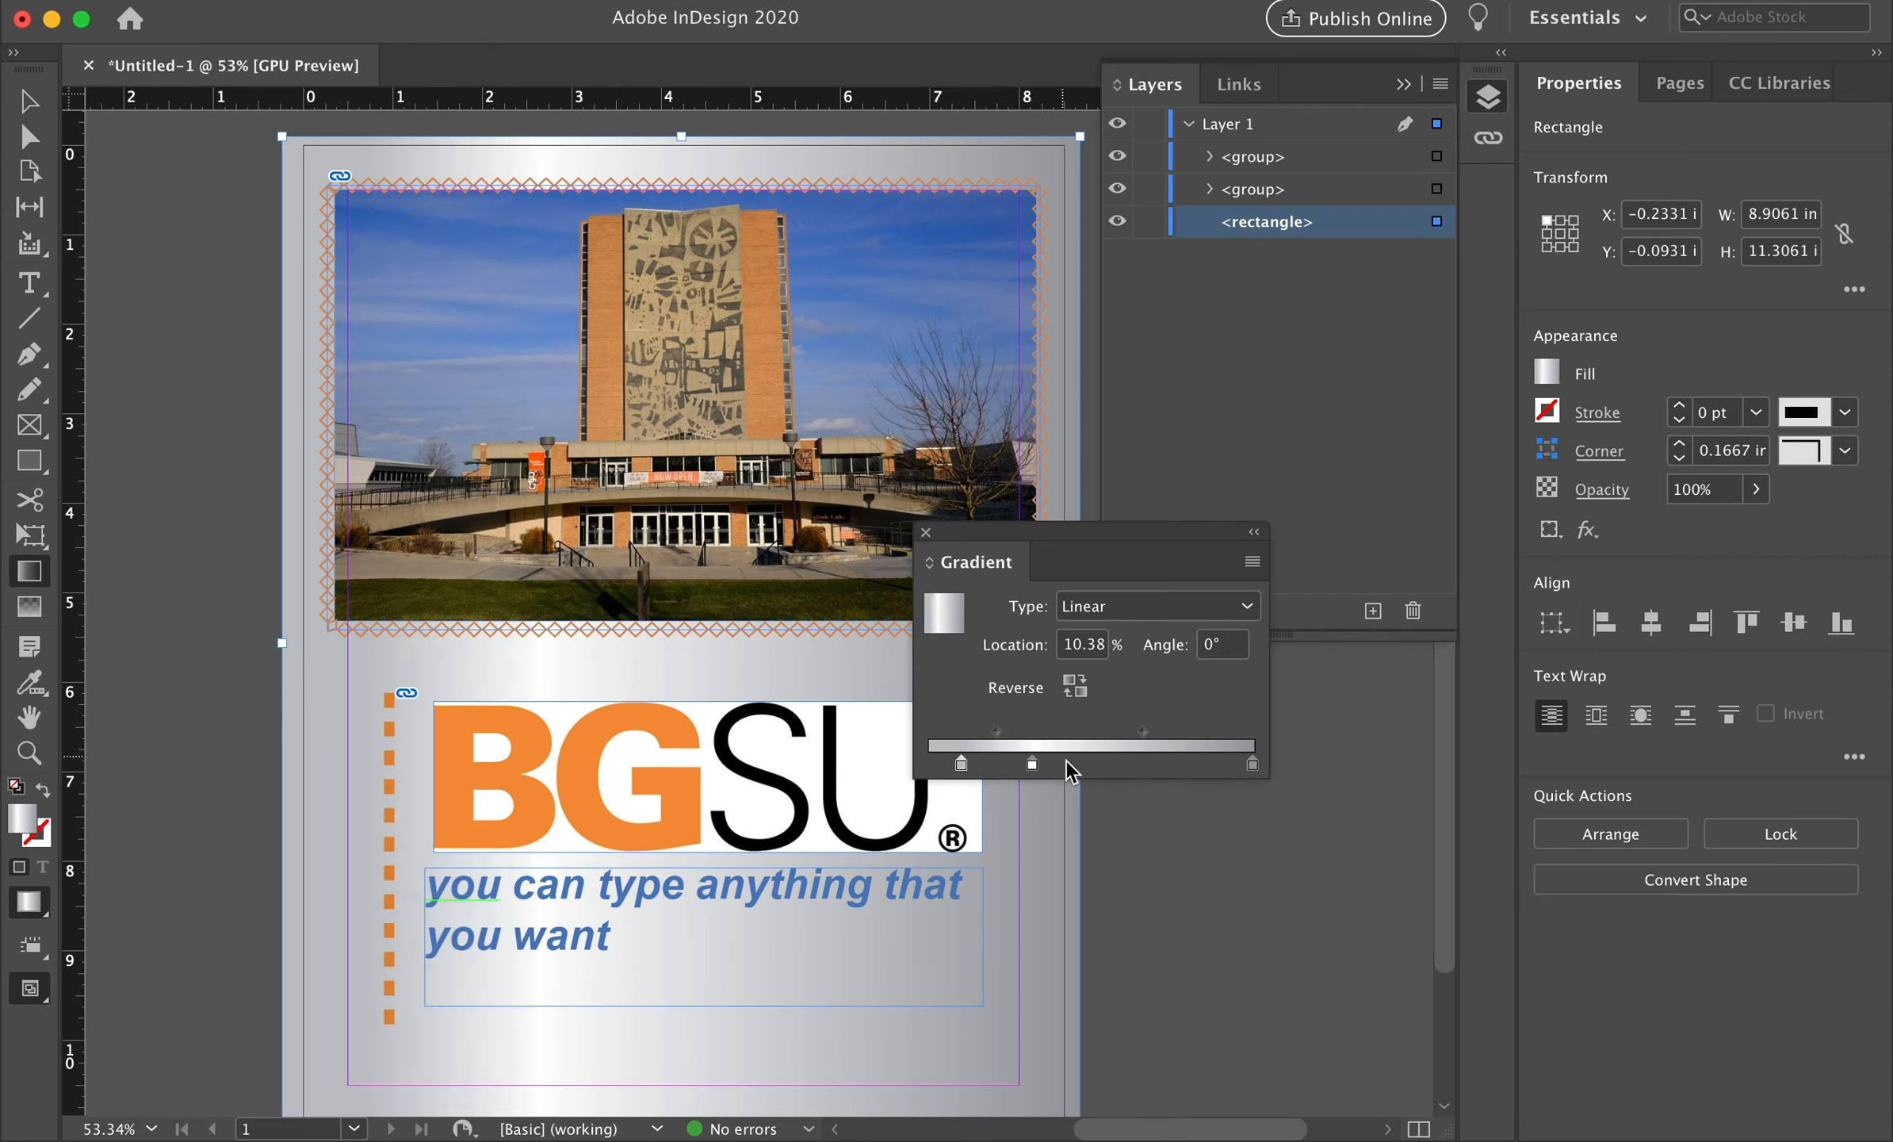
Replace the gradient's white stop and grey end stop with a single orange stop near the end of the ramp
left_click(1090, 762)
mouse_move(1087, 763)
left_mouse_down()
mouse_move(1159, 765)
mouse_move(1049, 783)
mouse_move(1098, 763)
left_mouse_up()
left_click_drag(1095, 767, 1124, 827)
left_click(1101, 763)
mouse_move(1254, 766)
left_mouse_down()
mouse_move(1239, 809)
mouse_move(1253, 771)
left_mouse_up()
left_click_drag(1253, 770, 1251, 821)
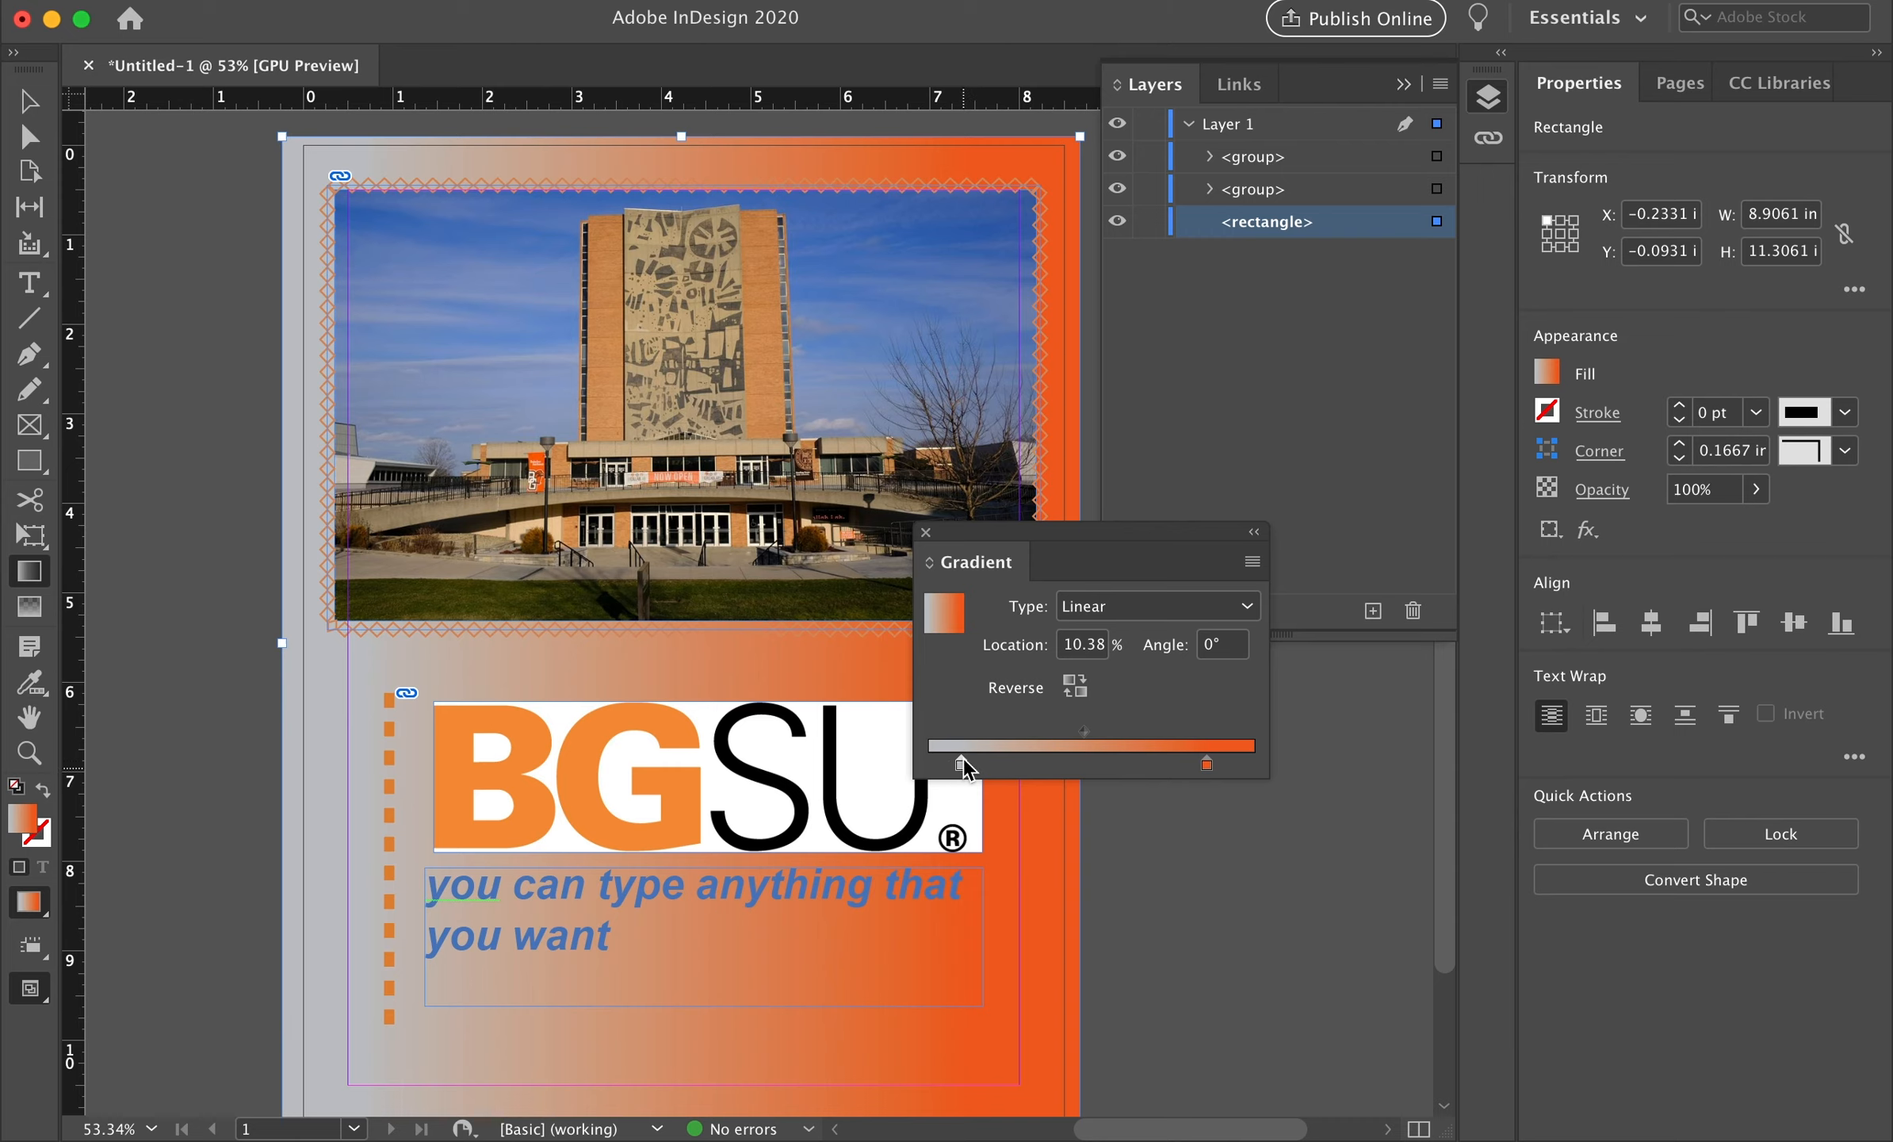
Recolour the grey gradient stop dark blue, #004275, in the Color Picker
double_click(22, 824)
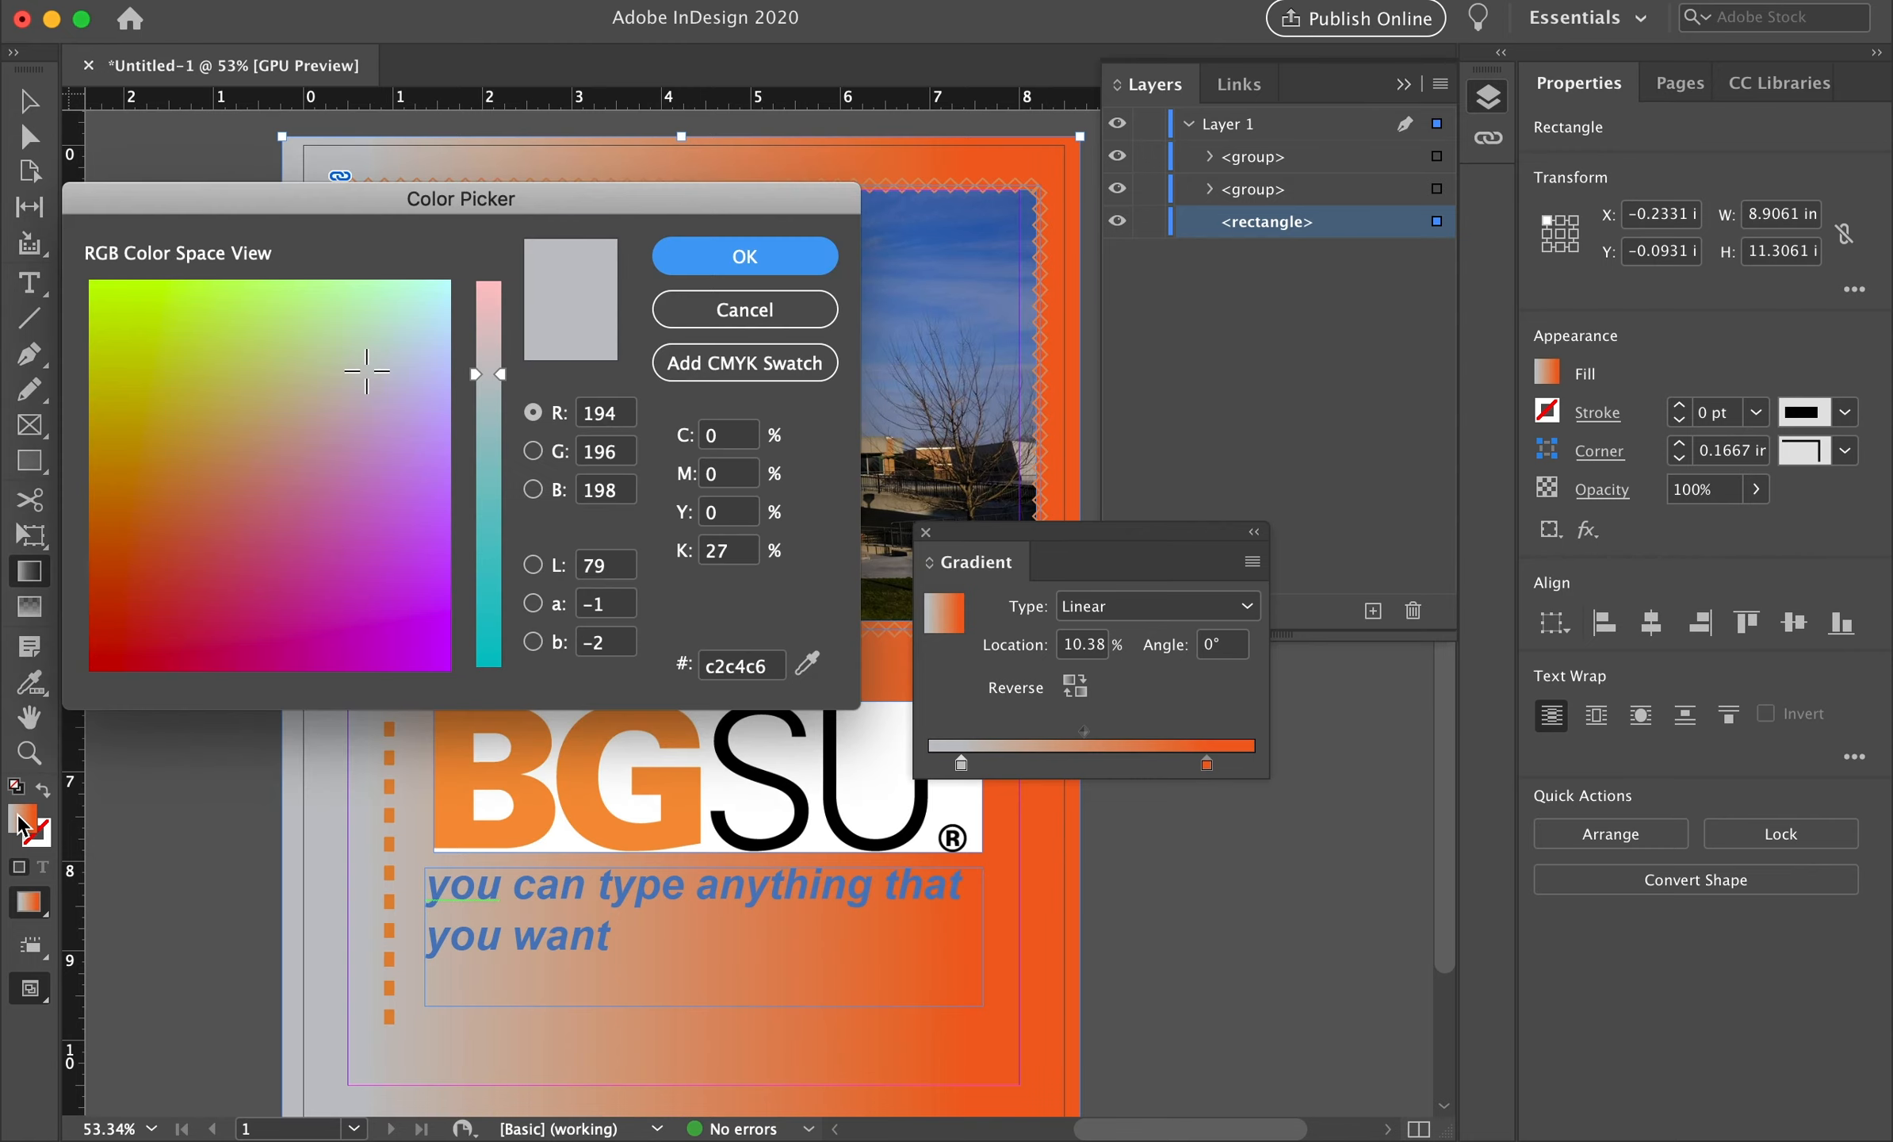
left_click_drag(489, 403, 513, 700)
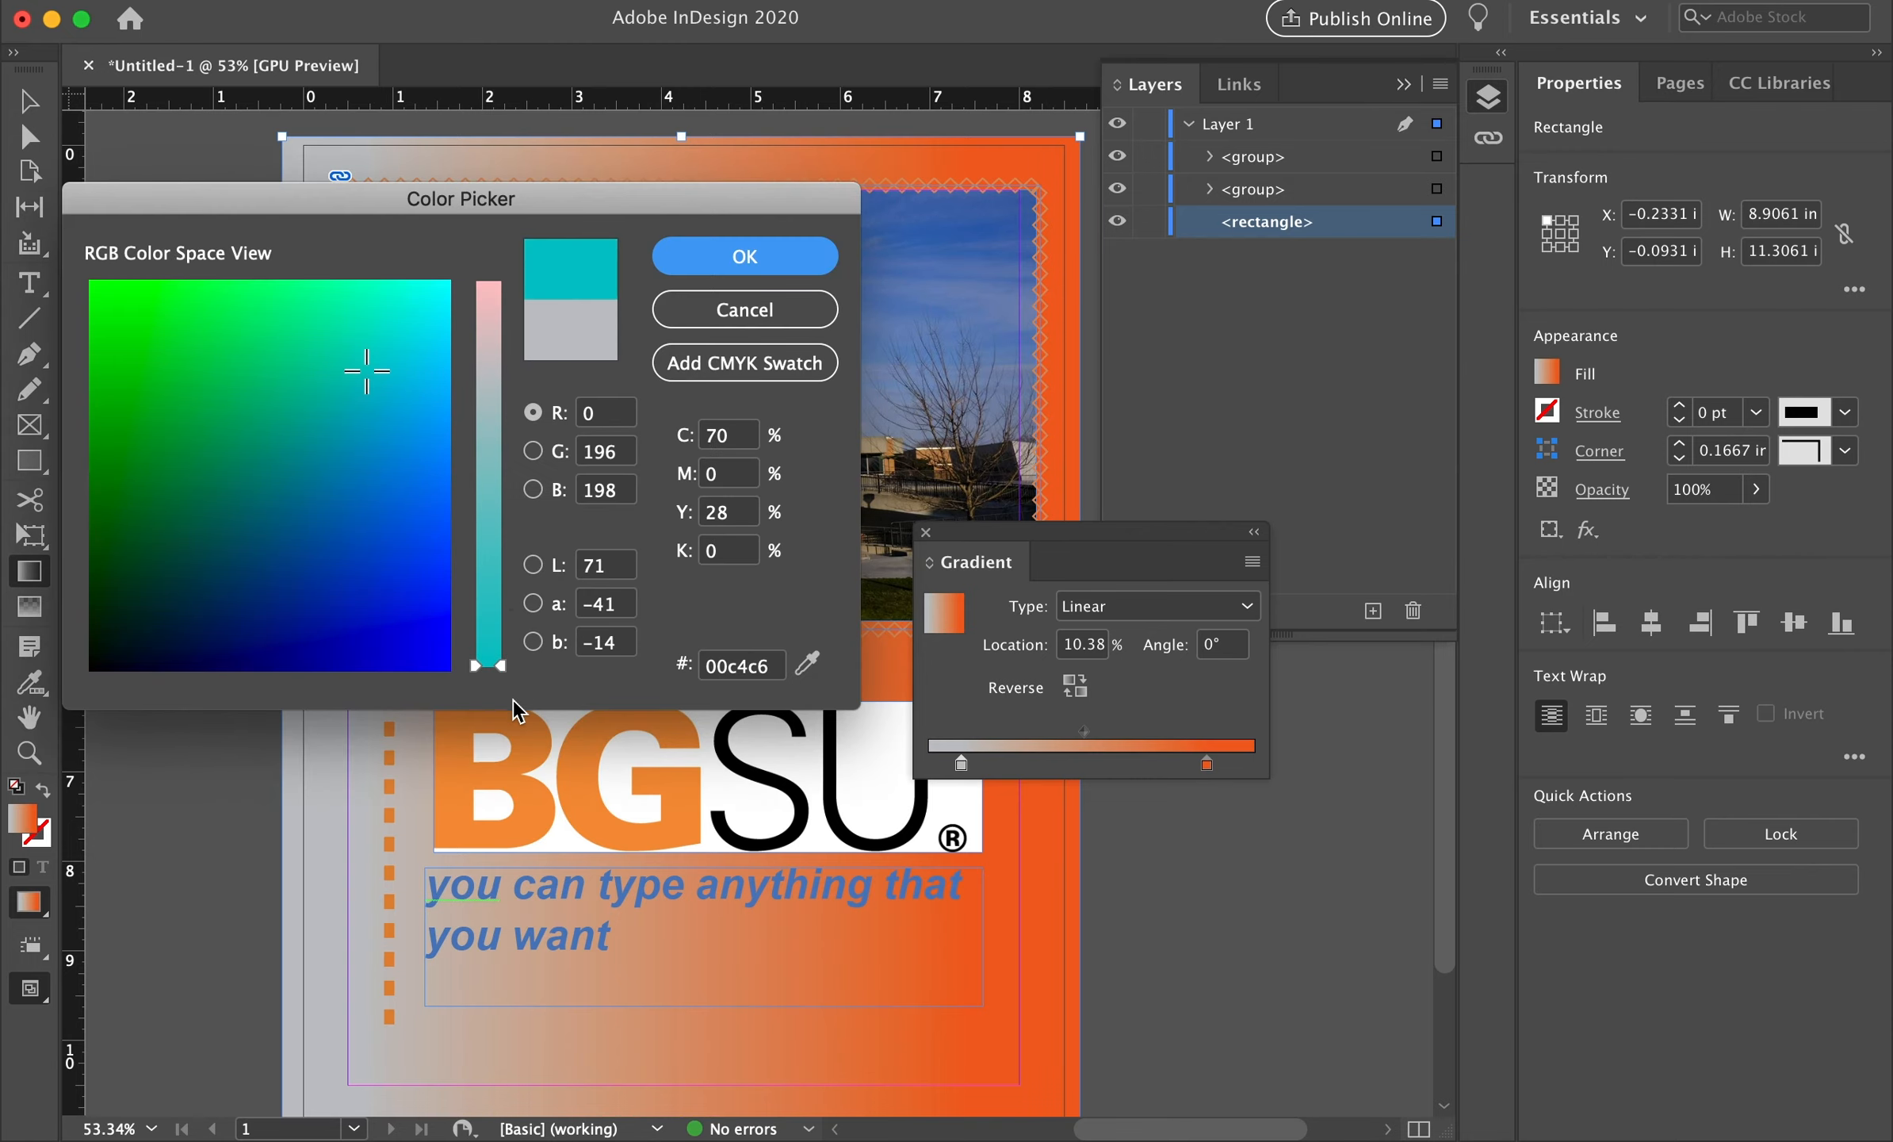
mouse_move(247, 601)
left_mouse_down()
mouse_move(107, 720)
mouse_move(203, 664)
mouse_move(255, 572)
left_mouse_up()
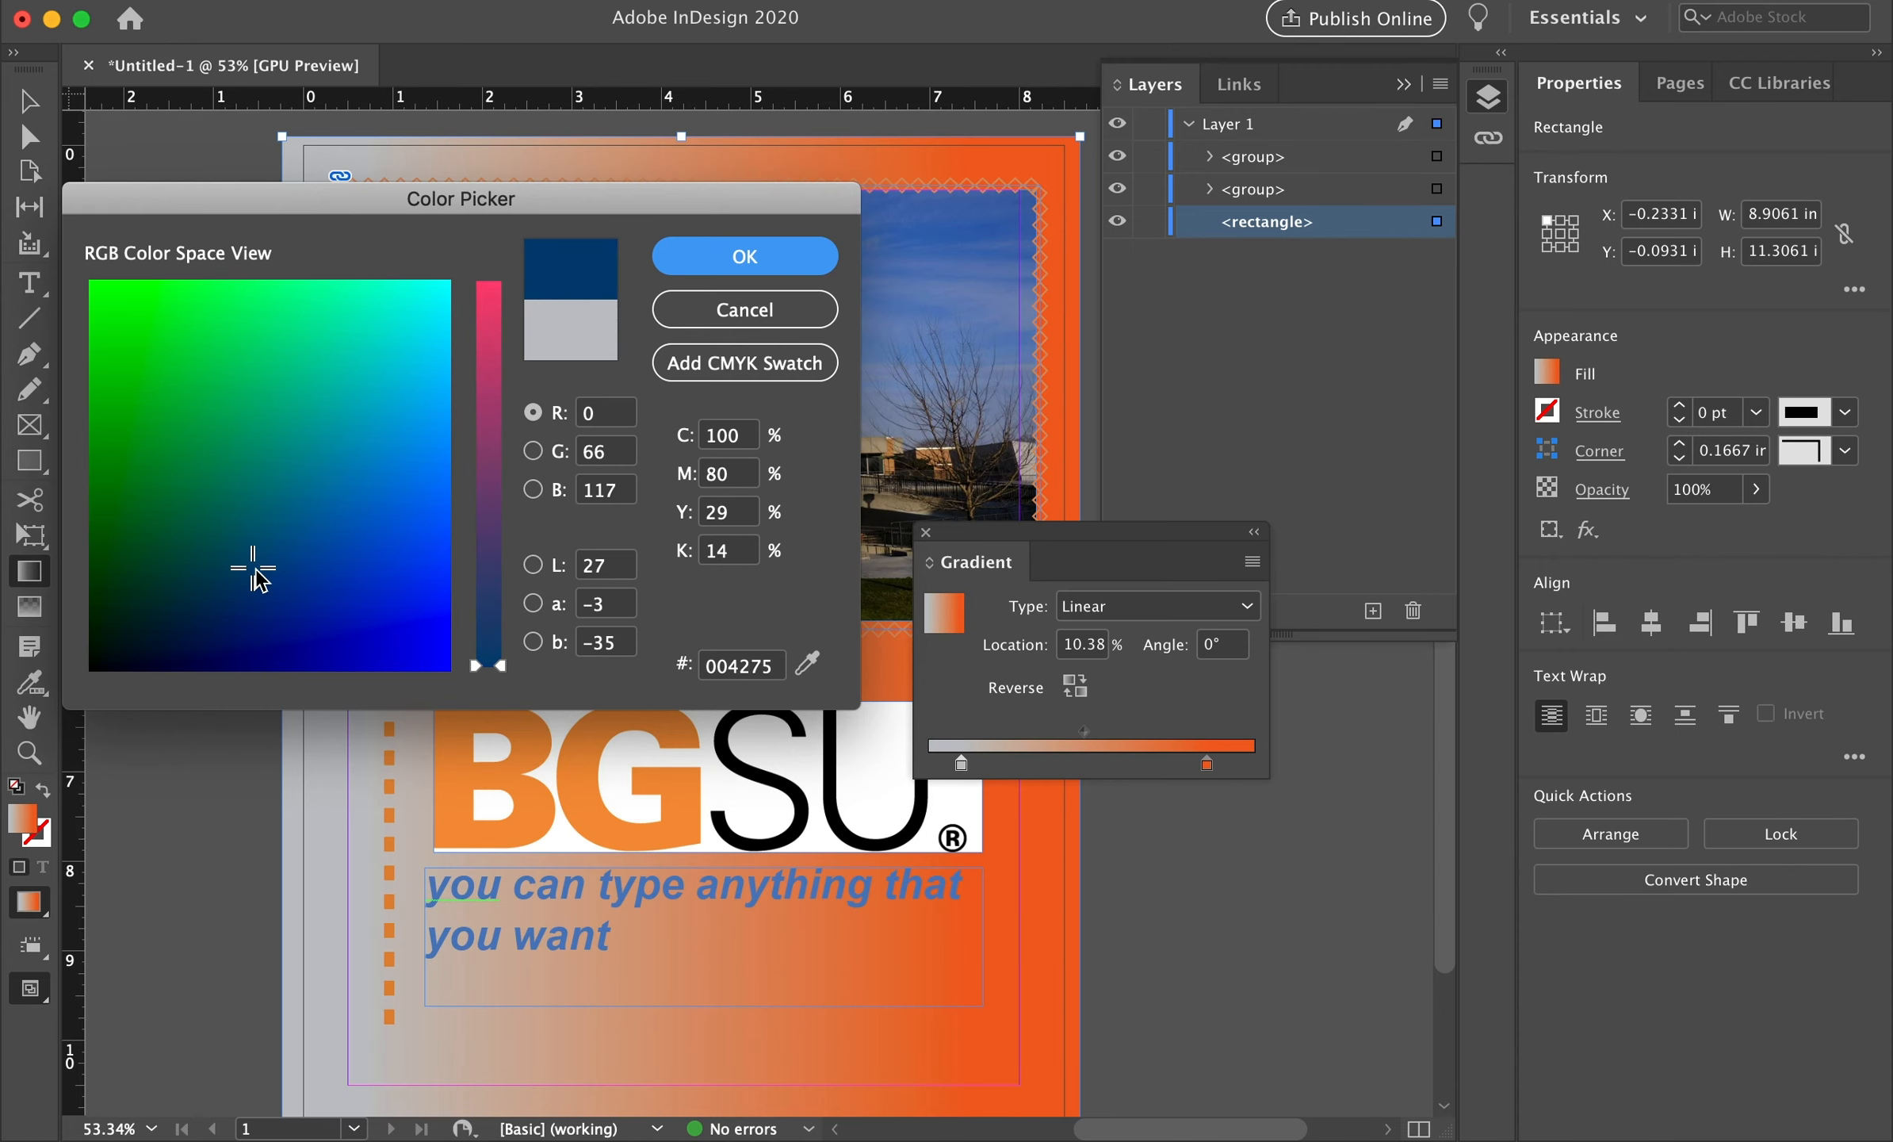
left_click(775, 266)
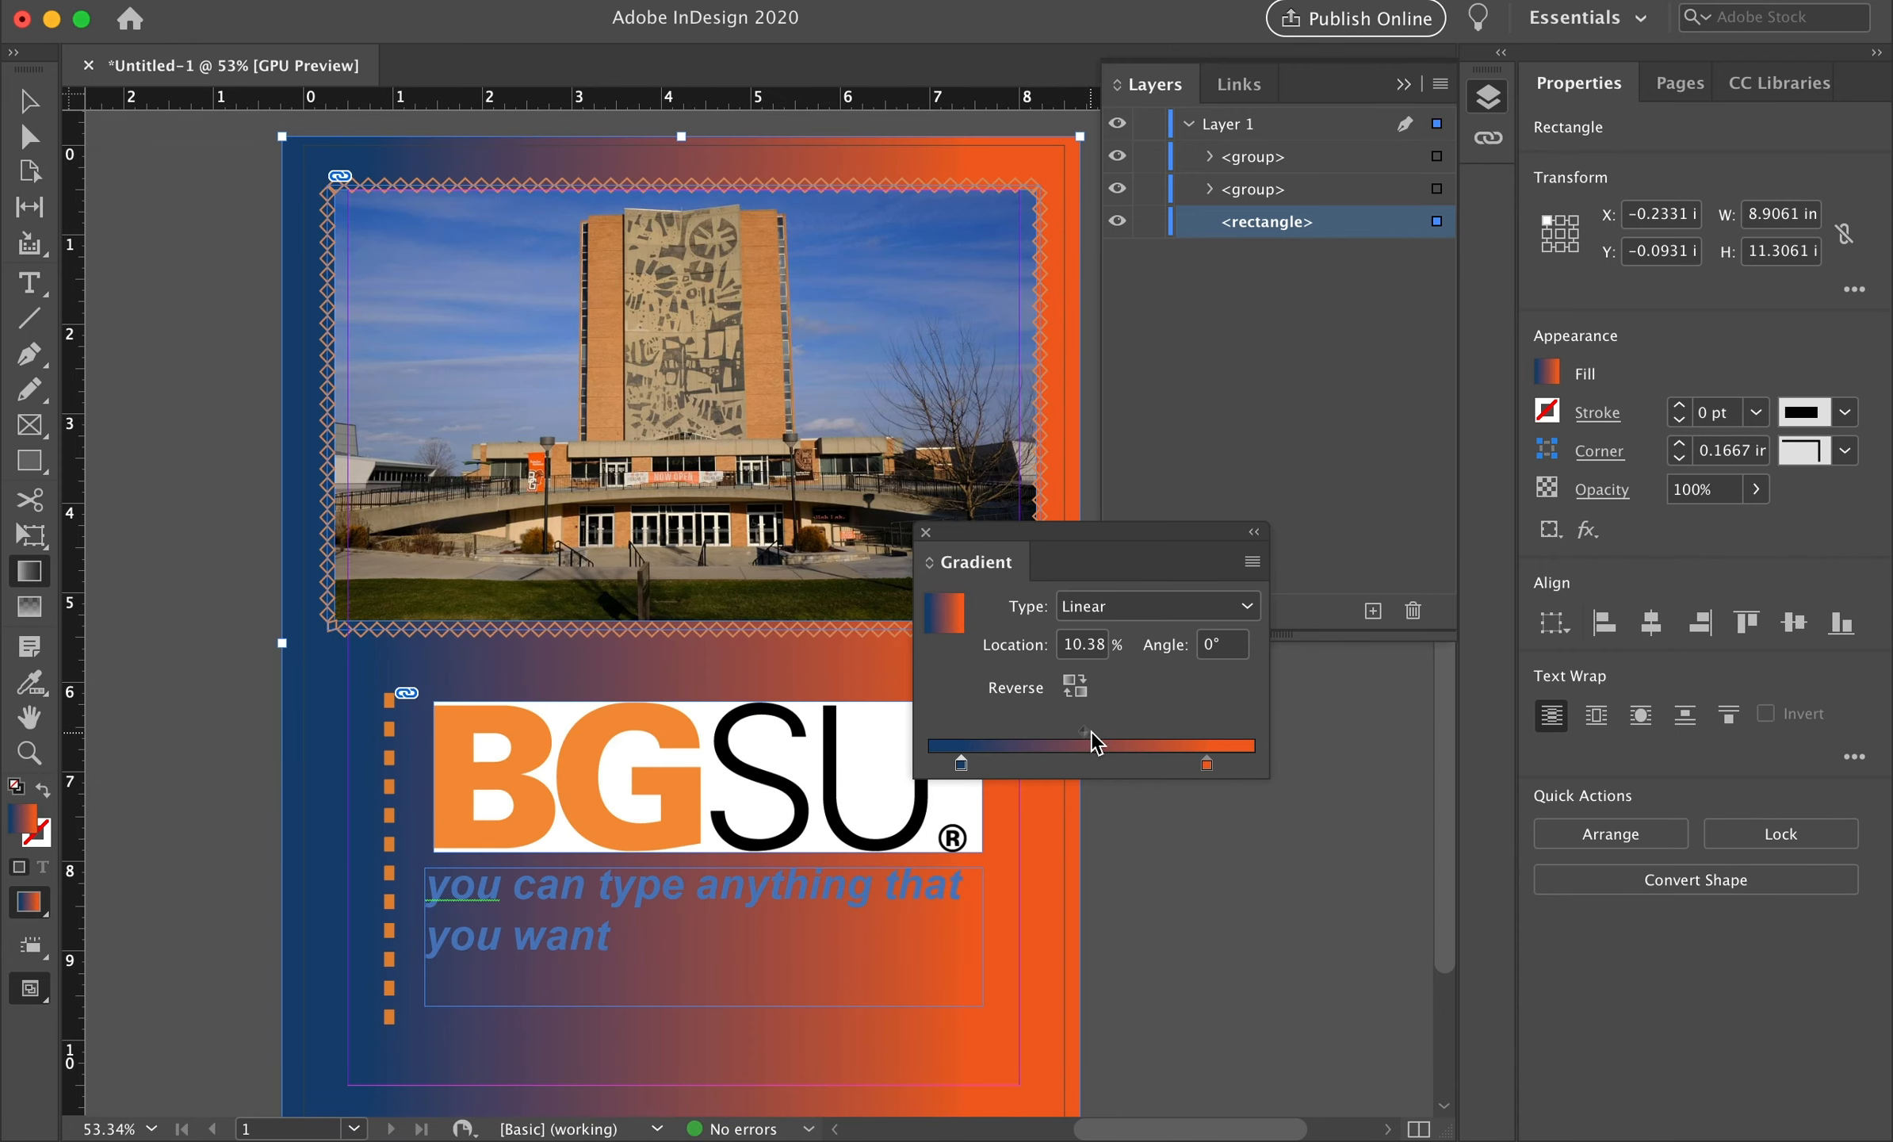
Set the blue-to-orange gradient midpoint to 53.96% and move the two colour stops closer together
mouse_move(1091, 731)
left_mouse_down()
mouse_move(1152, 735)
mouse_move(1096, 734)
left_mouse_up()
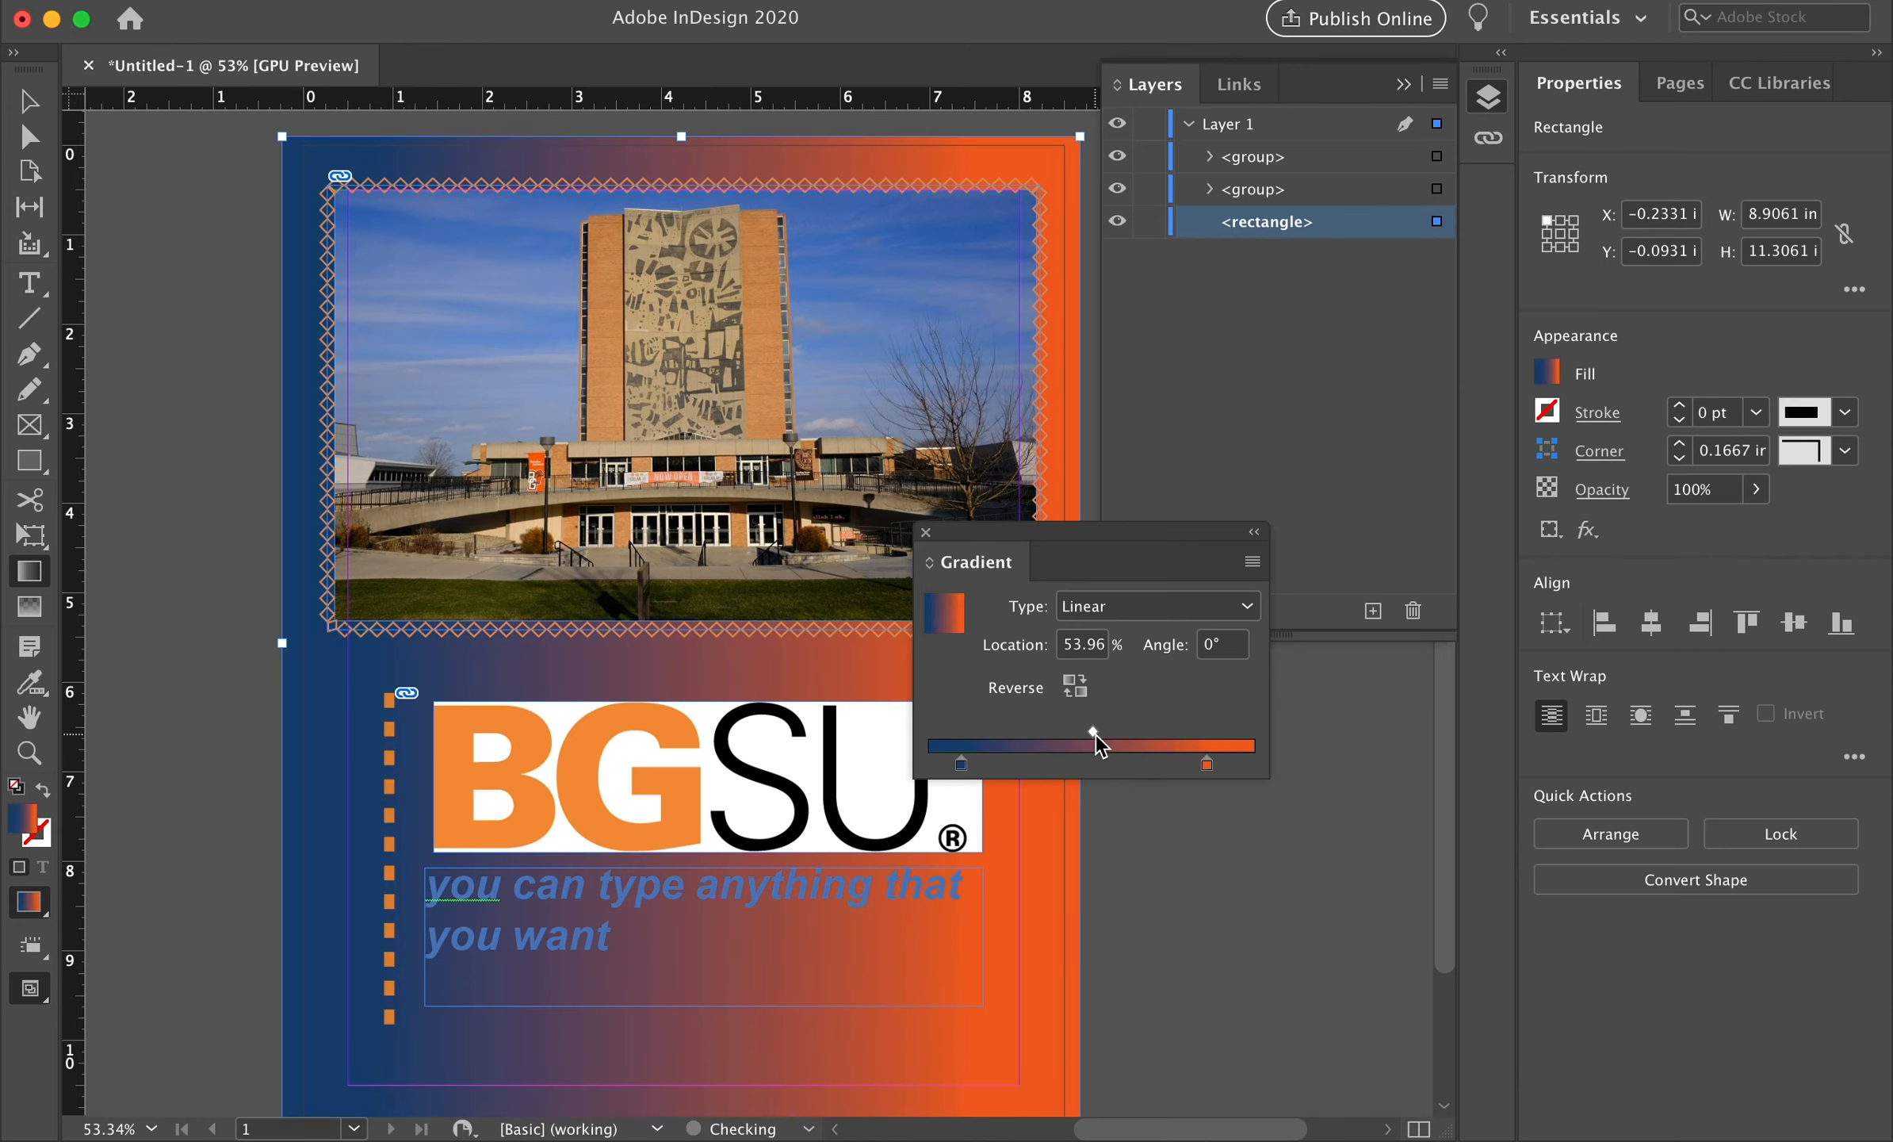
left_click_drag(1211, 773, 1176, 767)
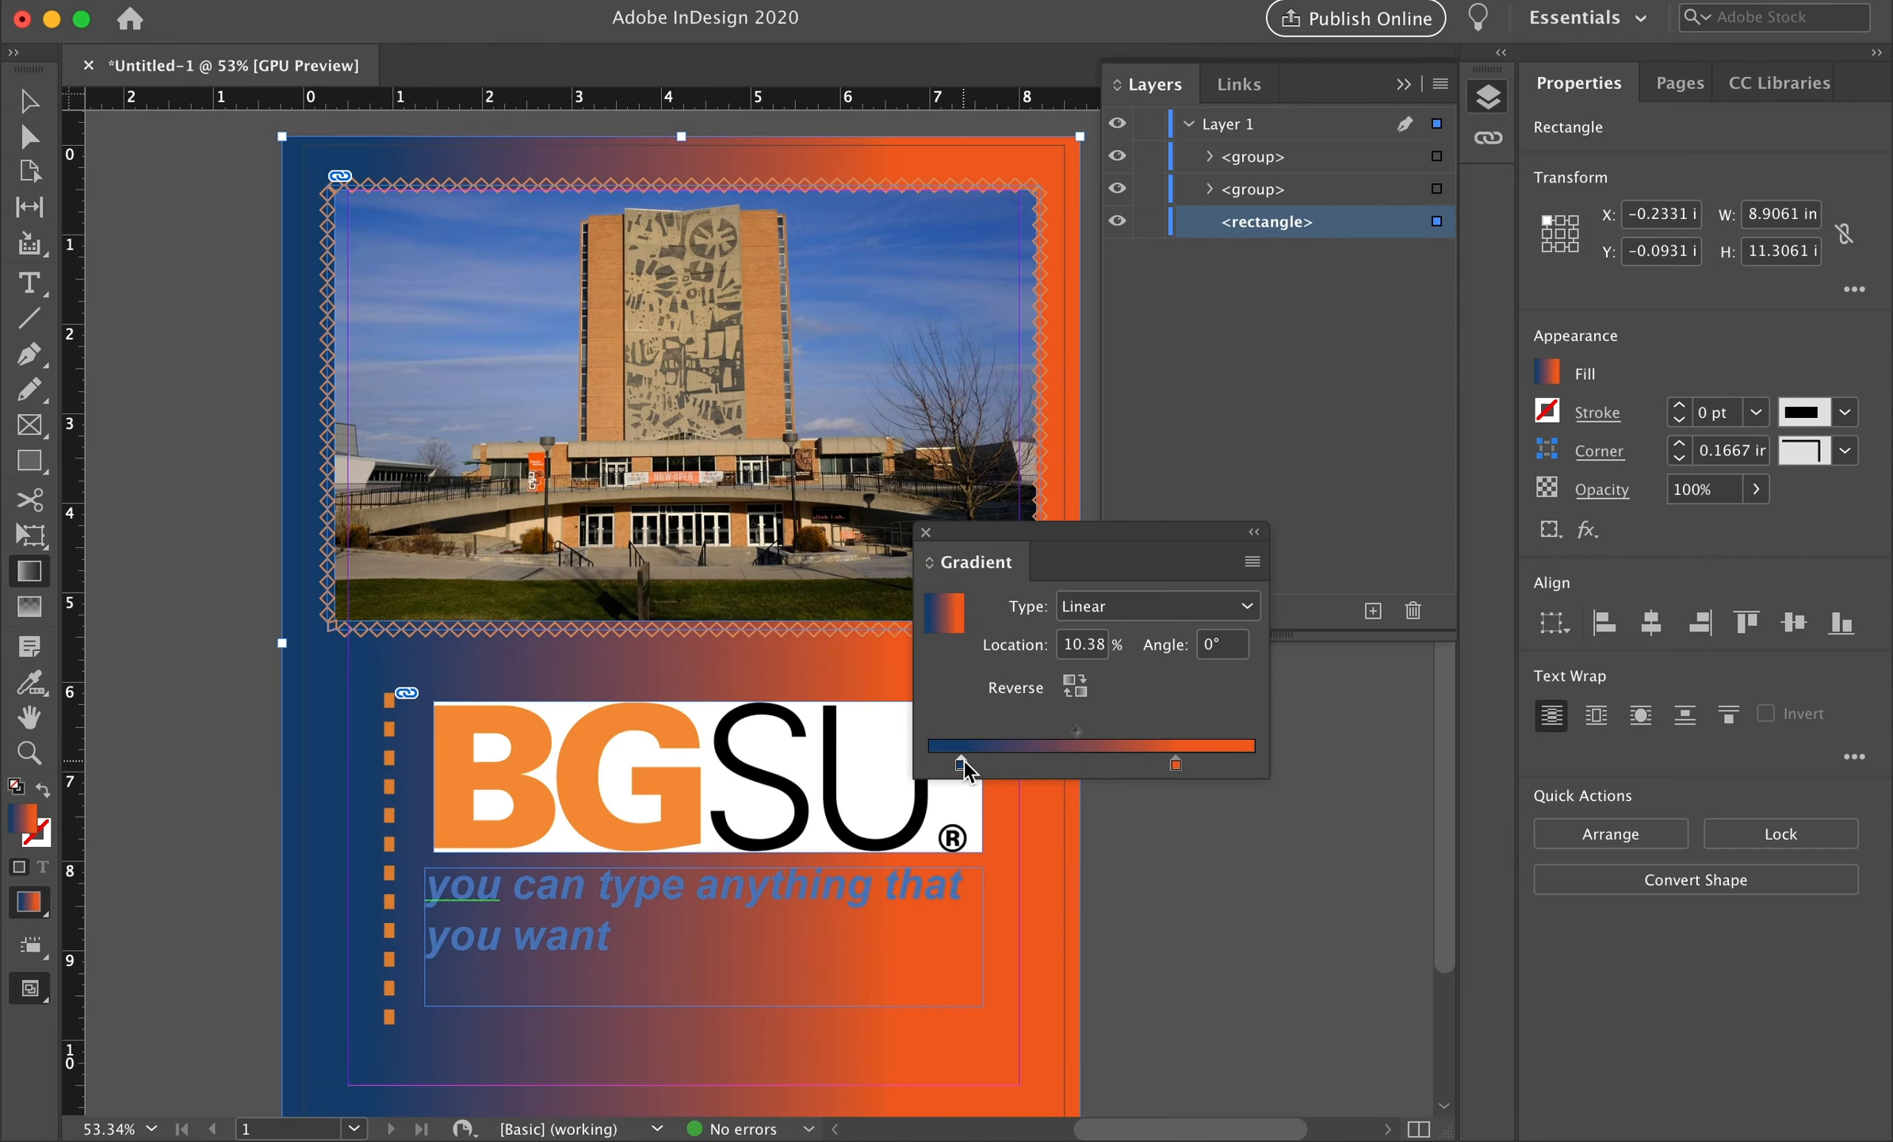
left_click_drag(962, 764, 1014, 764)
Add a third gradient stop at 89.49%, shift the blue stop back toward the start, and deselect the rectangle
left_click(1219, 764)
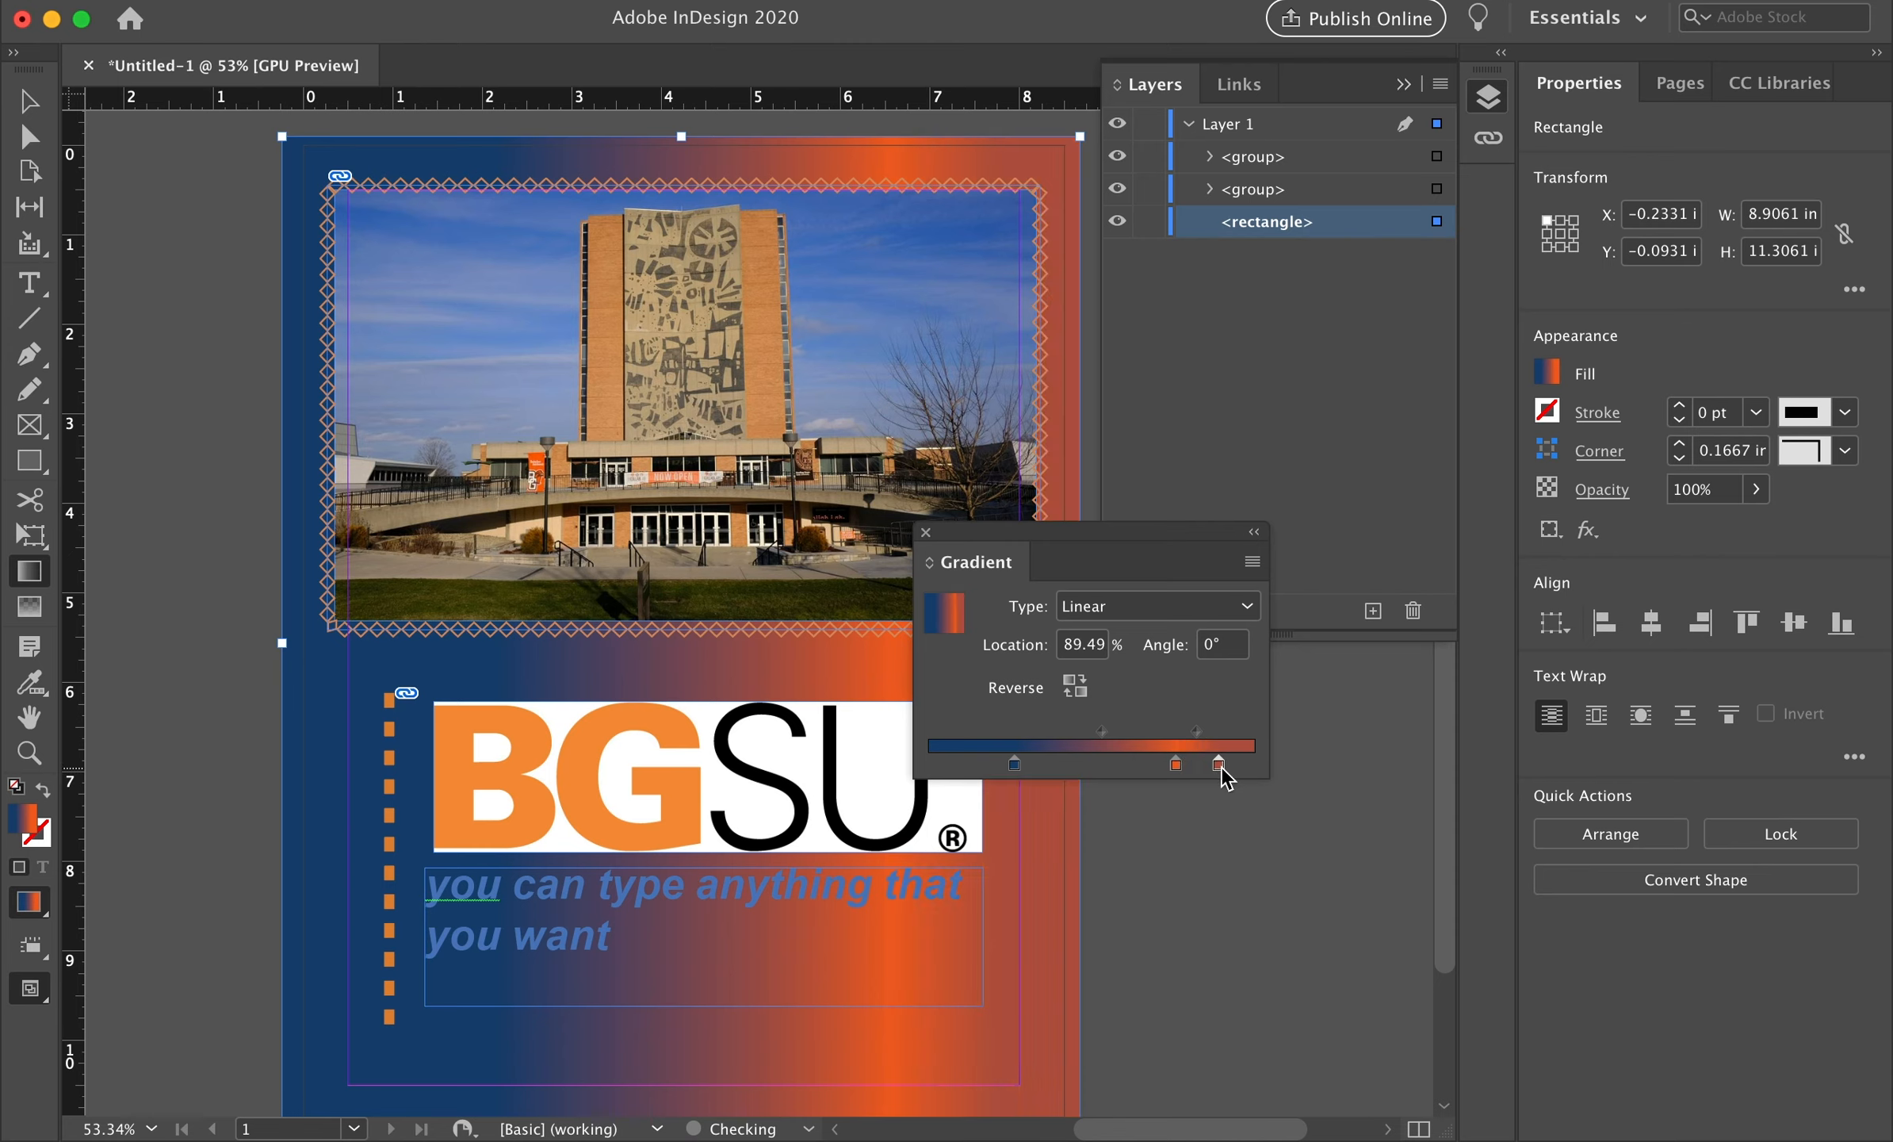
left_click_drag(1015, 764, 968, 763)
left_click(1278, 727)
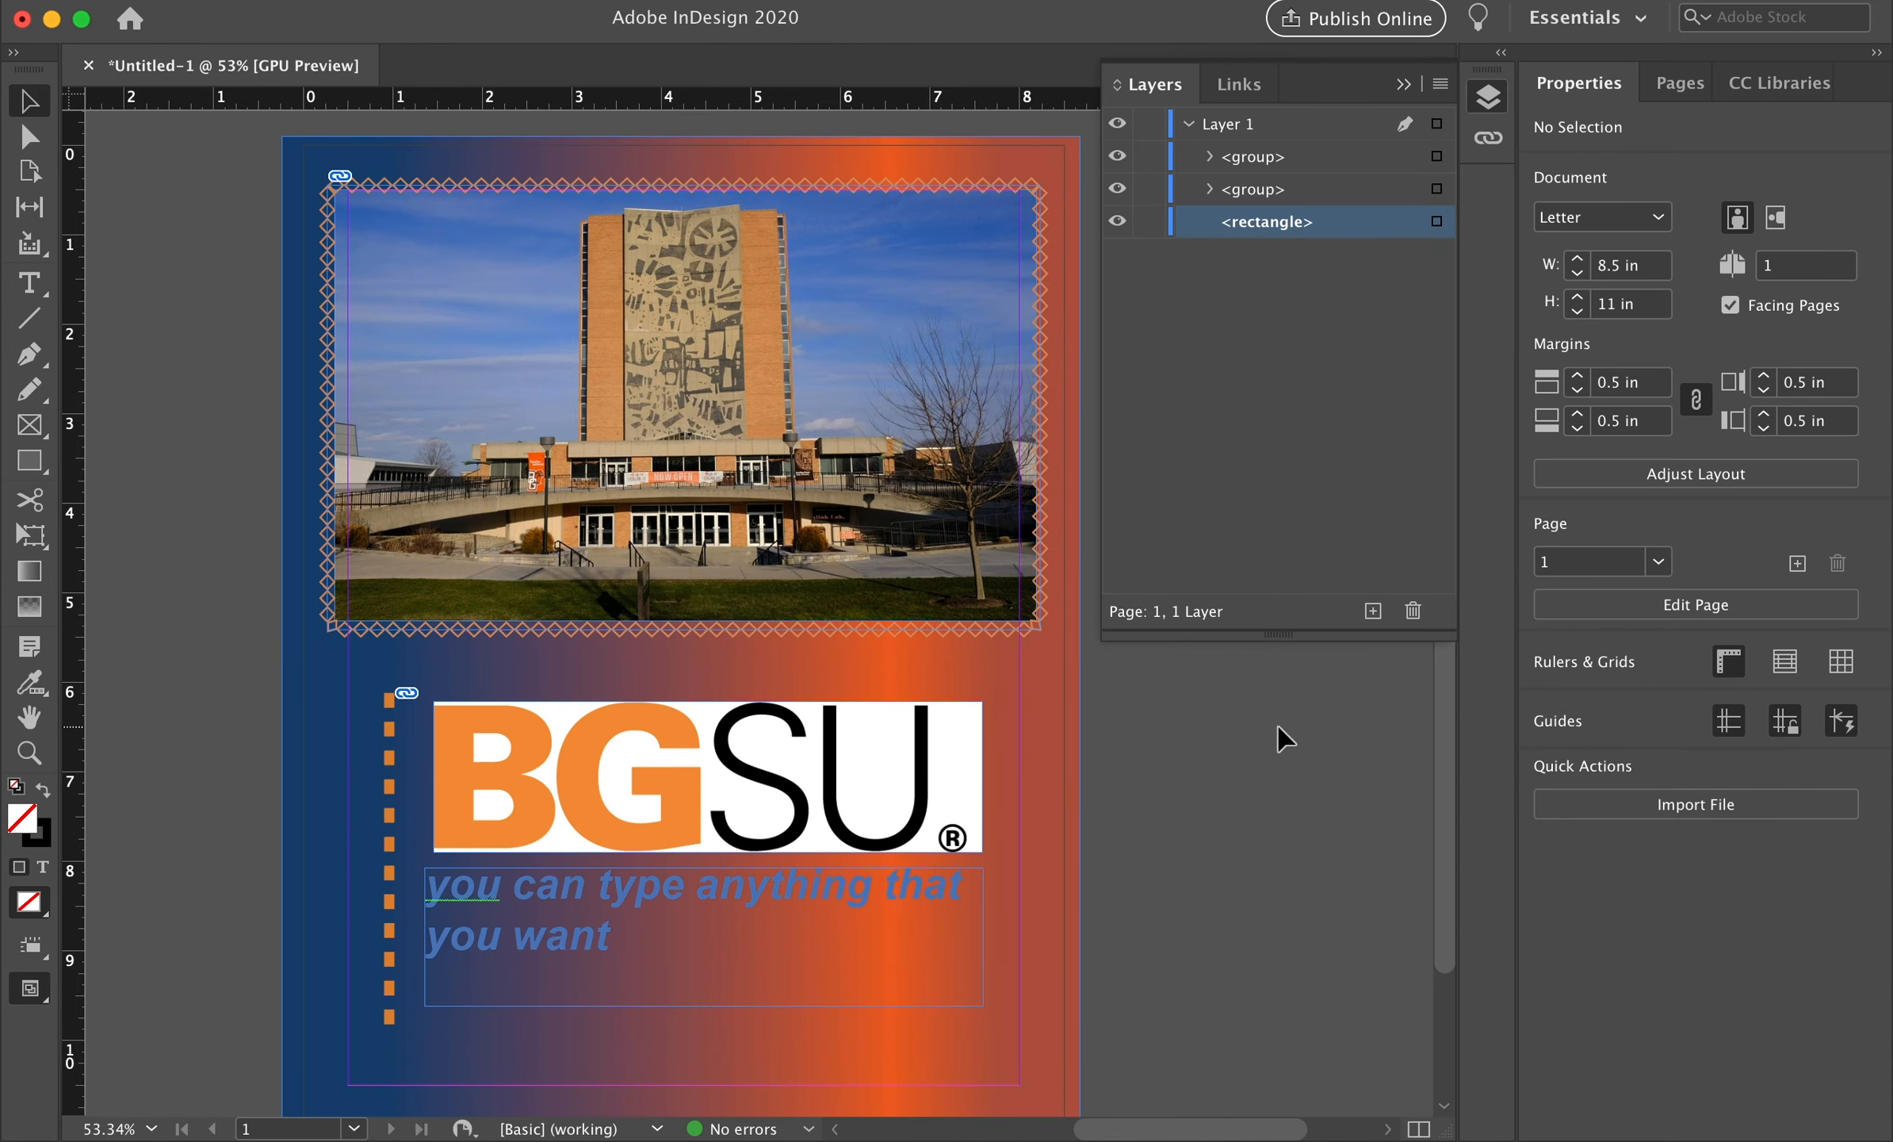
Start packaging the document and save it to the Desktop as "indesign tutorial" in InDesign 2020 format
left_click(208, 1)
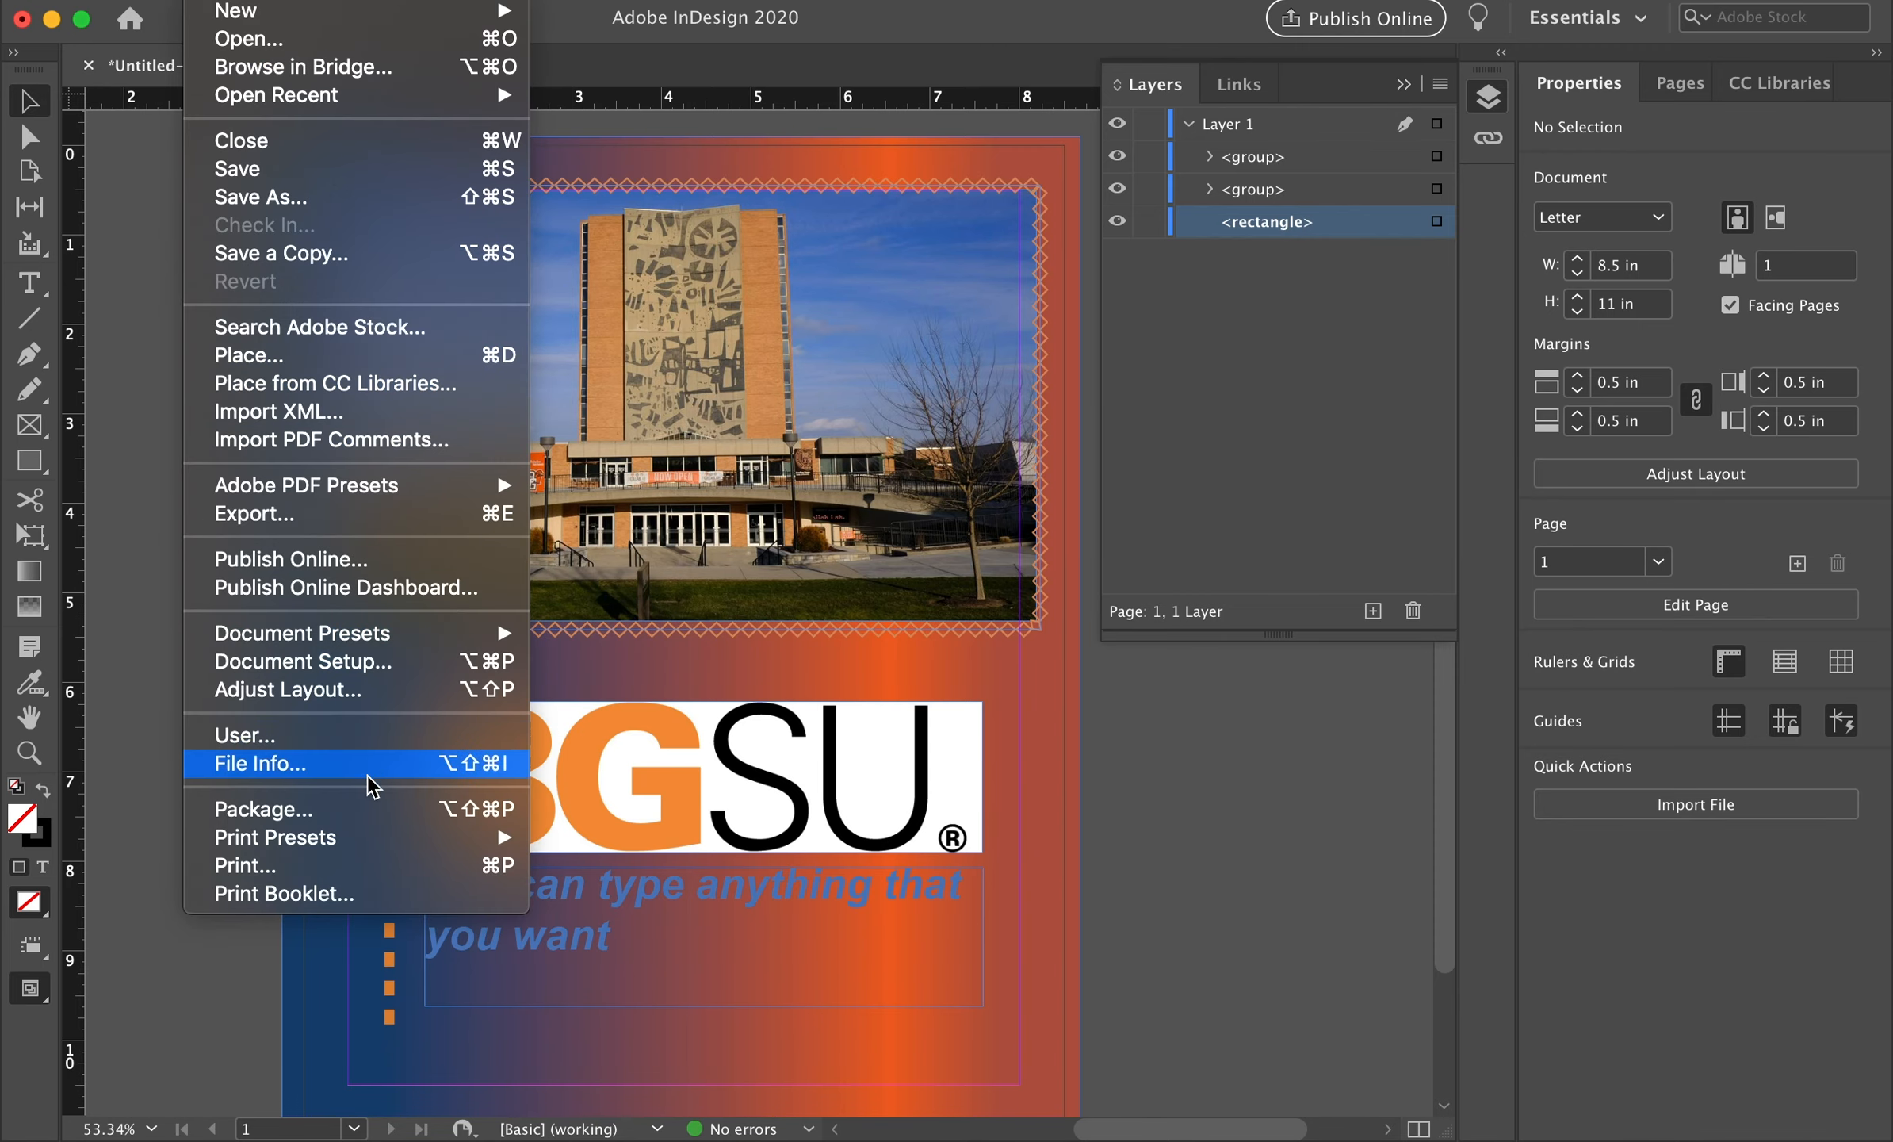
left_click(371, 808)
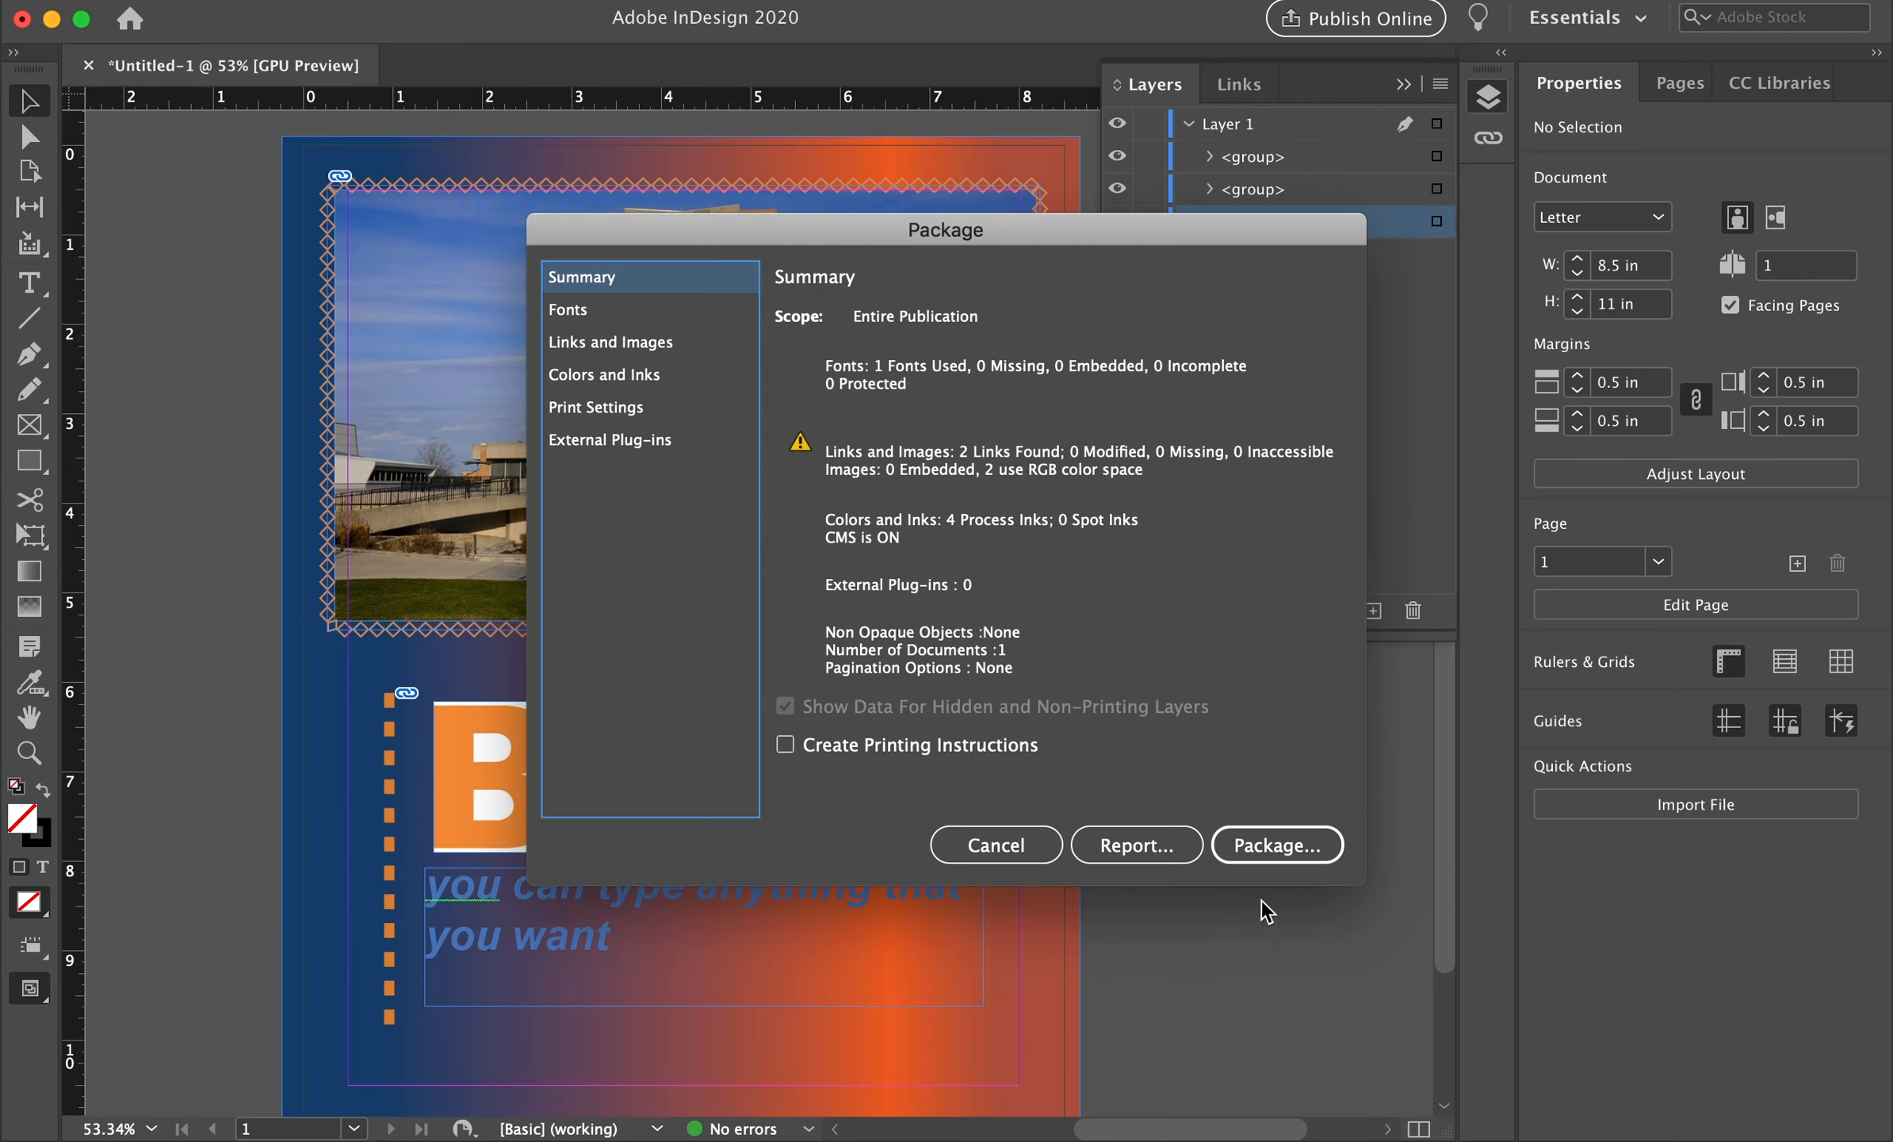
left_click(1272, 850)
left_click(1156, 607)
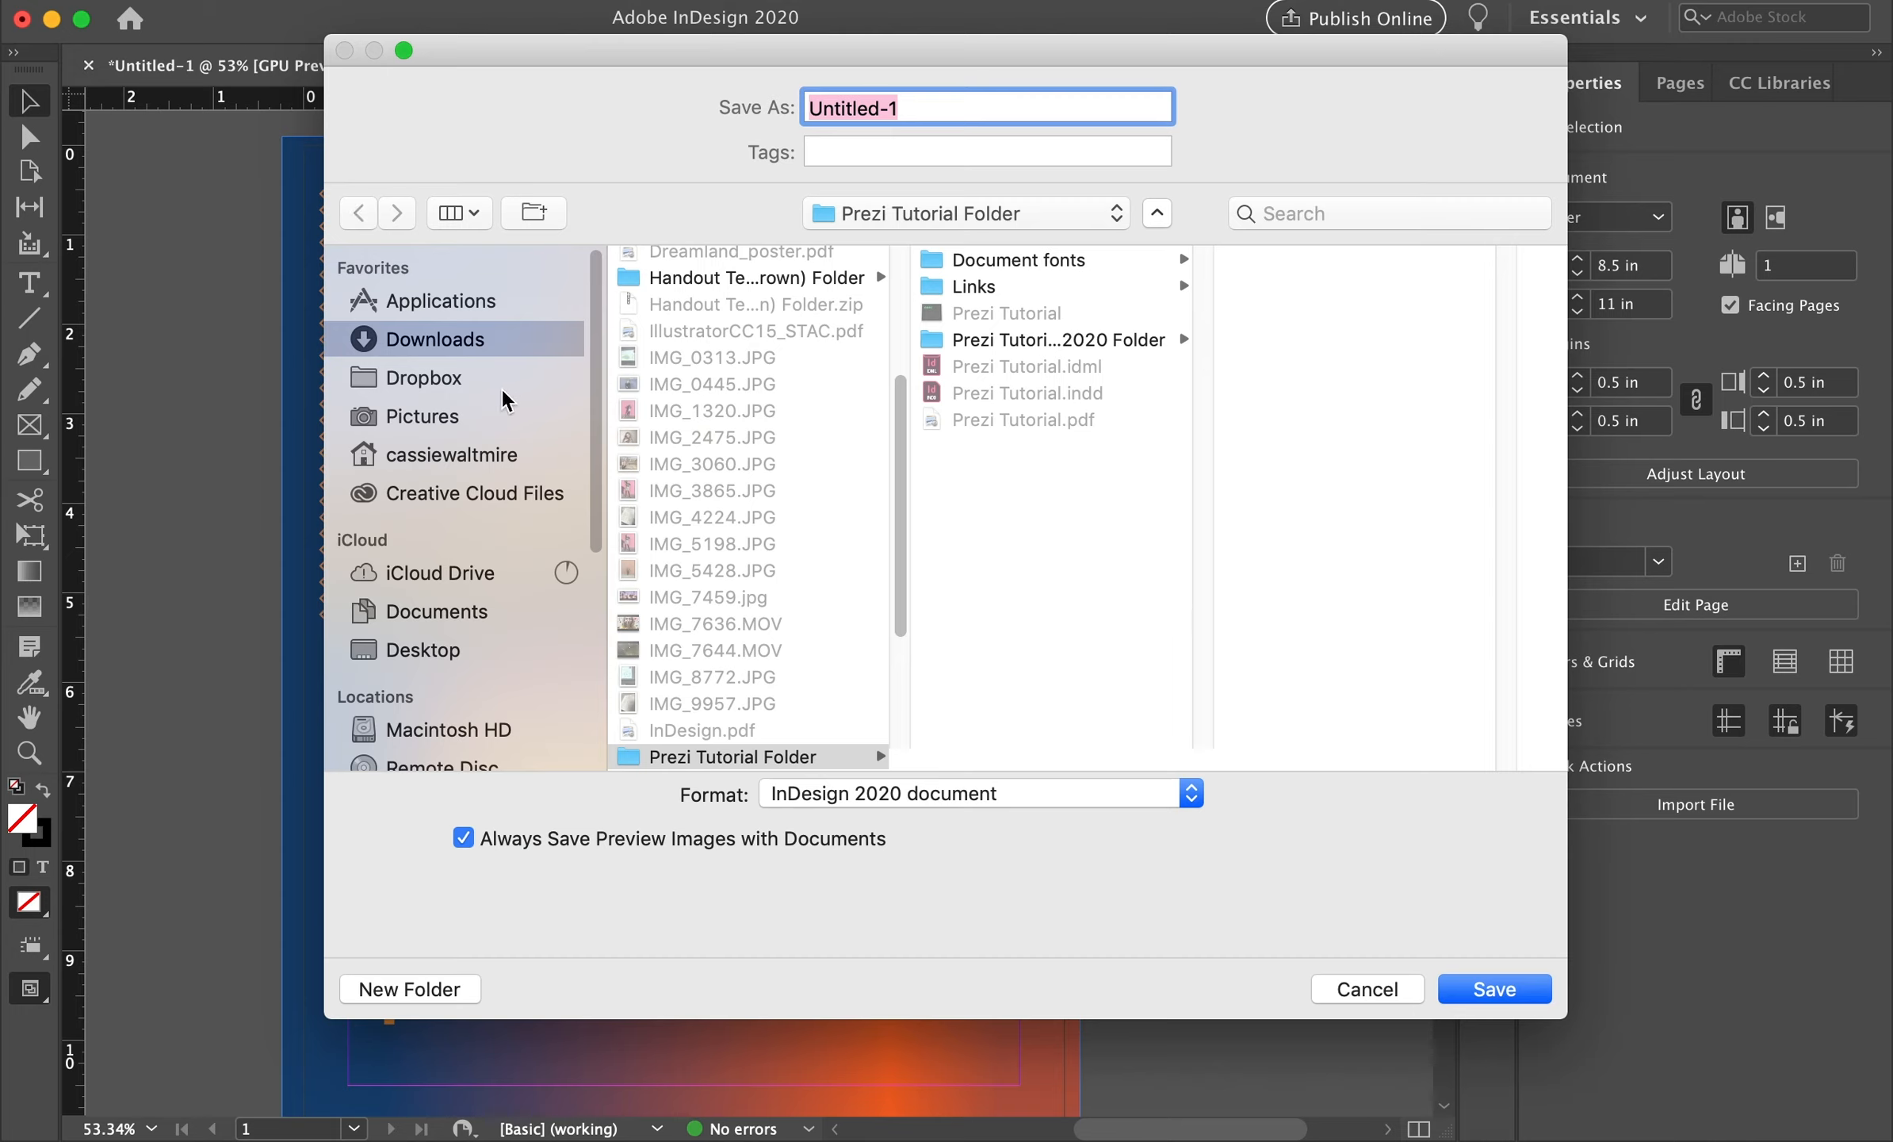
left_click(445, 664)
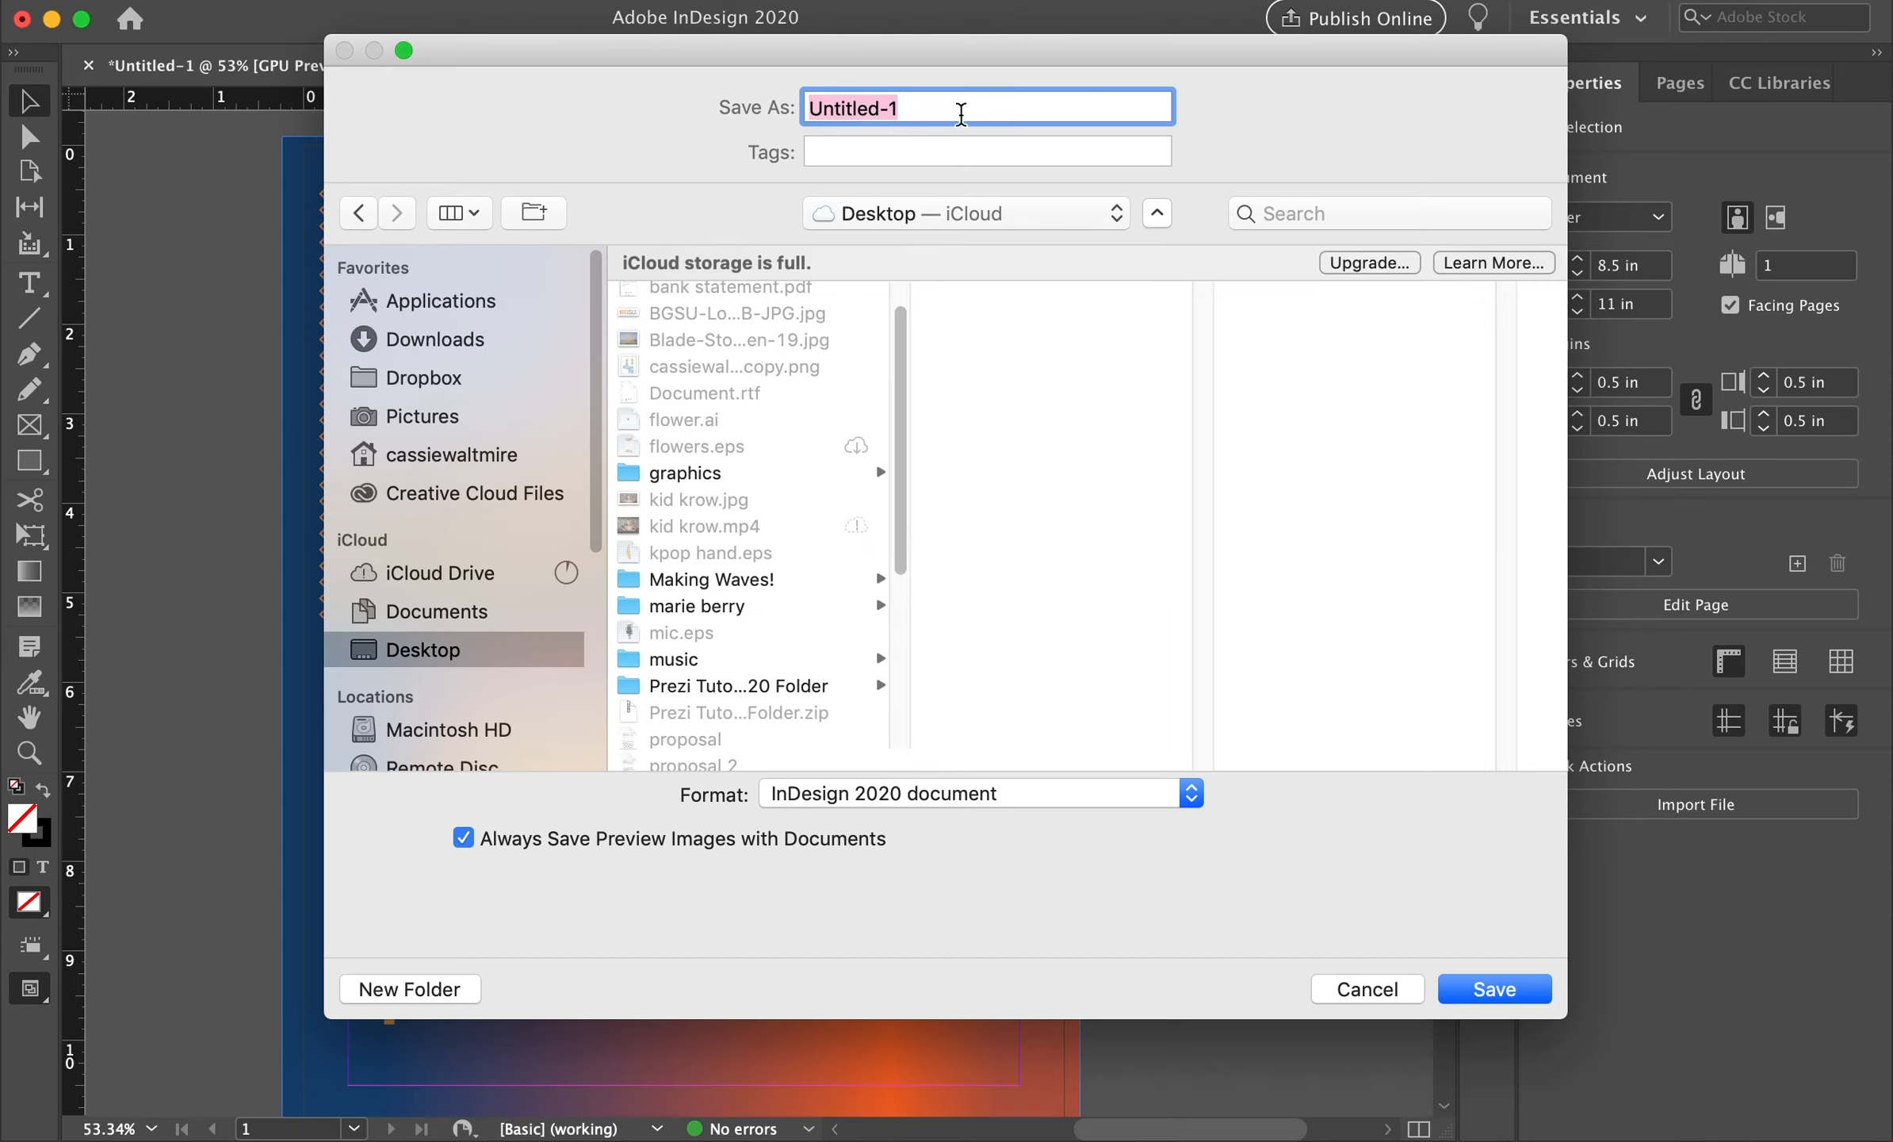
type("indesign ")
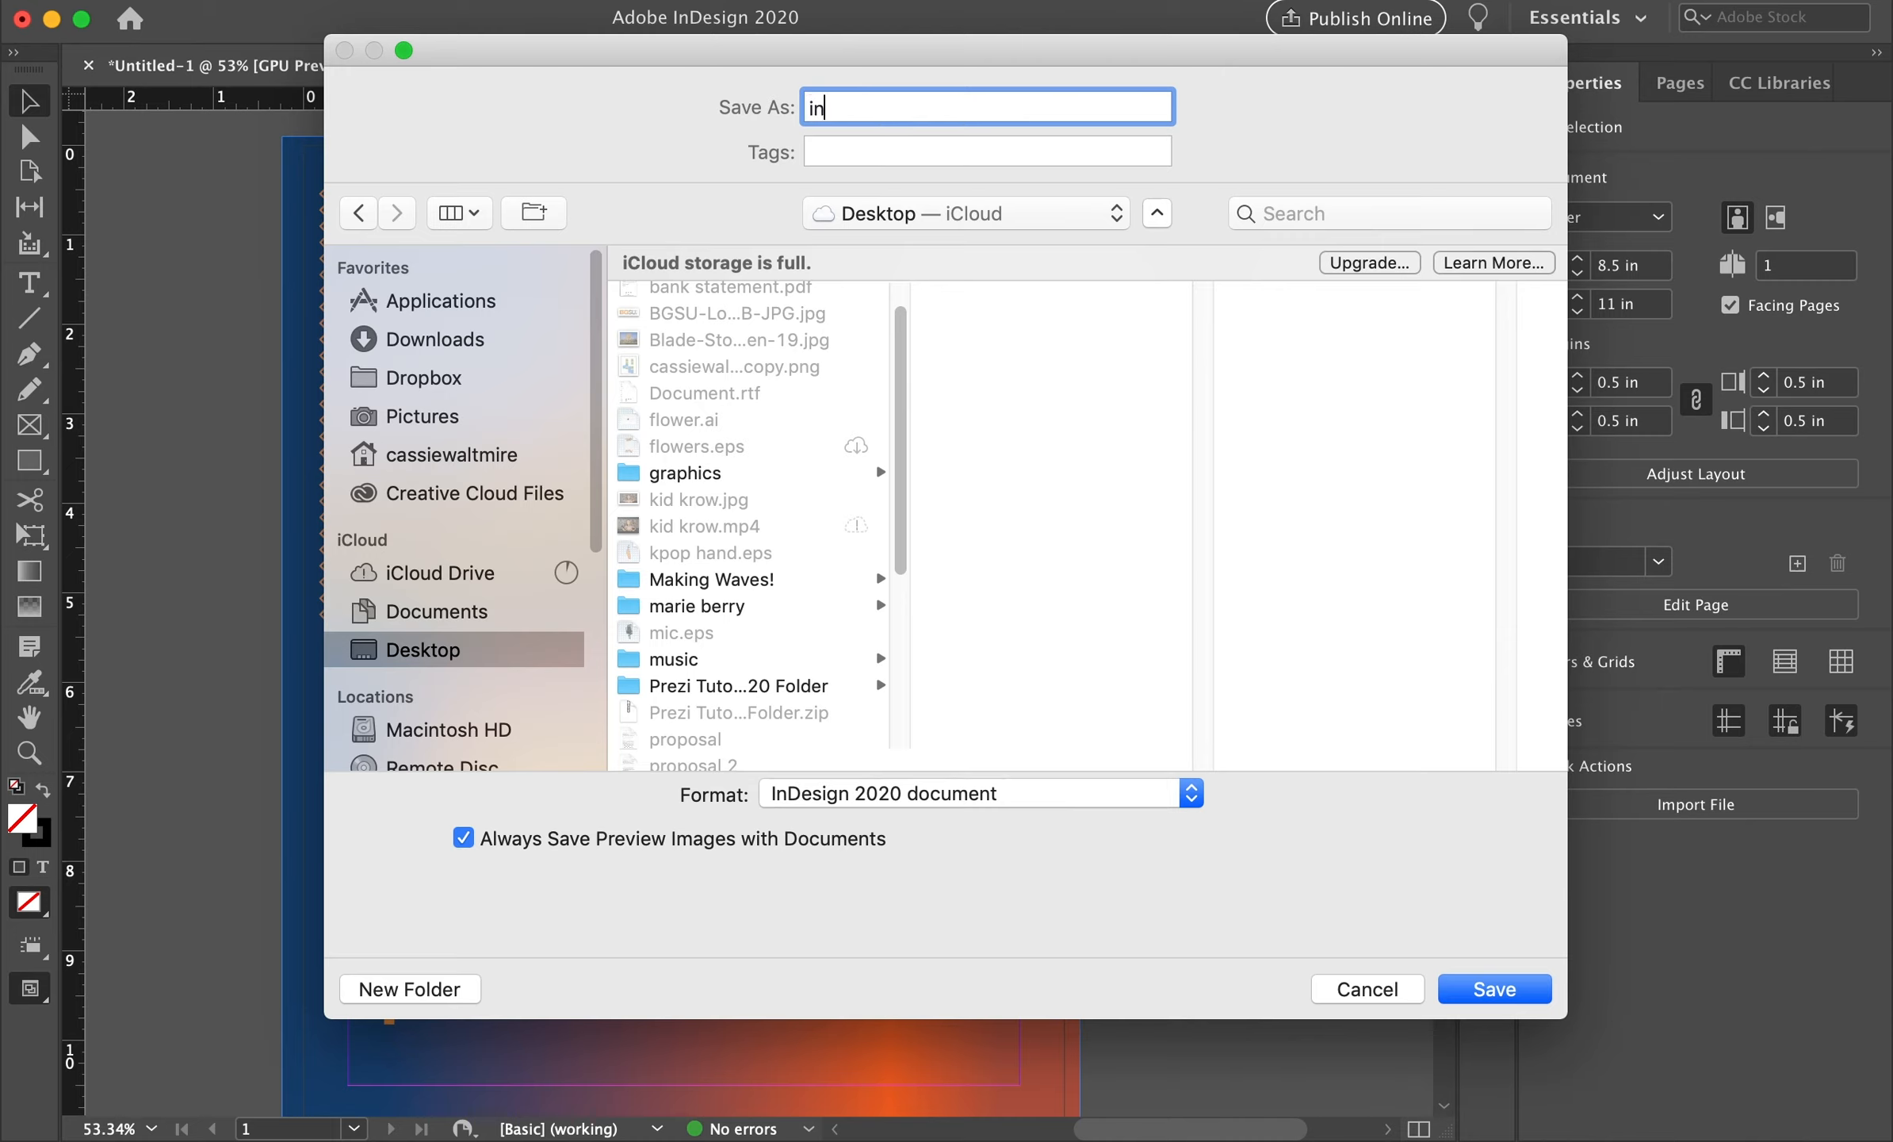
type("tutorail")
key("BackSpace")
key("BackSpace")
type("ial")
key("Return")
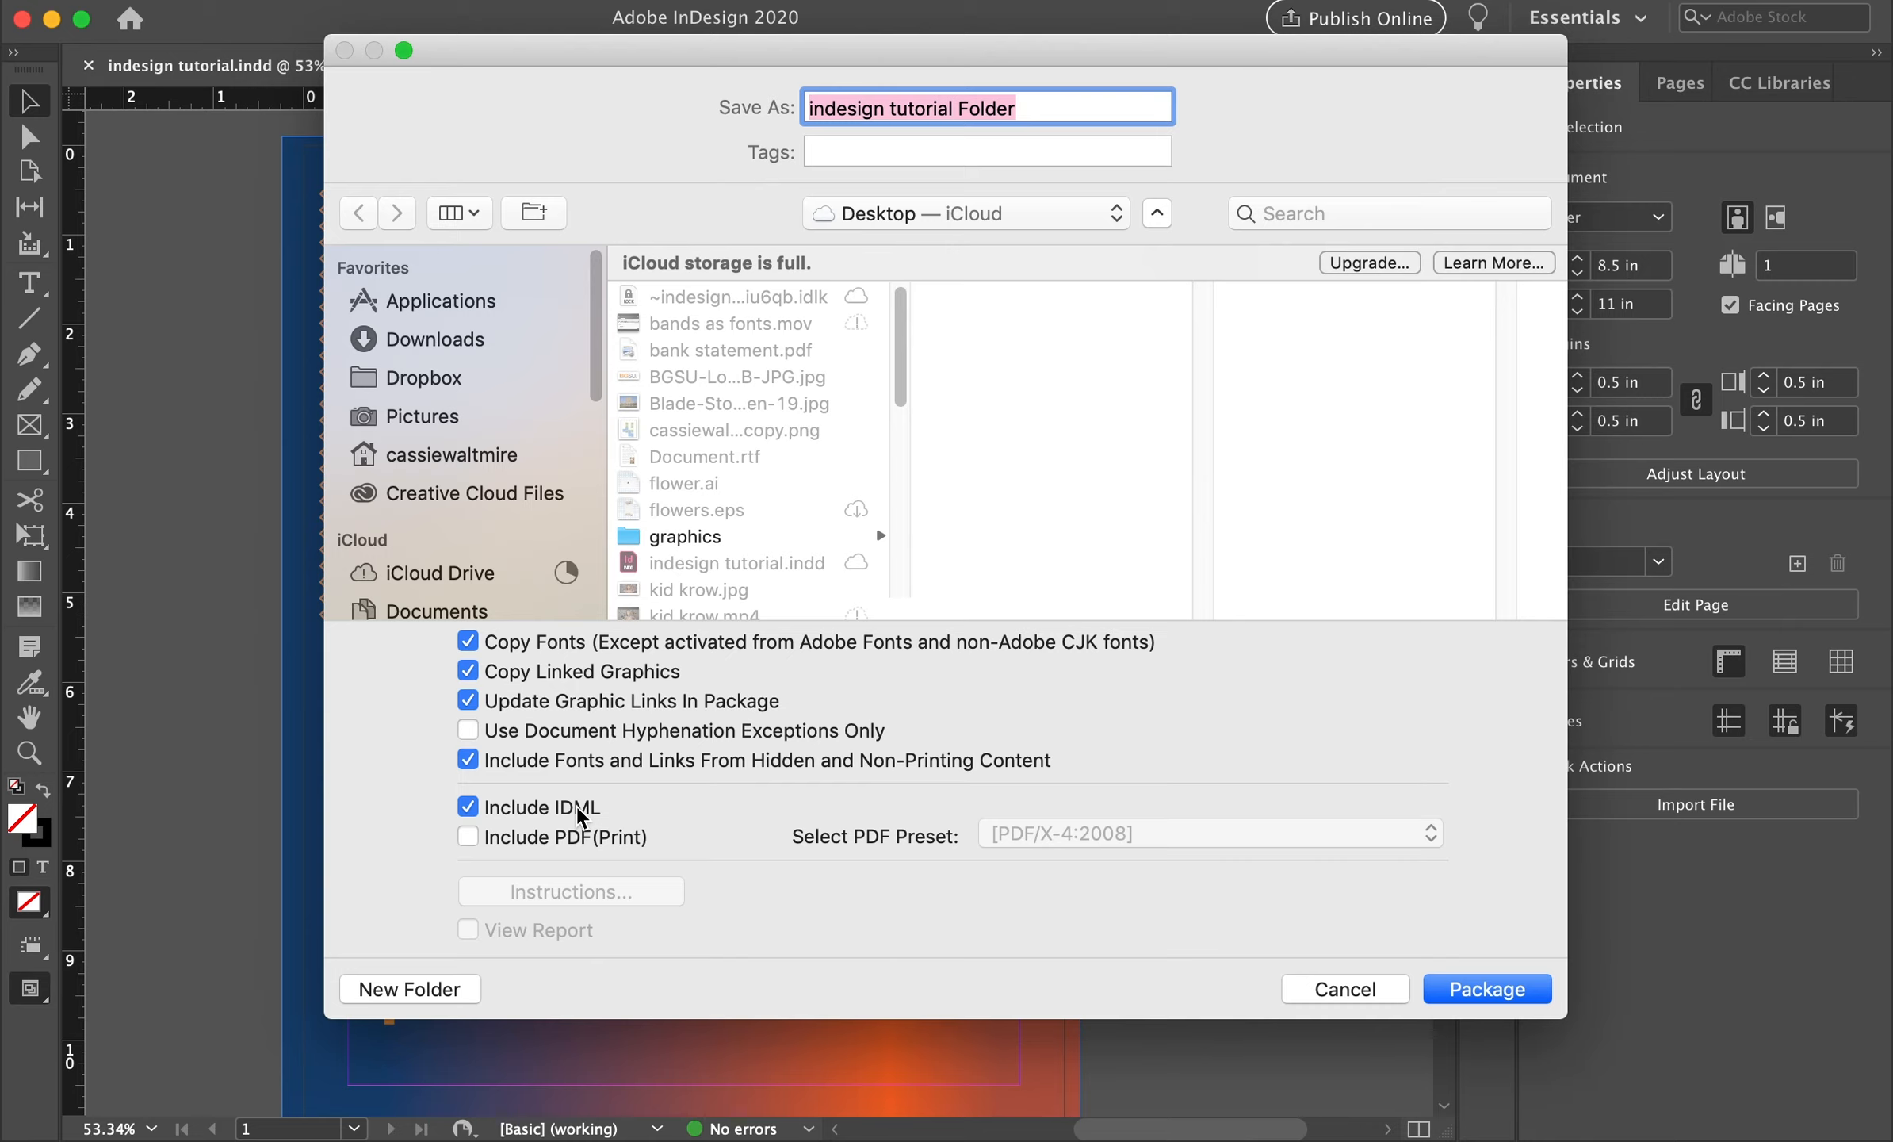
Package the files into "indesign tutorial Folder" on the Desktop, including a print PDF with the High Quality Print preset
left_click(469, 839)
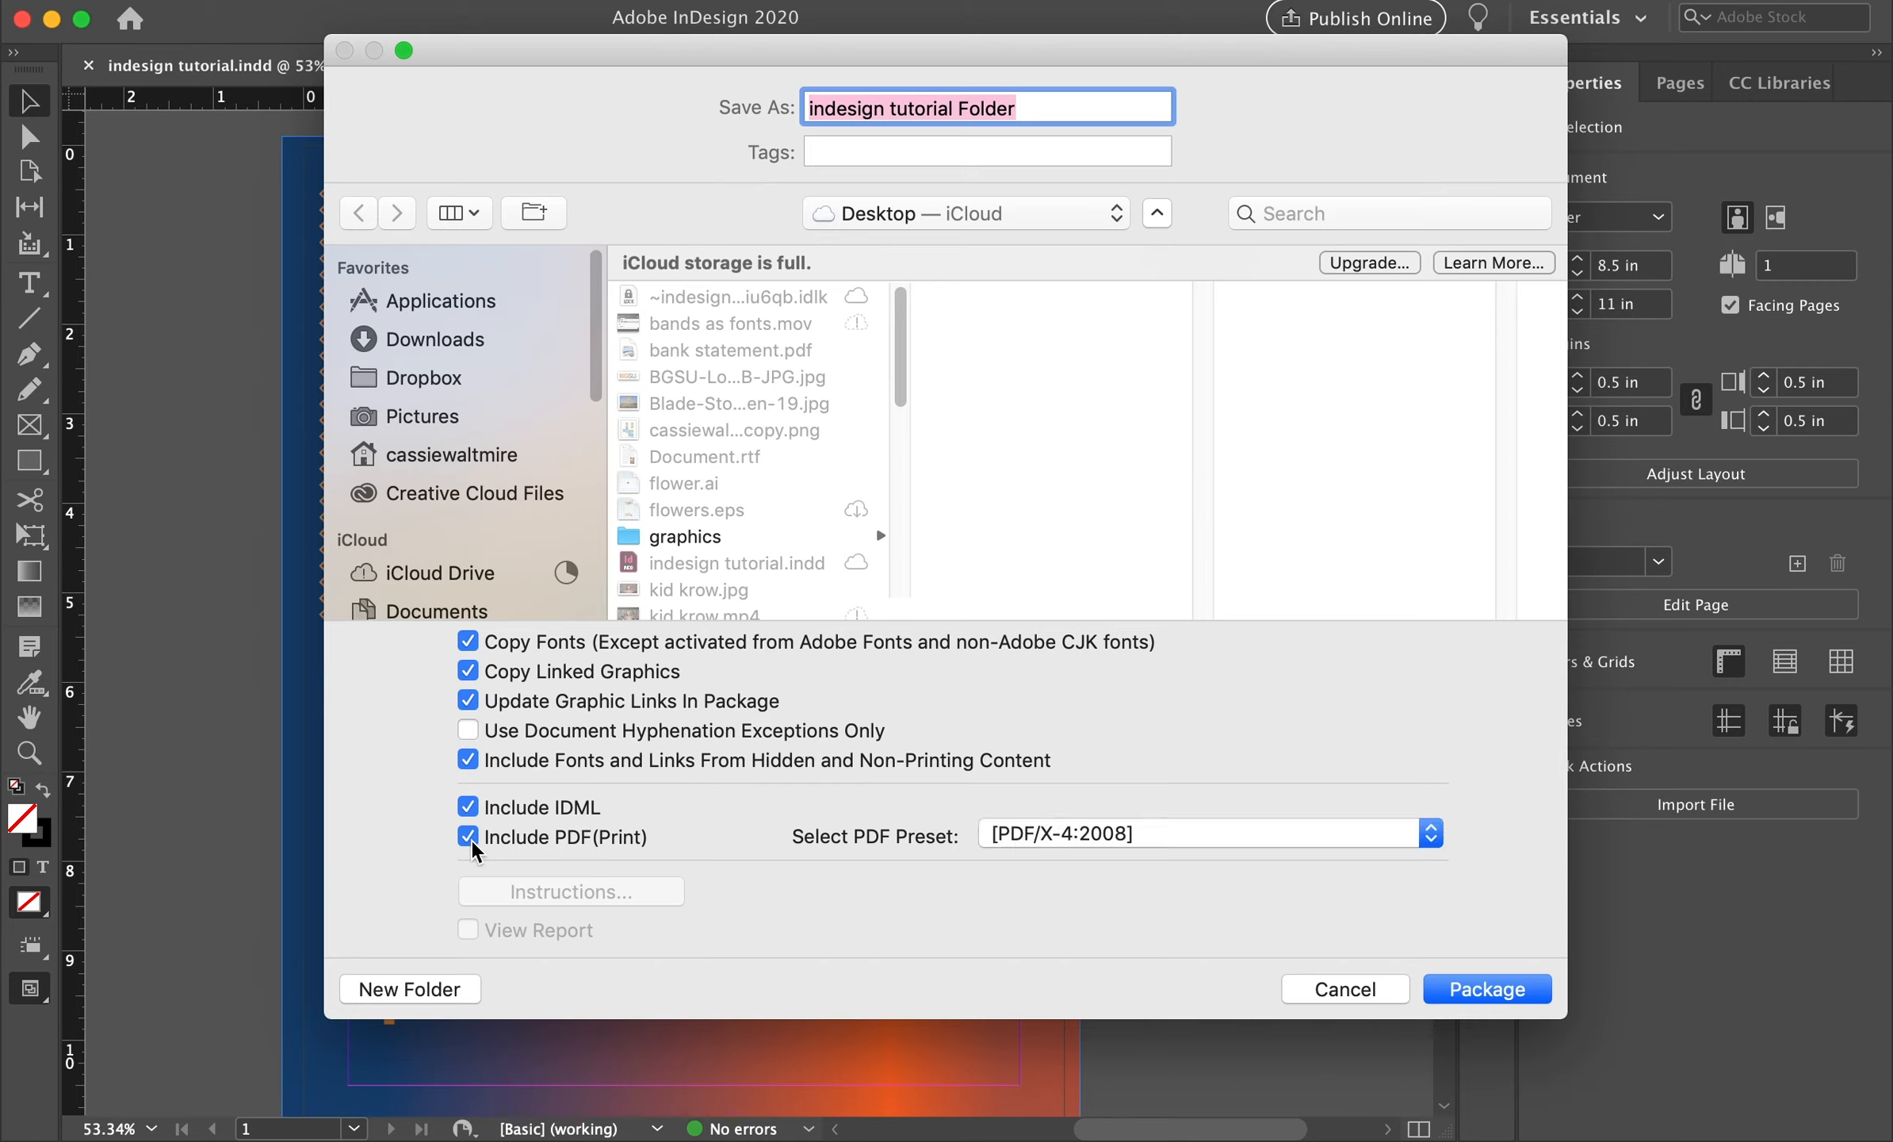
left_click(1167, 832)
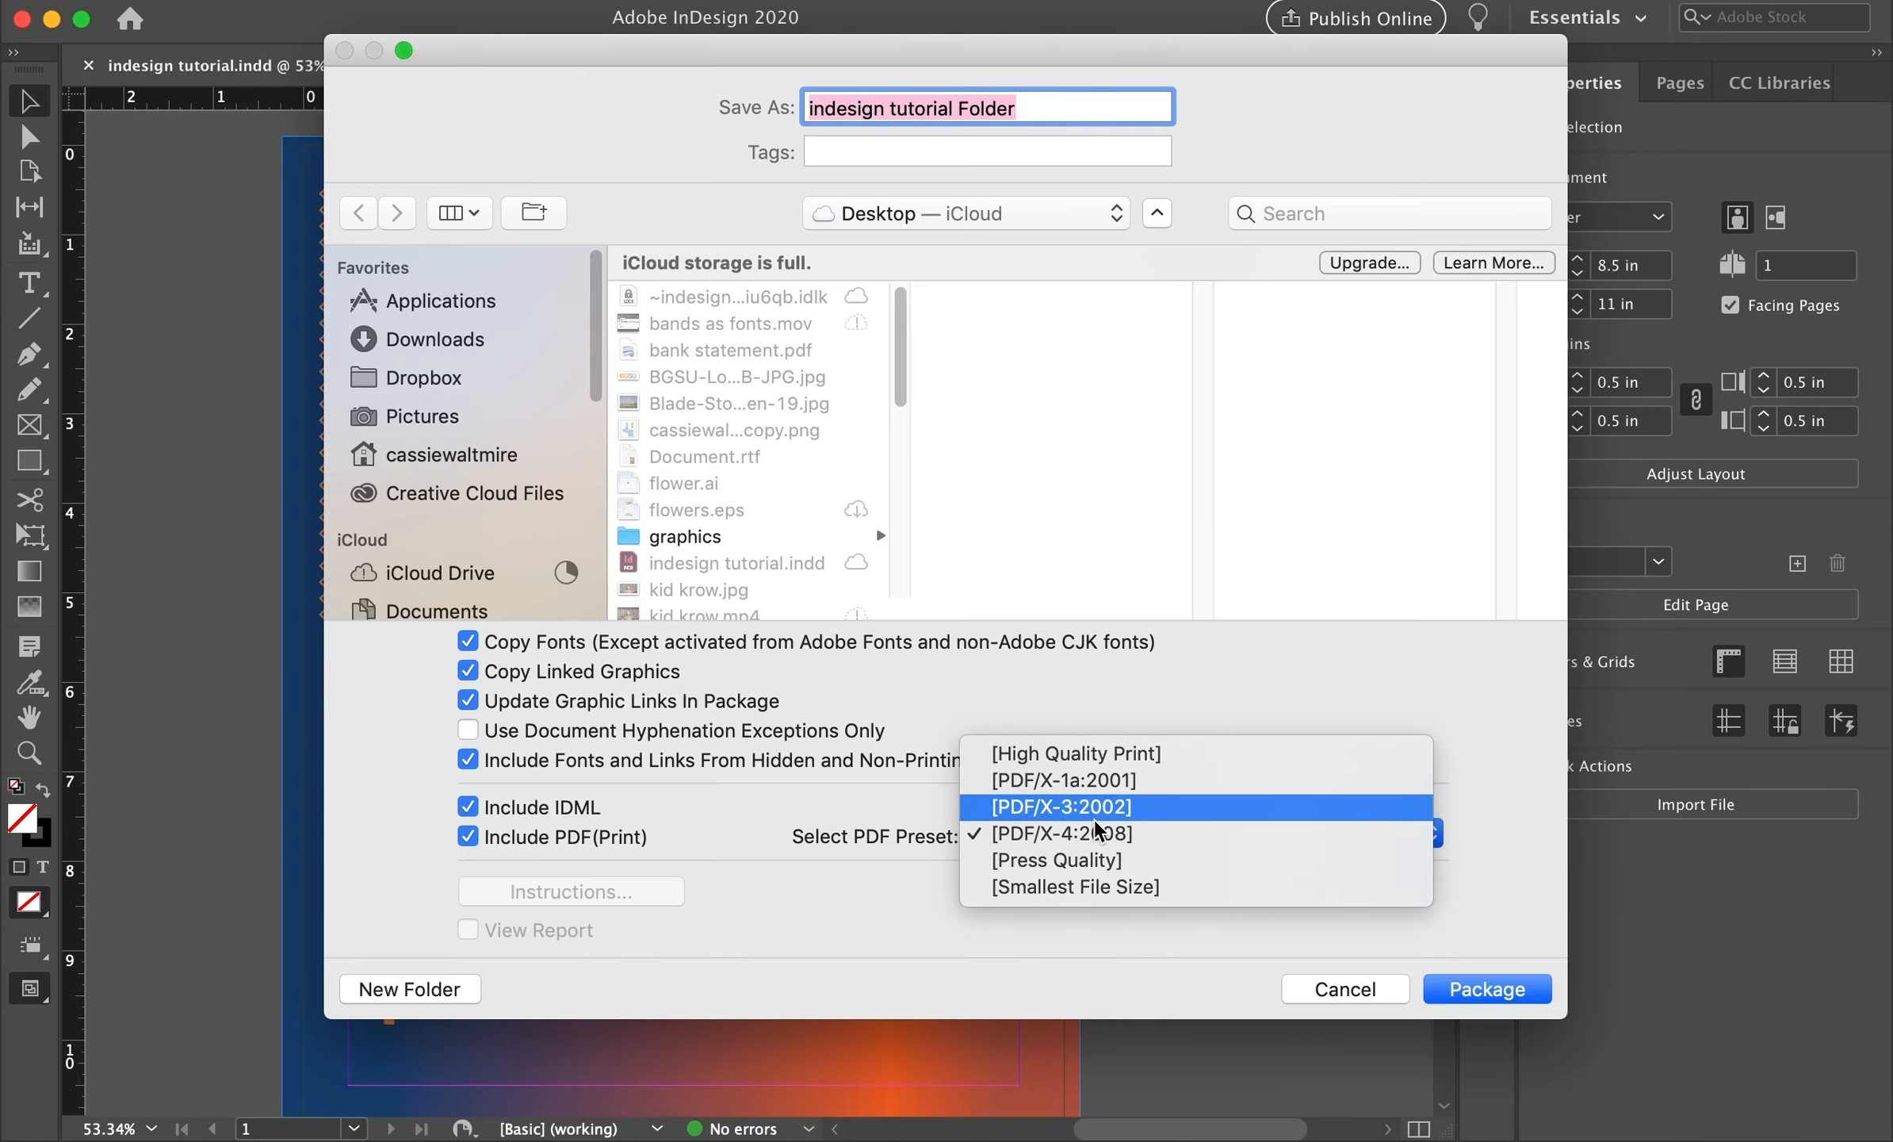
left_click(1116, 766)
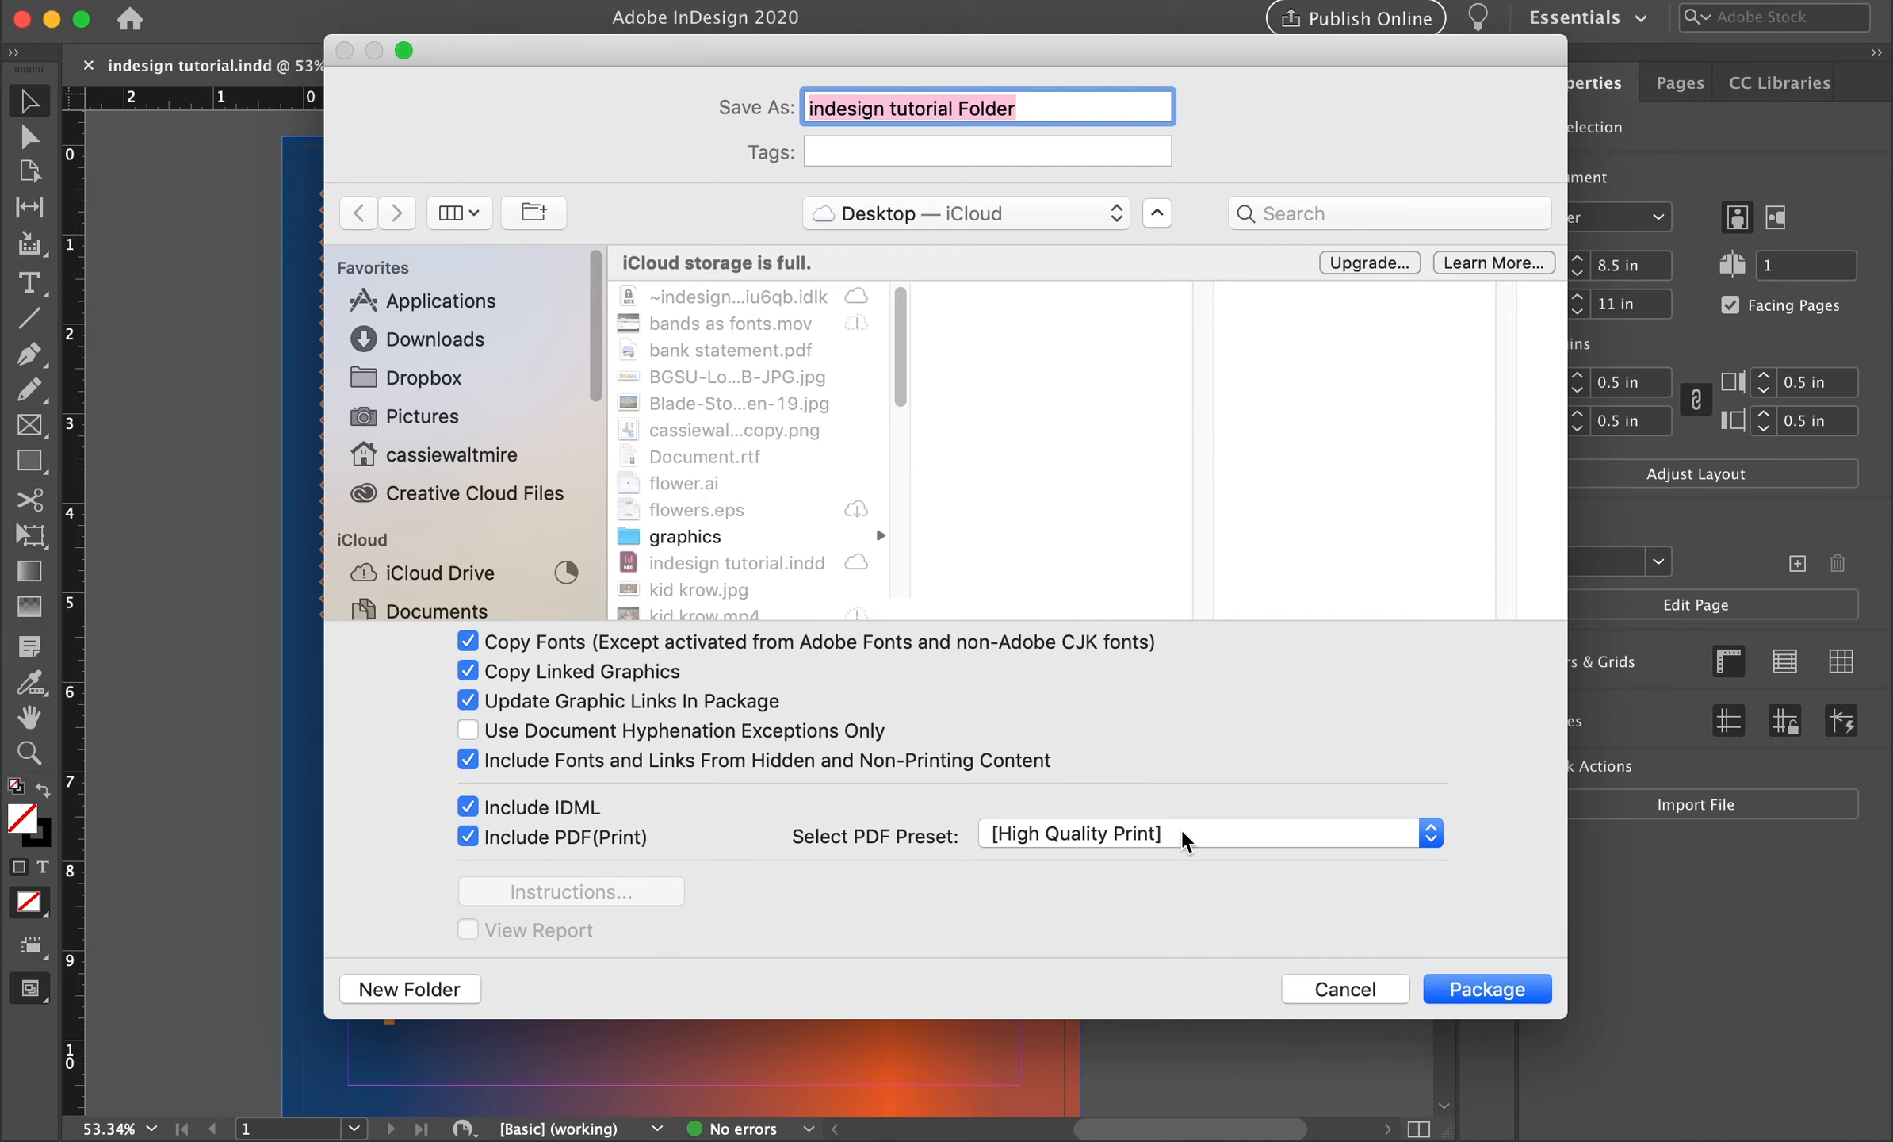
left_click(1501, 987)
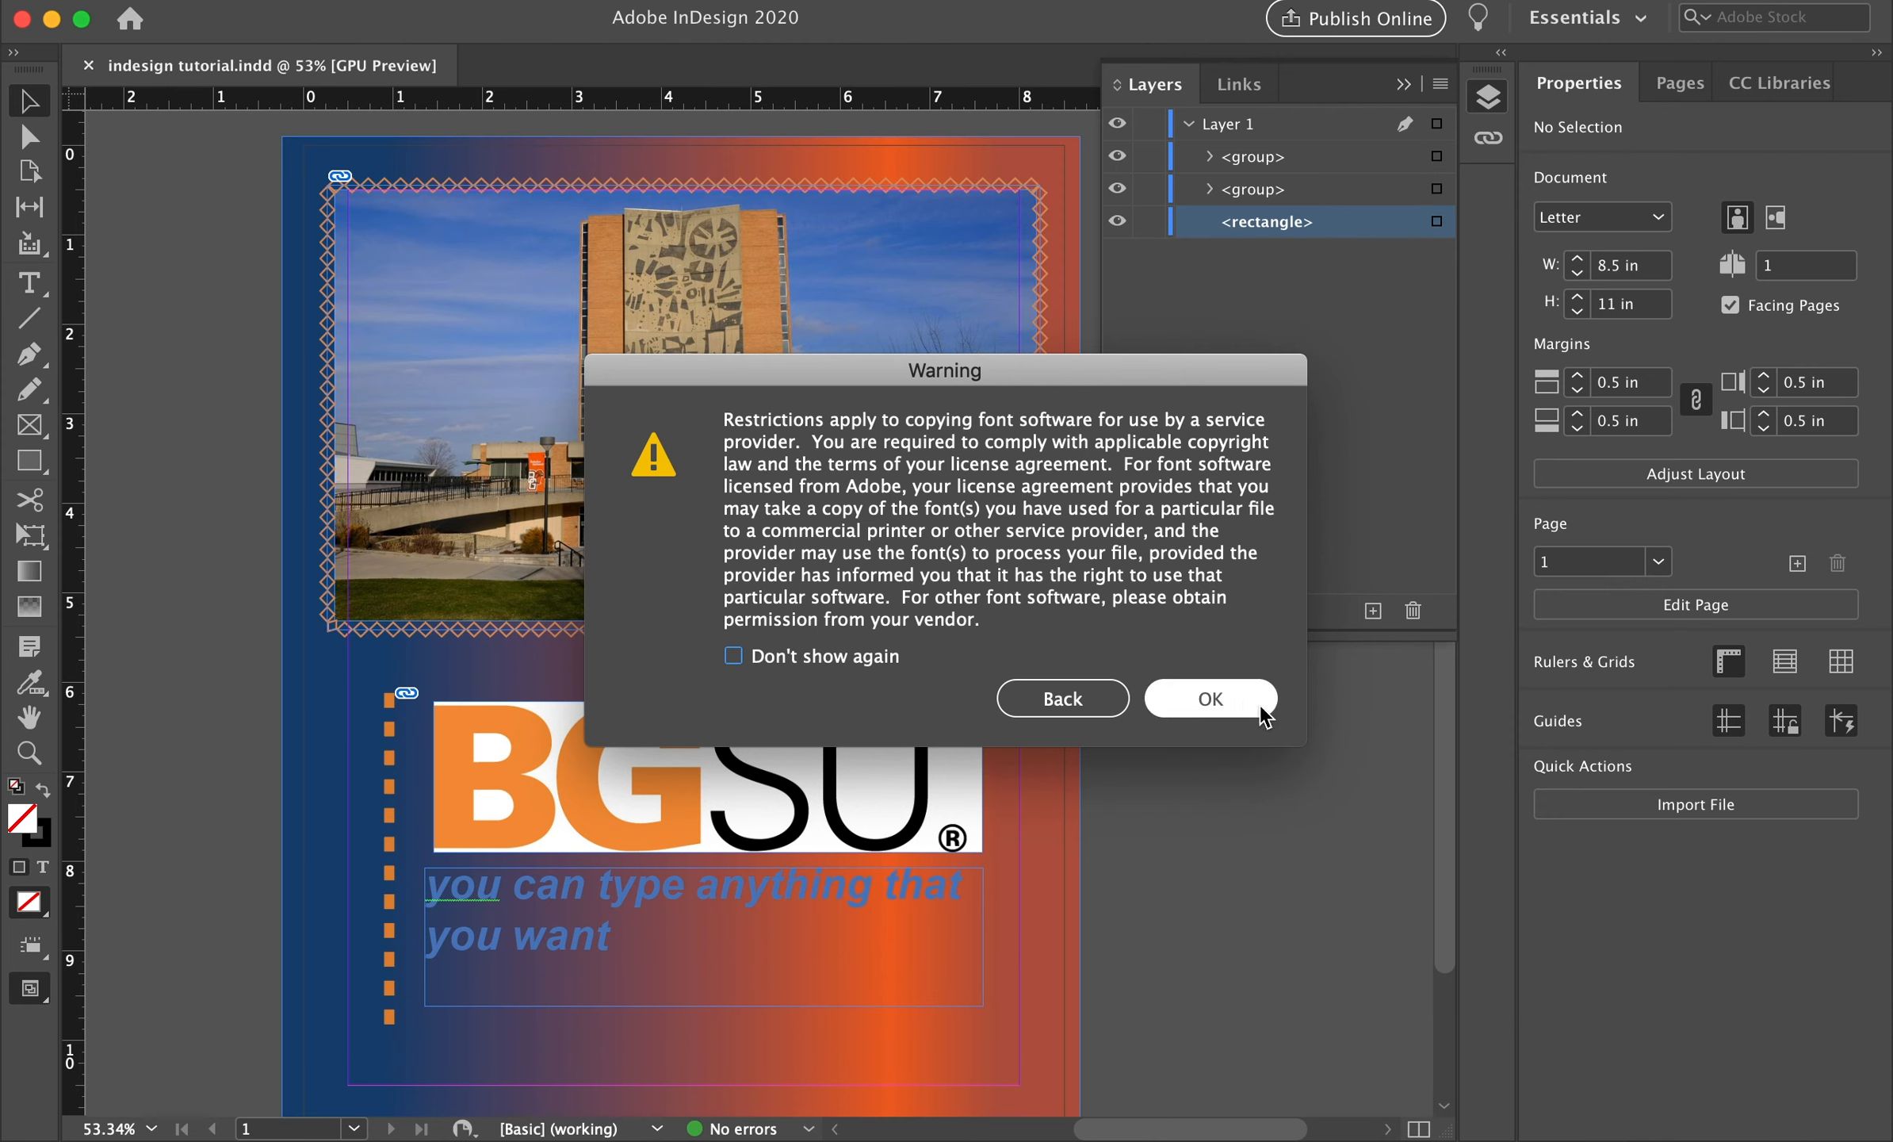
left_click(1211, 698)
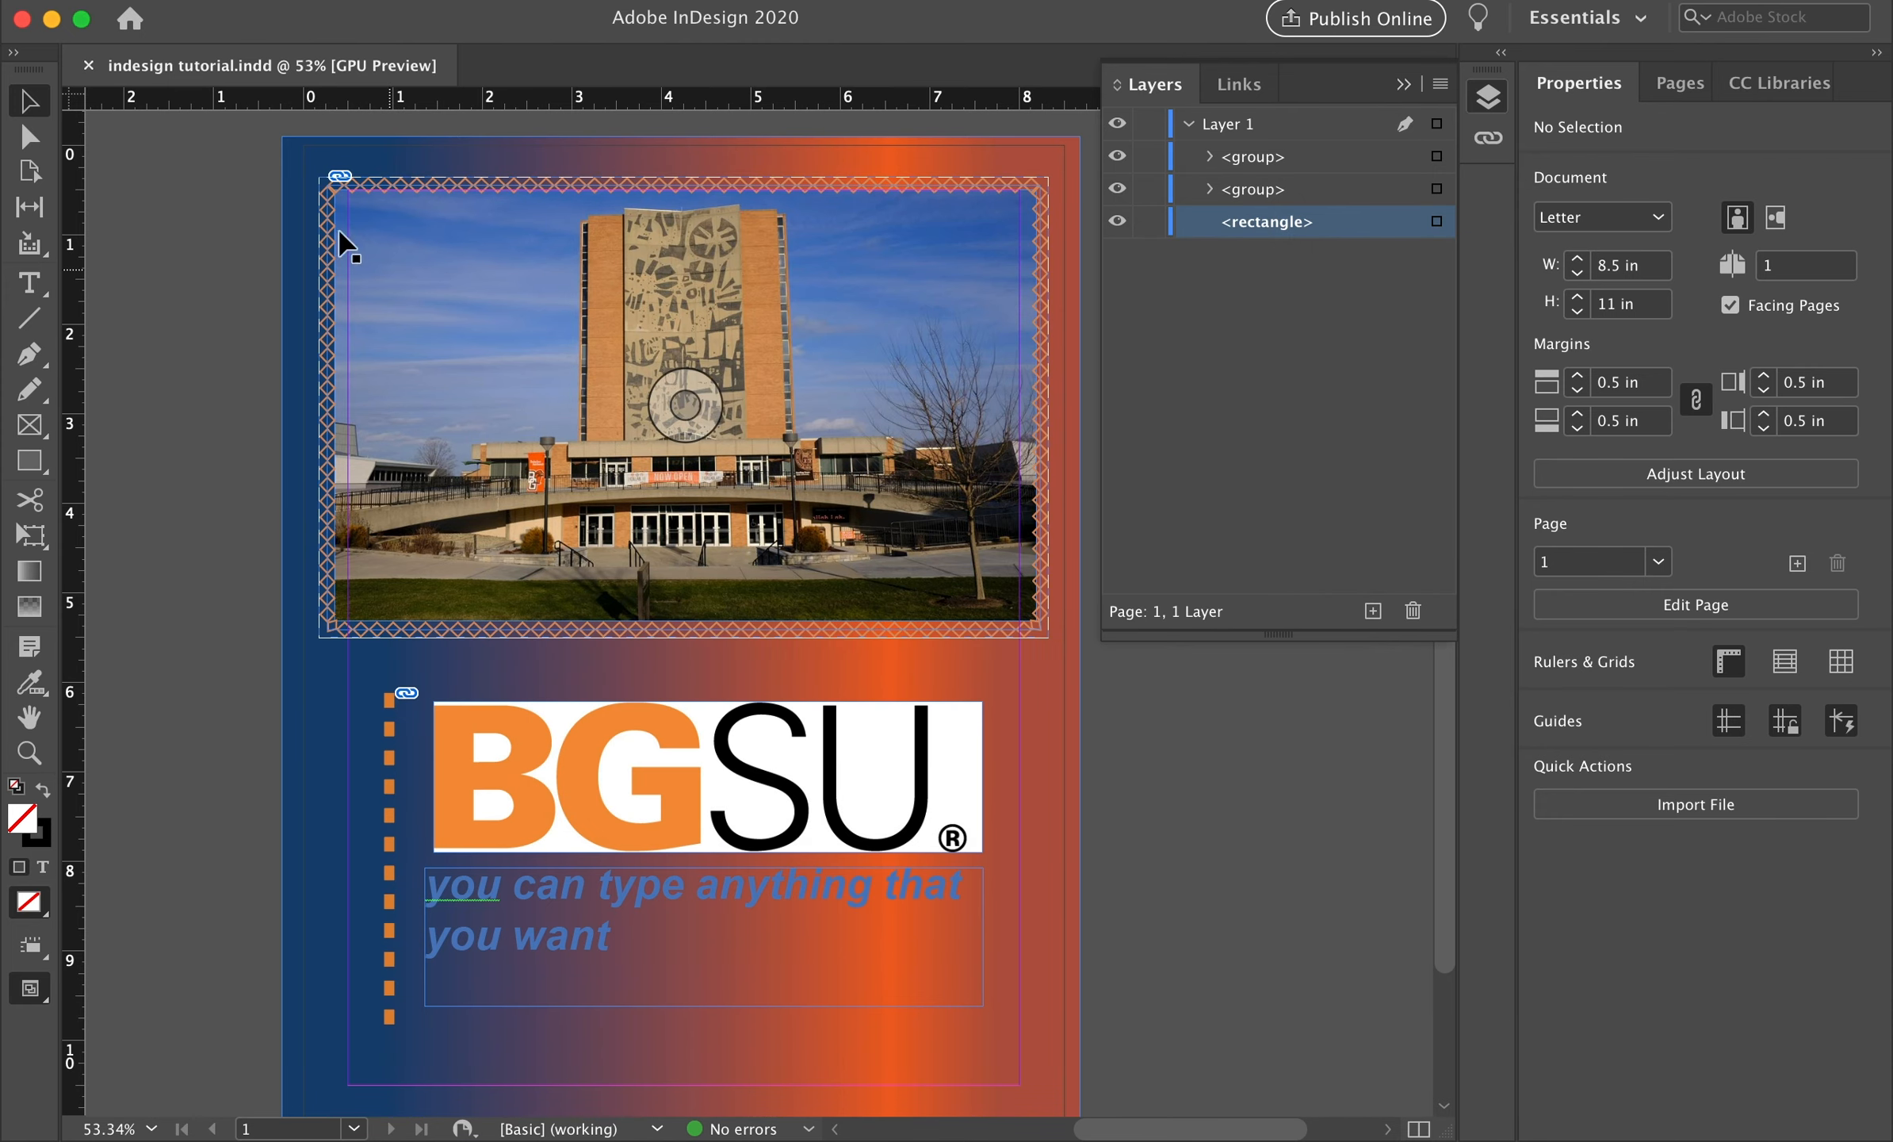
Minimize InDesign and the to-do list window, and open "indesign tutorial Folder" on the desktop in Finder
left_click(52, 18)
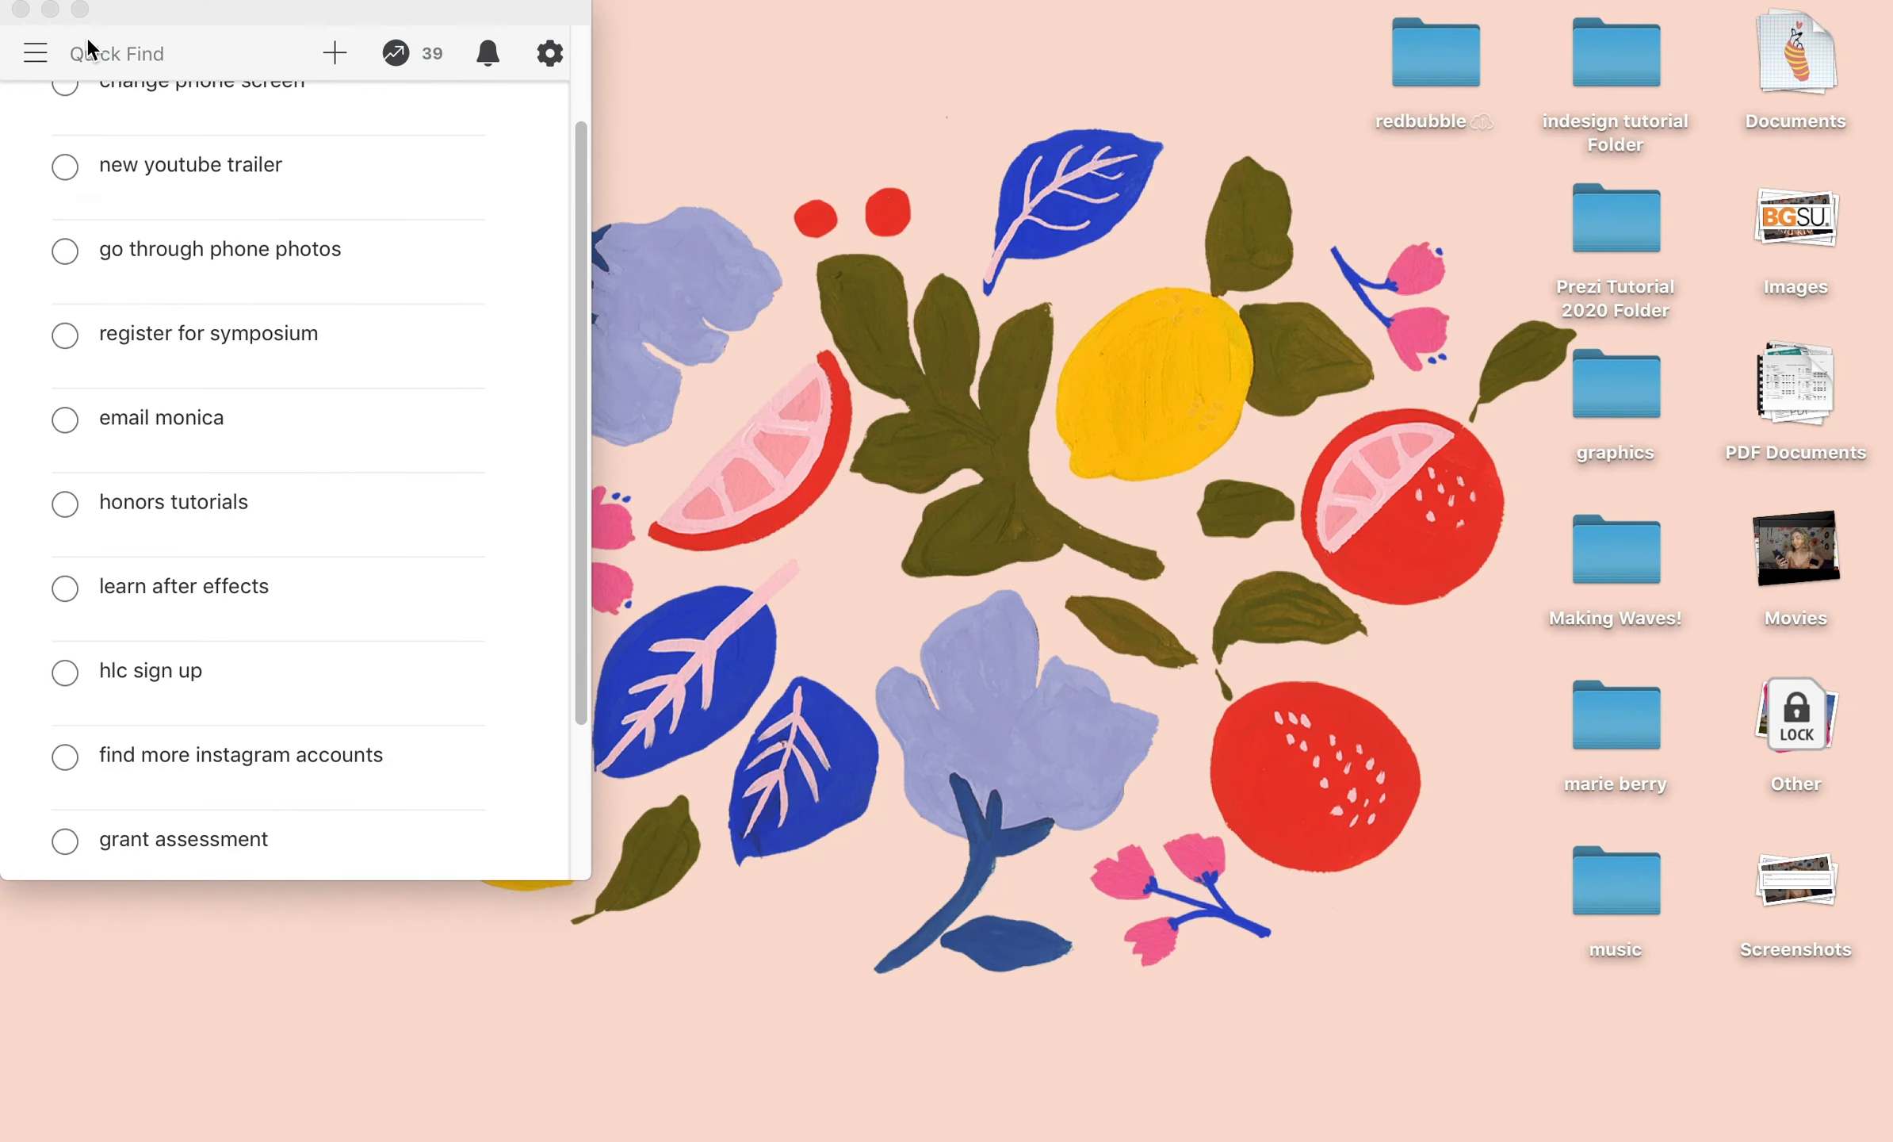
left_click(50, 11)
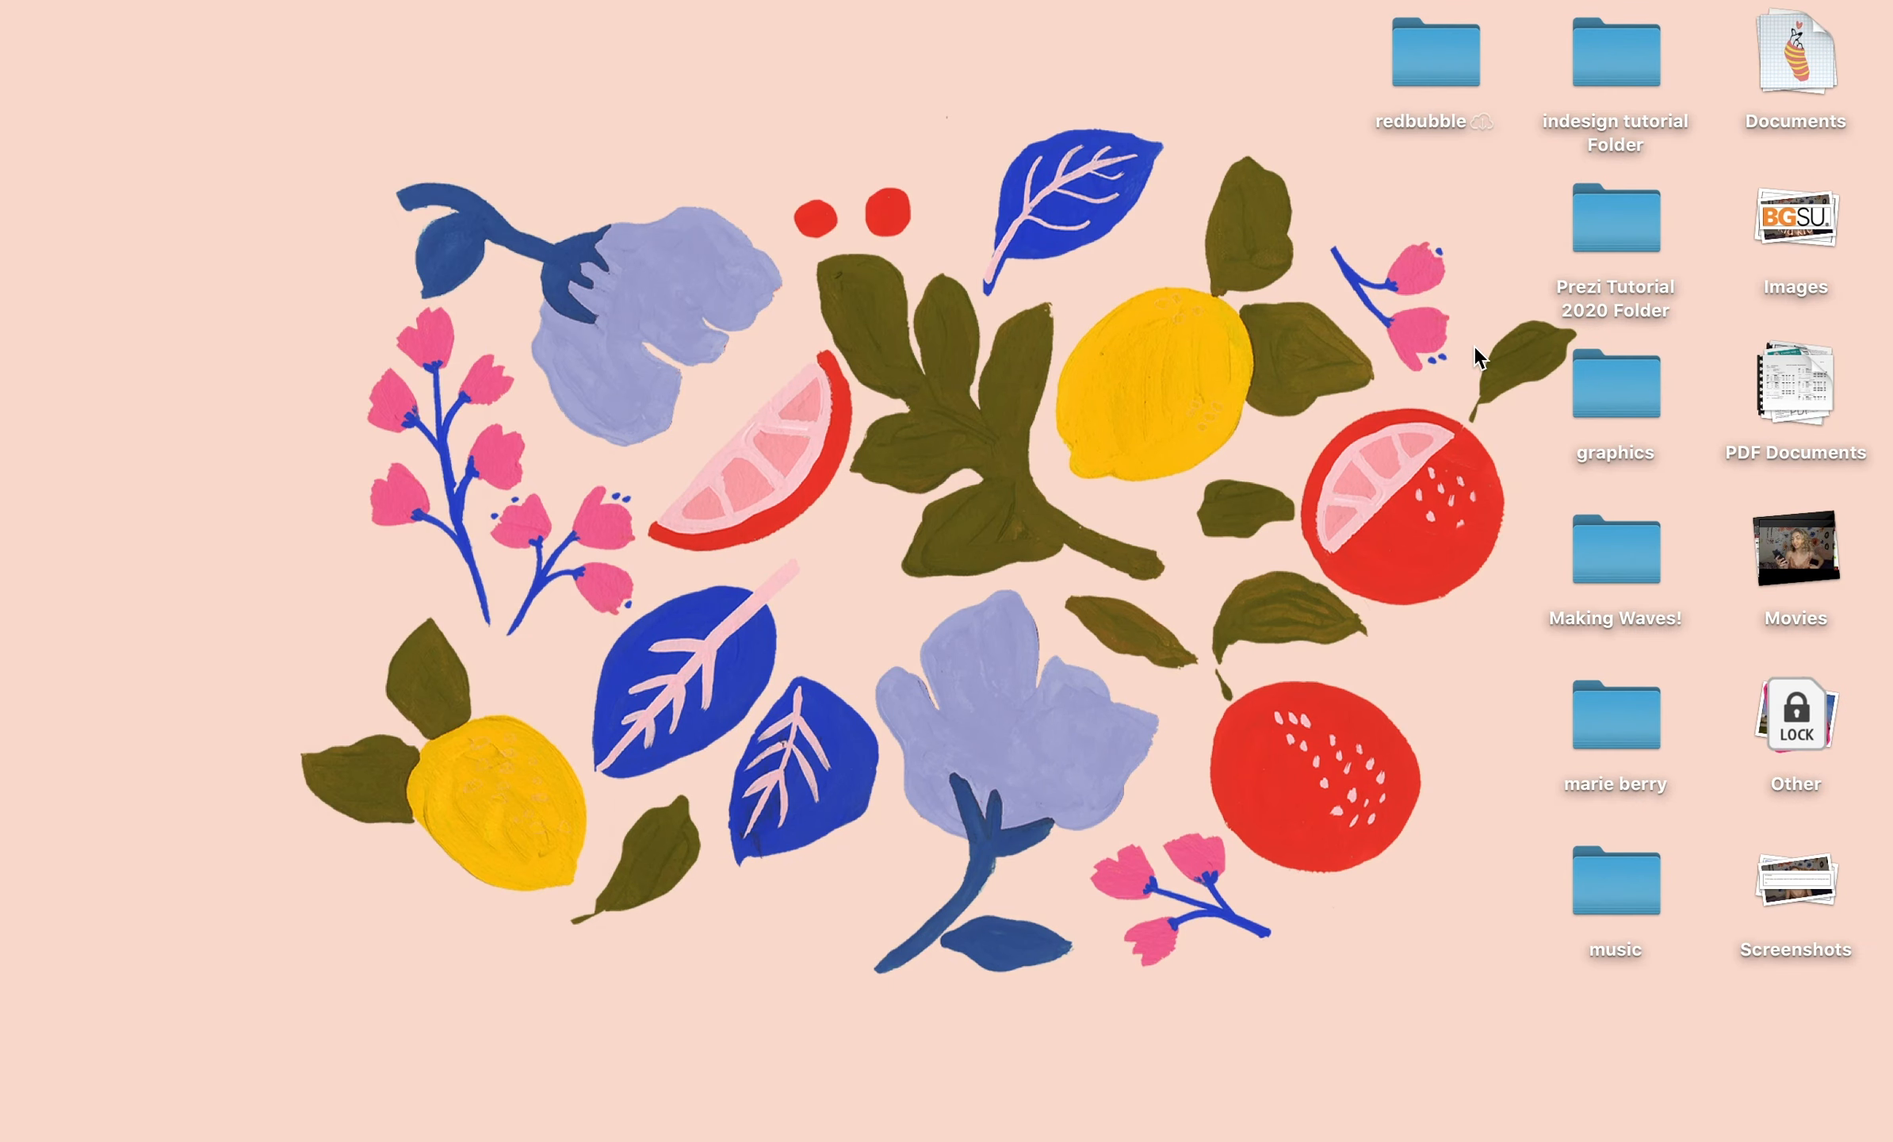
double_click(1611, 31)
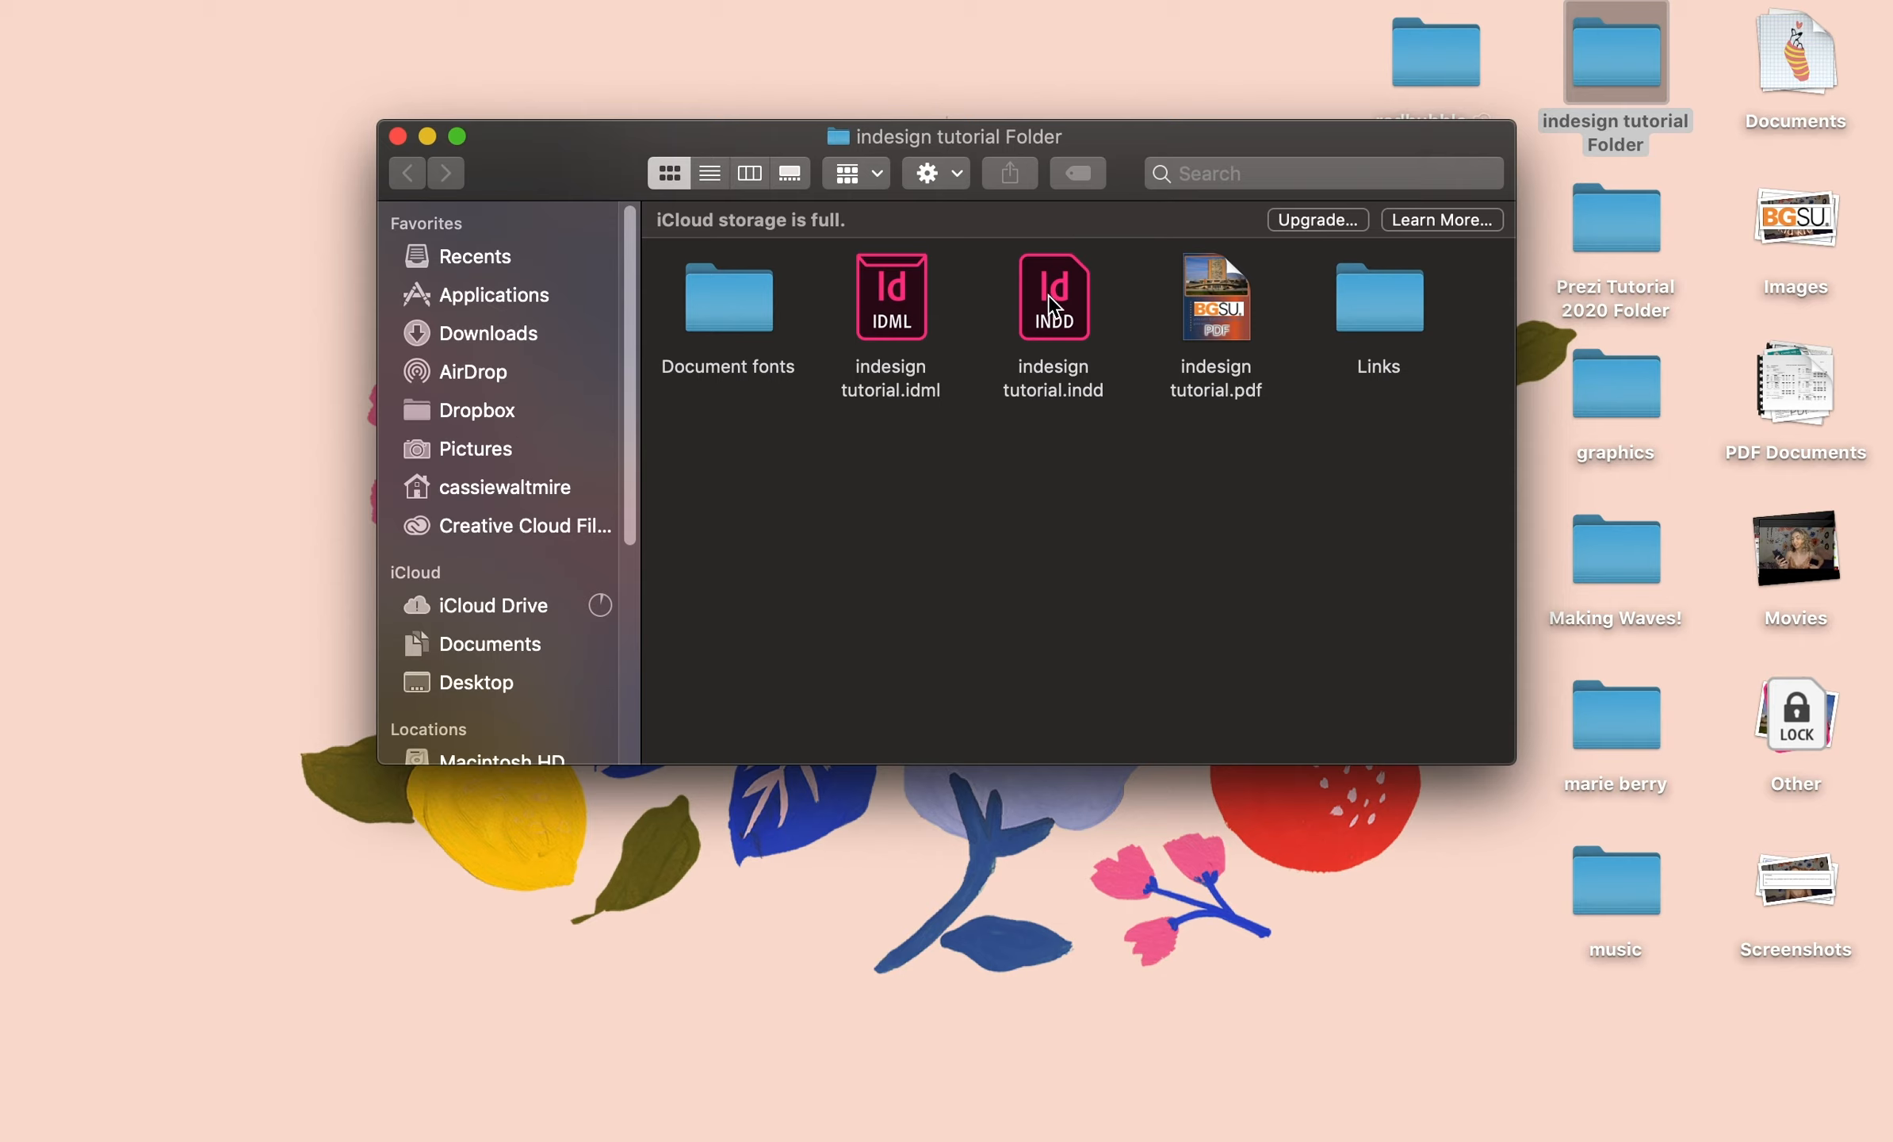
Check the linked images in the package's Links folder, and return to the main package folder
double_click(1402, 302)
left_click_drag(1018, 364, 788, 327)
left_click(888, 483)
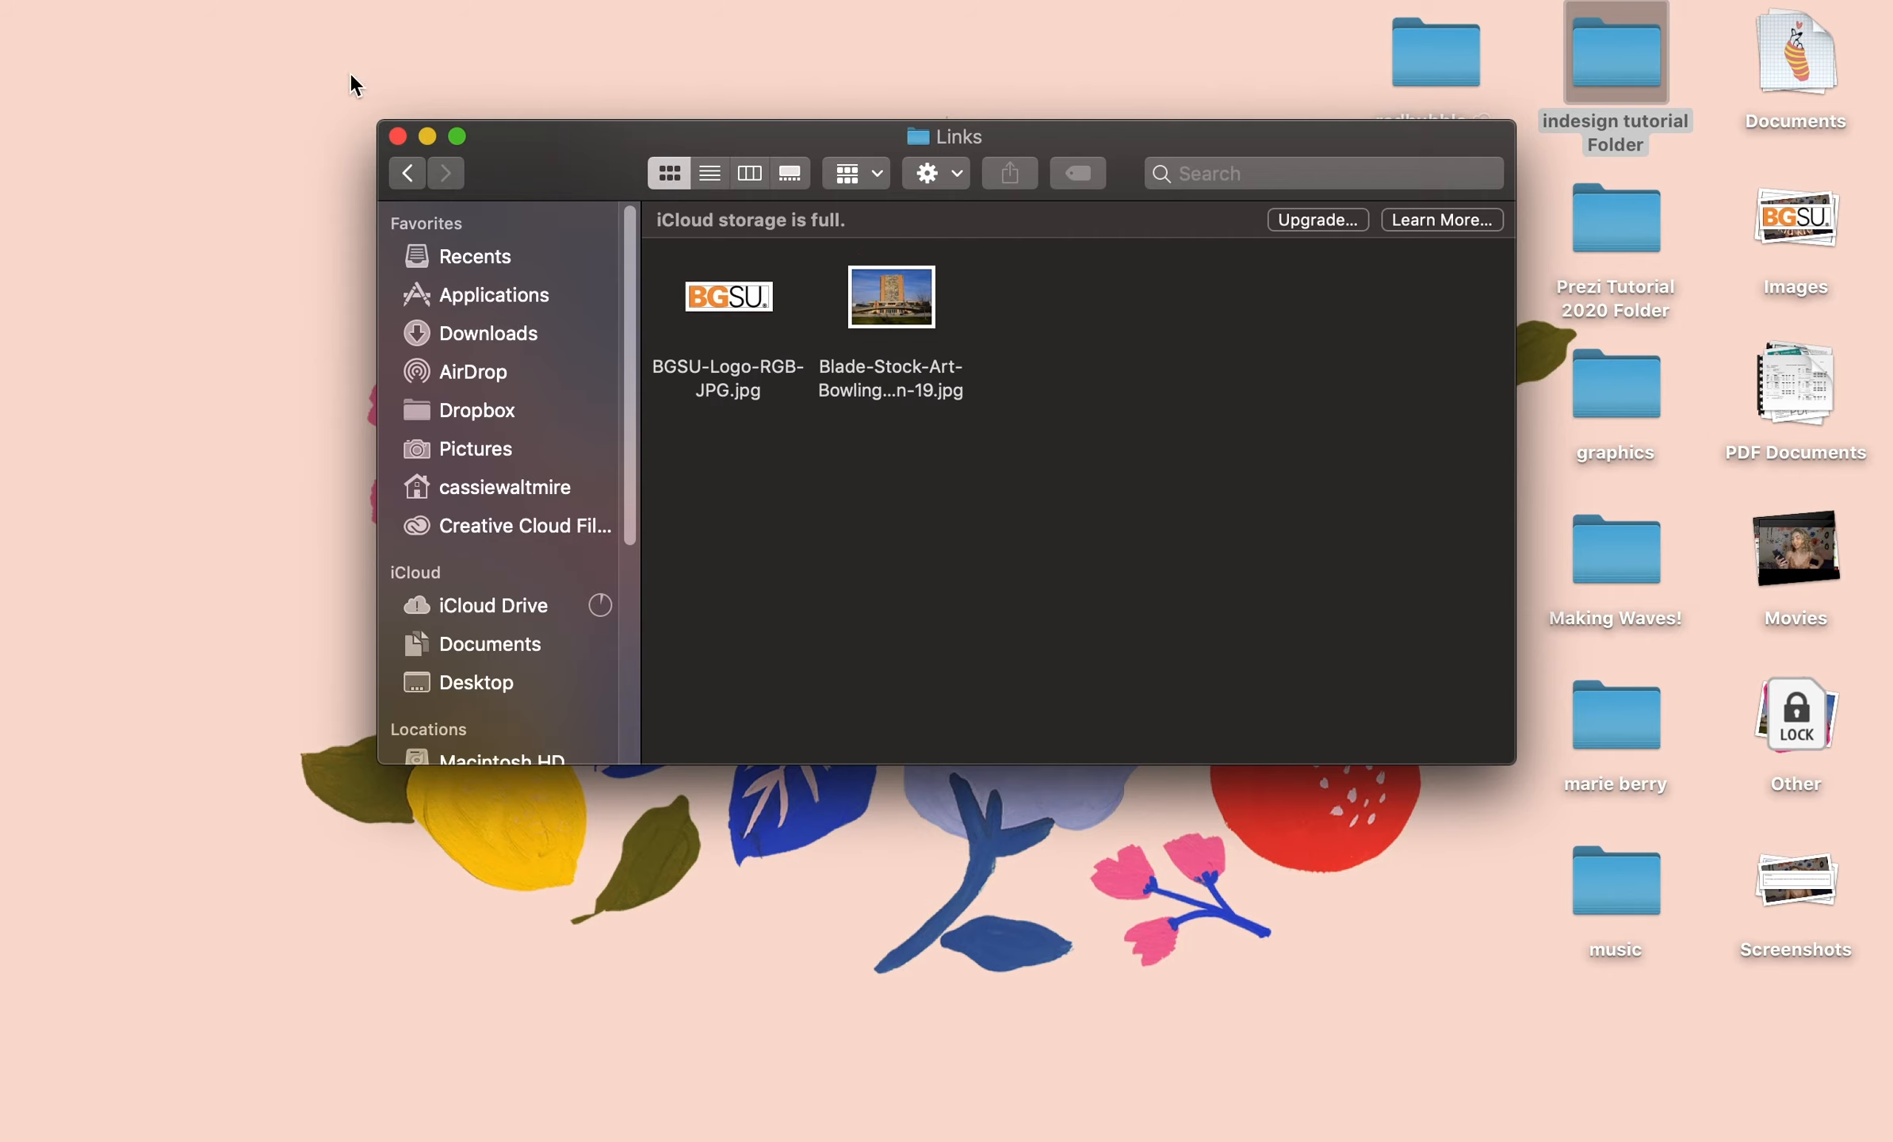
left_click(412, 174)
Check the font files in the package's Document fonts folder, and return to the main package folder
double_click(729, 299)
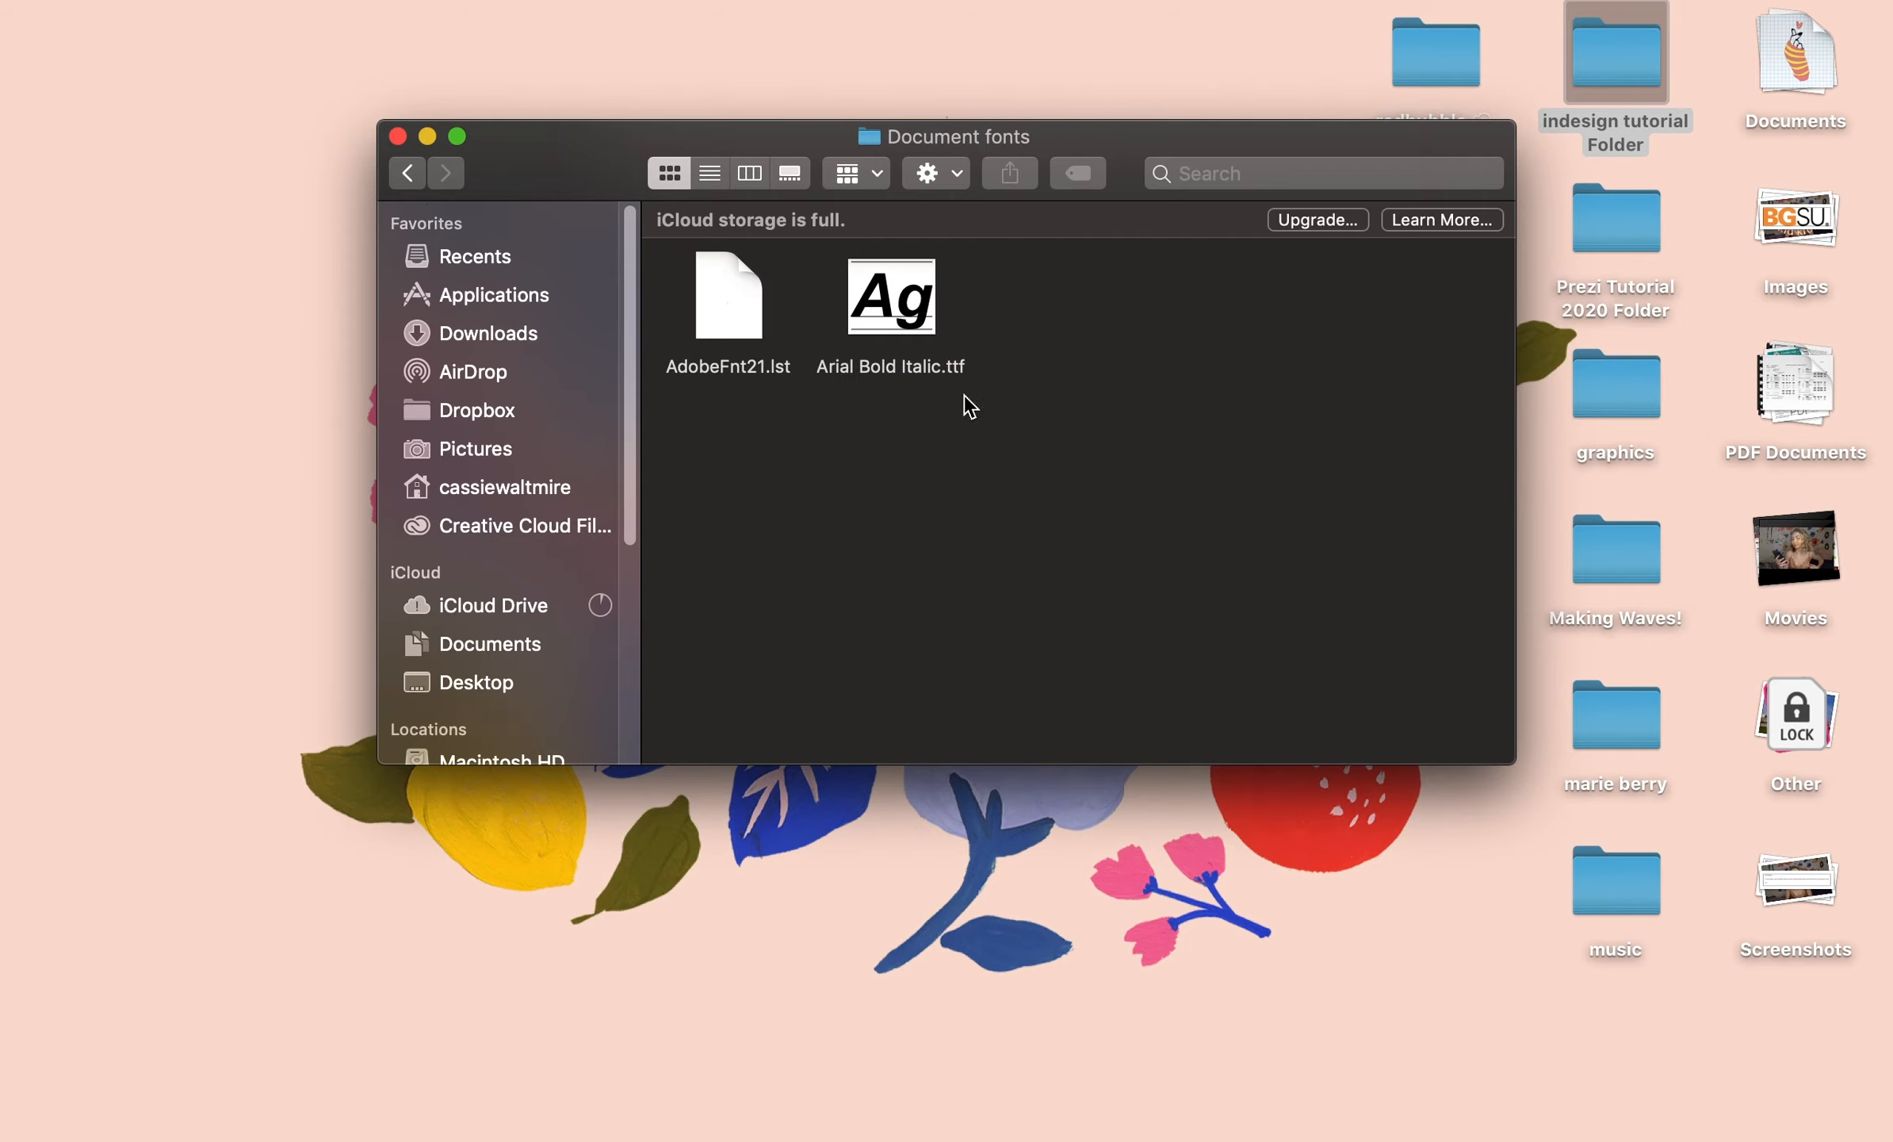
left_click_drag(972, 425, 719, 350)
left_click(765, 420)
left_click(414, 171)
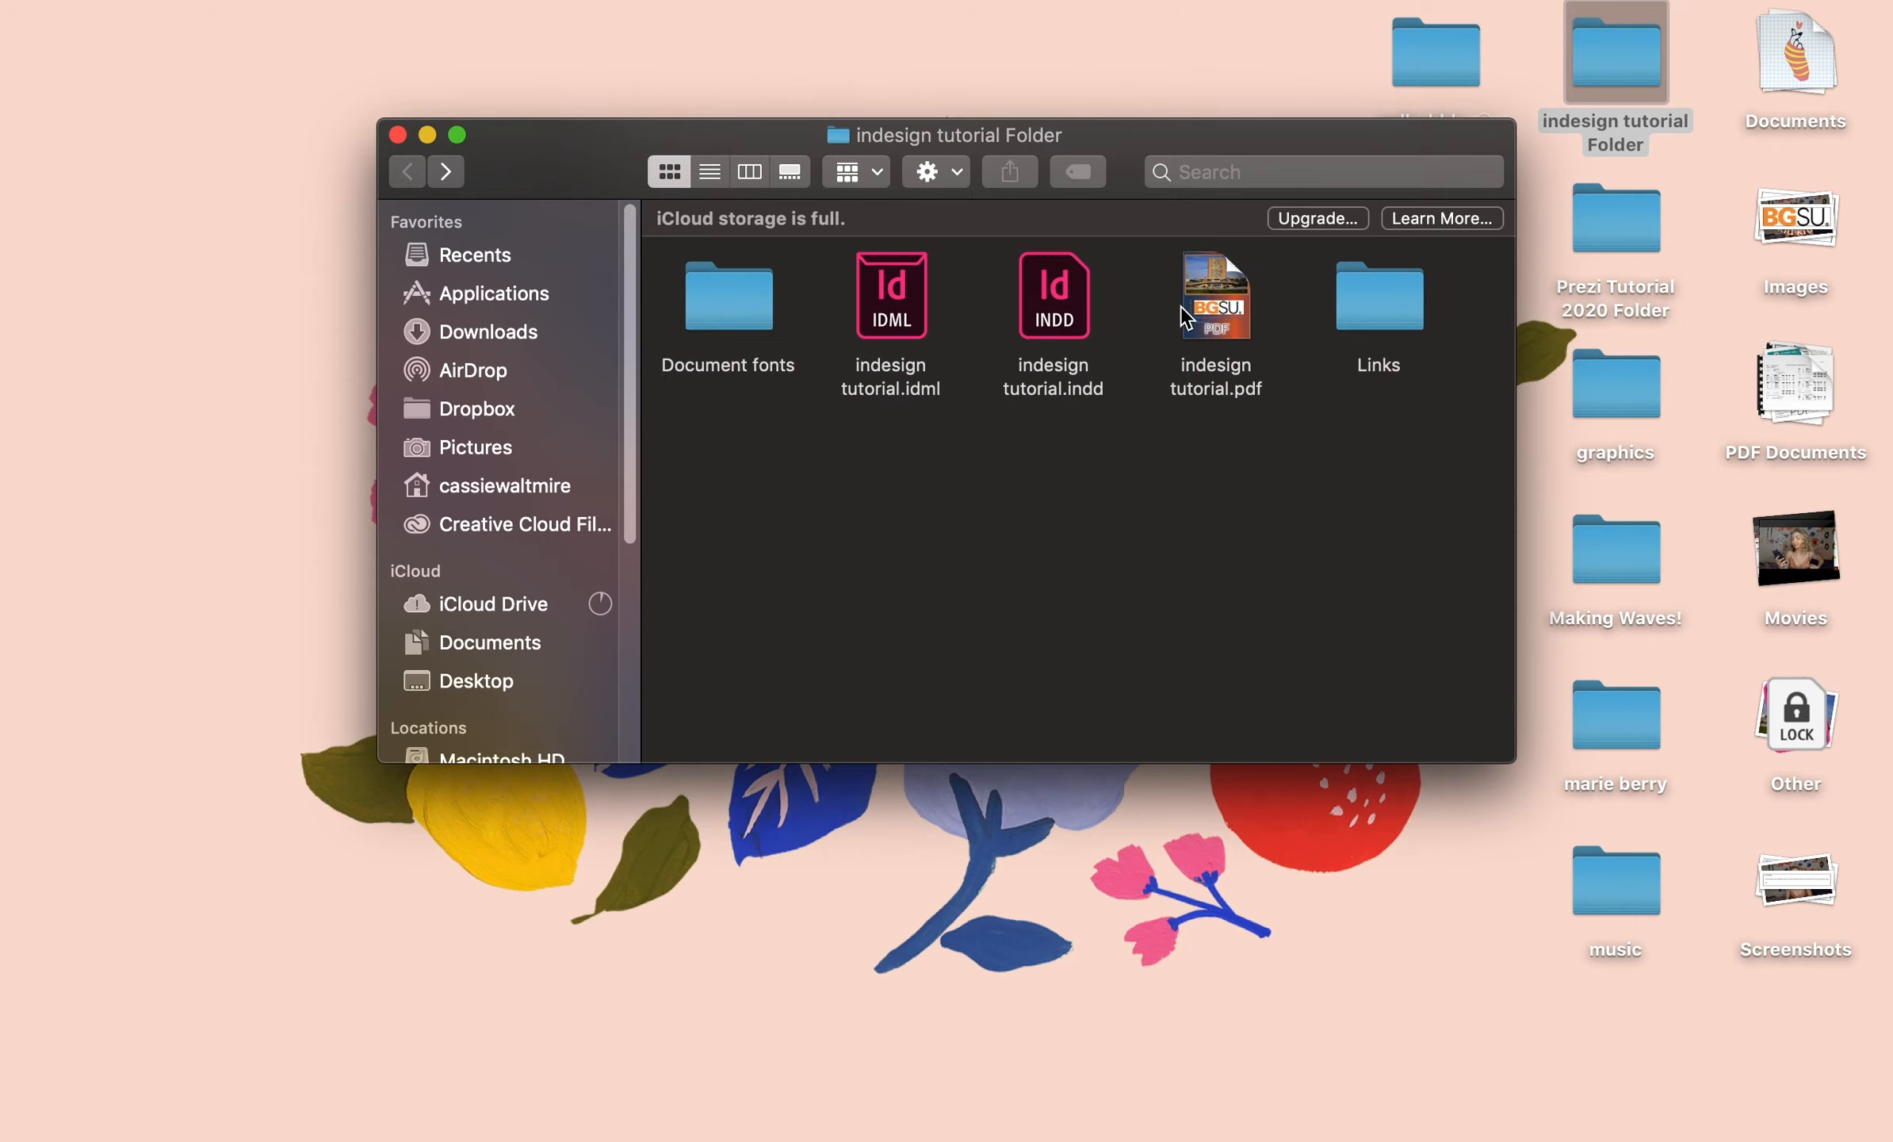
Open "indesign tutorial.pdf" to review the exported page, close it, and switch back to InDesign
left_click(1240, 313)
double_click(1239, 304)
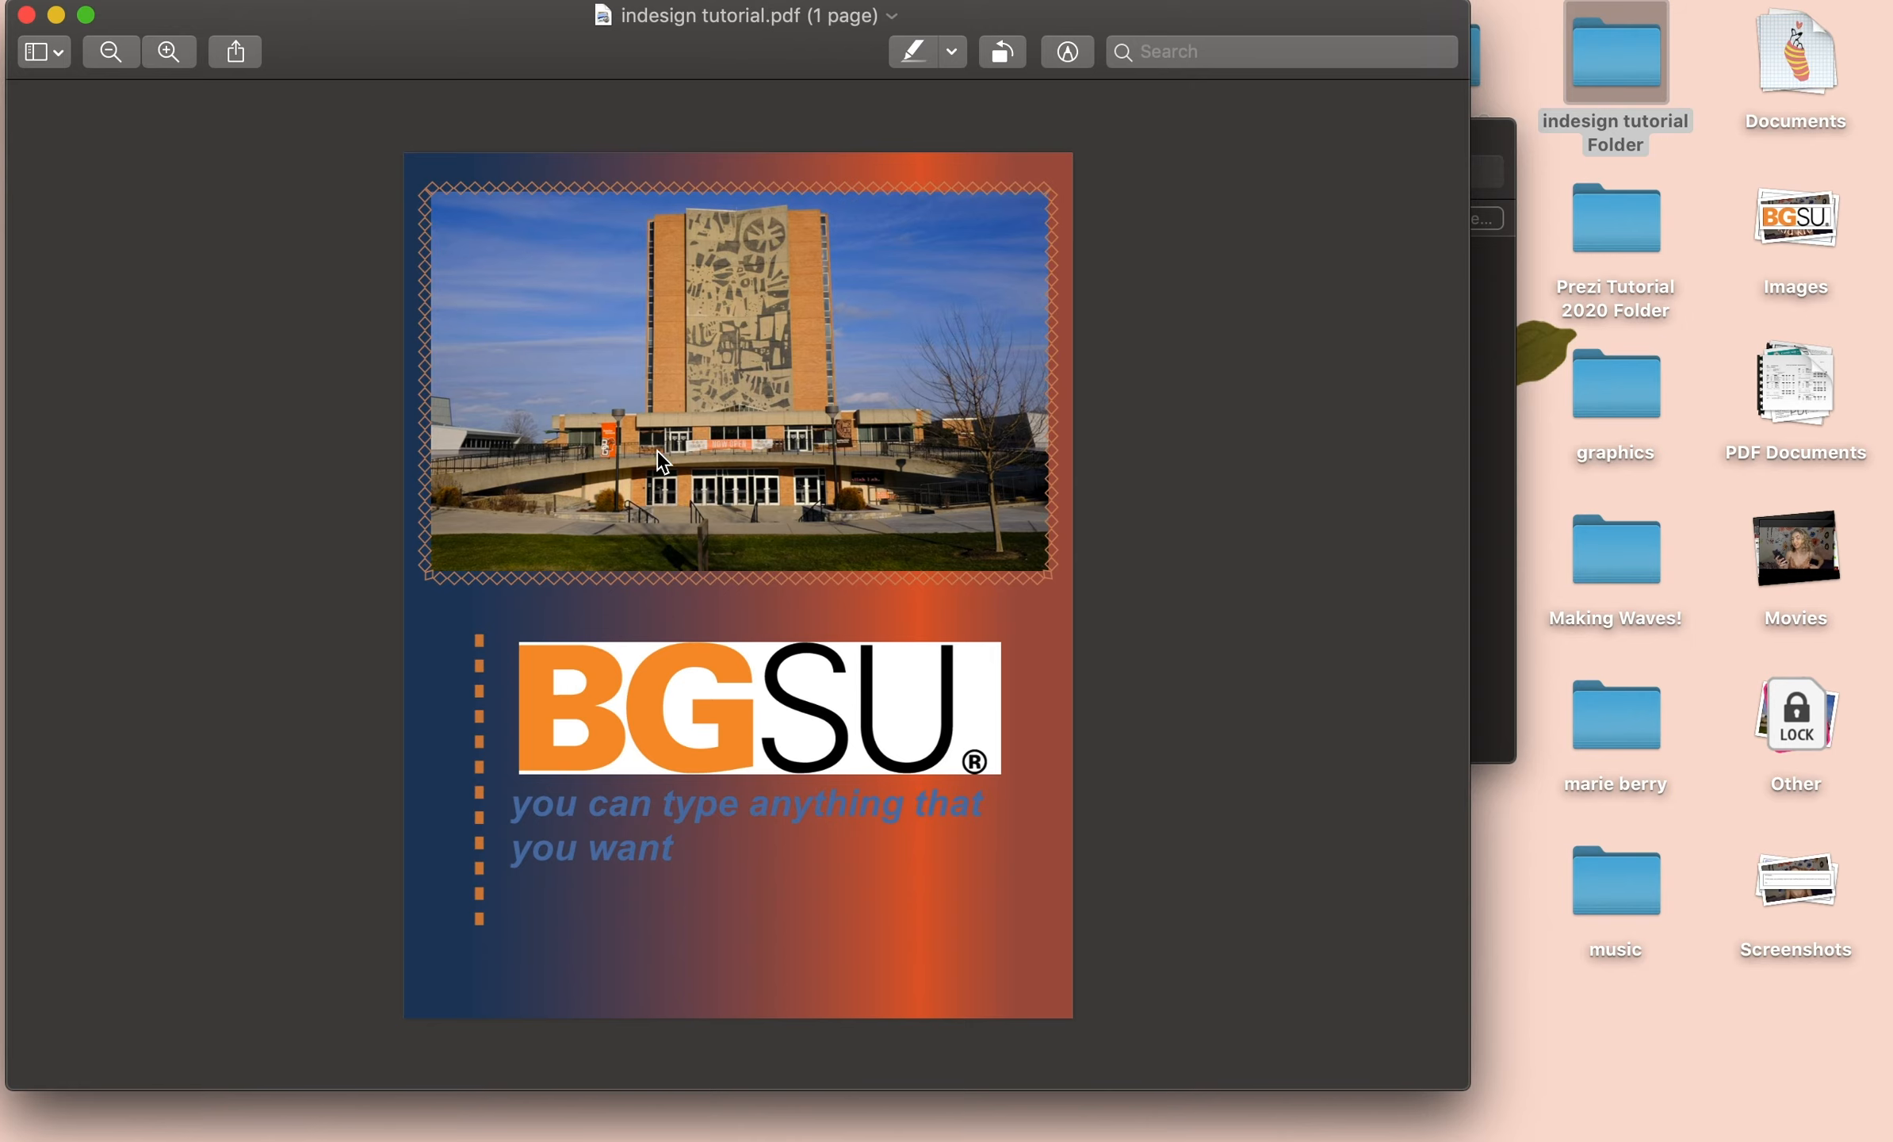
left_click(26, 15)
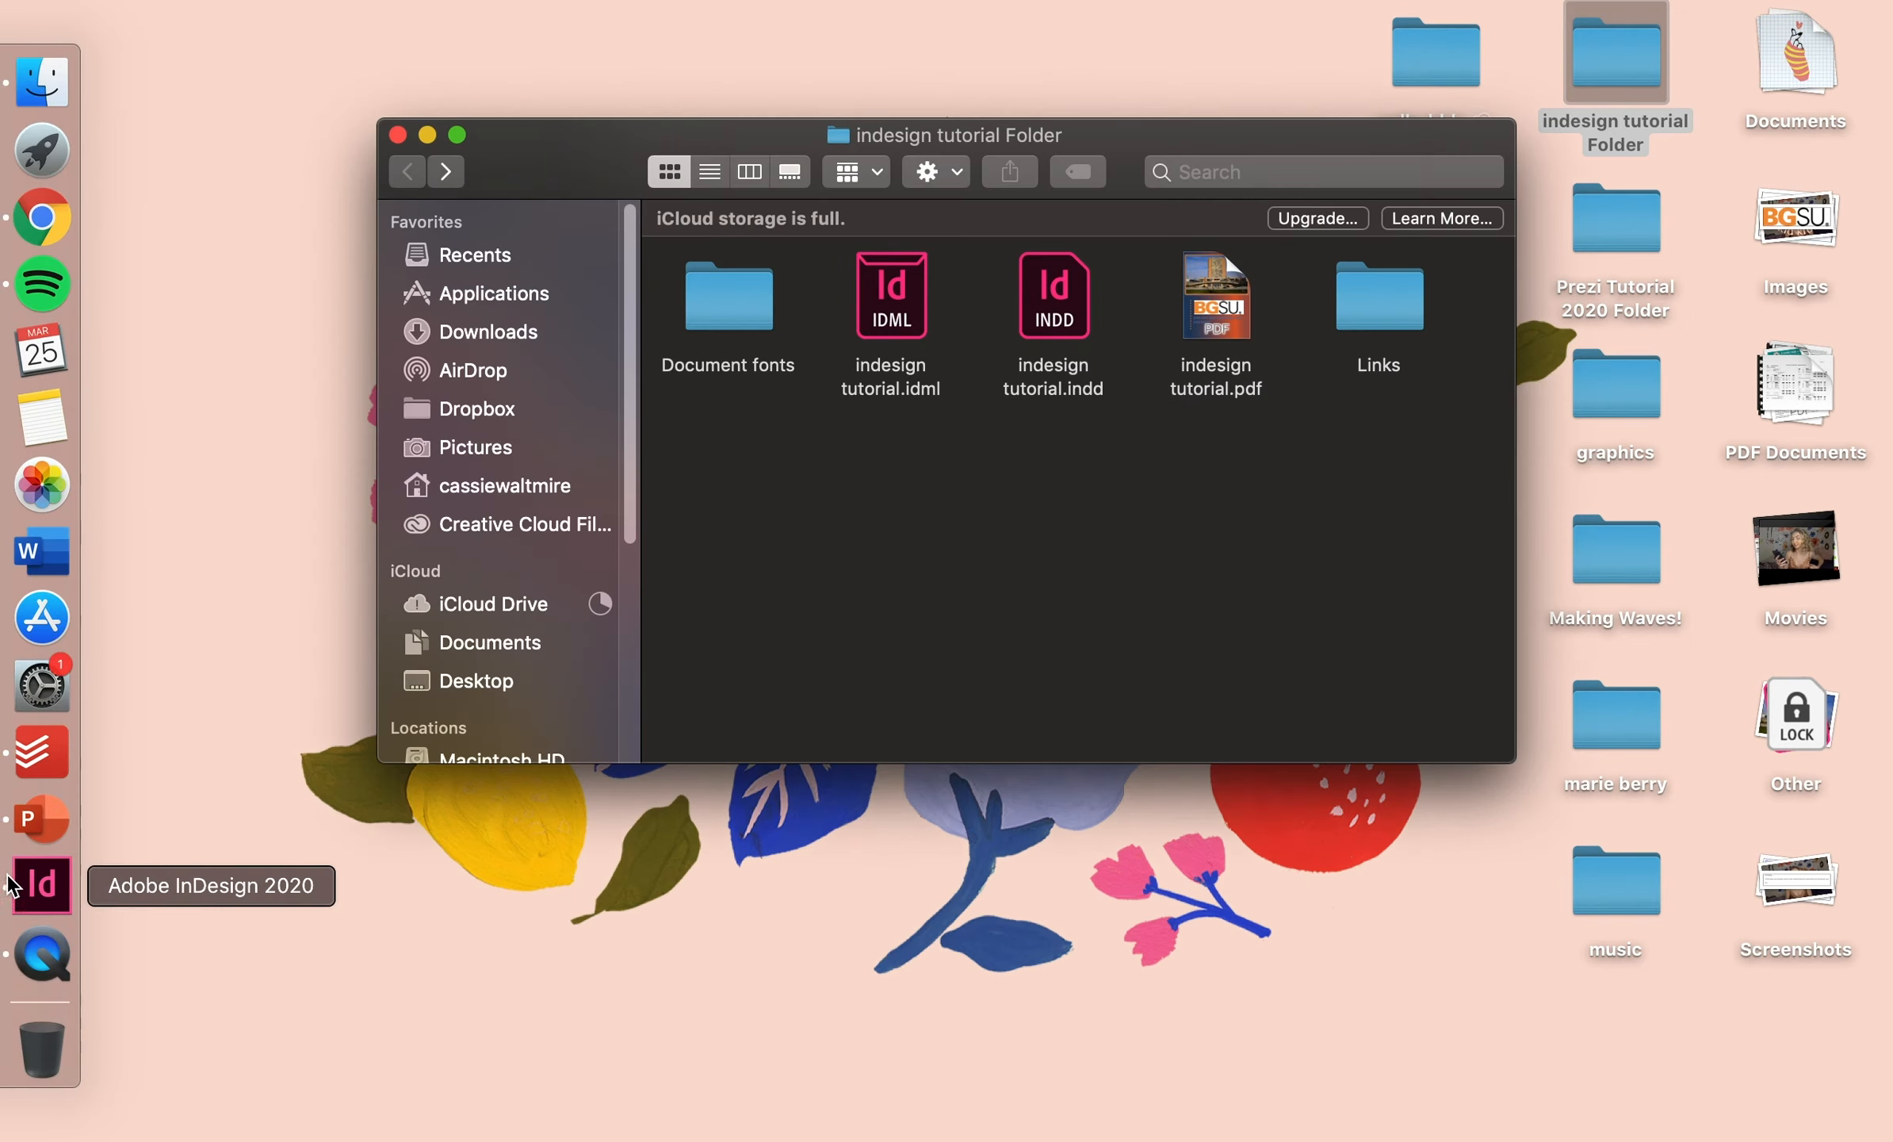
left_click(41, 883)
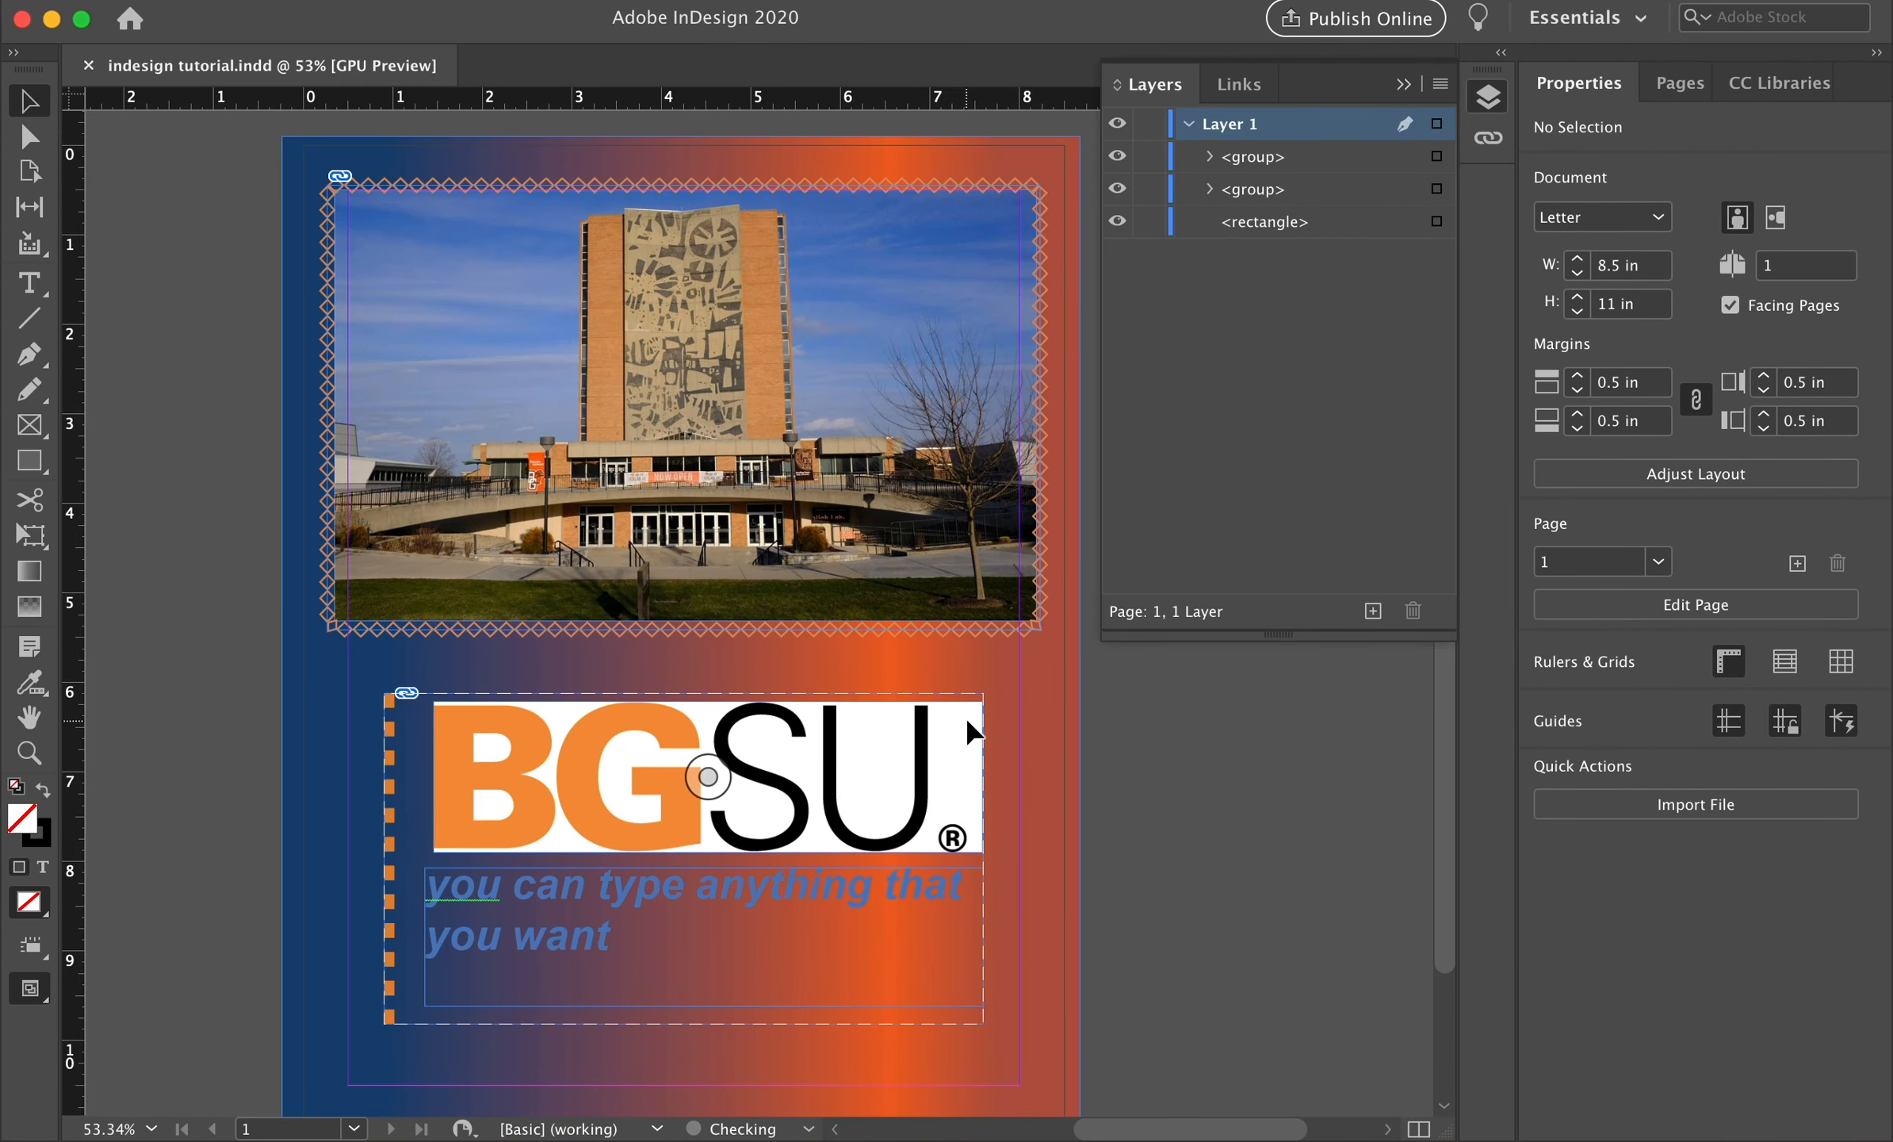